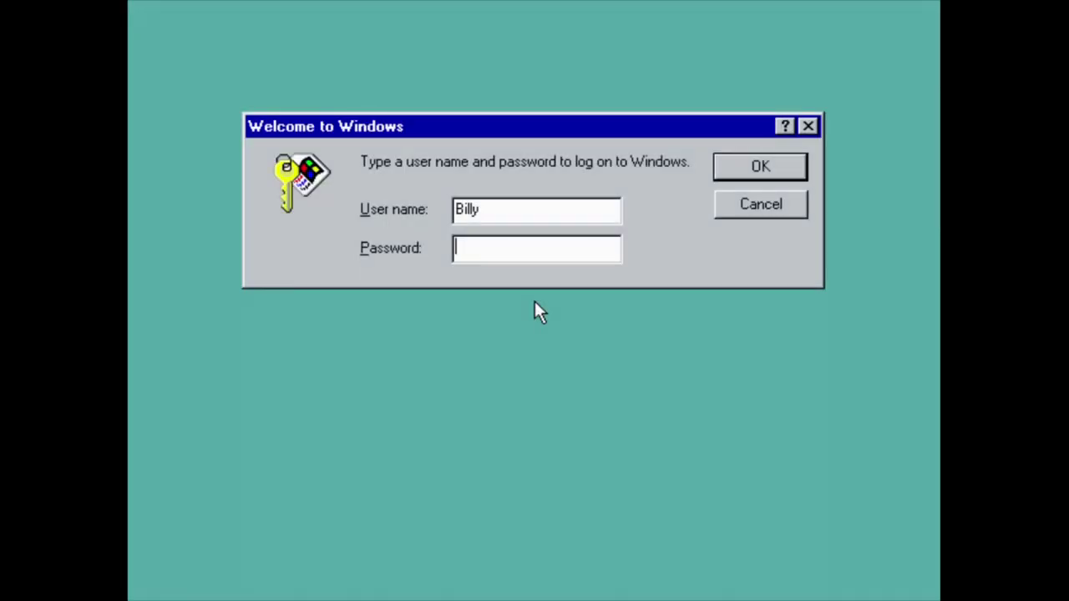
Log on to Windows with the account password and close the Channel Bar, declining to display it at the next restart.
{"action": "type", "text": "***"}
{"action": "key", "text": "Return"}
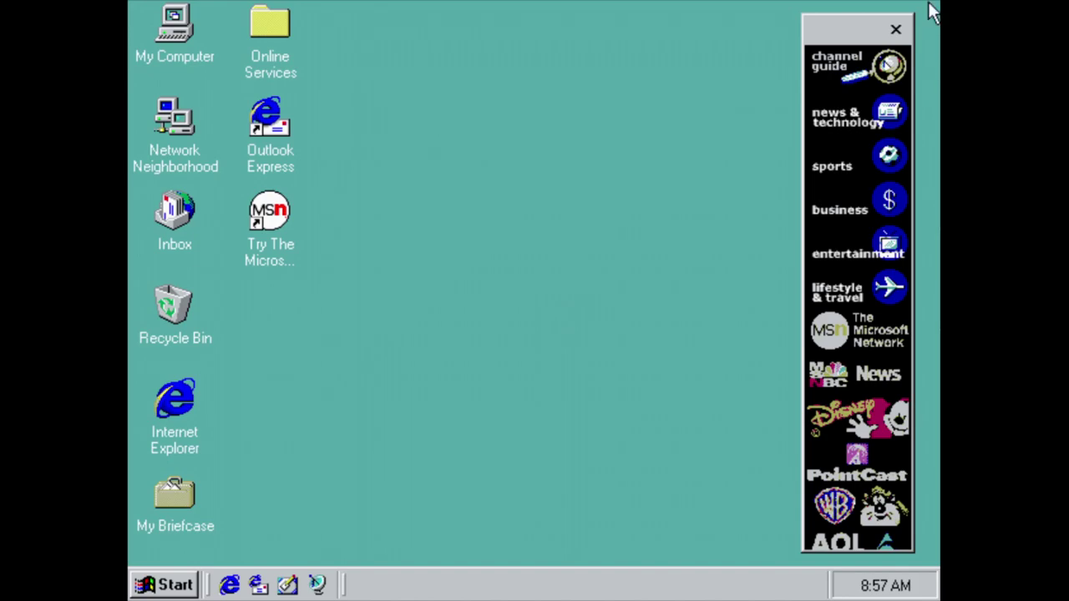
{"action": "left_click", "coordinate": [895, 30]}
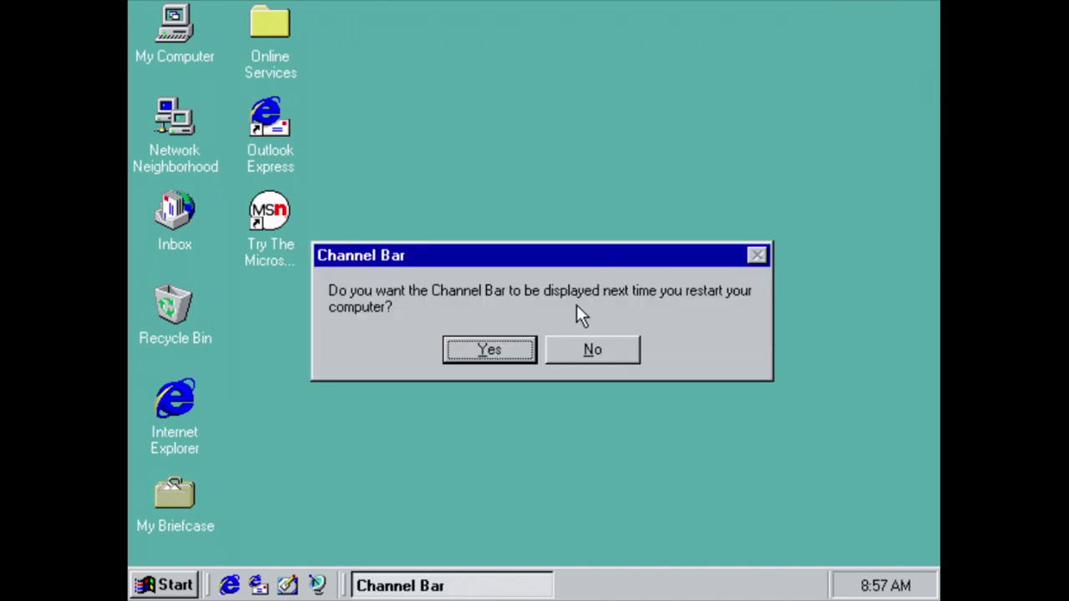
{"action": "left_click", "coordinate": [589, 351]}
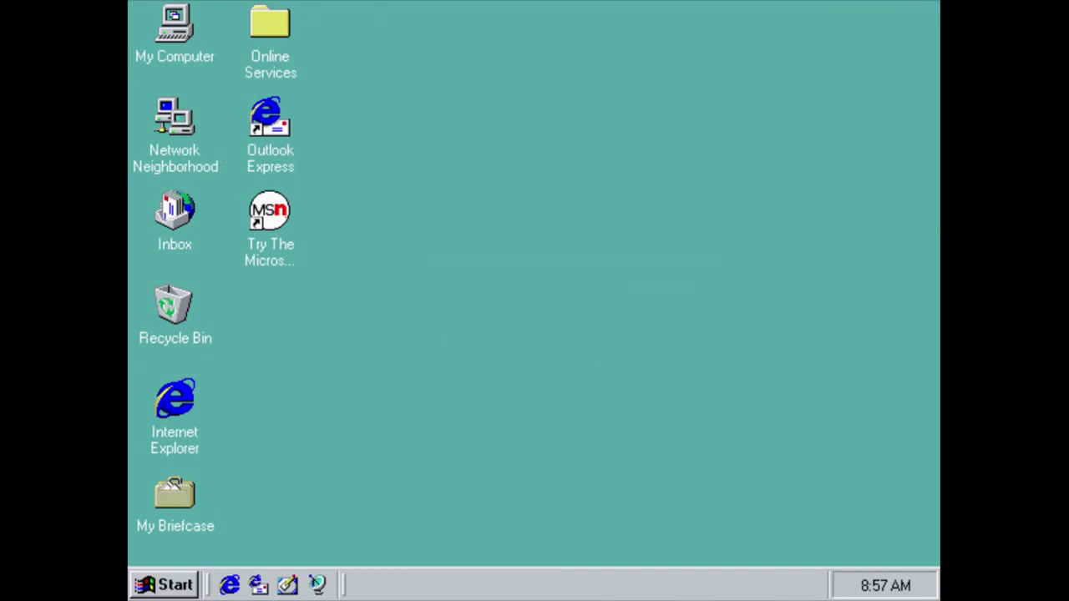
Launch the Windows NT CD-ROM from drive D:, agree to upgrade to Windows NT, and acknowledge the Internet Explorer notice.
{"action": "double_click", "coordinate": [181, 26]}
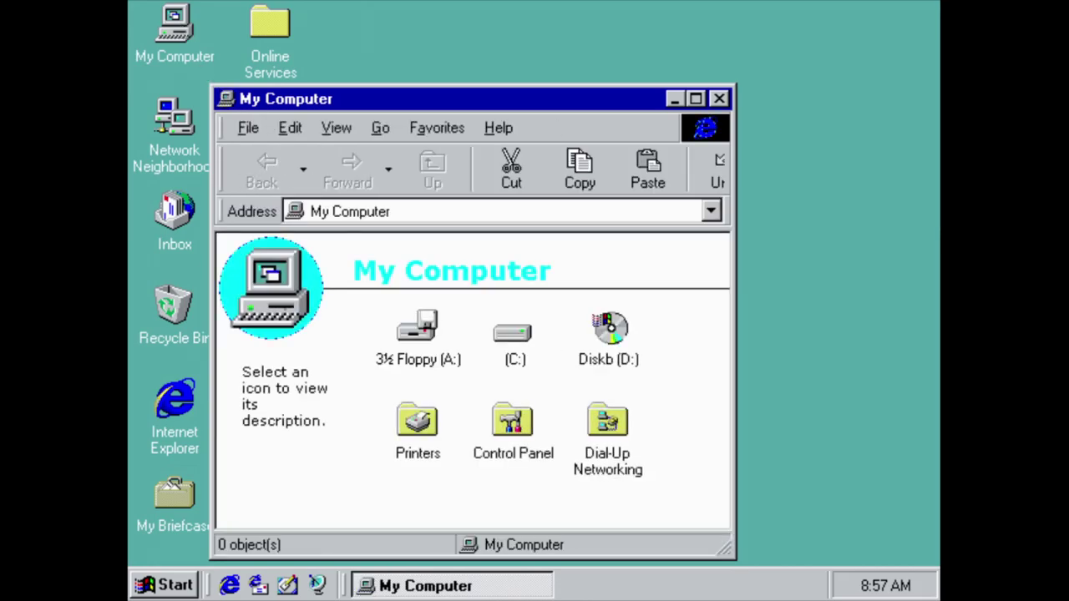
{"action": "double_click", "coordinate": [610, 355]}
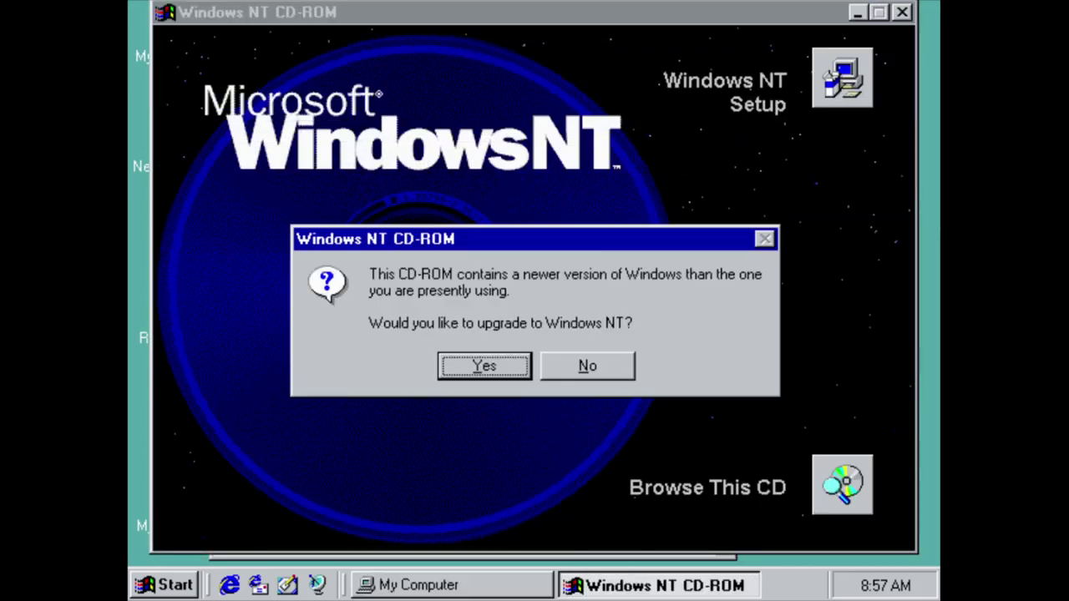
{"action": "left_click", "coordinate": [484, 366]}
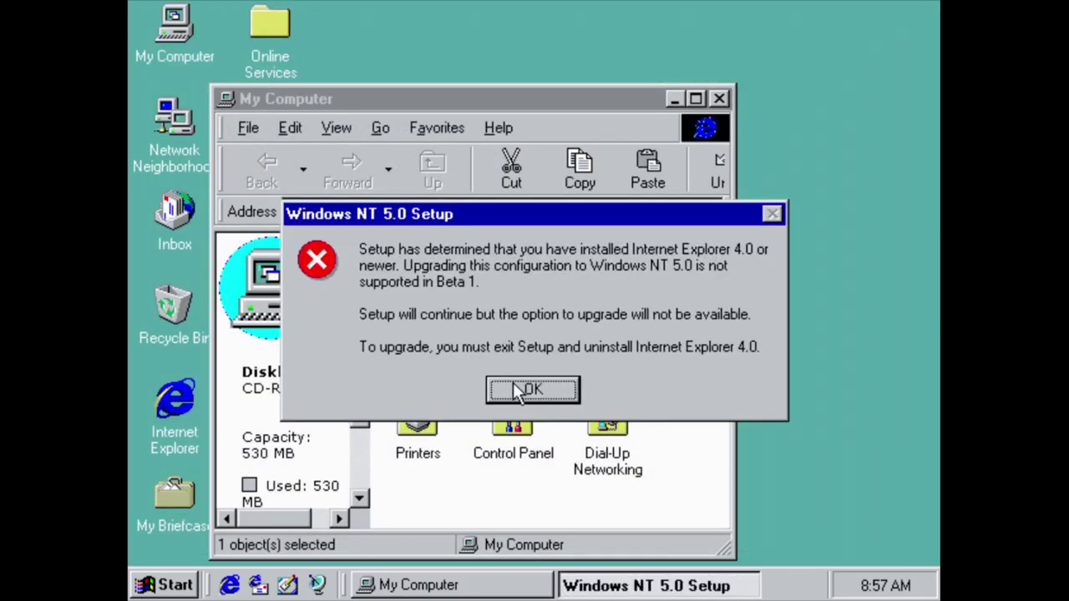
{"action": "left_click", "coordinate": [514, 386]}
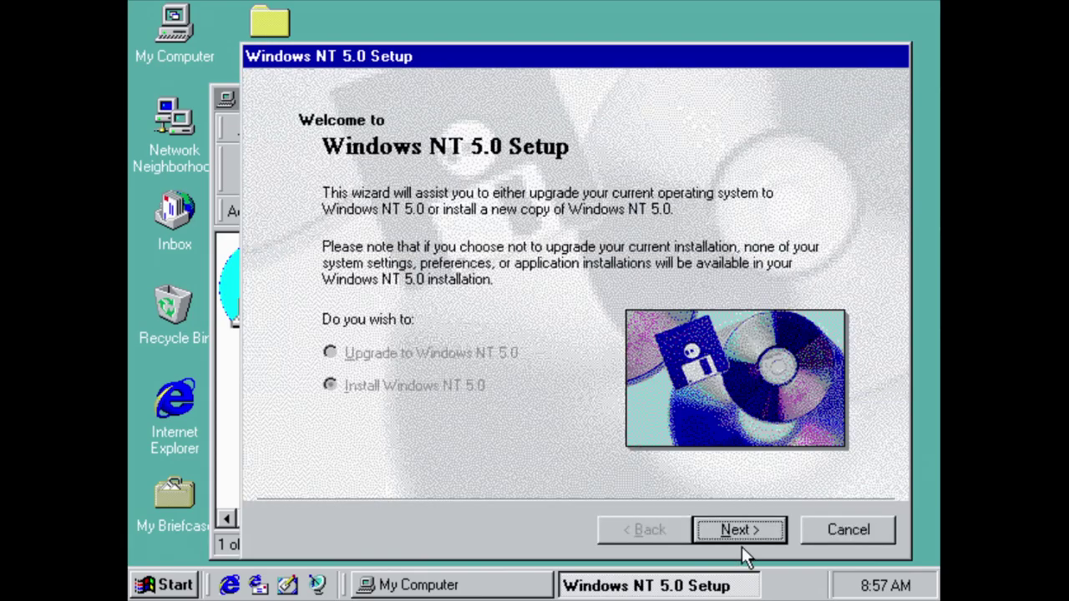
Proceed through the Windows NT 5.0 Setup wizard with the Install option and restart the computer.
{"action": "left_click", "coordinate": [746, 540]}
{"action": "left_click", "coordinate": [747, 540]}
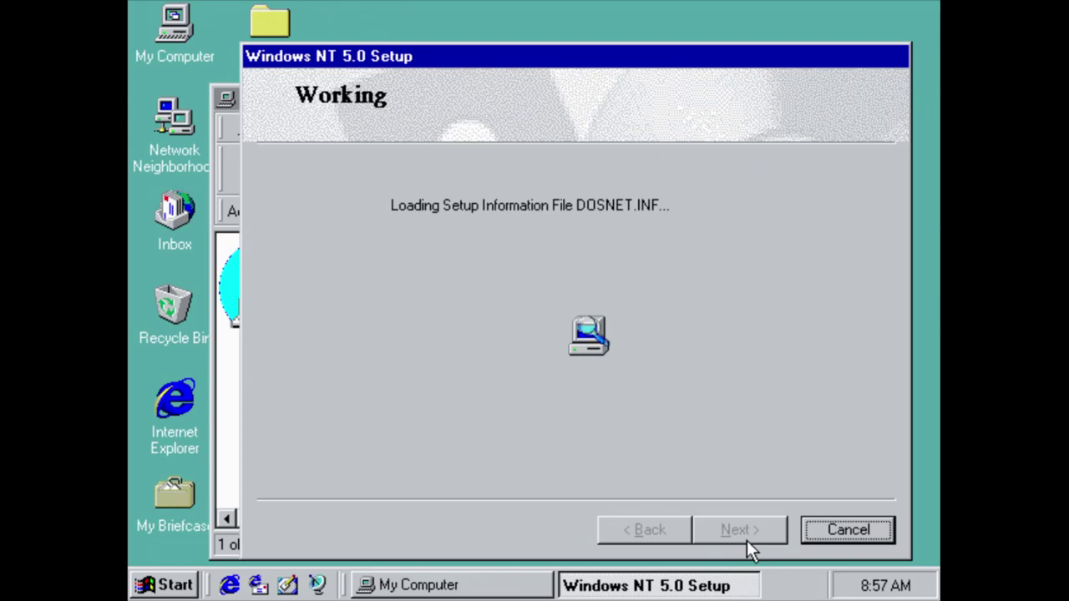
{"action": "mouse_move", "coordinate": [873, 587]}
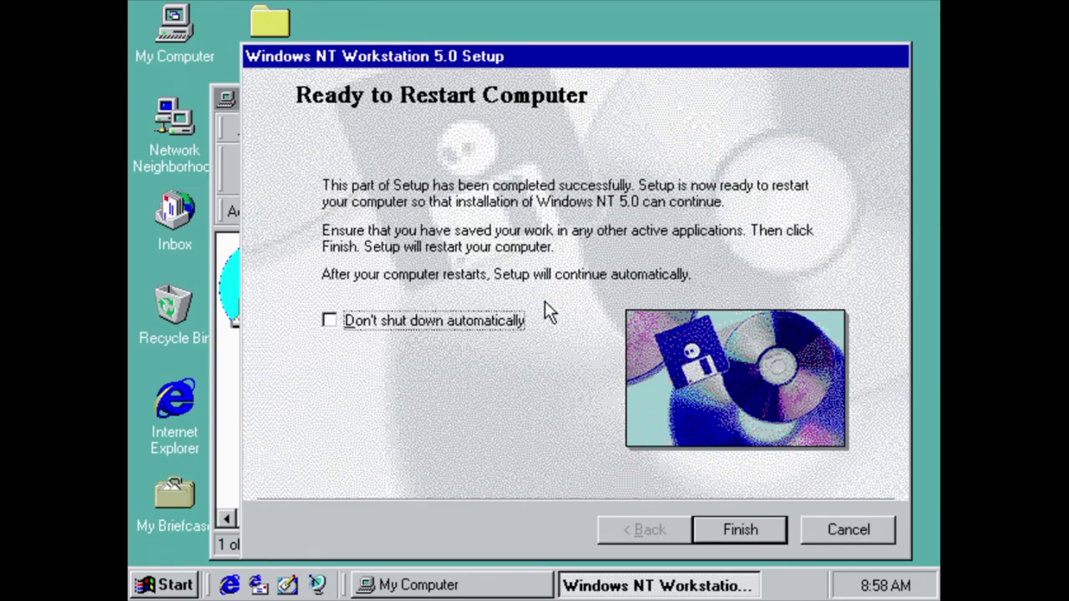
{"action": "left_click", "coordinate": [741, 539]}
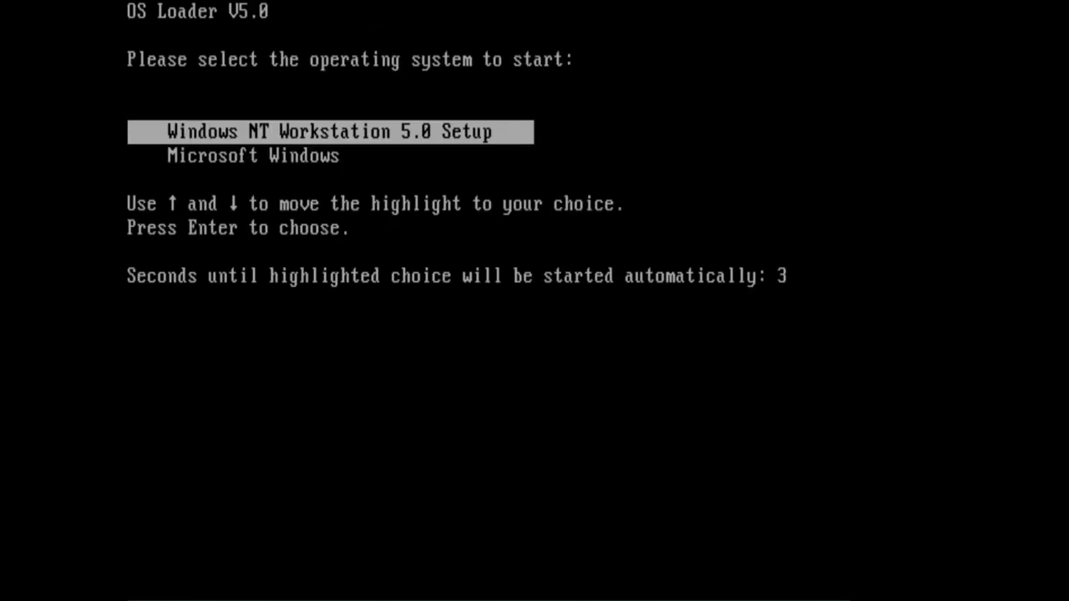
Boot Windows NT Workstation 5.0 Setup and choose to set up Windows NT now.
{"action": "key", "text": "Return"}
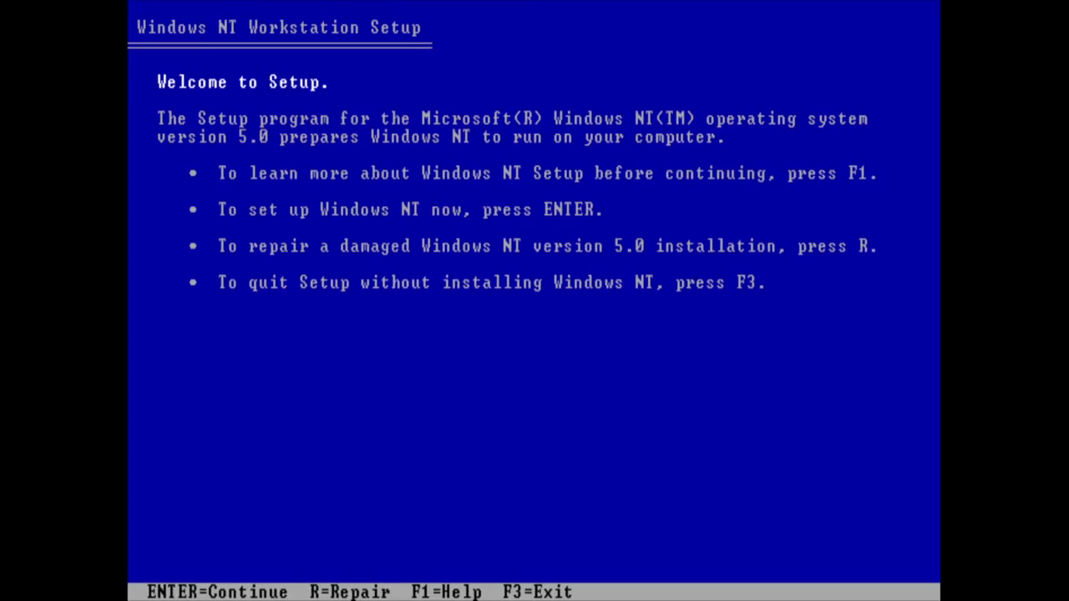
{"action": "key", "text": "Return"}
{"action": "key", "text": "Return"}
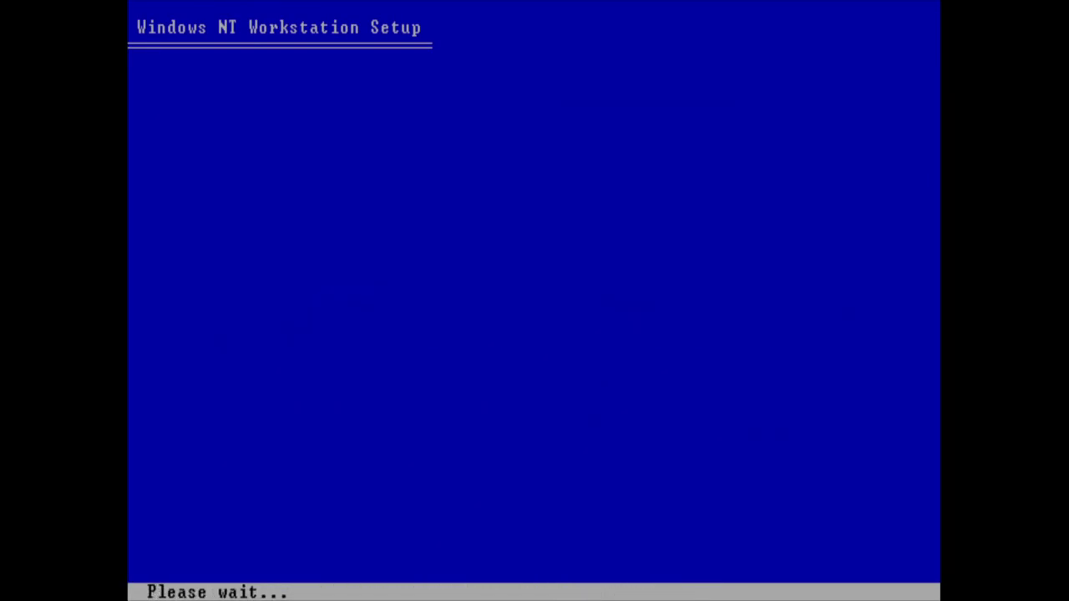
Page through the Windows NT Licensing Agreement to its end and accept it.
{"action": "key", "text": "Page_Down"}
{"action": "key", "text": "Page_Down"}
{"action": "key", "text": "Page_Down"}
{"action": "key", "text": "Page_Down"}
{"action": "key", "text": "Page_Down"}
{"action": "key", "text": "Page_Down"}
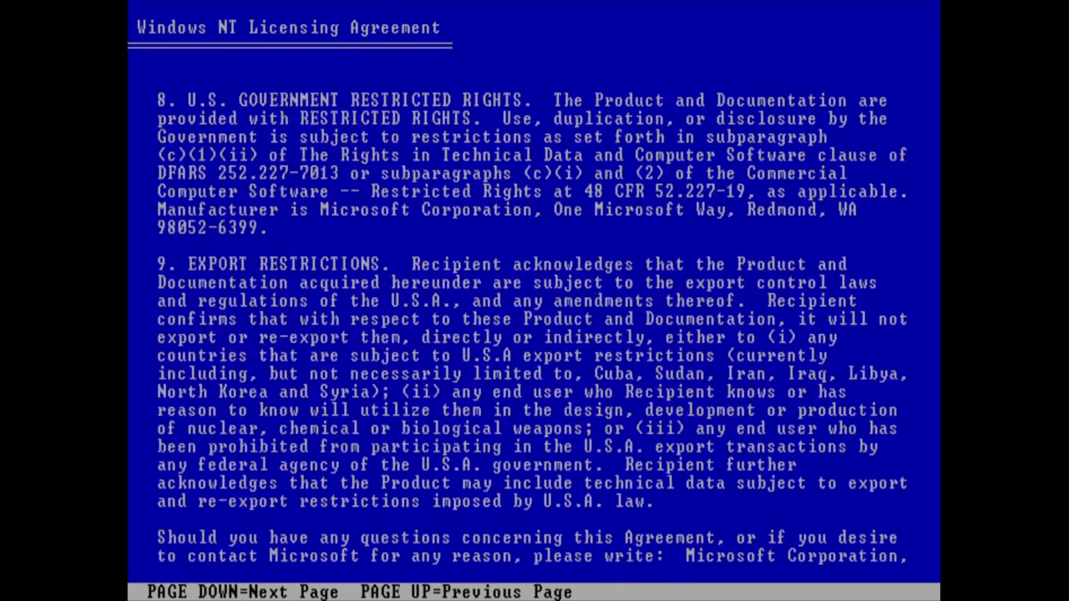
{"action": "key", "text": "F8"}
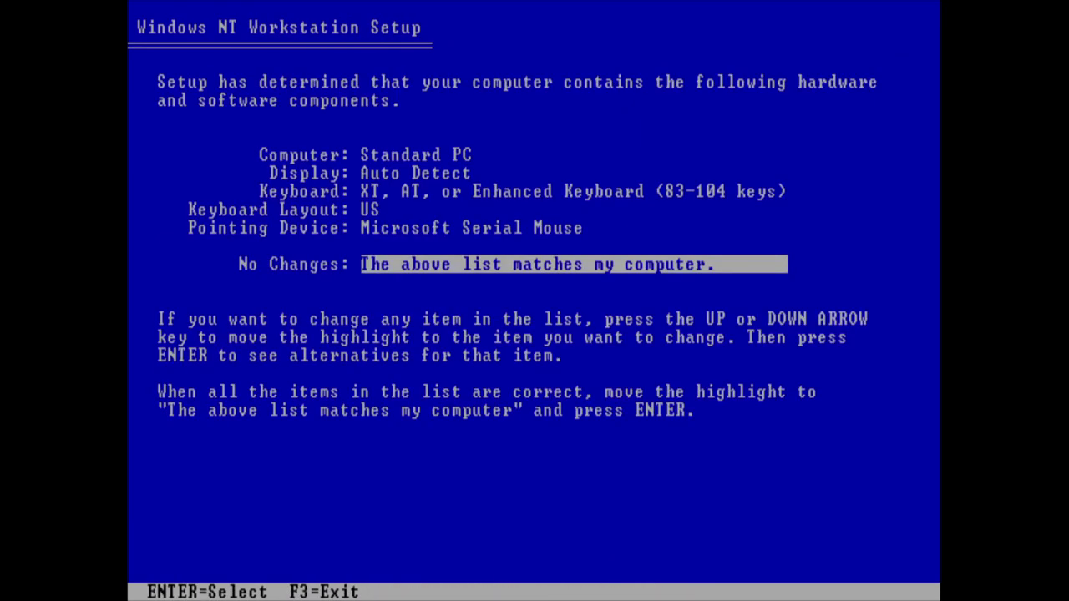
Accept the detected hardware list and install Windows NT on the C: partition, converting the drive to NTFS.
{"action": "key", "text": "Return"}
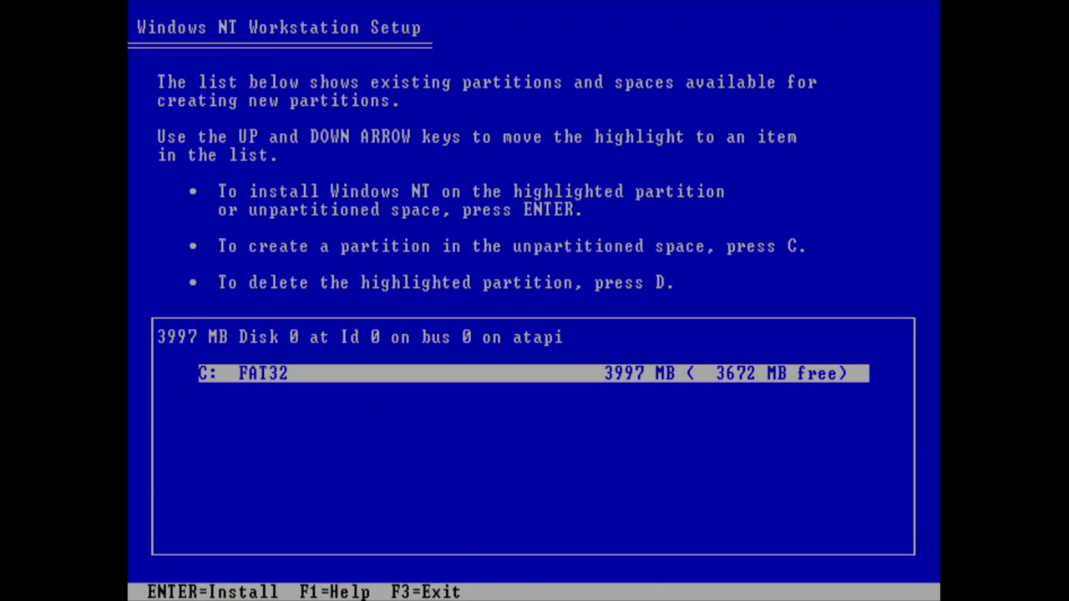
{"action": "key", "text": "Return"}
{"action": "key", "text": "Up"}
{"action": "key", "text": "Return"}
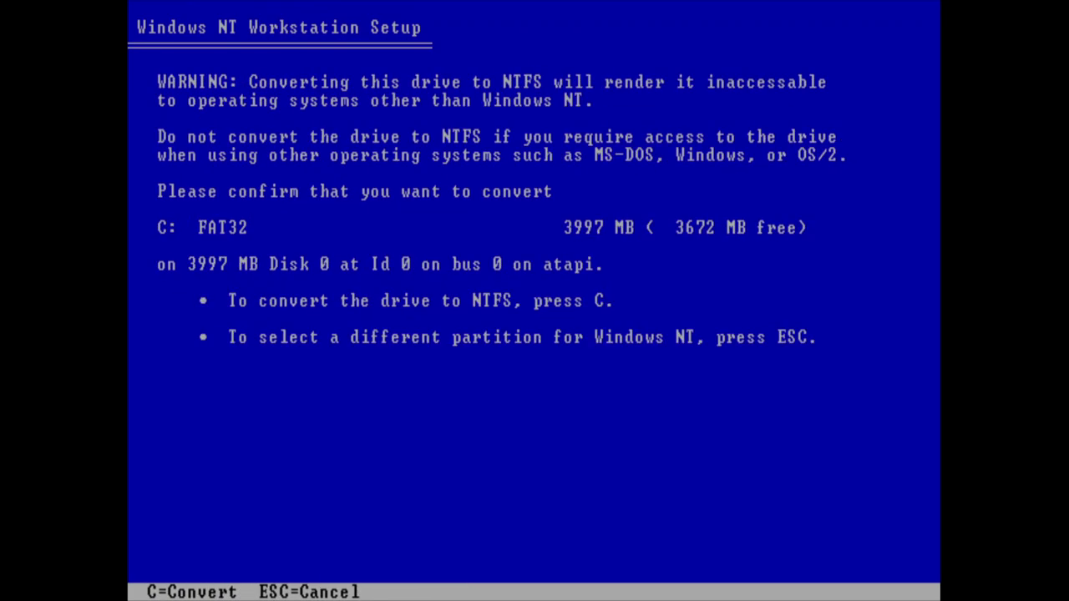
{"action": "key", "text": "c"}
{"action": "key", "text": "Return"}
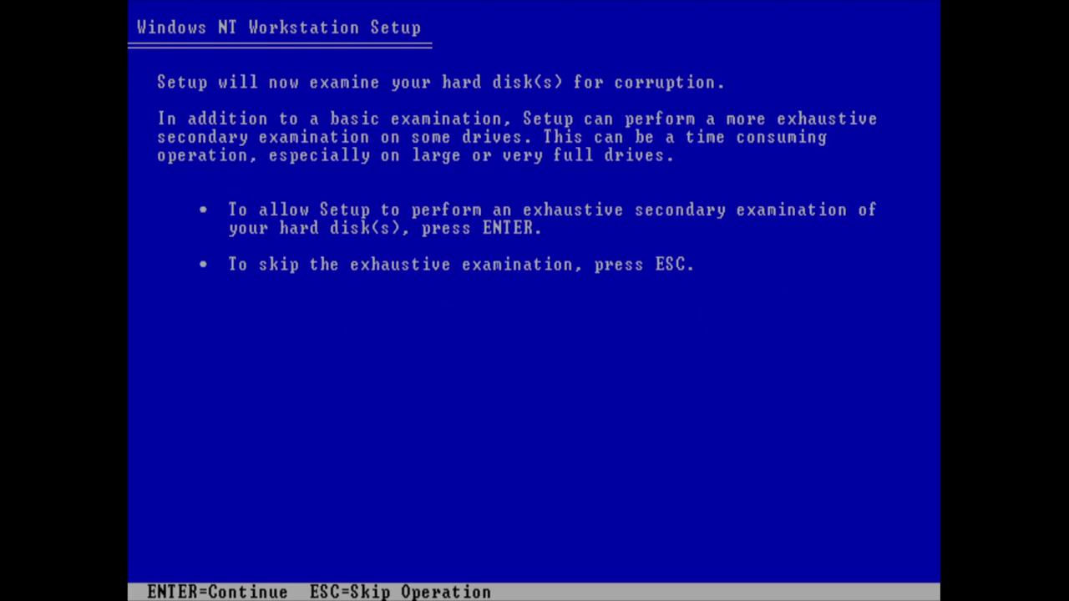
Allow the exhaustive hard disk examination and restart the computer to begin gathering information in the graphical Setup wizard.
{"action": "key", "text": "Return"}
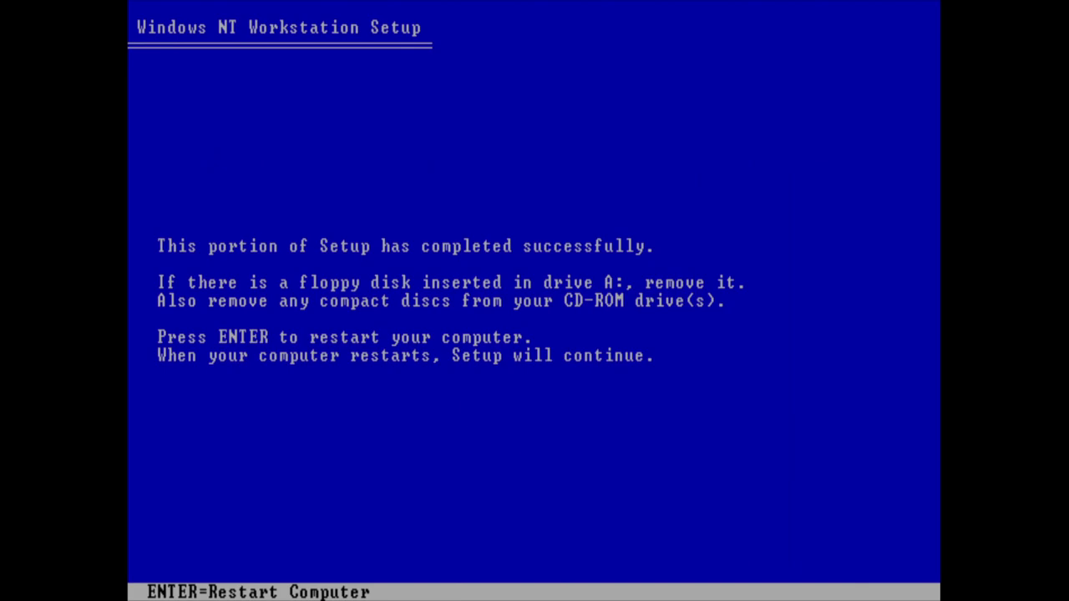
{"action": "key", "text": "Return"}
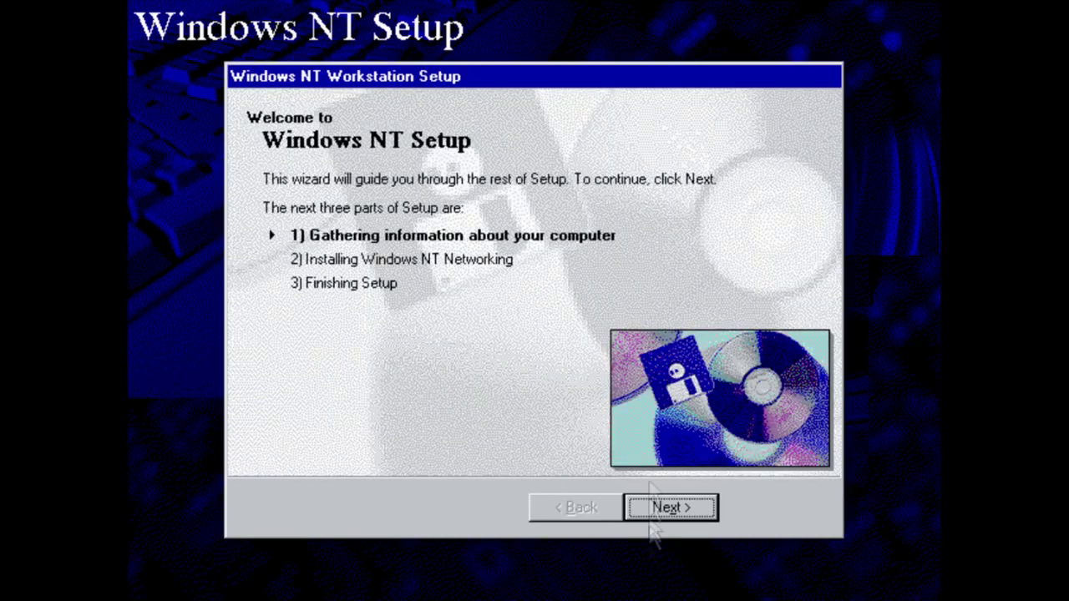
{"action": "left_click", "coordinate": [652, 504]}
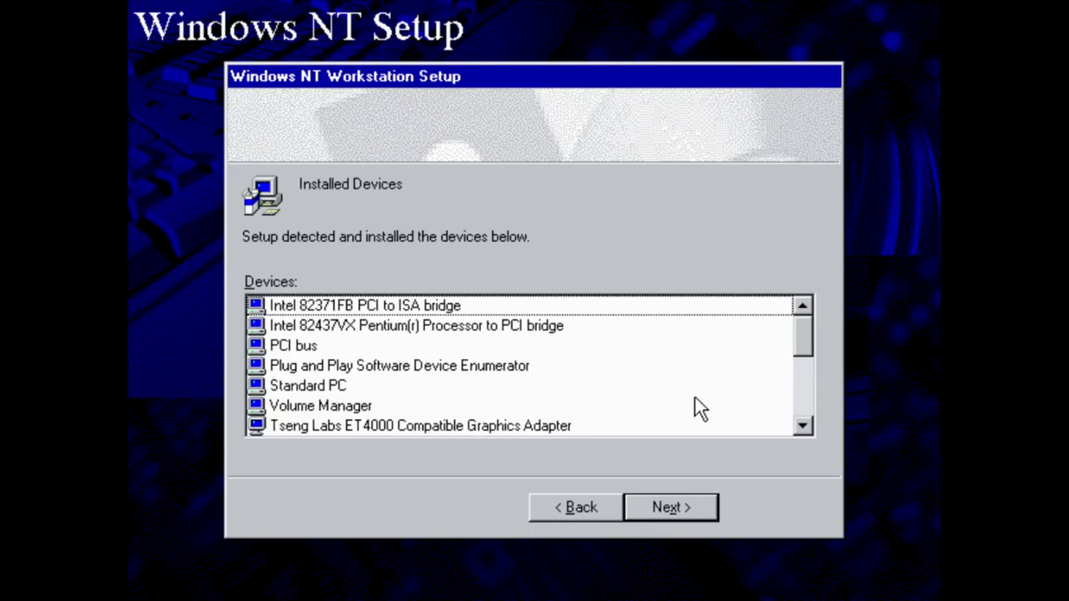
Continue past the installed devices list and select the Custom kind of setup.
{"action": "left_click", "coordinate": [666, 506]}
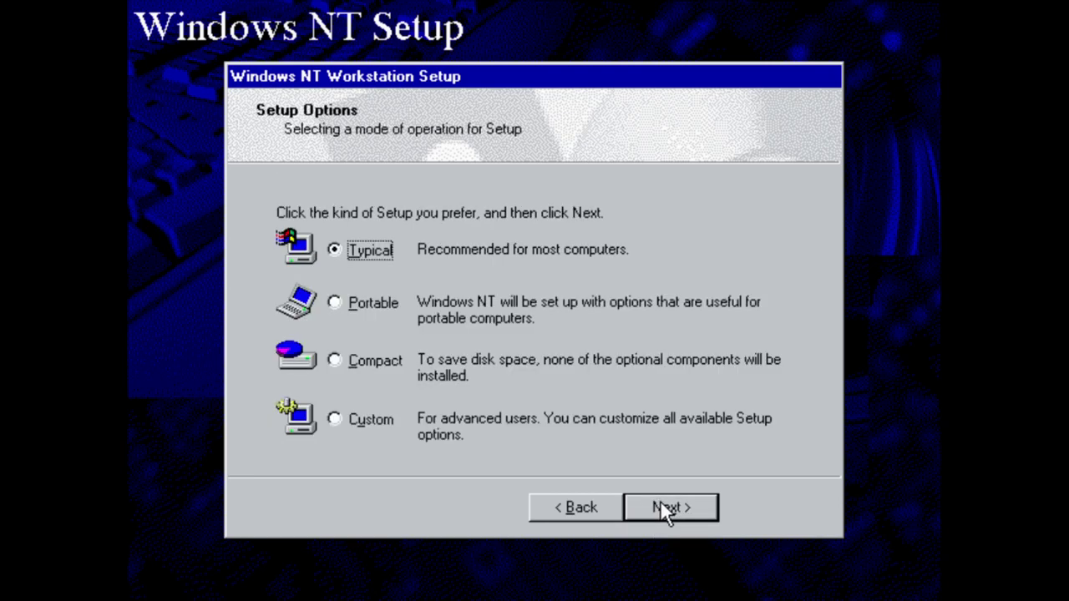
{"action": "left_click", "coordinate": [353, 419]}
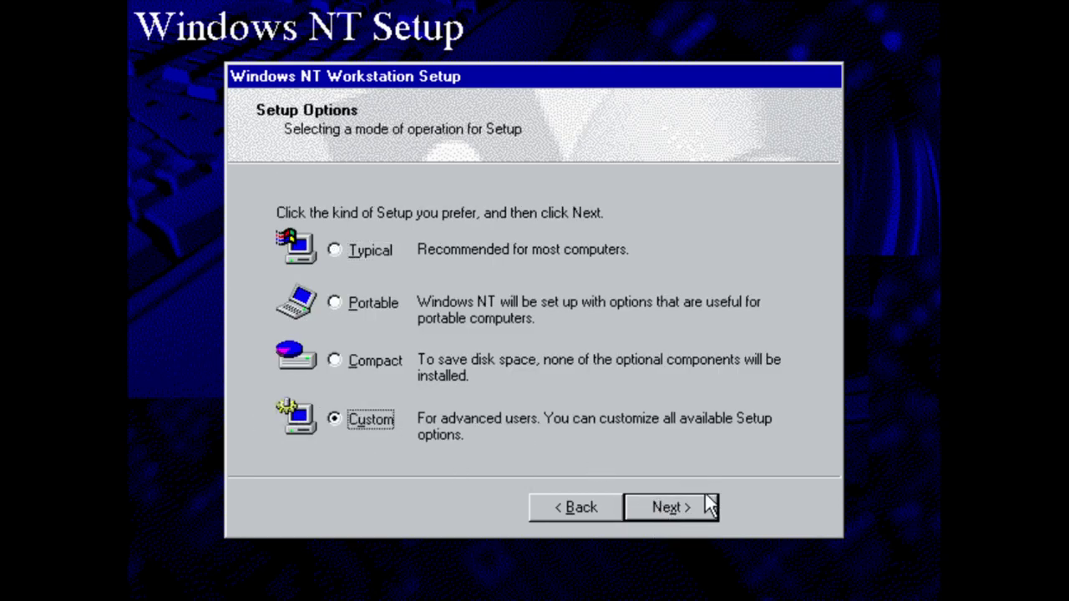
{"action": "left_click", "coordinate": [706, 501]}
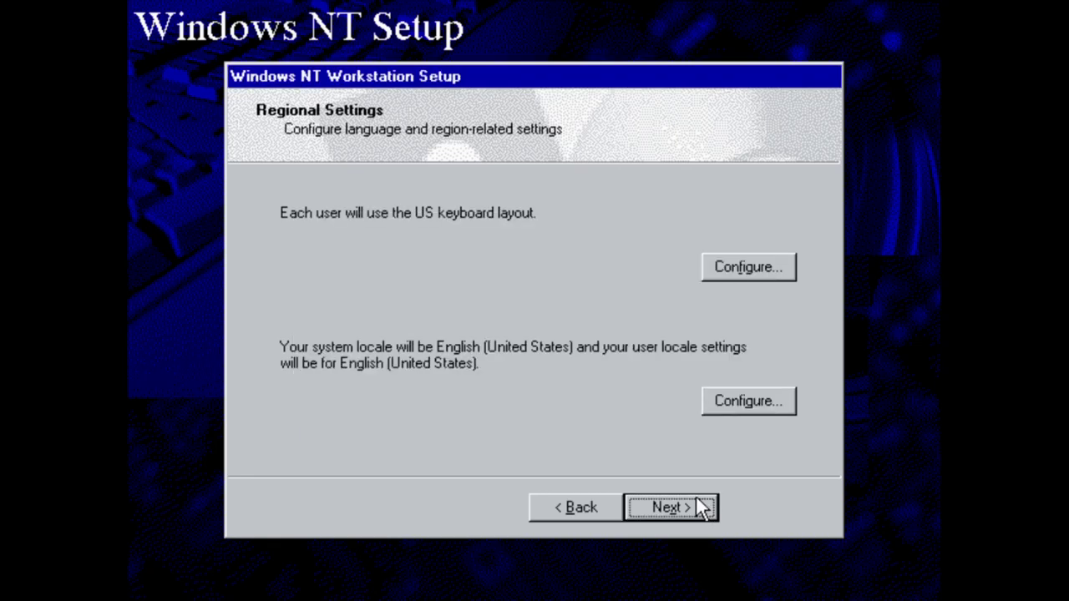
Keep the default regional settings, enter the user's name, and set the computer name to WIN50.
{"action": "left_click", "coordinate": [697, 499]}
{"action": "type", "text": "Billy"}
{"action": "left_click", "coordinate": [696, 501]}
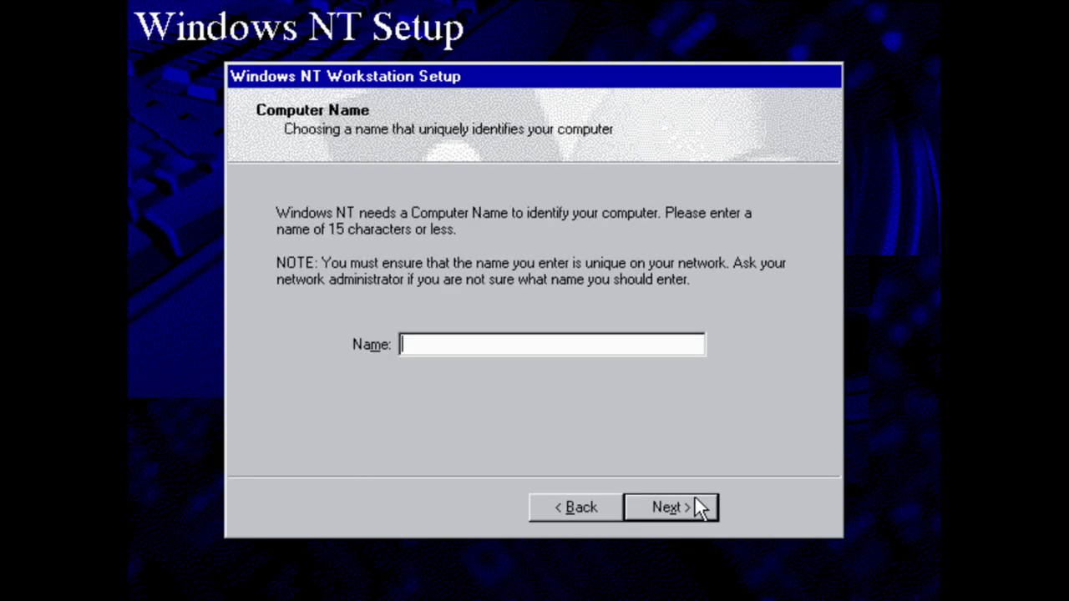
{"action": "type", "text": "WIN50"}
{"action": "left_click", "coordinate": [695, 499]}
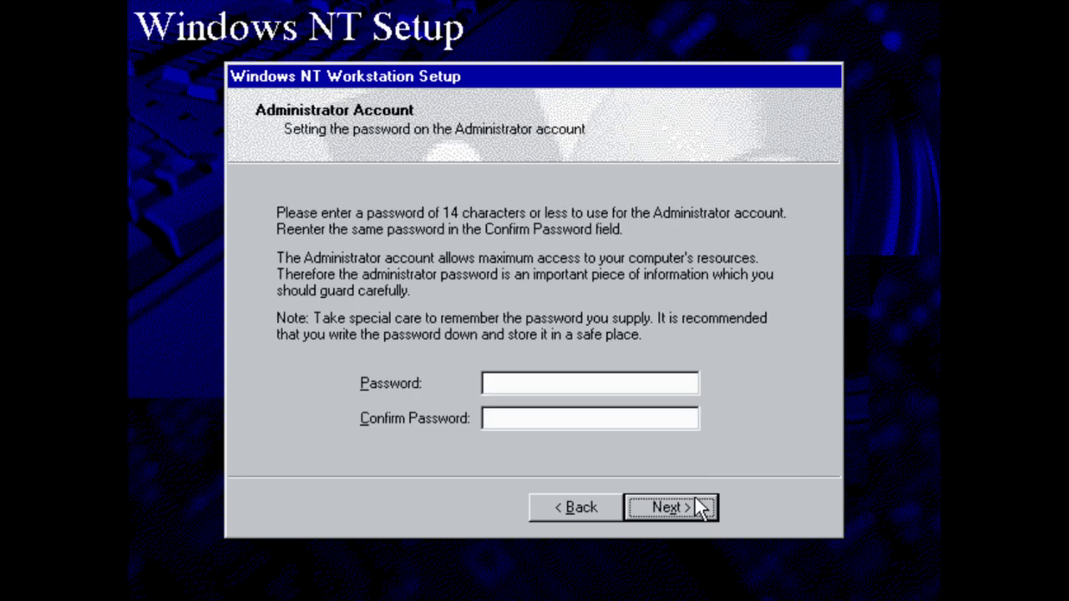
Enter and confirm the password for the Administrator account.
{"action": "left_click", "coordinate": [585, 382]}
{"action": "type", "text": "***"}
{"action": "left_click", "coordinate": [571, 420]}
{"action": "type", "text": "***"}
{"action": "left_click", "coordinate": [648, 505]}
{"action": "left_click", "coordinate": [541, 379]}
{"action": "left_click", "coordinate": [693, 505]}
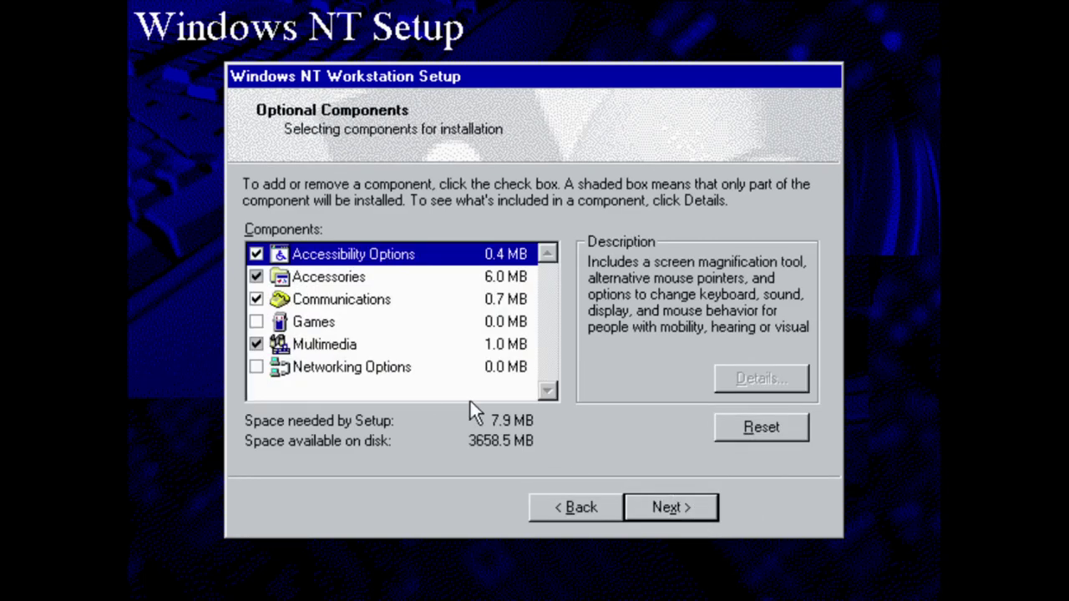
Select the full Accessories, Games, Multimedia and Networking Options components for installation.
{"action": "double_click", "coordinate": [322, 272]}
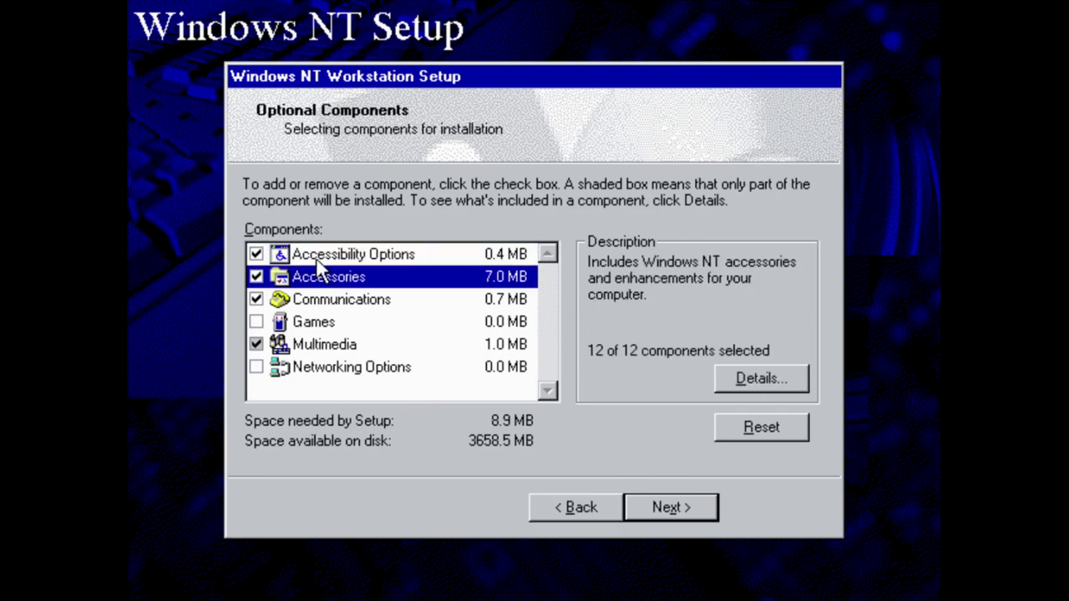
{"action": "key", "text": "Down"}
{"action": "key", "text": "Down"}
{"action": "key", "text": "space"}
{"action": "key", "text": "space"}
{"action": "key", "text": "Down"}
{"action": "key", "text": "Up"}
{"action": "key", "text": "space"}
{"action": "key", "text": "Down"}
{"action": "key", "text": "space"}
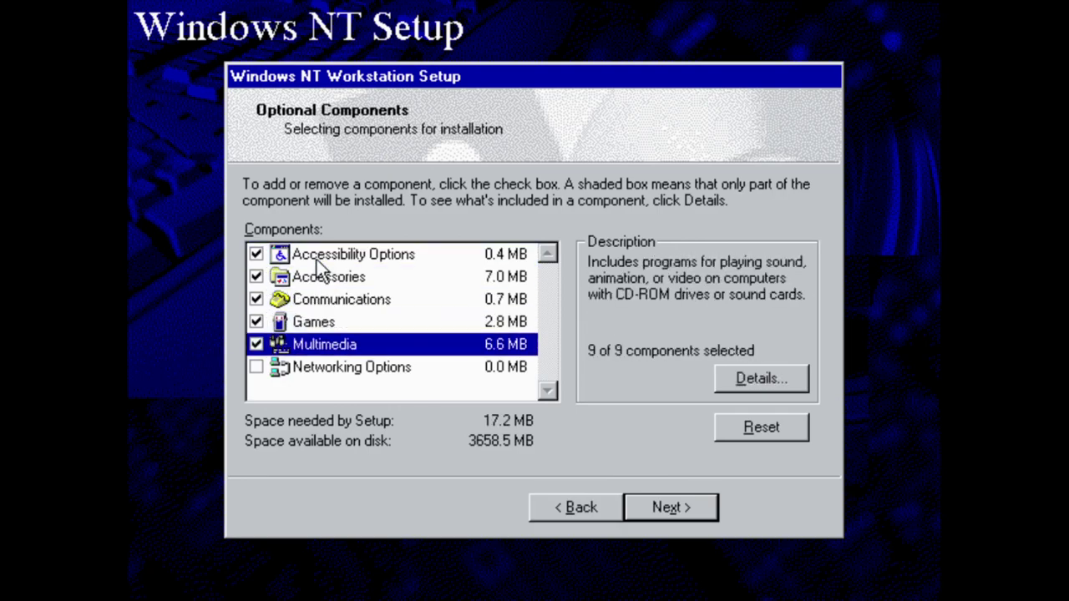
{"action": "key", "text": "Down"}
{"action": "key", "text": "space"}
{"action": "left_click", "coordinate": [674, 508]}
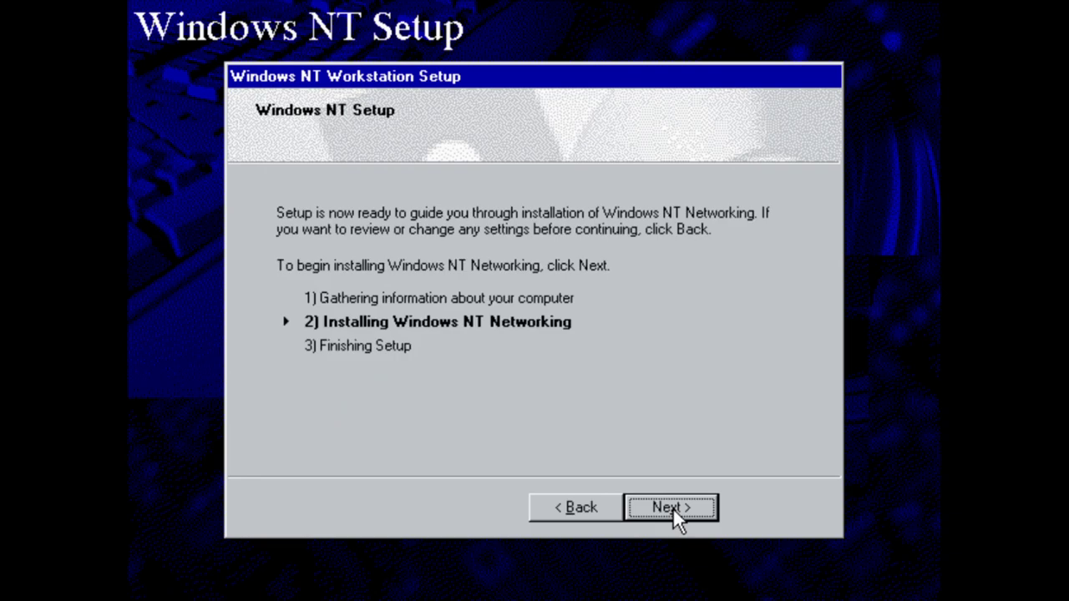
Choose not to install networking now and continue to the Finishing Setup stage.
{"action": "left_click", "coordinate": [672, 507]}
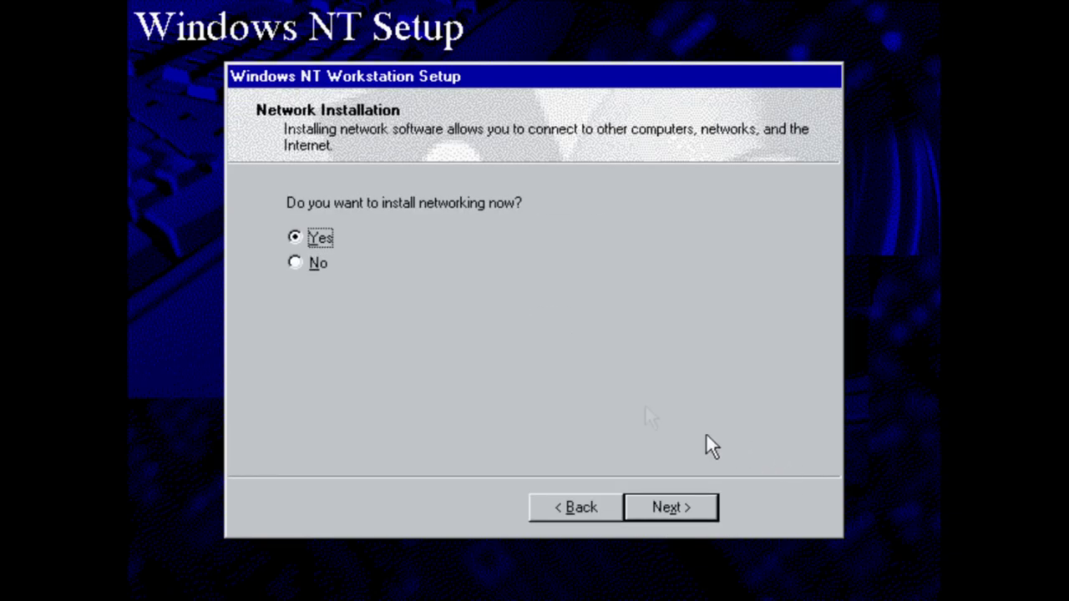
{"action": "left_click", "coordinate": [302, 259]}
{"action": "left_click", "coordinate": [676, 501]}
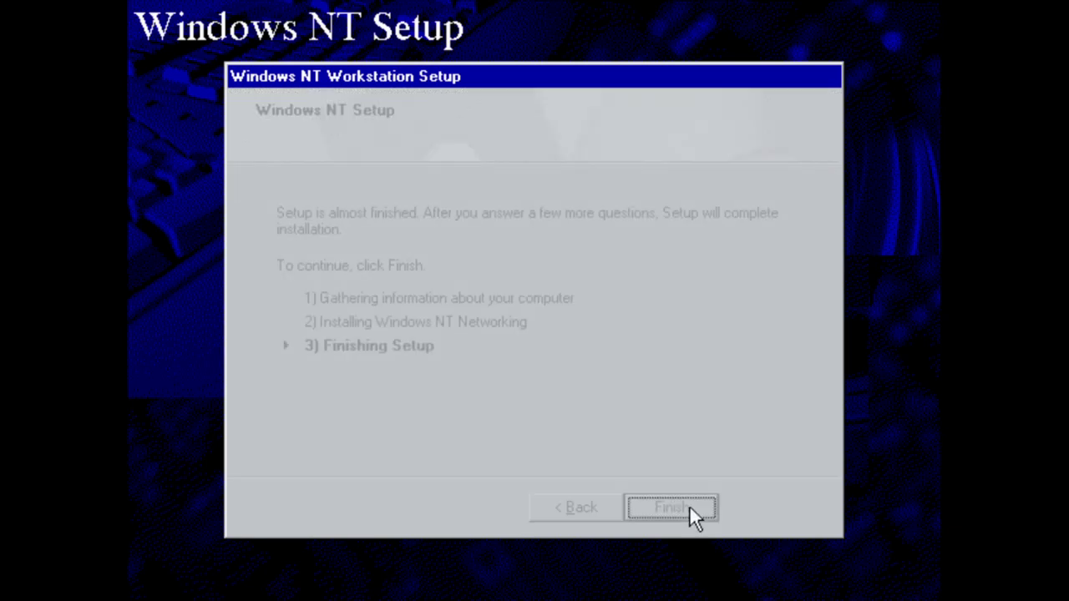
{"action": "left_click", "coordinate": [660, 501]}
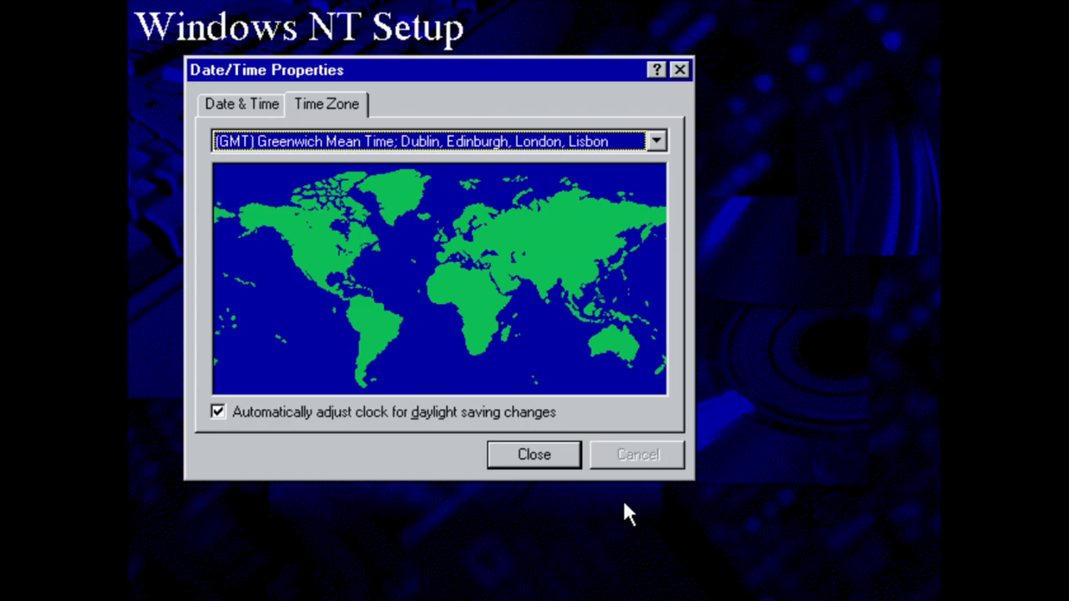
Set the time zone to (GMT-05:00) Eastern Time (US & Canada).
{"action": "left_click", "coordinate": [622, 140]}
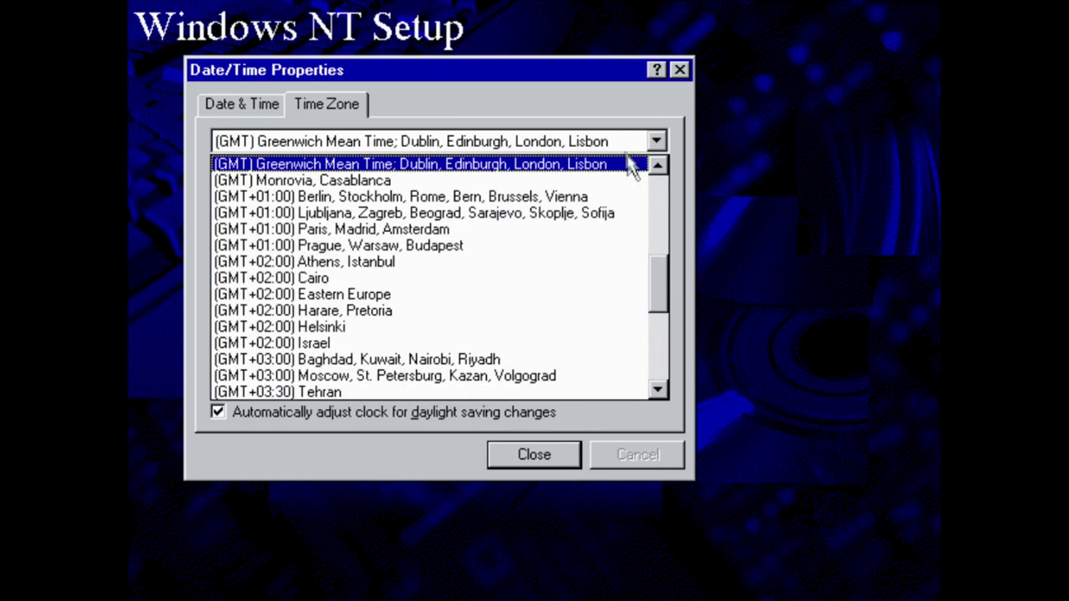
{"action": "left_click_drag", "start_coordinate": [666, 304], "coordinate": [676, 213]}
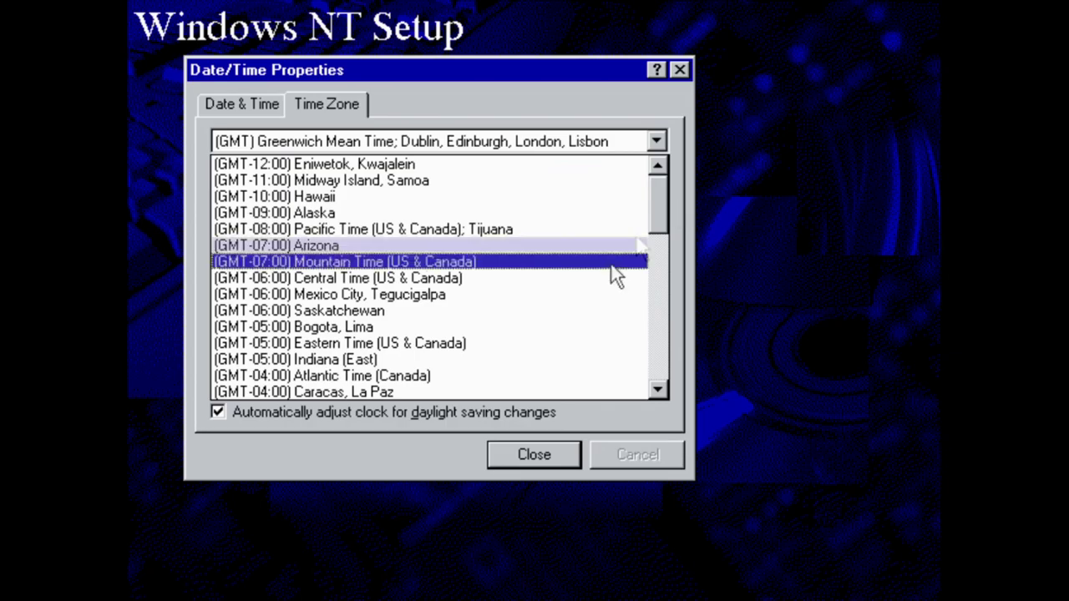
{"action": "left_click", "coordinate": [511, 343]}
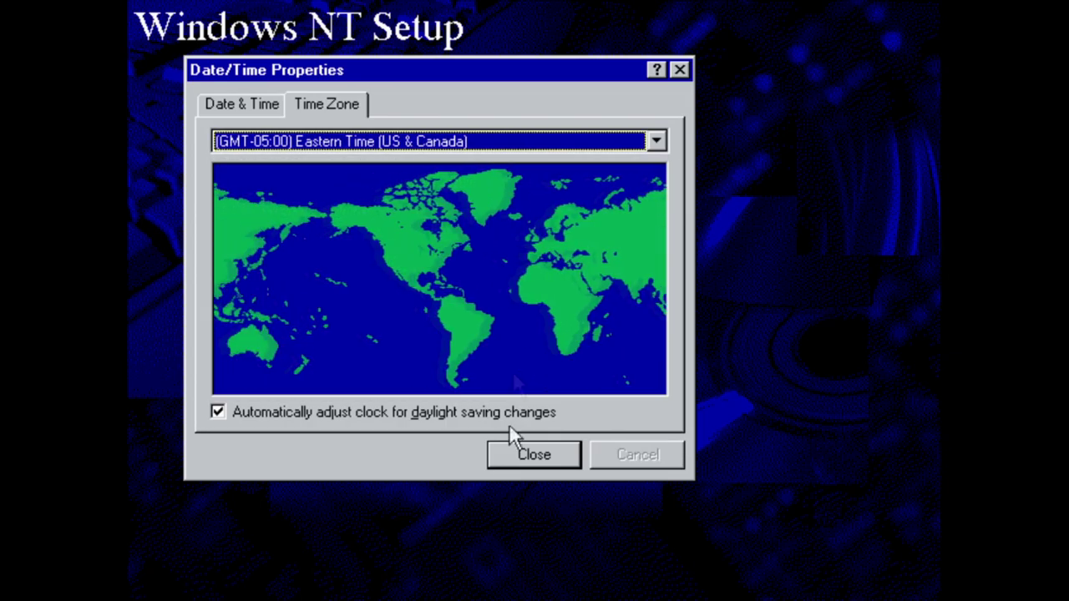
Close the time zone settings, set the desktop area to 800 by 600 pixels, test the display mode and accept it.
{"action": "left_click", "coordinate": [561, 447]}
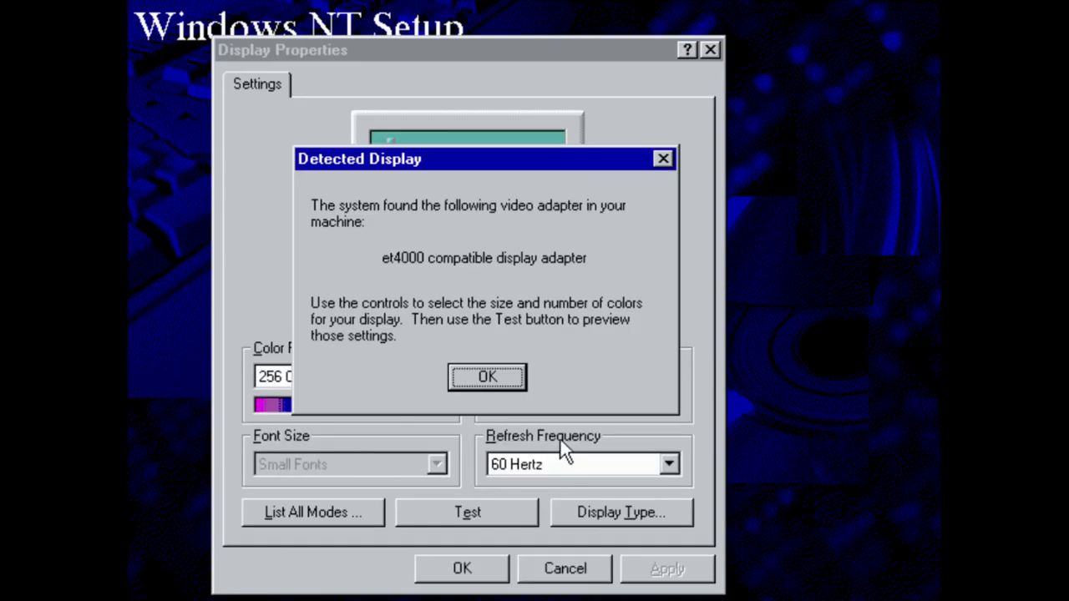
{"action": "left_click", "coordinate": [518, 384]}
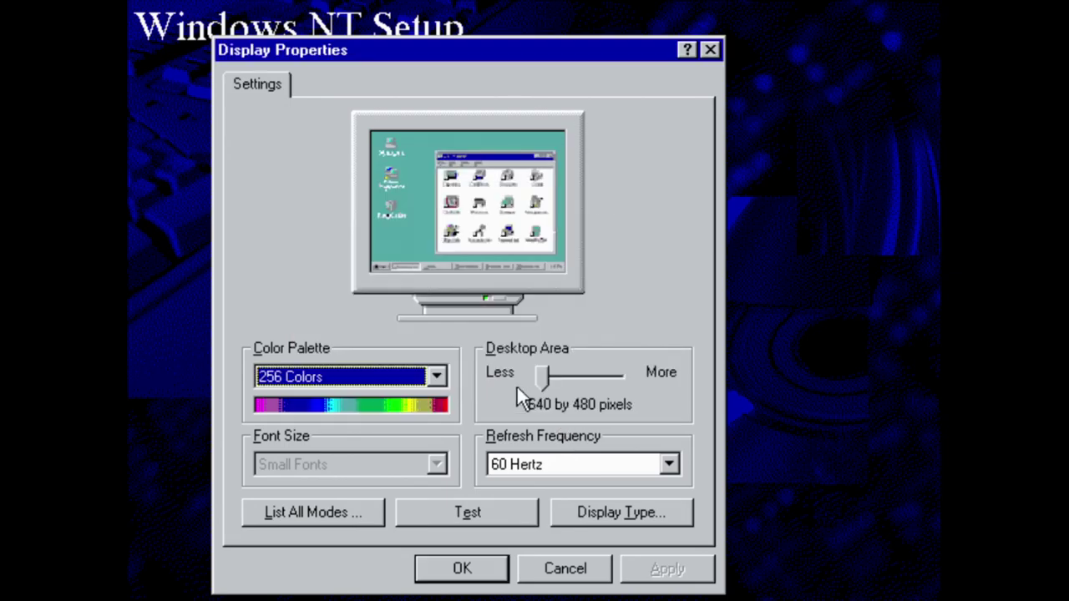
{"action": "left_click", "coordinate": [567, 383]}
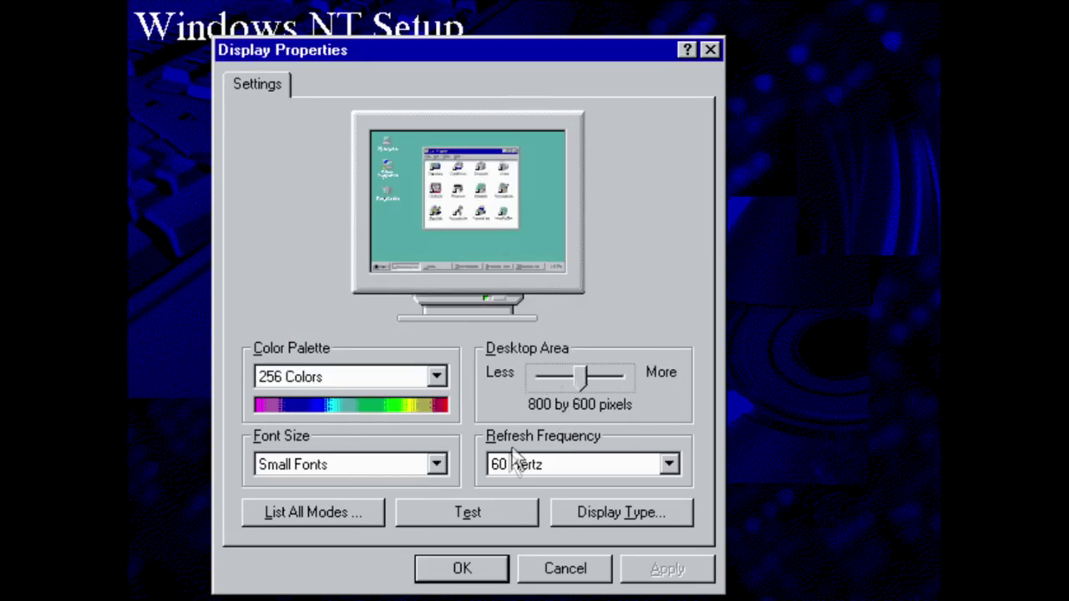
{"action": "left_click", "coordinate": [480, 512]}
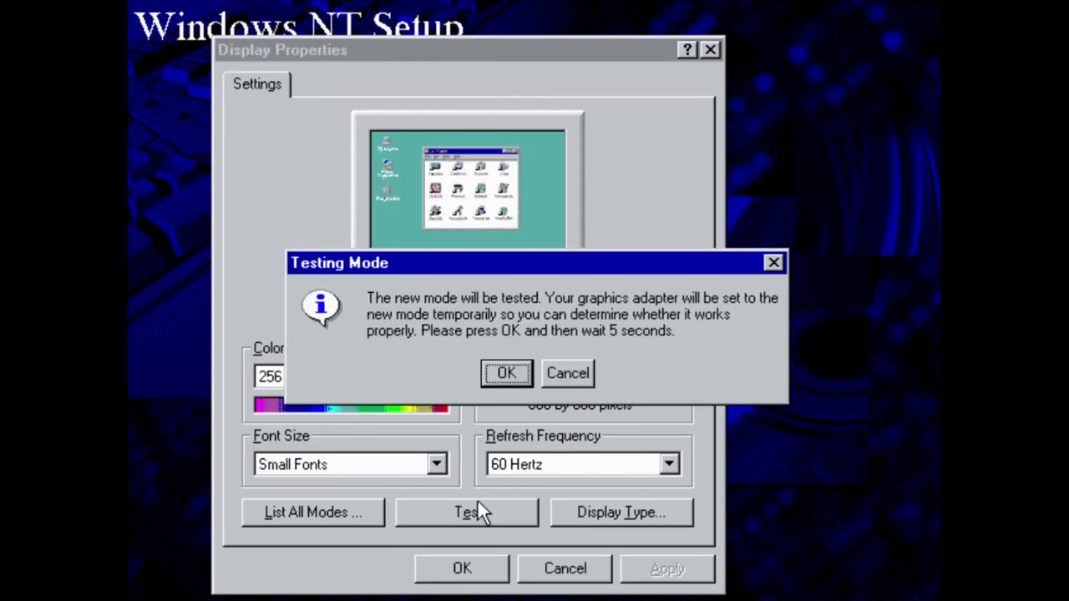
{"action": "left_click", "coordinate": [504, 373]}
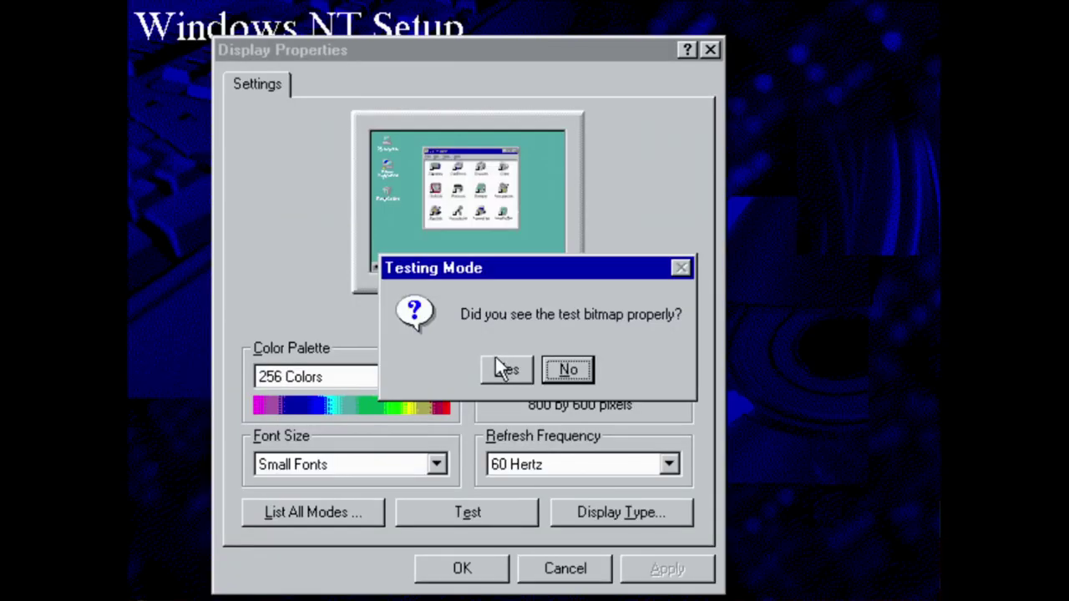
{"action": "left_click", "coordinate": [496, 361]}
{"action": "left_click", "coordinate": [528, 360]}
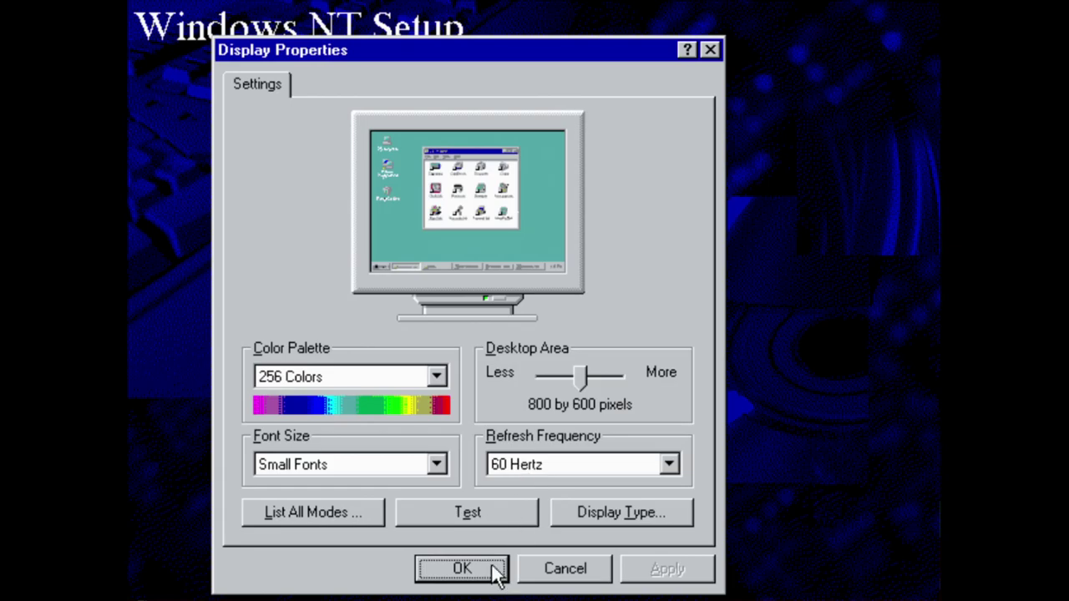
{"action": "left_click", "coordinate": [492, 569]}
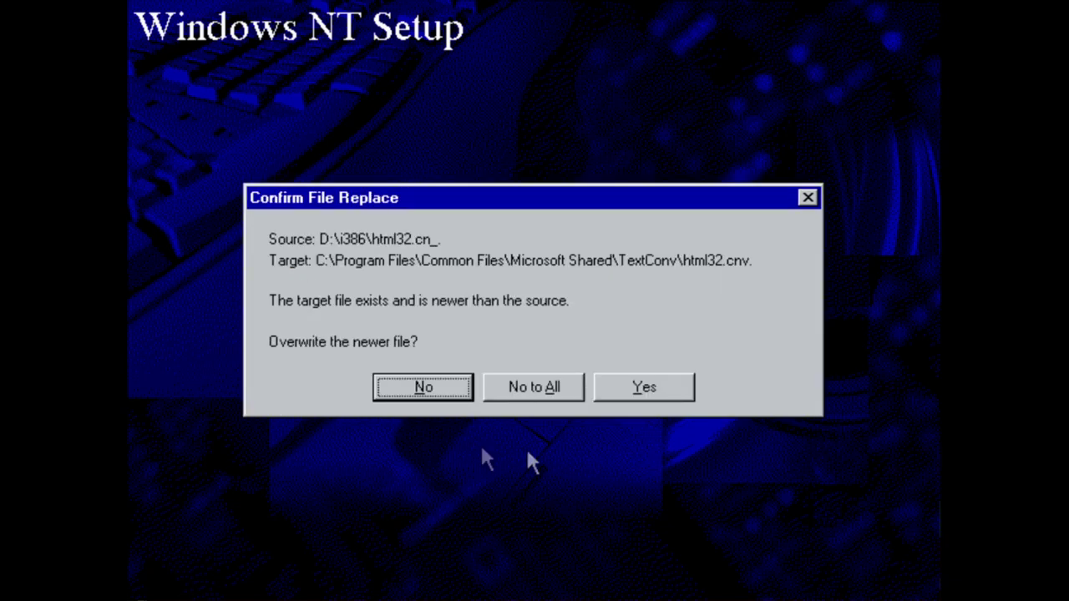
Allow setup to overwrite the newer existing files, including html32.cnv, with the versions from the CD.
{"action": "left_click", "coordinate": [648, 389]}
{"action": "left_click", "coordinate": [662, 386]}
{"action": "left_click", "coordinate": [662, 388]}
{"action": "left_click", "coordinate": [662, 385]}
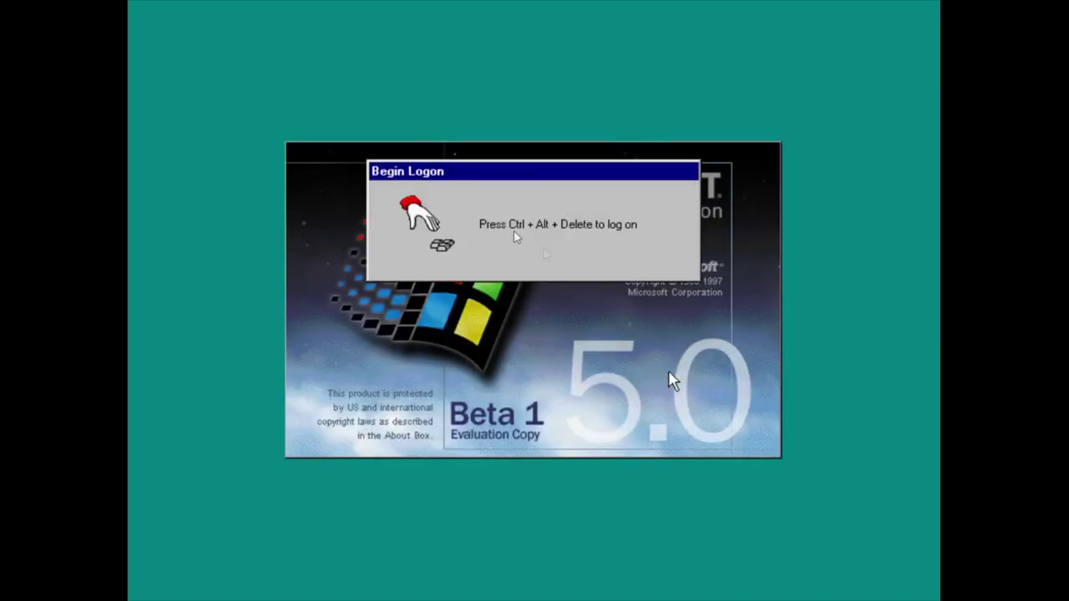
Send Ctrl+Alt+Del to the virtual machine and log on as Administrator with the account password.
{"action": "left_click", "coordinate": [152, 5]}
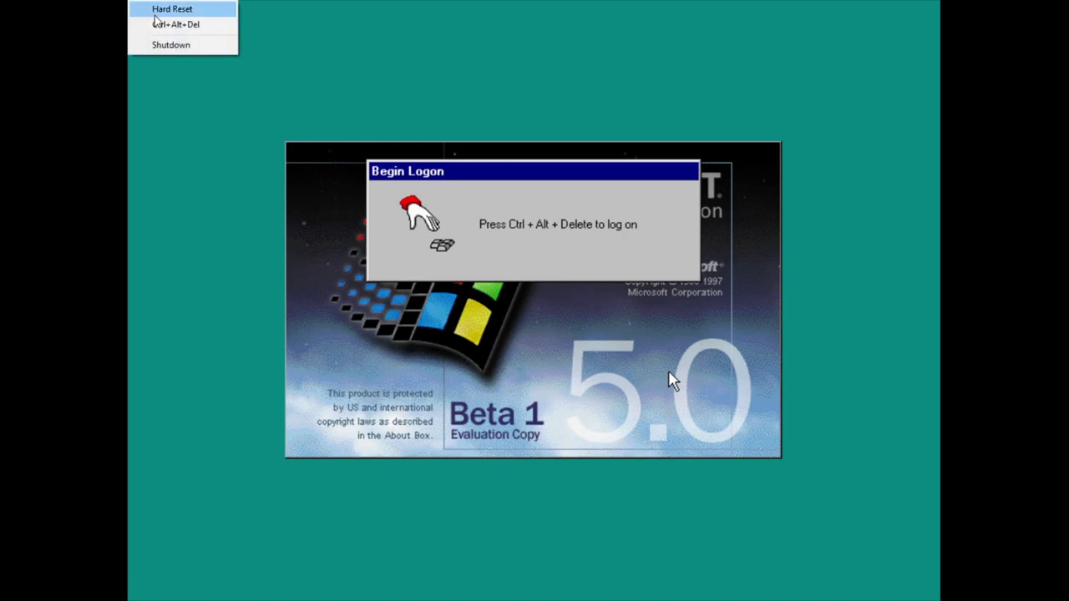
{"action": "left_click", "coordinate": [160, 24]}
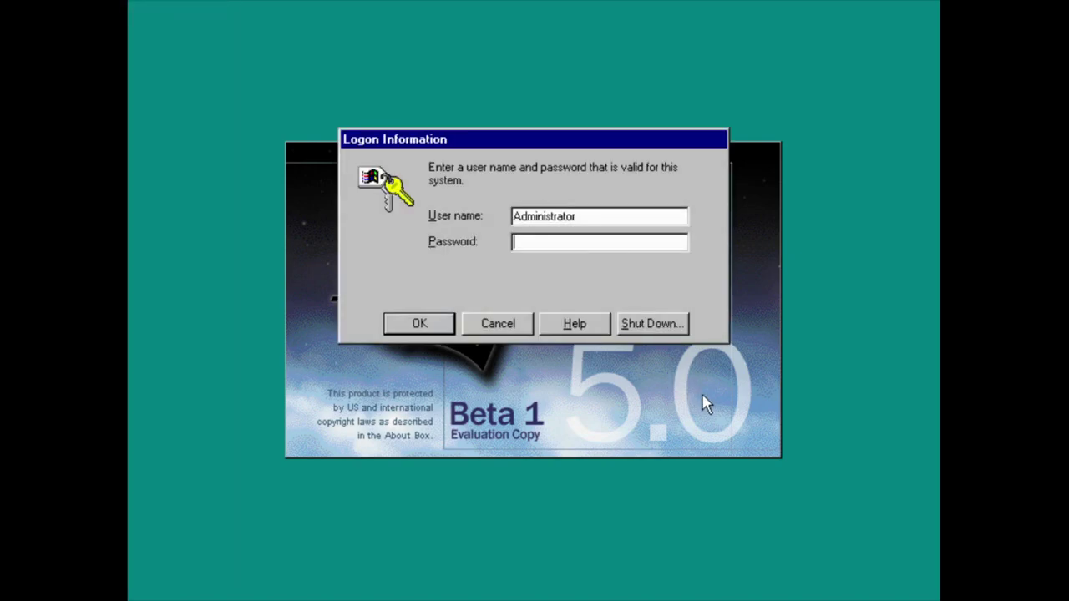
{"action": "key", "text": "Return"}
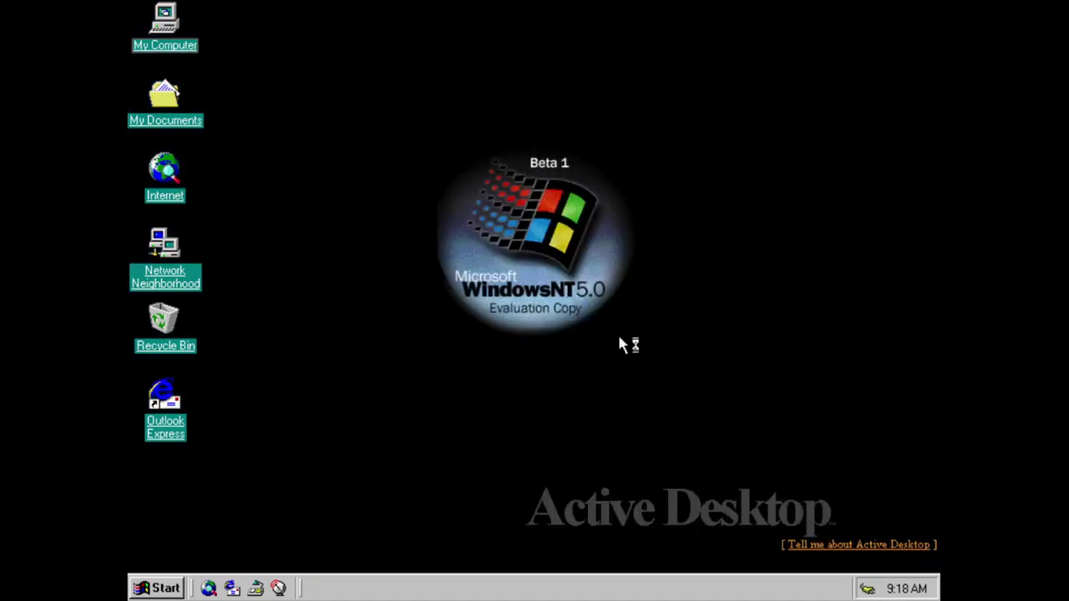
Turn off the Active Desktop web view of the desktop.
{"action": "right_click", "coordinate": [623, 158]}
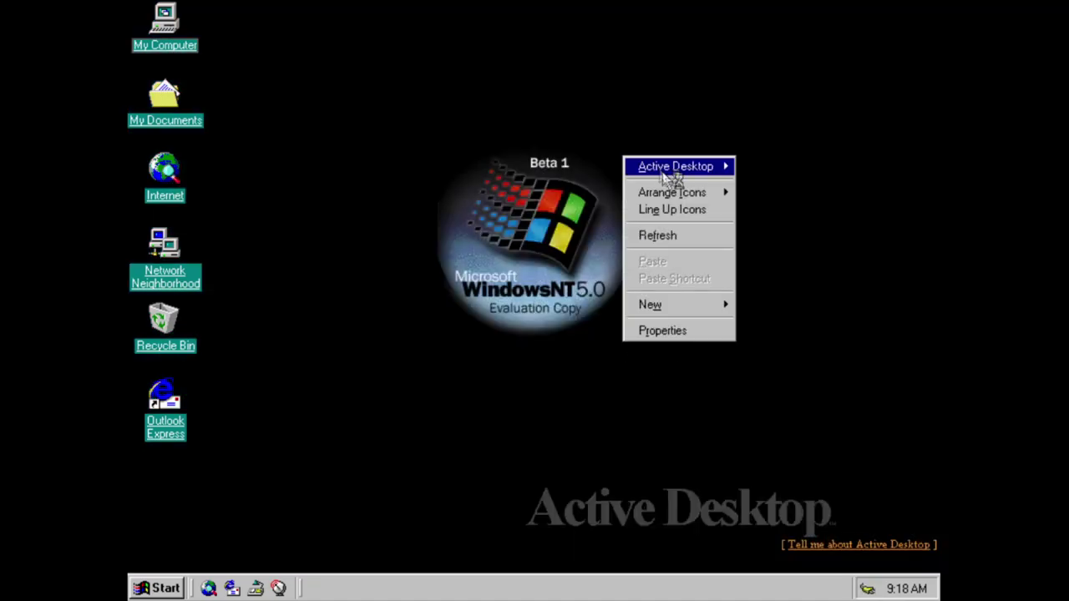
{"action": "mouse_move", "coordinate": [675, 165]}
{"action": "left_click", "coordinate": [774, 165]}
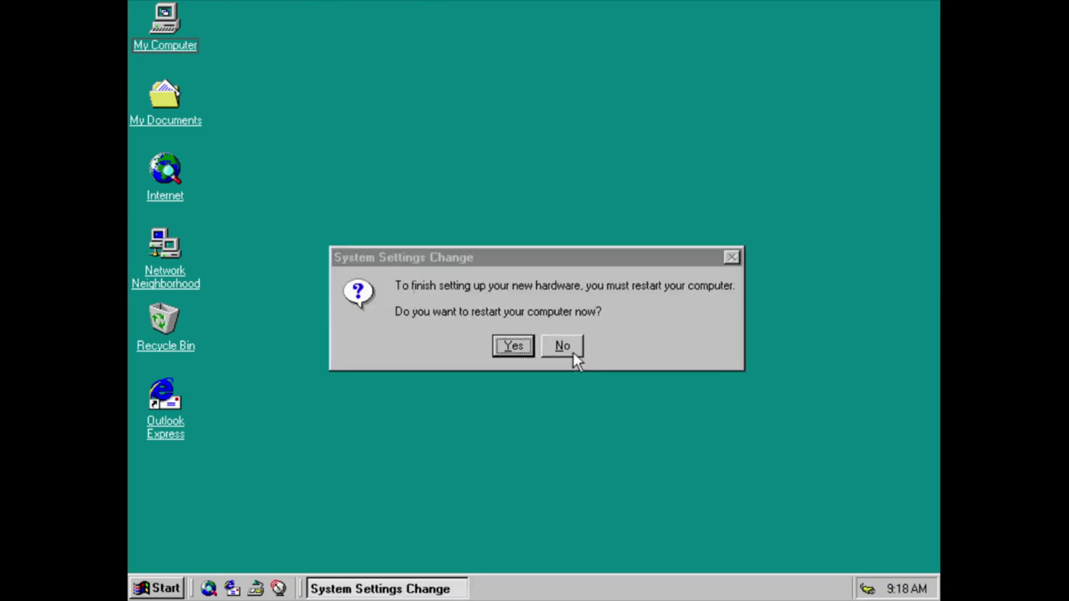
Restart the computer to finish setting up the new hardware.
{"action": "left_click", "coordinate": [514, 346]}
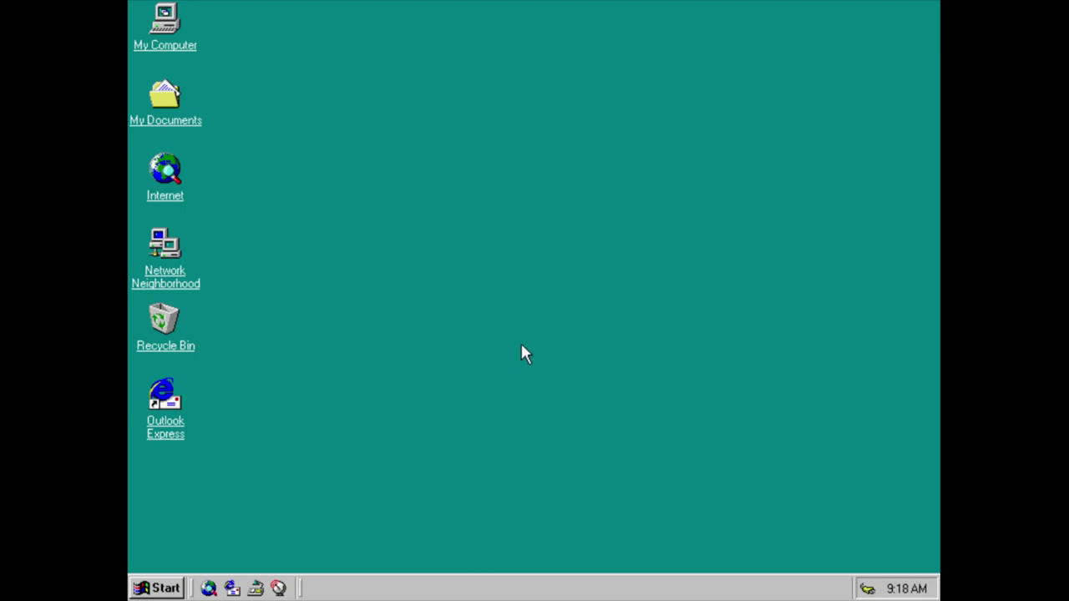
{"action": "left_click", "coordinate": [463, 250]}
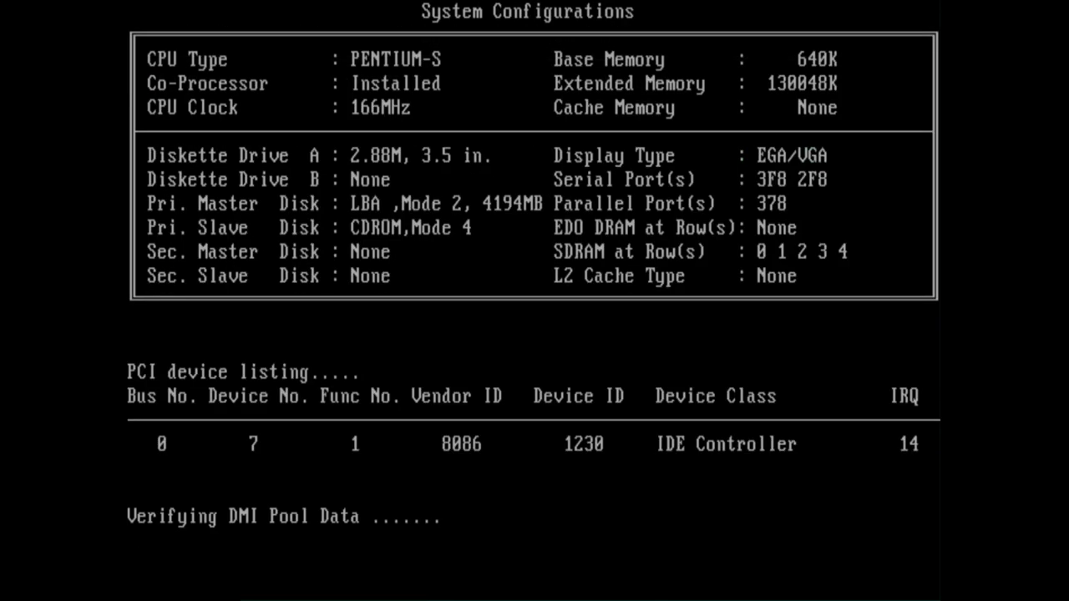
{"action": "key", "text": "Return"}
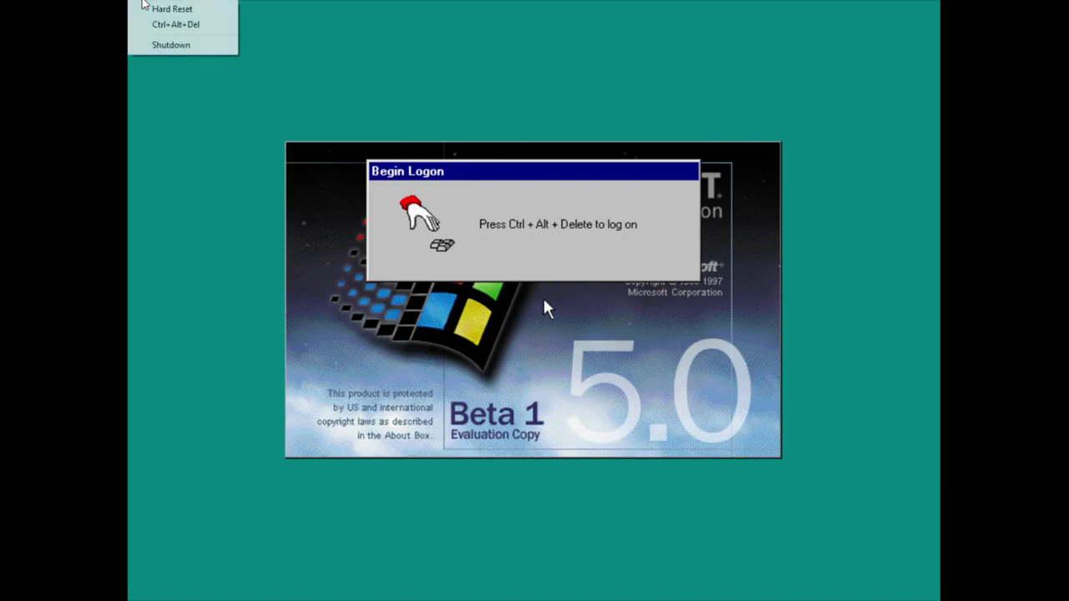
Log back on to the restarted system as Administrator with the account password.
{"action": "left_click", "coordinate": [177, 23]}
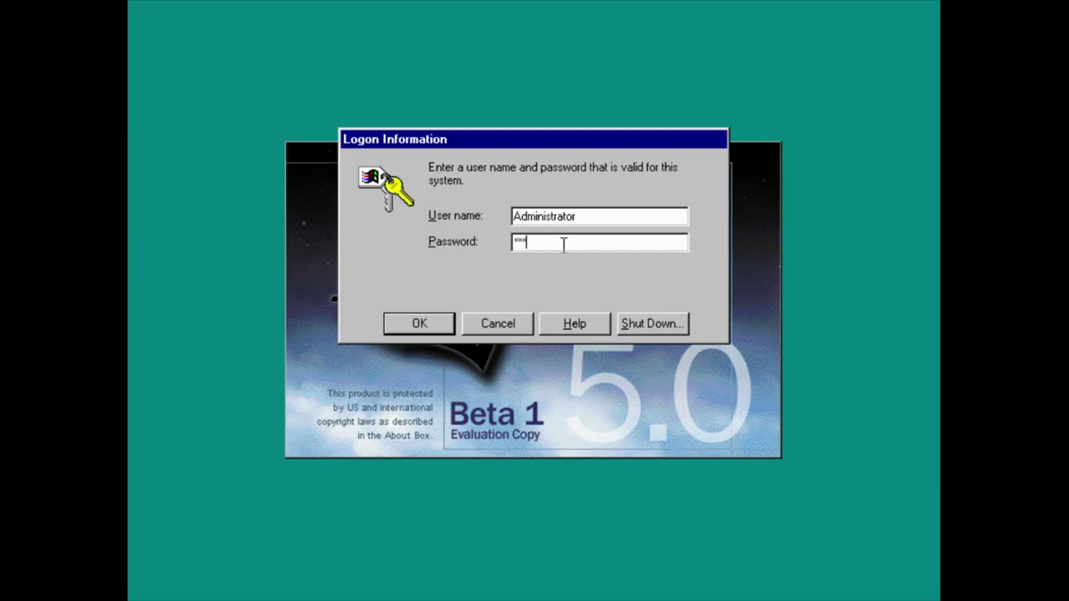
{"action": "key", "text": "Return"}
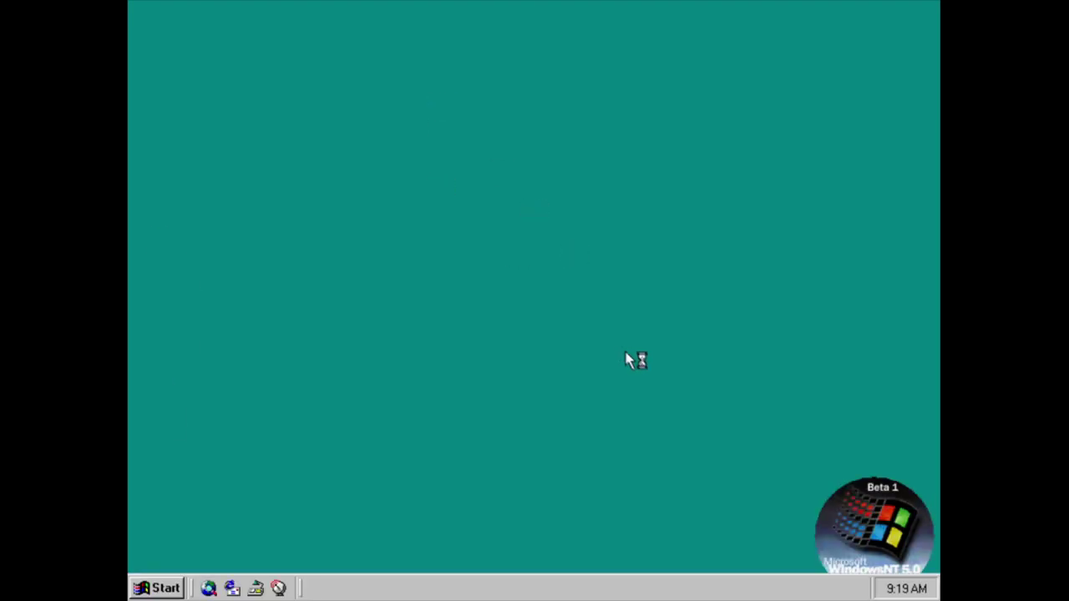
{"action": "right_click", "coordinate": [632, 361]}
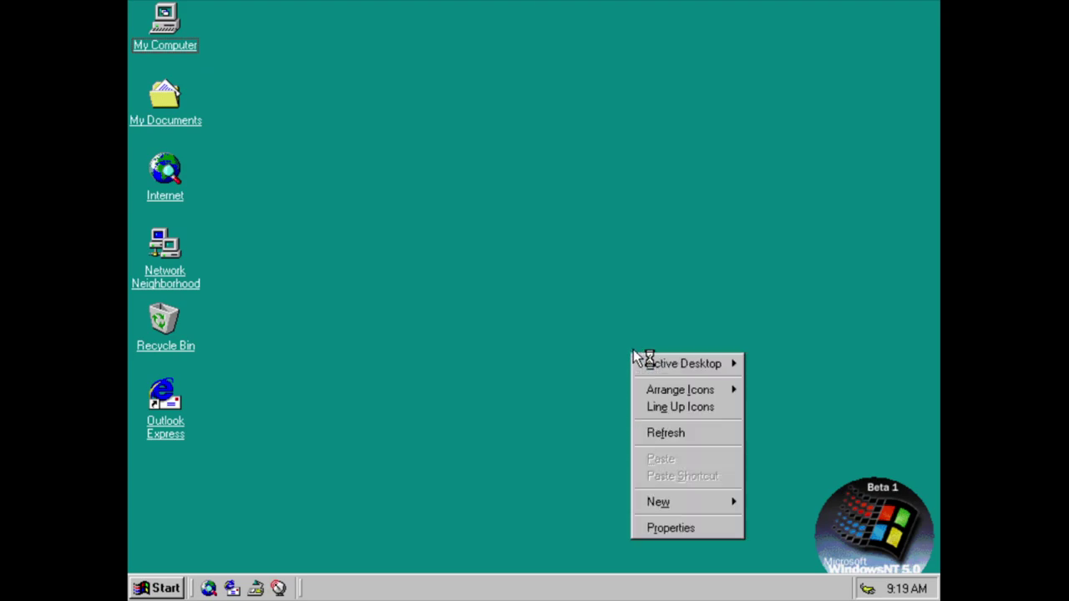
{"action": "mouse_move", "coordinate": [660, 366]}
{"action": "left_click", "coordinate": [484, 232]}
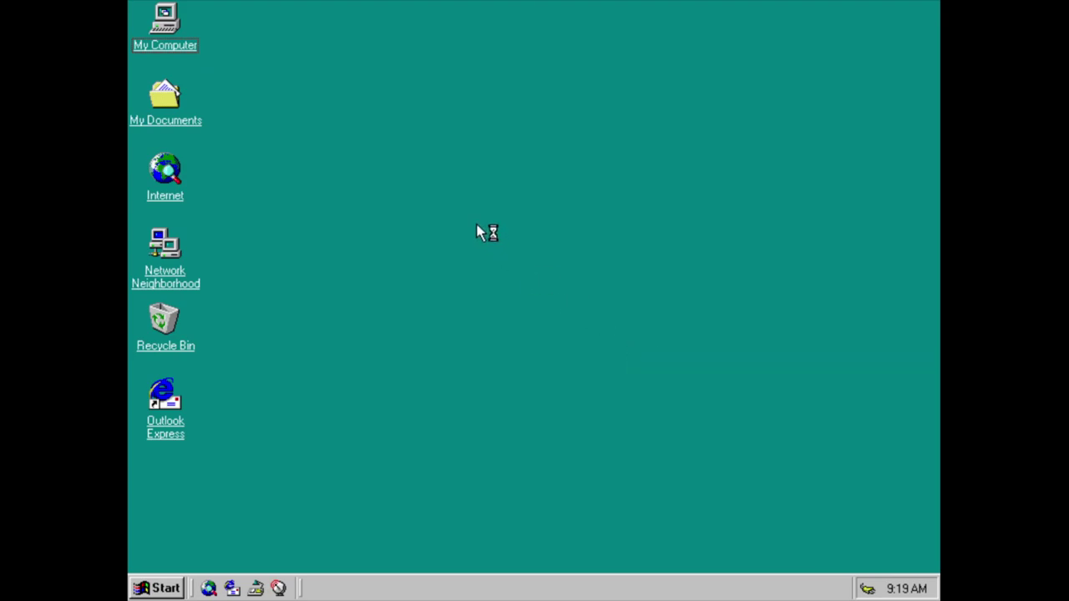
Open My Computer and try to open the Diskb (D:) CD-ROM drive, cancelling the requests for autorun.exe.
{"action": "left_click", "coordinate": [161, 50]}
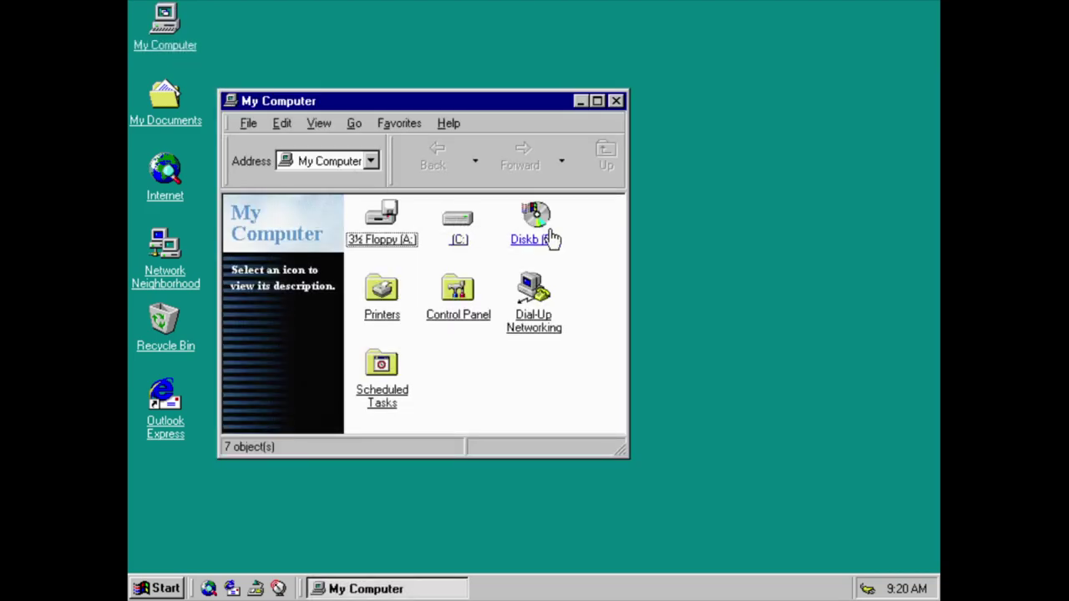
{"action": "left_click", "coordinate": [551, 240]}
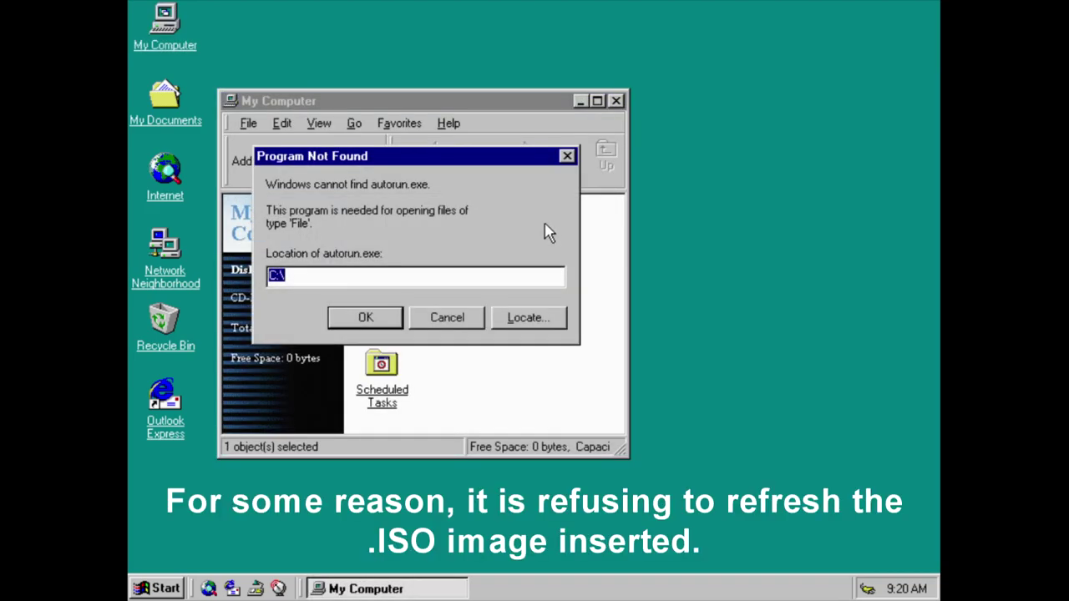
{"action": "left_click", "coordinate": [476, 317]}
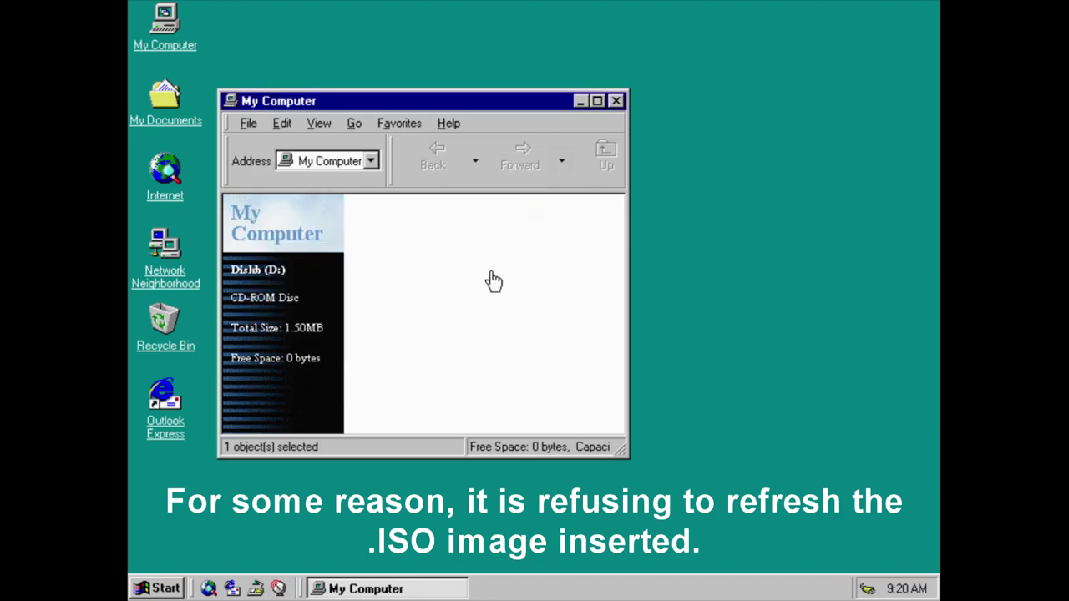
{"action": "left_click", "coordinate": [525, 244]}
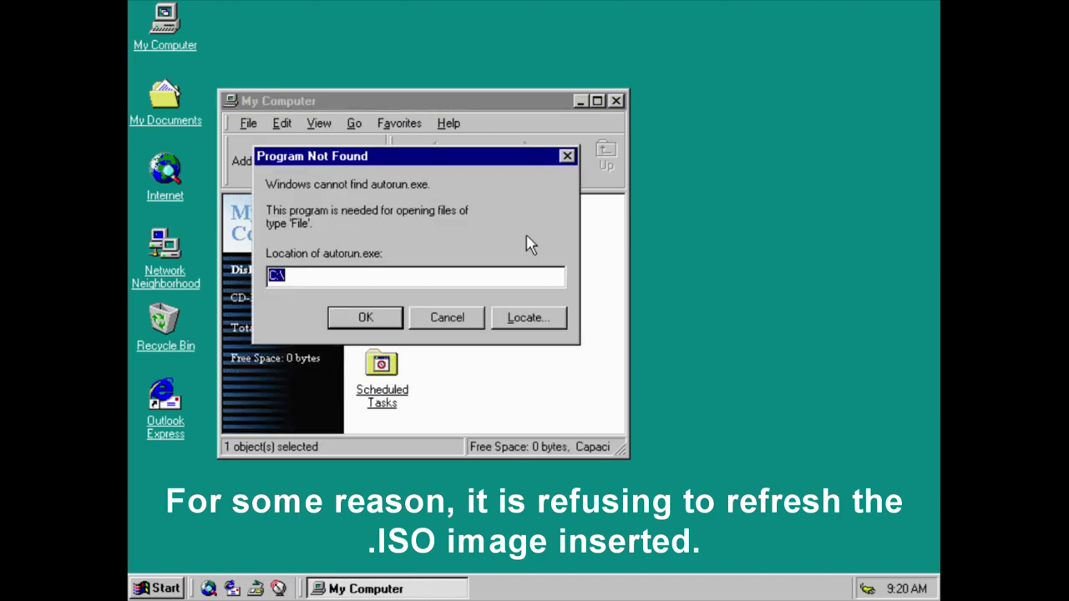
{"action": "left_click", "coordinate": [440, 320]}
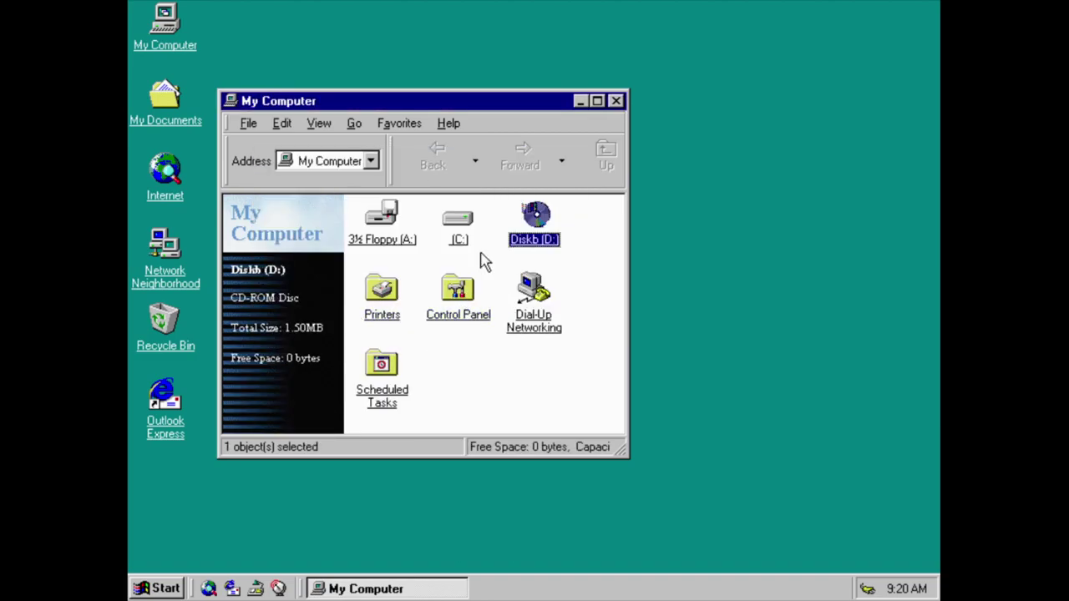
Eject the disc in drive D: to refresh it, and open the temp (D:) disc.
{"action": "left_click", "coordinate": [536, 239]}
{"action": "left_click", "coordinate": [460, 319]}
{"action": "right_click", "coordinate": [535, 240]}
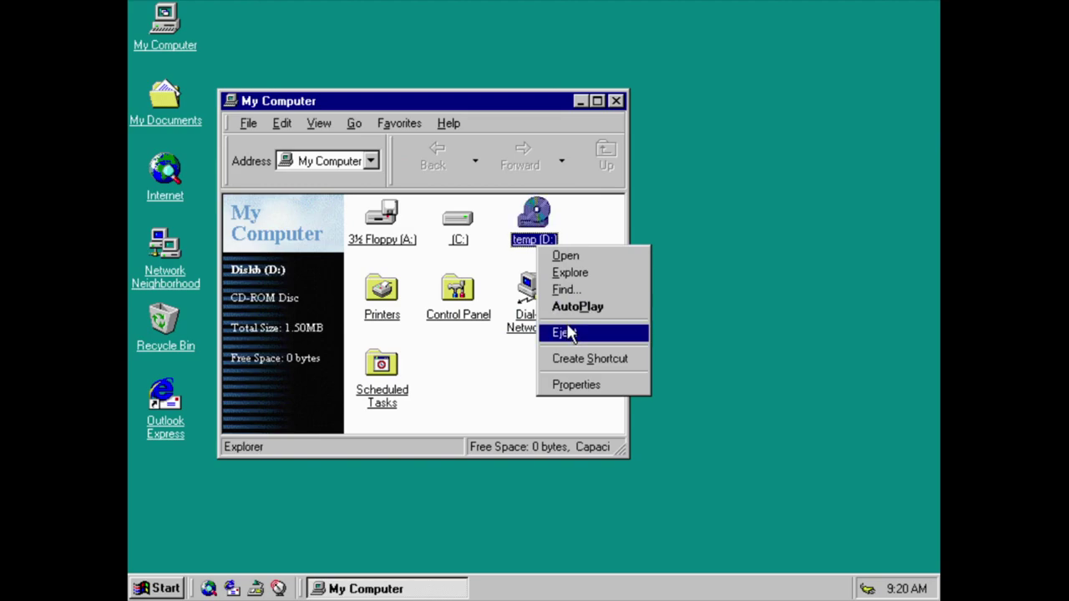
{"action": "left_click", "coordinate": [568, 331]}
{"action": "left_click", "coordinate": [535, 233]}
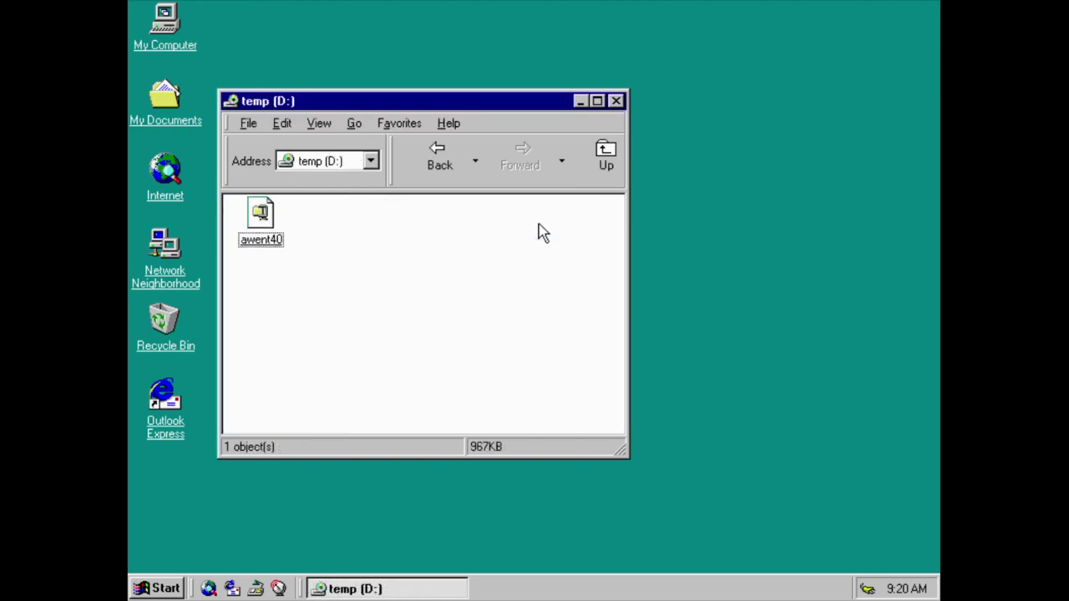
Run the awent40 self-extractor, unzip its files to C:\TEMP and close the extractor.
{"action": "right_click", "coordinate": [218, 224]}
{"action": "left_click", "coordinate": [260, 213]}
{"action": "right_click", "coordinate": [255, 209]}
{"action": "mouse_move", "coordinate": [327, 262]}
{"action": "left_click", "coordinate": [259, 215]}
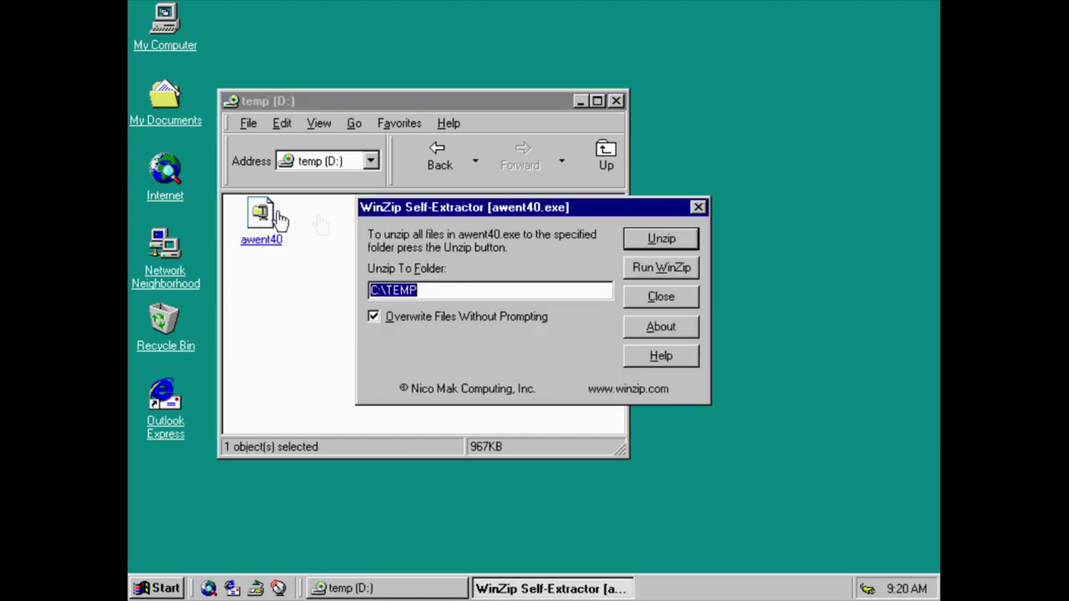
{"action": "left_click", "coordinate": [674, 267]}
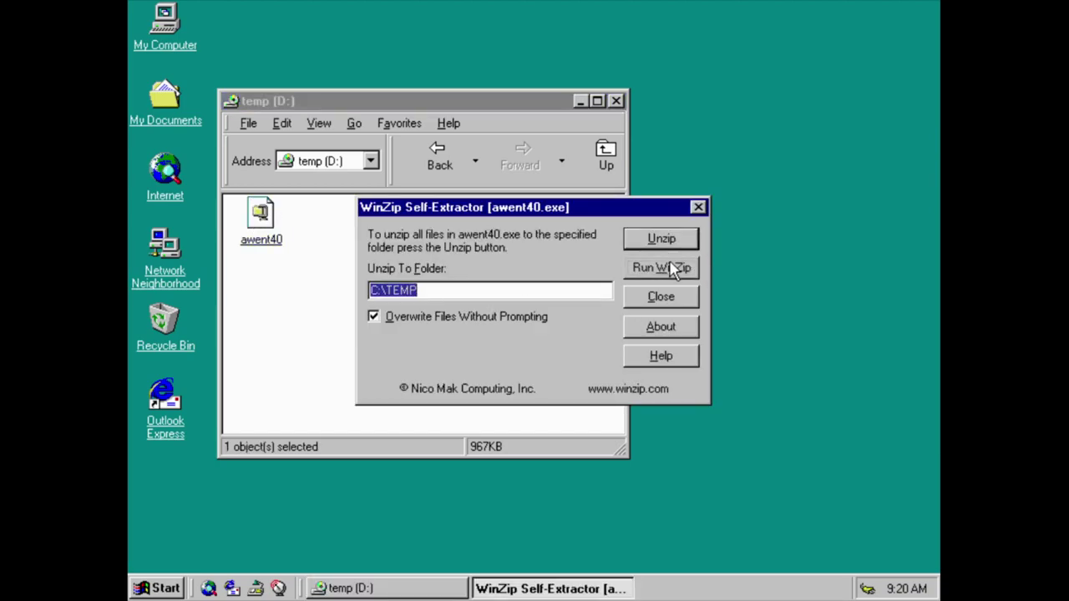
{"action": "left_click", "coordinate": [542, 380]}
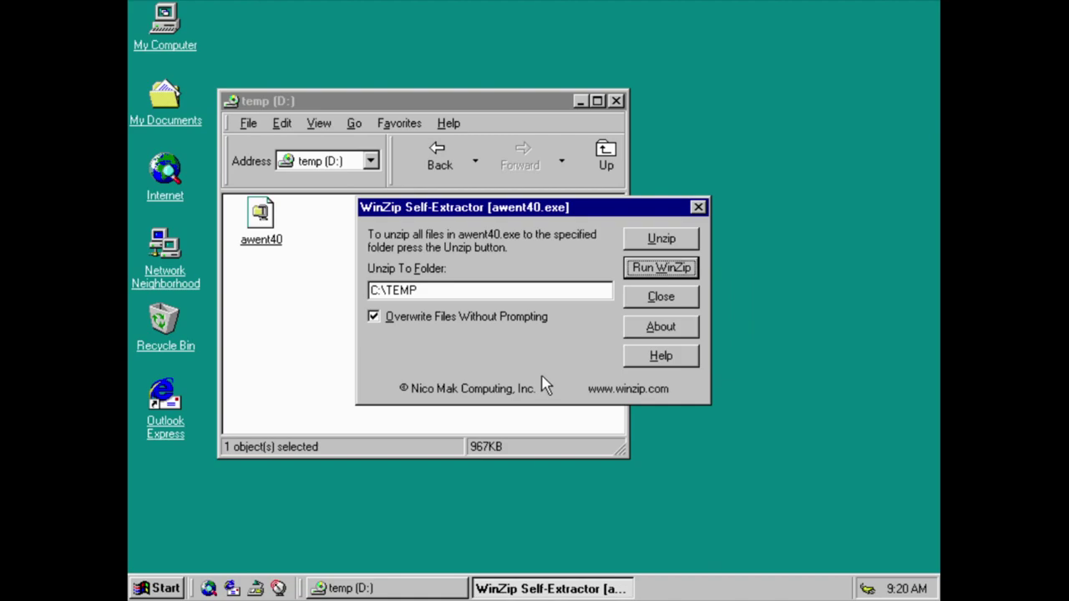
{"action": "left_click", "coordinate": [673, 238]}
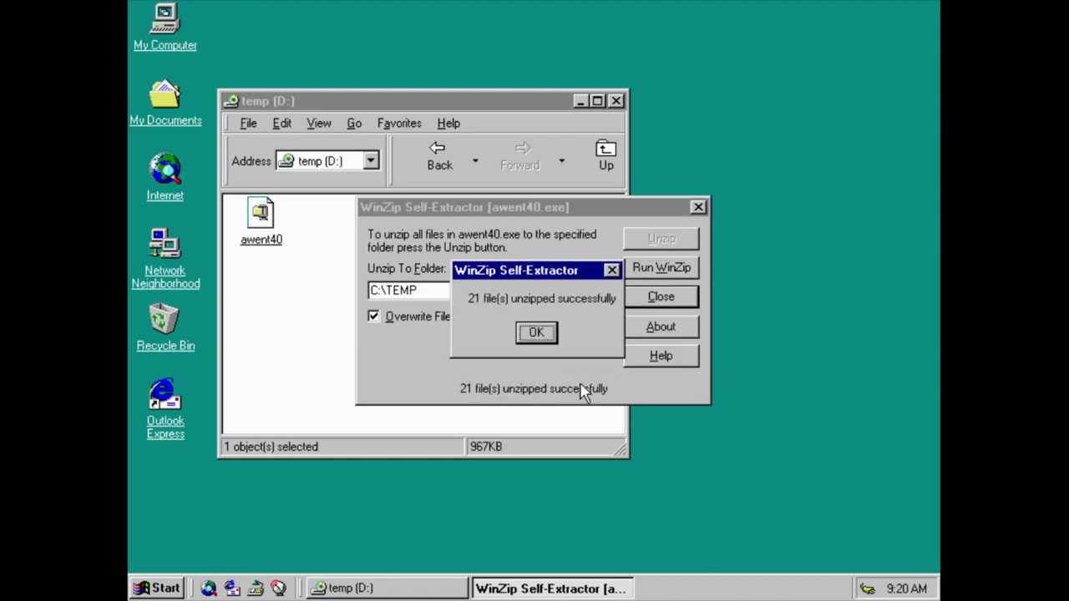
{"action": "left_click", "coordinate": [551, 336]}
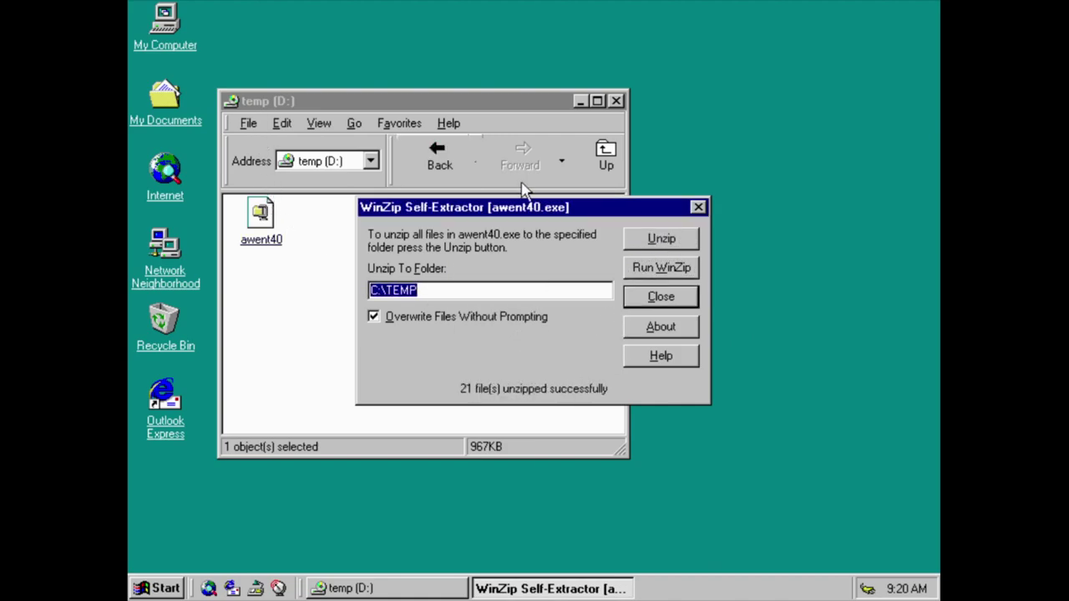
{"action": "left_click", "coordinate": [698, 207]}
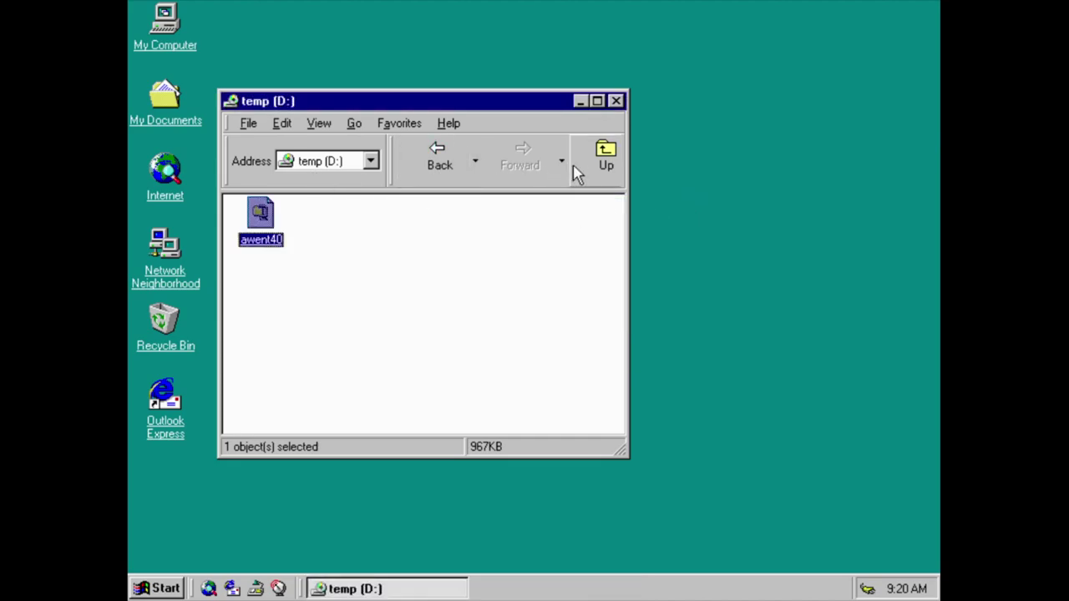
Return to My Computer and eject the temp (D:) disc.
{"action": "left_click", "coordinate": [612, 171]}
{"action": "right_click", "coordinate": [527, 239]}
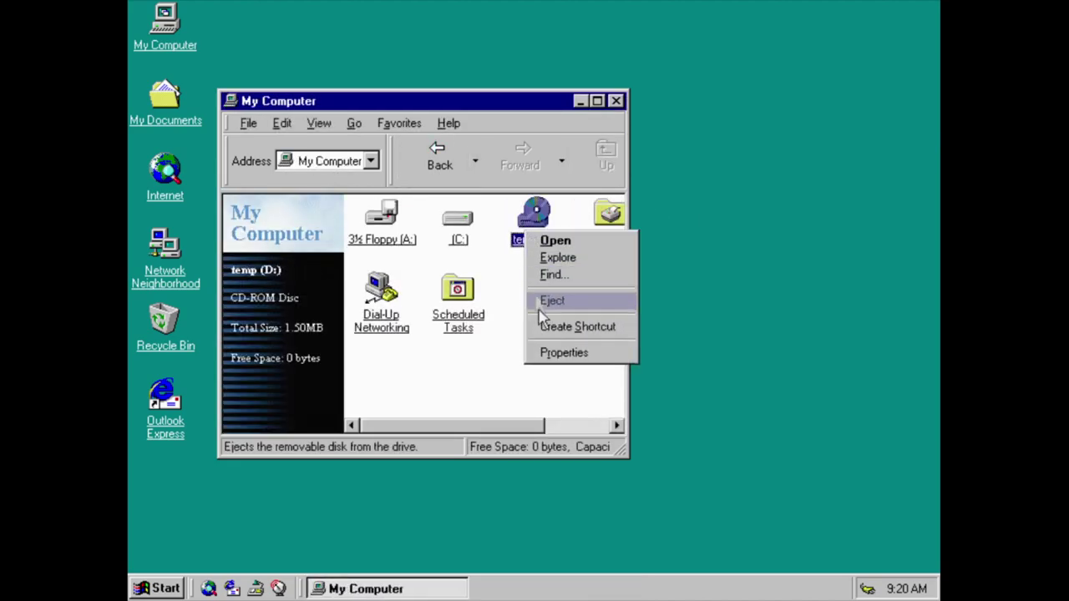
{"action": "left_click", "coordinate": [553, 306]}
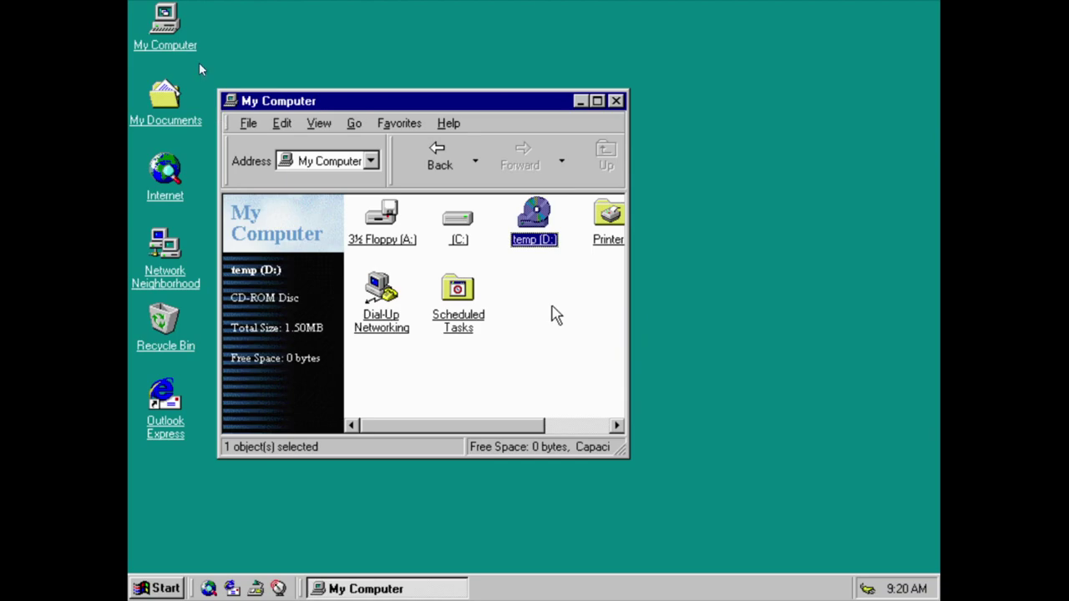
Open the Temp folder on drive C: and look through the extracted sound driver files.
{"action": "left_click", "coordinate": [201, 4]}
{"action": "left_click", "coordinate": [219, 26]}
{"action": "double_click", "coordinate": [467, 239]}
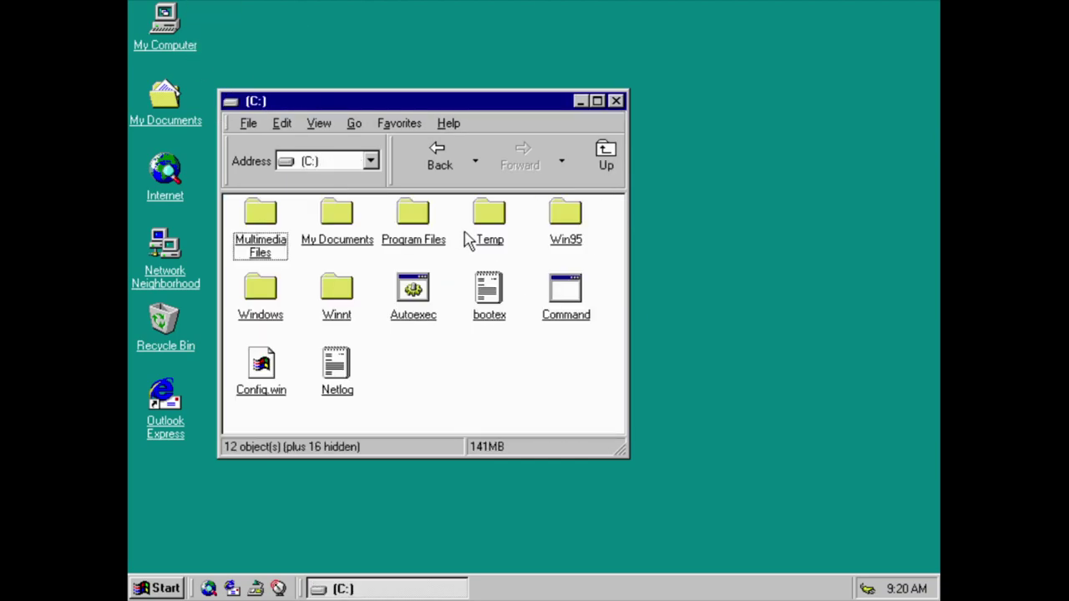
{"action": "left_click", "coordinate": [500, 247]}
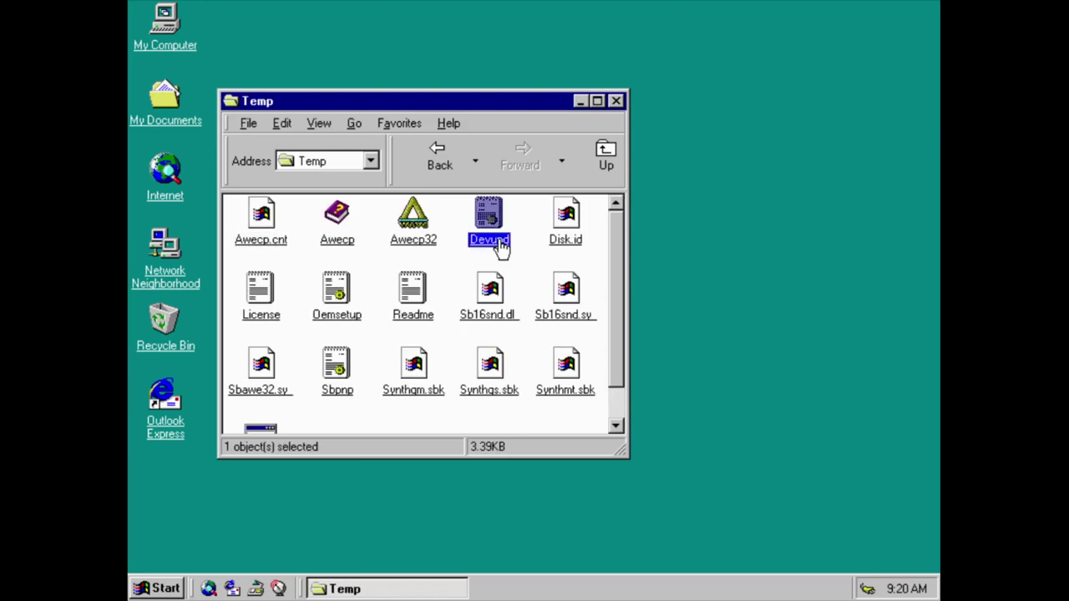
{"action": "left_click_drag", "start_coordinate": [615, 286], "coordinate": [615, 315]}
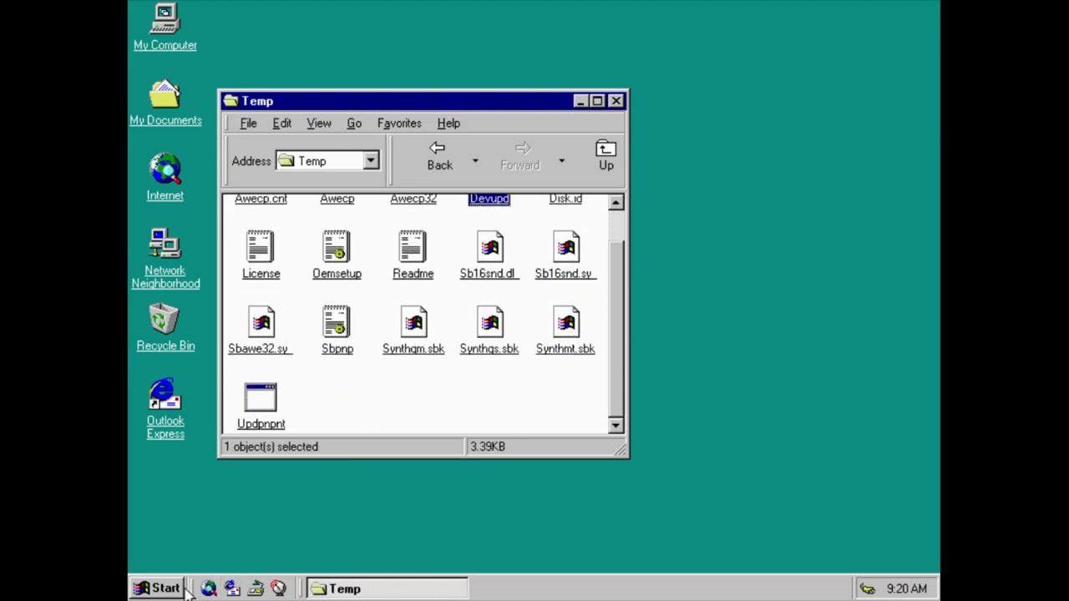
Try to open the Control Panel from the desktop shell's settings.
{"action": "left_click", "coordinate": [158, 588]}
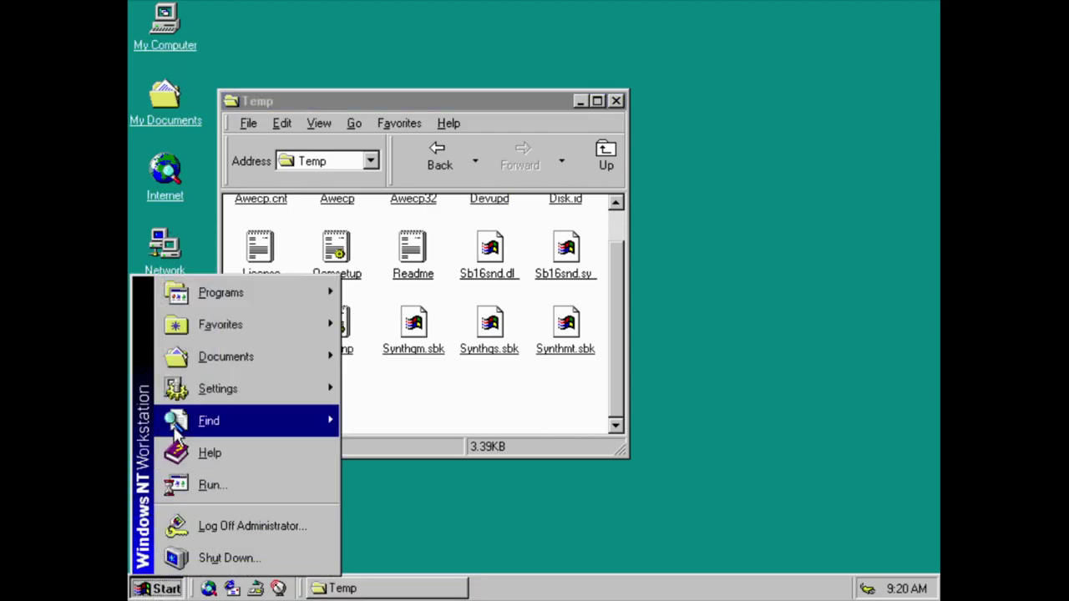
{"action": "mouse_move", "coordinate": [205, 388]}
{"action": "left_click", "coordinate": [386, 387]}
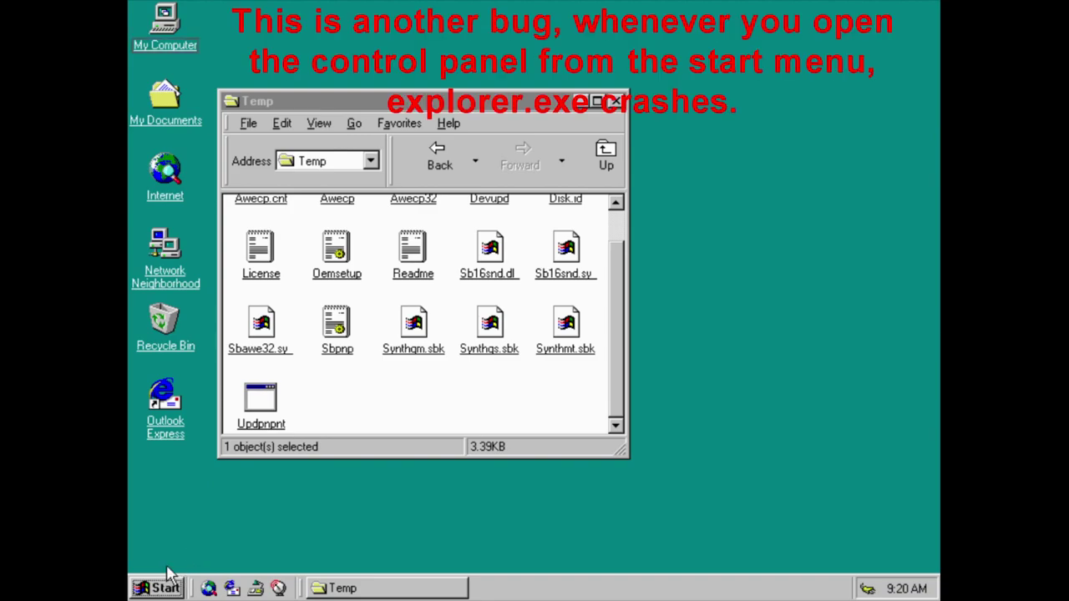
Open Task Manager and end the explorer.exe process.
{"action": "key", "text": "ctrl+shift+Escape"}
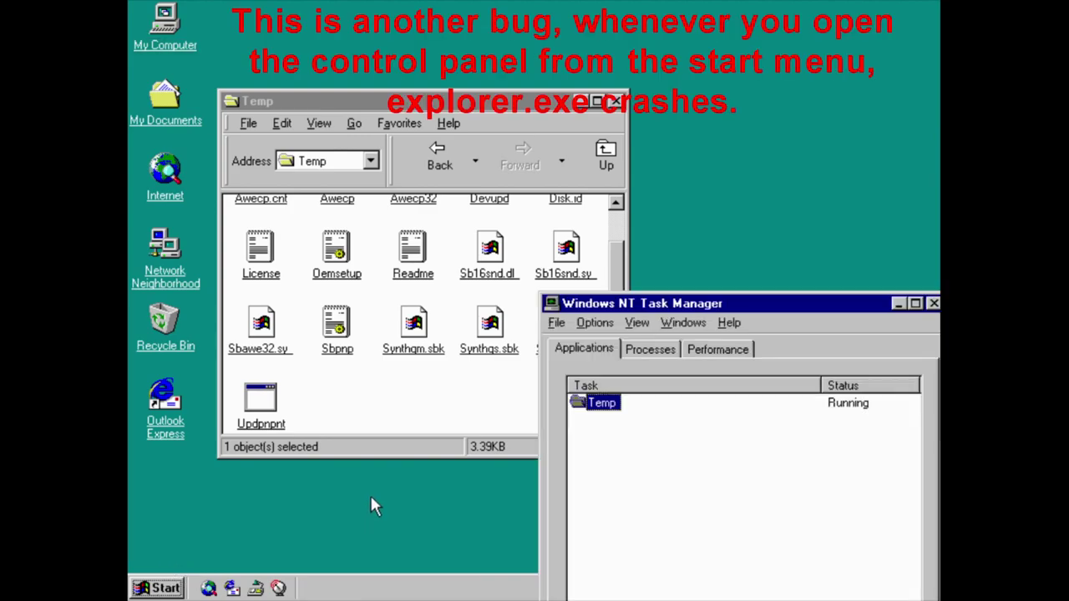
{"action": "left_click_drag", "start_coordinate": [688, 304], "coordinate": [614, 125]}
{"action": "left_click", "coordinate": [571, 172]}
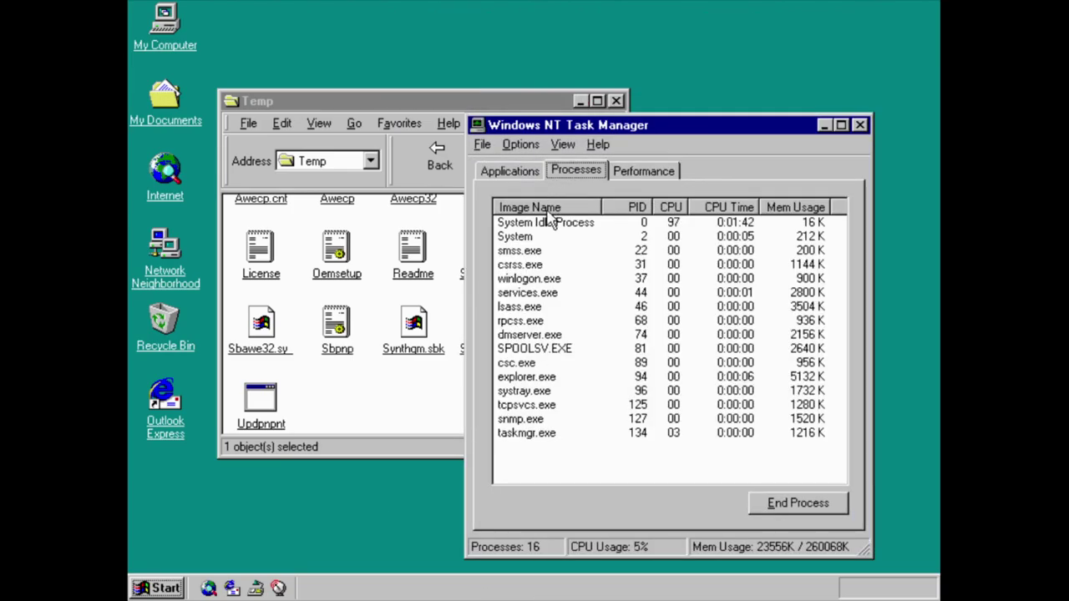
{"action": "left_click", "coordinate": [557, 377]}
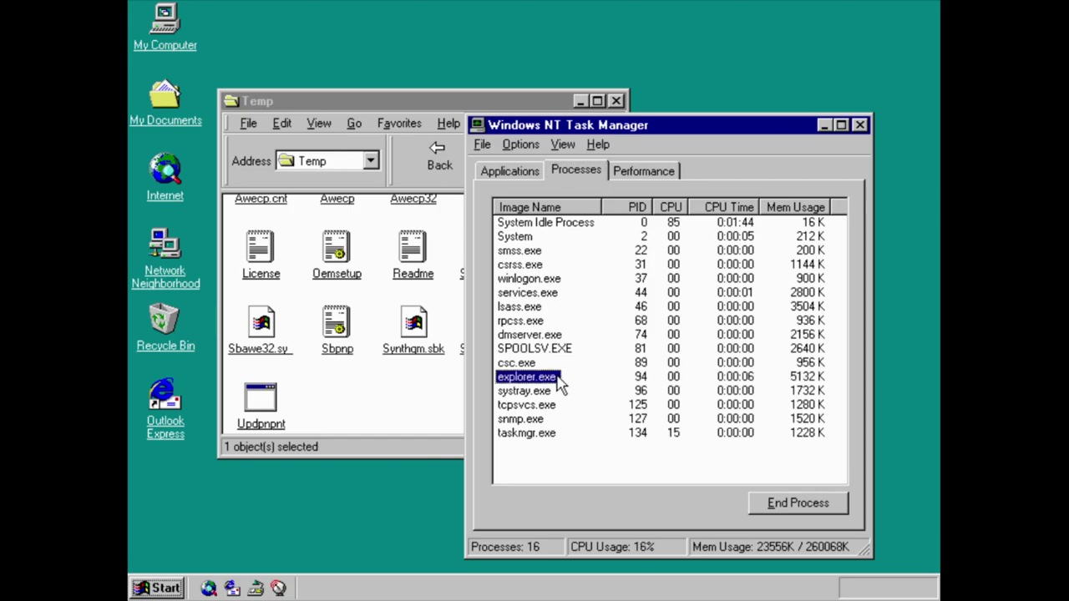
{"action": "left_click", "coordinate": [800, 507]}
{"action": "left_click", "coordinate": [512, 360]}
Run explorer.exe as a new task to restore the desktop shell.
{"action": "left_click", "coordinate": [476, 125]}
{"action": "left_click", "coordinate": [508, 122]}
{"action": "left_click", "coordinate": [482, 144]}
{"action": "left_click", "coordinate": [493, 162]}
{"action": "type", "text": "explorer.exe"}
{"action": "key", "text": "Return"}
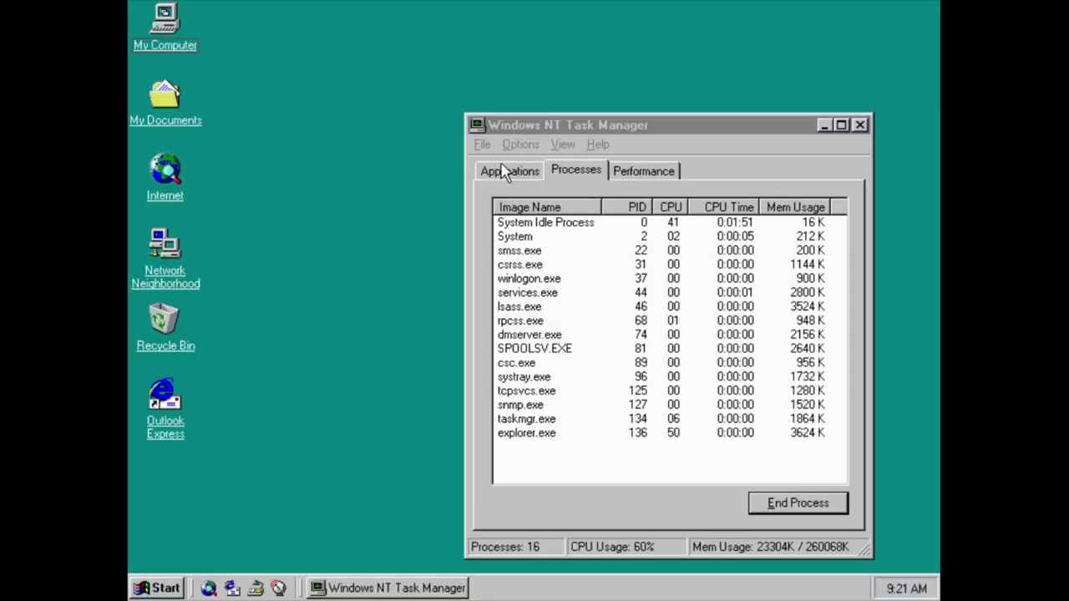
Close Task Manager and open the Control Panel through My Computer.
{"action": "left_click", "coordinate": [157, 587]}
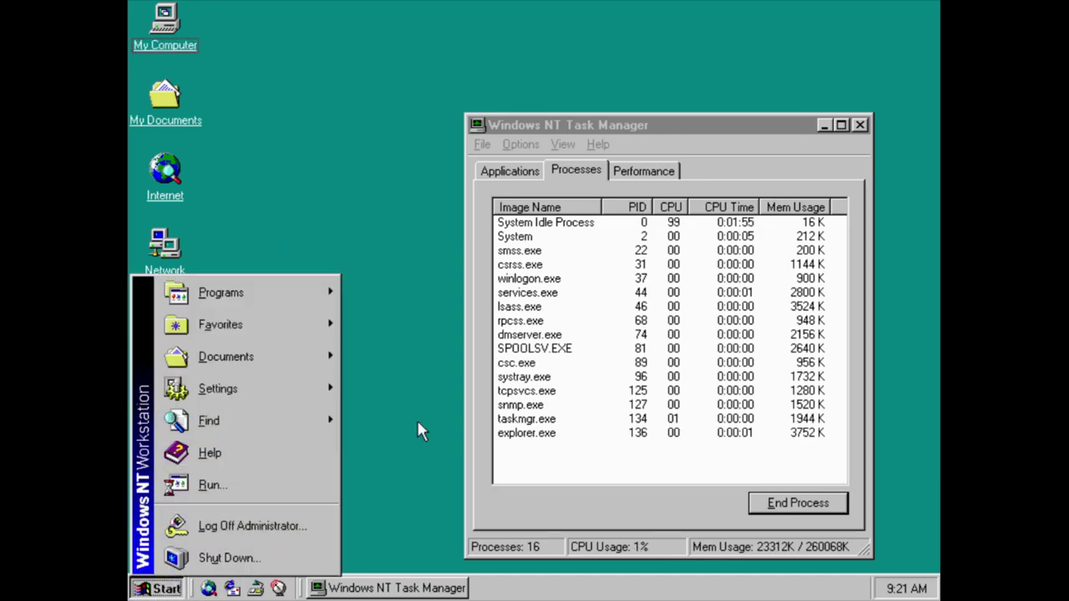
{"action": "left_click", "coordinate": [417, 418]}
{"action": "double_click", "coordinate": [165, 21]}
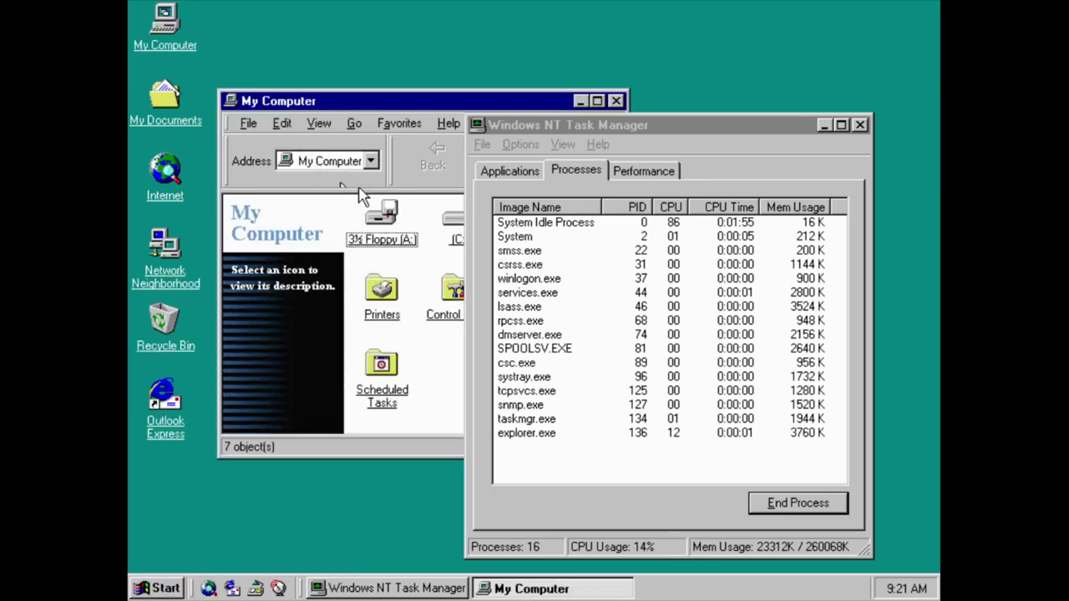
{"action": "left_click", "coordinate": [859, 124]}
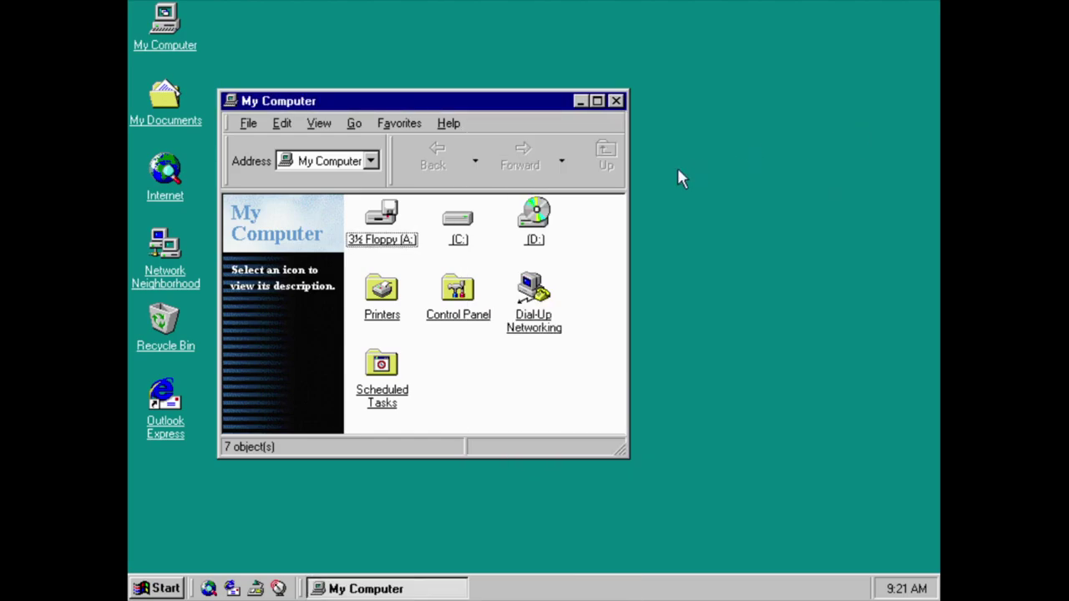
{"action": "double_click", "coordinate": [457, 305]}
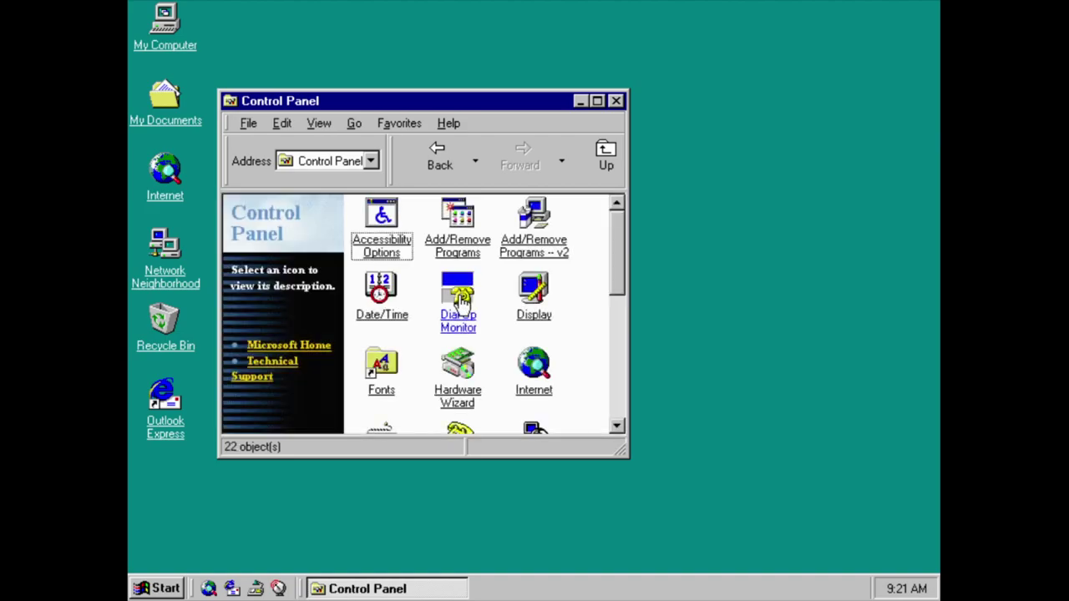
Open the Multimedia properties and select Audio Devices in the list of multimedia devices.
{"action": "left_click_drag", "start_coordinate": [615, 275], "coordinate": [584, 339]}
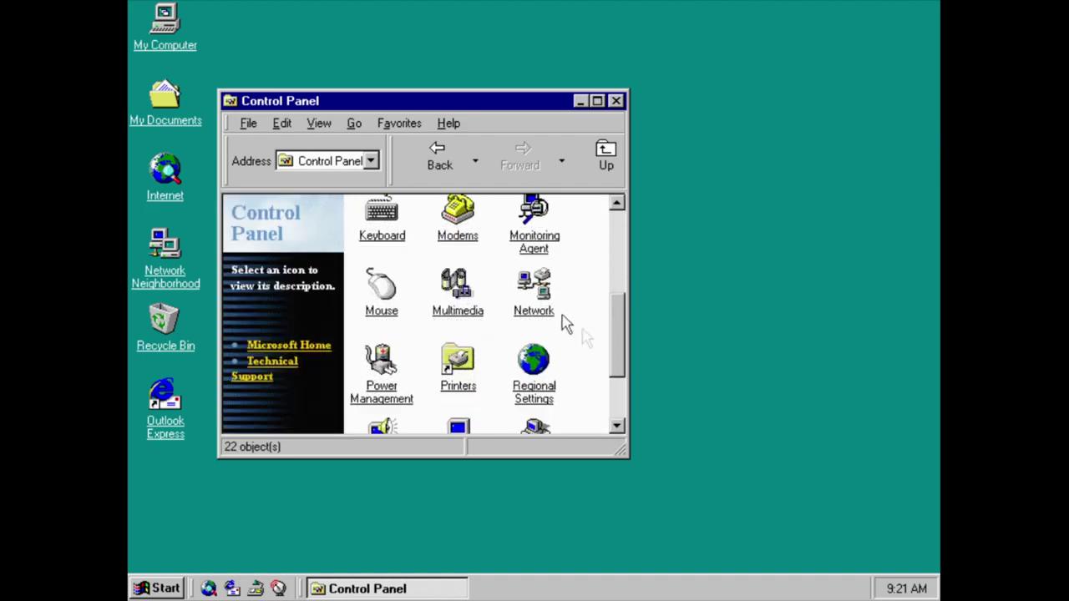
{"action": "double_click", "coordinate": [451, 288]}
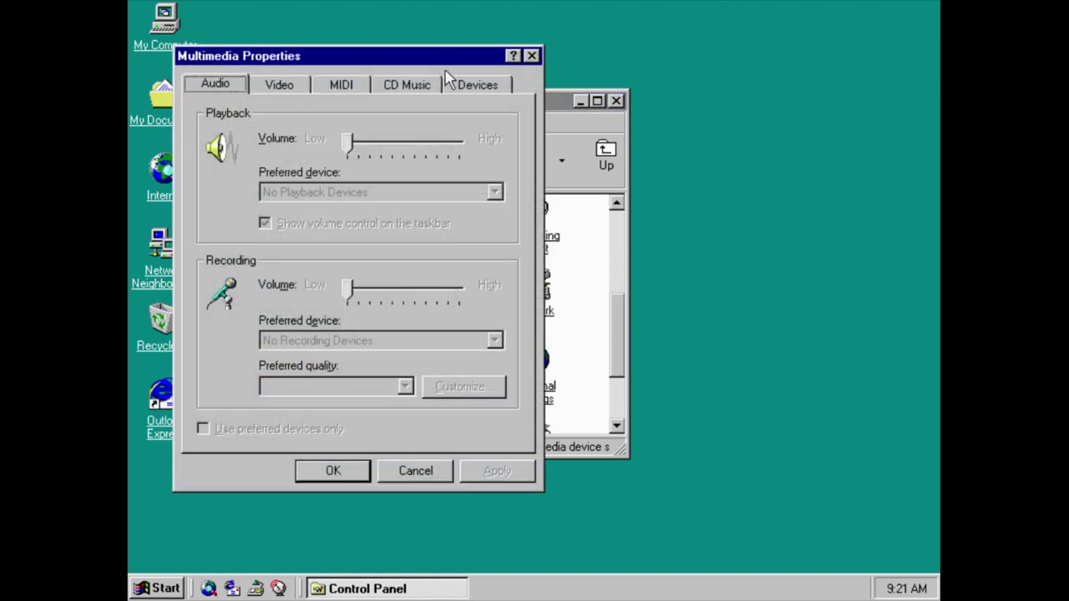
{"action": "left_click", "coordinate": [453, 82]}
{"action": "left_click", "coordinate": [278, 146]}
{"action": "right_click", "coordinate": [278, 145]}
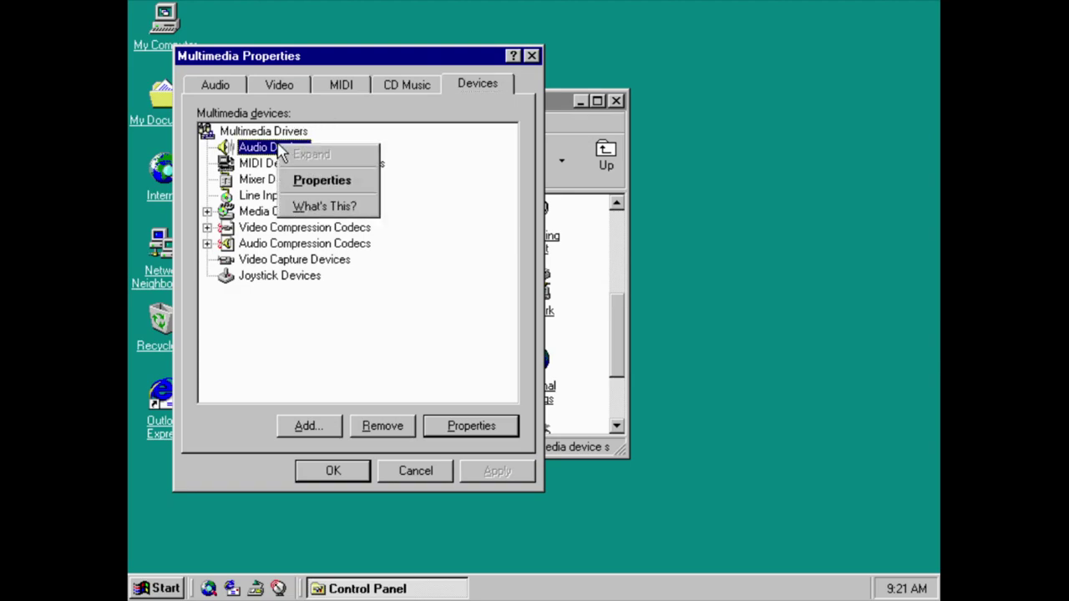
Add an unlisted or updated multimedia driver, using c:\TEMP\ as the driver source.
{"action": "left_click", "coordinate": [326, 424]}
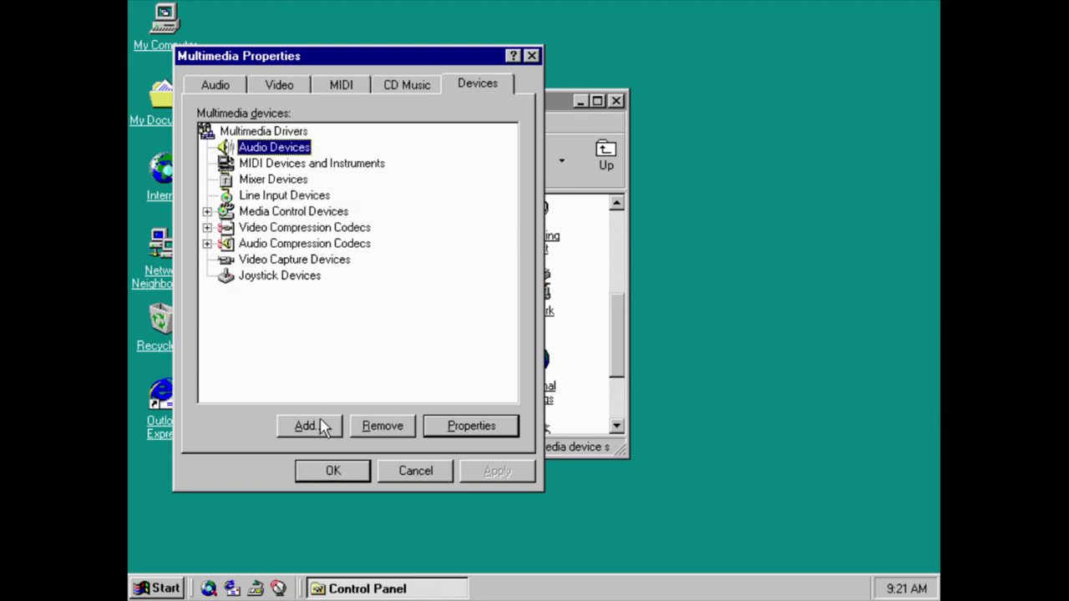
{"action": "left_click", "coordinate": [326, 425]}
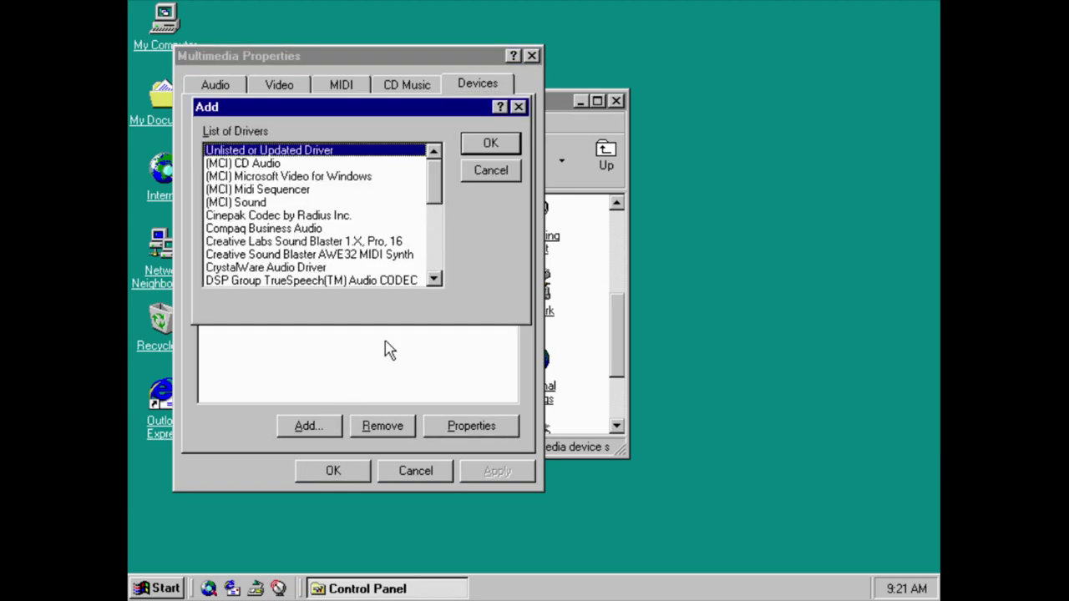
{"action": "left_click", "coordinate": [480, 147]}
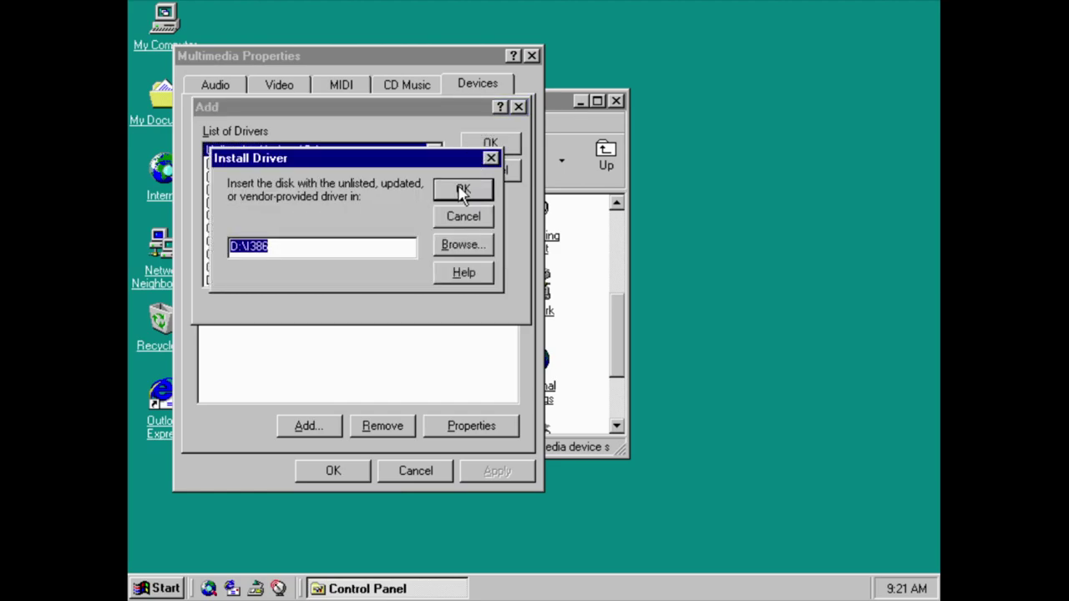
{"action": "left_click", "coordinate": [468, 246]}
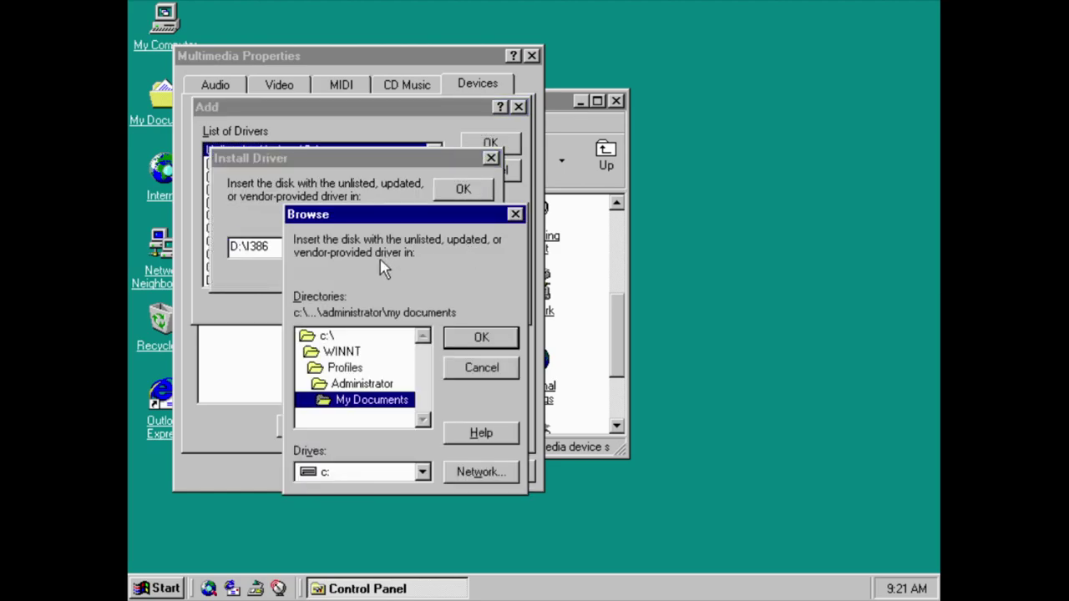
{"action": "double_click", "coordinate": [349, 341]}
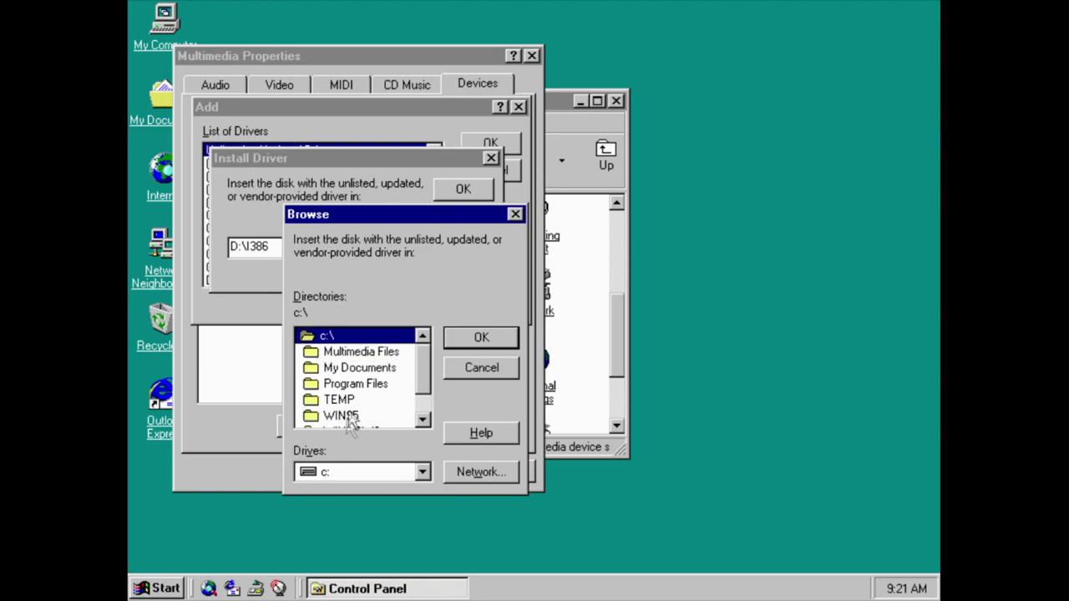
{"action": "double_click", "coordinate": [350, 404]}
{"action": "left_click", "coordinate": [501, 339]}
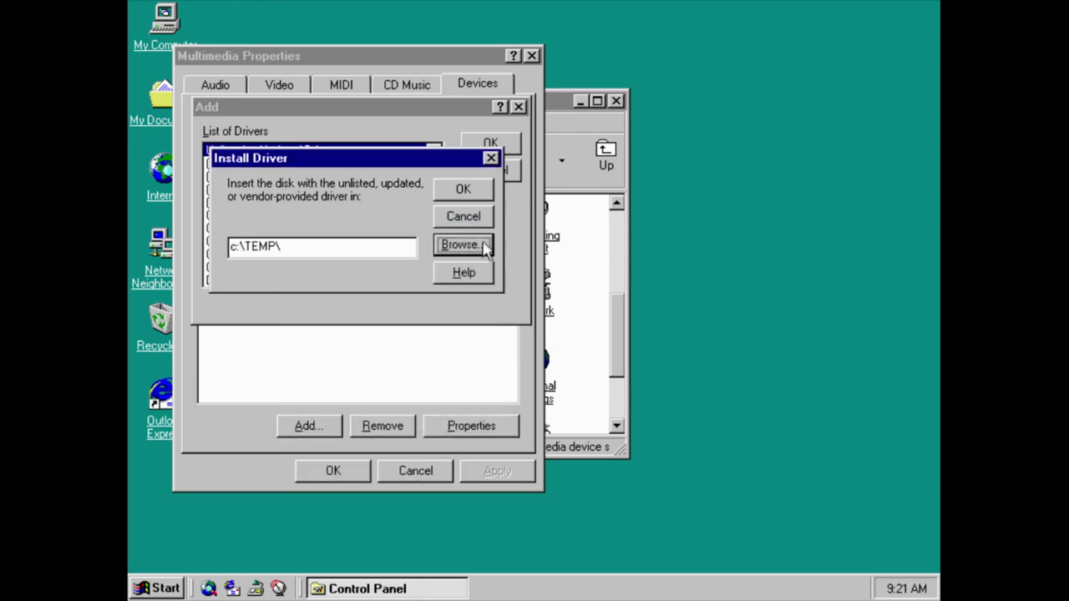
{"action": "left_click", "coordinate": [475, 195]}
Install the Creative Sound Blaster 16 or AWE32 driver with I/O address 220.
{"action": "left_click", "coordinate": [465, 246]}
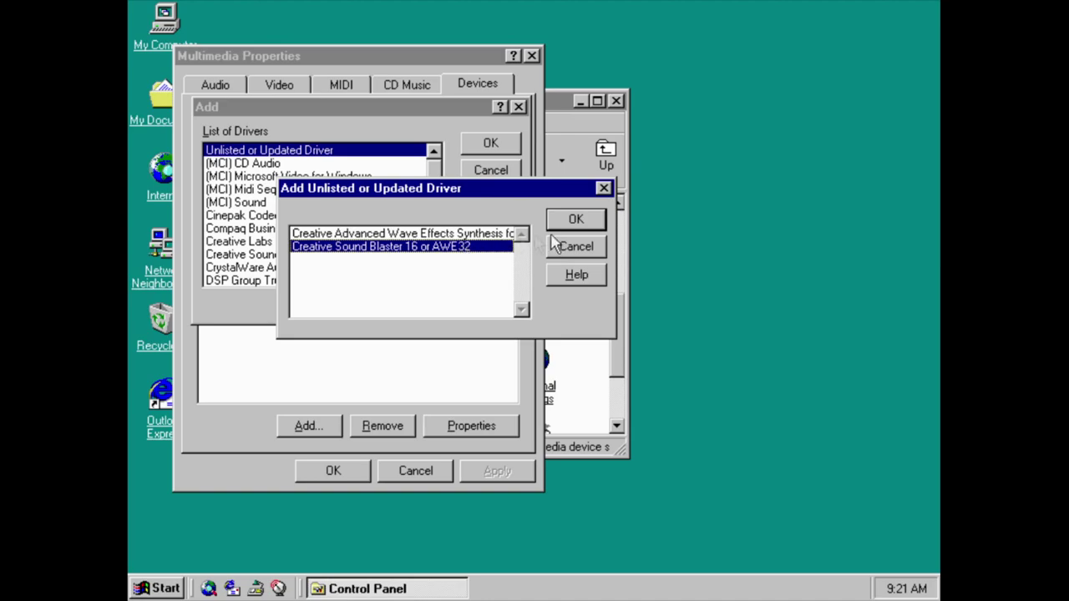
{"action": "left_click", "coordinate": [575, 222]}
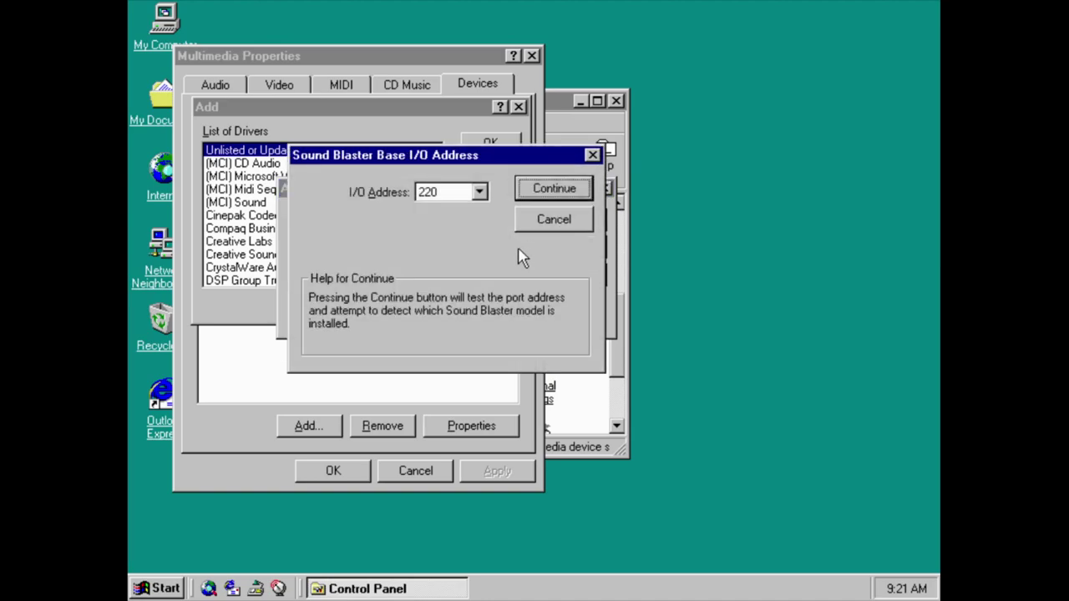
{"action": "left_click", "coordinate": [549, 198]}
{"action": "left_click", "coordinate": [549, 197]}
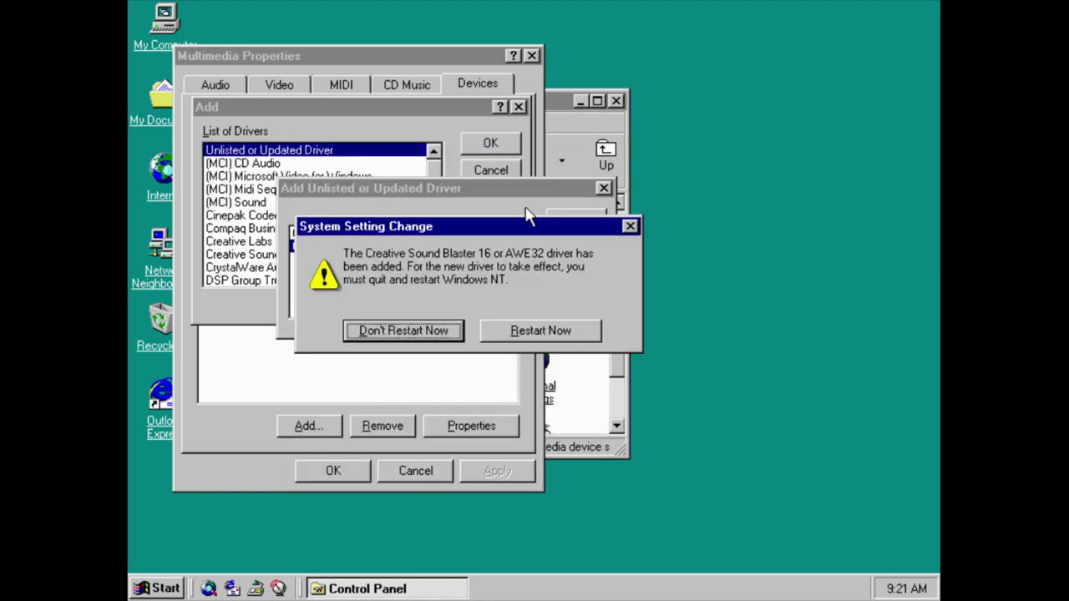
Restart Windows NT for the new driver, ending csc.exe immediately.
{"action": "left_click", "coordinate": [526, 338]}
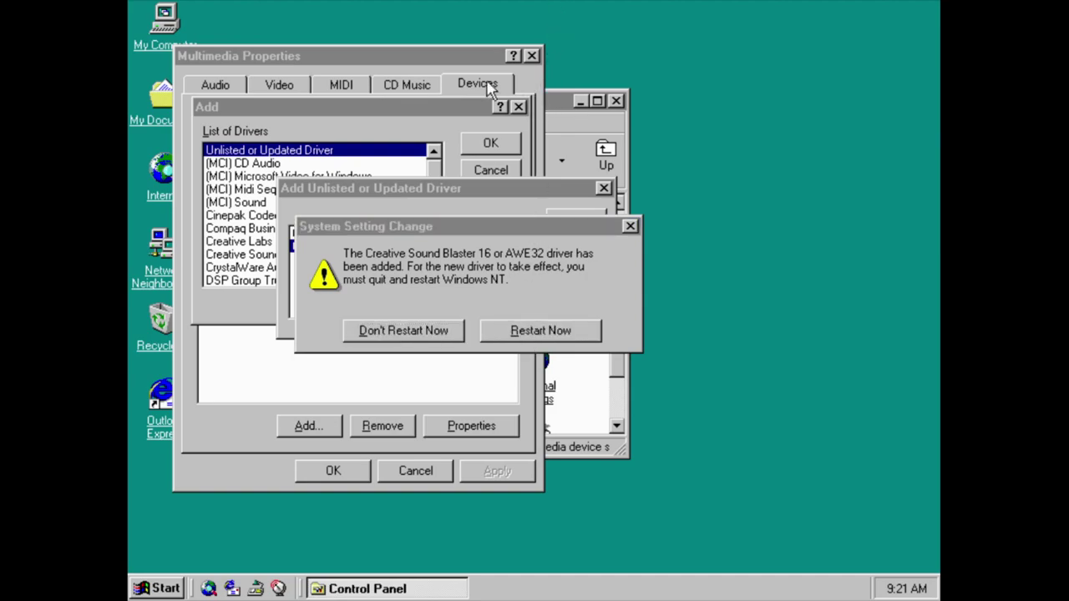
{"action": "left_click", "coordinate": [453, 56]}
{"action": "left_click", "coordinate": [540, 332]}
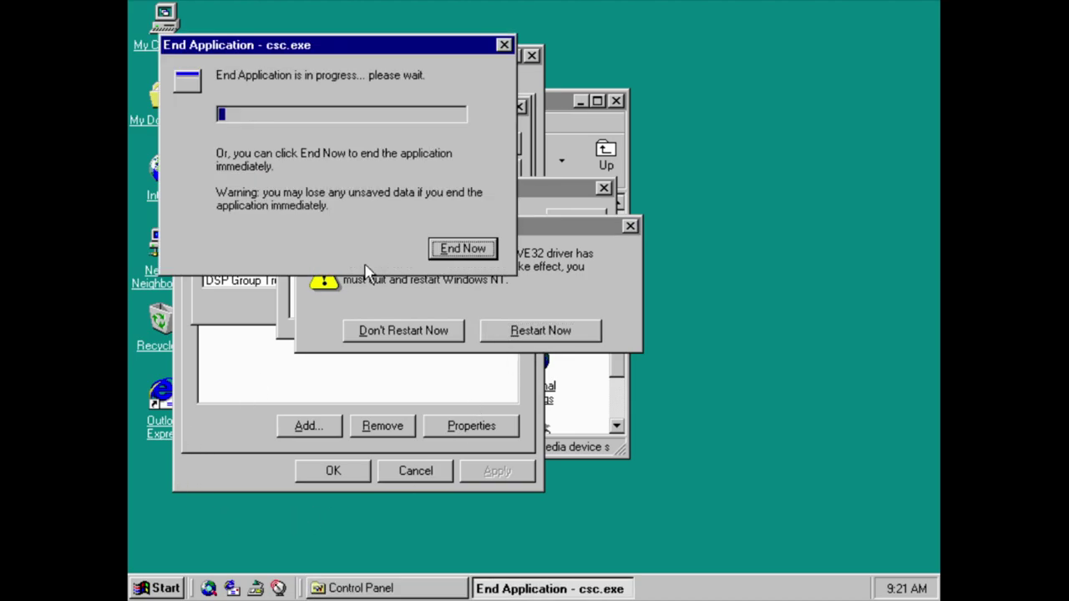
{"action": "left_click", "coordinate": [461, 248]}
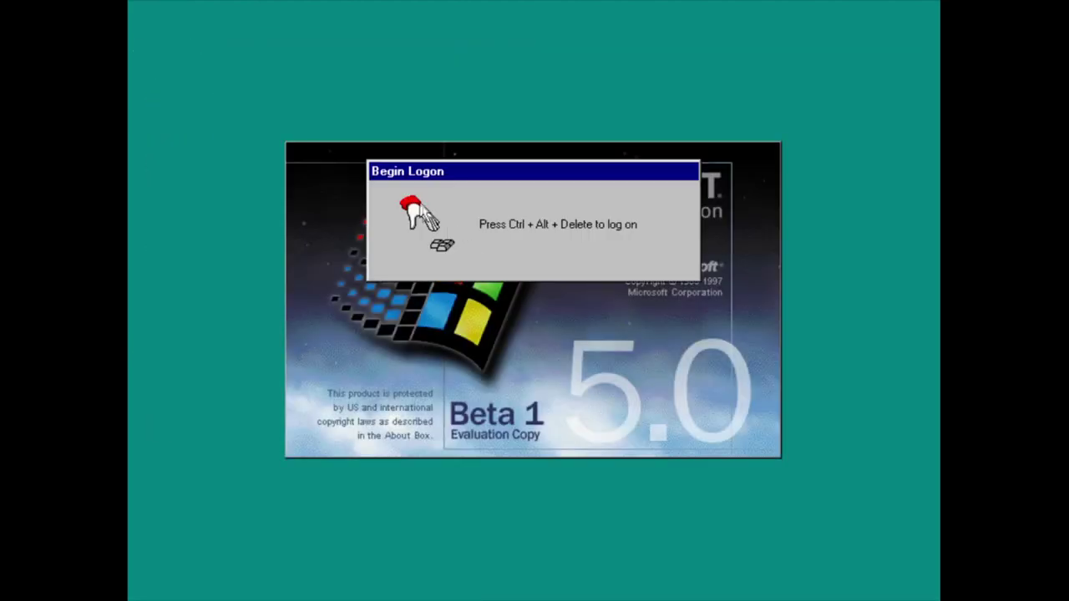
Send Ctrl+Alt+Del to the emulated machine and log on as Administrator with the account password.
{"action": "left_click", "coordinate": [156, 5]}
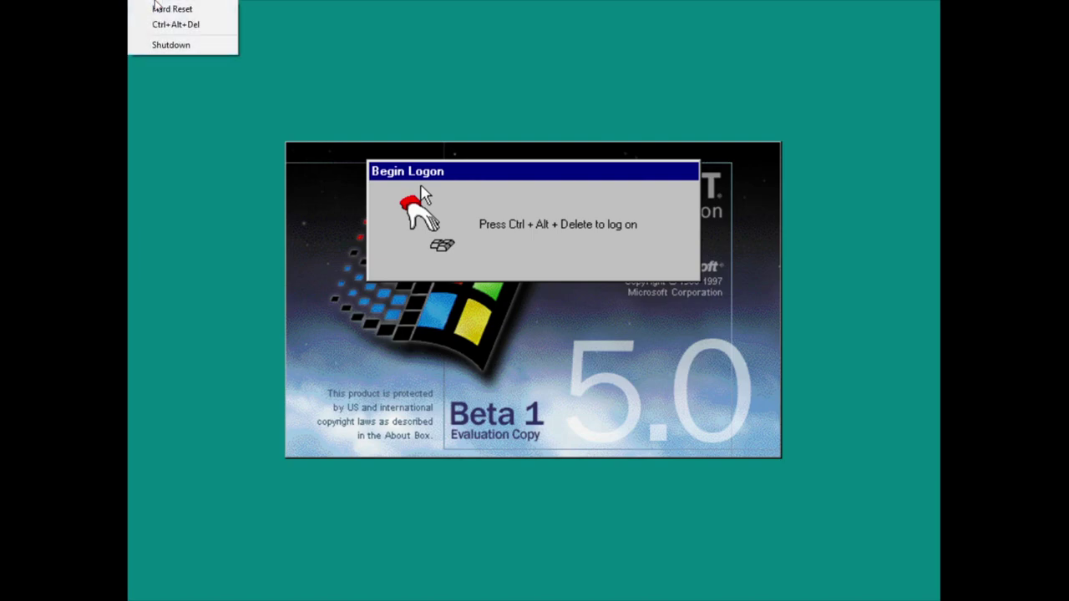
{"action": "left_click", "coordinate": [155, 24]}
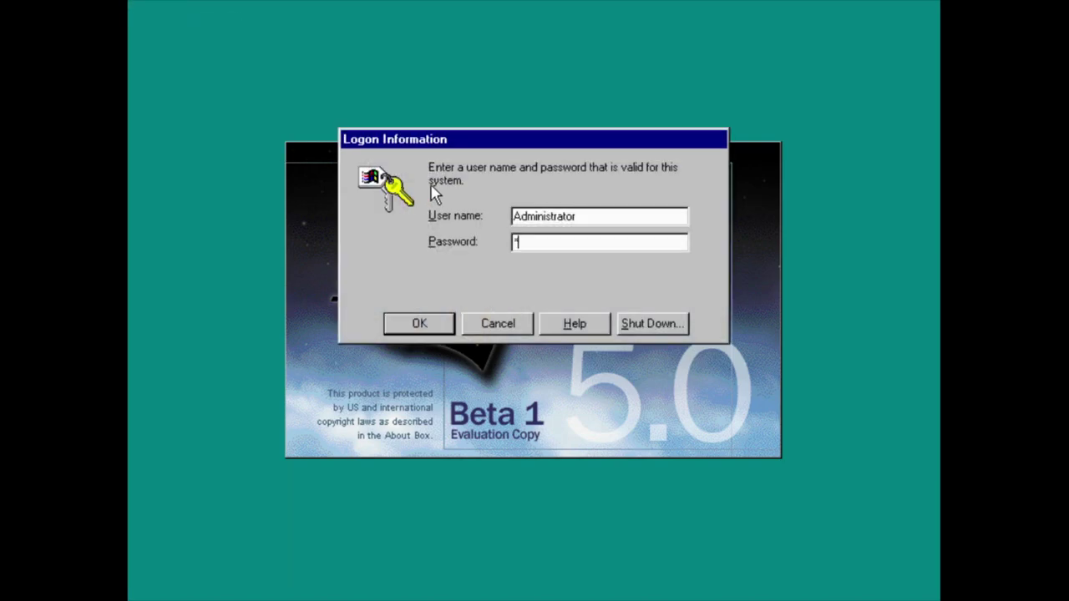
{"action": "key", "text": "Return"}
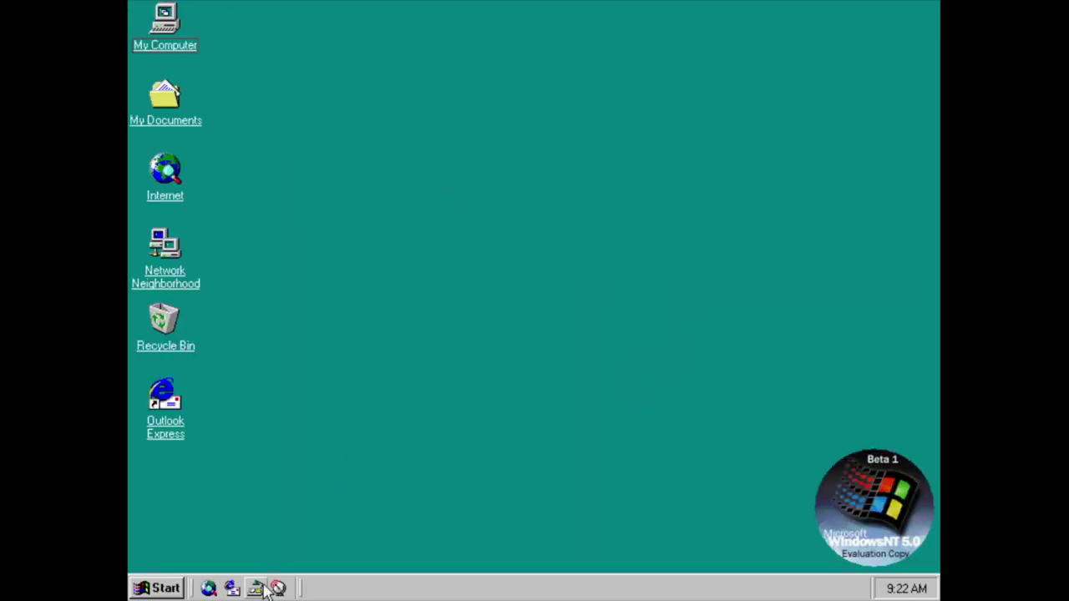
Restart the computer from the desktop, closing the open Control Panel window.
{"action": "left_click", "coordinate": [265, 588]}
{"action": "left_click", "coordinate": [159, 588]}
{"action": "left_click", "coordinate": [203, 556]}
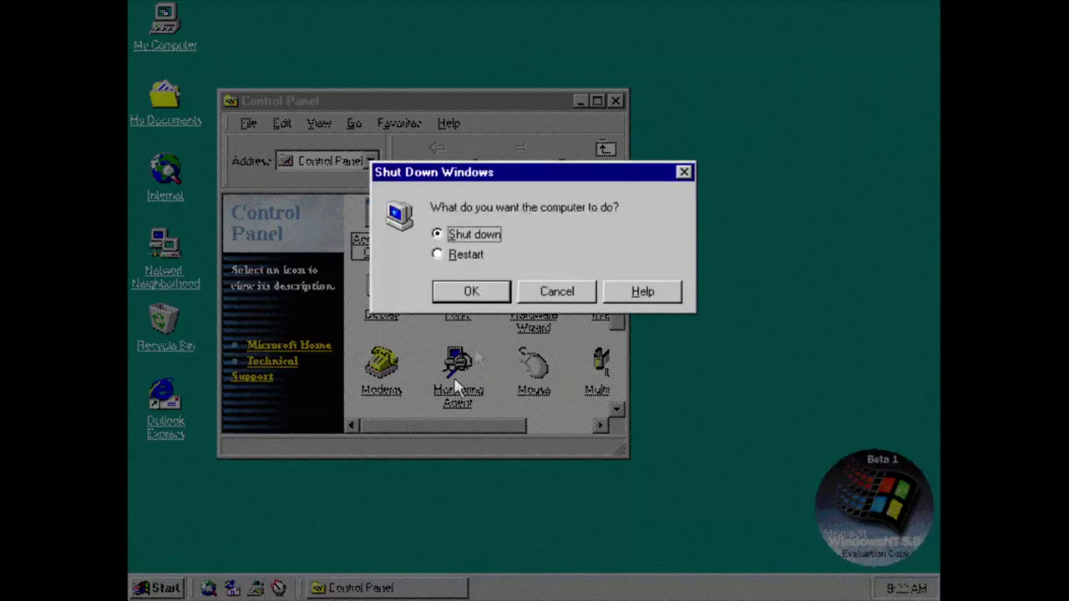
{"action": "left_click", "coordinate": [473, 254]}
{"action": "left_click", "coordinate": [475, 290]}
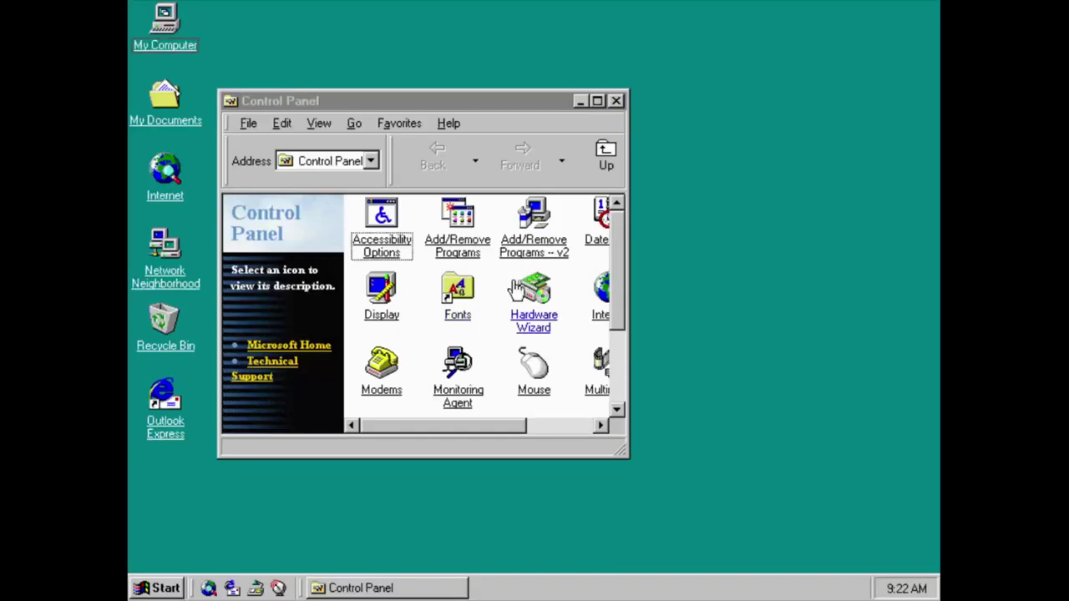
{"action": "left_click", "coordinate": [616, 101]}
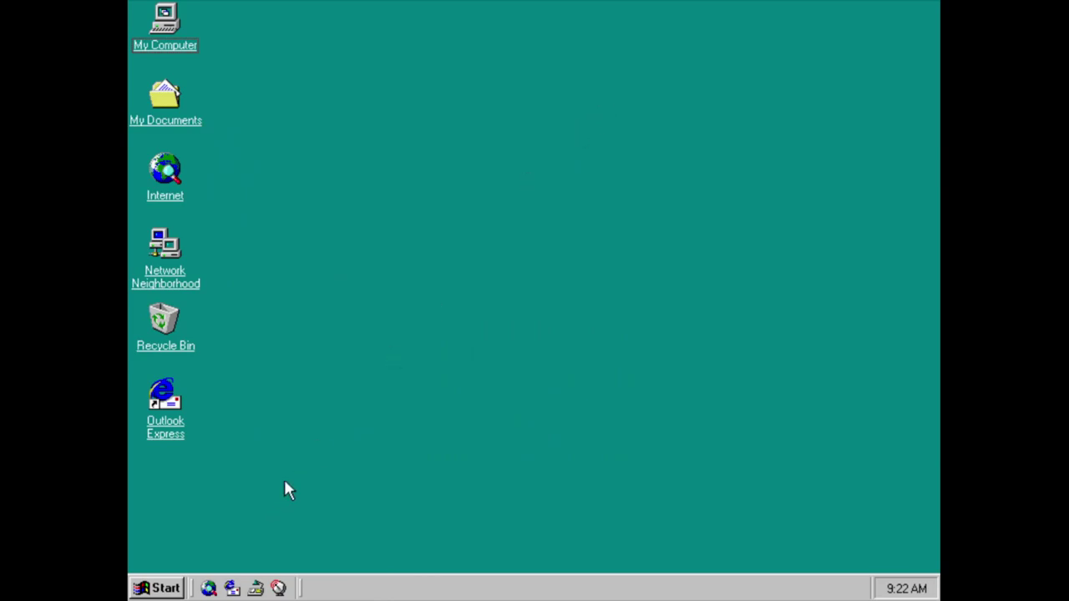
{"action": "left_click", "coordinate": [490, 254]}
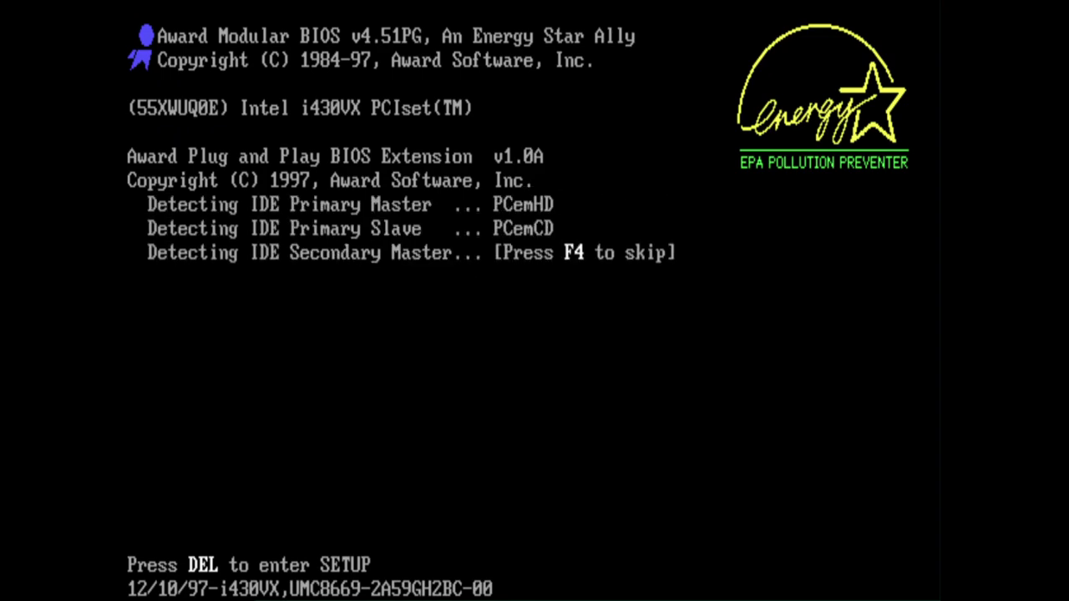
Send Ctrl+Alt+Del to the emulated machine at the logon prompt and log on as Administrator, entering the account password.
{"action": "key", "text": "Return"}
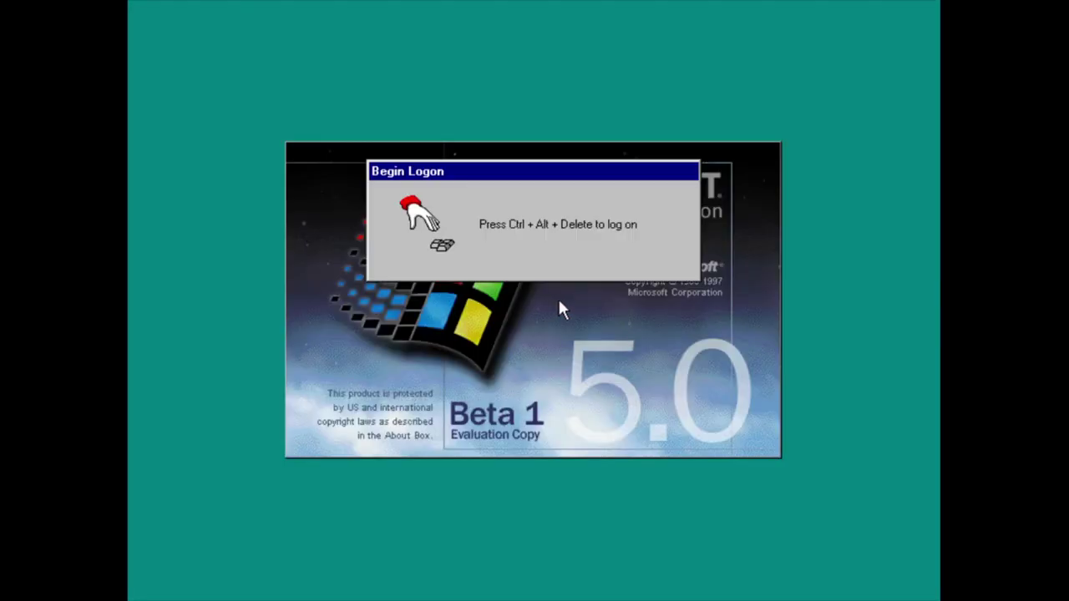
{"action": "left_click", "coordinate": [161, 12]}
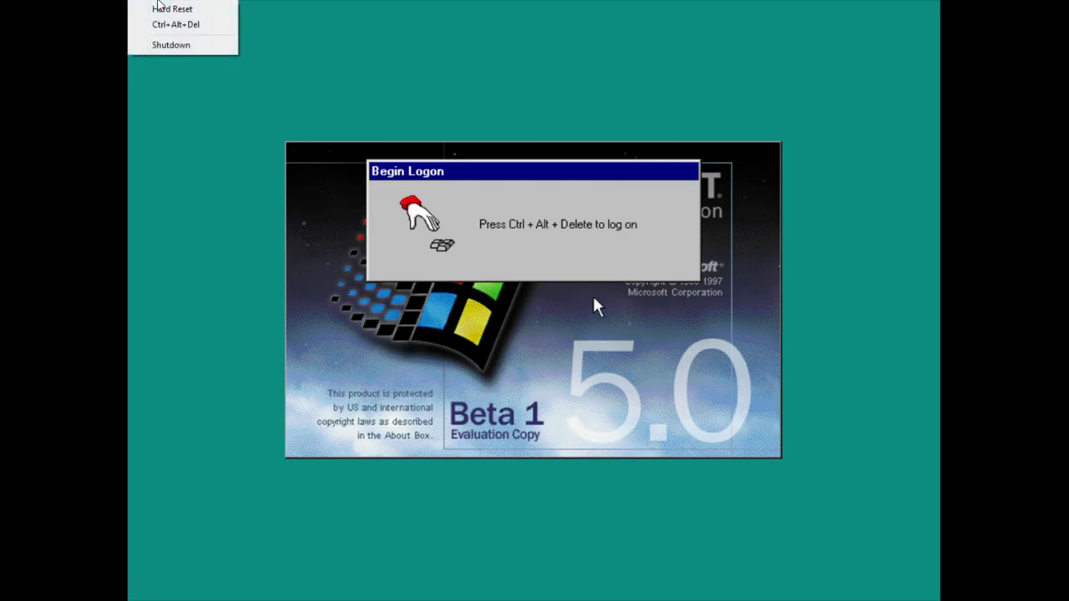
{"action": "left_click", "coordinate": [176, 24]}
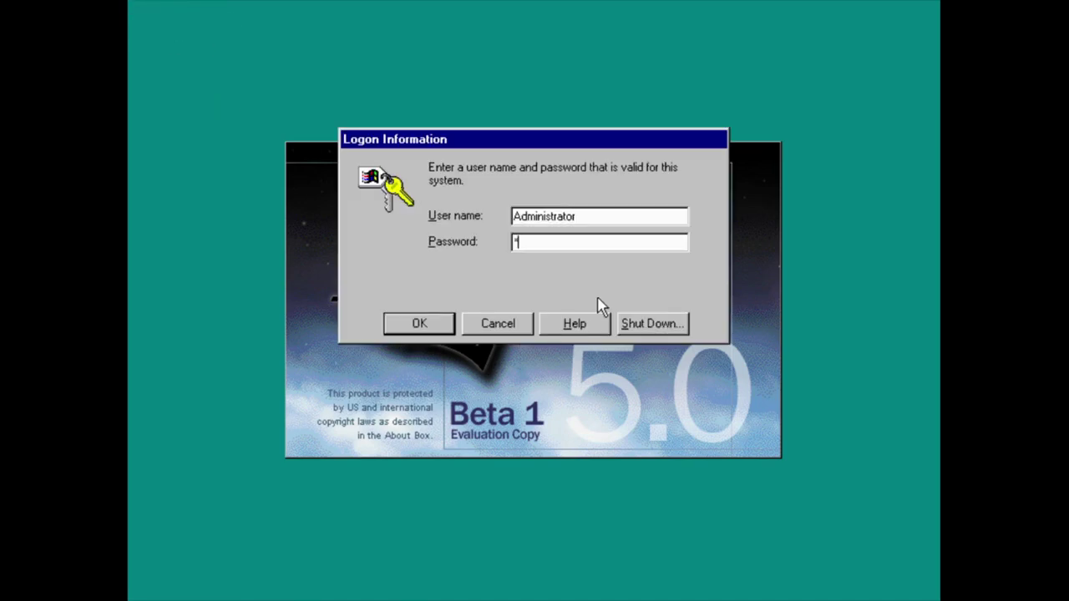
{"action": "key", "text": "Return"}
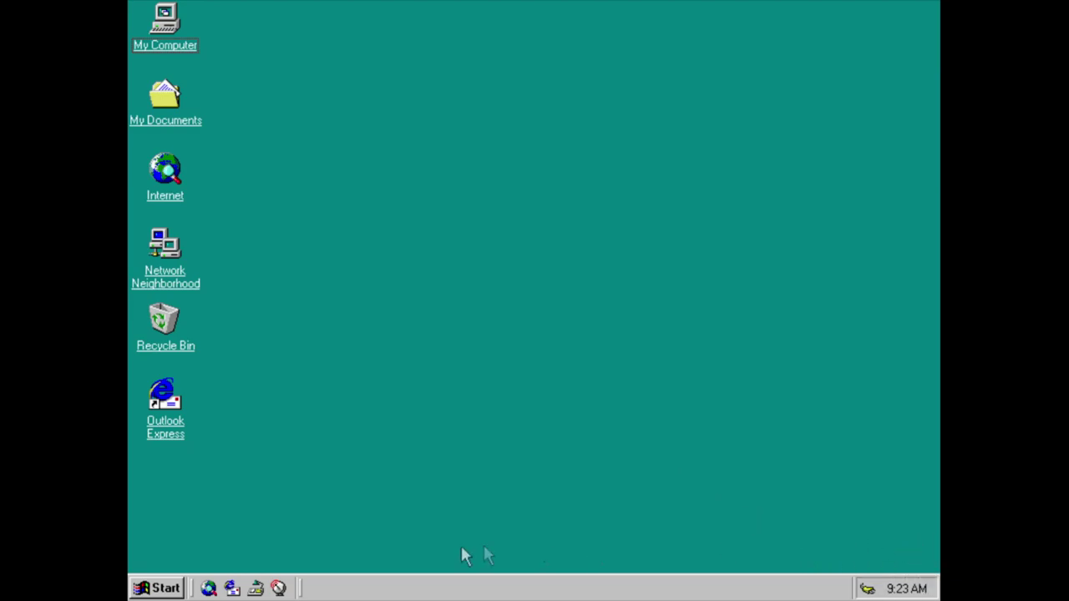
Raise the system volume to its maximum with the speaker volume control and dismiss the control.
{"action": "left_click", "coordinate": [163, 588]}
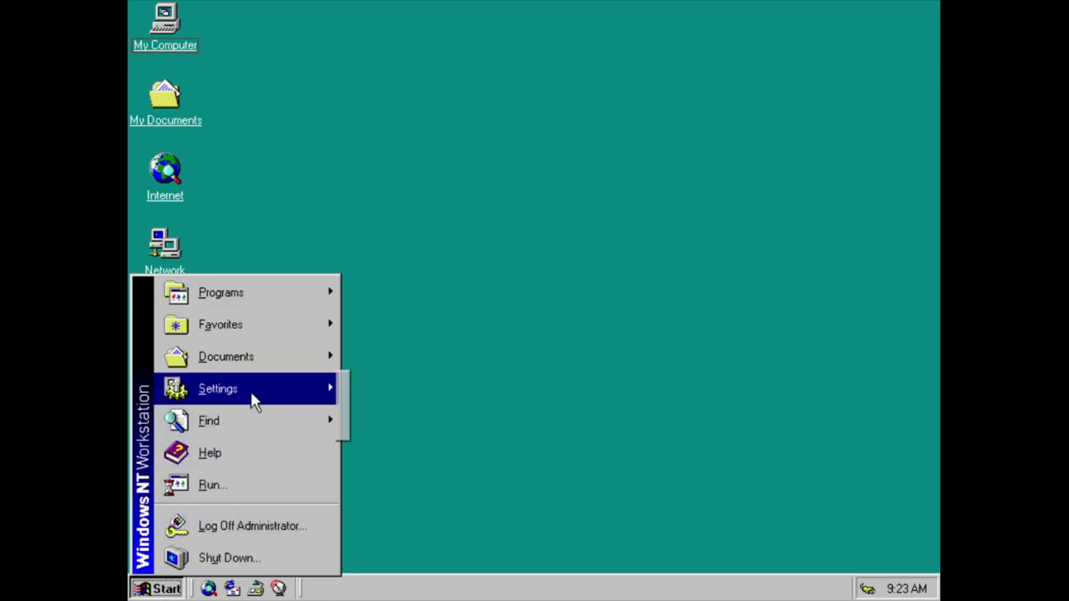
{"action": "mouse_move", "coordinate": [255, 401]}
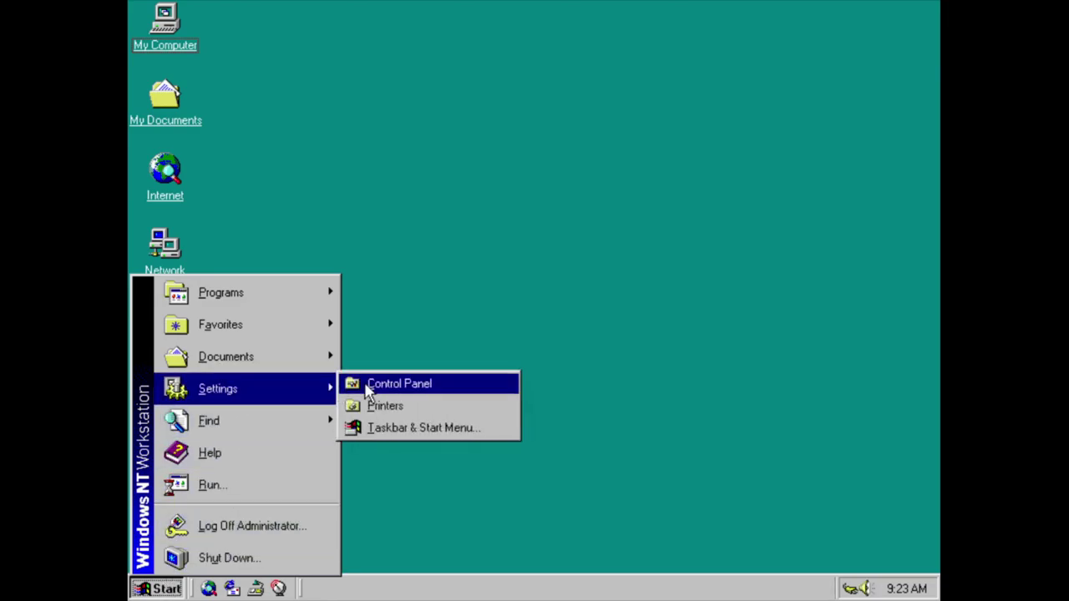
{"action": "left_click", "coordinate": [868, 589]}
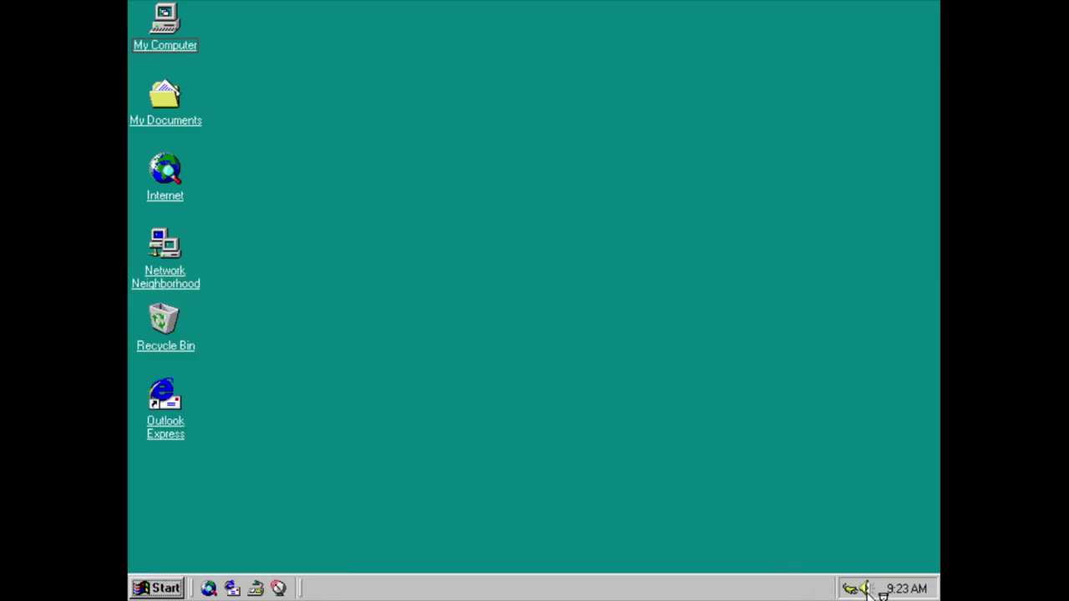
{"action": "left_click", "coordinate": [866, 588]}
{"action": "left_click_drag", "start_coordinate": [819, 538], "coordinate": [811, 453]}
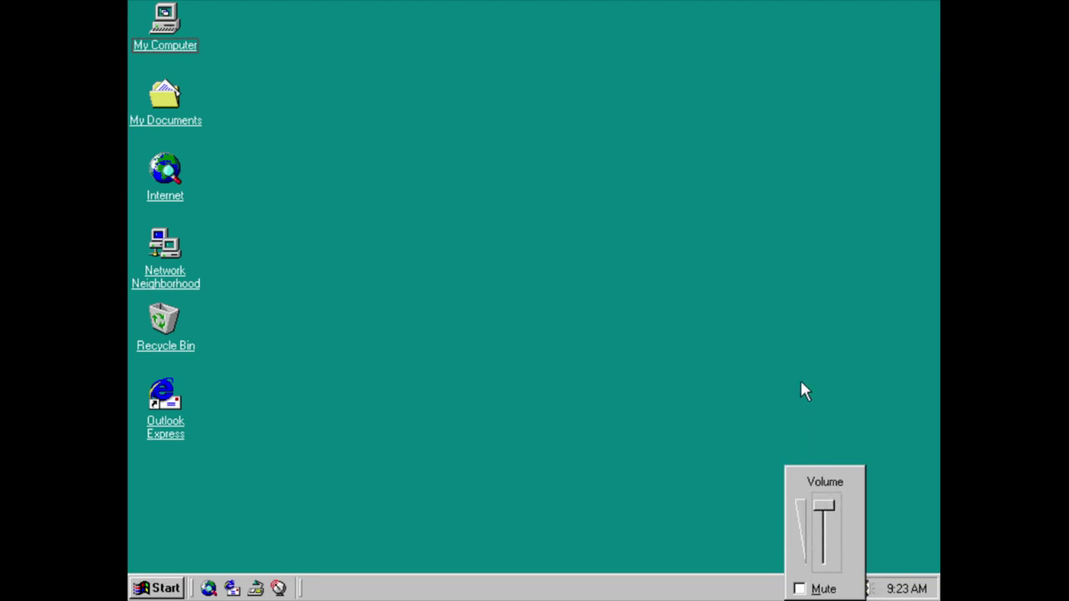
{"action": "left_click", "coordinate": [800, 383]}
Try to open the Control Panel from the Start menu's settings.
{"action": "left_click", "coordinate": [163, 588]}
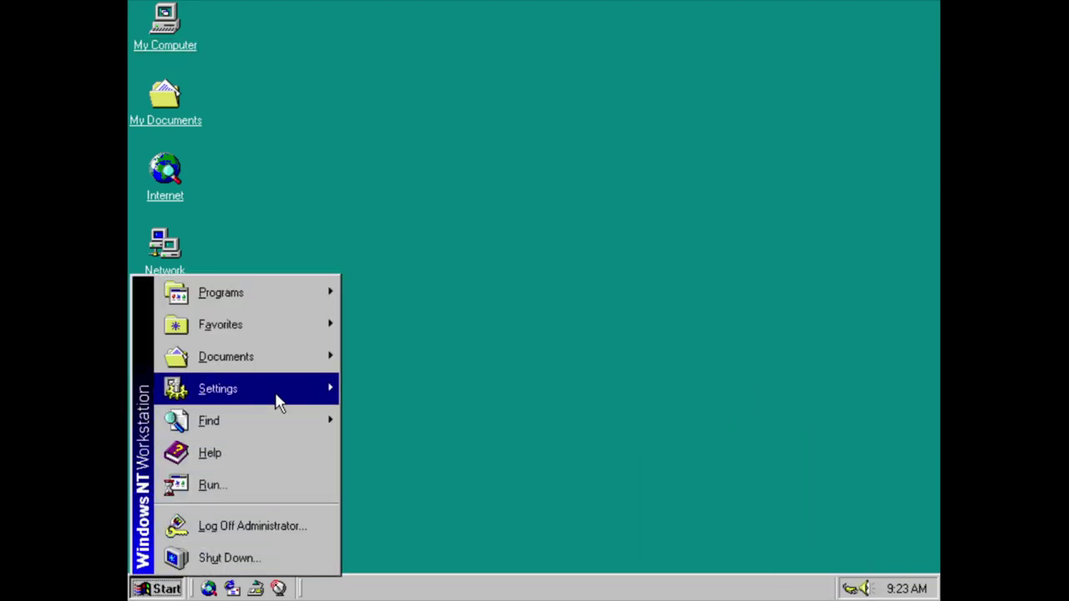
{"action": "mouse_move", "coordinate": [278, 394]}
{"action": "left_click", "coordinate": [352, 389]}
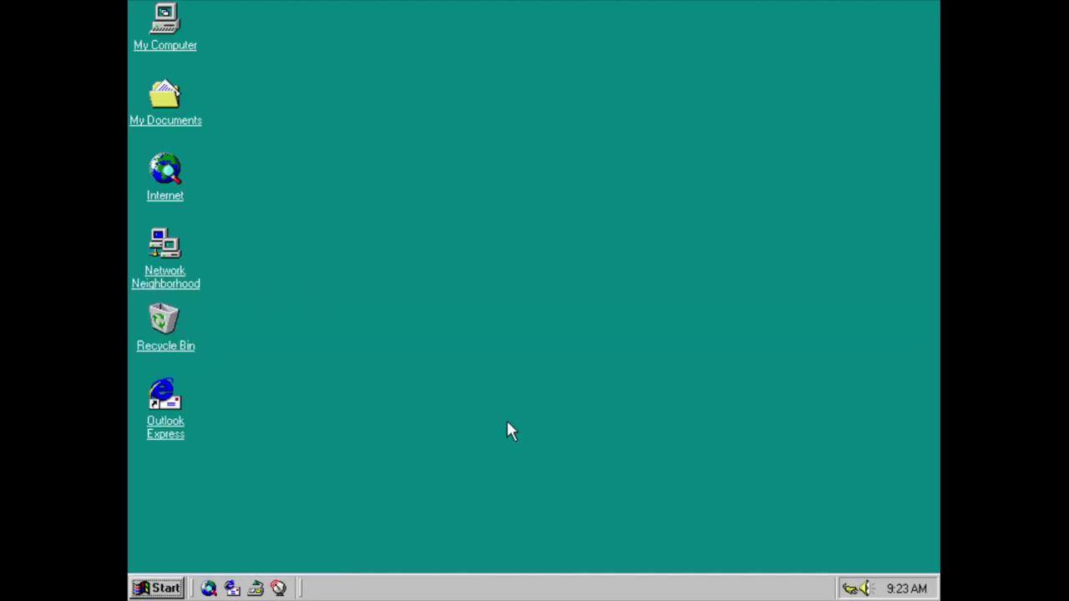
Restart the desktop shell by ending the explorer.exe process in Task Manager, and close Task Manager.
{"action": "key", "text": "ctrl+shift+Escape"}
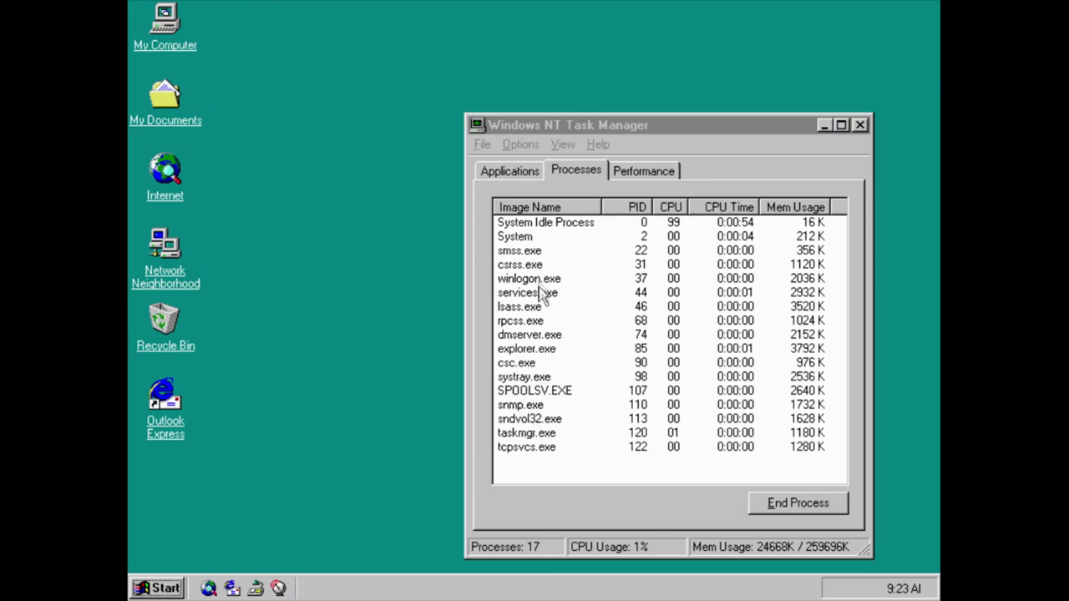
{"action": "left_click", "coordinate": [543, 349]}
{"action": "left_click", "coordinate": [821, 508]}
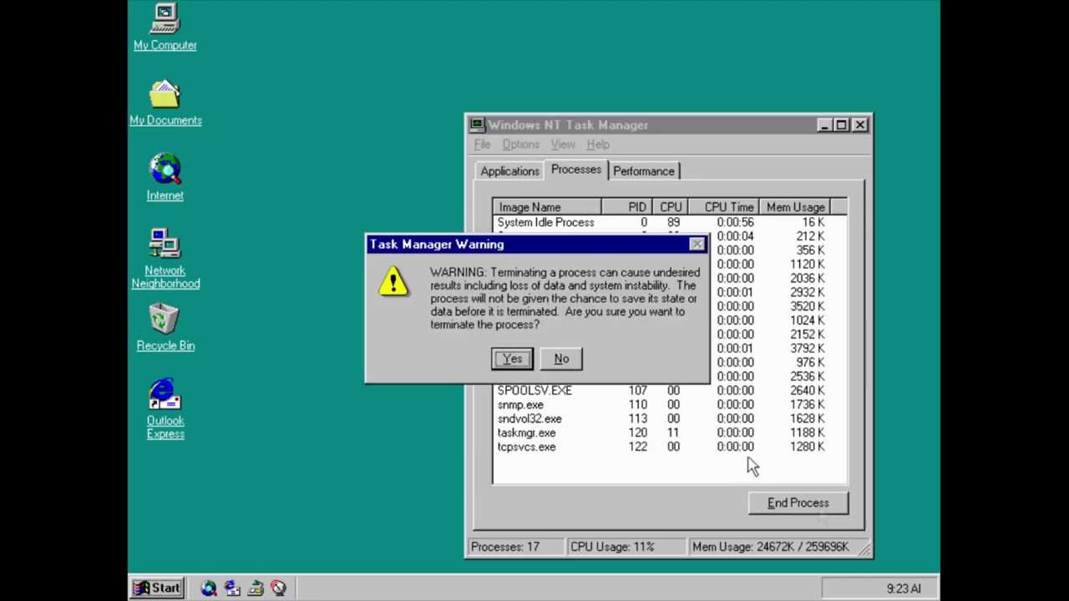
{"action": "left_click", "coordinate": [511, 358]}
{"action": "left_click", "coordinate": [482, 146]}
{"action": "left_click", "coordinate": [484, 163]}
{"action": "key", "text": "Return"}
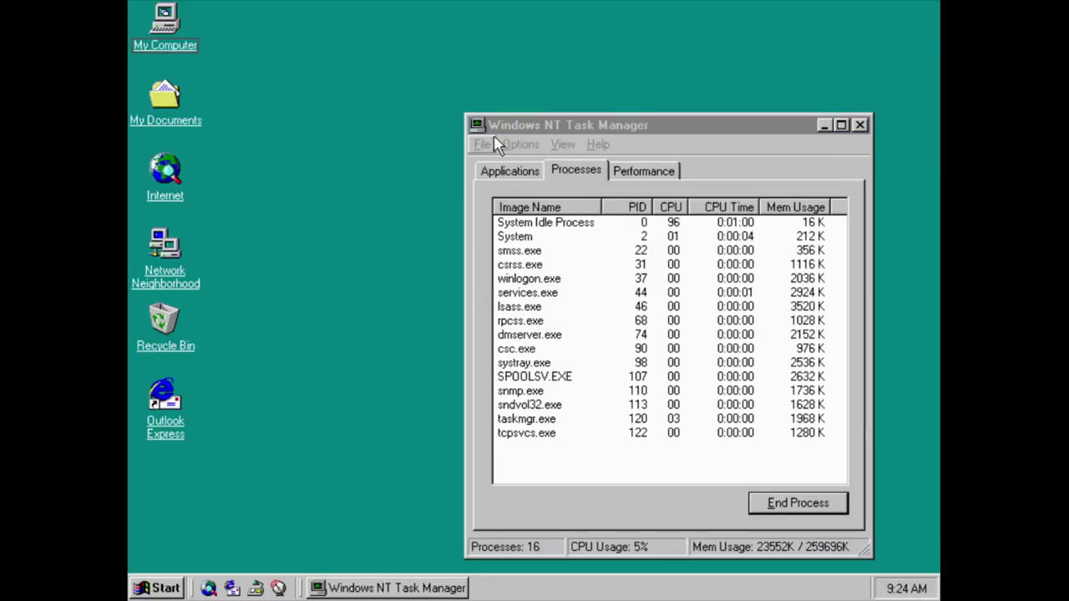
{"action": "left_click", "coordinate": [859, 124]}
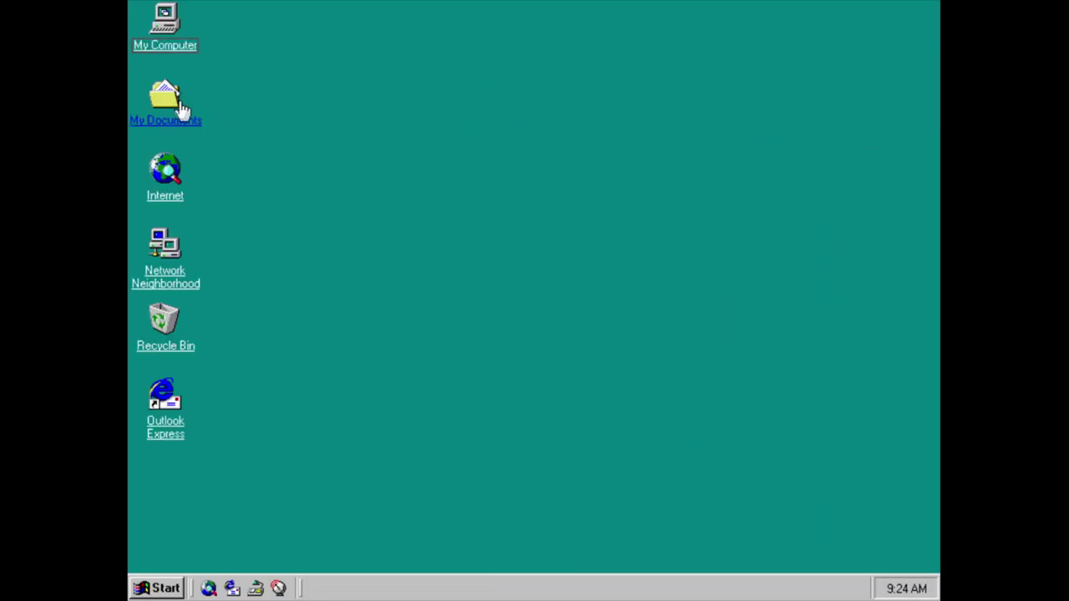
Open the Control Panel through My Computer and enlarge its window so that all items fit.
{"action": "left_click", "coordinate": [165, 50]}
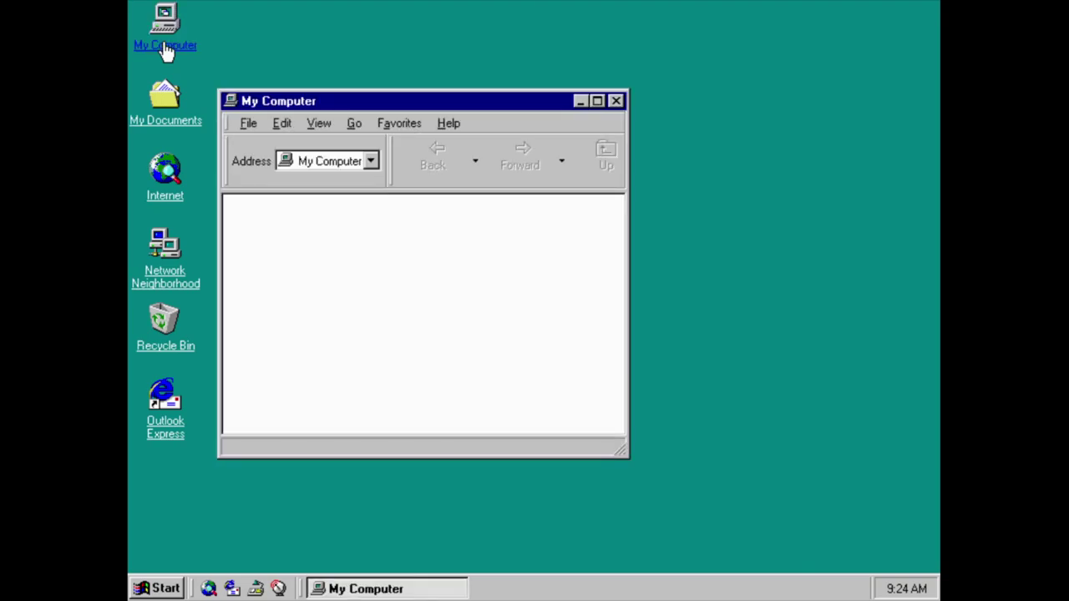
{"action": "left_click", "coordinate": [443, 302]}
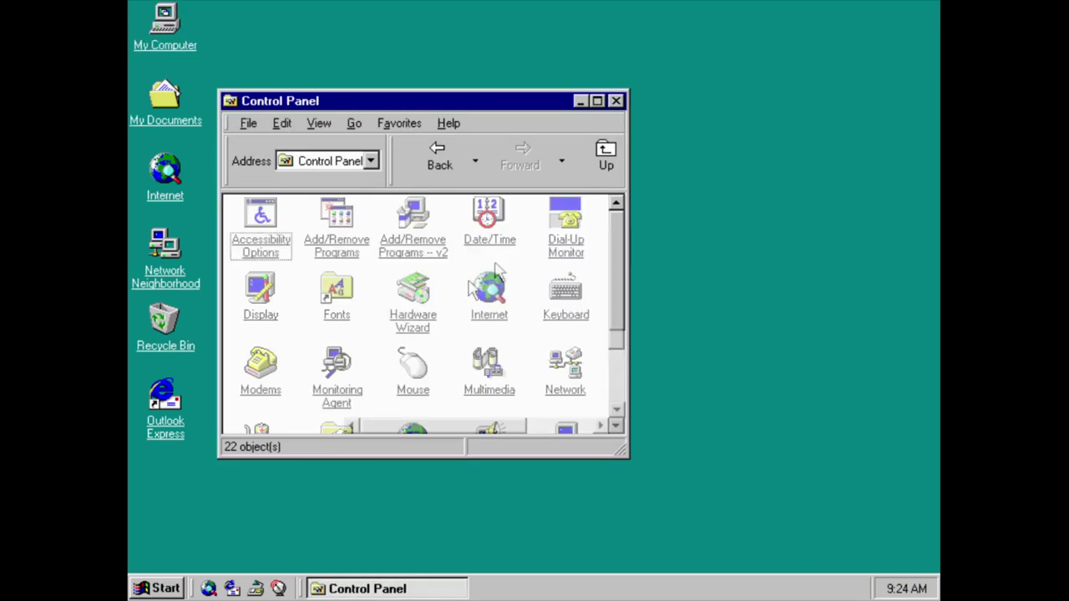
{"action": "left_click_drag", "start_coordinate": [632, 248], "coordinate": [827, 258]}
{"action": "left_click_drag", "start_coordinate": [601, 459], "coordinate": [597, 526]}
{"action": "left_click_drag", "start_coordinate": [590, 90], "coordinate": [590, 32]}
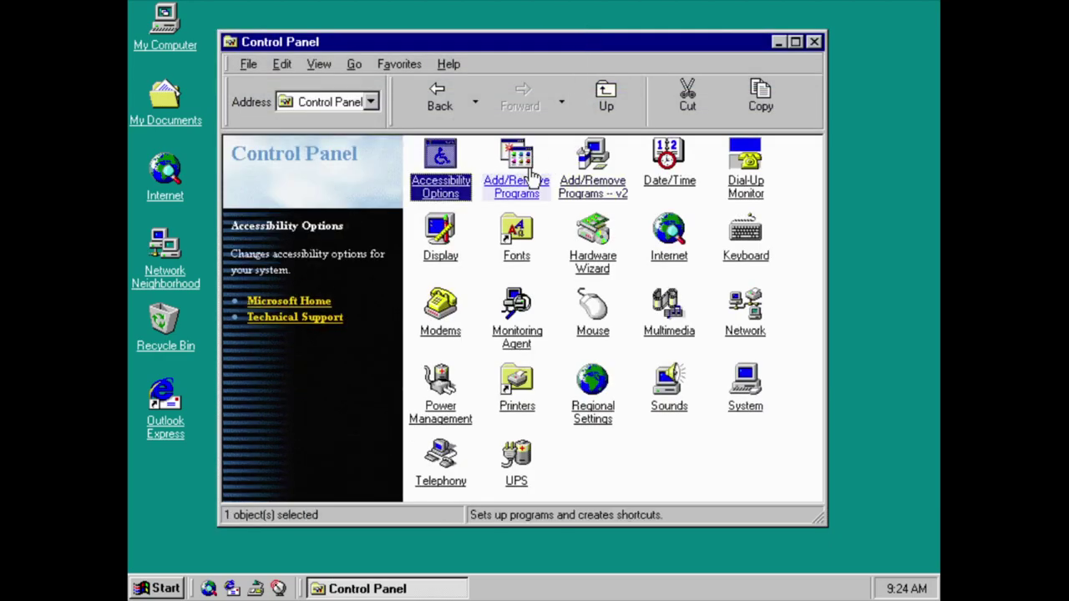
Examine the StickyKeys, FilterKeys and ToggleKeys settings in Accessibility Options, including the advanced FilterKeys settings, cancelling each dialog.
{"action": "left_click", "coordinate": [461, 185]}
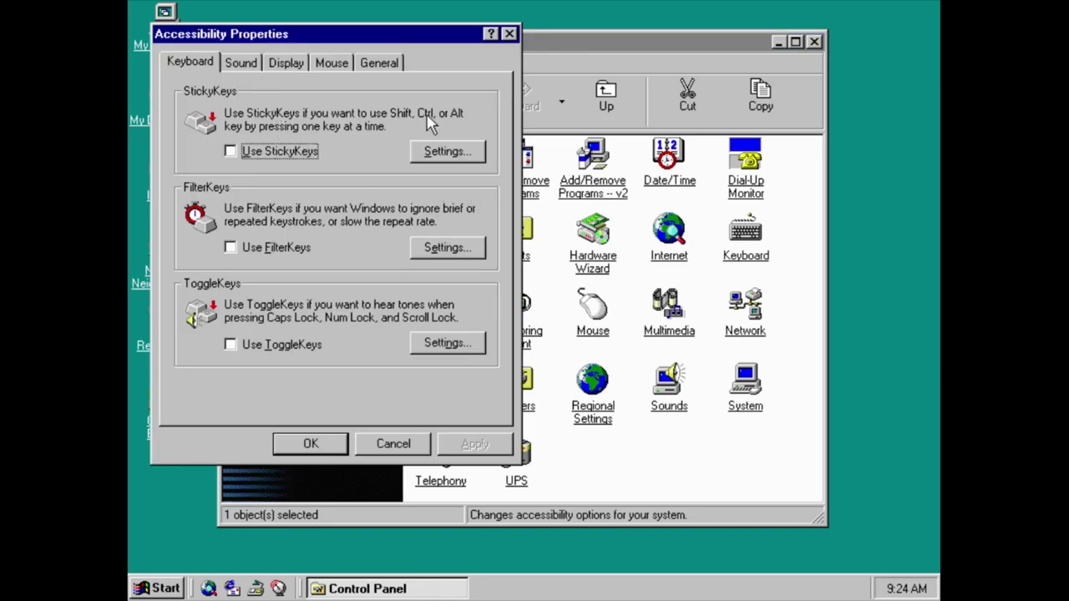
{"action": "left_click", "coordinate": [448, 153]}
{"action": "left_click", "coordinate": [458, 398]}
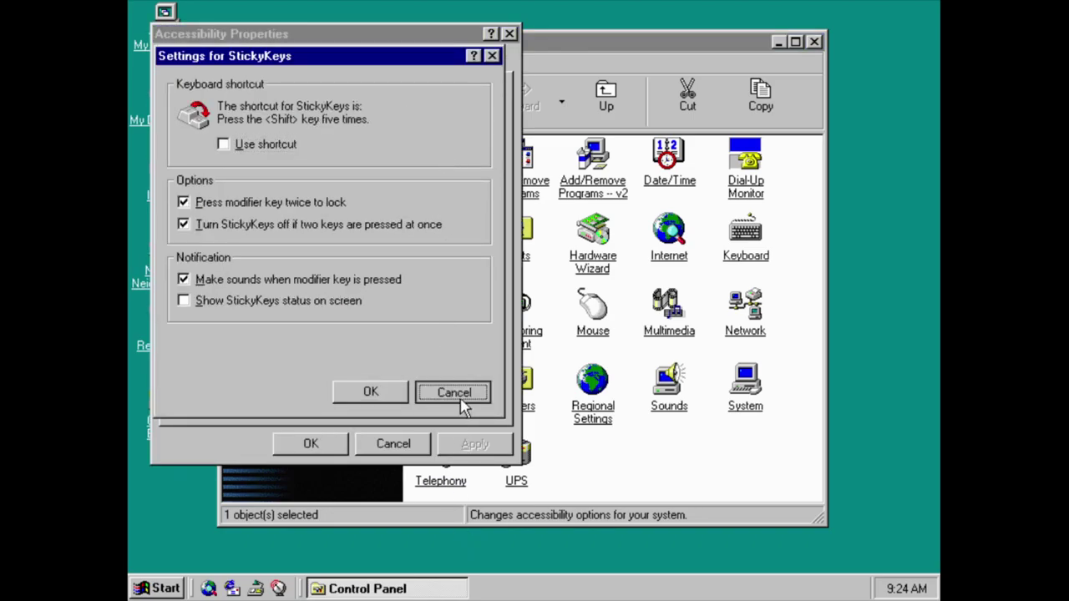
{"action": "left_click", "coordinate": [447, 248]}
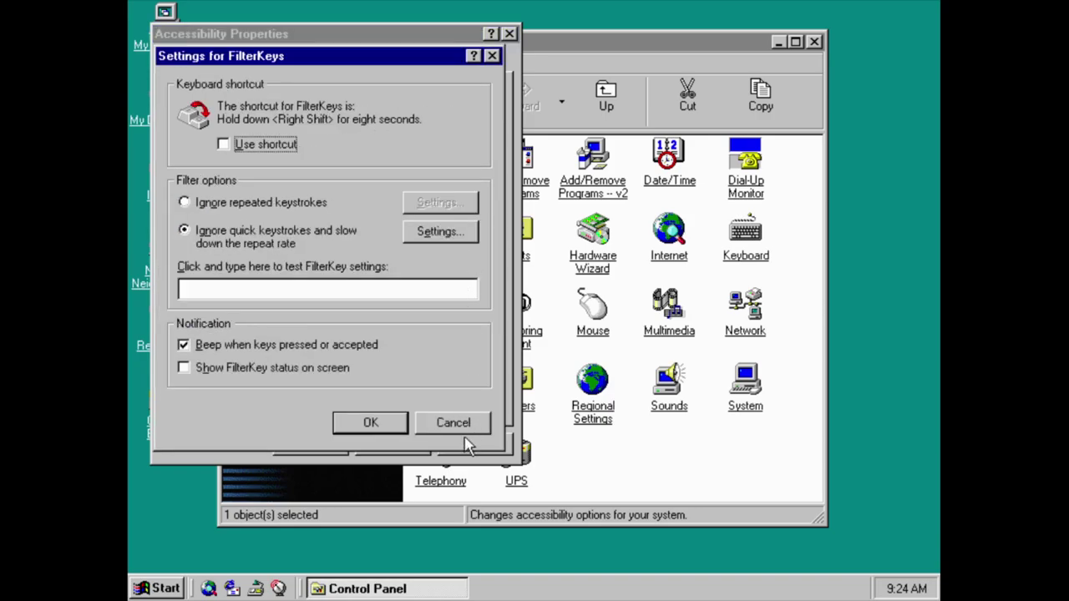
{"action": "left_click", "coordinate": [453, 233]}
{"action": "left_click", "coordinate": [473, 443]}
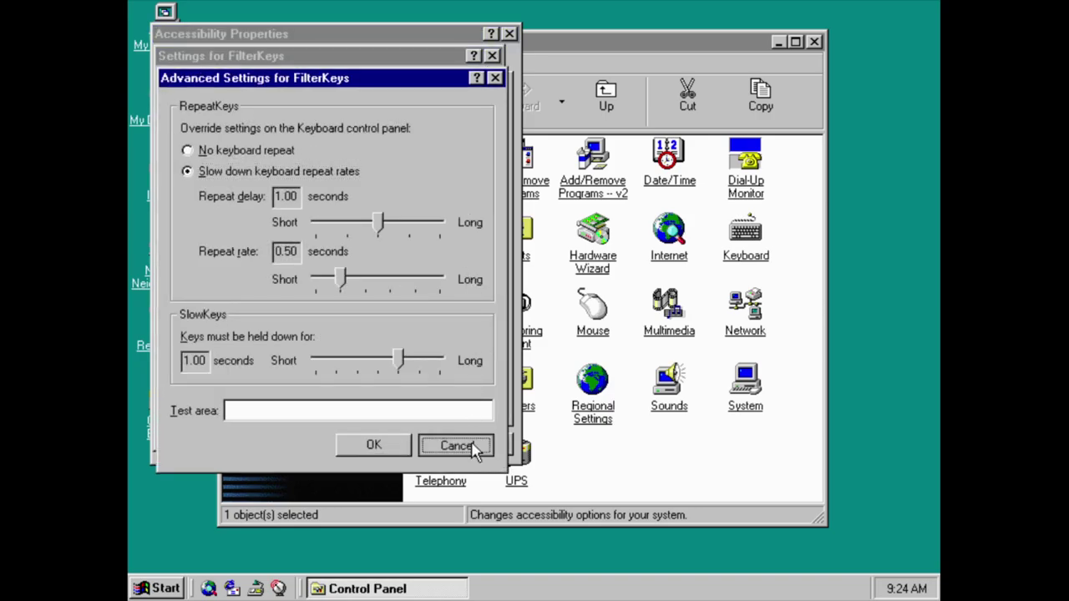
{"action": "left_click", "coordinate": [471, 430]}
{"action": "left_click", "coordinate": [472, 344]}
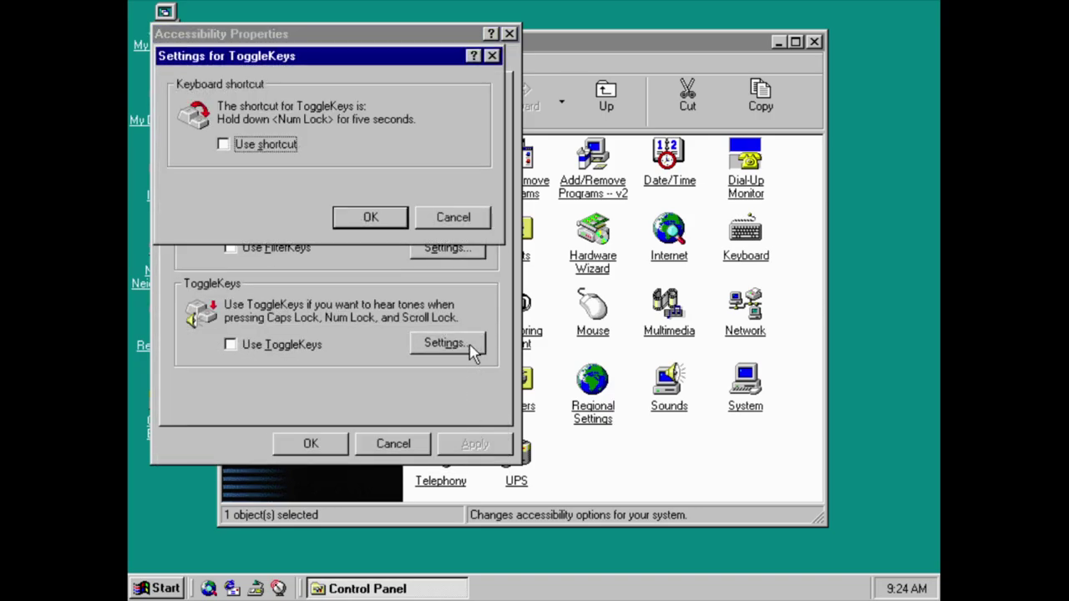
{"action": "left_click", "coordinate": [470, 219]}
Review the SoundSentry warning choices and the High Contrast settings in the accessibility properties, without applying changes.
{"action": "left_click", "coordinate": [245, 67]}
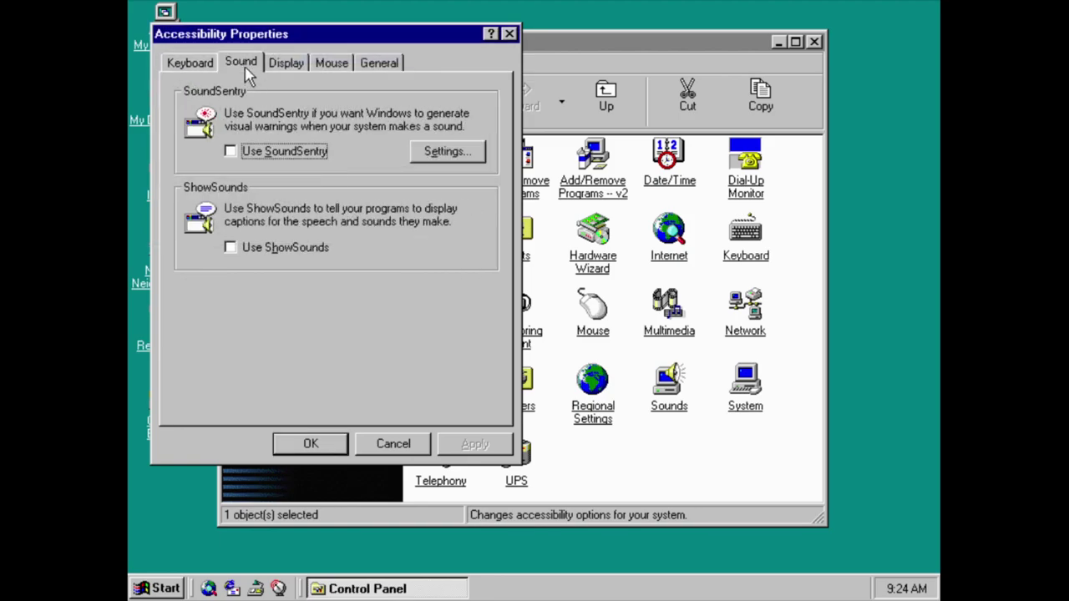
{"action": "left_click", "coordinate": [459, 159]}
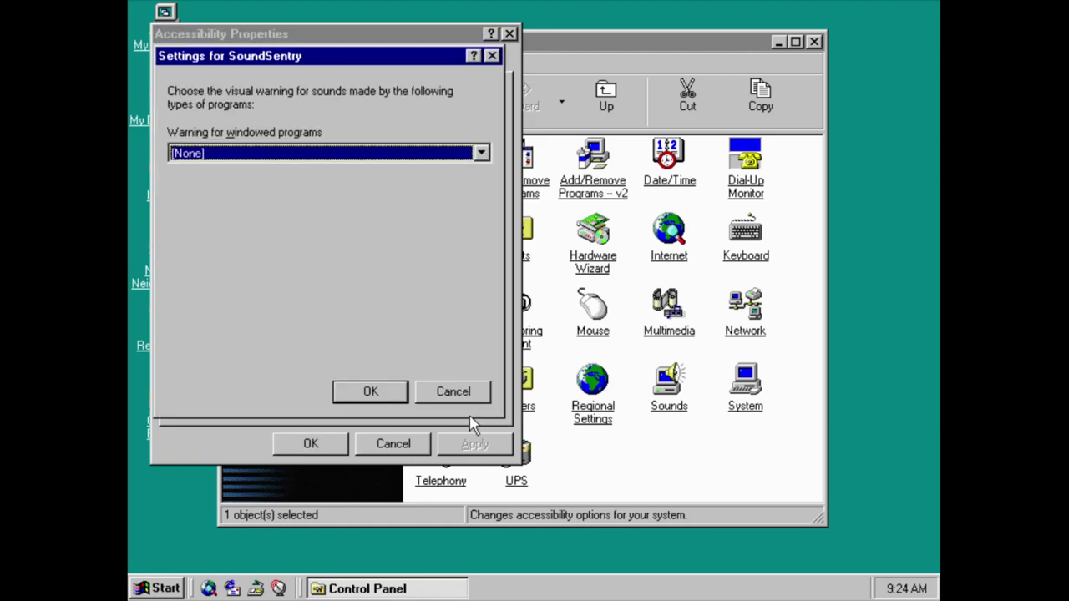
{"action": "left_click", "coordinate": [443, 154]}
{"action": "left_click", "coordinate": [441, 167]}
{"action": "left_click", "coordinate": [455, 392]}
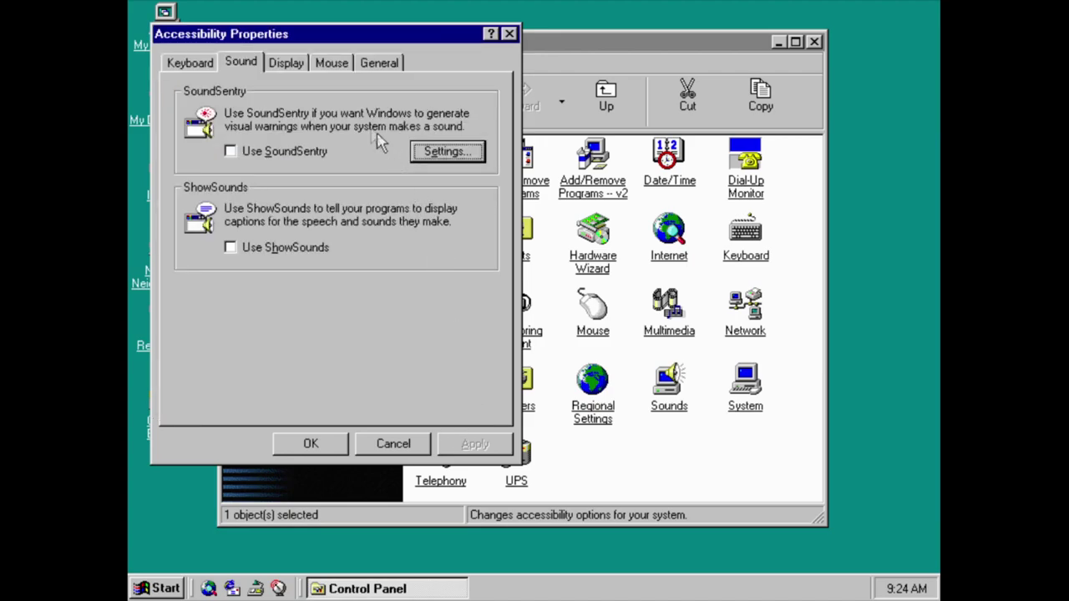
{"action": "left_click", "coordinate": [280, 71]}
{"action": "left_click", "coordinate": [470, 161]}
{"action": "left_click", "coordinate": [464, 425]}
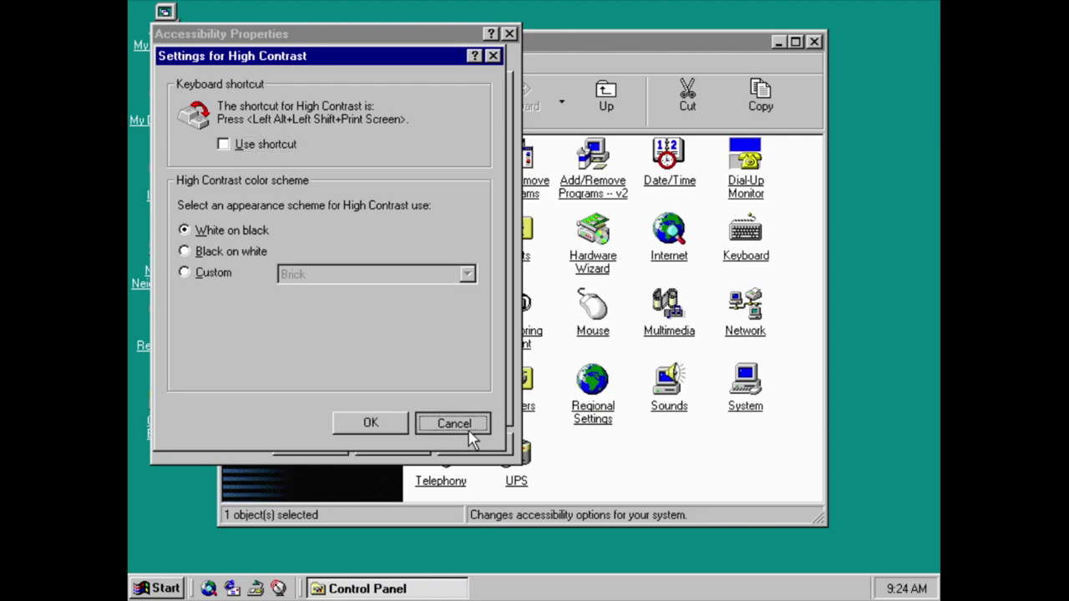
Review the MouseKeys settings and the SerialKeys port and baud rate choices, and cancel the accessibility properties.
{"action": "left_click", "coordinate": [339, 67]}
{"action": "left_click", "coordinate": [448, 151]}
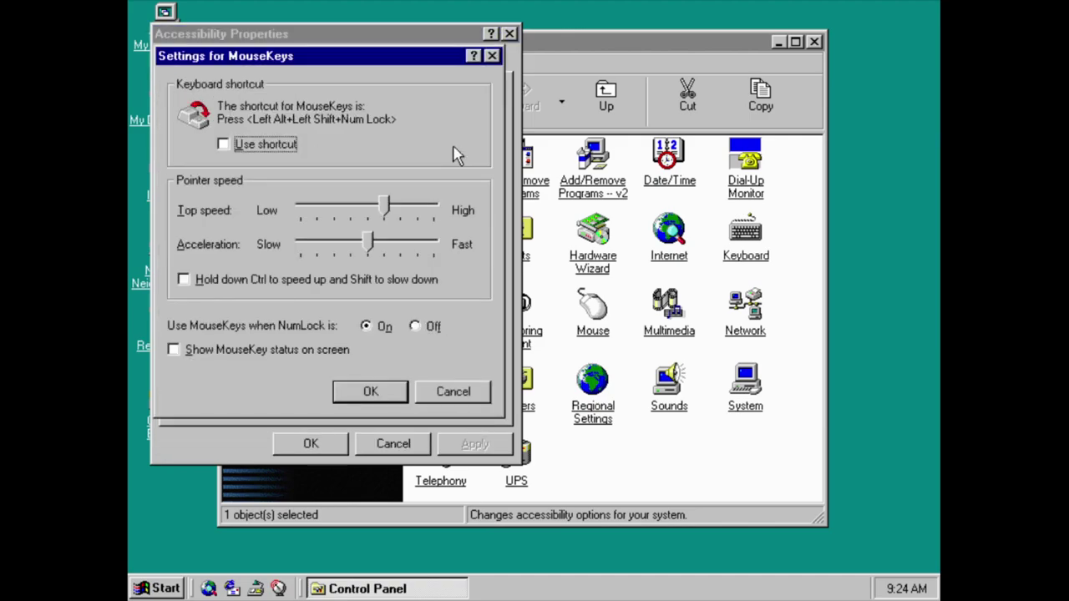
{"action": "left_click", "coordinate": [455, 392]}
{"action": "left_click", "coordinate": [396, 65]}
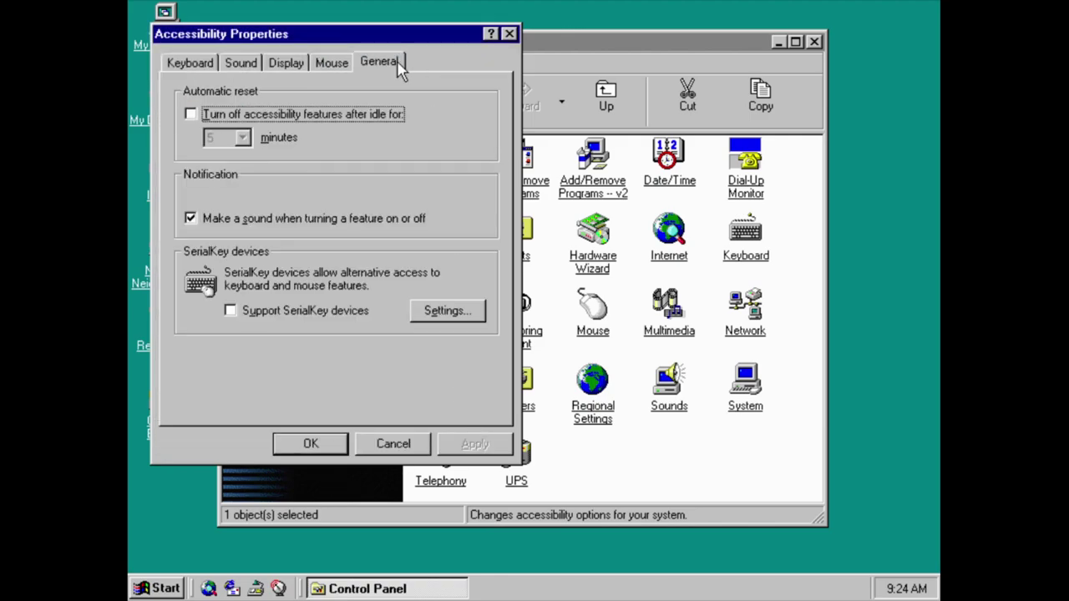
{"action": "left_click", "coordinate": [445, 312]}
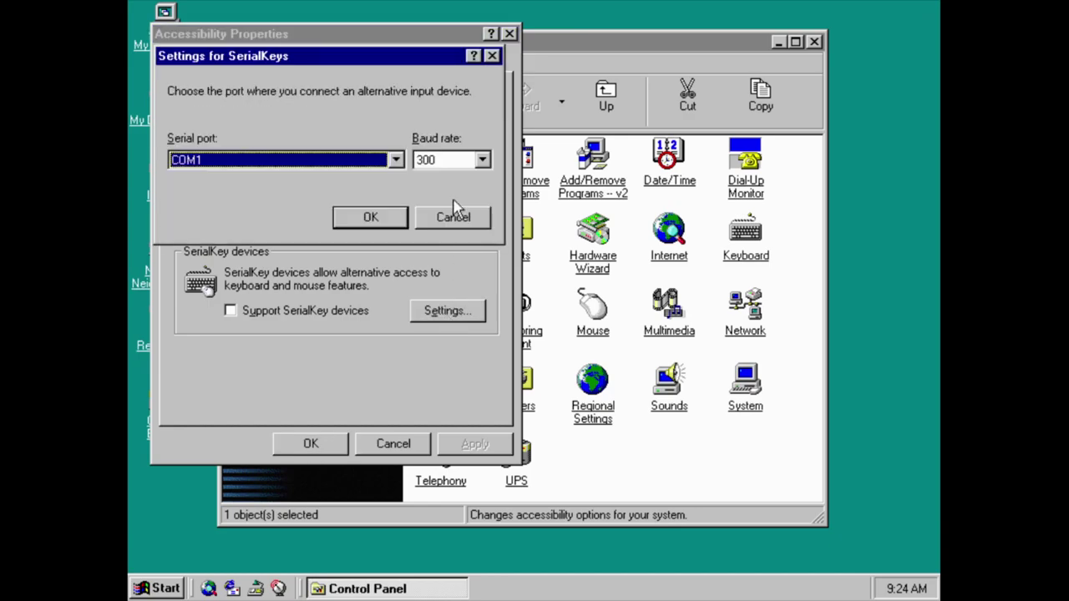
{"action": "left_click", "coordinate": [377, 161]}
{"action": "left_click", "coordinate": [448, 162]}
{"action": "left_click", "coordinate": [448, 162]}
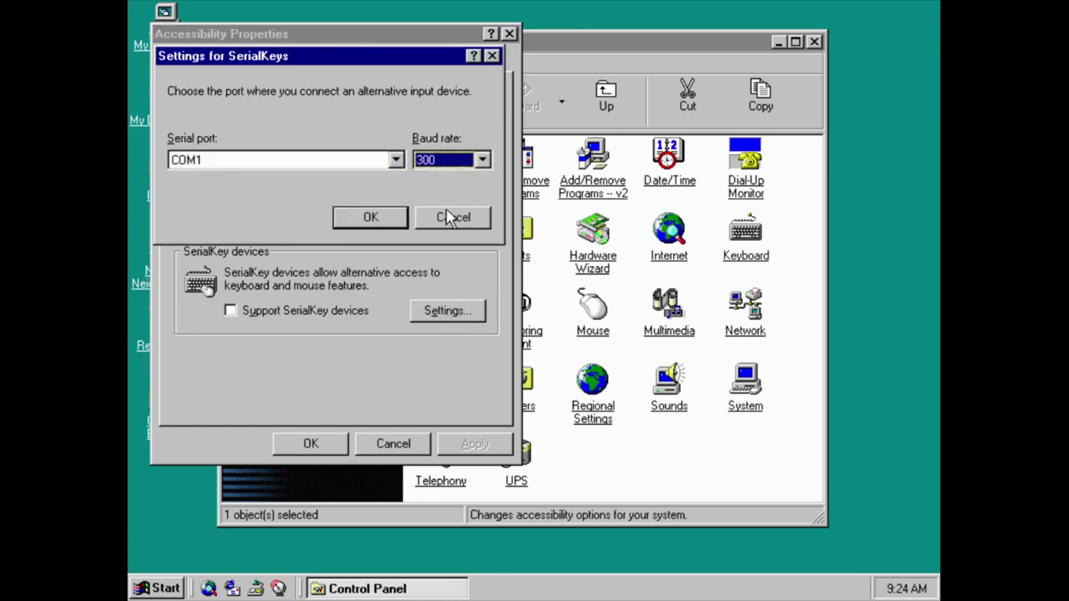
{"action": "left_click", "coordinate": [455, 235]}
{"action": "left_click", "coordinate": [421, 445]}
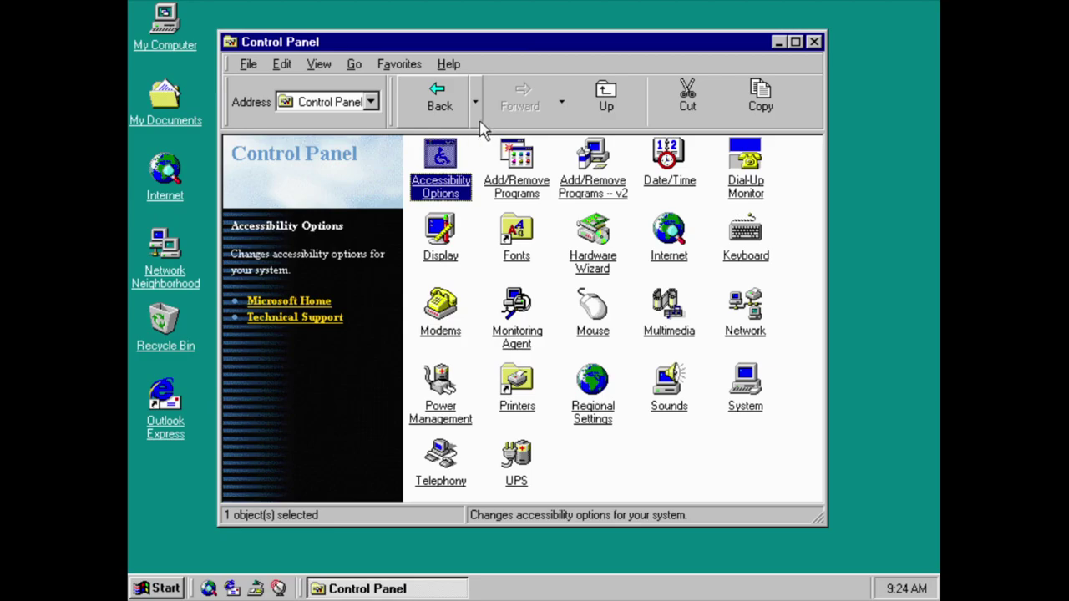
Review the program installation option and the Windows NT Setup components in Add/Remove Programs, and cancel without changes.
{"action": "left_click", "coordinate": [505, 206]}
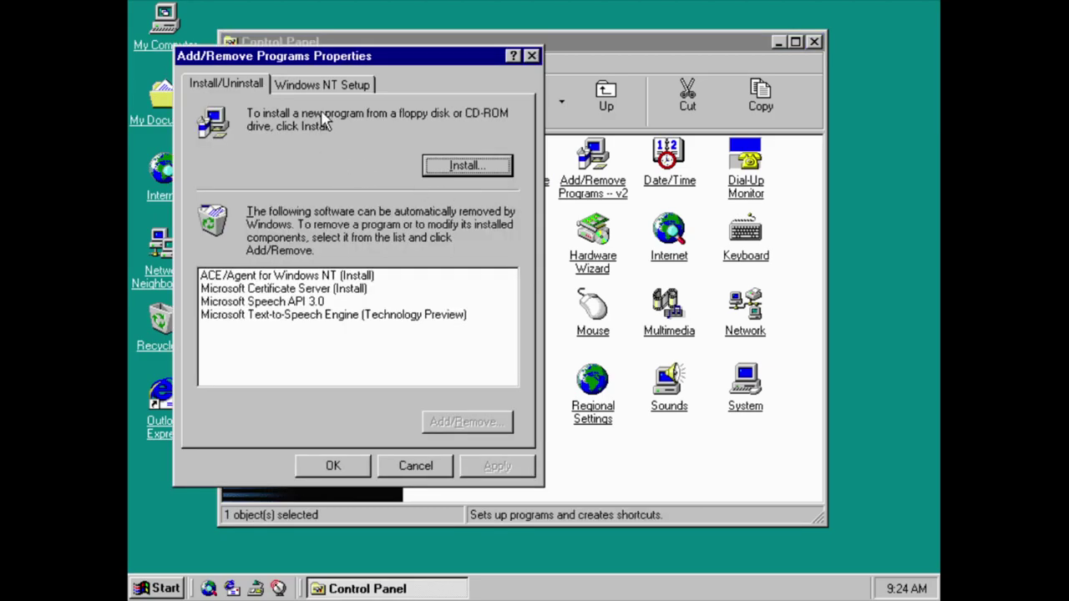
{"action": "left_click", "coordinate": [504, 175]}
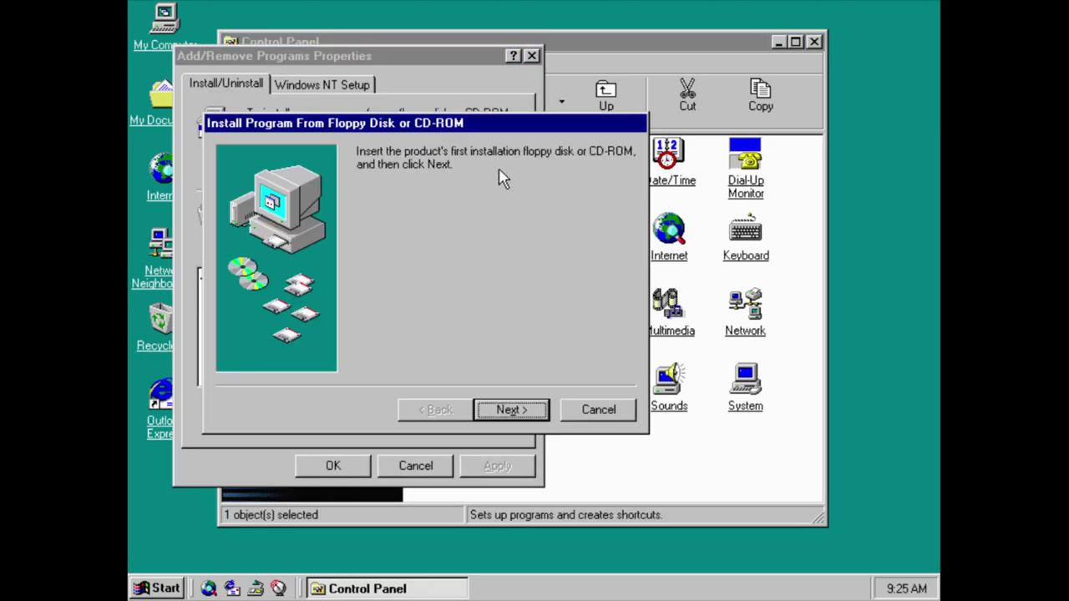
{"action": "left_click", "coordinate": [544, 415]}
{"action": "left_click", "coordinate": [594, 411]}
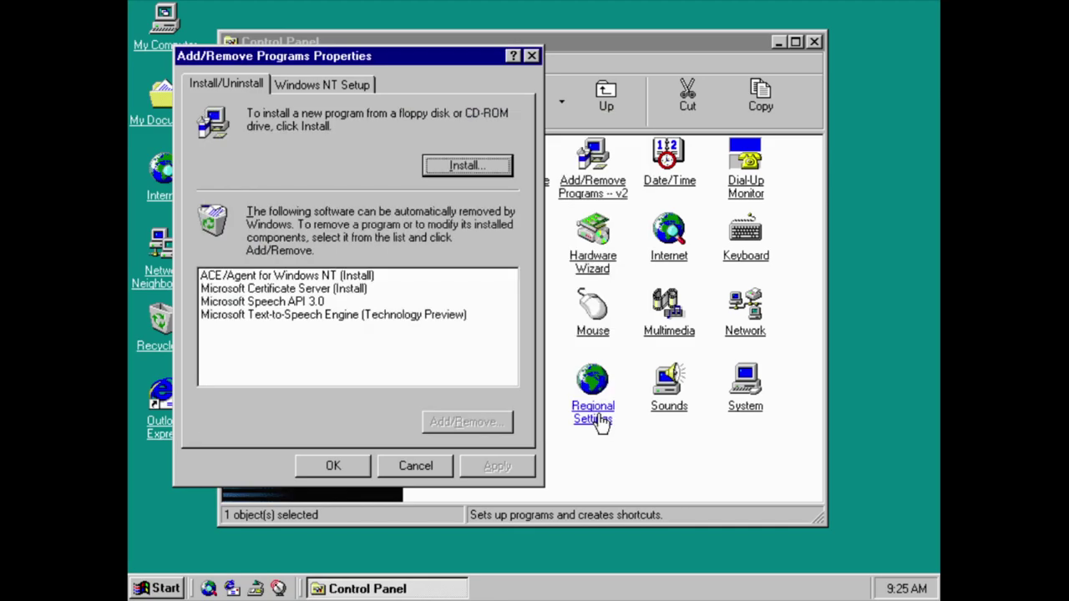
{"action": "left_click", "coordinate": [333, 86]}
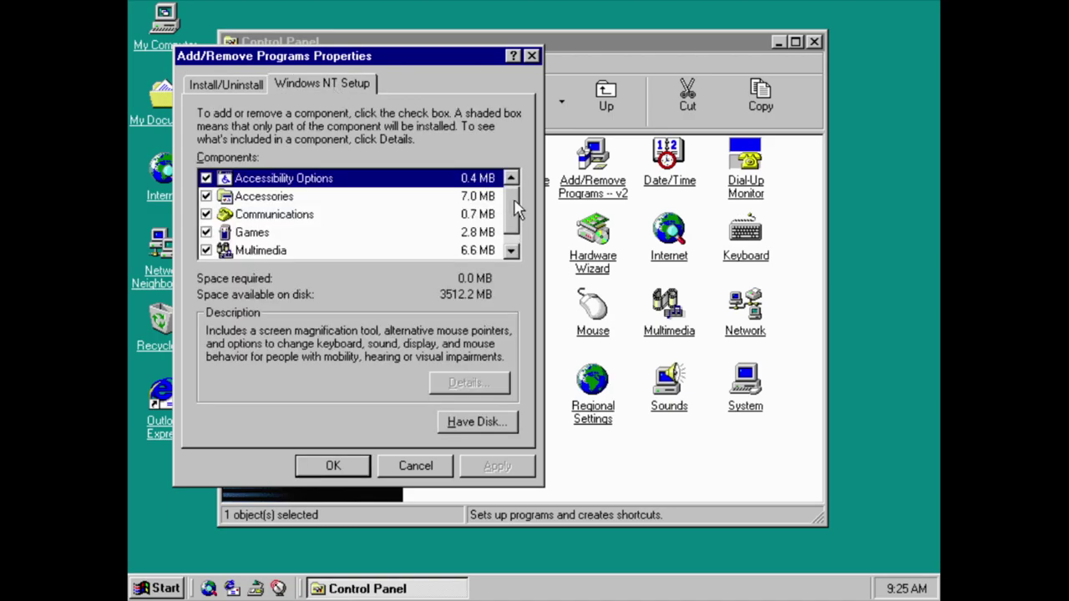
{"action": "left_click", "coordinate": [510, 251]}
{"action": "left_click", "coordinate": [427, 473]}
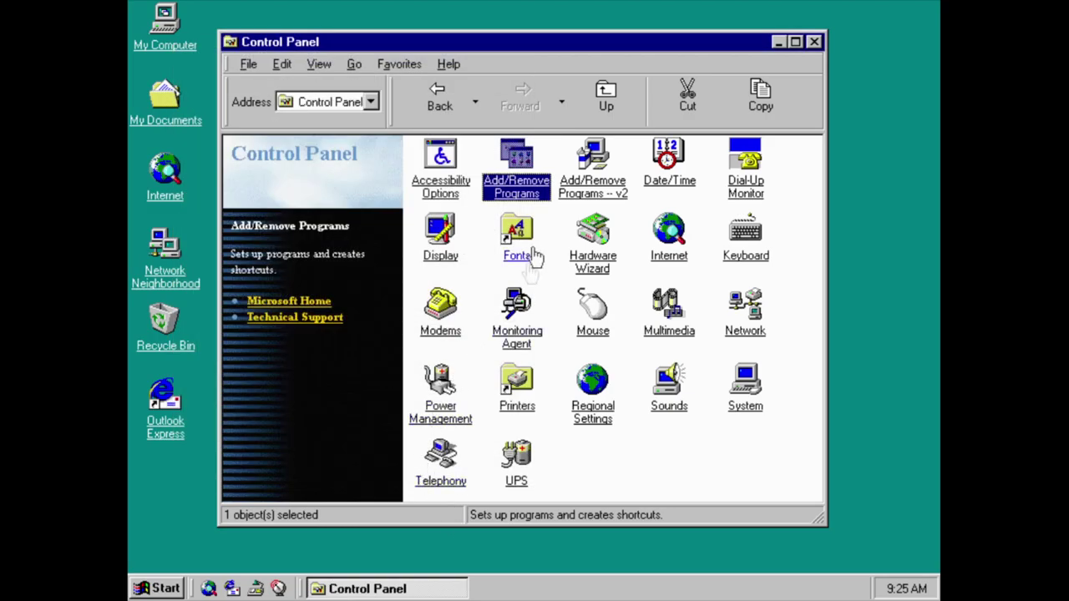
Walk through Add/Remove Programs -- v2, choosing to add a new program from the Internet via the Microsoft Web site, and finish the wizard.
{"action": "double_click", "coordinate": [573, 195]}
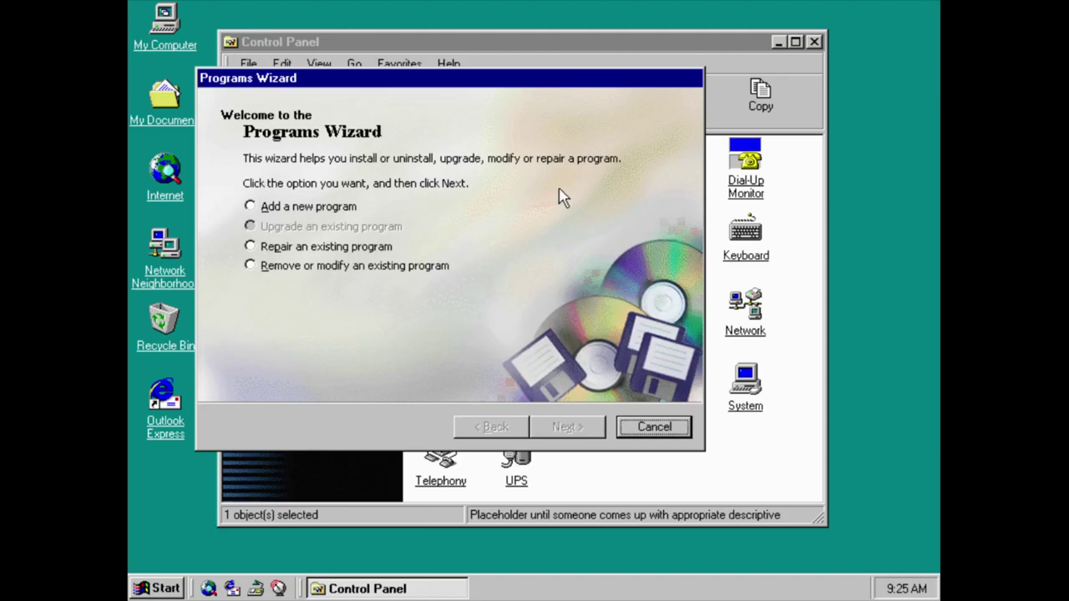
{"action": "left_click", "coordinate": [328, 206]}
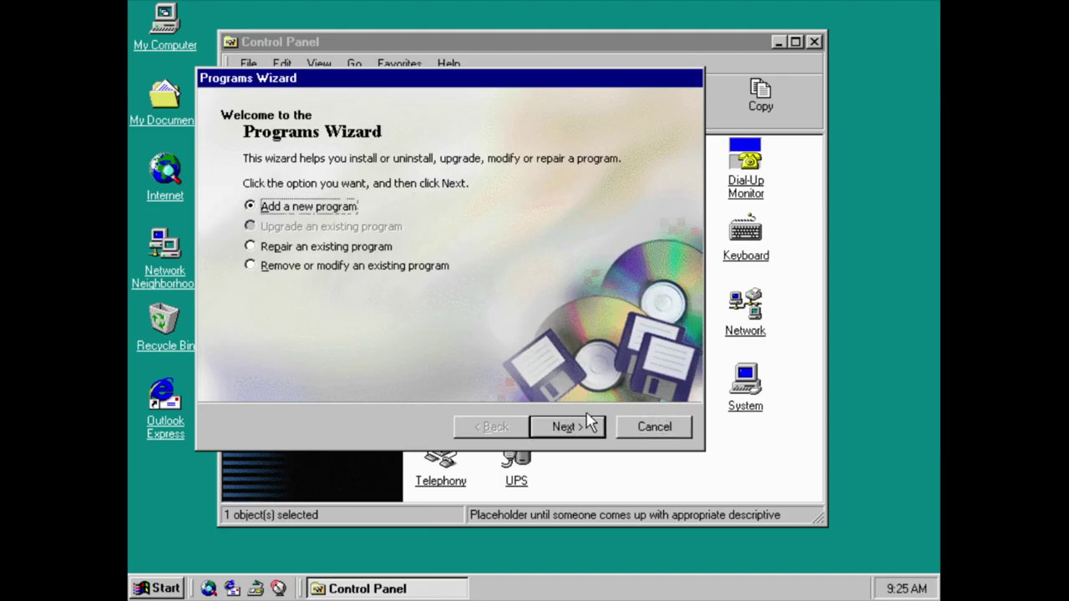
{"action": "left_click", "coordinate": [587, 428]}
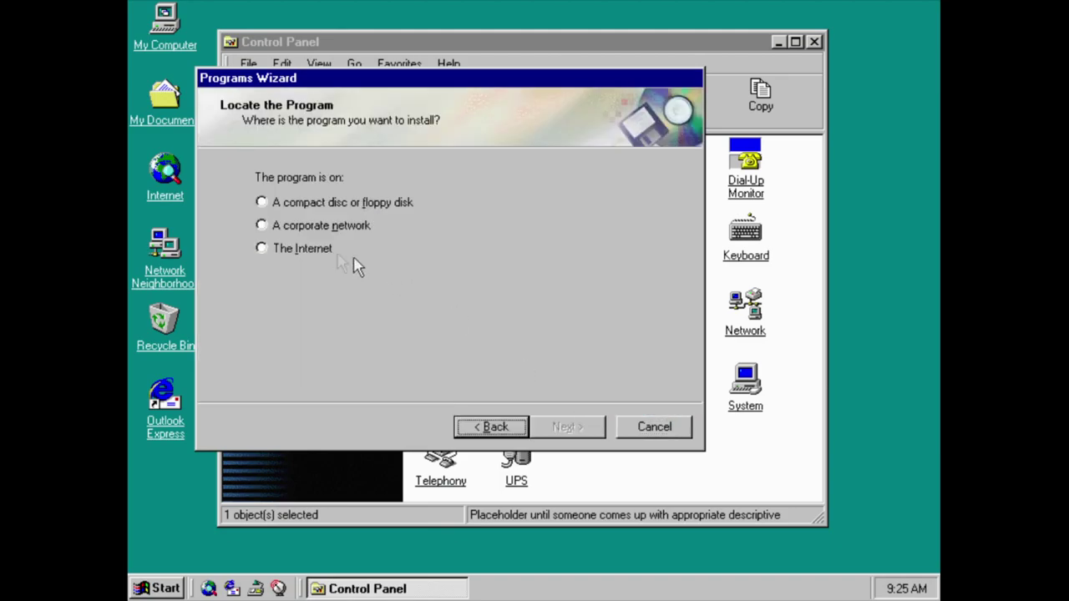
{"action": "left_click", "coordinate": [282, 249]}
{"action": "left_click", "coordinate": [573, 424]}
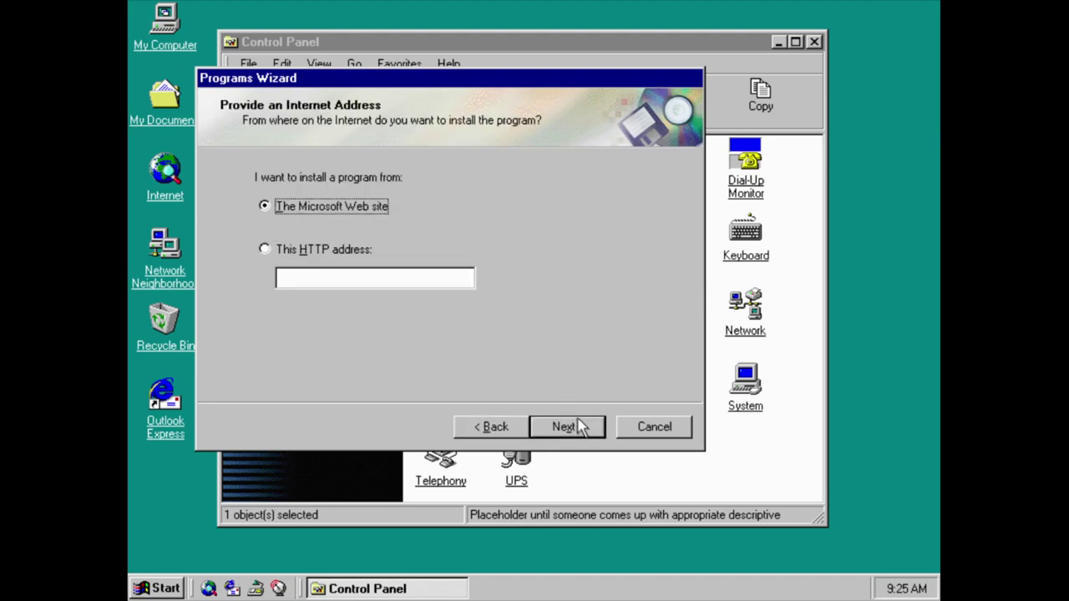
{"action": "left_click", "coordinate": [582, 427]}
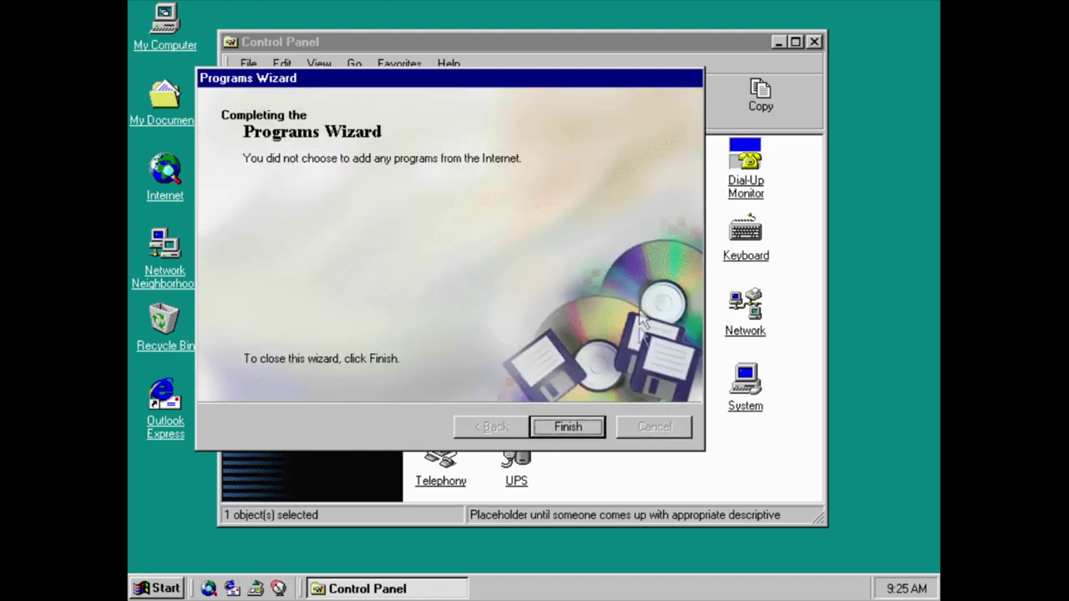
{"action": "left_click", "coordinate": [589, 422]}
Check the time zone in Date/Time and cancel, and try to open the Dial-Up Monitor.
{"action": "double_click", "coordinate": [653, 174]}
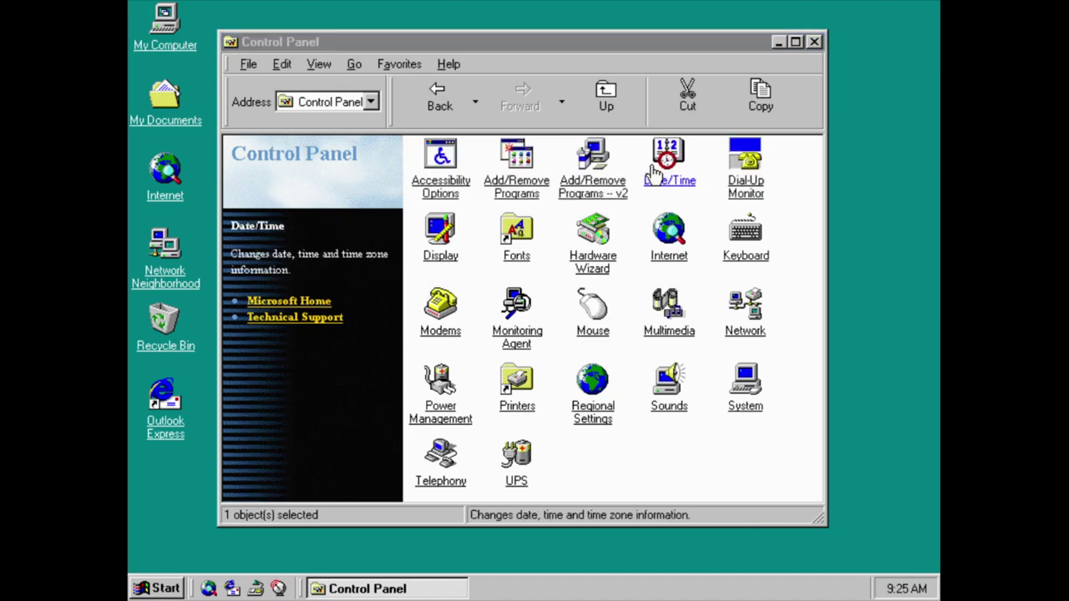
{"action": "left_click", "coordinate": [391, 175]}
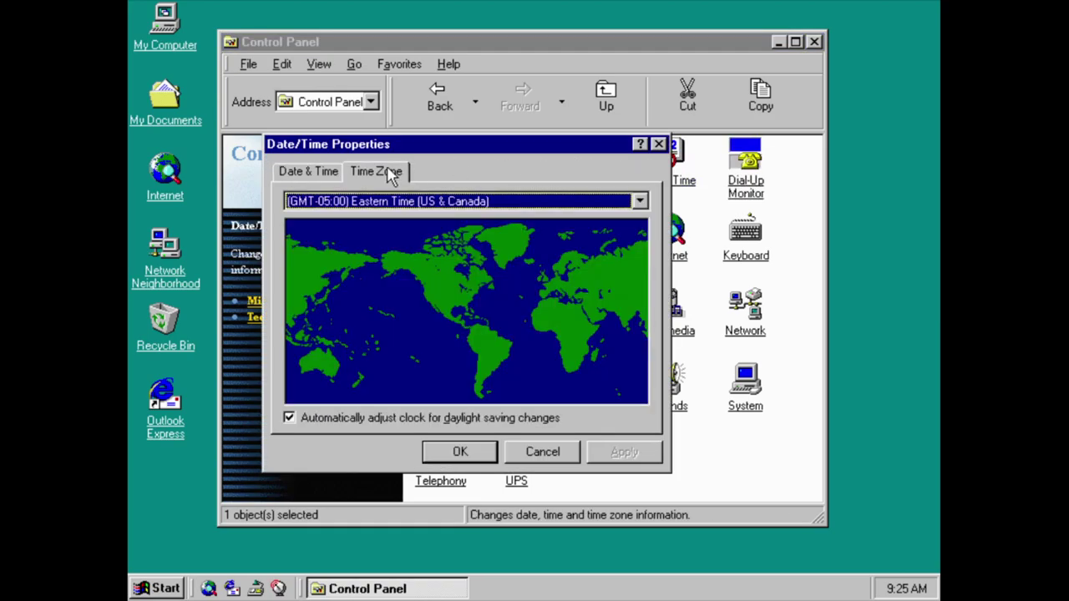
{"action": "left_click", "coordinate": [513, 451]}
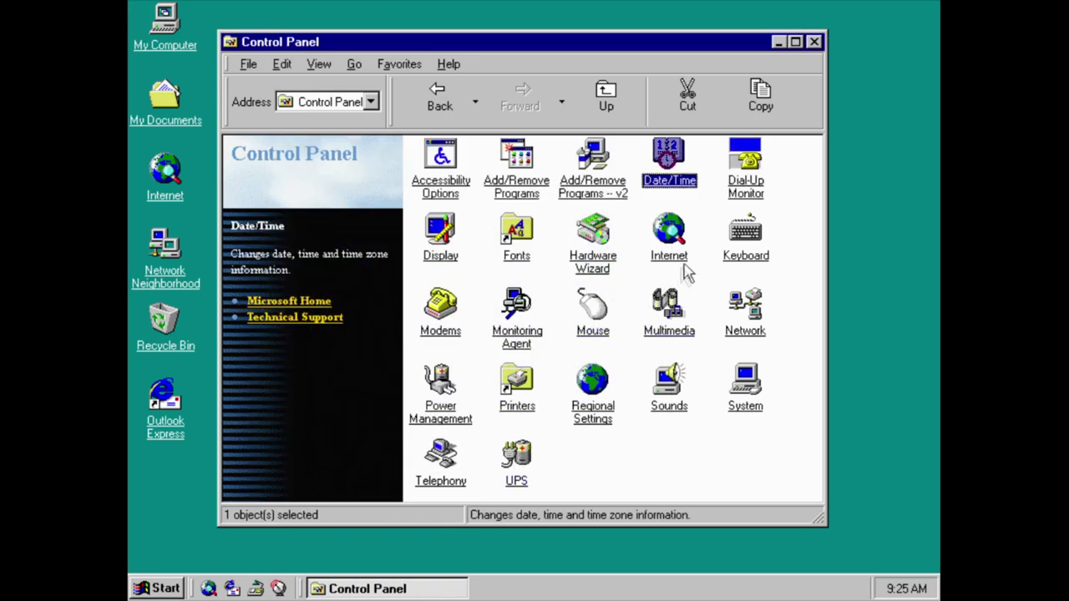
{"action": "left_click", "coordinate": [743, 190]}
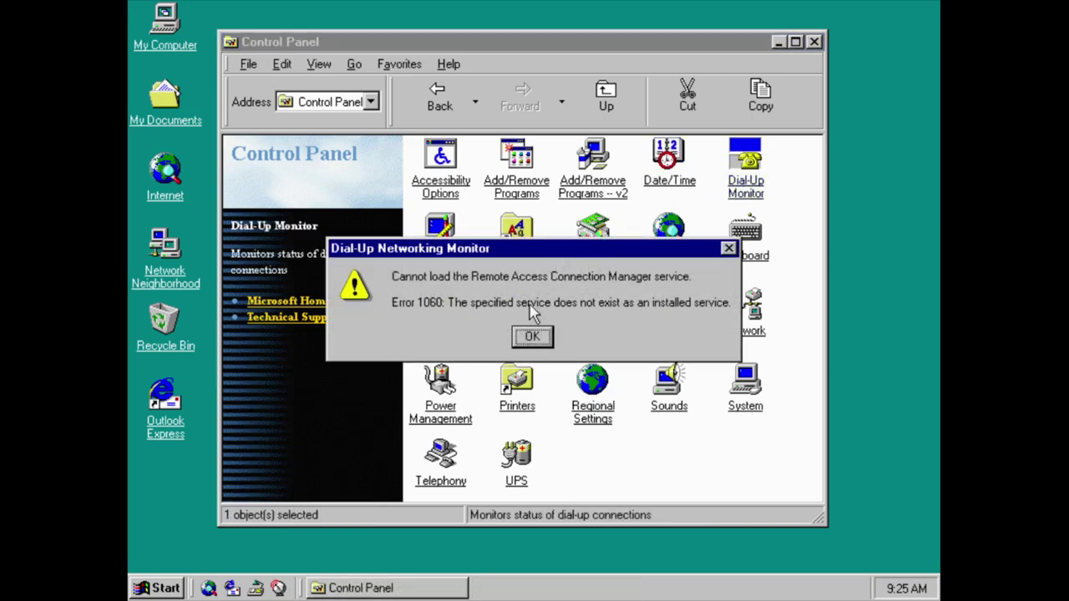
{"action": "left_click", "coordinate": [531, 335]}
Preview the desktop background patterns in the Display properties one after another through Weave, and set the pattern back to (None).
{"action": "double_click", "coordinate": [442, 238]}
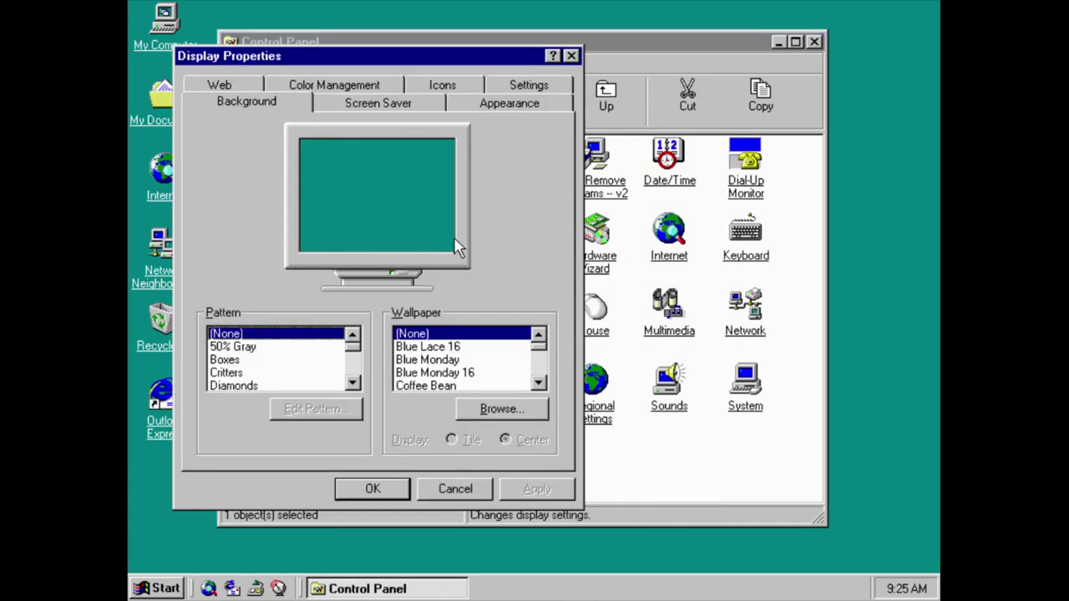
{"action": "left_click", "coordinate": [321, 348]}
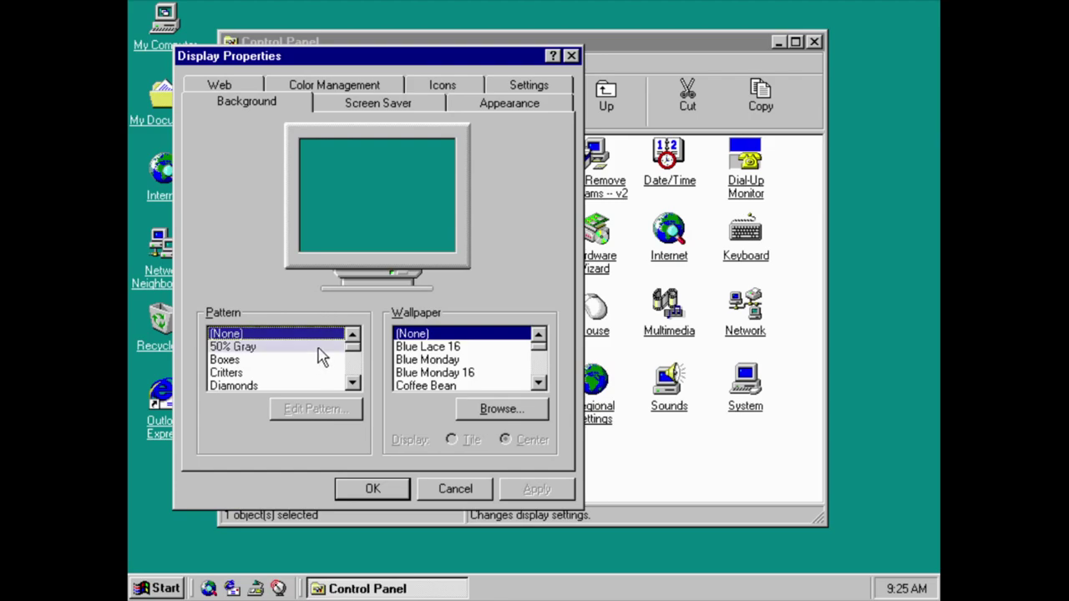
{"action": "key", "text": "Down"}
{"action": "key", "text": "Down"}
{"action": "key", "text": "Down"}
{"action": "key", "text": "Down"}
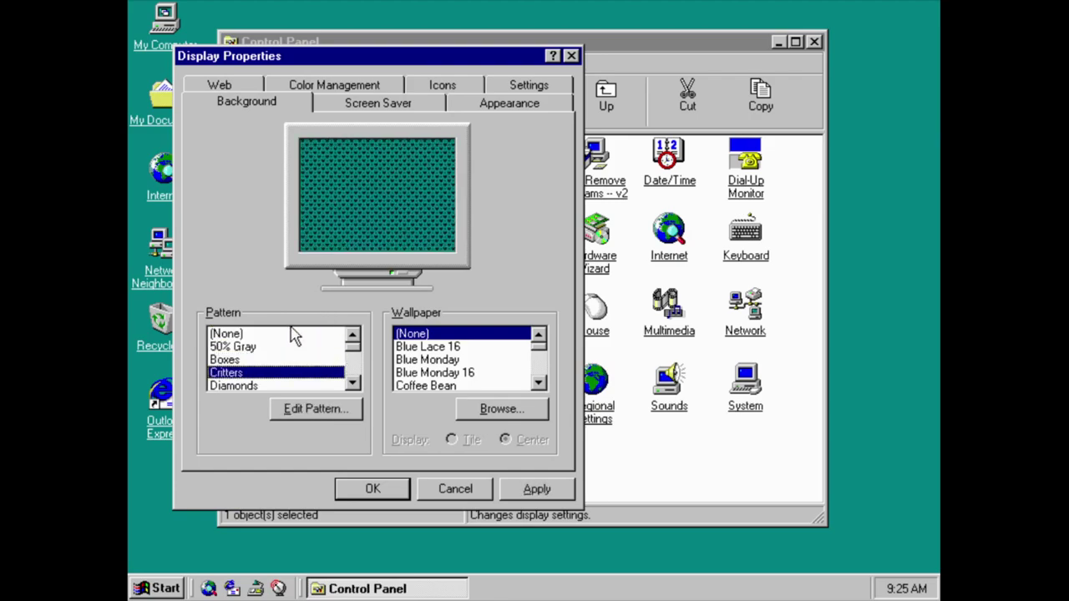
{"action": "key", "text": "Down"}
{"action": "key", "text": "Down"}
{"action": "key", "text": "Down"}
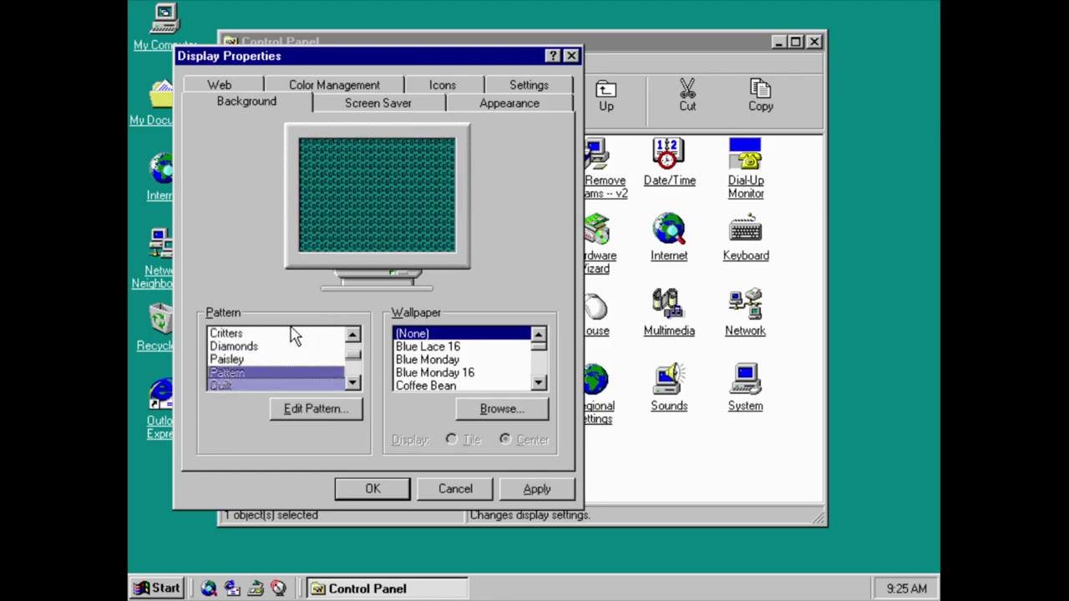
{"action": "key", "text": "Down"}
{"action": "key", "text": "Down"}
{"action": "key", "text": "Down"}
{"action": "key", "text": "Down"}
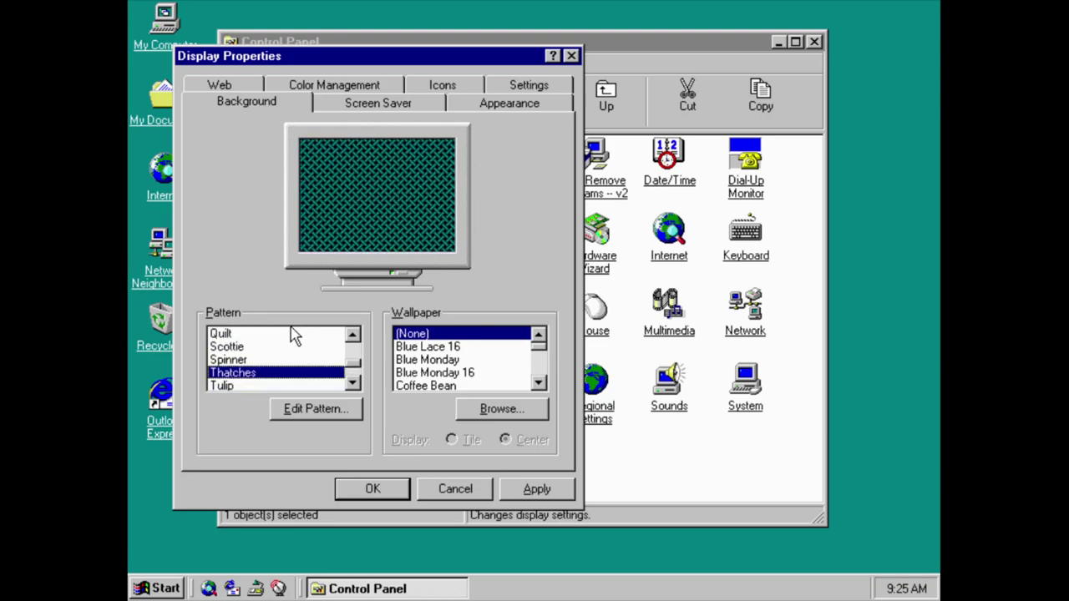
{"action": "key", "text": "Down"}
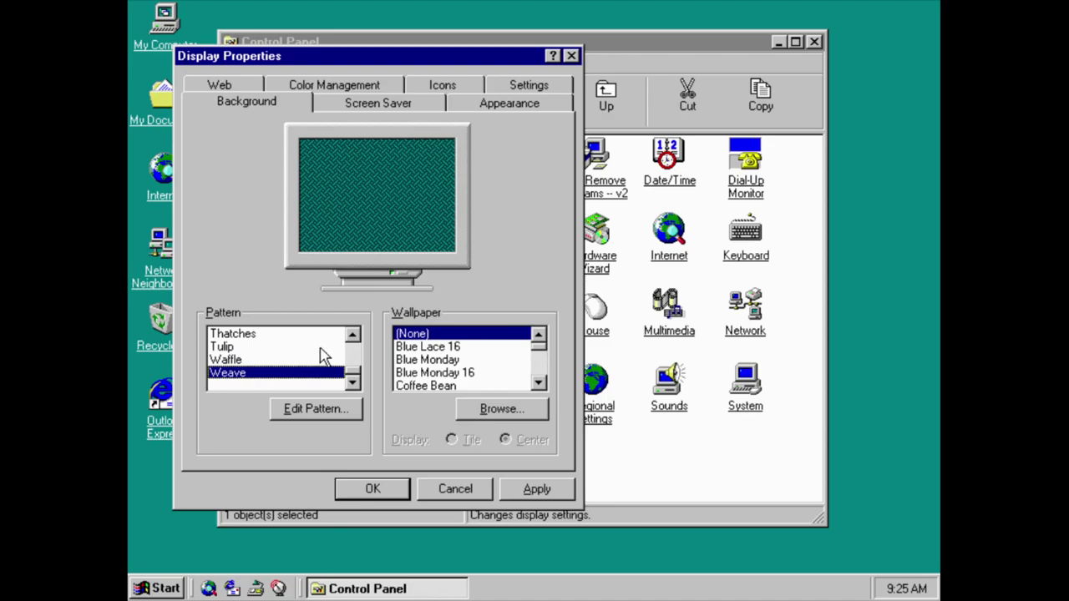
{"action": "left_click_drag", "start_coordinate": [357, 374], "coordinate": [349, 342]}
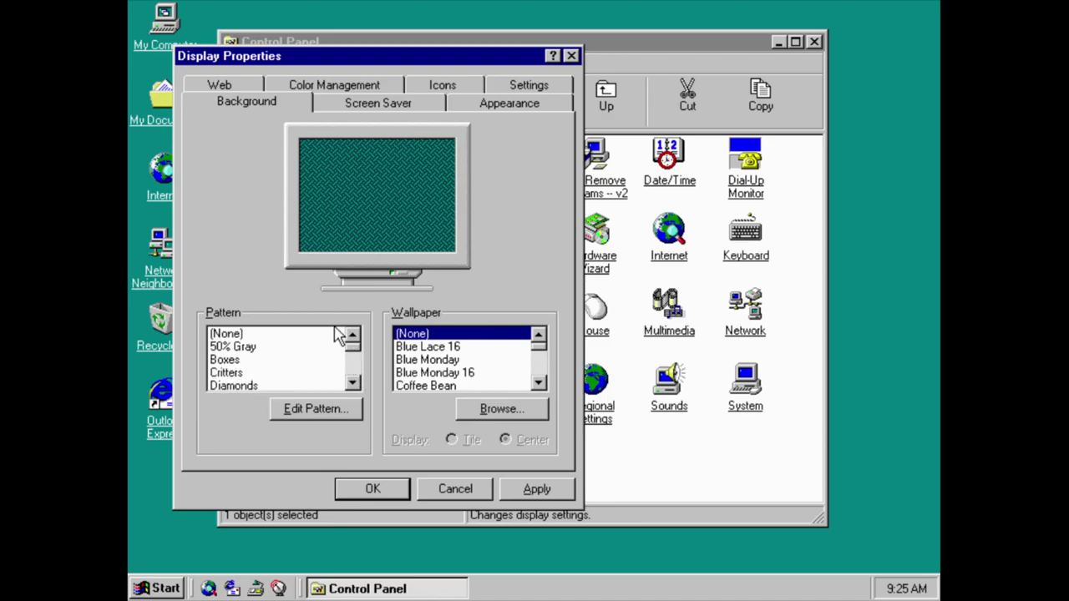
{"action": "left_click", "coordinate": [335, 334]}
Set the wallpaper display to Tile and preview the wallpapers one after another from Blue Lace 16 to Zapotec 16.
{"action": "left_click", "coordinate": [481, 347]}
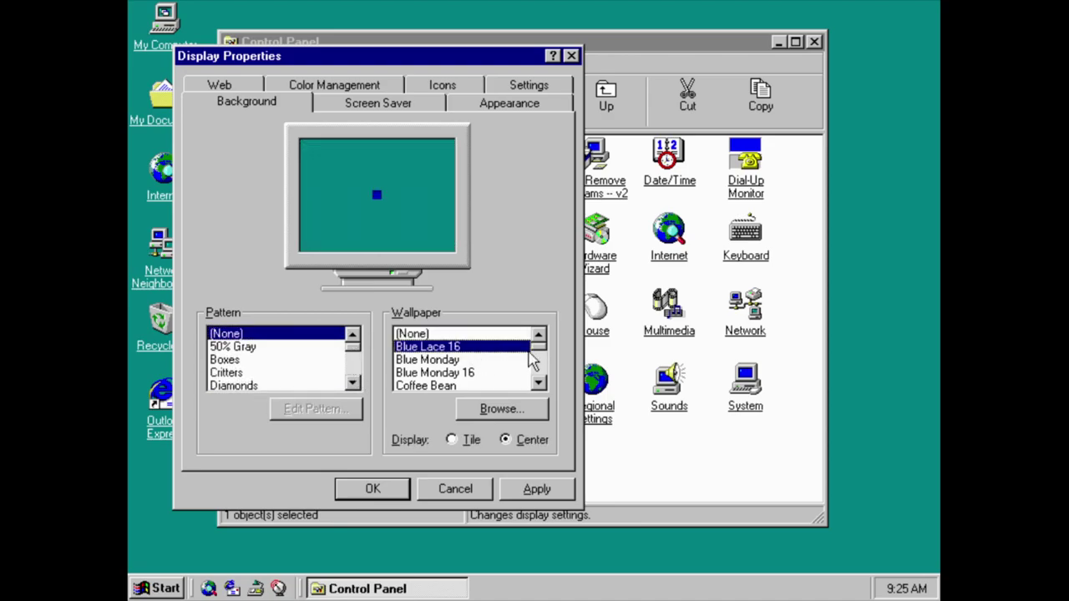
{"action": "left_click", "coordinate": [471, 441]}
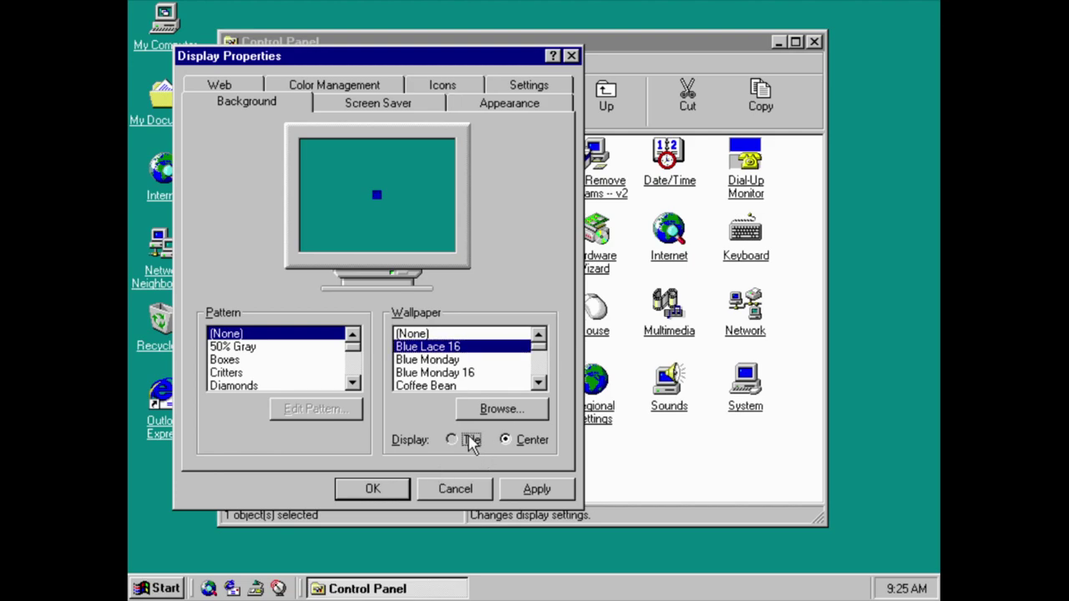
{"action": "left_click", "coordinate": [456, 359]}
{"action": "left_click", "coordinate": [456, 368]}
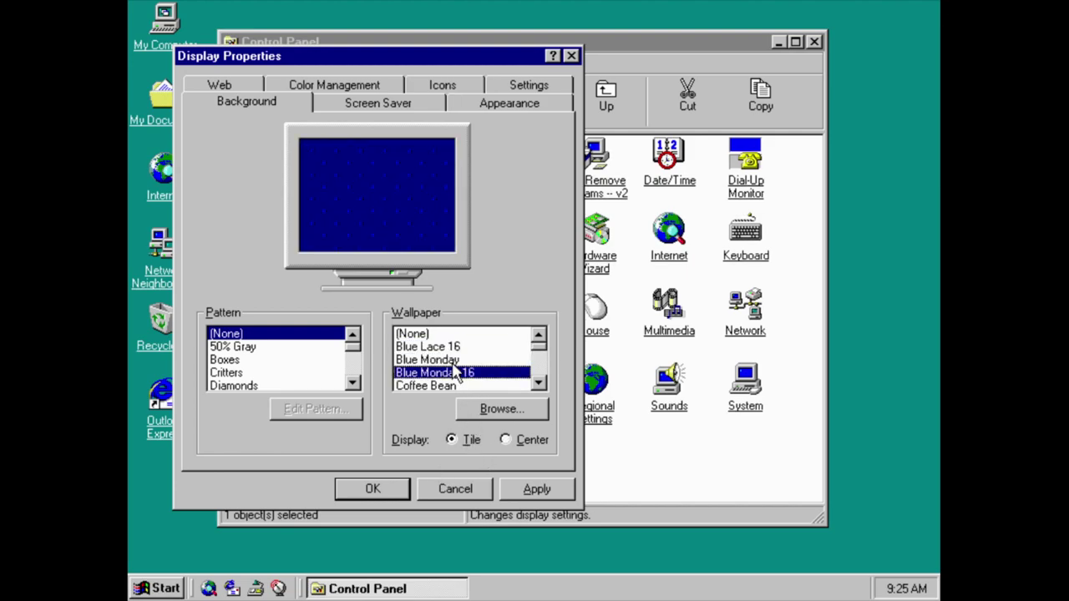
{"action": "key", "text": "Down"}
{"action": "key", "text": "Down"}
{"action": "key", "text": "Down"}
{"action": "key", "text": "Down"}
{"action": "key", "text": "Down"}
{"action": "key", "text": "Down"}
{"action": "key", "text": "Down"}
{"action": "key", "text": "Down"}
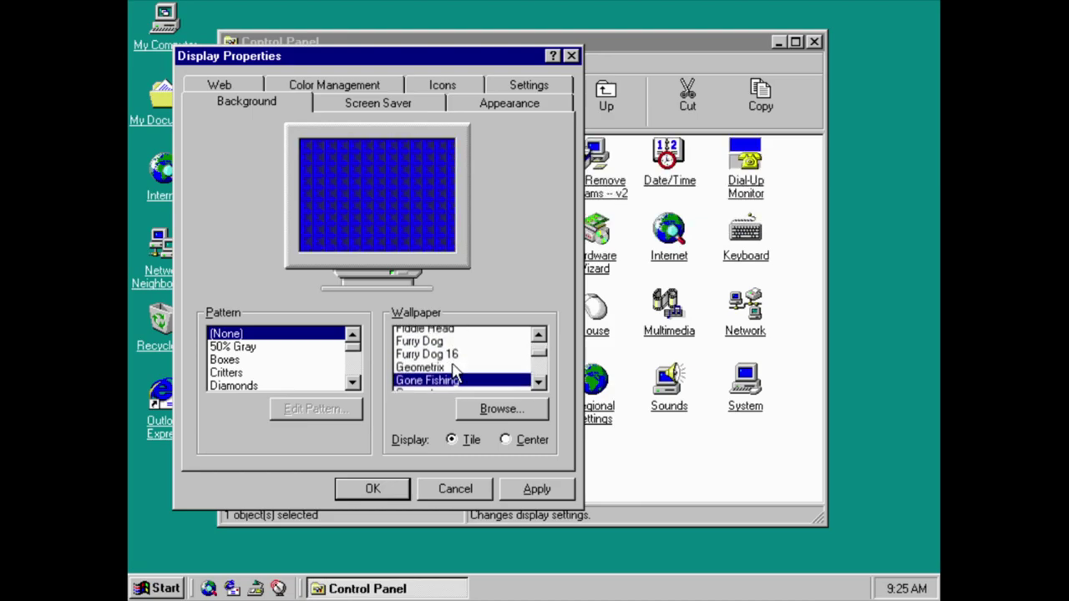
{"action": "key", "text": "Down"}
{"action": "key", "text": "Down"}
{"action": "key", "text": "Down"}
{"action": "key", "text": "Down"}
{"action": "key", "text": "Down"}
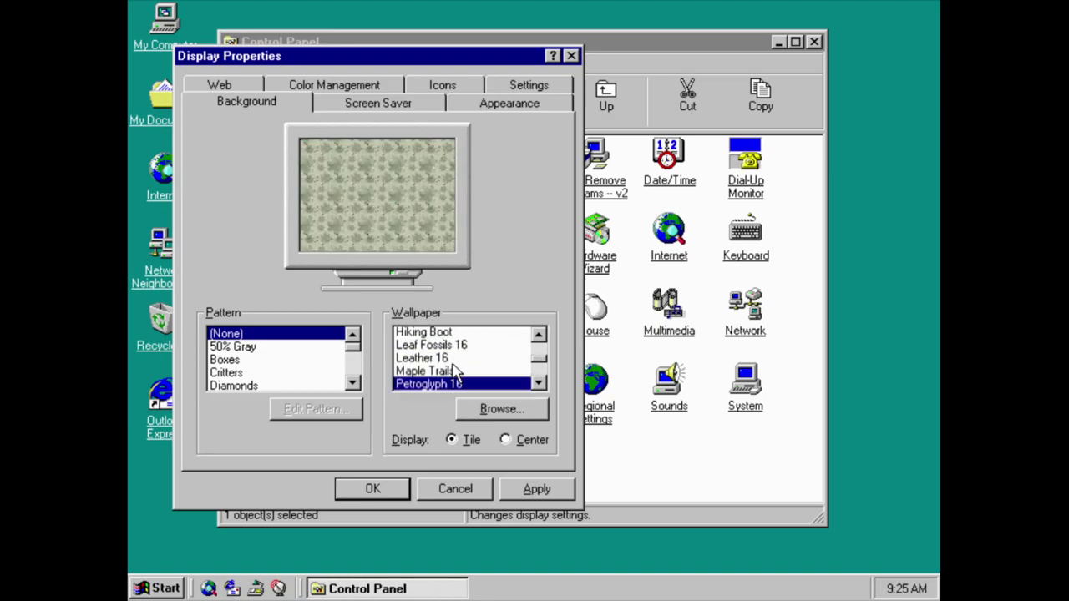
{"action": "key", "text": "Down"}
{"action": "key", "text": "Down"}
{"action": "key", "text": "Down"}
{"action": "key", "text": "Down"}
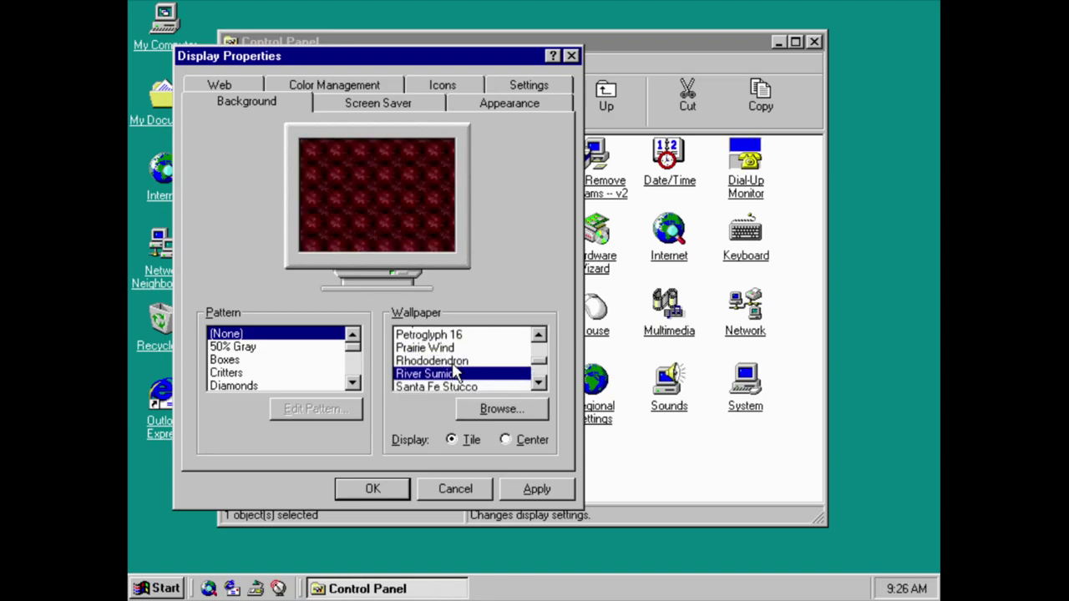
{"action": "key", "text": "Down"}
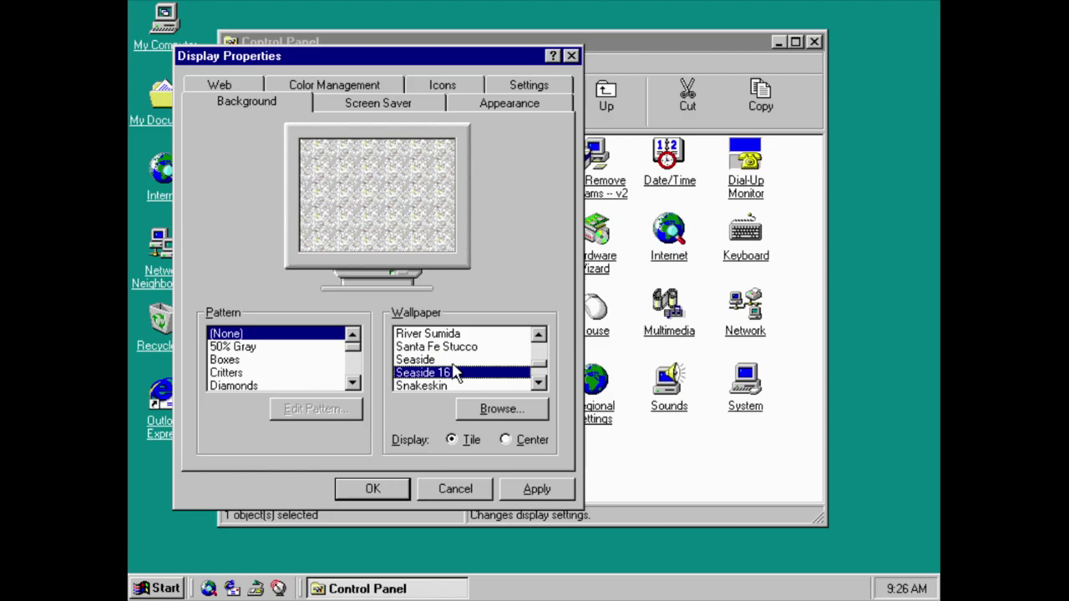
{"action": "key", "text": "Down"}
{"action": "key", "text": "Down"}
{"action": "key", "text": "Down"}
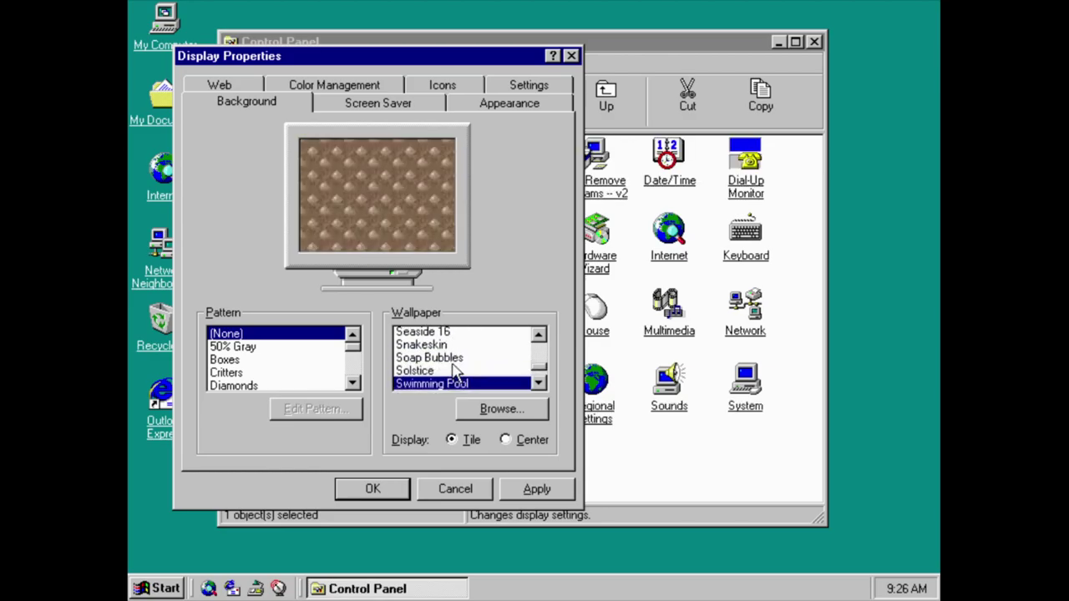
{"action": "key", "text": "Down"}
{"action": "key", "text": "Down"}
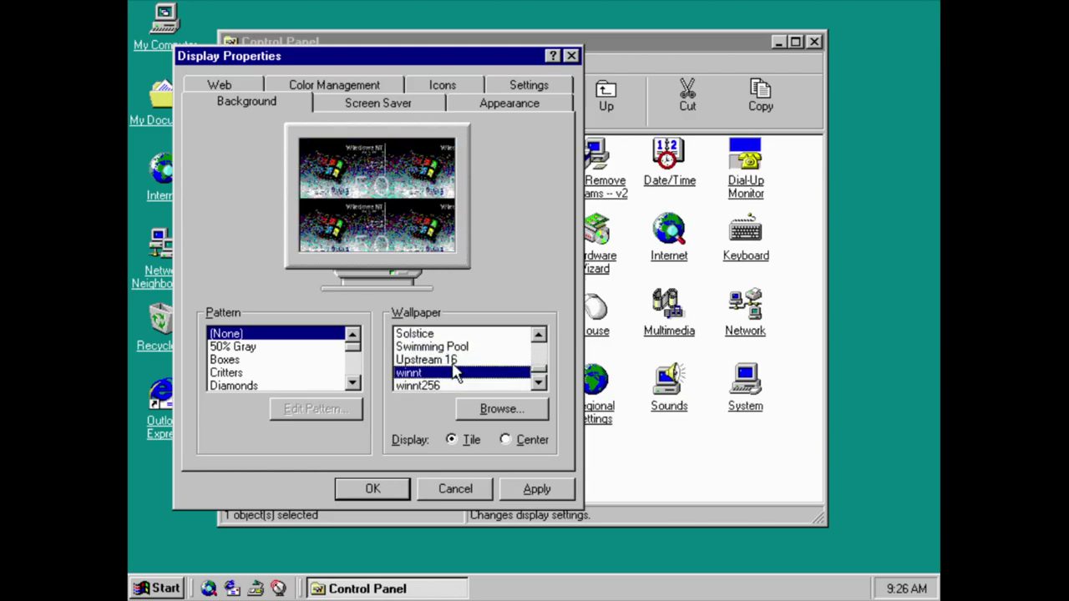
{"action": "key", "text": "Down"}
{"action": "key", "text": "Down"}
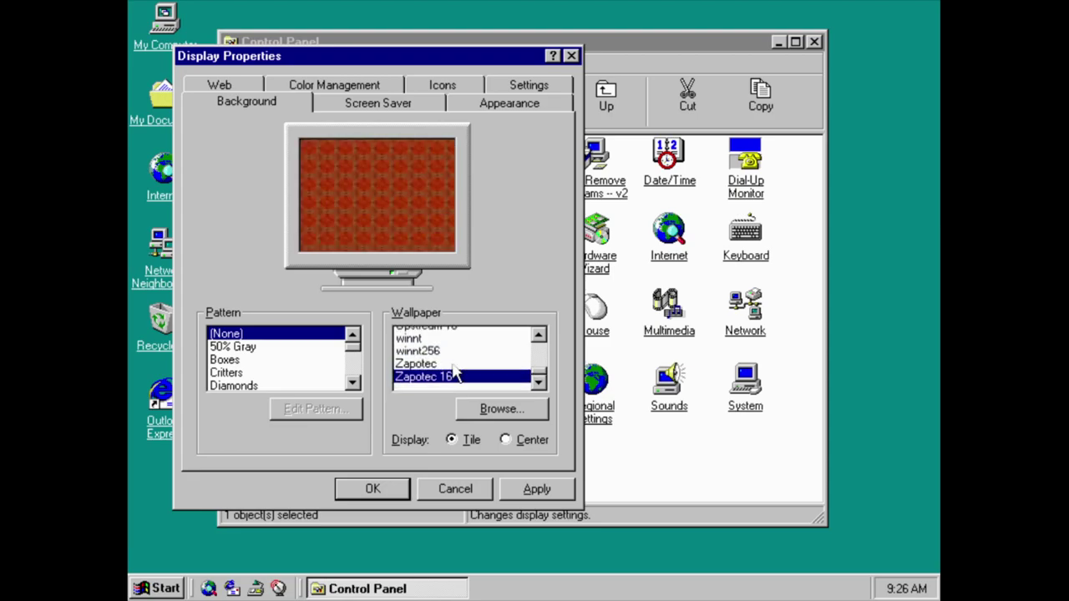
Set the wallpaper selection back to (None).
{"action": "left_click", "coordinate": [538, 335]}
{"action": "left_click", "coordinate": [538, 335]}
{"action": "left_click", "coordinate": [539, 335]}
{"action": "left_click", "coordinate": [539, 335]}
{"action": "left_click", "coordinate": [539, 334]}
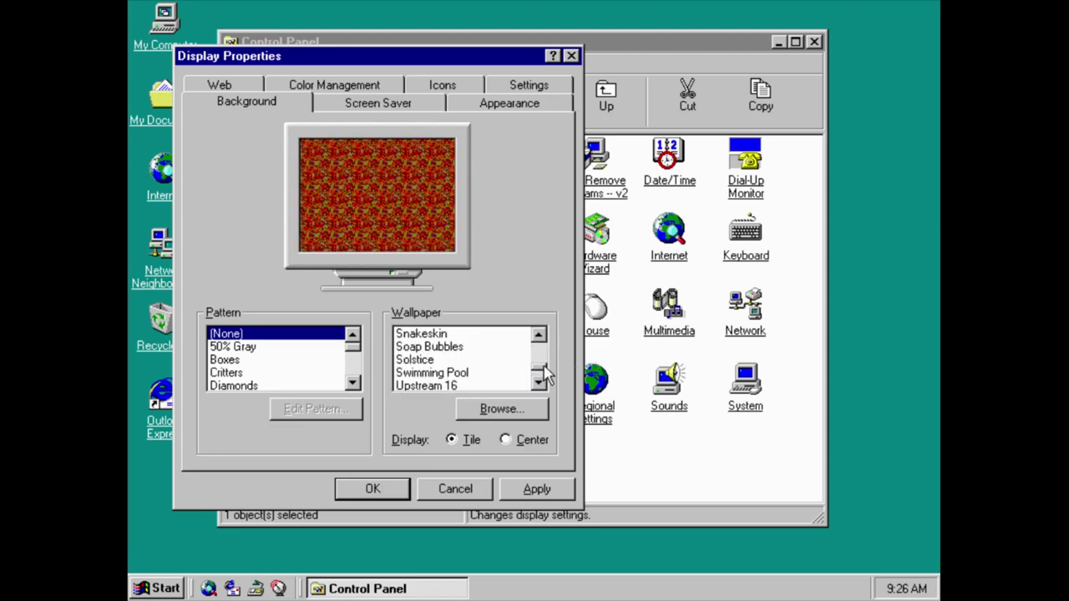
{"action": "left_click_drag", "start_coordinate": [542, 365], "coordinate": [541, 341]}
{"action": "left_click", "coordinate": [515, 336]}
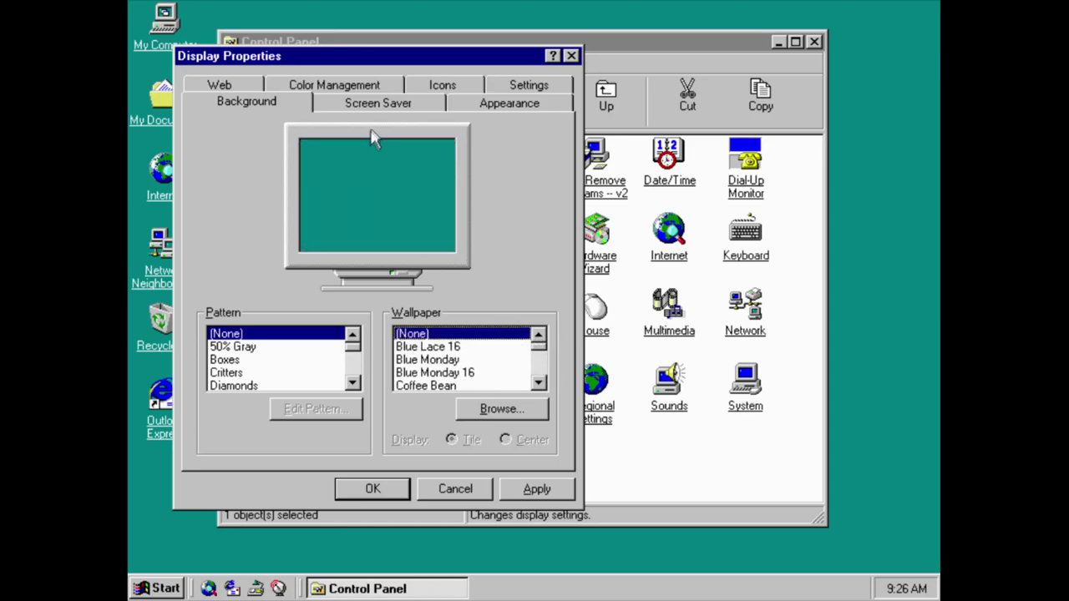
Preview the screen savers in the Display properties one after another from 3D FlowerBox (OpenGL) to Mystify.
{"action": "left_click", "coordinate": [377, 105]}
{"action": "left_click", "coordinate": [341, 330]}
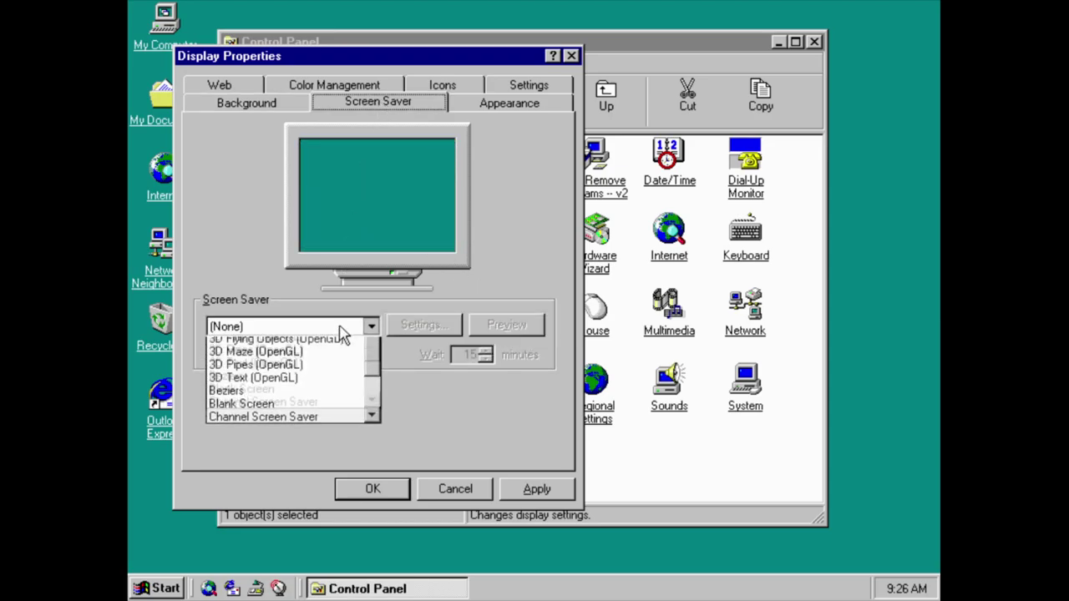
{"action": "key", "text": "Down"}
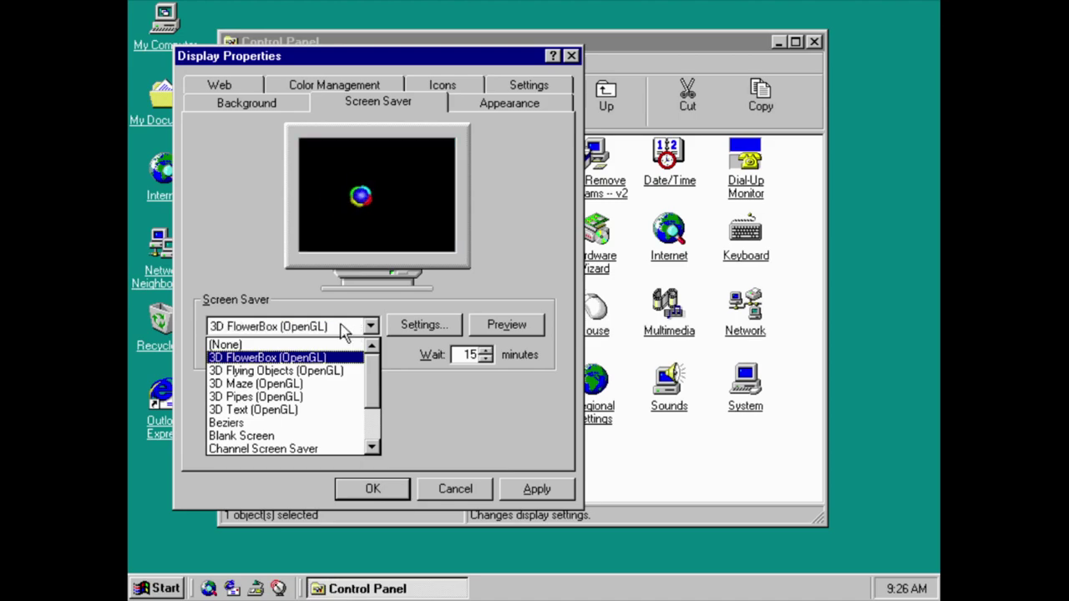
{"action": "key", "text": "Down"}
{"action": "key", "text": "Down"}
{"action": "key", "text": "Down"}
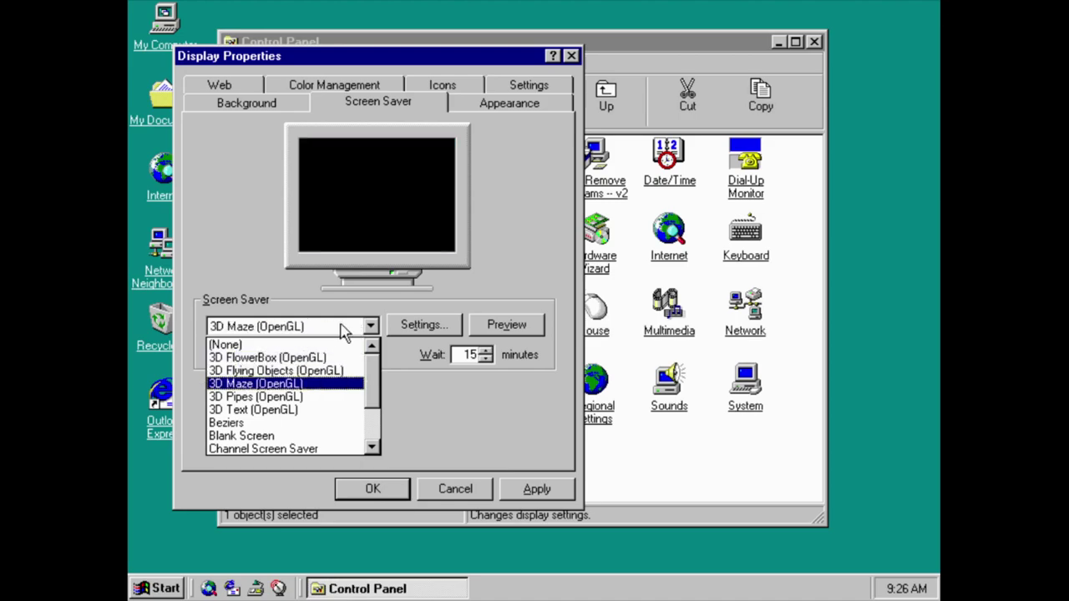
{"action": "key", "text": "Down"}
{"action": "key", "text": "Down"}
{"action": "key", "text": "Down"}
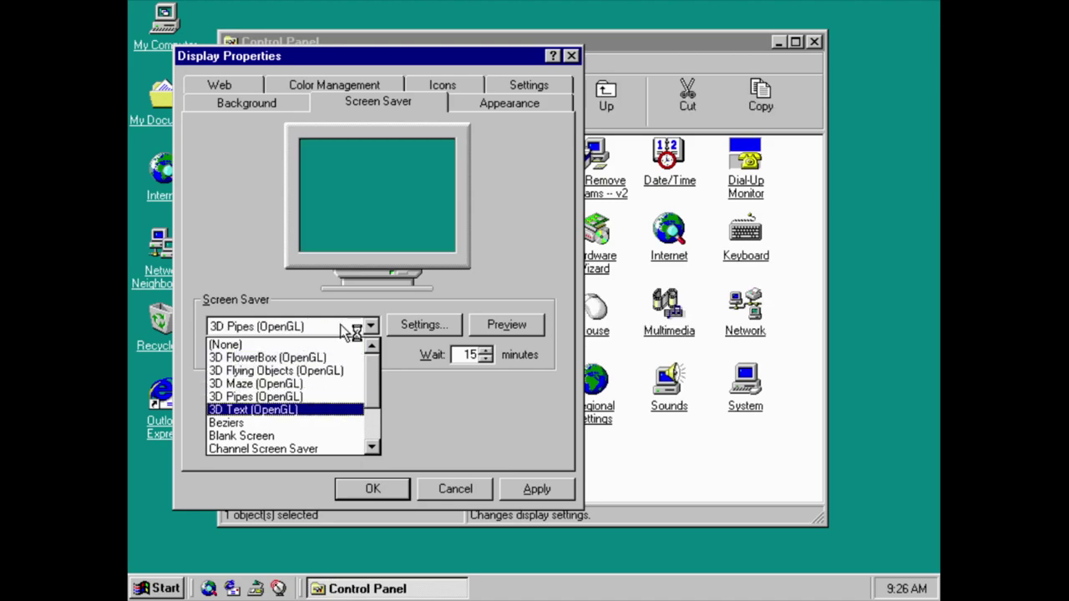
{"action": "key", "text": "Down"}
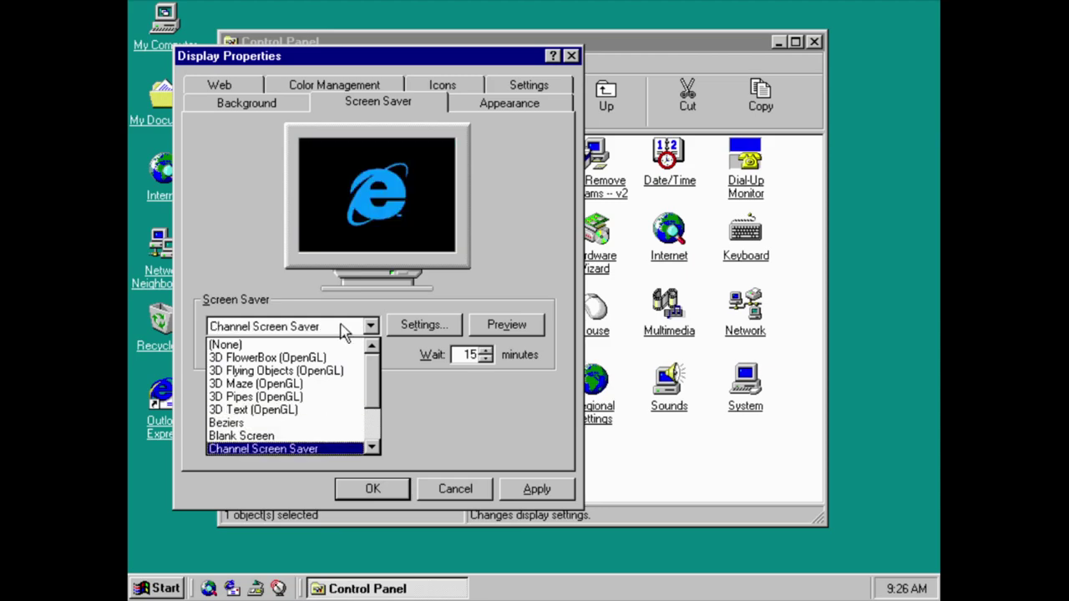
{"action": "key", "text": "Up"}
{"action": "key", "text": "Down"}
{"action": "key", "text": "Down"}
{"action": "key", "text": "Down"}
{"action": "key", "text": "Down"}
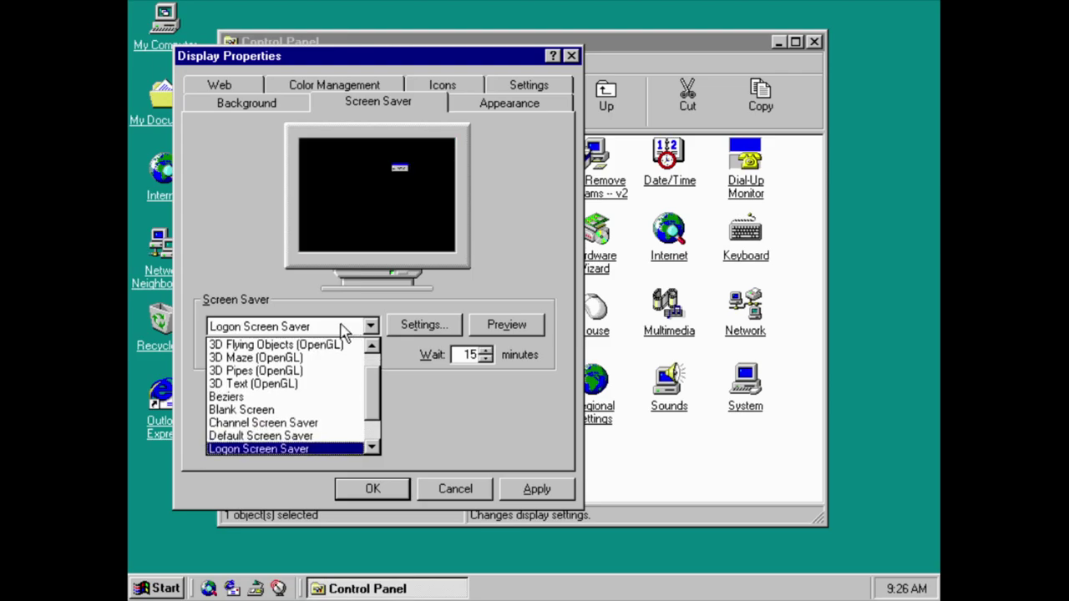
{"action": "key", "text": "Down"}
{"action": "key", "text": "Down"}
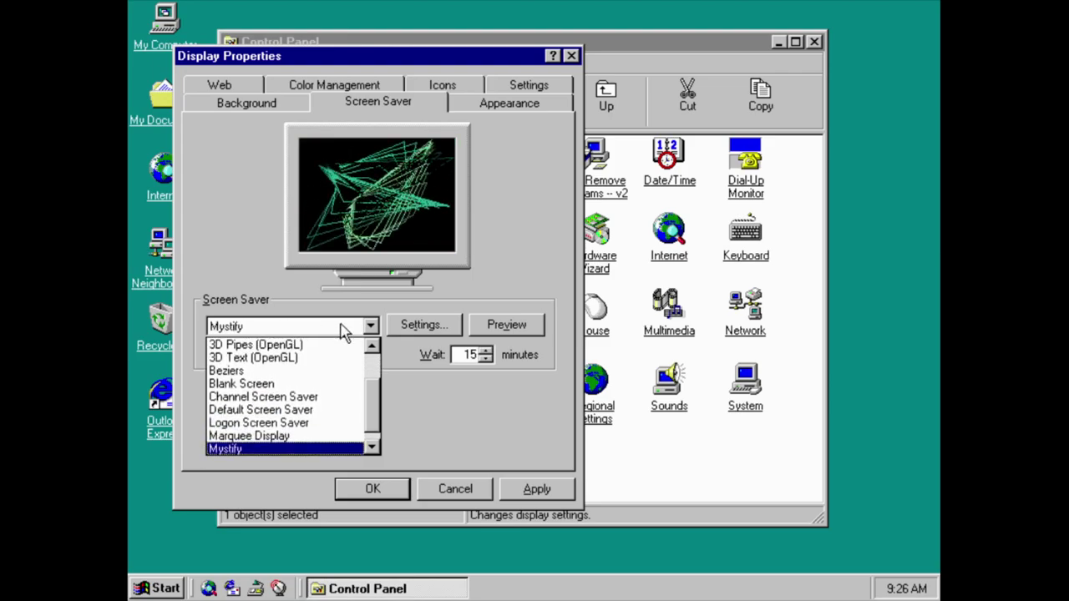
Preview the 3D FlowerBox (OpenGL) screen saver at full screen and set the screen saver back to (None).
{"action": "key", "text": "Up"}
{"action": "key", "text": "Up"}
{"action": "key", "text": "Up"}
{"action": "key", "text": "Up"}
{"action": "key", "text": "Up"}
{"action": "key", "text": "Up"}
{"action": "key", "text": "Up"}
{"action": "key", "text": "Up"}
{"action": "key", "text": "Up"}
{"action": "key", "text": "Up"}
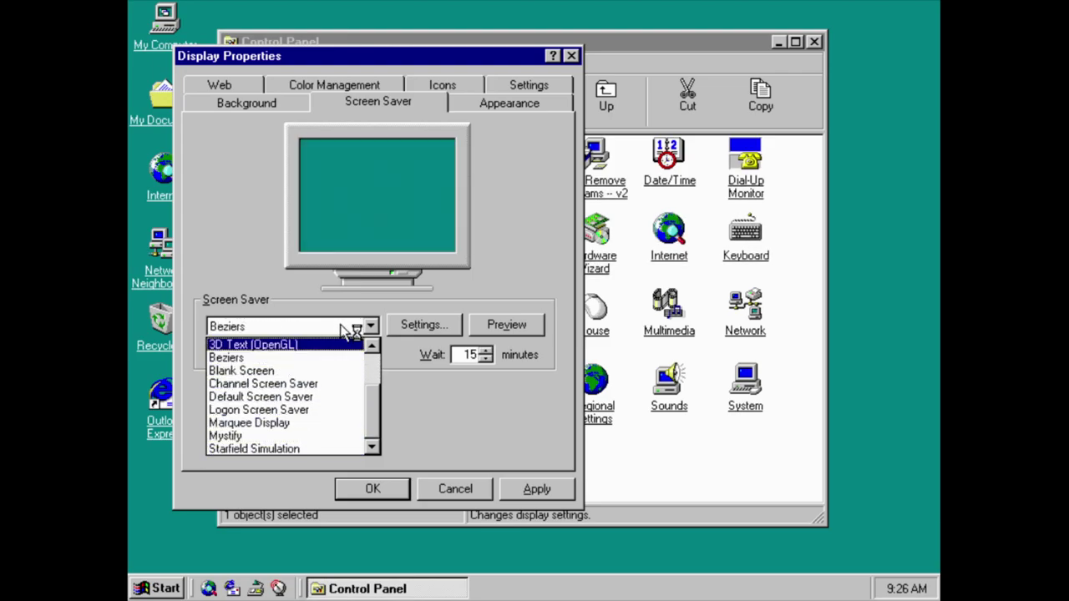
{"action": "key", "text": "Up"}
{"action": "key", "text": "Up"}
{"action": "key", "text": "Up"}
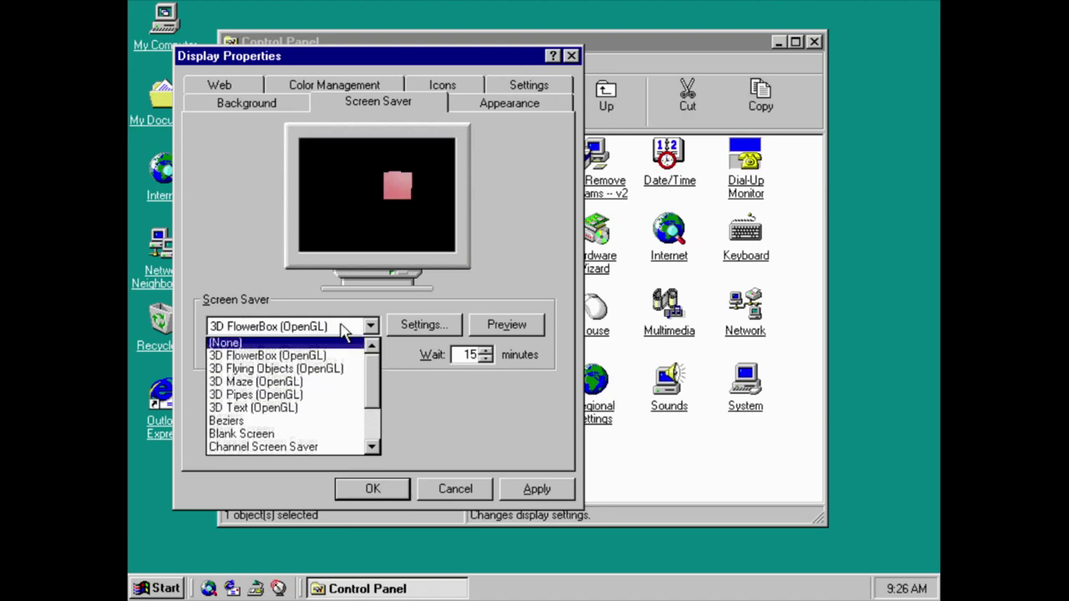
{"action": "key", "text": "Down"}
{"action": "left_click", "coordinate": [517, 328]}
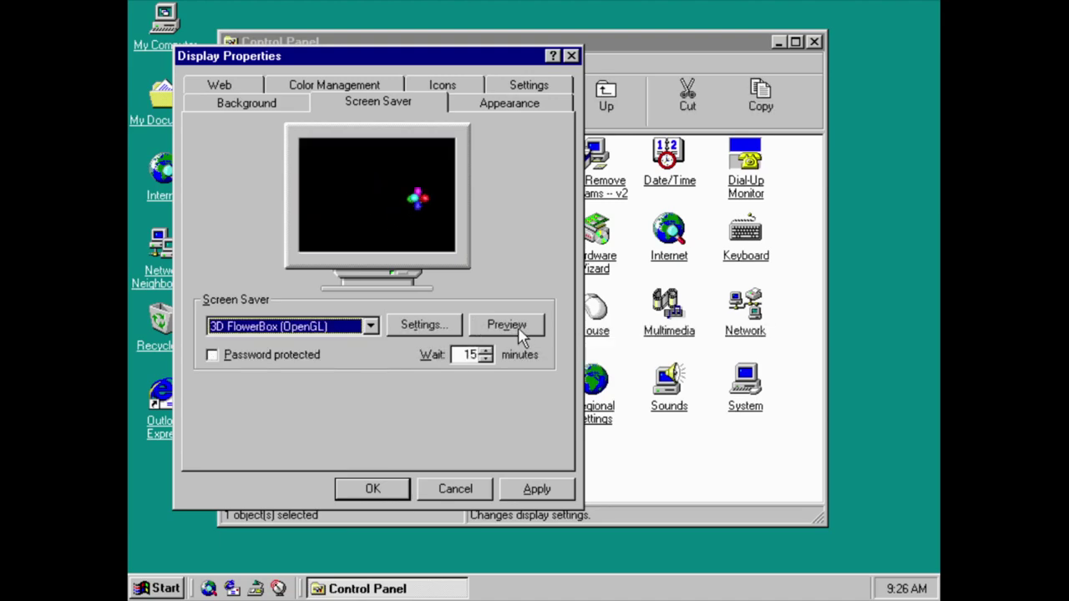
{"action": "left_click", "coordinate": [518, 327]}
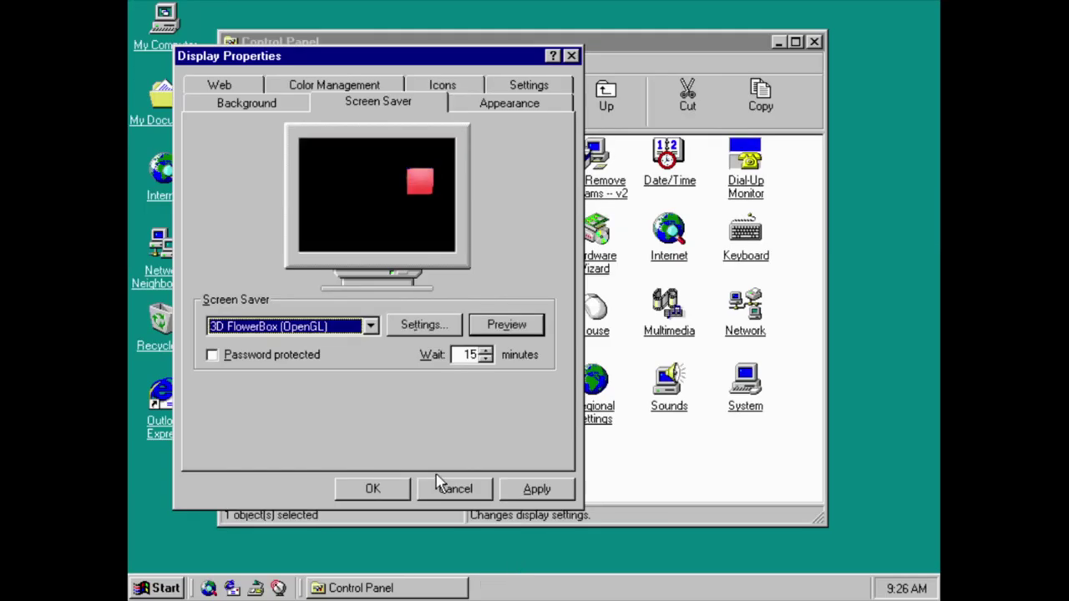
{"action": "left_click", "coordinate": [341, 330]}
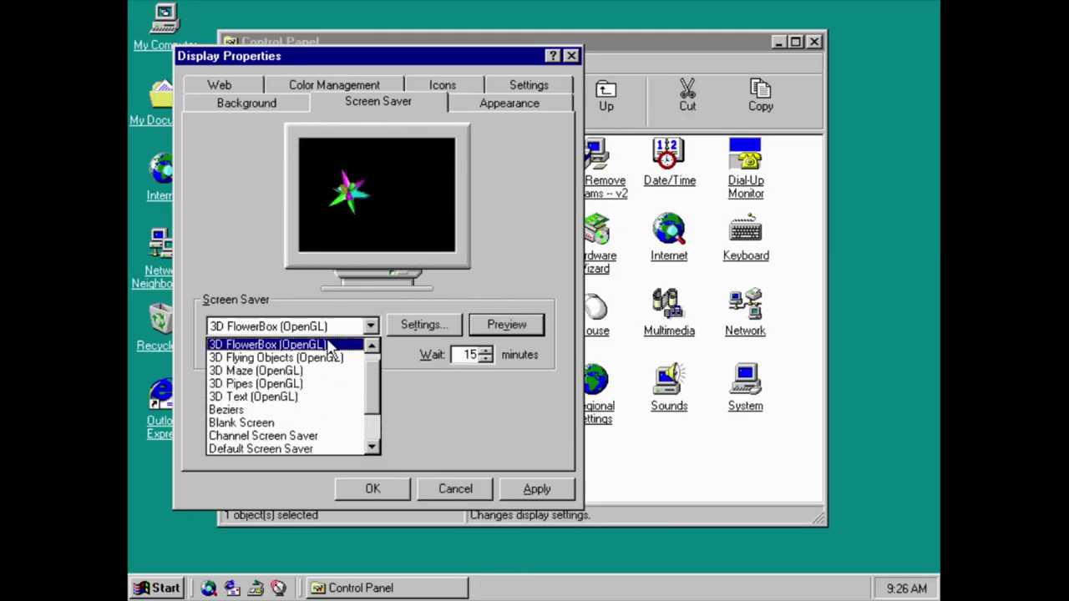
{"action": "left_click", "coordinate": [372, 348]}
{"action": "left_click", "coordinate": [351, 345]}
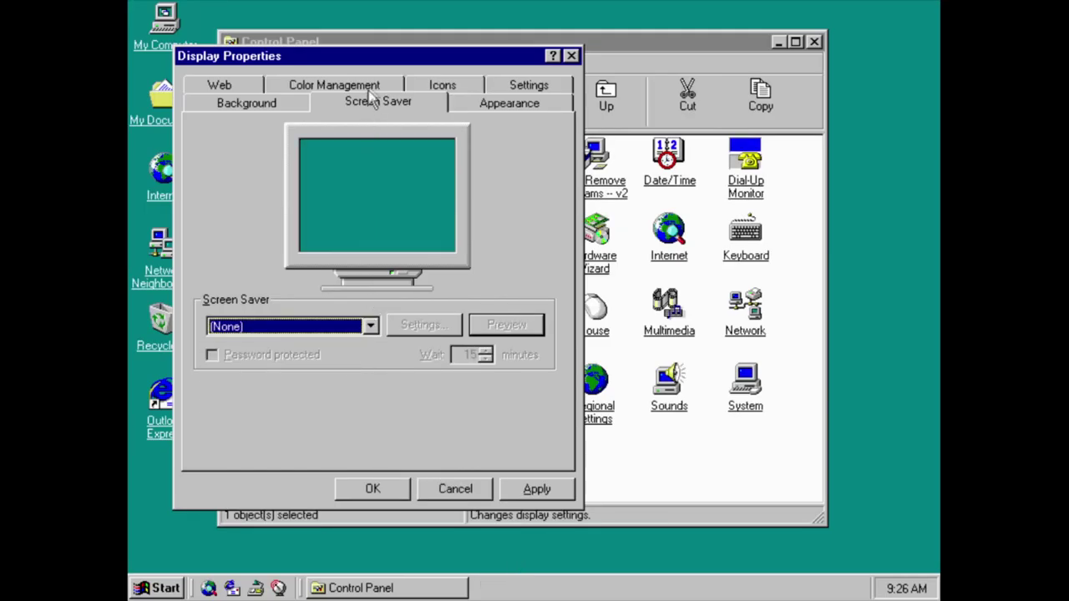
Preview the appearance color schemes one after another, ending with Windows Standard (large).
{"action": "left_click", "coordinate": [509, 102]}
{"action": "left_click", "coordinate": [339, 353]}
{"action": "left_click", "coordinate": [339, 354]}
{"action": "key", "text": "Down"}
{"action": "key", "text": "Down"}
{"action": "key", "text": "Down"}
{"action": "key", "text": "Down"}
{"action": "key", "text": "Down"}
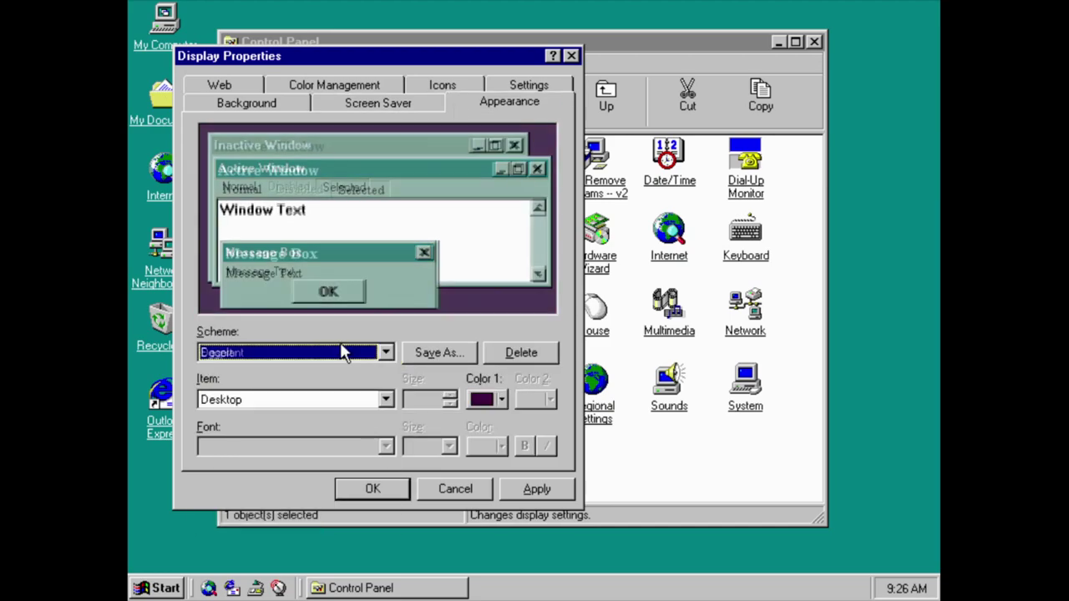
{"action": "key", "text": "Down"}
{"action": "key", "text": "Down"}
{"action": "key", "text": "Down"}
{"action": "key", "text": "Down"}
{"action": "key", "text": "Down"}
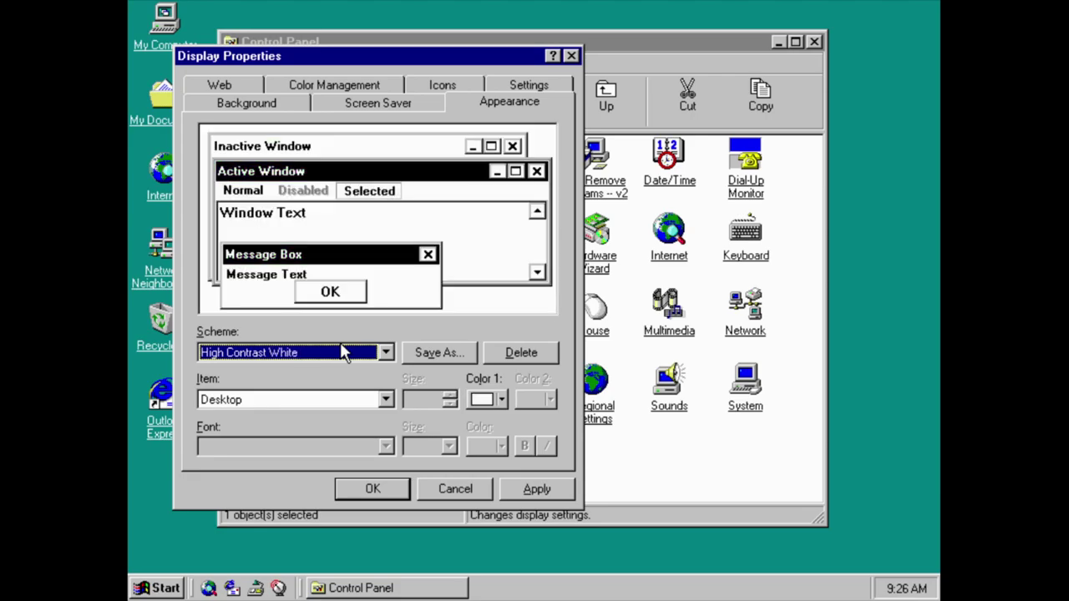
{"action": "key", "text": "Down"}
{"action": "key", "text": "Down"}
{"action": "key", "text": "Down"}
{"action": "key", "text": "Down"}
{"action": "key", "text": "Down"}
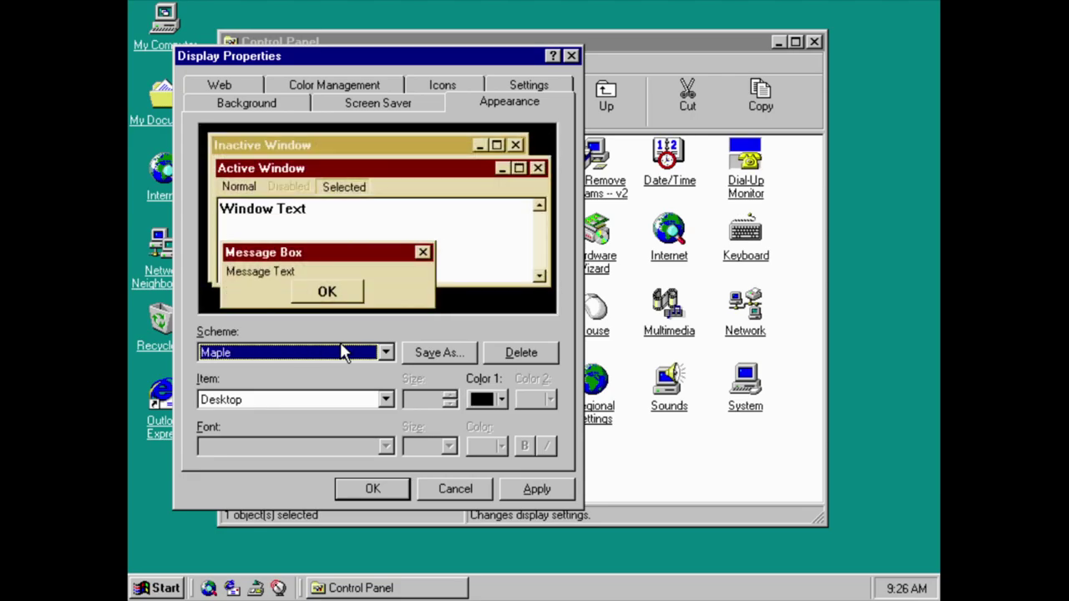
{"action": "key", "text": "Down"}
{"action": "key", "text": "Down"}
{"action": "key", "text": "Down"}
{"action": "key", "text": "Down"}
{"action": "key", "text": "Down"}
{"action": "key", "text": "Down"}
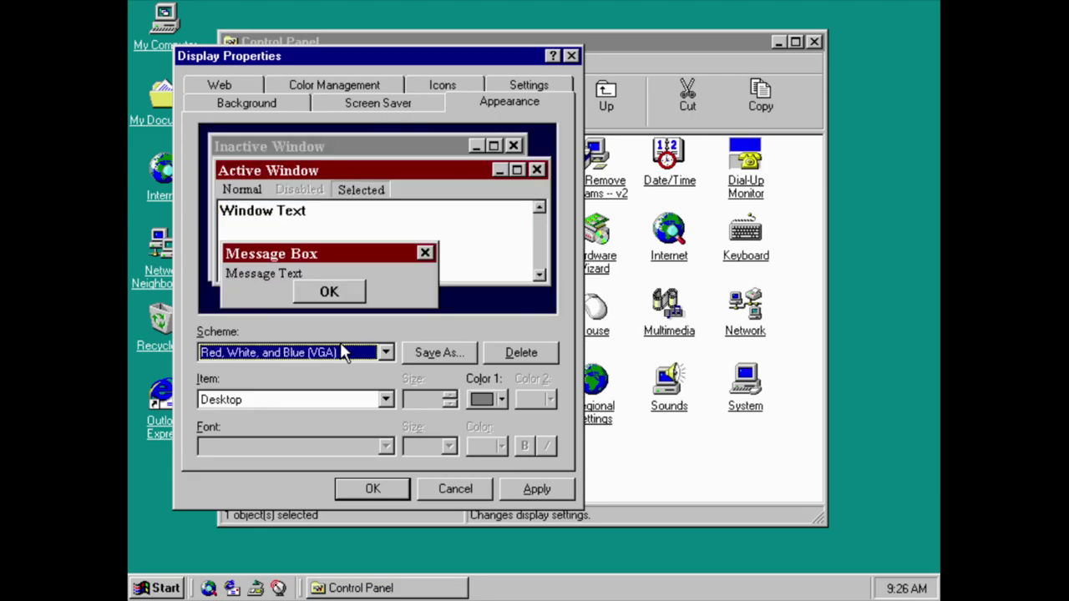
{"action": "key", "text": "Down"}
{"action": "key", "text": "Down"}
{"action": "key", "text": "Down"}
{"action": "key", "text": "Down"}
{"action": "key", "text": "Down"}
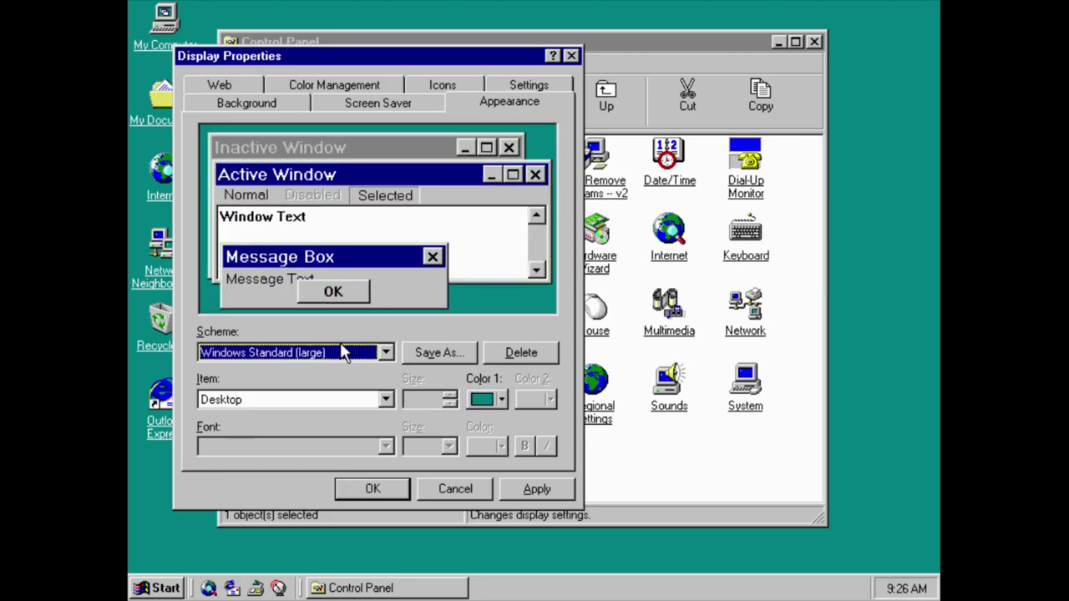
Check the display mode settings, and browse the alternative icons for My Computer in Explorer.exe without changing the icon.
{"action": "left_click", "coordinate": [506, 86]}
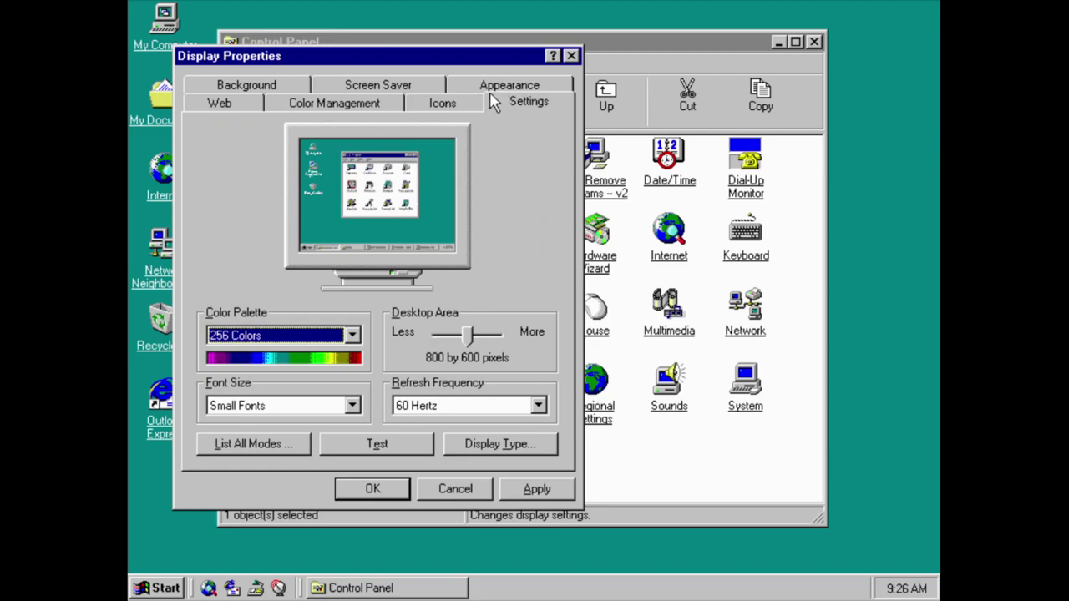
{"action": "left_click", "coordinate": [482, 98]}
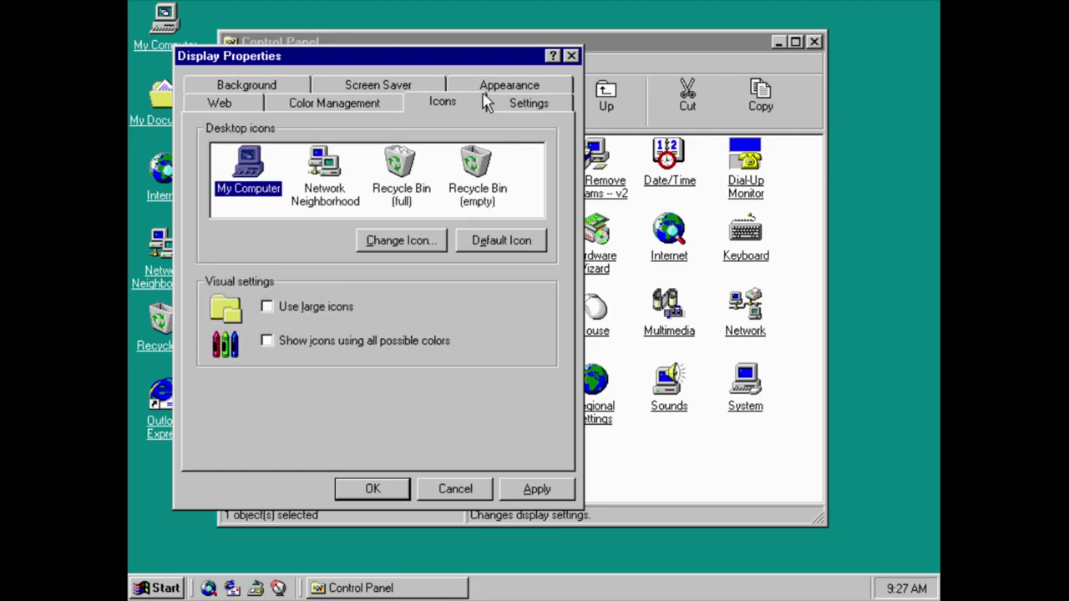
{"action": "left_click", "coordinate": [409, 247]}
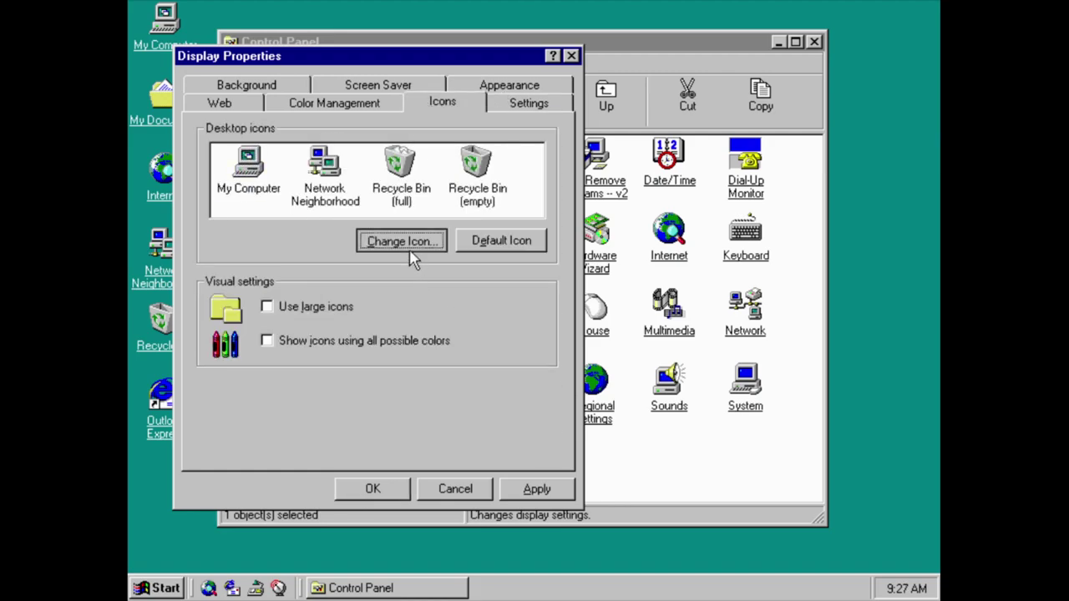
{"action": "left_click_drag", "start_coordinate": [360, 250], "coordinate": [492, 252]}
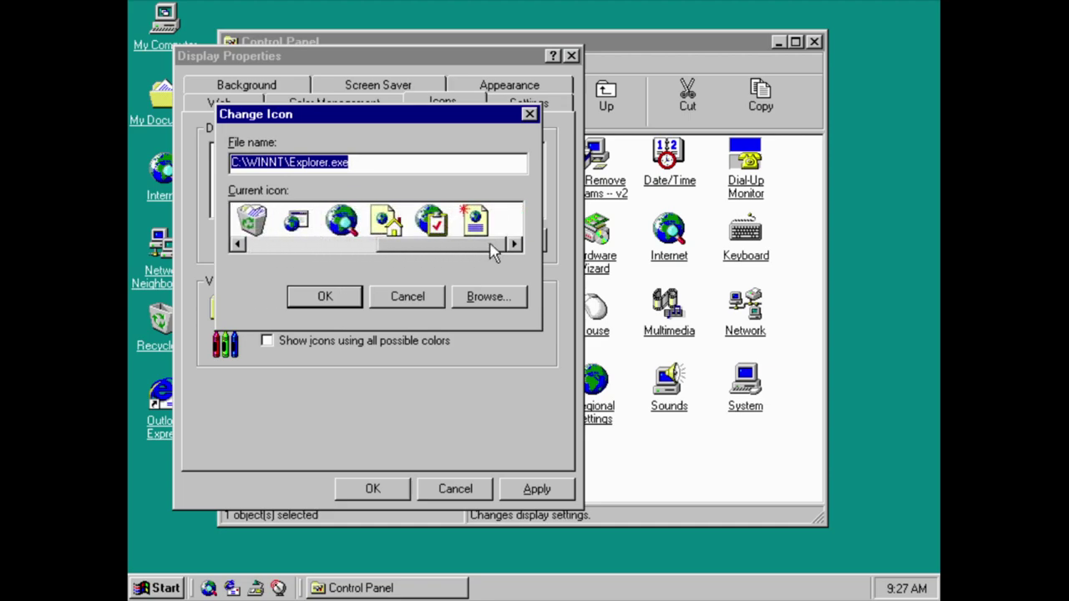
{"action": "left_click", "coordinate": [418, 297]}
Browse the alternative icons in shell32.dll for the Network Neighborhood desktop icon and cancel.
{"action": "left_click", "coordinate": [330, 210]}
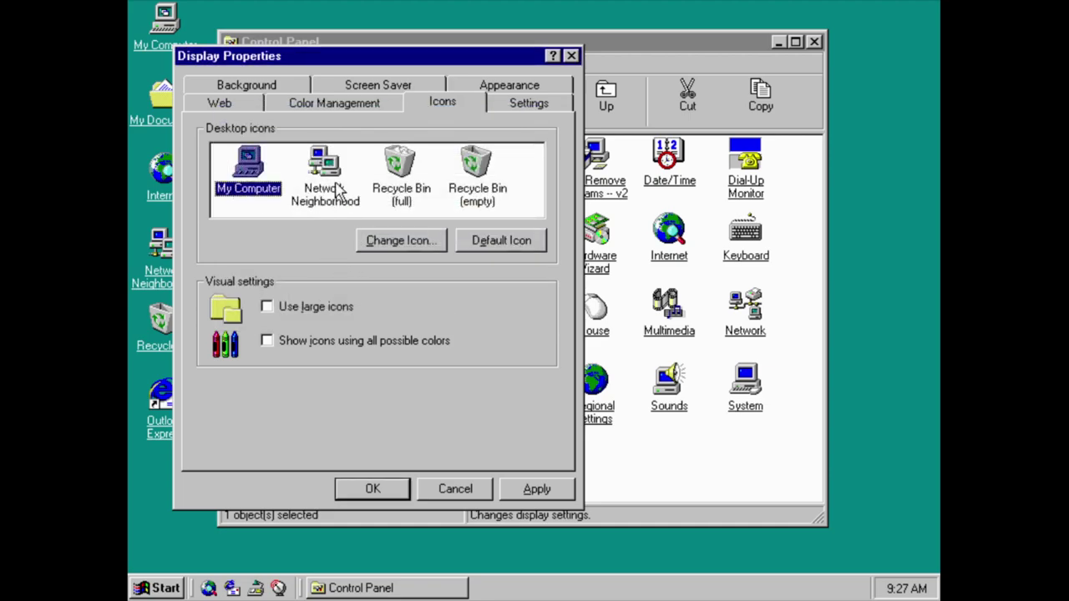
{"action": "left_click", "coordinate": [409, 237]}
{"action": "left_click_drag", "start_coordinate": [351, 252], "coordinate": [477, 254]}
{"action": "left_click", "coordinate": [385, 296]}
{"action": "left_click", "coordinate": [336, 199]}
{"action": "left_click", "coordinate": [401, 241]}
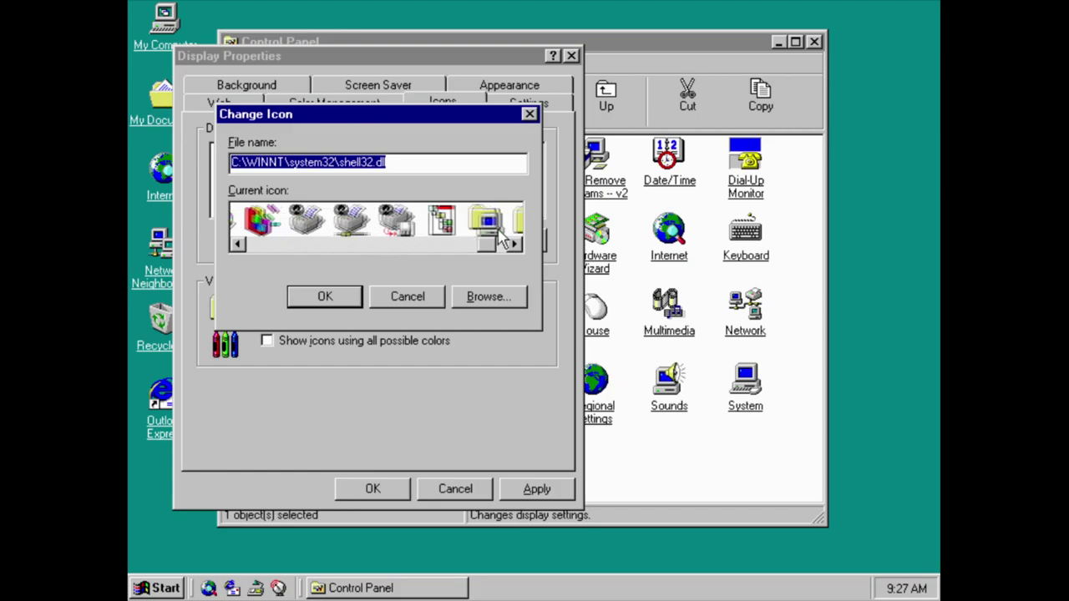
{"action": "left_click", "coordinate": [429, 299]}
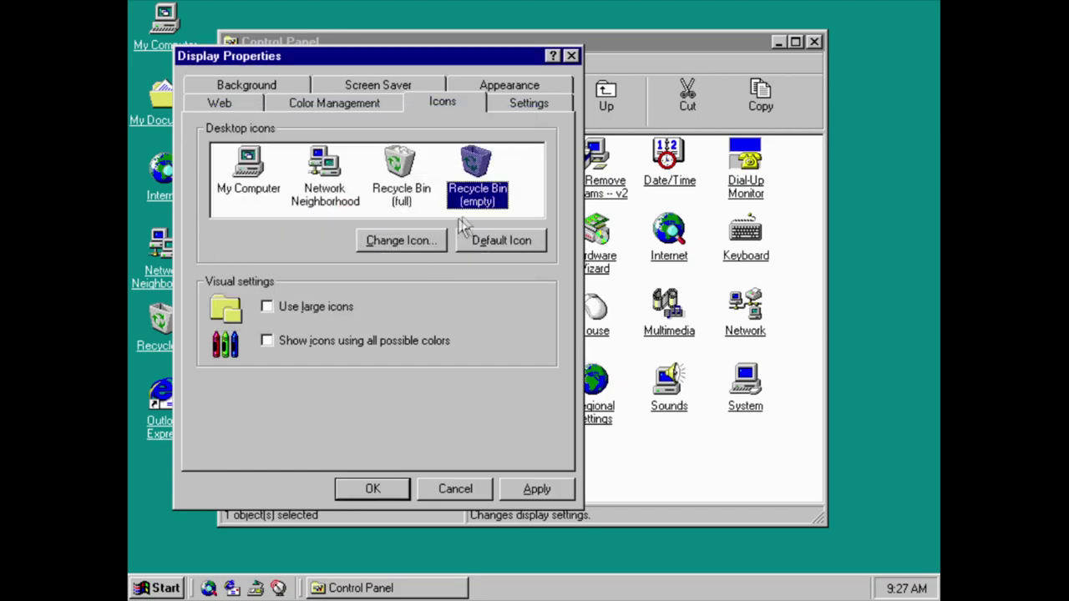
Browse the alternative icons for the full and the empty Recycle Bin, cancelling the icon choice each time.
{"action": "left_click", "coordinate": [407, 192]}
{"action": "left_click", "coordinate": [414, 241]}
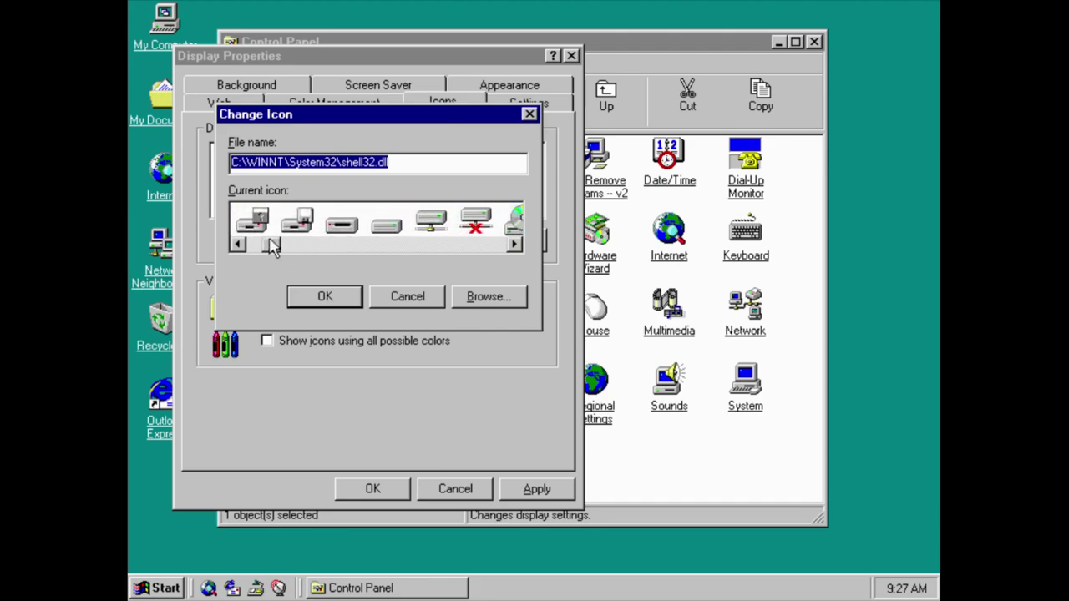
{"action": "left_click_drag", "start_coordinate": [370, 240], "coordinate": [234, 242]}
{"action": "left_click", "coordinate": [422, 303]}
{"action": "left_click", "coordinate": [493, 197]}
{"action": "left_click", "coordinate": [506, 242]}
{"action": "left_click", "coordinate": [415, 242]}
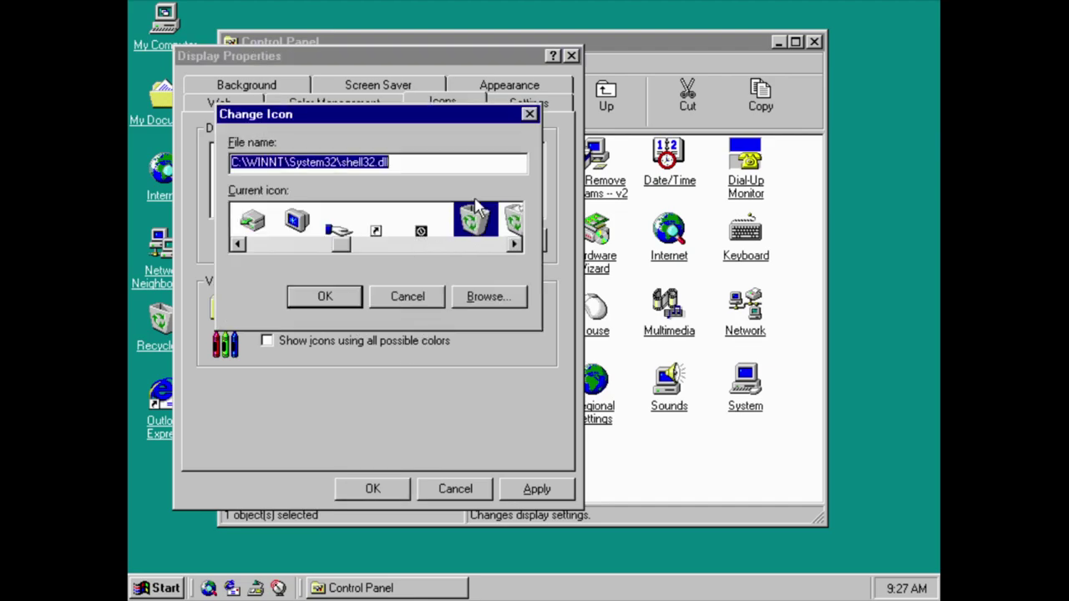
{"action": "left_click", "coordinate": [399, 306]}
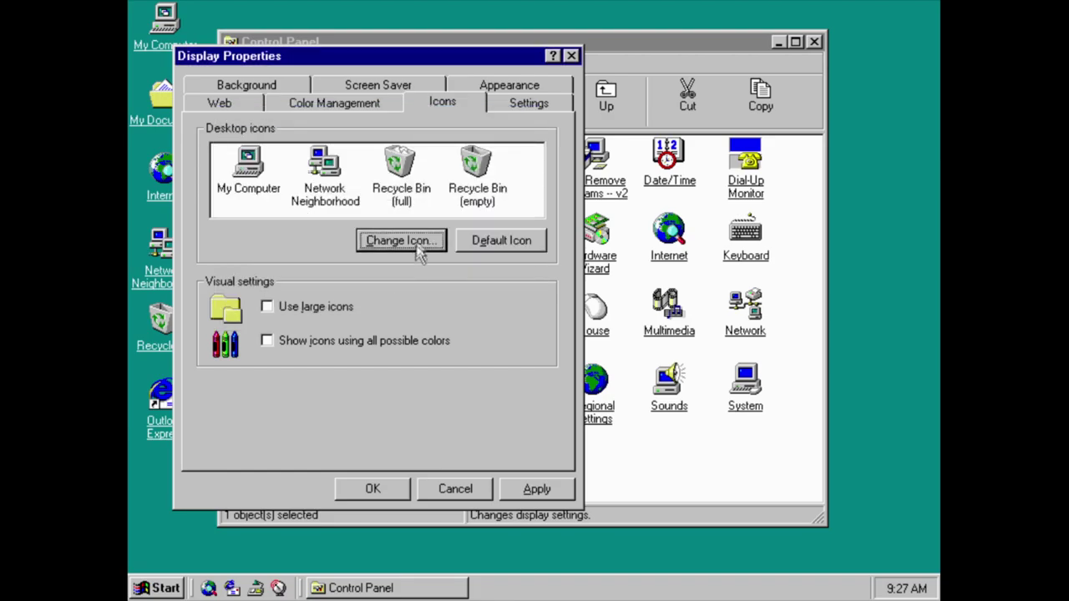
Check the monitor's Color Management settings, and open the selection for adding a color profile and cancel it.
{"action": "left_click", "coordinate": [323, 115]}
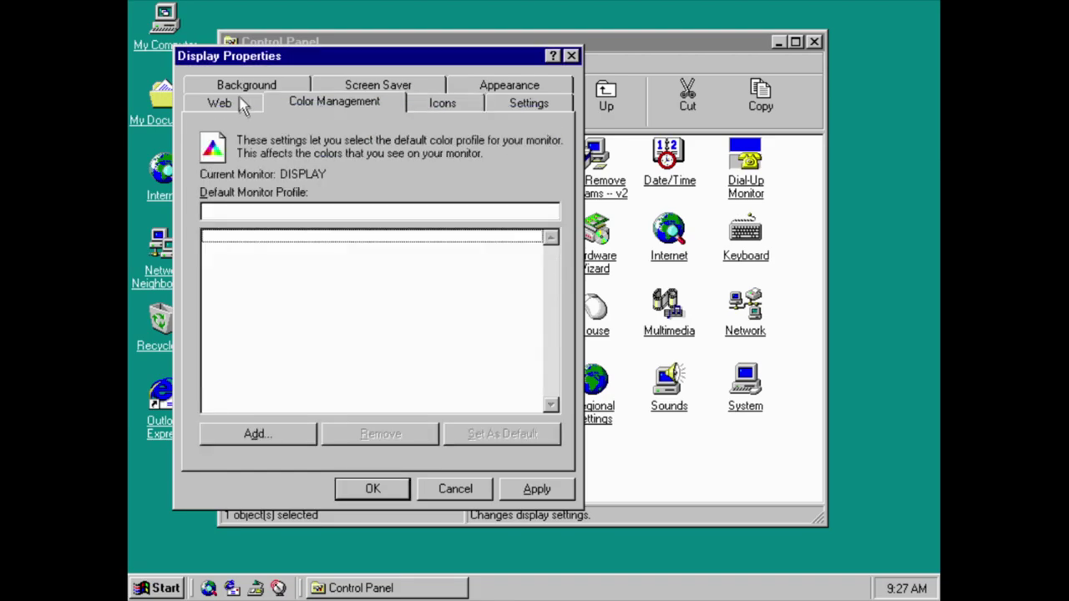
{"action": "left_click", "coordinate": [241, 104]}
{"action": "left_click", "coordinate": [339, 104]}
{"action": "left_click", "coordinate": [250, 437]}
{"action": "left_click", "coordinate": [551, 314]}
Open the form for a new Active Desktop item, cancel it, and close the Display properties without saving.
{"action": "left_click", "coordinate": [201, 108]}
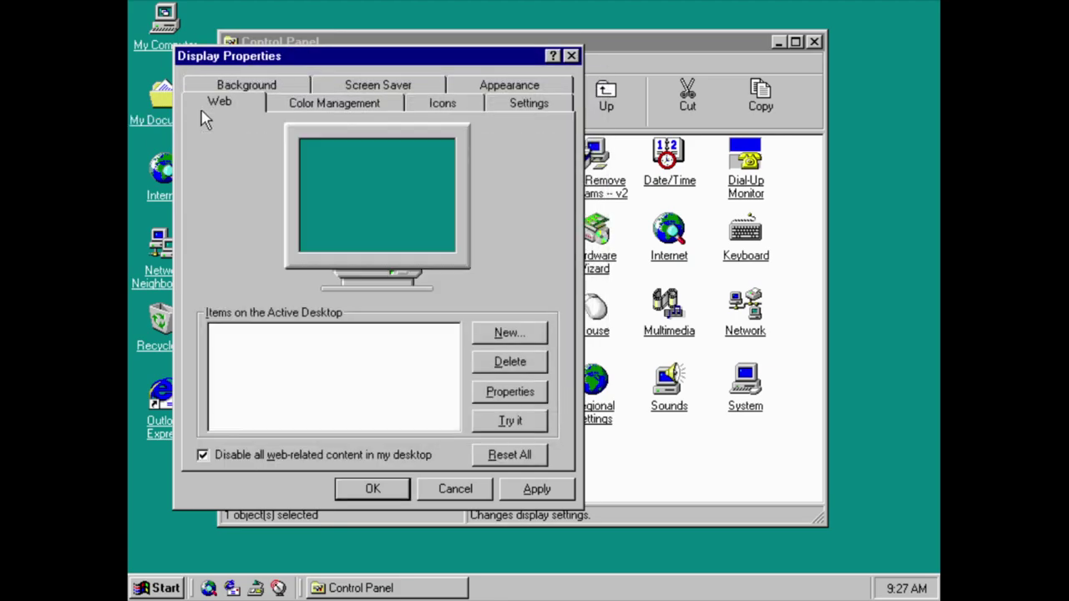
{"action": "left_click", "coordinate": [501, 334]}
{"action": "left_click", "coordinate": [576, 369]}
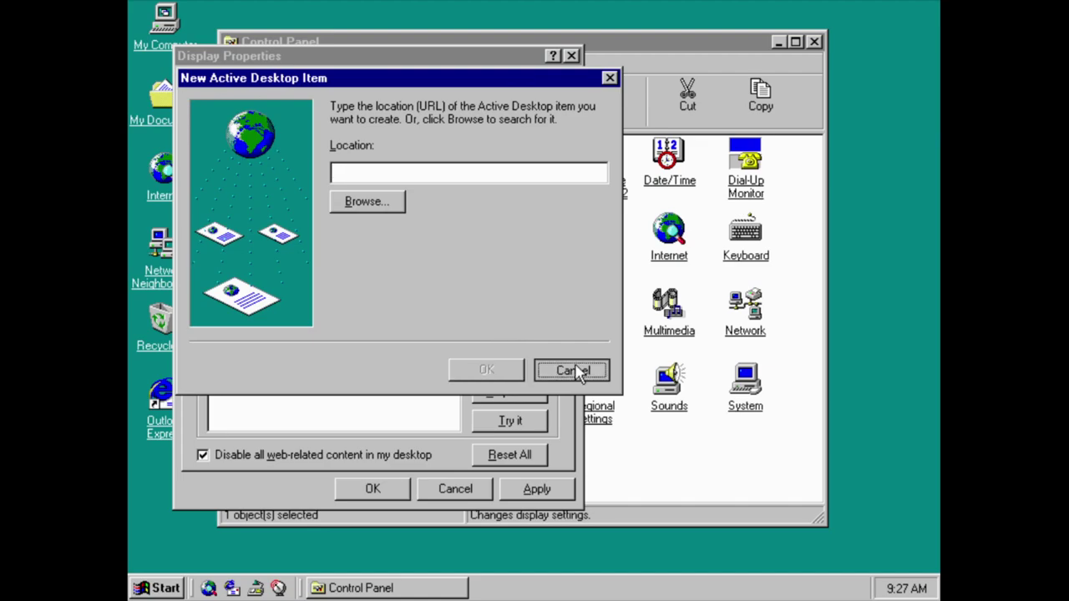
{"action": "left_click", "coordinate": [473, 490]}
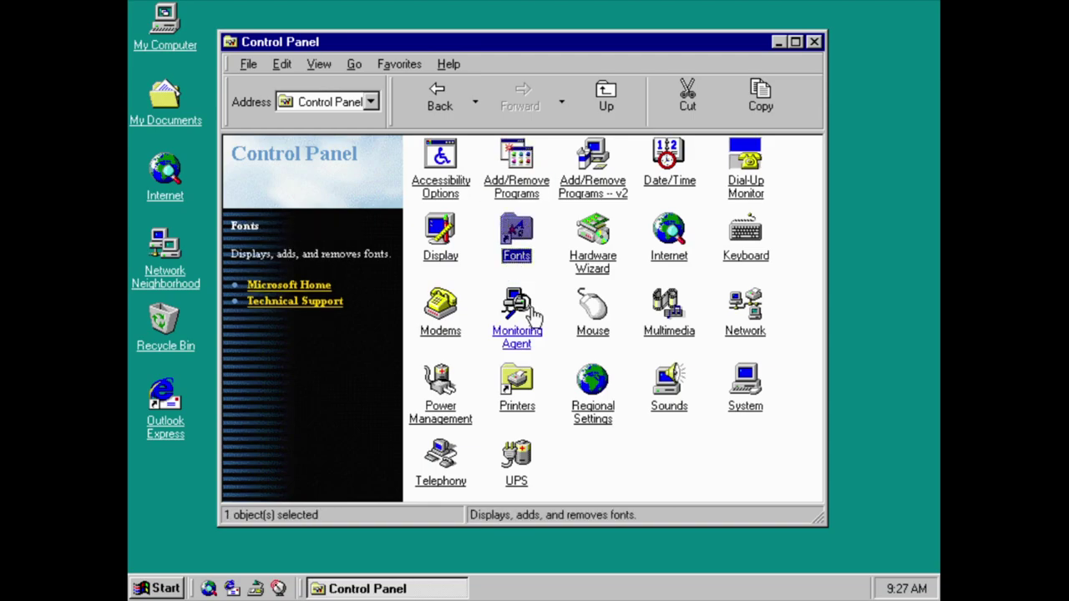
Try to open the Fonts folder, and step into the Hardware Wizard with "No, I want to do something else" and cancel it.
{"action": "left_click", "coordinate": [538, 255]}
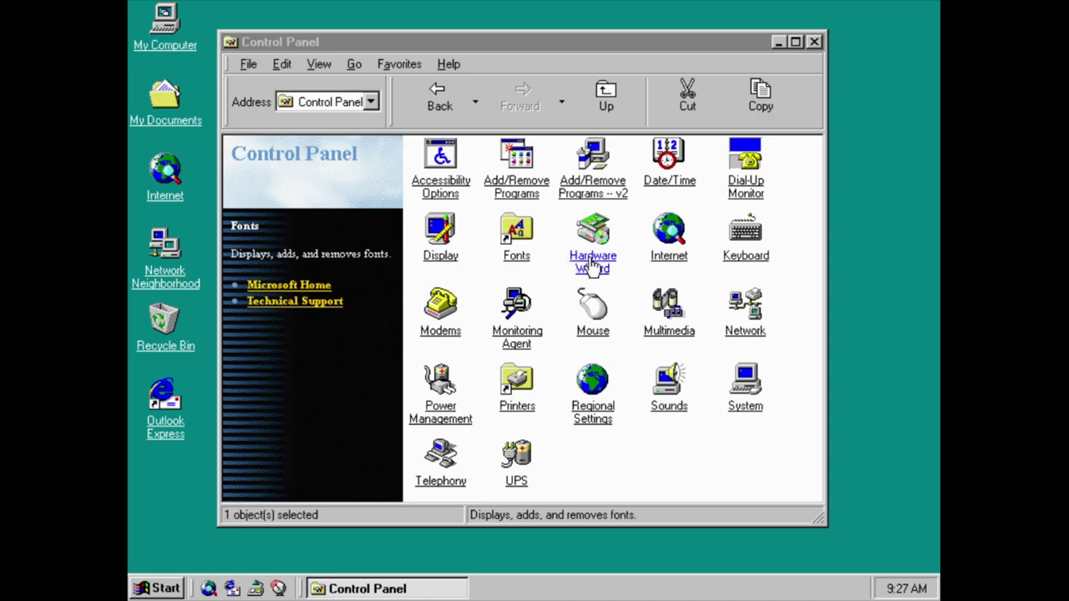
{"action": "left_click", "coordinate": [591, 260]}
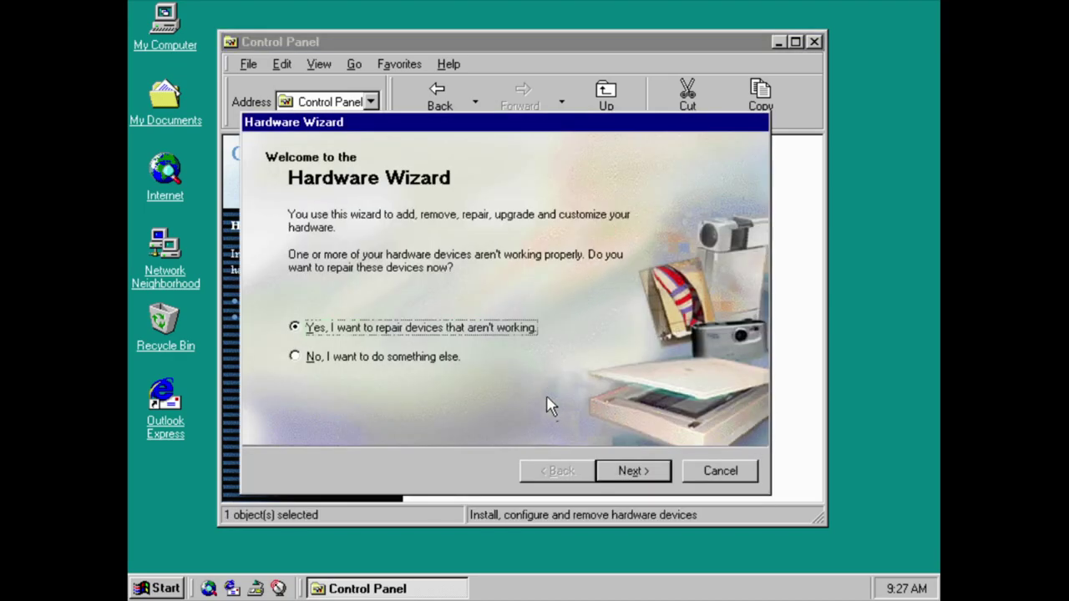
{"action": "left_click", "coordinate": [452, 357]}
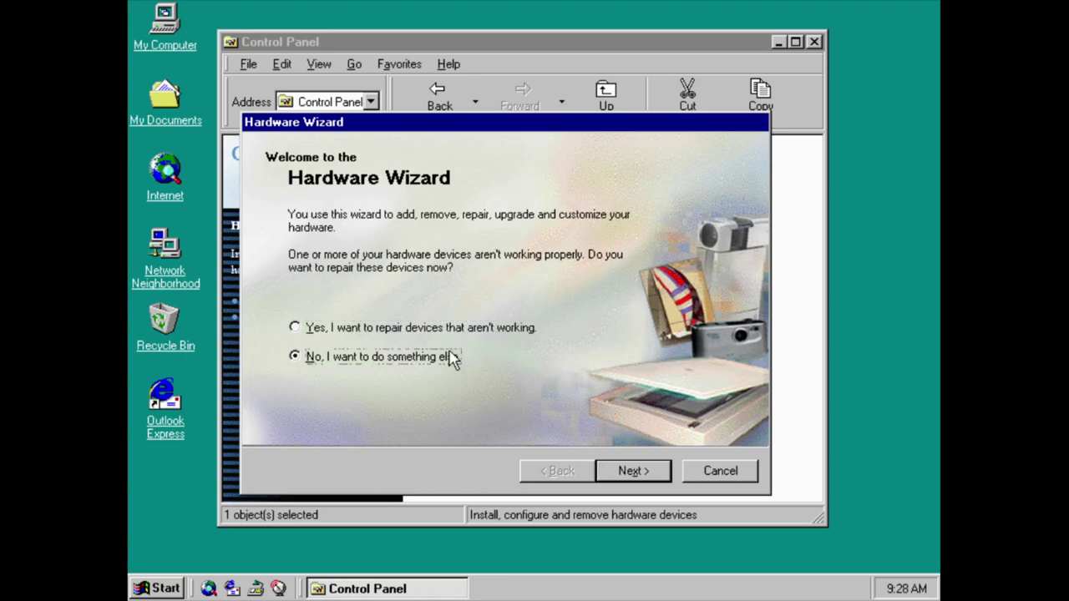
{"action": "left_click", "coordinate": [642, 470]}
{"action": "left_click", "coordinate": [635, 471]}
{"action": "left_click", "coordinate": [754, 474]}
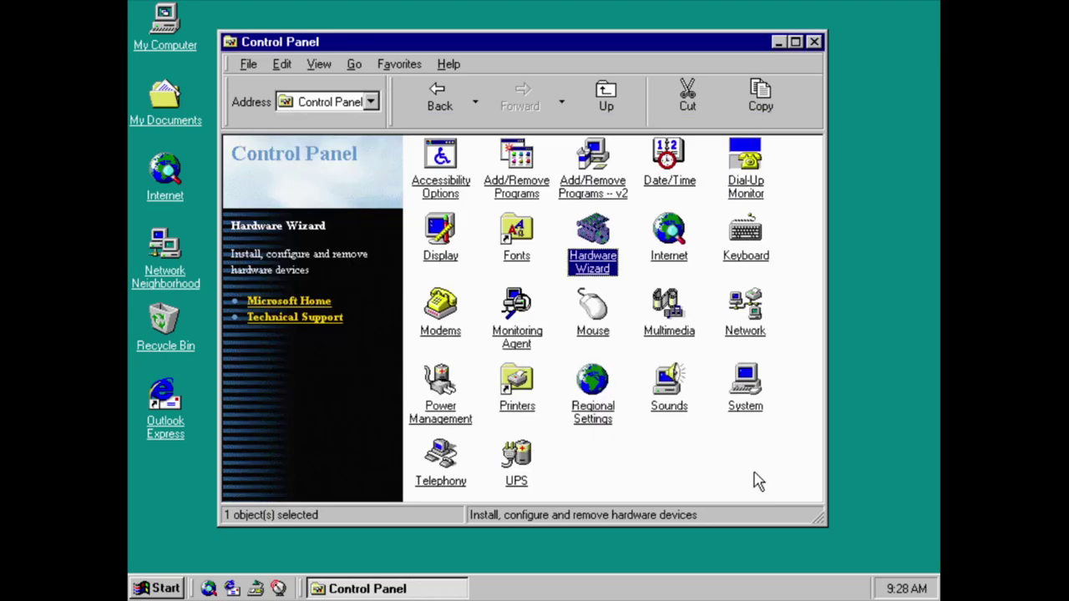
Open the temporary Internet files settings in the Internet properties, try to view the stored files, and try to cancel the dialog.
{"action": "double_click", "coordinate": [675, 254]}
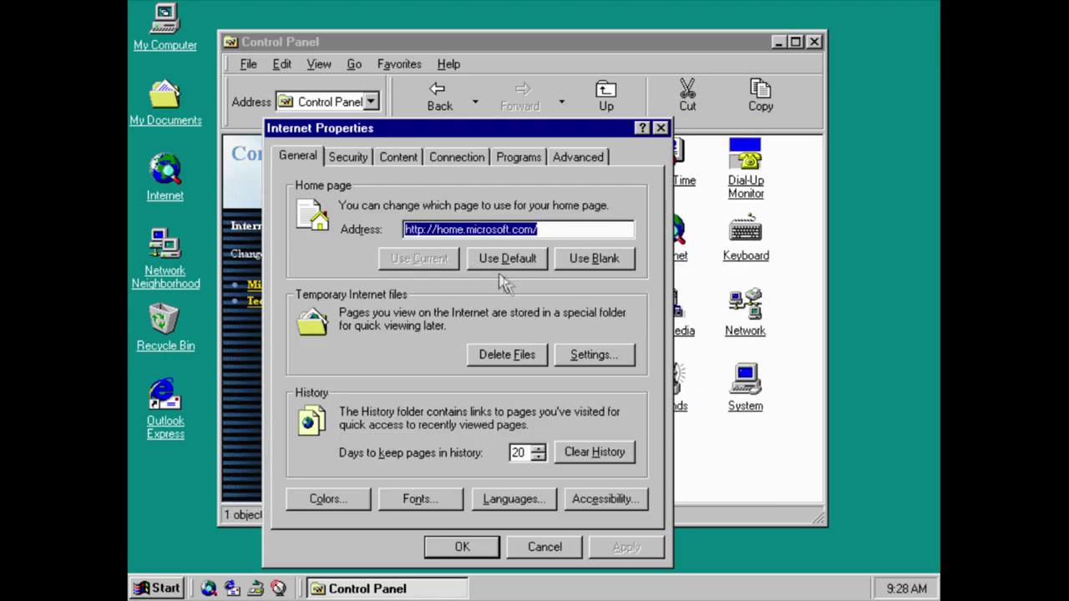
{"action": "left_click", "coordinate": [592, 355]}
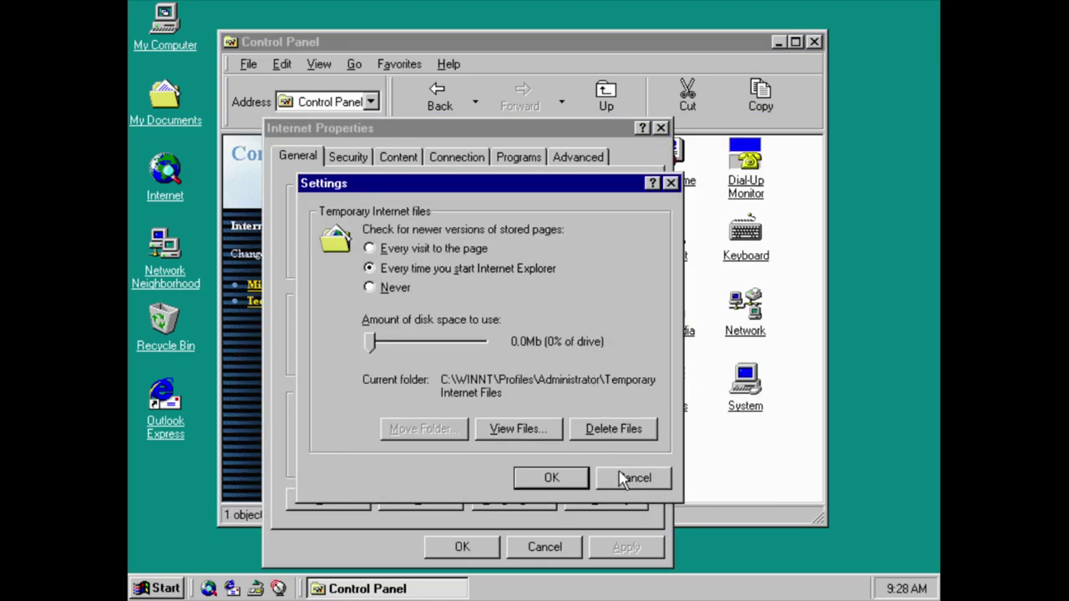
{"action": "left_click", "coordinate": [534, 436]}
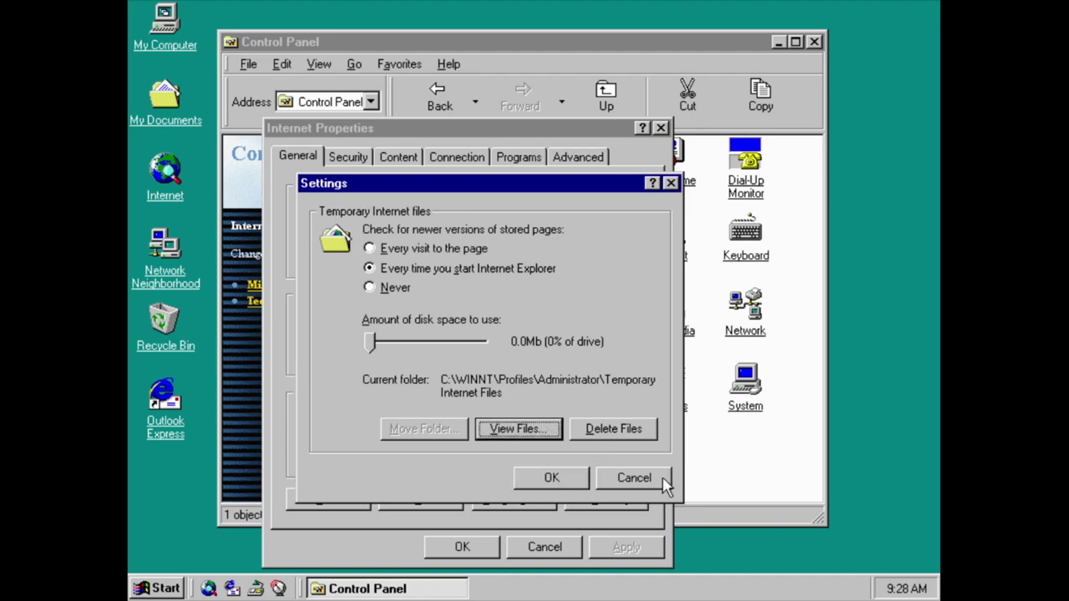
{"action": "left_click", "coordinate": [185, 510]}
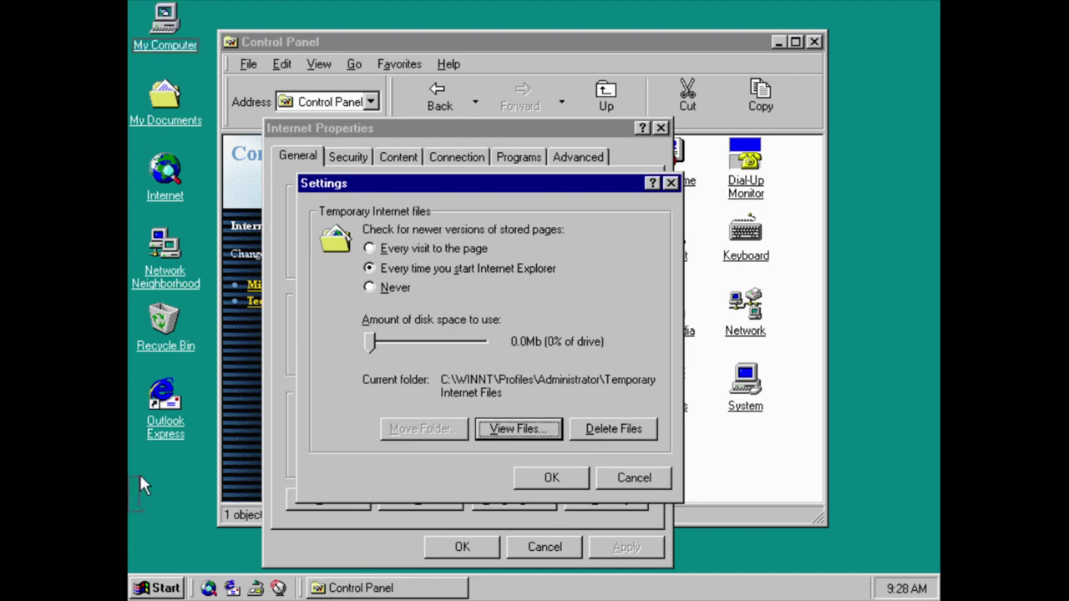
{"action": "left_click", "coordinate": [636, 468]}
End the Control Panel task in Windows NT Task Manager and select the explorer.exe process.
{"action": "key", "text": "ctrl+shift+Escape"}
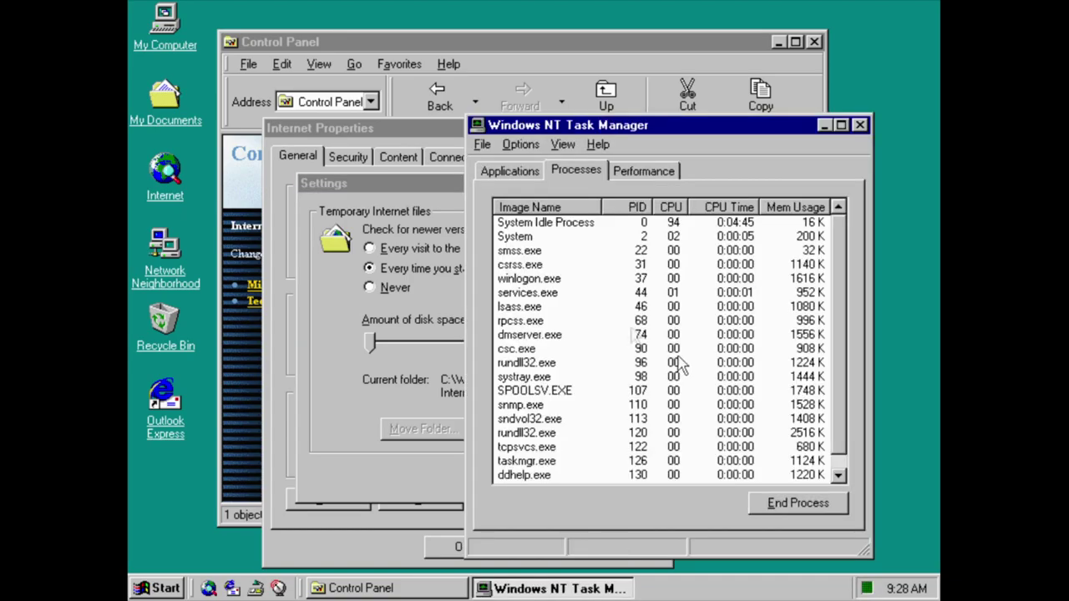
{"action": "left_click", "coordinate": [535, 173]}
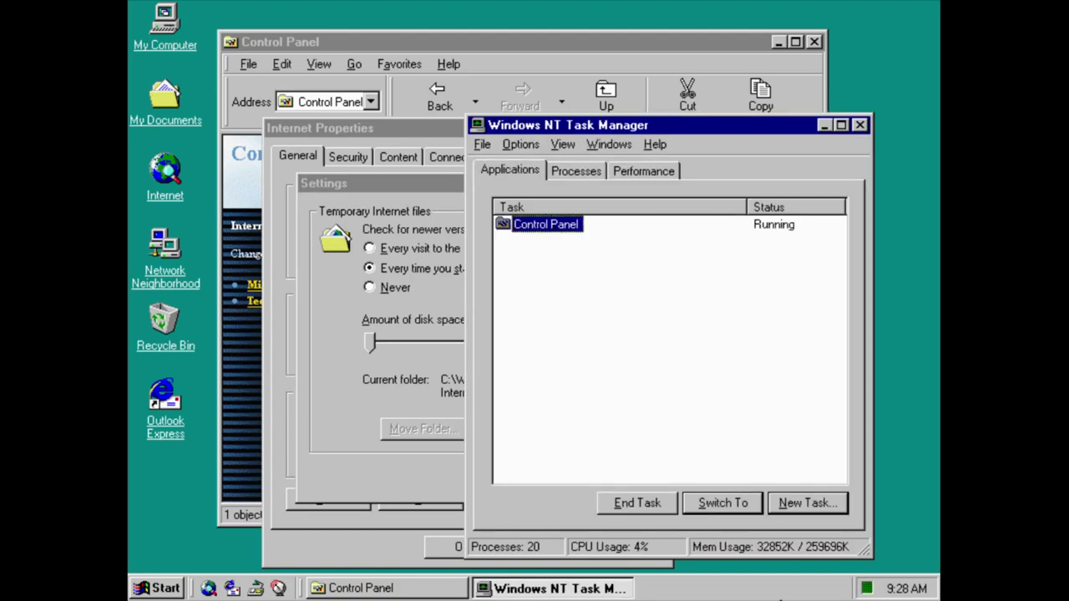
{"action": "left_click", "coordinate": [628, 497]}
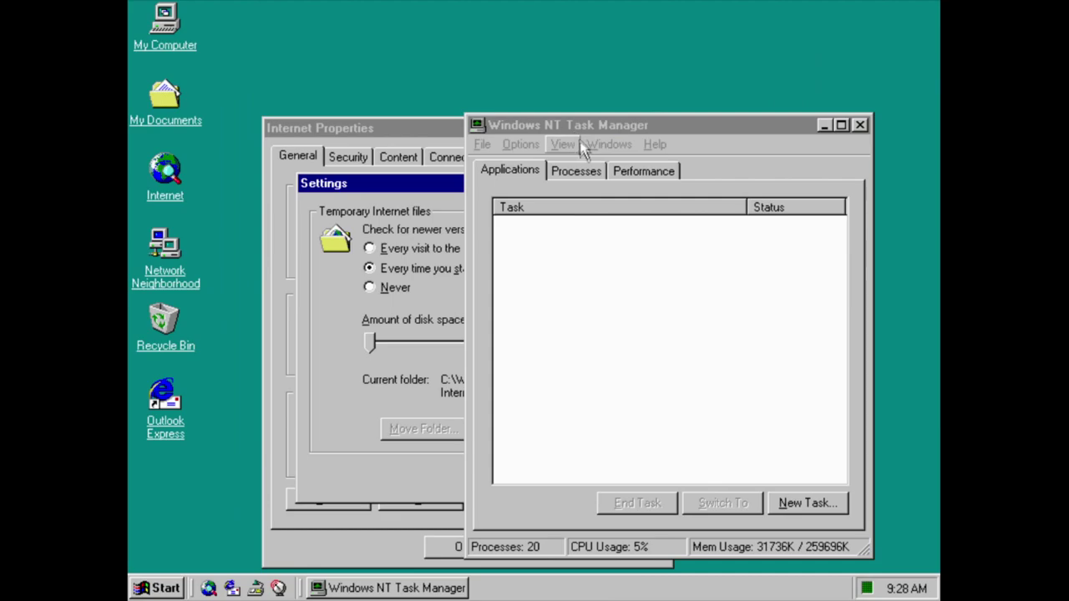
{"action": "left_click", "coordinate": [579, 172]}
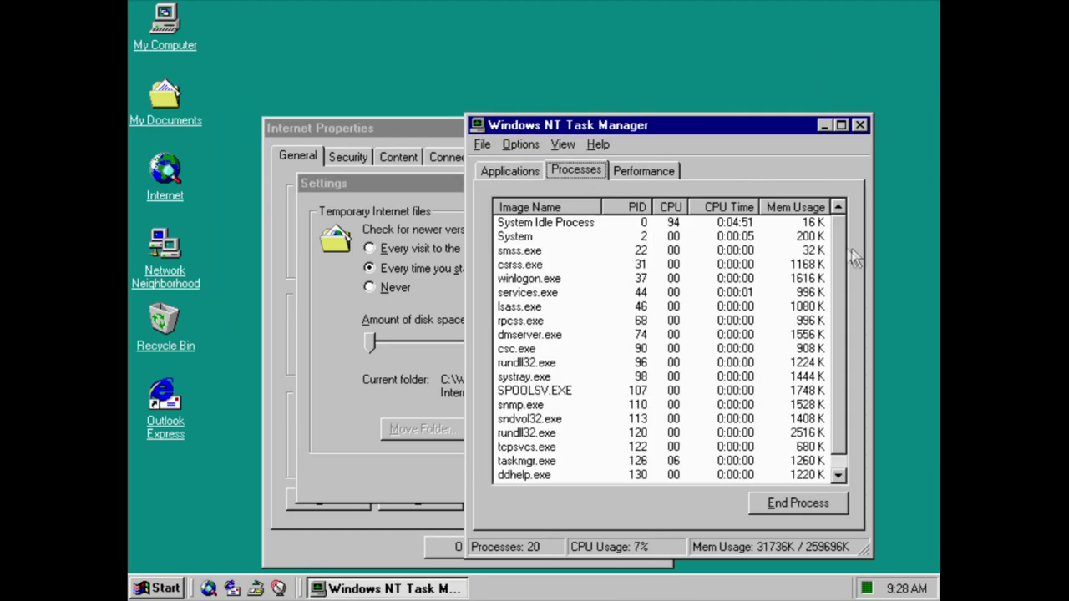
{"action": "scroll", "coordinate": [842, 284], "scroll_direction": "down", "scroll_amount": 1}
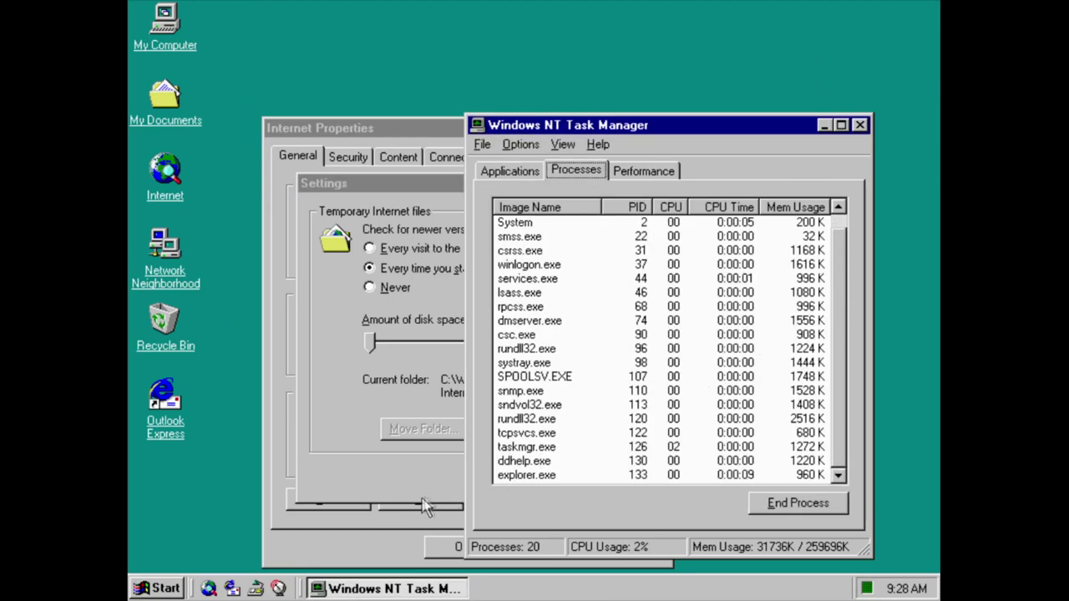
{"action": "left_click", "coordinate": [525, 474]}
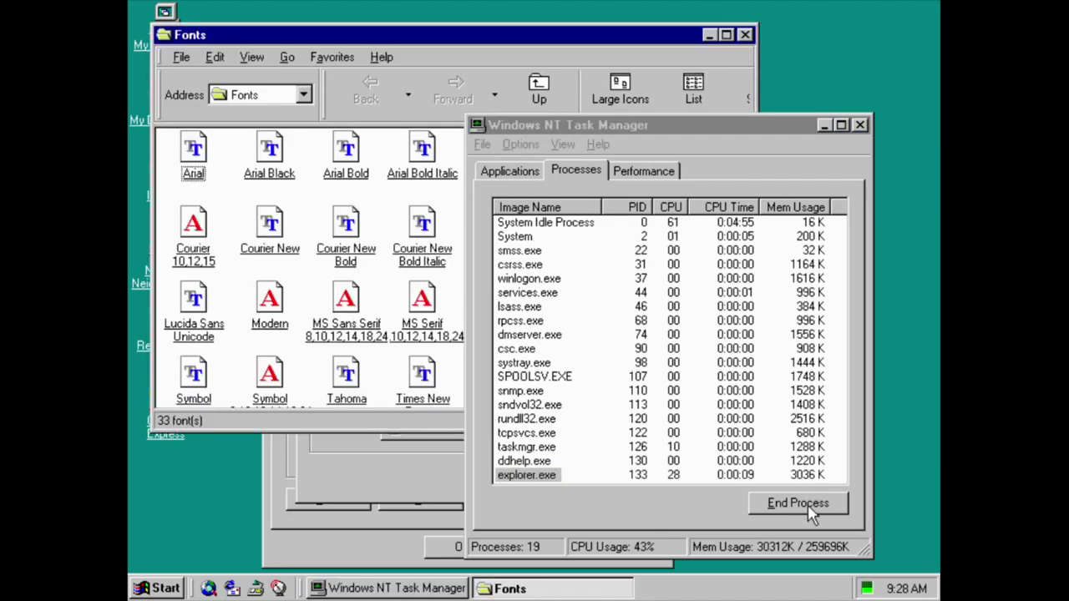
Minimize Task Manager, look through the installed fonts in the Fonts folder, and close its window.
{"action": "double_click", "coordinate": [537, 34]}
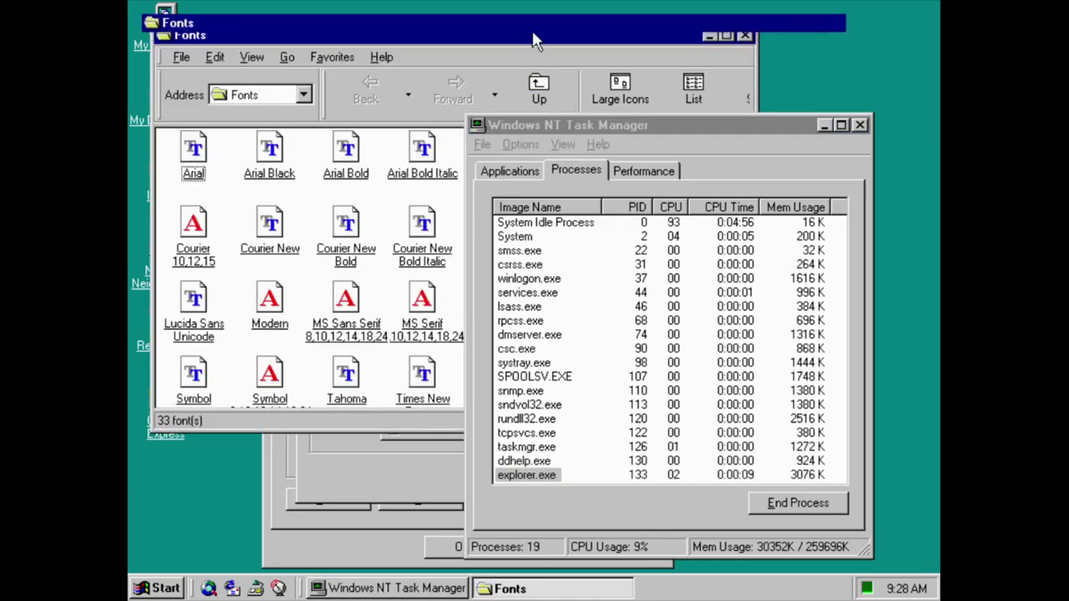
{"action": "left_click", "coordinate": [910, 9]}
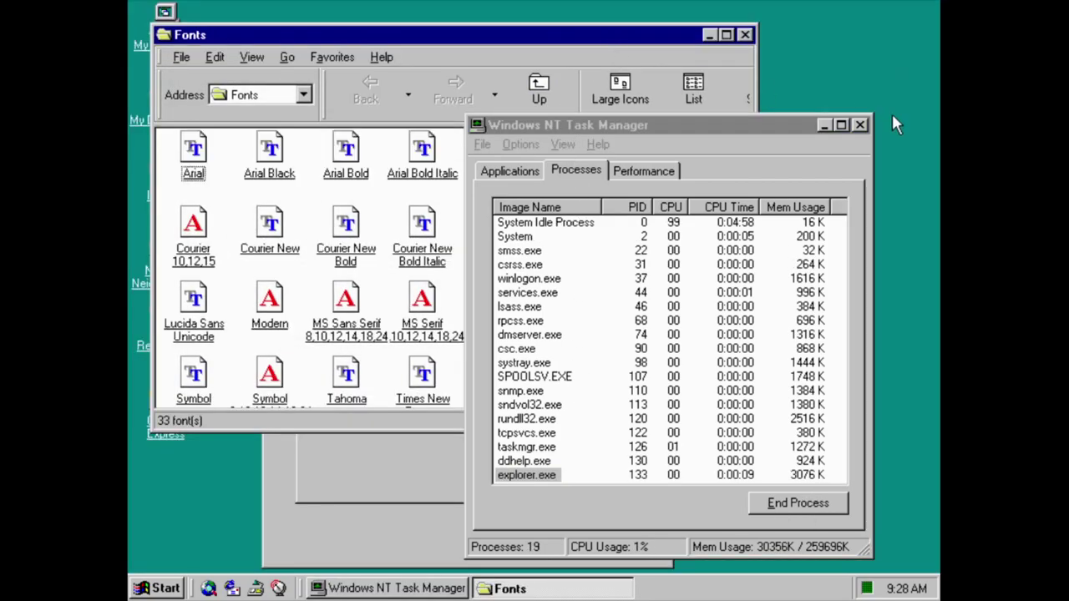
{"action": "left_click", "coordinate": [824, 125]}
{"action": "left_click_drag", "start_coordinate": [747, 262], "coordinate": [740, 322]}
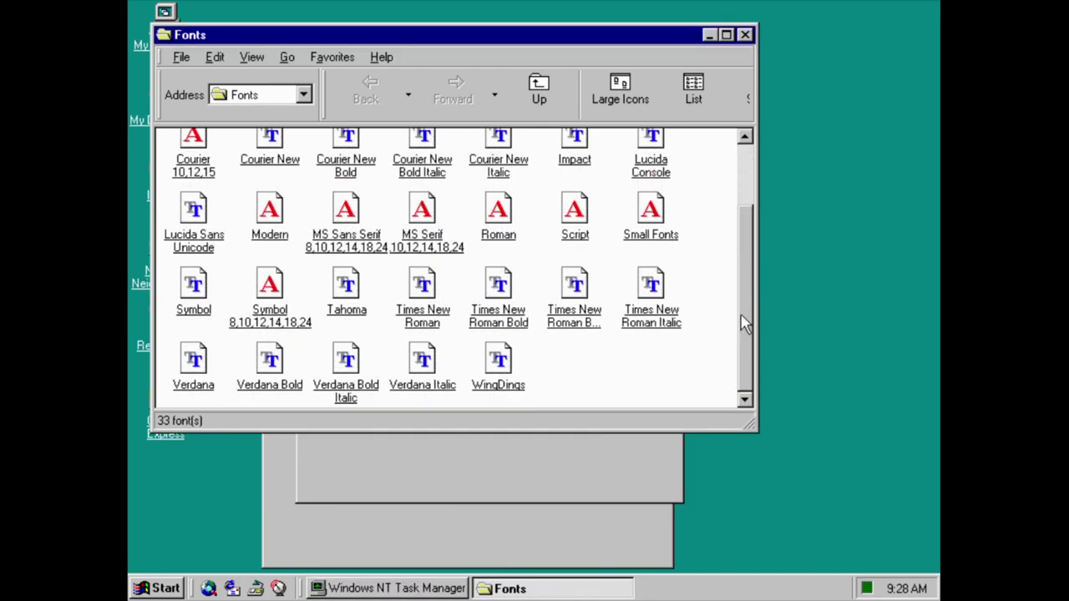
{"action": "left_click", "coordinate": [746, 35]}
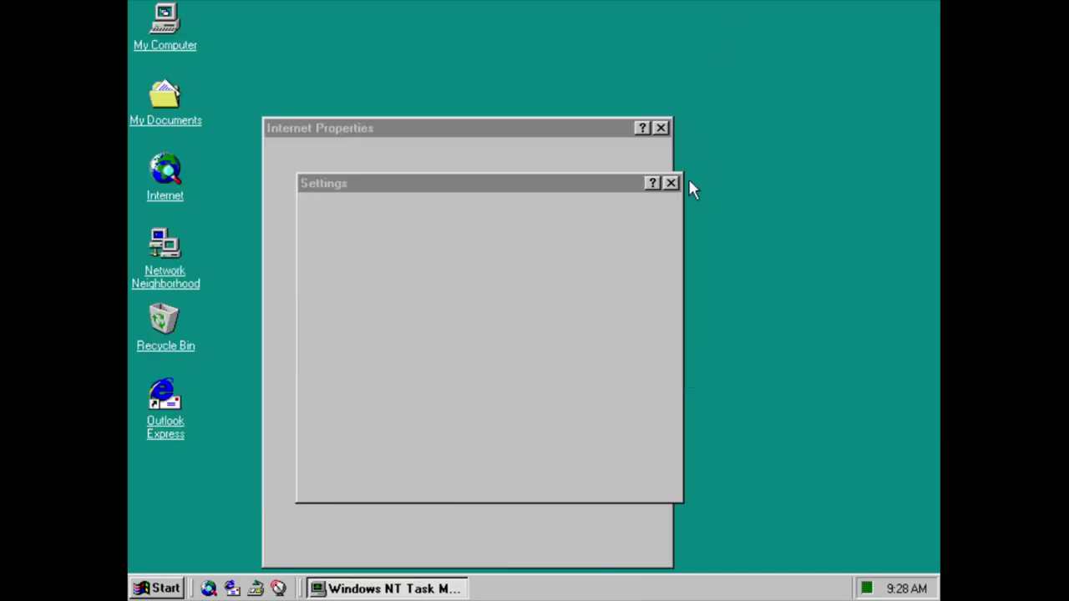
{"action": "left_click", "coordinate": [460, 185]}
{"action": "left_click", "coordinate": [264, 68]}
{"action": "left_click", "coordinate": [378, 251]}
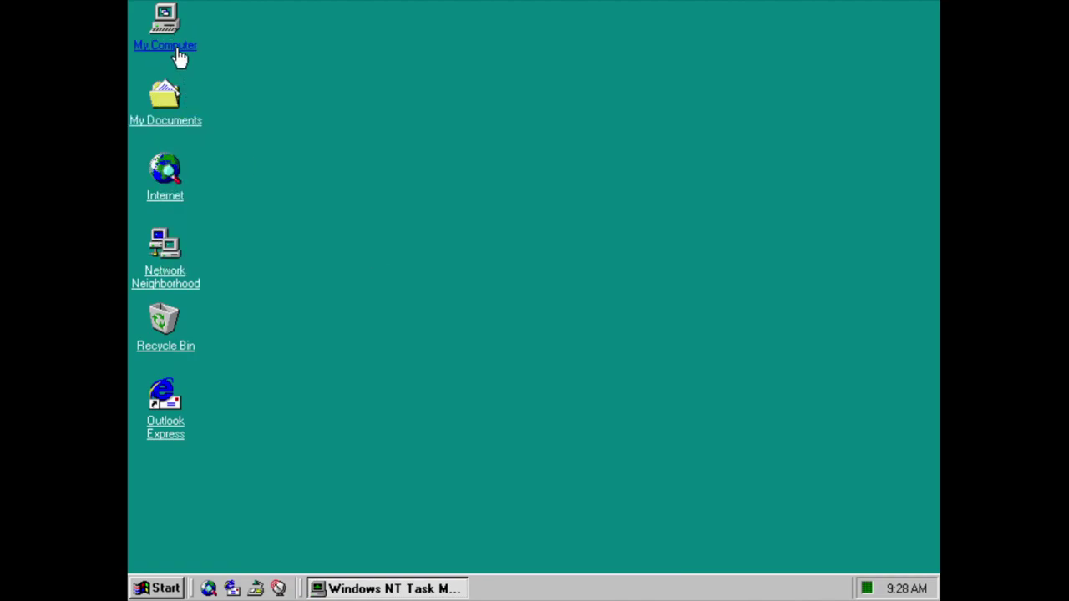
Reopen the Control Panel from My Computer and open the Internet properties.
{"action": "left_click", "coordinate": [177, 52]}
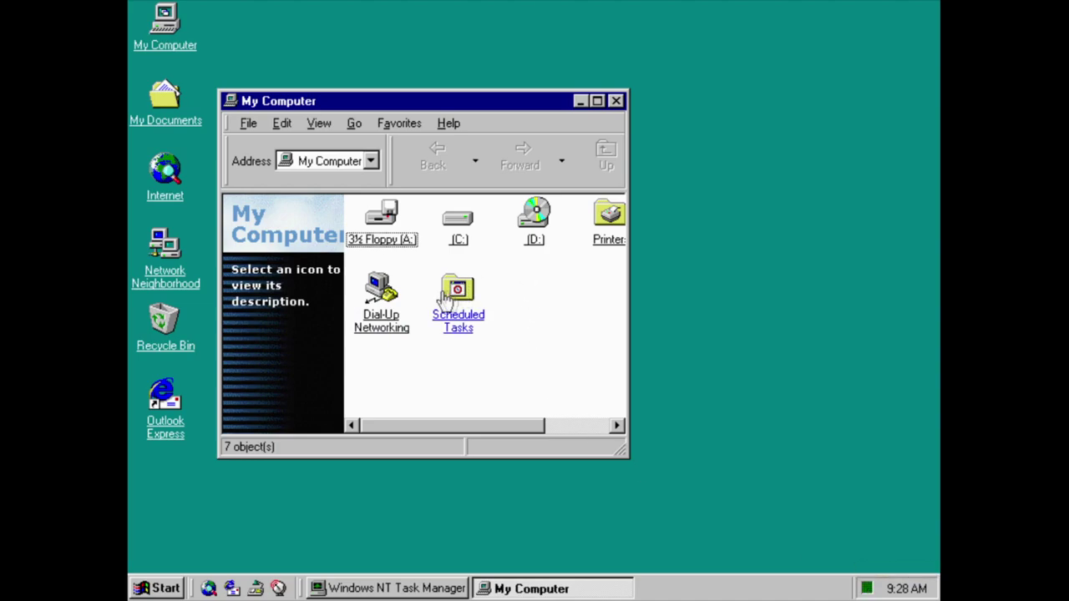
{"action": "left_click_drag", "start_coordinate": [465, 429], "coordinate": [562, 434]}
{"action": "double_click", "coordinate": [573, 241]}
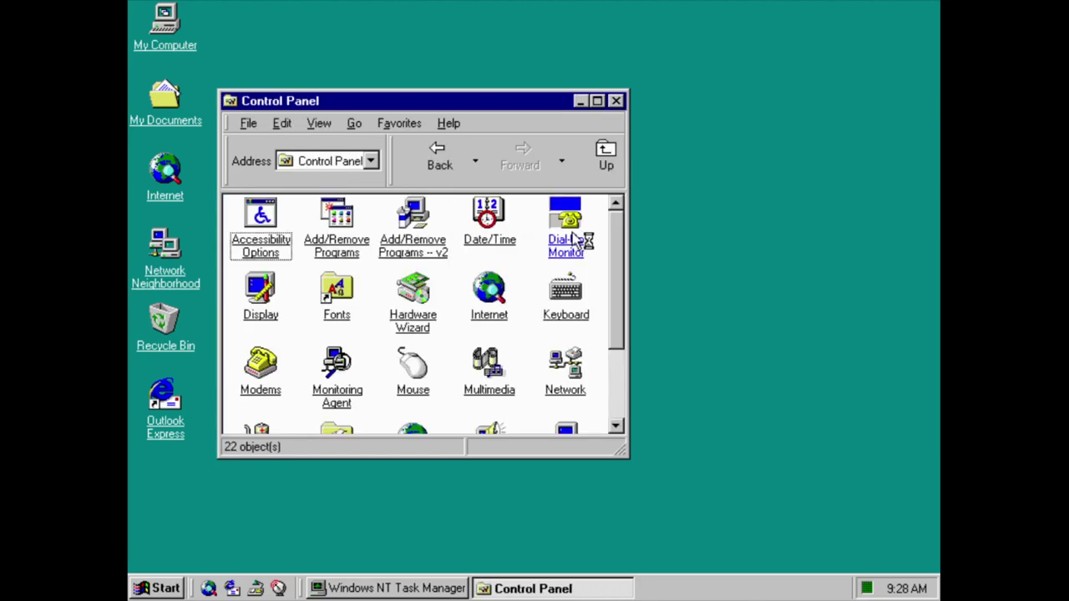
{"action": "left_click_drag", "start_coordinate": [513, 429], "coordinate": [557, 427]}
{"action": "double_click", "coordinate": [516, 323]}
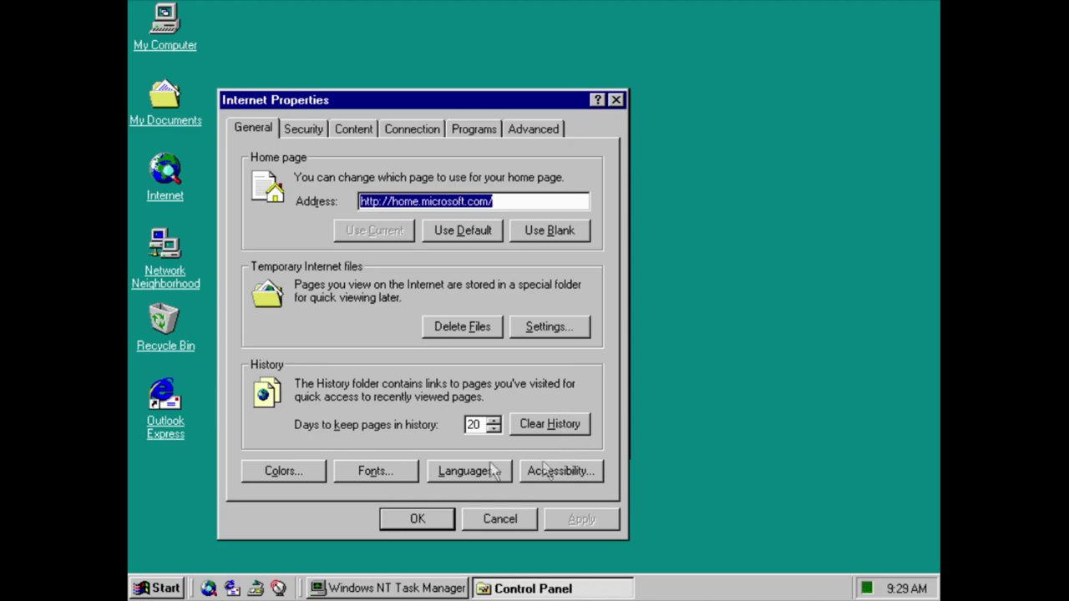
Check the Colors settings and the character sets in the Fonts settings of the Internet properties, cancelling each dialog.
{"action": "left_click", "coordinate": [288, 471]}
{"action": "left_click", "coordinate": [568, 302]}
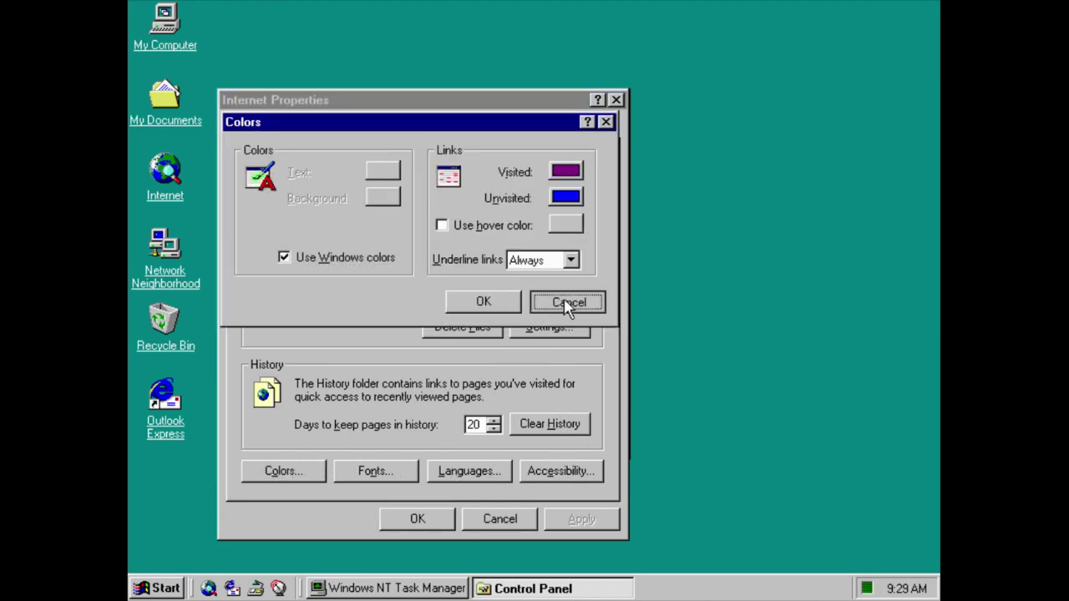
{"action": "left_click", "coordinate": [383, 480]}
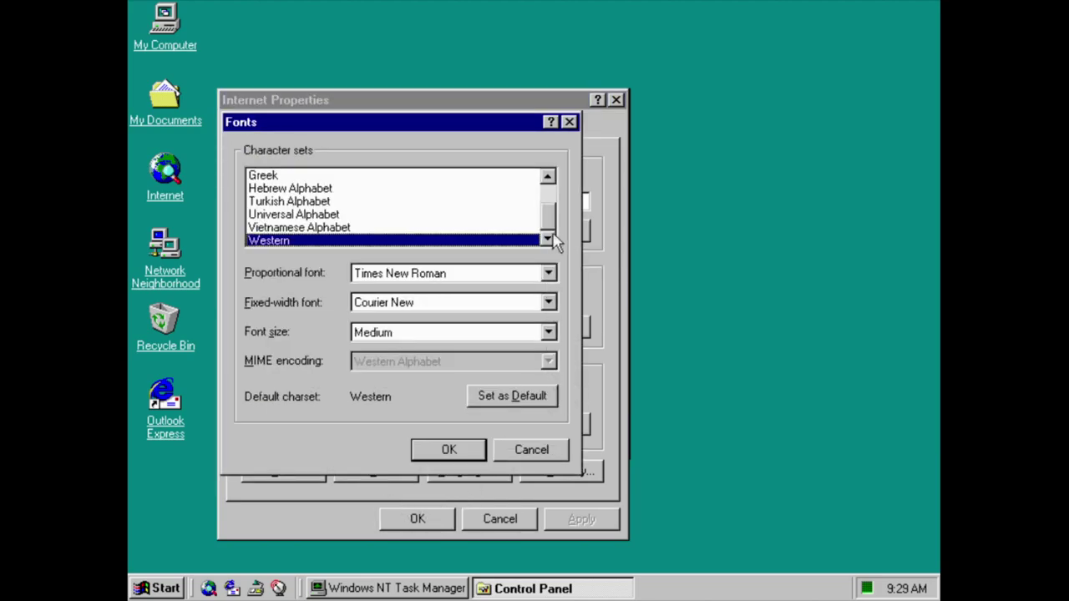
{"action": "left_click_drag", "start_coordinate": [554, 227], "coordinate": [553, 177]}
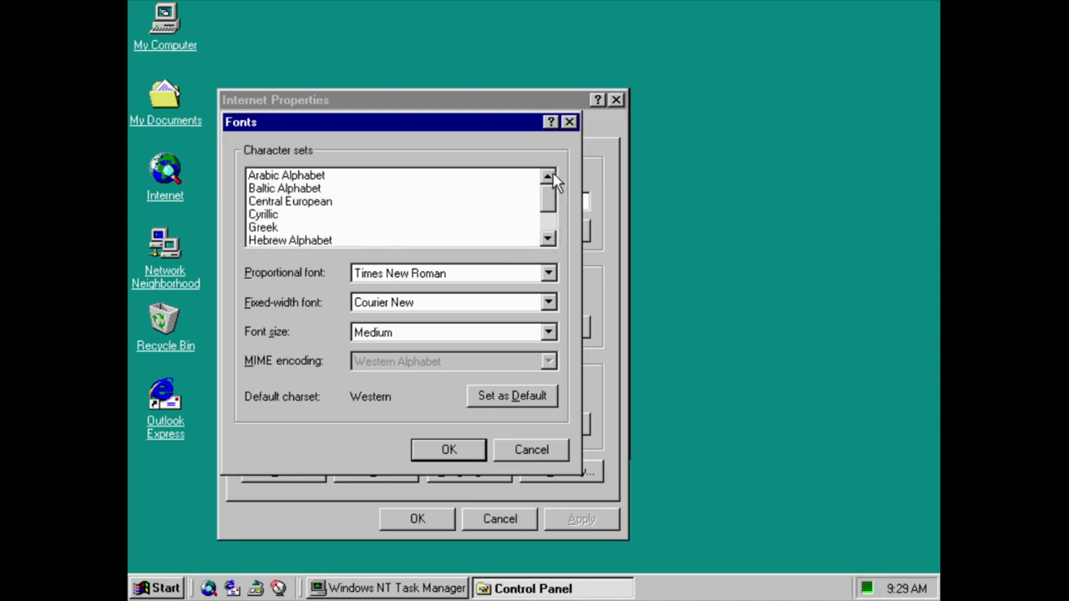
{"action": "left_click", "coordinate": [543, 455]}
Check the Languages, Accessibility and temporary Internet files settings of the Internet properties, and close each dialog without changes.
{"action": "left_click", "coordinate": [455, 472]}
{"action": "left_click", "coordinate": [493, 375]}
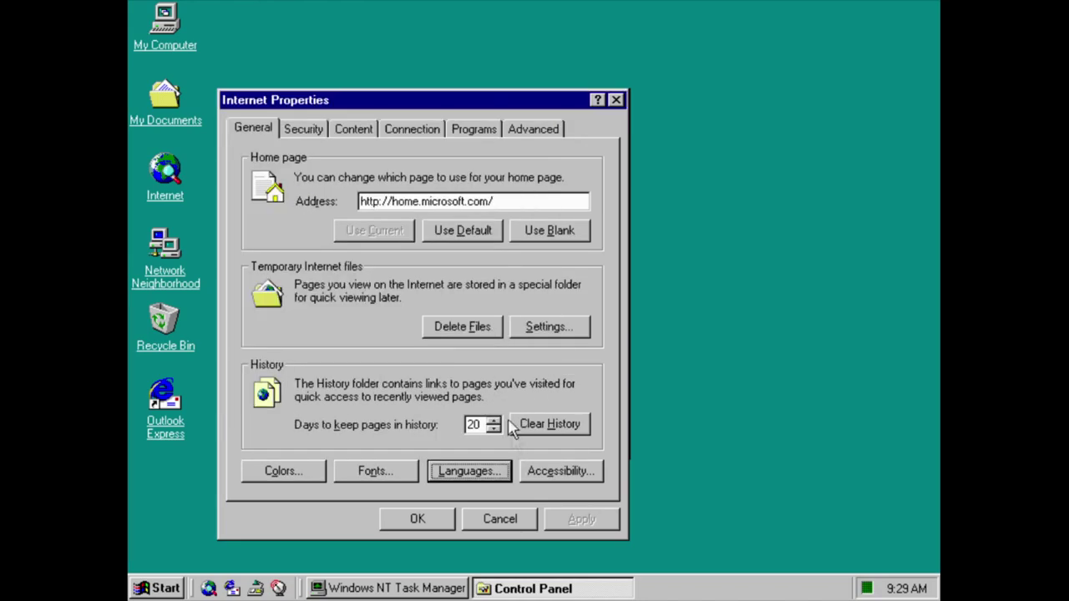
{"action": "left_click", "coordinate": [558, 476]}
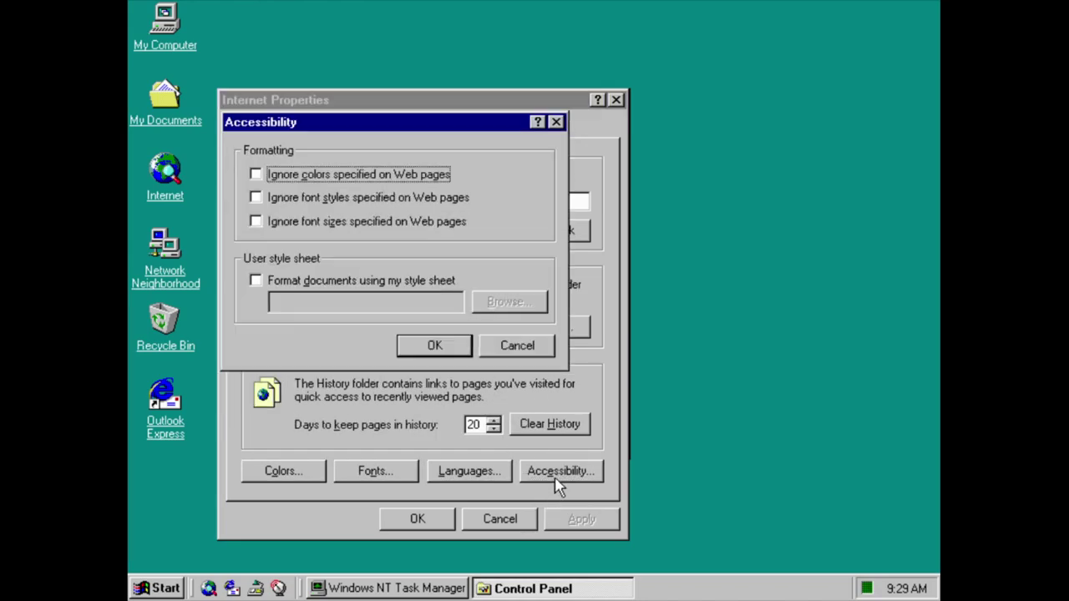
{"action": "left_click", "coordinate": [516, 345]}
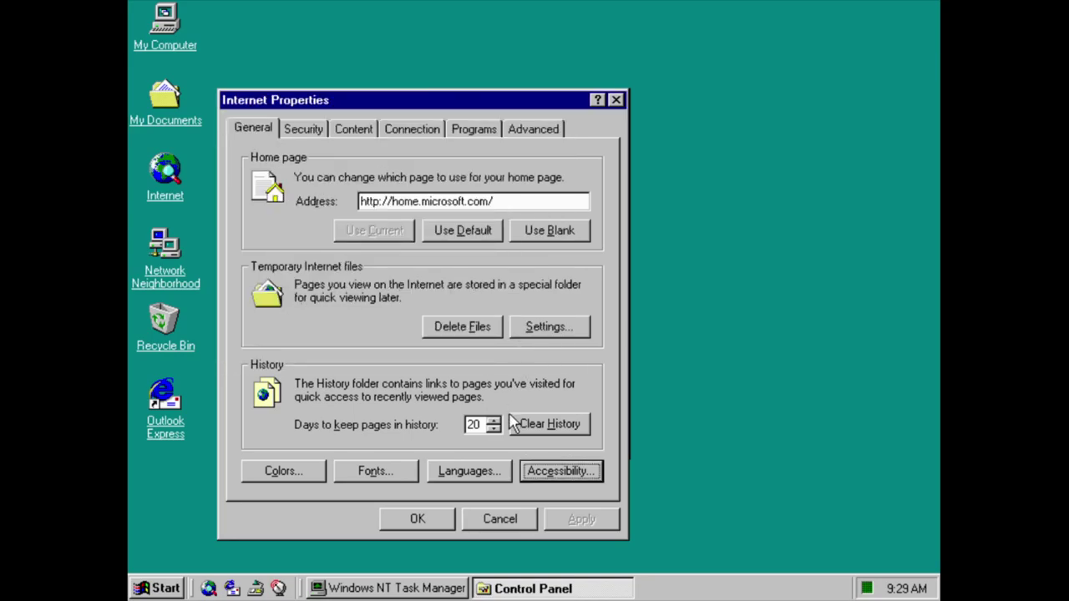
{"action": "left_click", "coordinate": [535, 334]}
{"action": "left_click", "coordinate": [587, 448]}
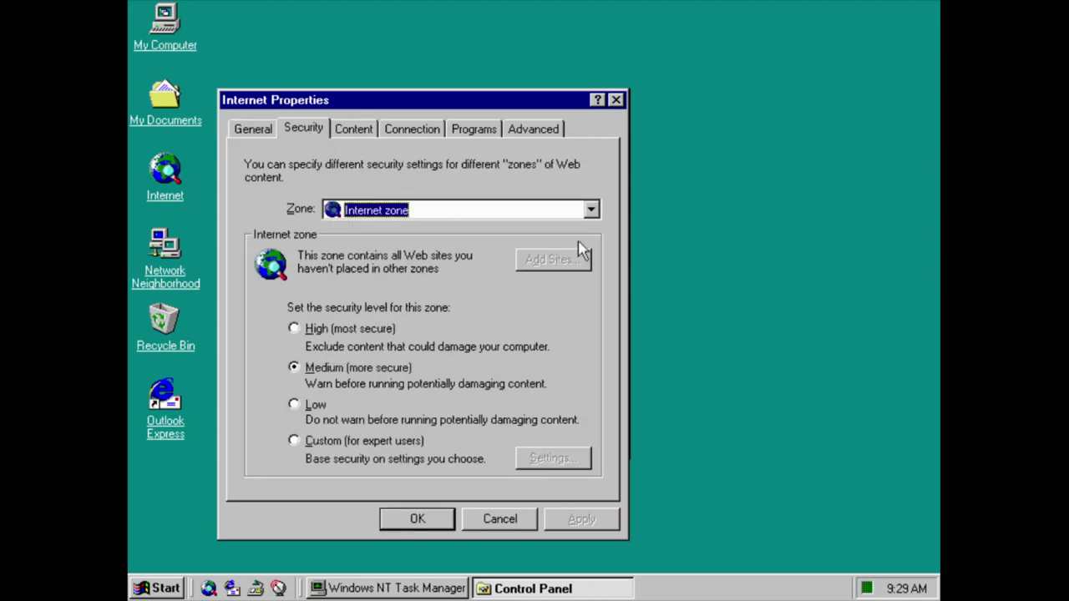
Open the supervisor password form for enabling content ratings and cancel it without entering a password.
{"action": "left_click", "coordinate": [356, 134]}
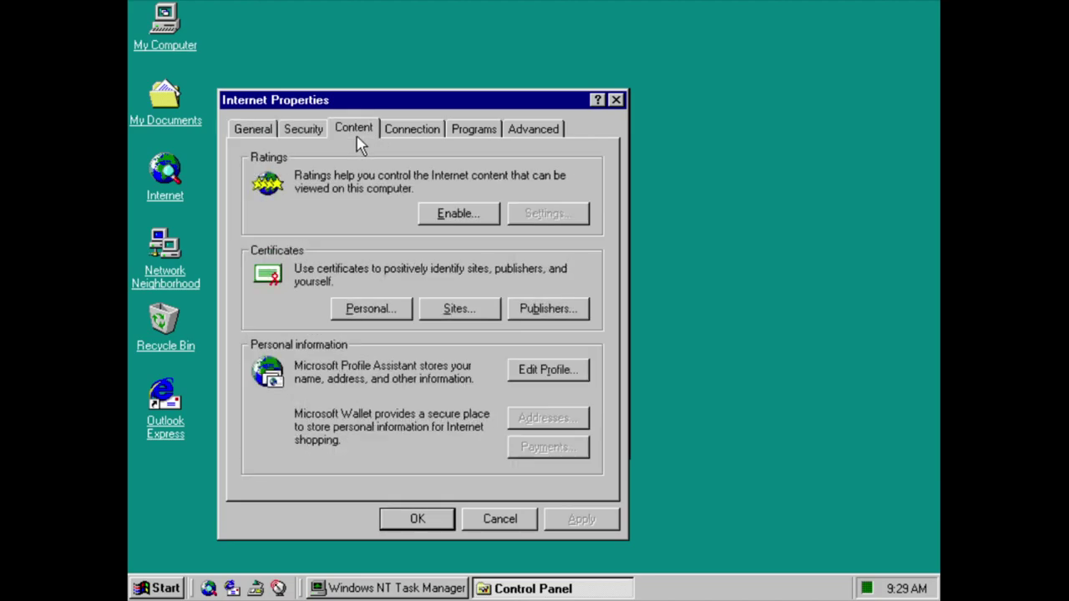
{"action": "left_click", "coordinate": [458, 215]}
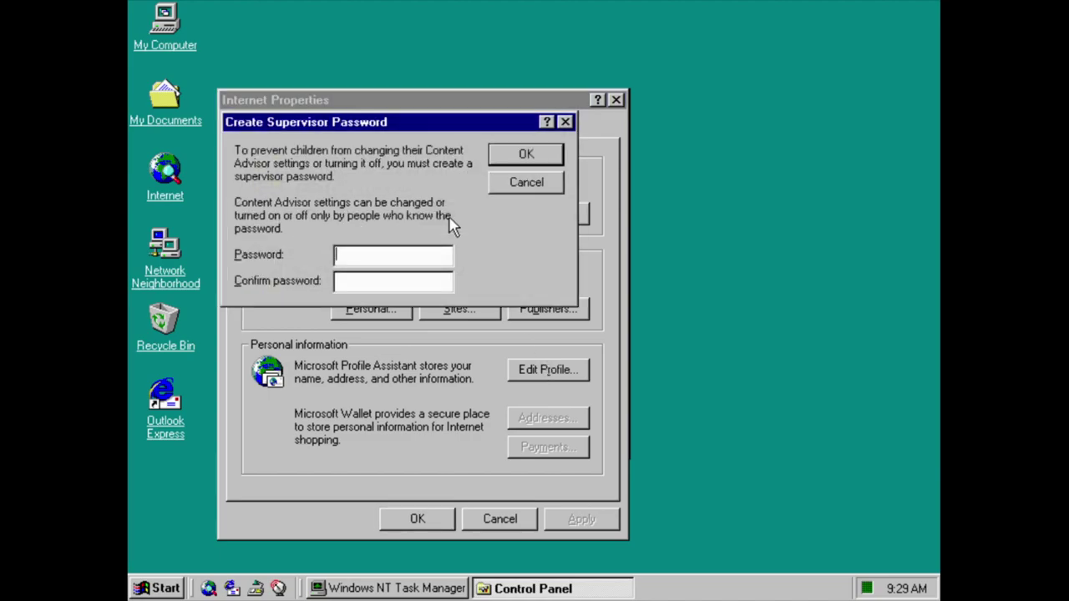
{"action": "left_click", "coordinate": [522, 183]}
Check the lists of personal certificates, site certificates and trusted publishers, closing each dialog without changes.
{"action": "left_click", "coordinate": [404, 310]}
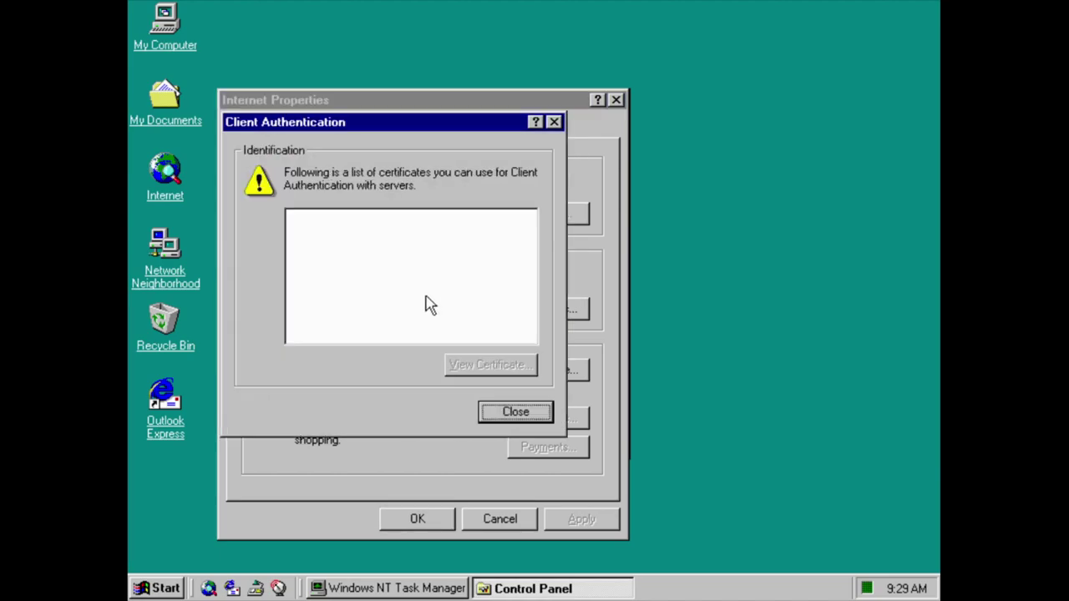
{"action": "left_click", "coordinate": [516, 411]}
{"action": "left_click", "coordinate": [491, 314]}
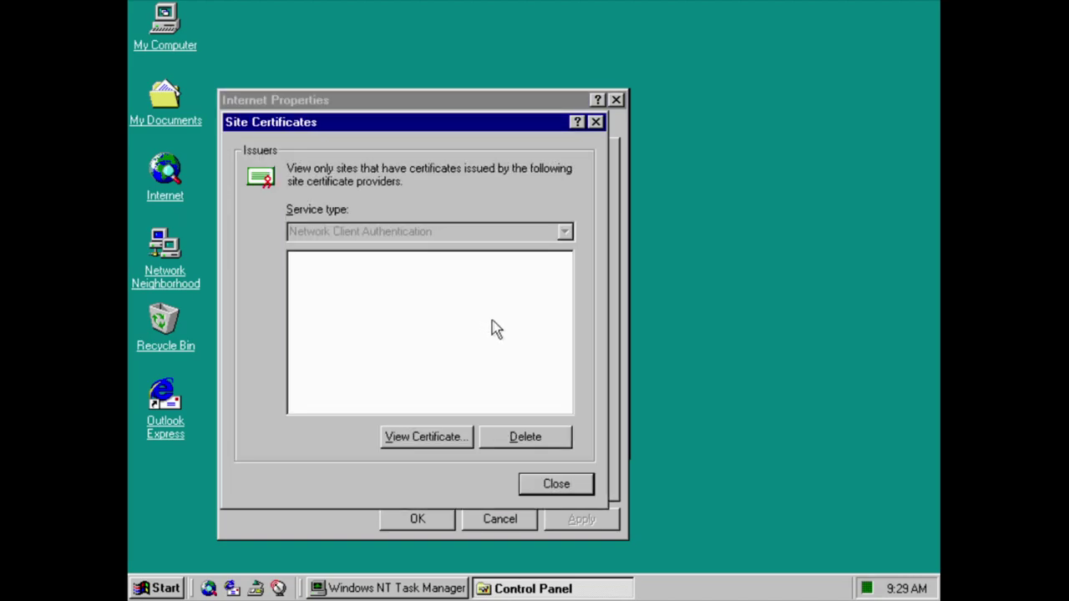
{"action": "left_click", "coordinate": [534, 480]}
{"action": "left_click", "coordinate": [557, 309]}
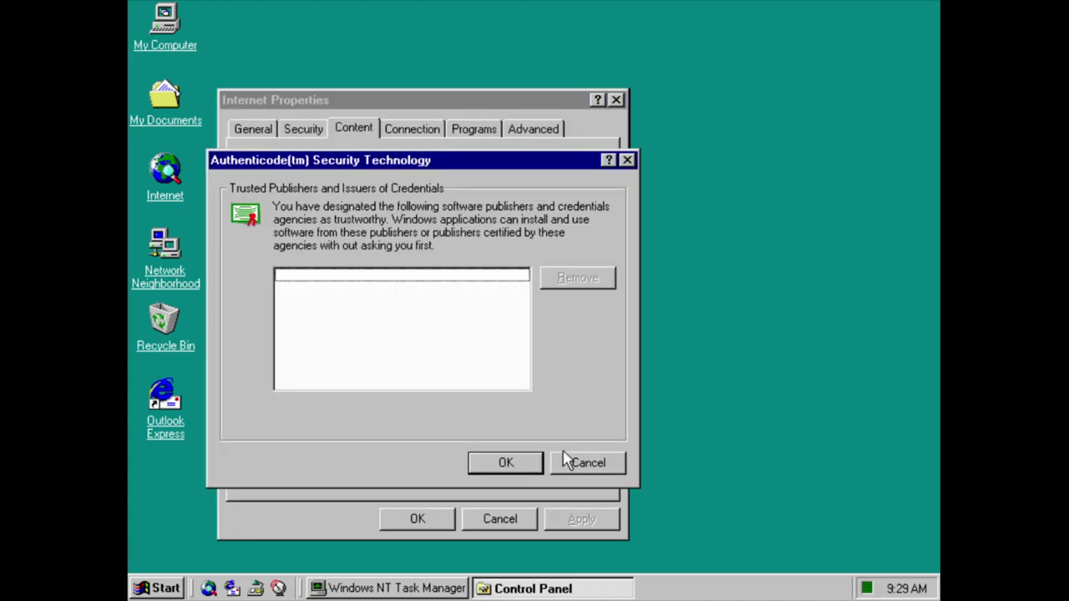
{"action": "left_click", "coordinate": [565, 458]}
Check both pages of the personal profile form in the Internet properties and cancel it without entering any details.
{"action": "left_click", "coordinate": [554, 375]}
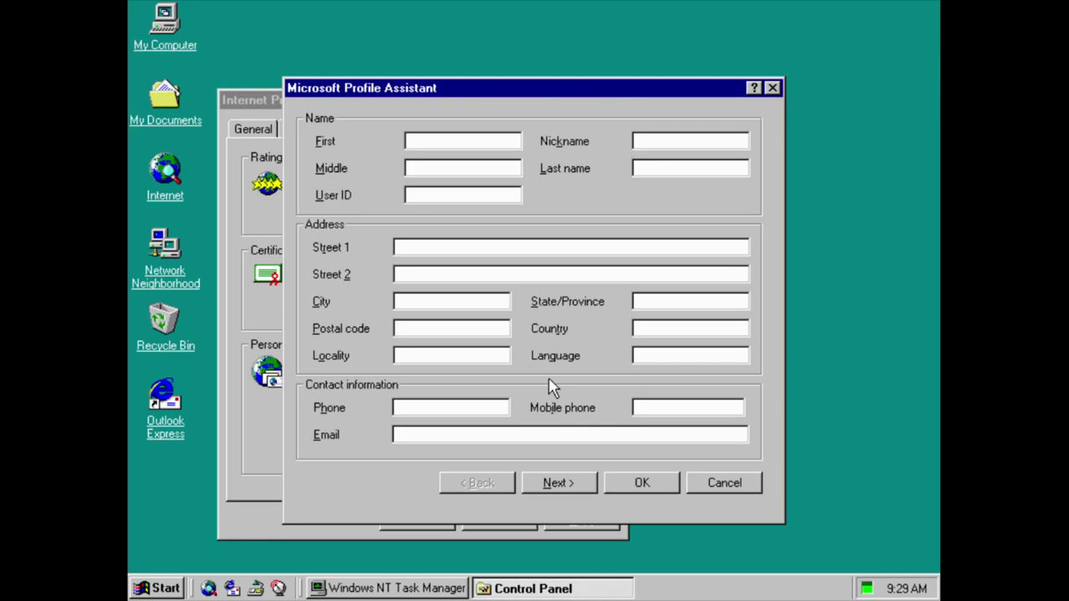
{"action": "left_click", "coordinate": [554, 484]}
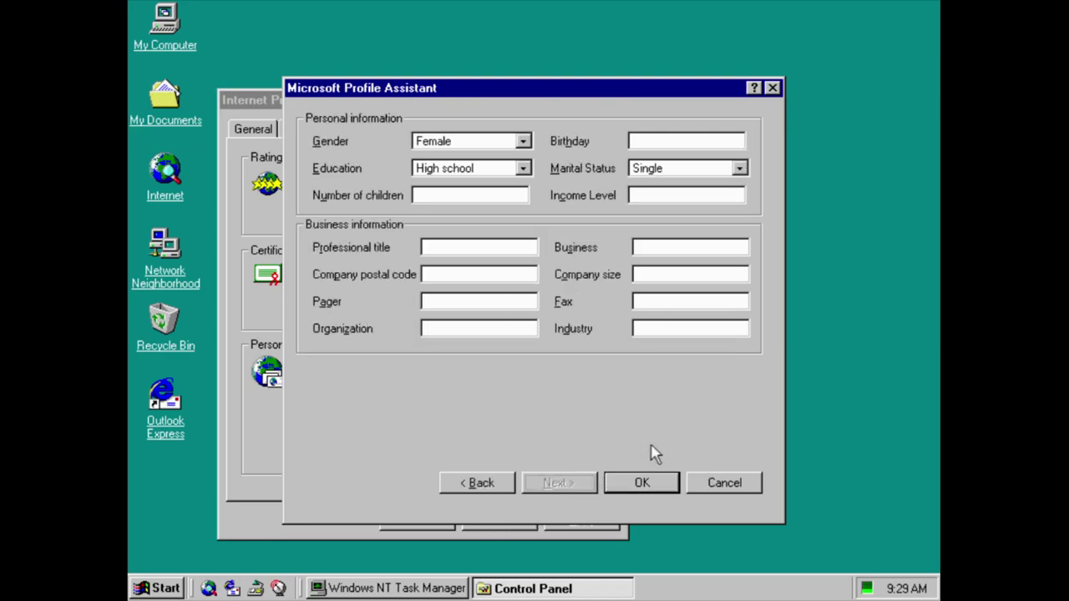
{"action": "left_click", "coordinate": [724, 483]}
Try the connection wizard in the Connection settings, and check the automatic configuration dialog without changing anything.
{"action": "left_click", "coordinate": [417, 131]}
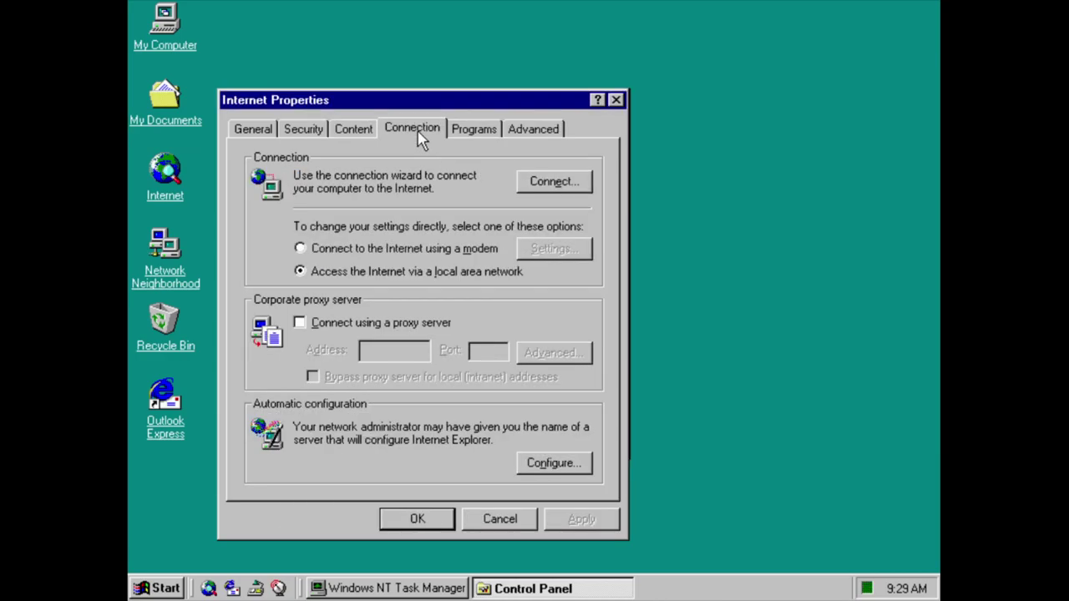
{"action": "left_click", "coordinate": [546, 183]}
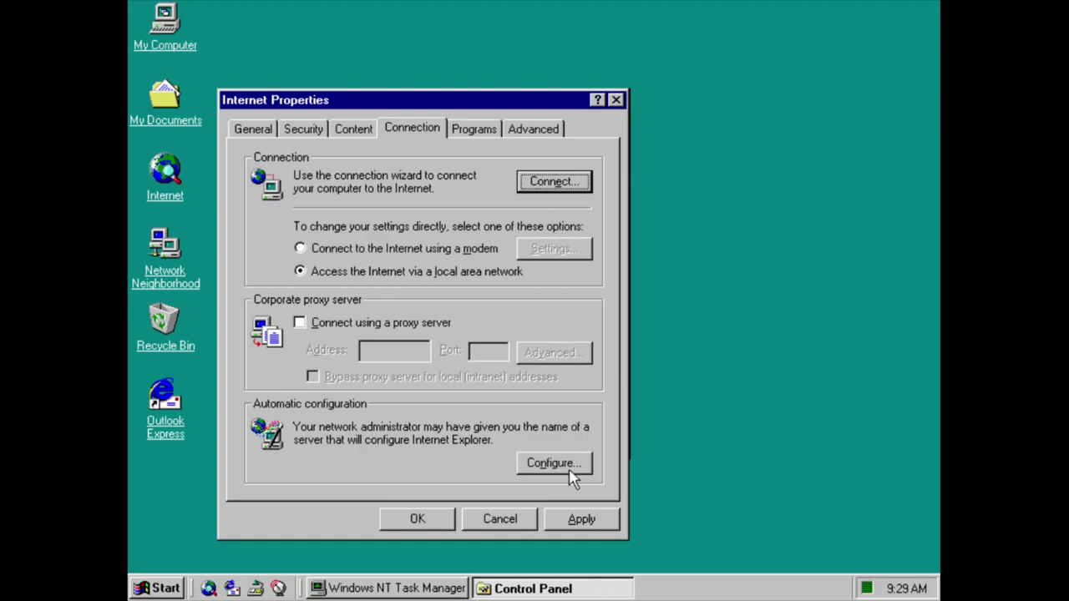
{"action": "left_click", "coordinate": [570, 475]}
{"action": "left_click", "coordinate": [573, 309]}
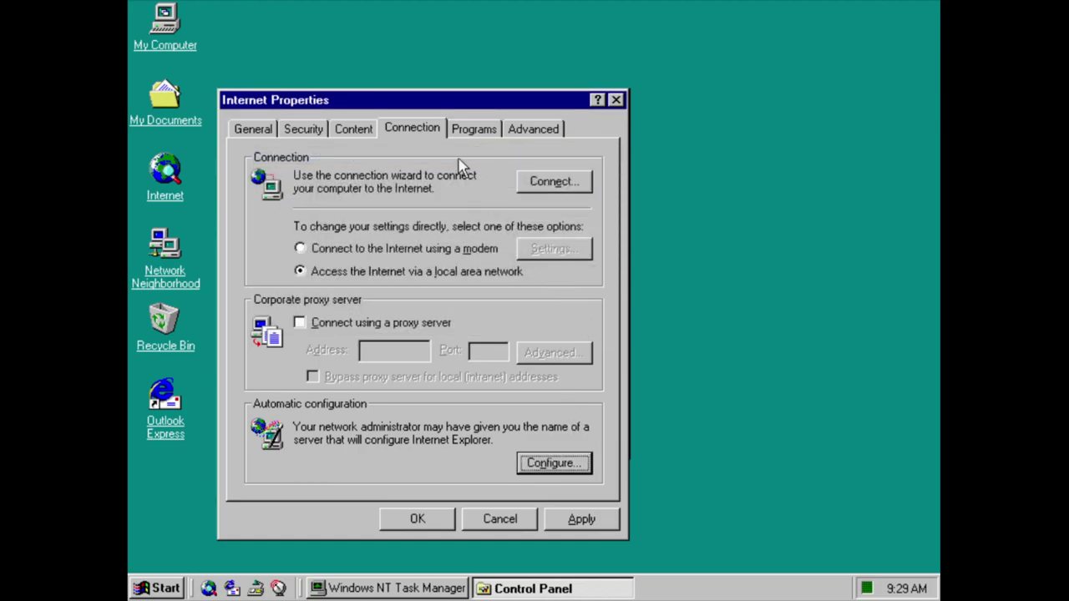
Check the program choices for mail, news, Internet call, calendar and contact list in the Internet properties.
{"action": "left_click", "coordinate": [466, 144]}
{"action": "left_click", "coordinate": [529, 214]}
{"action": "left_click", "coordinate": [529, 226]}
{"action": "left_click", "coordinate": [526, 277]}
{"action": "left_click", "coordinate": [528, 276]}
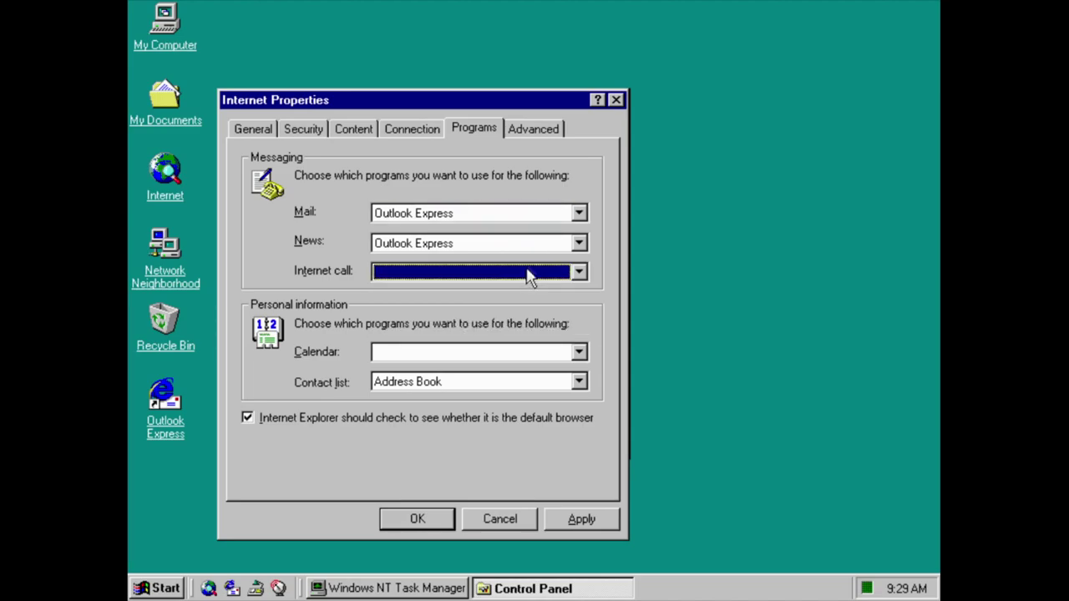
{"action": "left_click", "coordinate": [485, 358]}
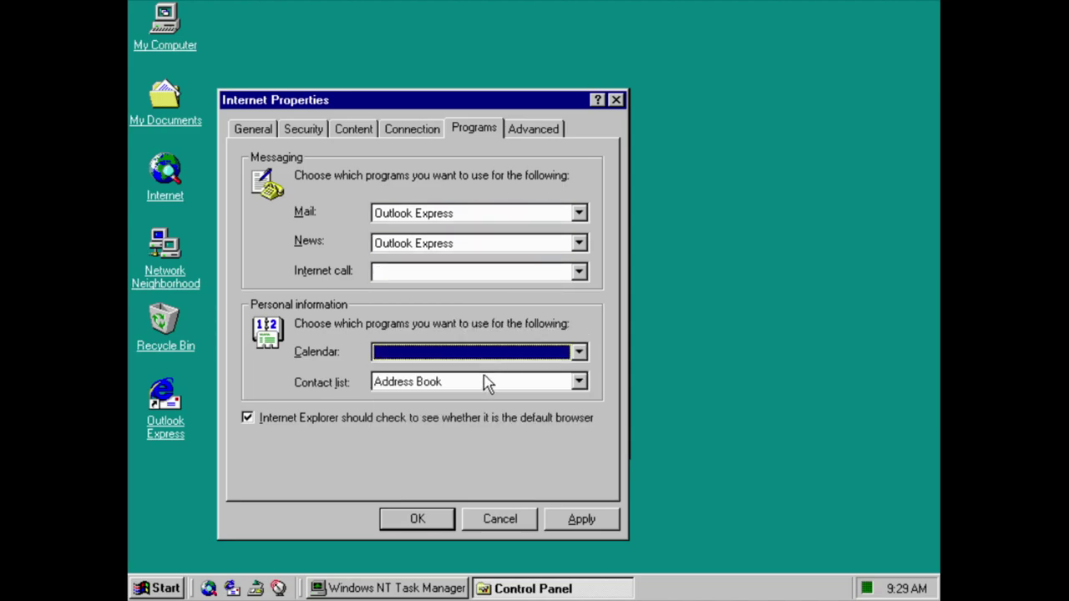
{"action": "left_click", "coordinate": [488, 381]}
Look through the advanced Internet options and cancel the Internet properties.
{"action": "left_click", "coordinate": [526, 137]}
{"action": "left_click_drag", "start_coordinate": [587, 195], "coordinate": [587, 238]}
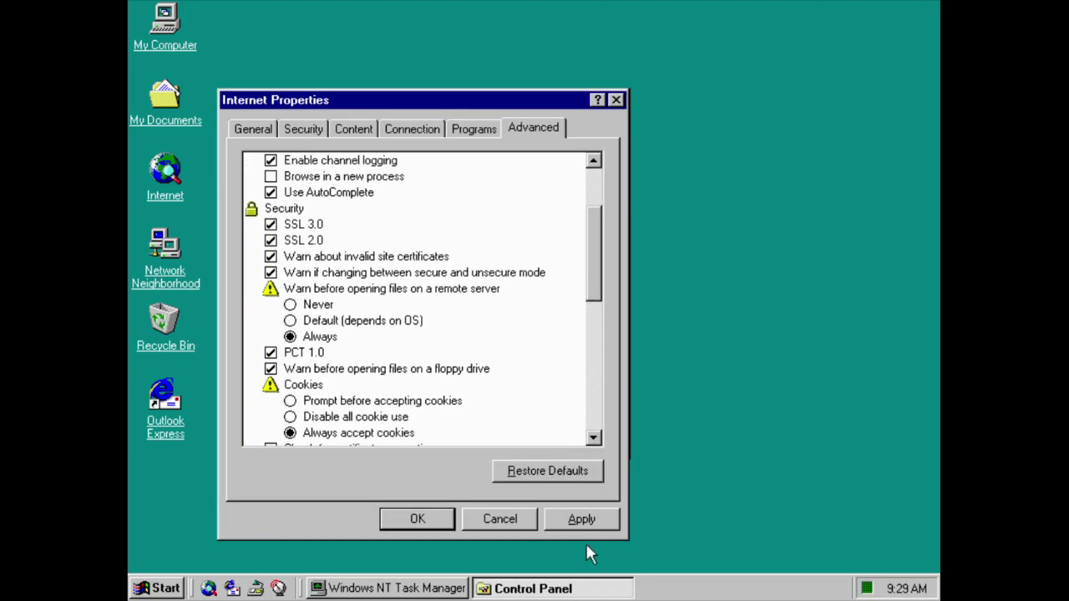
{"action": "left_click", "coordinate": [499, 524]}
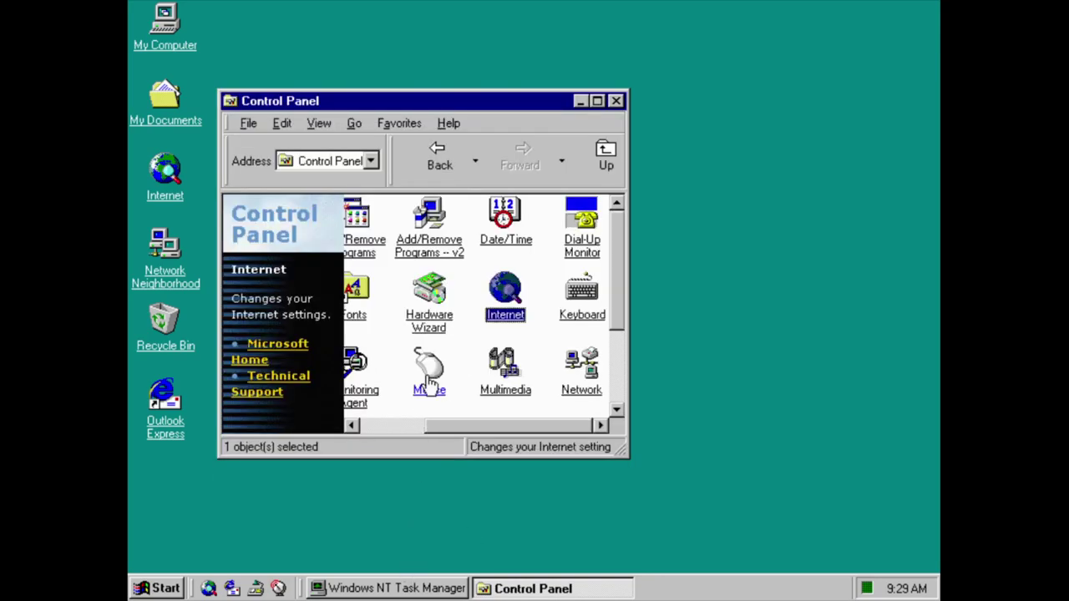
Check the keyboard layouts available for the English (United States) input locale in the Keyboard properties, and cancel the layout dialog.
{"action": "double_click", "coordinate": [583, 294]}
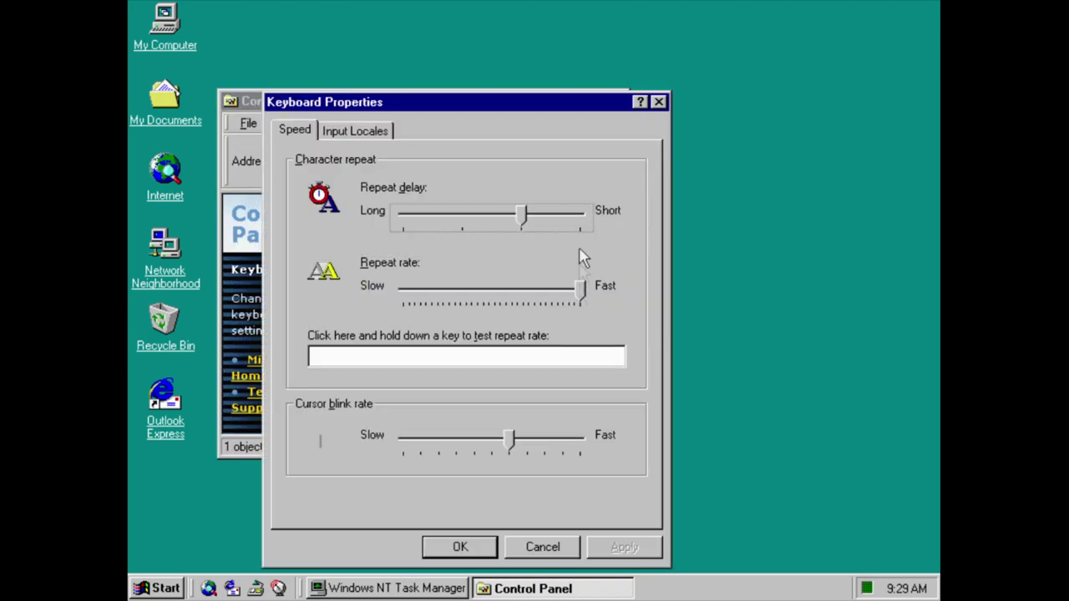
{"action": "left_click", "coordinate": [329, 130]}
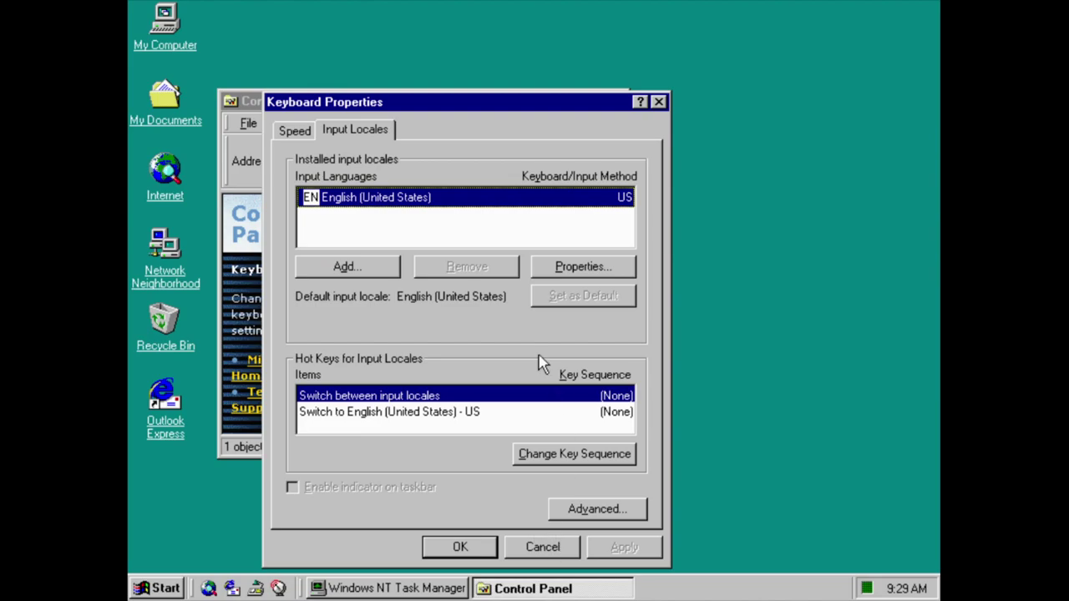
{"action": "left_click", "coordinate": [564, 268]}
{"action": "left_click", "coordinate": [587, 233]}
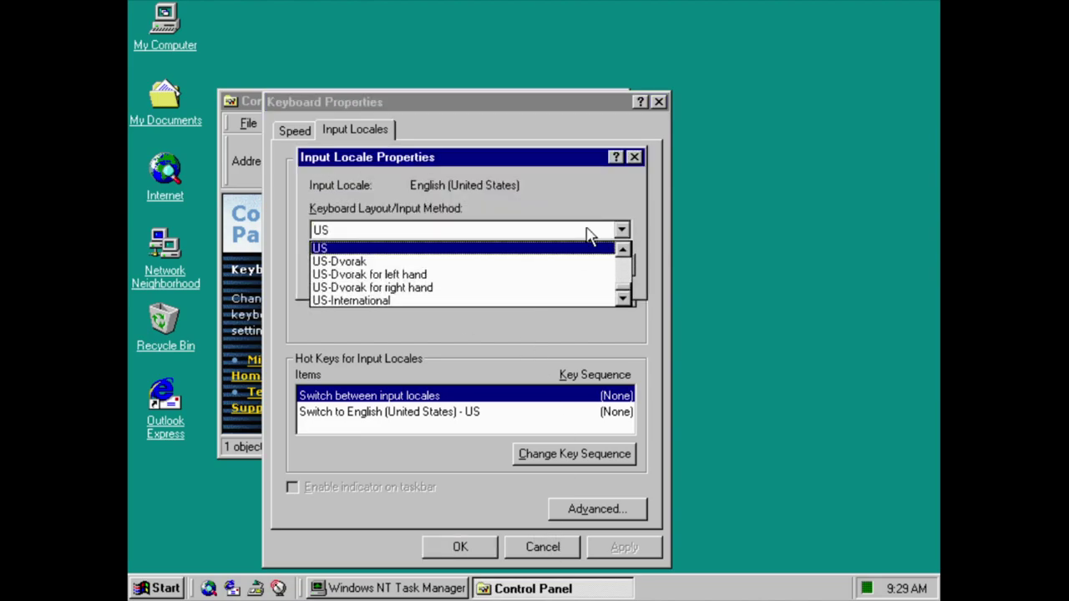
{"action": "left_click_drag", "start_coordinate": [626, 299], "coordinate": [629, 260]}
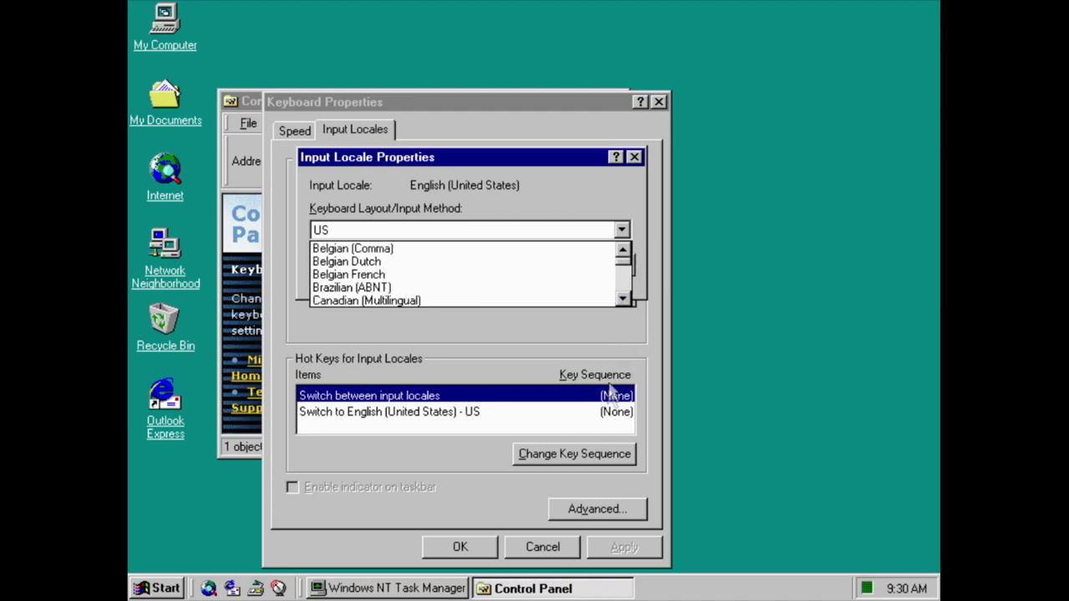
{"action": "left_click", "coordinate": [595, 349]}
{"action": "left_click", "coordinate": [610, 272]}
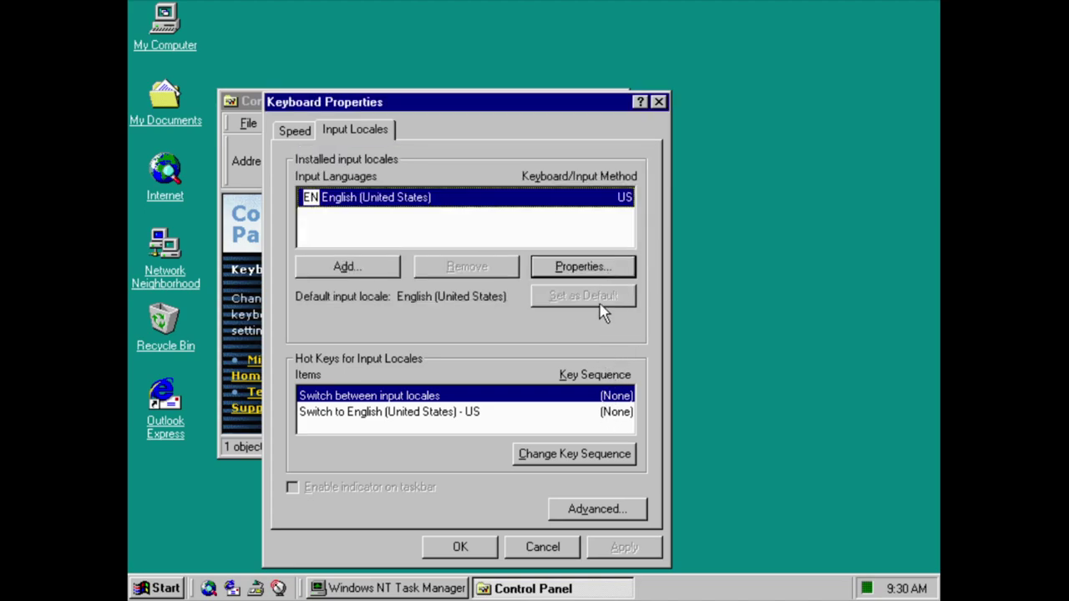
Check the locales and layouts offered for adding an input locale, and cancel the Keyboard properties without changes.
{"action": "left_click", "coordinate": [302, 271]}
{"action": "left_click", "coordinate": [593, 297]}
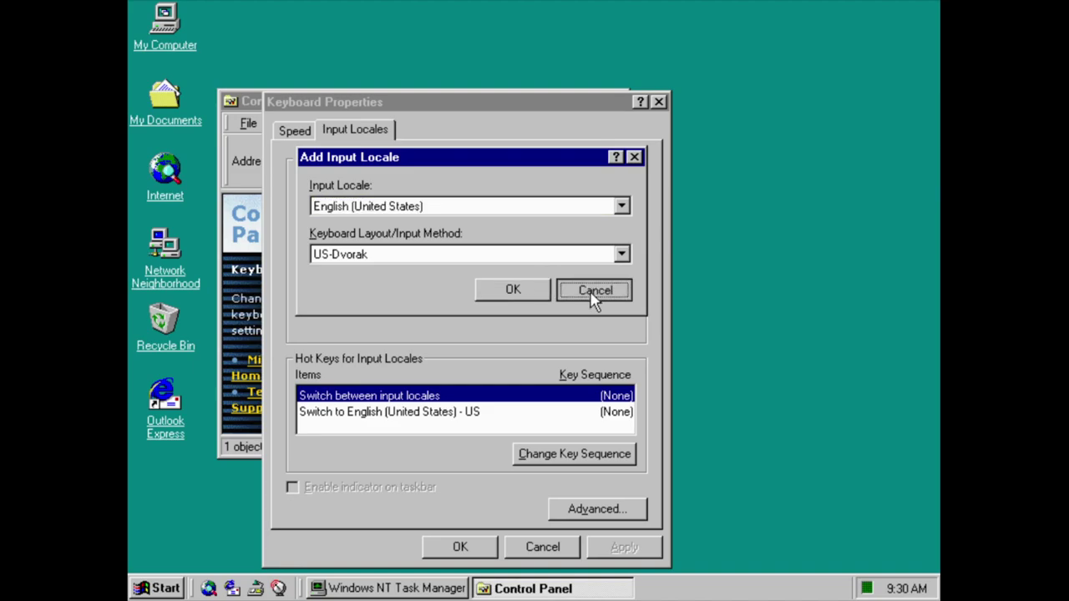
{"action": "left_click", "coordinate": [550, 211]}
{"action": "left_click_drag", "start_coordinate": [628, 257], "coordinate": [632, 282]}
{"action": "left_click", "coordinate": [594, 296]}
{"action": "left_click", "coordinate": [594, 297]}
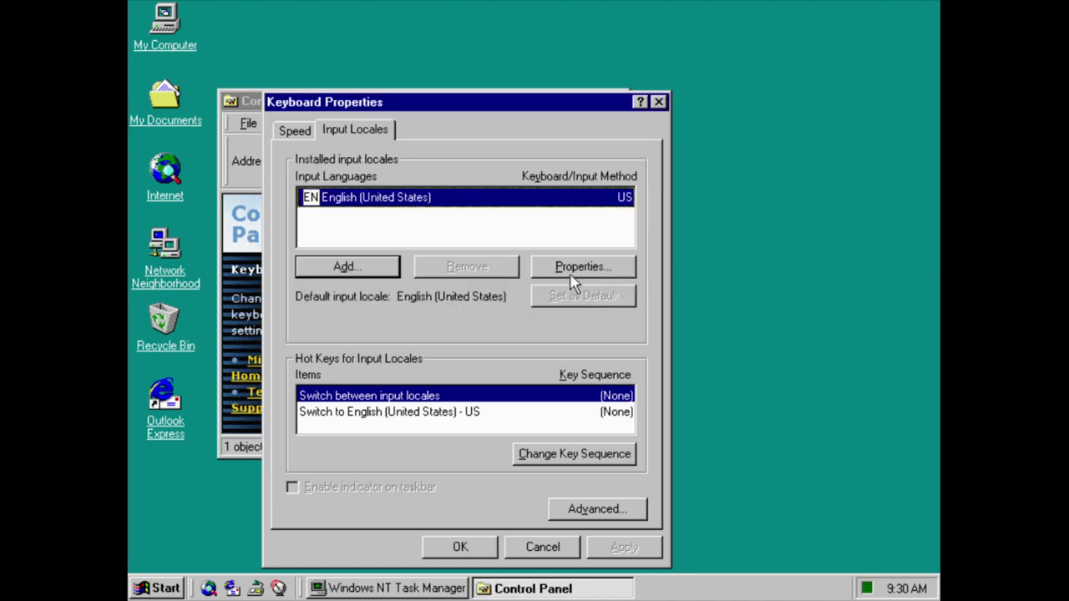
{"action": "left_click", "coordinate": [294, 131]}
{"action": "left_click", "coordinate": [534, 545]}
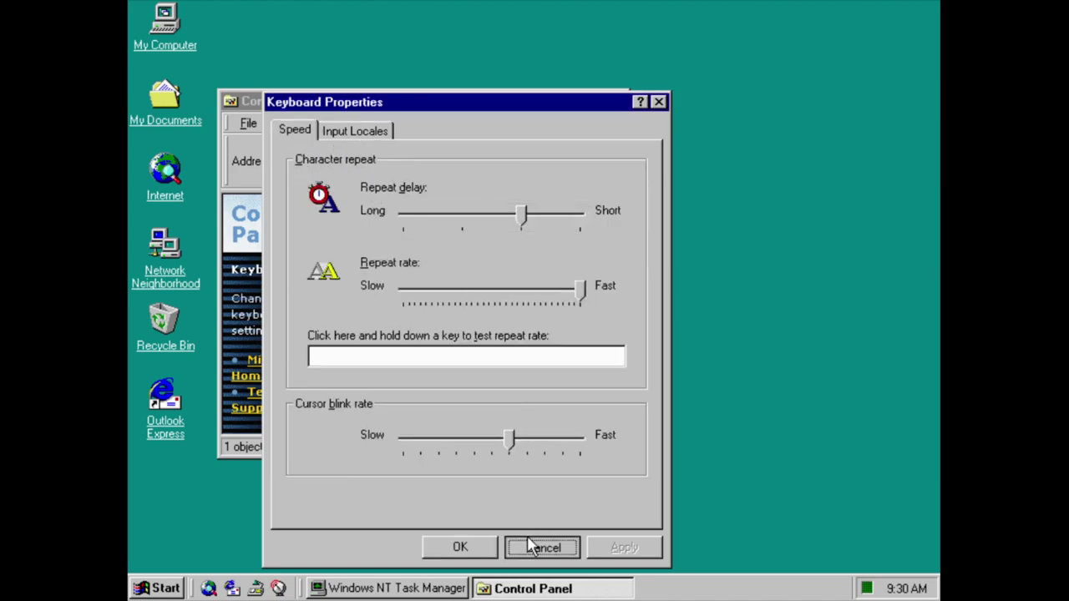
Start a modem installation with automatic detection turned off and look through the listed models and manufacturers.
{"action": "left_click_drag", "start_coordinate": [511, 427], "coordinate": [405, 422]}
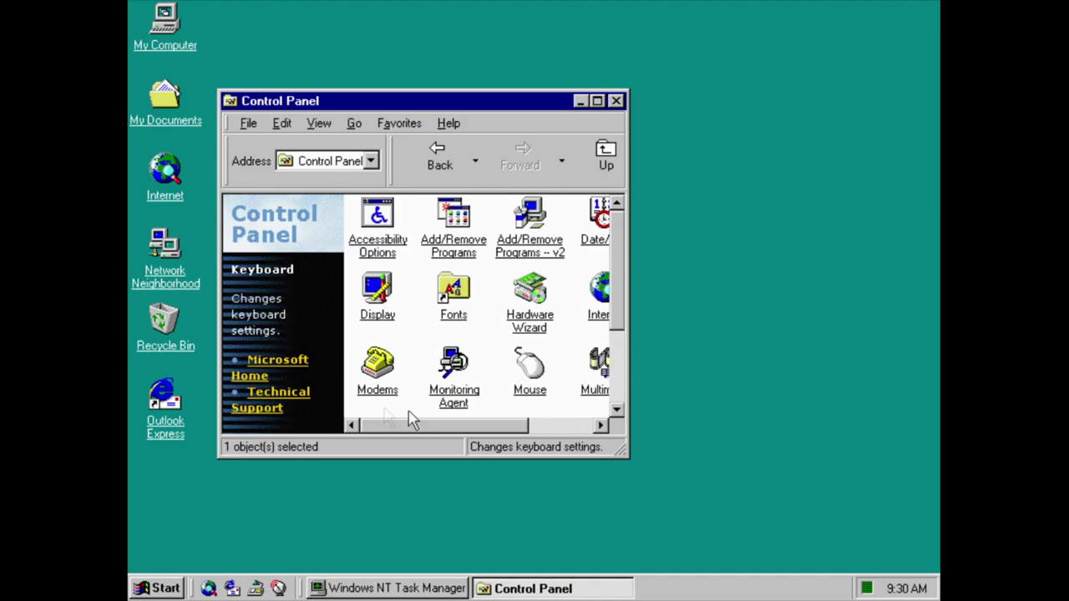
{"action": "left_click", "coordinate": [362, 390]}
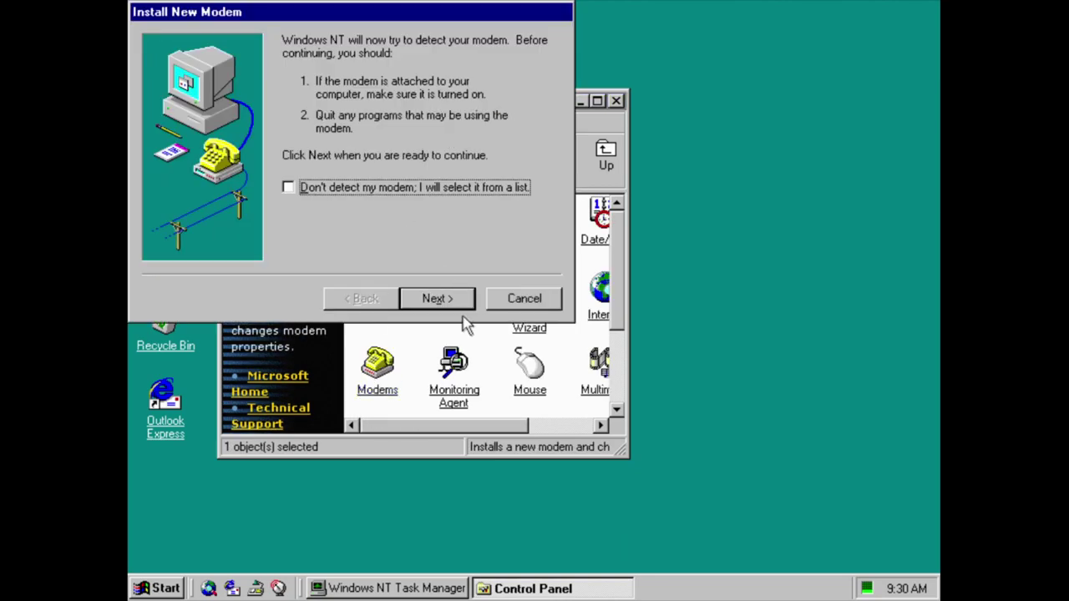
{"action": "left_click", "coordinate": [440, 192]}
{"action": "left_click", "coordinate": [440, 298]}
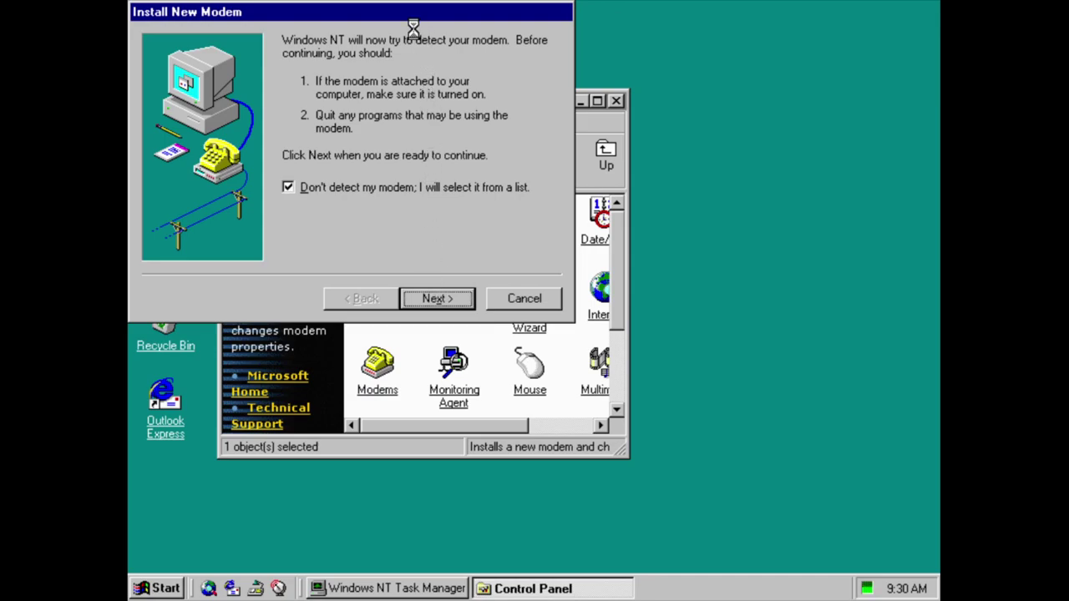
{"action": "left_click_drag", "start_coordinate": [548, 180], "coordinate": [547, 227]}
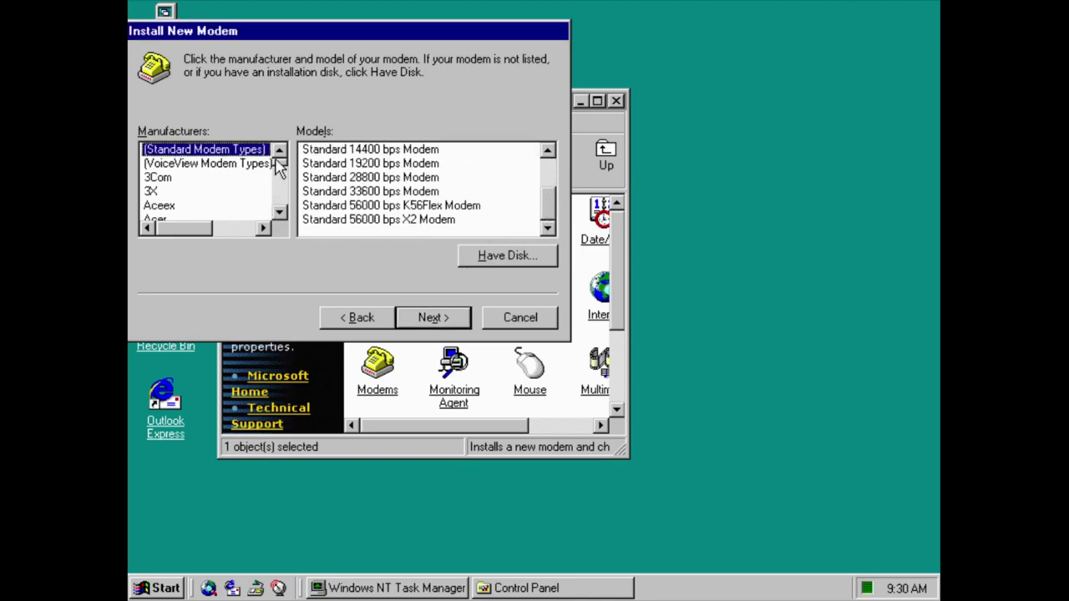
{"action": "left_click_drag", "start_coordinate": [281, 170], "coordinate": [281, 216]}
Cancel the modem installation and check the port diagnostics before closing the Modems properties.
{"action": "left_click", "coordinate": [499, 325]}
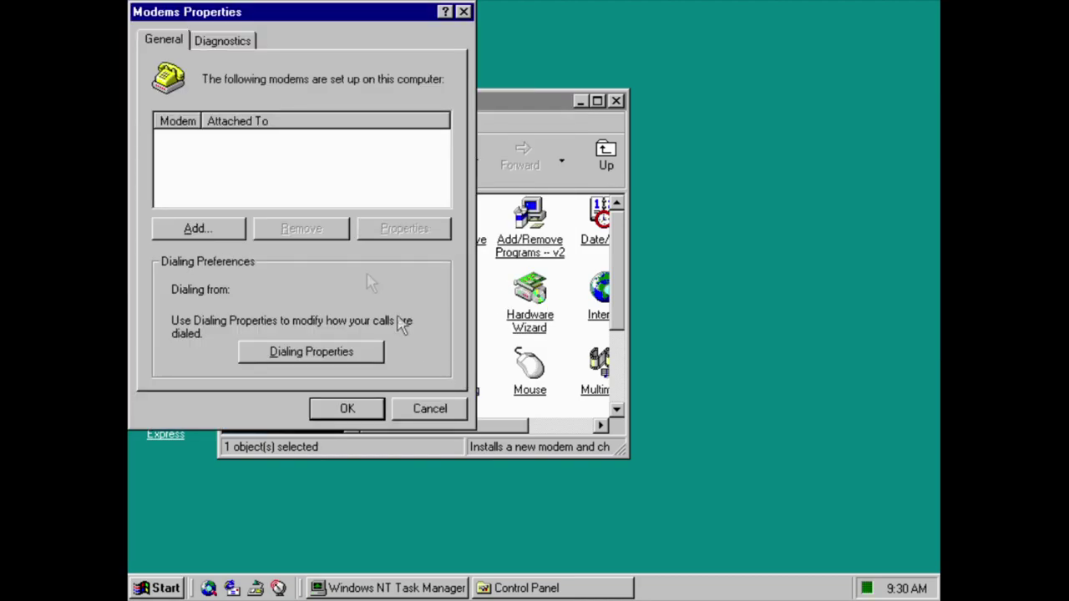
{"action": "left_click", "coordinate": [235, 41]}
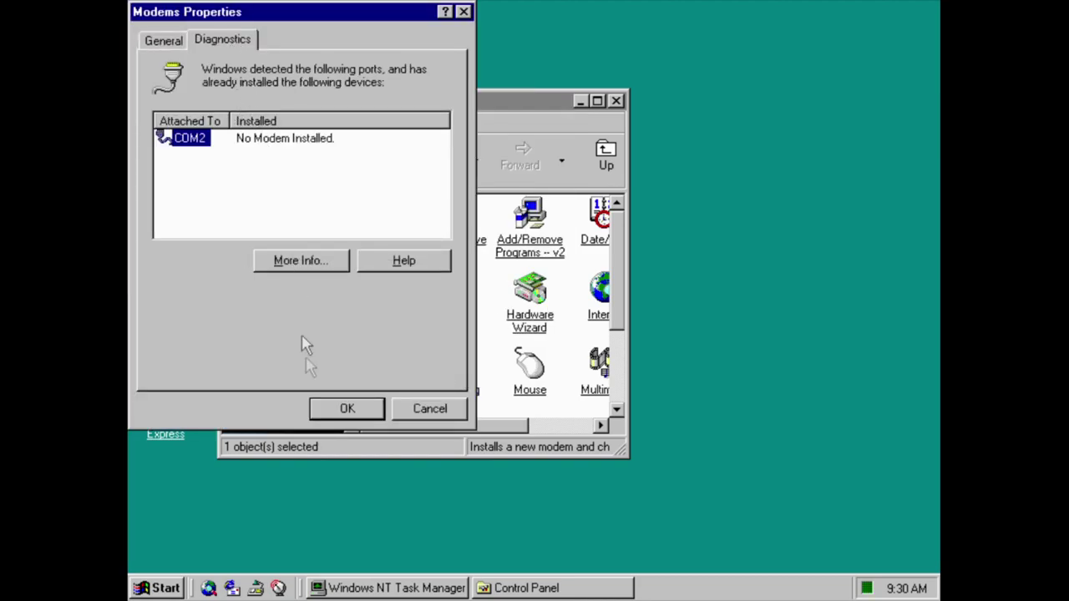
{"action": "left_click", "coordinate": [422, 411]}
Check the net card description and password change options of the Monitoring Agent, and close it without entering a password.
{"action": "double_click", "coordinate": [458, 376]}
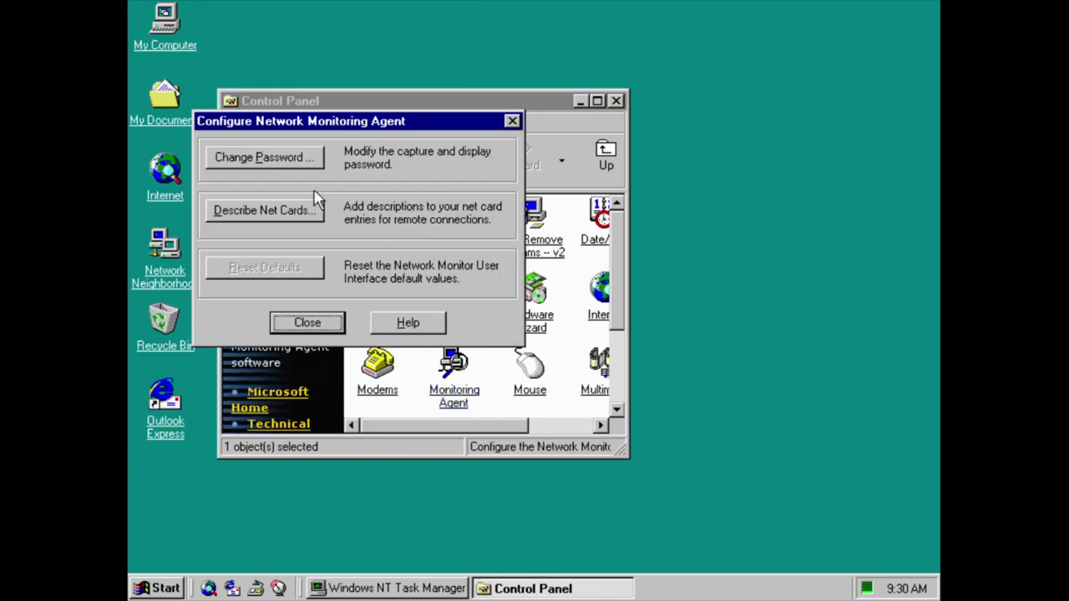
{"action": "left_click", "coordinate": [305, 211]}
{"action": "left_click", "coordinate": [533, 332]}
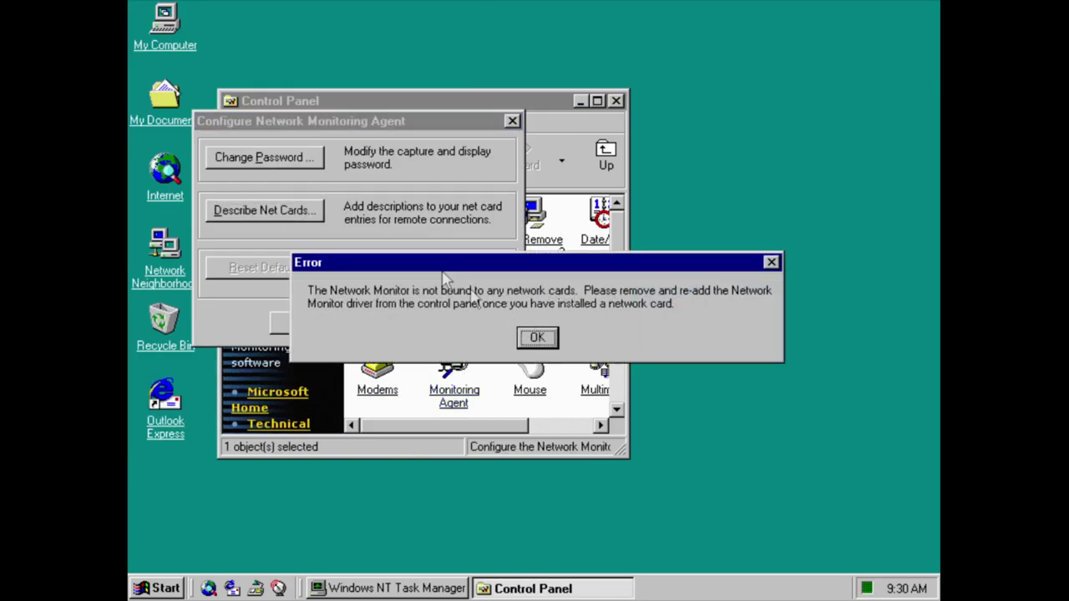
{"action": "left_click", "coordinate": [537, 338]}
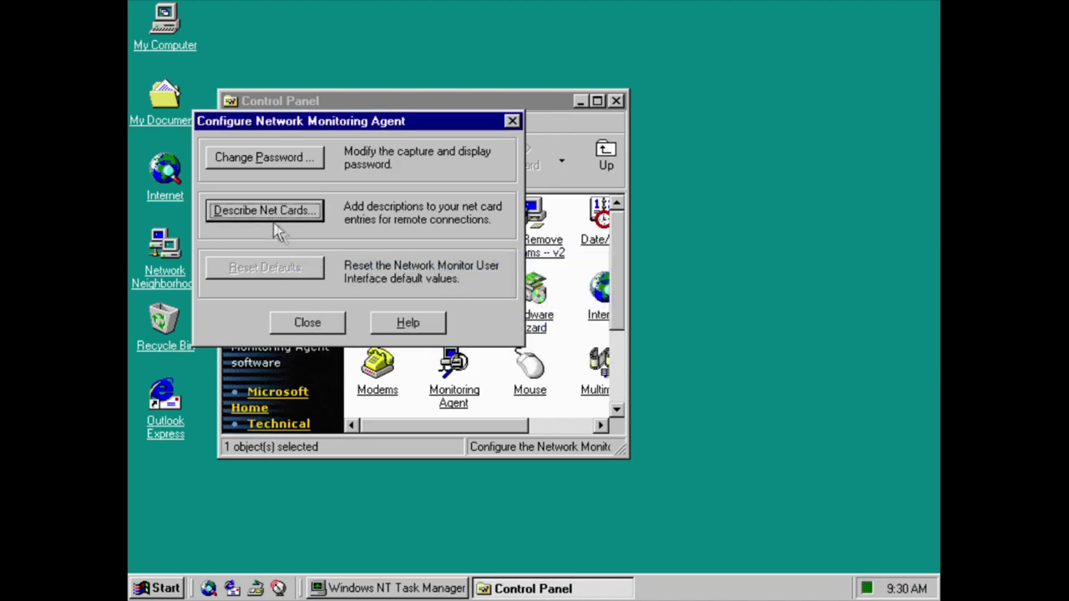
{"action": "left_click", "coordinate": [265, 162]}
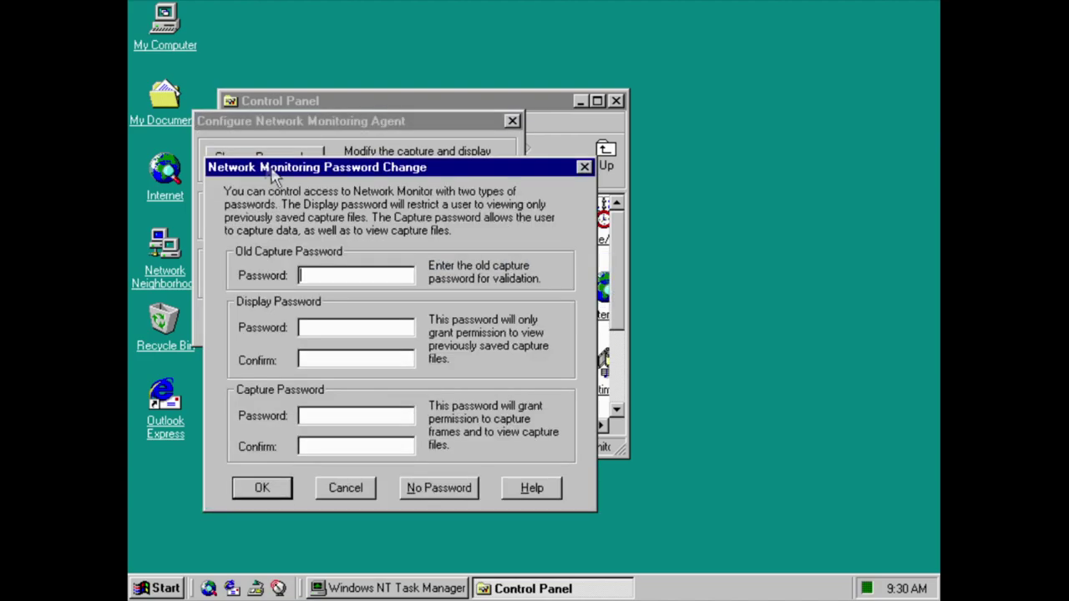
{"action": "left_click", "coordinate": [366, 488]}
{"action": "left_click", "coordinate": [288, 326]}
Preview the pointer schemes in the Mouse properties one after another, from 3D-White through Magnified and Windows Black to Windows Standard (large).
{"action": "double_click", "coordinate": [530, 363]}
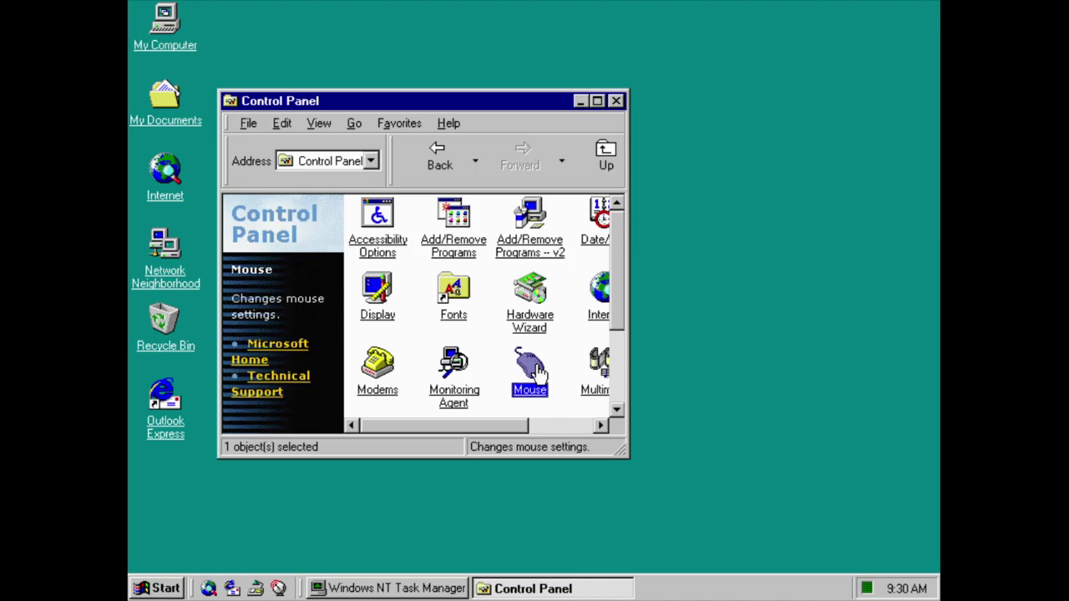
{"action": "left_click", "coordinate": [259, 85]}
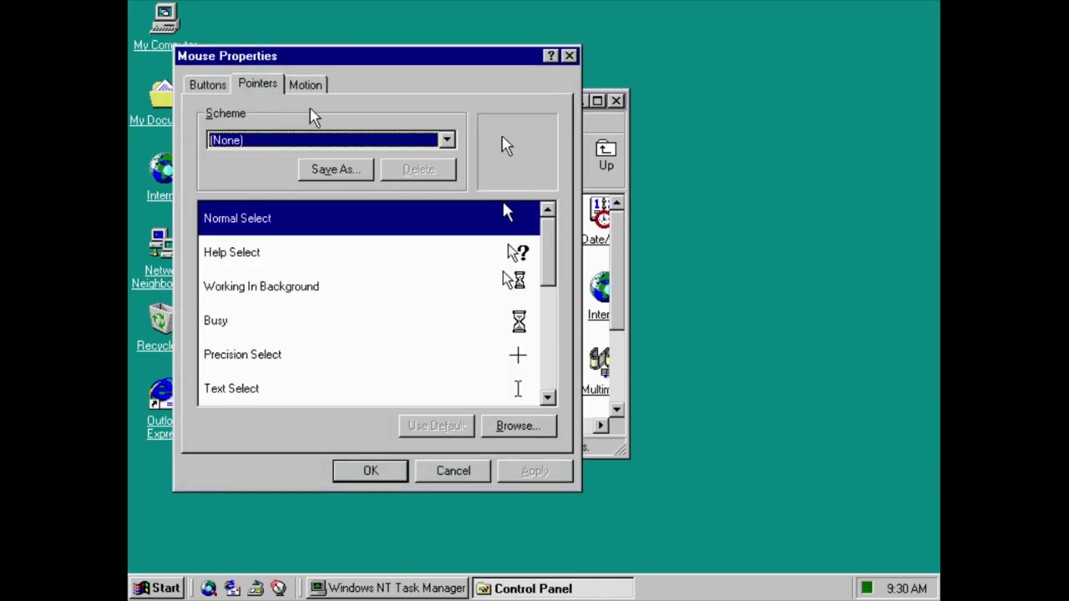
{"action": "left_click", "coordinate": [312, 138]}
{"action": "left_click", "coordinate": [401, 146]}
{"action": "key", "text": "Down"}
{"action": "key", "text": "Down"}
{"action": "key", "text": "Down"}
{"action": "key", "text": "Down"}
{"action": "key", "text": "Down"}
{"action": "key", "text": "Down"}
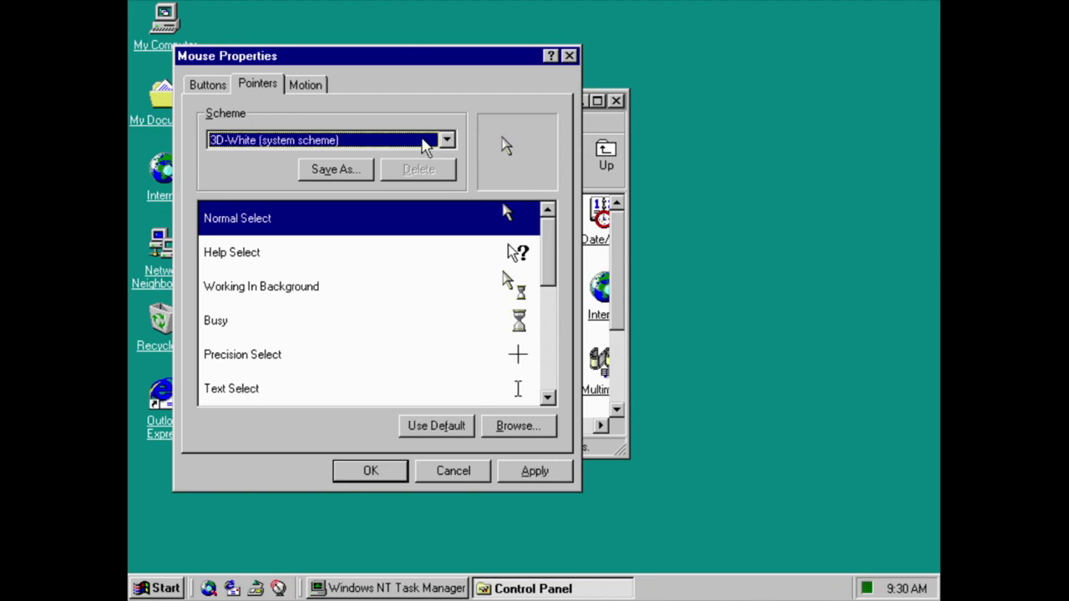
{"action": "key", "text": "Down"}
{"action": "key", "text": "Down"}
{"action": "key", "text": "Down"}
{"action": "key", "text": "Down"}
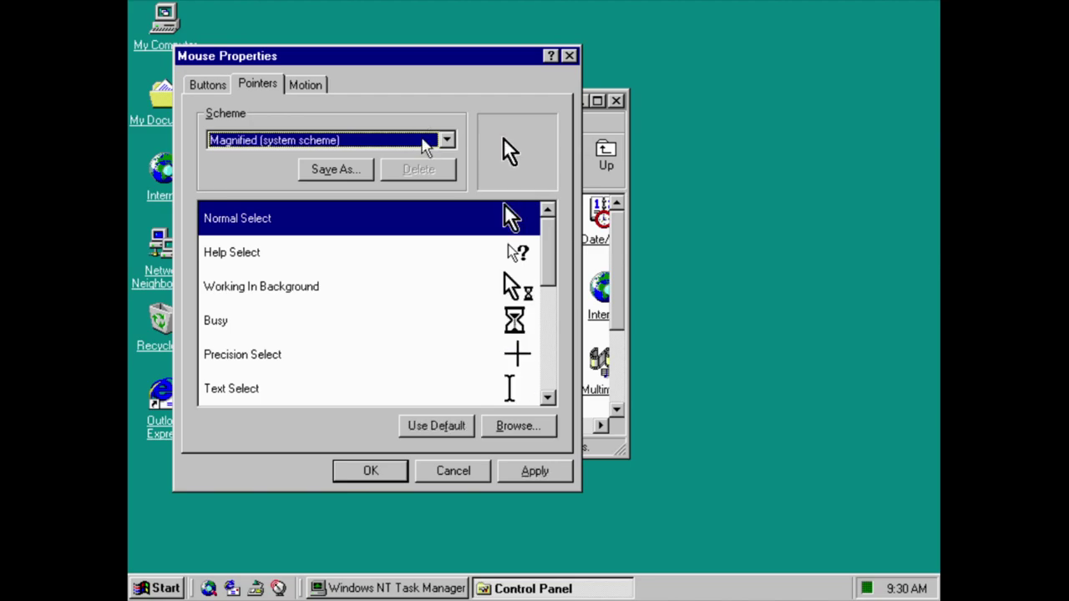
{"action": "key", "text": "Down"}
{"action": "key", "text": "Down"}
{"action": "key", "text": "Down"}
{"action": "key", "text": "Down"}
{"action": "key", "text": "Down"}
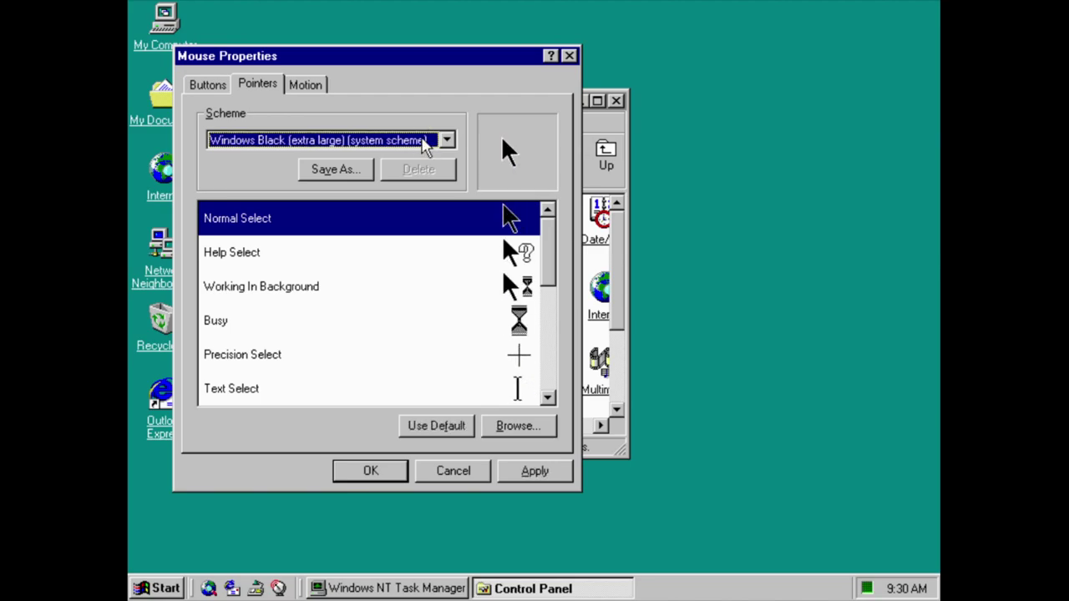
{"action": "key", "text": "Down"}
{"action": "key", "text": "Down"}
{"action": "key", "text": "Down"}
{"action": "key", "text": "Down"}
{"action": "key", "text": "Down"}
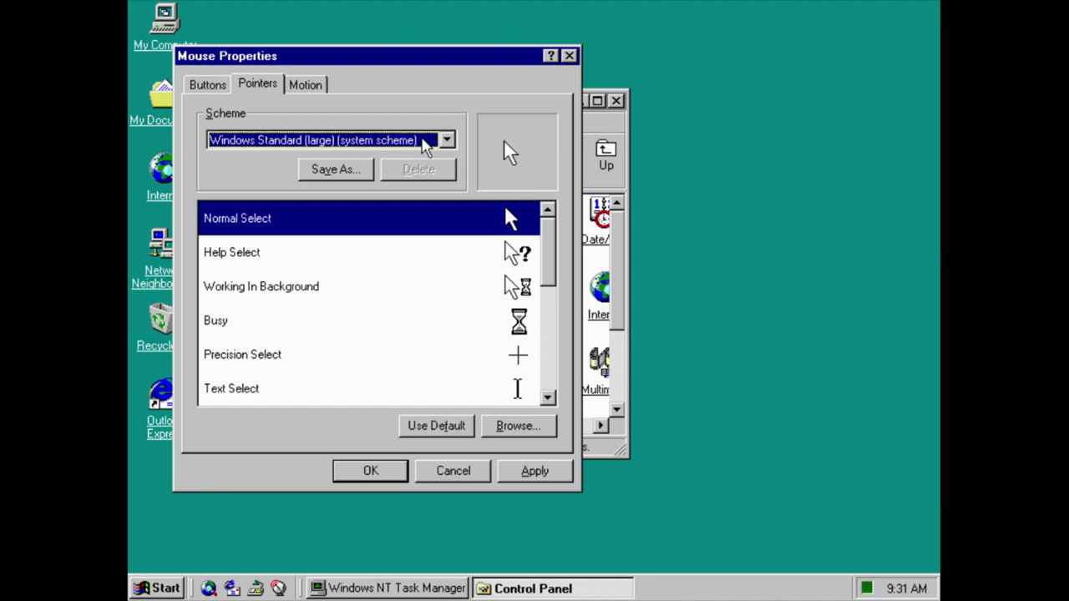
Check the pointer motion settings and cancel the Mouse properties without applying a scheme.
{"action": "left_click", "coordinate": [315, 88]}
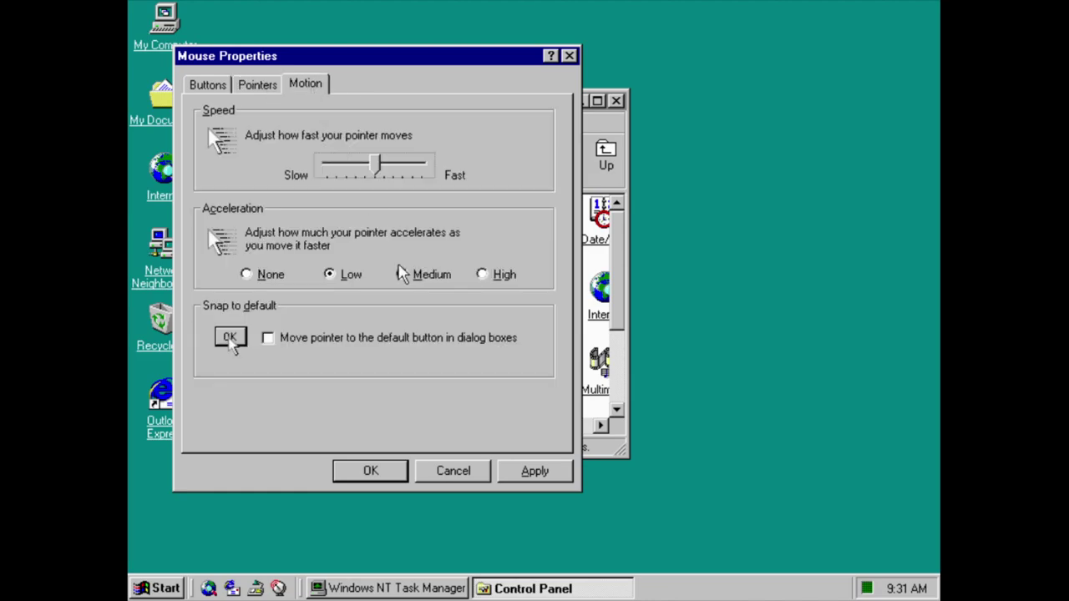
{"action": "left_click", "coordinate": [458, 463]}
Review the audio, video, MIDI, CD music and device settings of the Multimedia properties, and cancel without changing anything.
{"action": "double_click", "coordinate": [584, 386]}
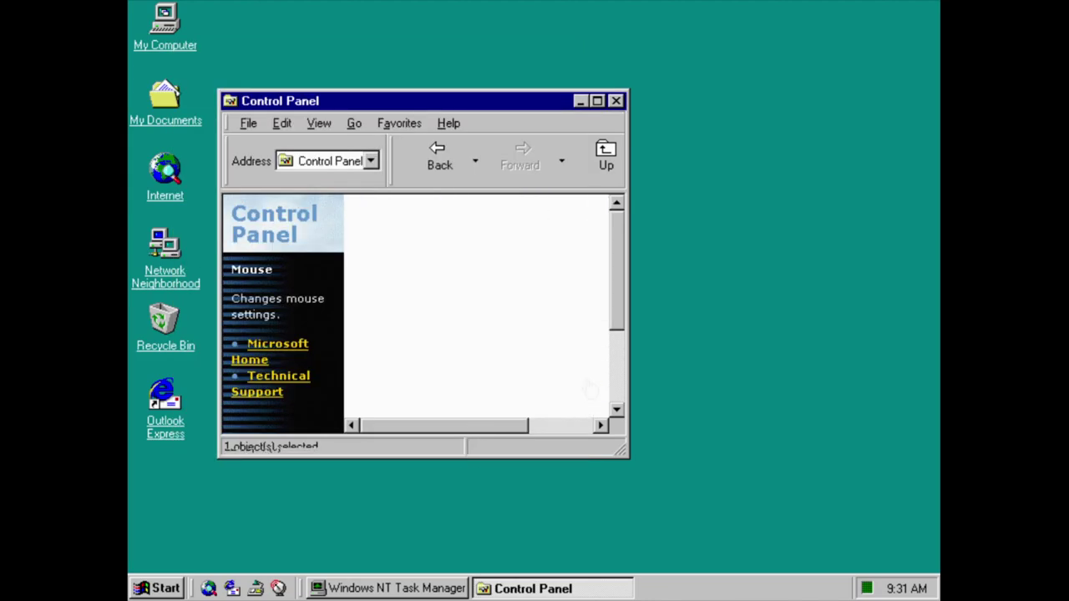
{"action": "left_click", "coordinate": [332, 111]}
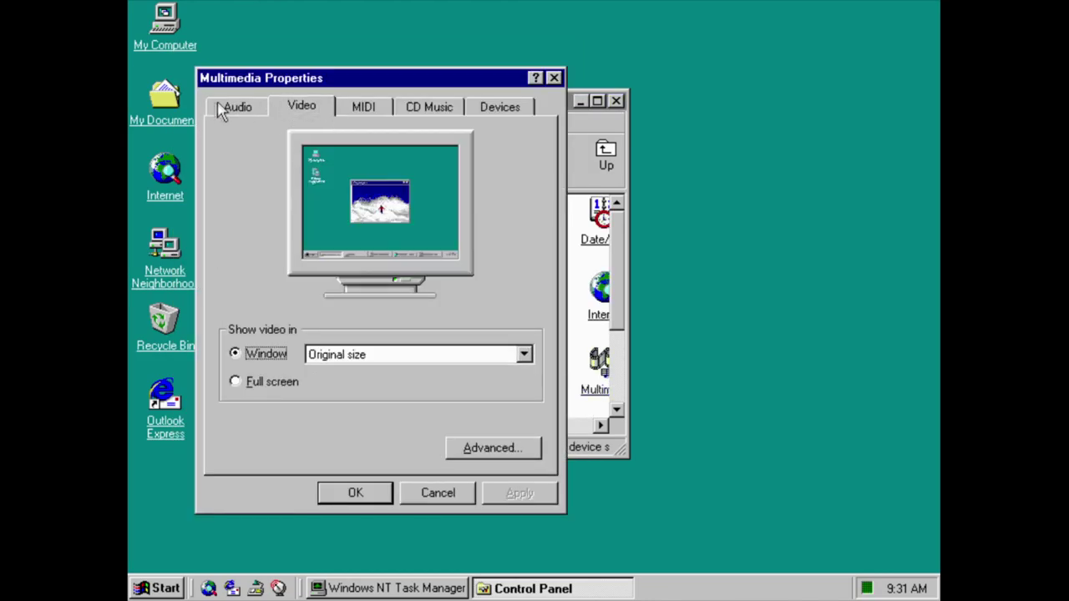
{"action": "left_click", "coordinate": [238, 108]}
{"action": "left_click", "coordinate": [358, 214]}
{"action": "left_click", "coordinate": [359, 219]}
{"action": "left_click", "coordinate": [326, 110]}
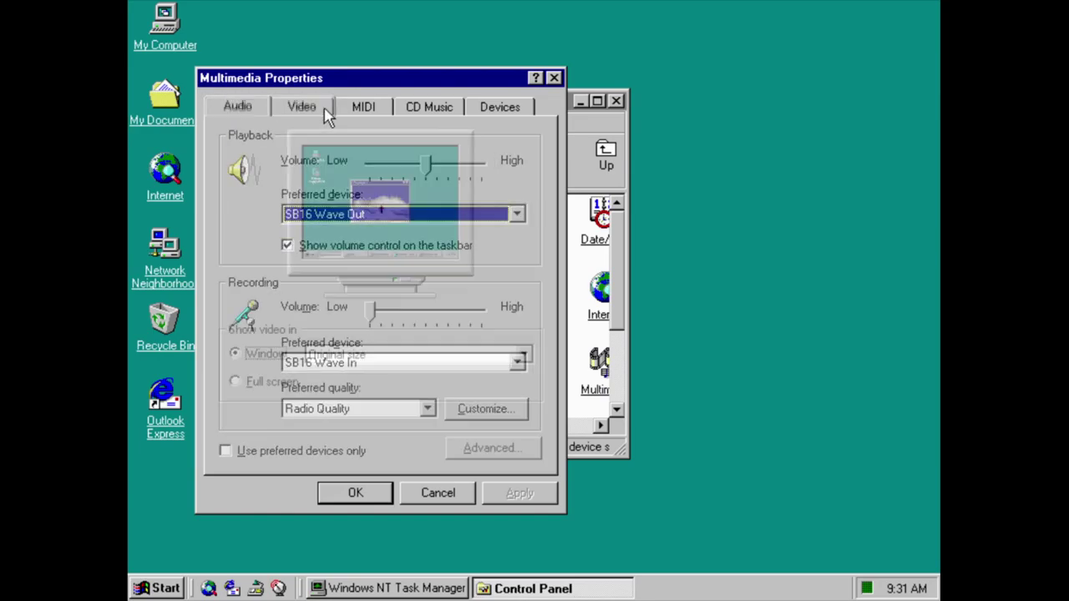
{"action": "left_click", "coordinate": [372, 112]}
{"action": "left_click", "coordinate": [444, 120]}
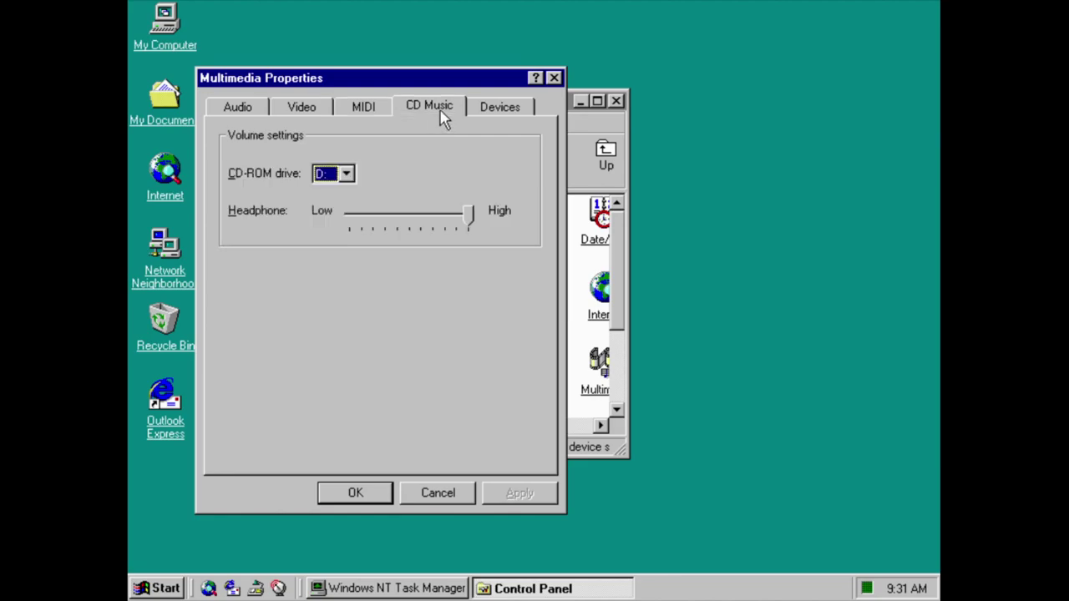
{"action": "left_click", "coordinate": [501, 109]}
{"action": "left_click", "coordinate": [437, 493]}
Open the Network settings, agree to install Windows NT Networking, and look through the clients, services and protocols.
{"action": "left_click_drag", "start_coordinate": [519, 430], "coordinate": [585, 429]}
{"action": "double_click", "coordinate": [587, 383]}
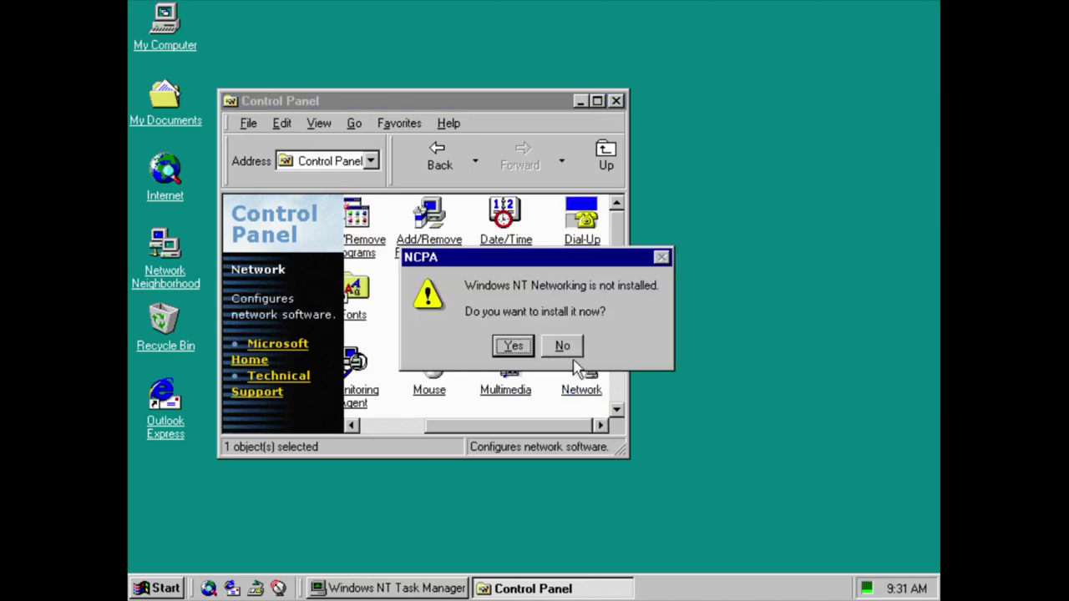
{"action": "left_click", "coordinate": [531, 349]}
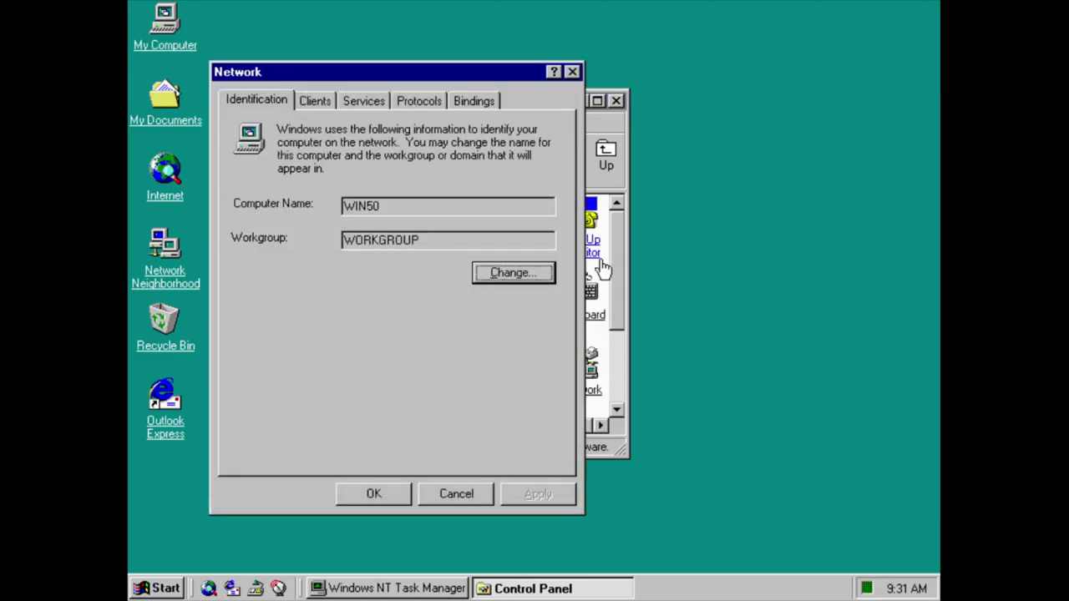
{"action": "left_click", "coordinate": [314, 101]}
{"action": "left_click", "coordinate": [363, 101]}
{"action": "left_click", "coordinate": [431, 101]}
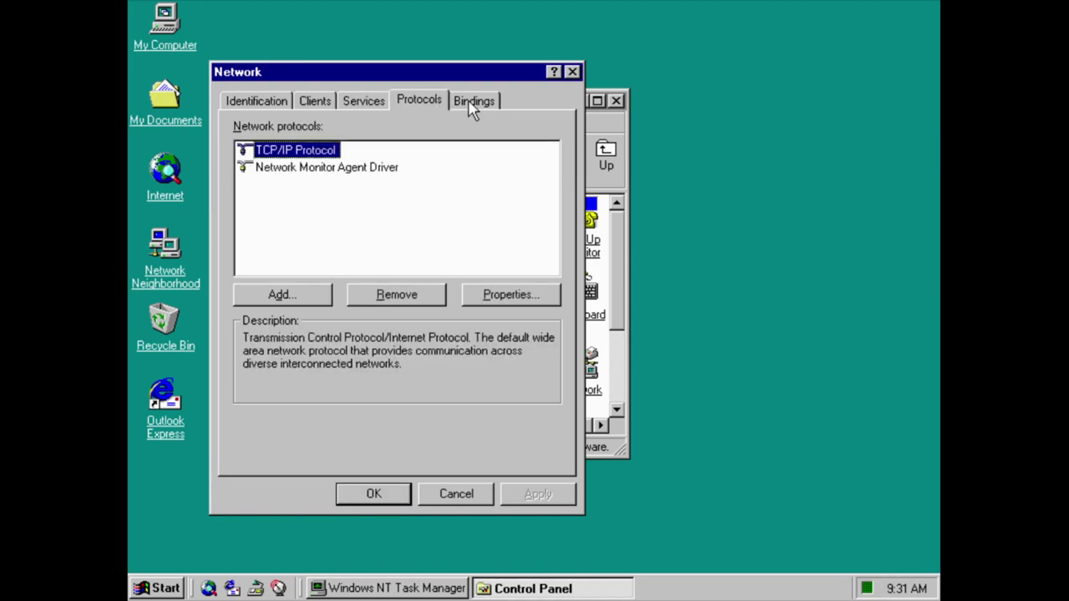
Check which network protocols can be added, cancel the selection, and try to view the TCP/IP Protocol properties.
{"action": "left_click", "coordinate": [324, 298]}
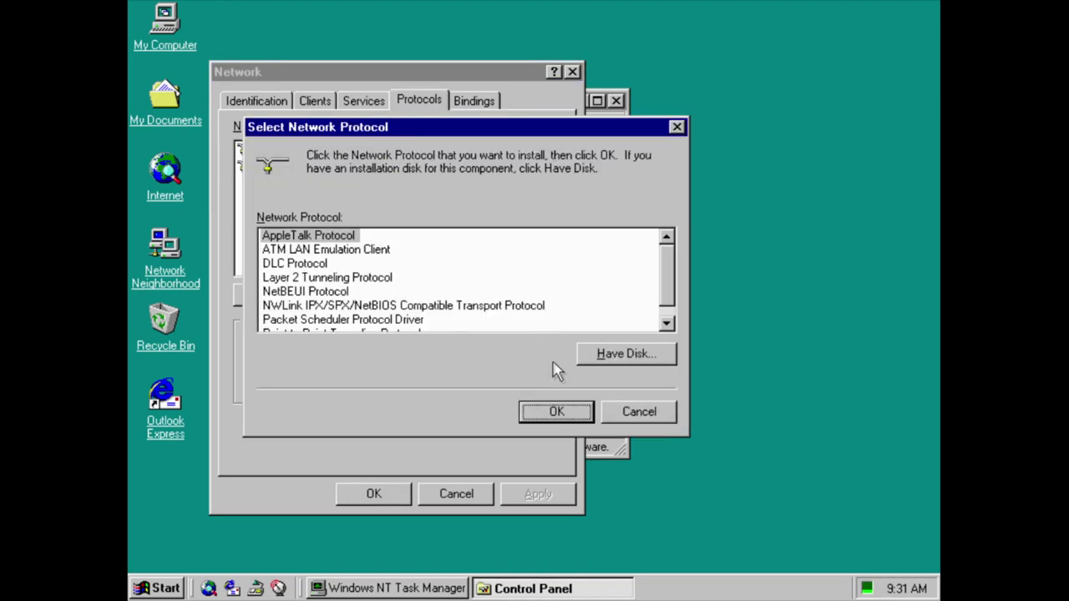
{"action": "scroll", "coordinate": [668, 256], "scroll_direction": "down", "scroll_amount": 1}
{"action": "left_click", "coordinate": [666, 420]}
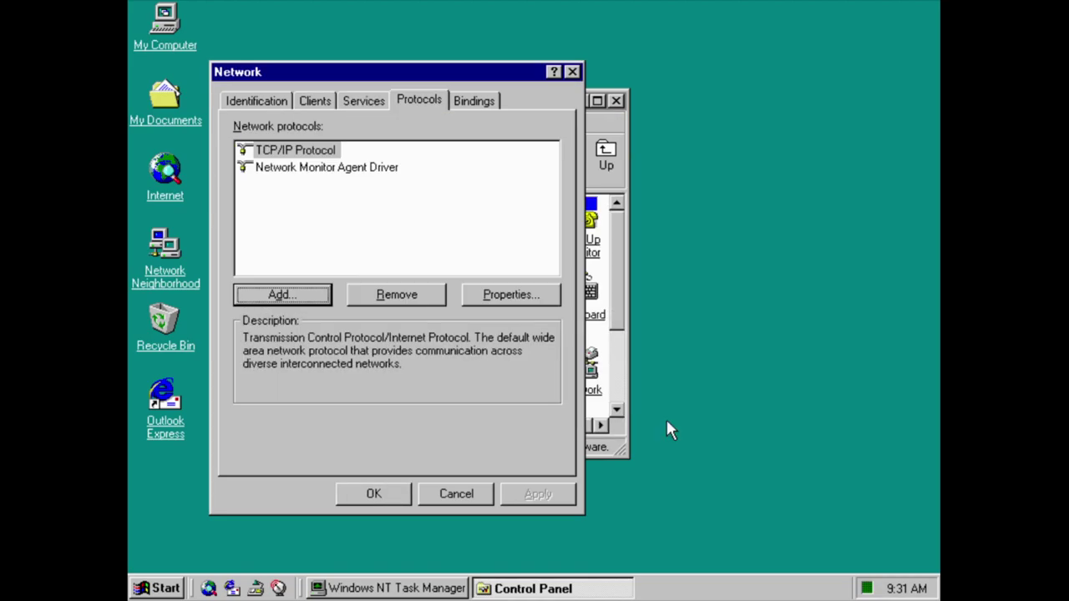
{"action": "left_click", "coordinate": [498, 299]}
{"action": "left_click", "coordinate": [537, 341]}
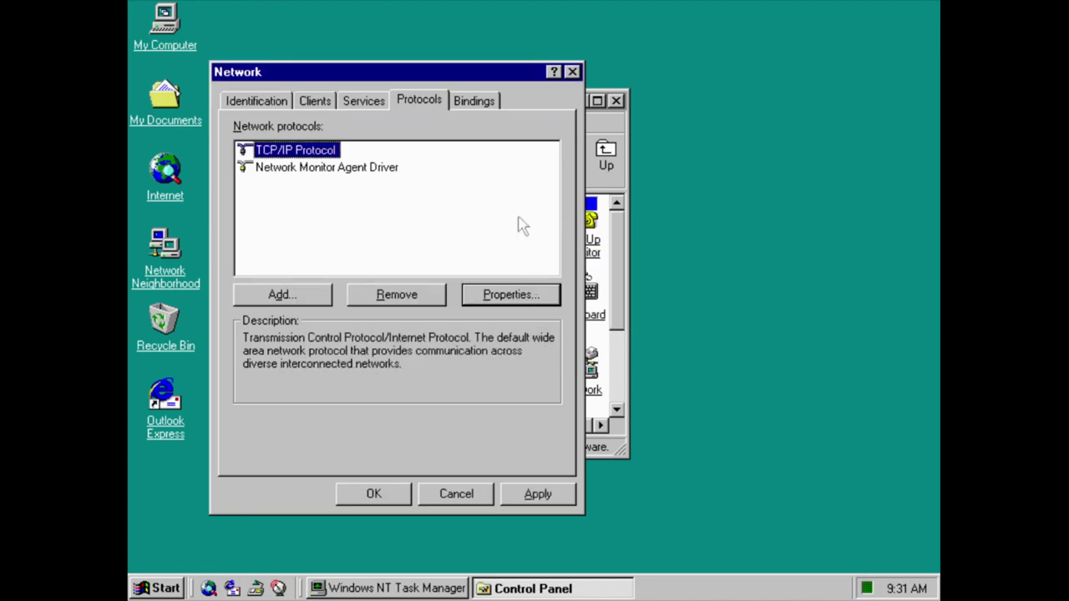
Recheck the network services, clients and computer identification, and cancel the Network settings.
{"action": "left_click", "coordinate": [457, 101]}
{"action": "left_click", "coordinate": [365, 102]}
{"action": "left_click", "coordinate": [321, 102]}
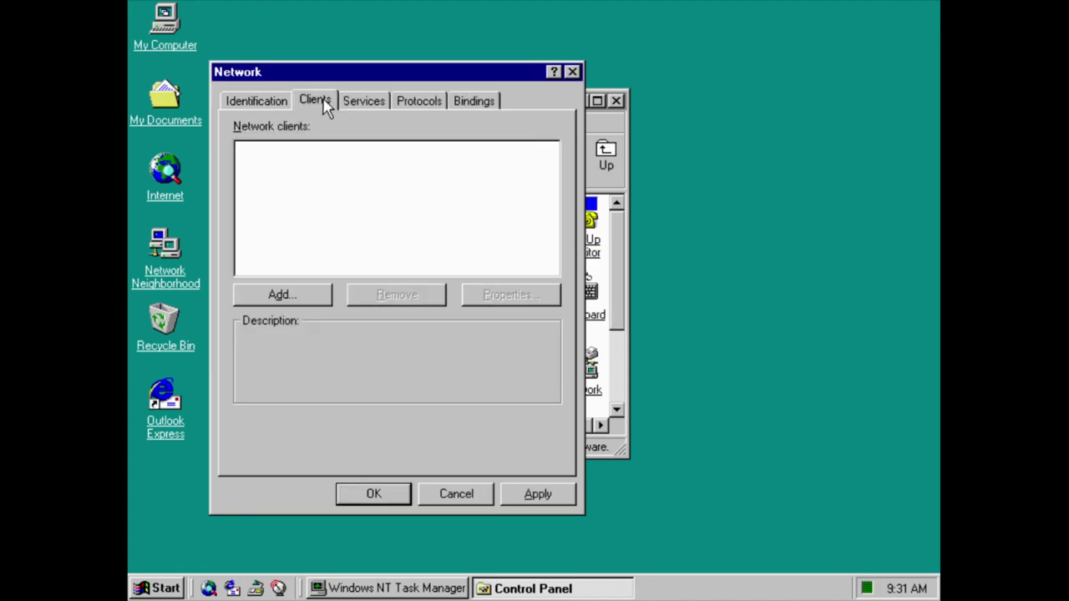
{"action": "left_click", "coordinate": [276, 102]}
{"action": "left_click", "coordinate": [456, 493]}
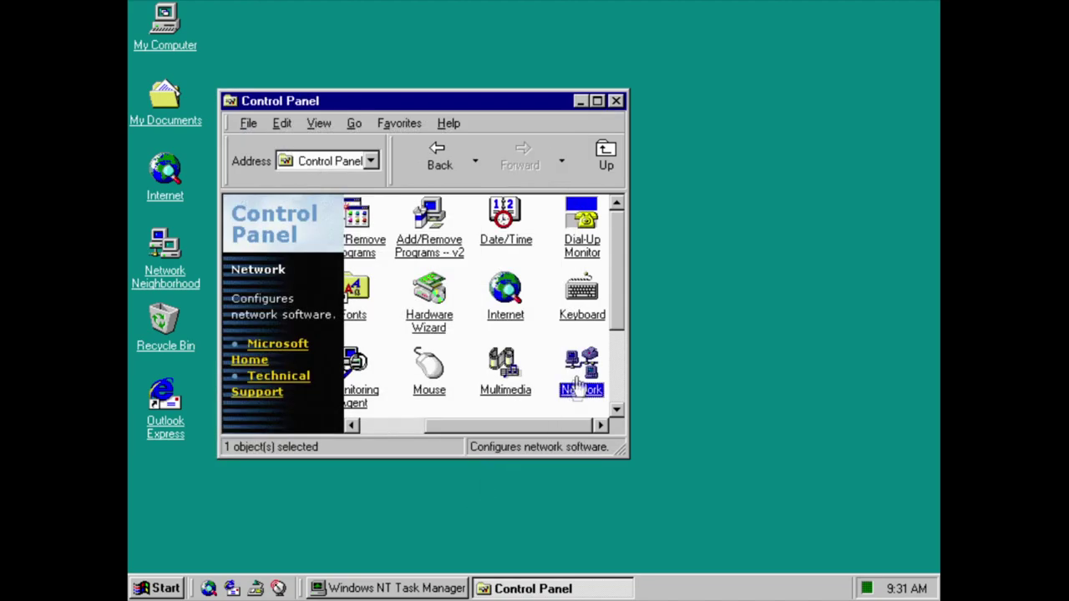
Open the Power Management properties, view the available power schemes, and check the option for saving a scheme without saving one.
{"action": "left_click", "coordinate": [615, 326]}
{"action": "left_click_drag", "start_coordinate": [566, 426], "coordinate": [429, 425]}
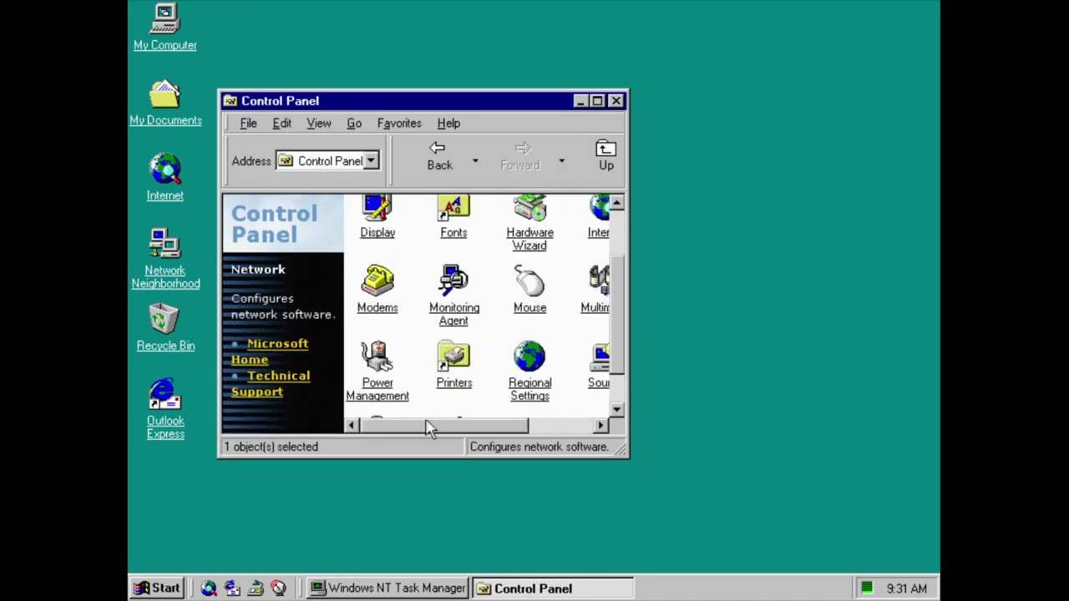
{"action": "double_click", "coordinate": [387, 390]}
{"action": "left_click", "coordinate": [406, 254]}
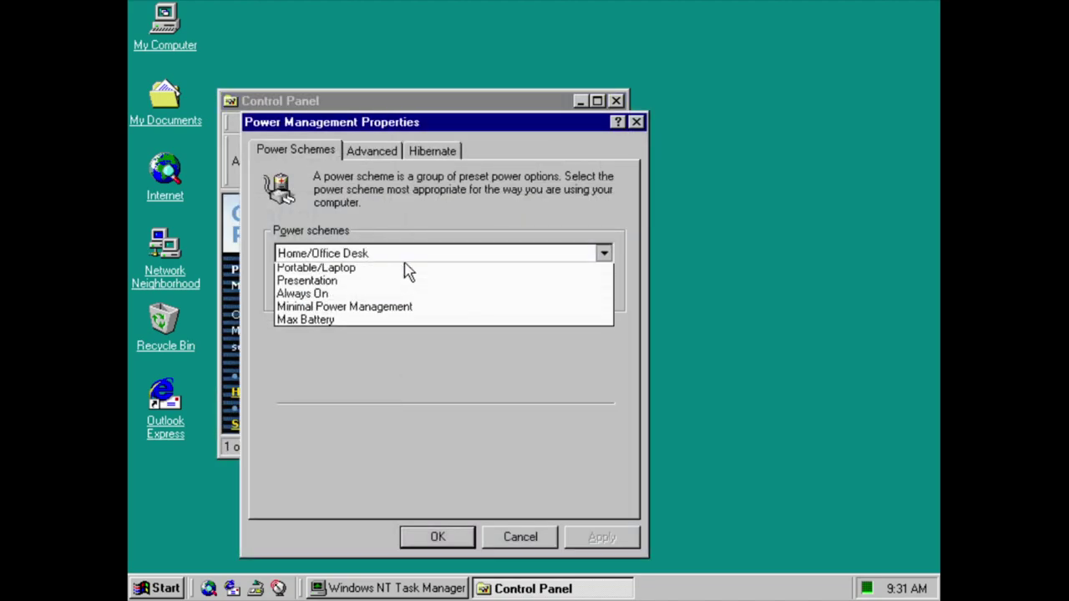
{"action": "left_click", "coordinate": [405, 254]}
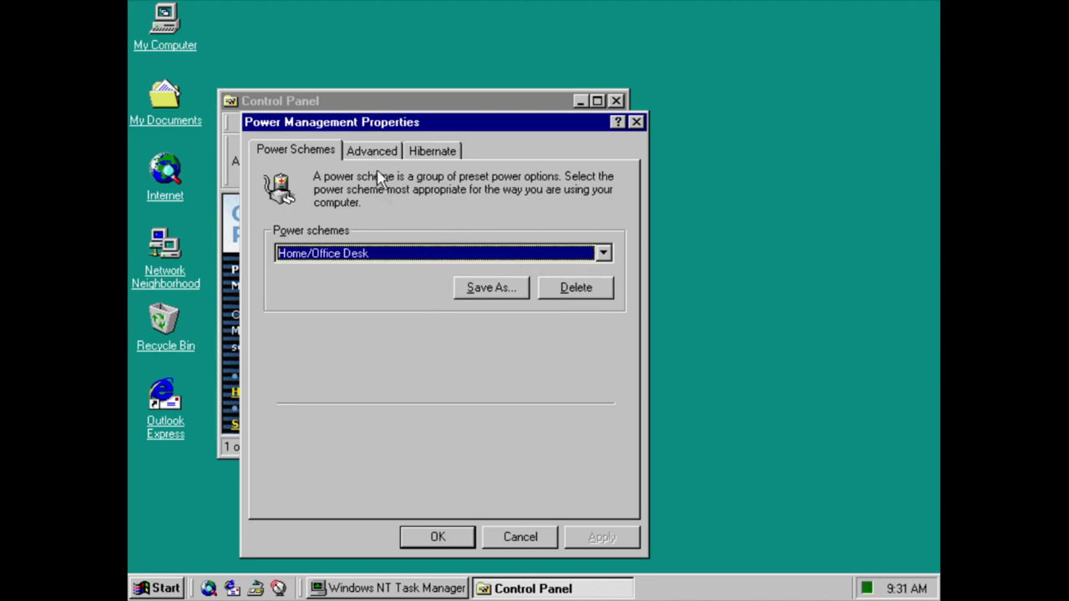
{"action": "left_click", "coordinate": [468, 291]}
{"action": "left_click", "coordinate": [499, 243]}
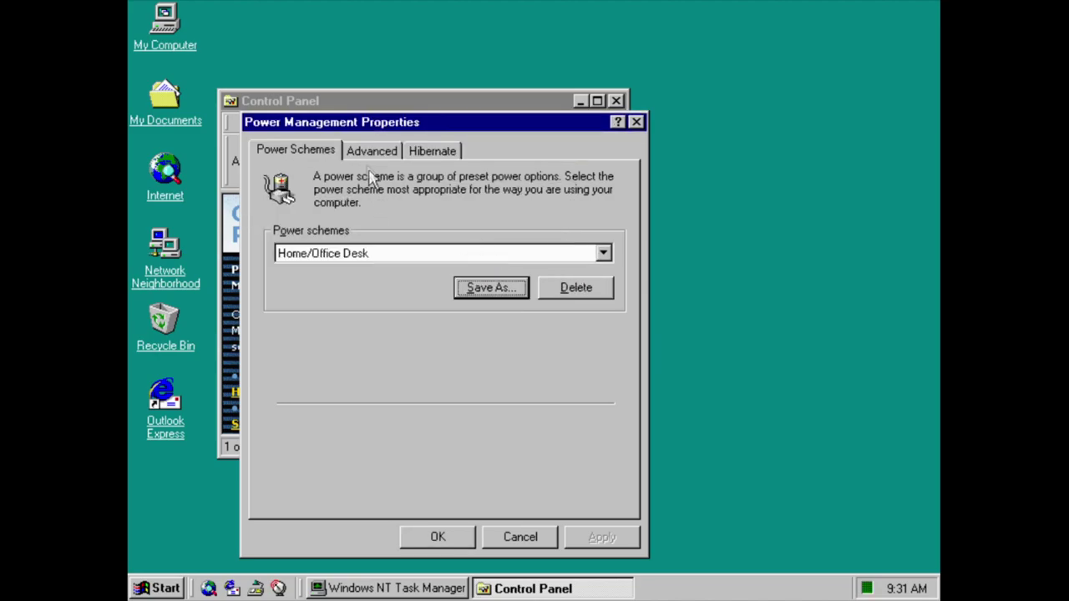
Check the advanced and hibernate options, look at the power schemes again, and cancel the Power Management properties.
{"action": "left_click", "coordinate": [368, 152]}
{"action": "left_click", "coordinate": [429, 154]}
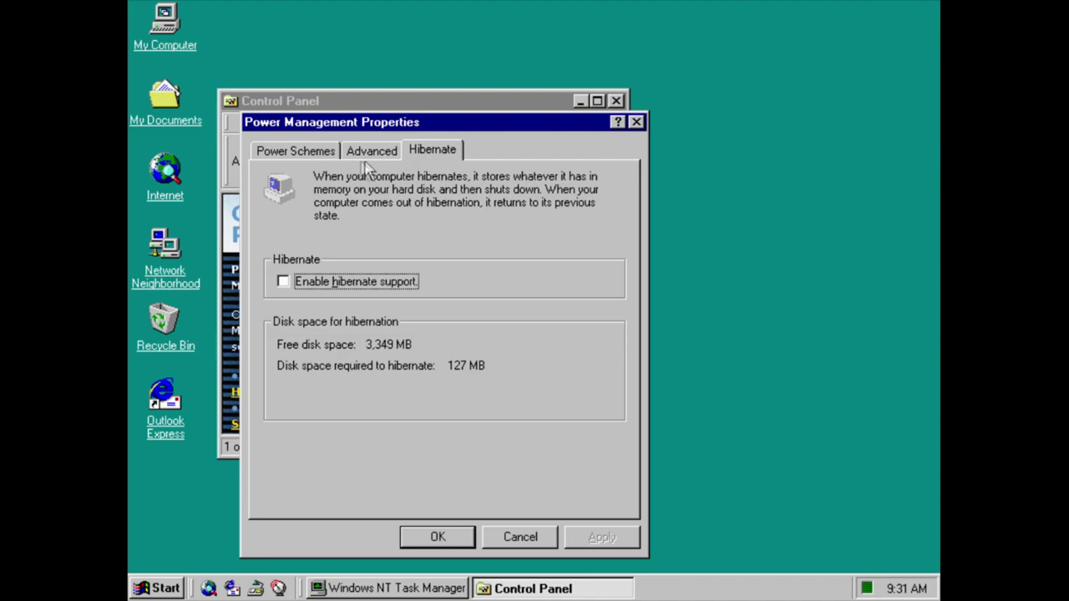
{"action": "left_click", "coordinate": [292, 152]}
{"action": "left_click", "coordinate": [411, 254]}
{"action": "left_click", "coordinate": [410, 311]}
{"action": "left_click", "coordinate": [520, 537]}
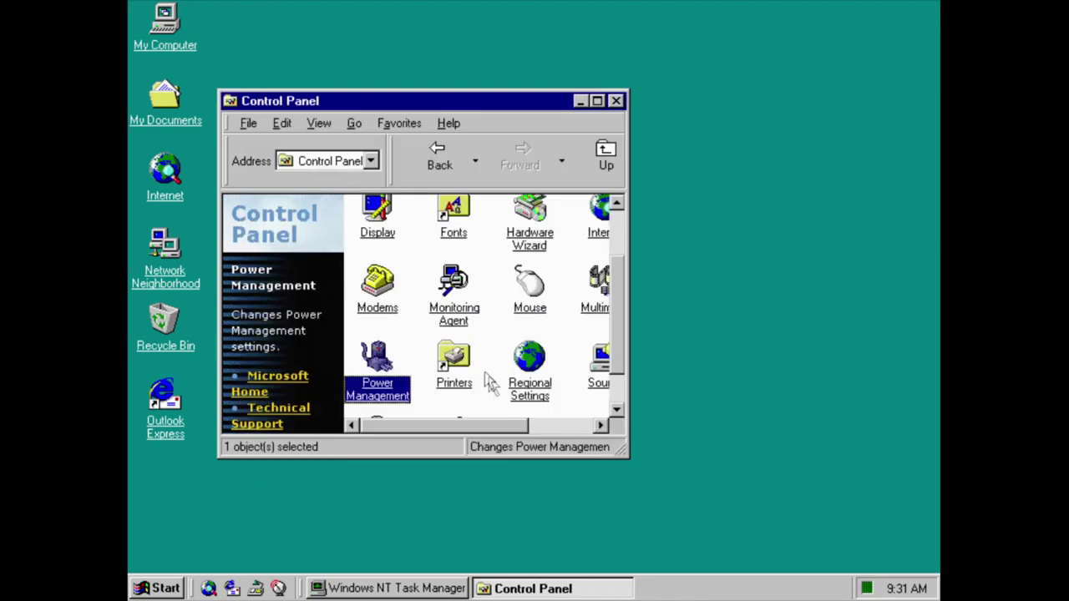
Start adding a printer as far as the port selection, cancel the wizard, and close the Printers folder.
{"action": "double_click", "coordinate": [467, 370]}
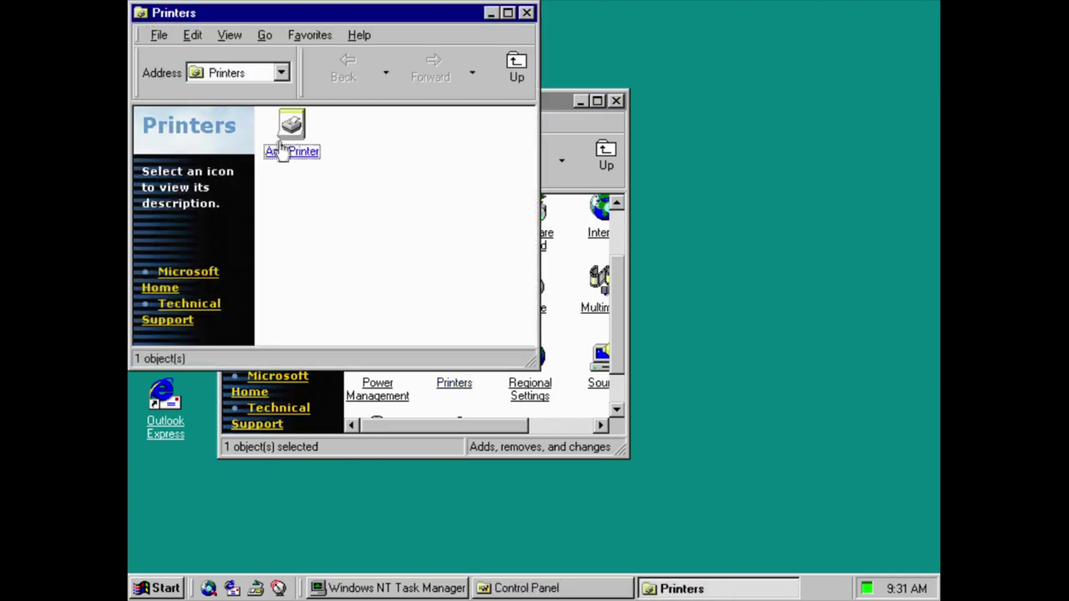
{"action": "double_click", "coordinate": [299, 136]}
{"action": "left_click", "coordinate": [476, 331]}
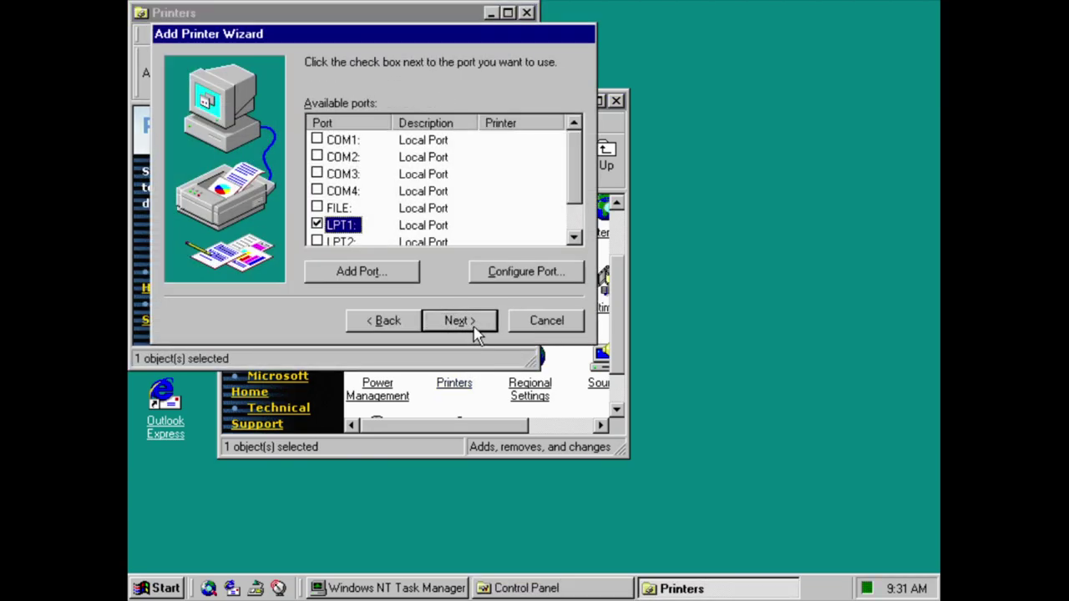
{"action": "left_click", "coordinate": [579, 325]}
{"action": "left_click", "coordinate": [526, 13]}
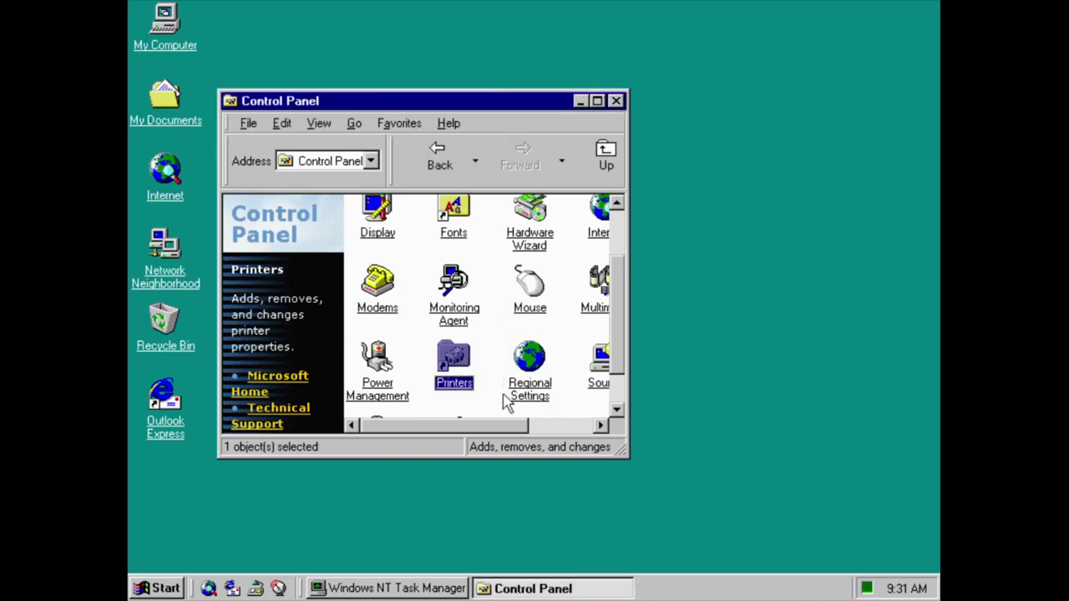
Open the Regional Settings and browse the available system languages and system locales.
{"action": "double_click", "coordinate": [526, 396]}
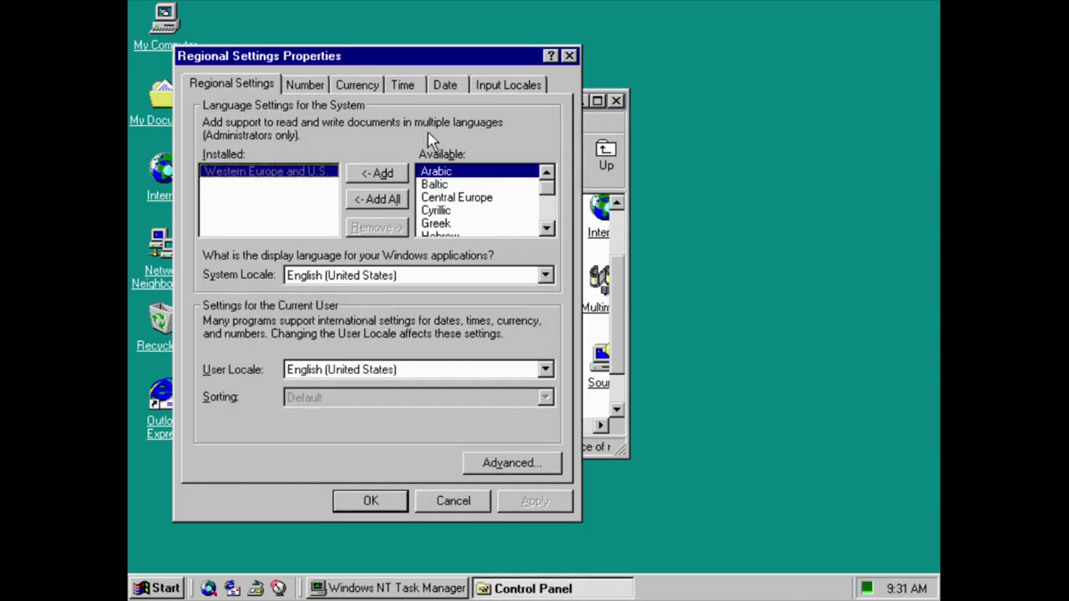
{"action": "left_click_drag", "start_coordinate": [544, 195], "coordinate": [550, 234]}
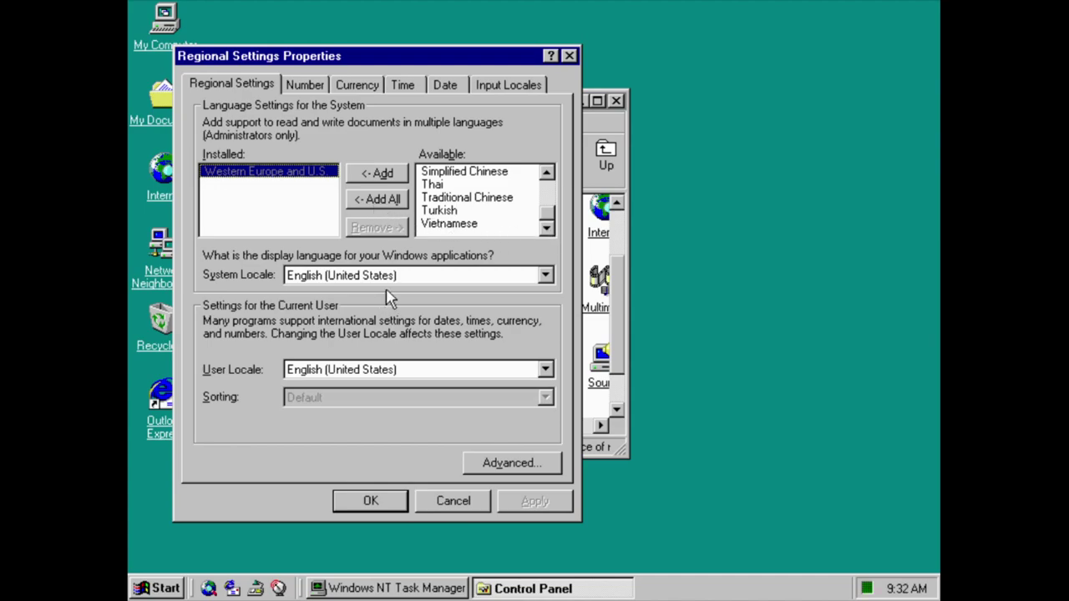
{"action": "left_click", "coordinate": [361, 278]}
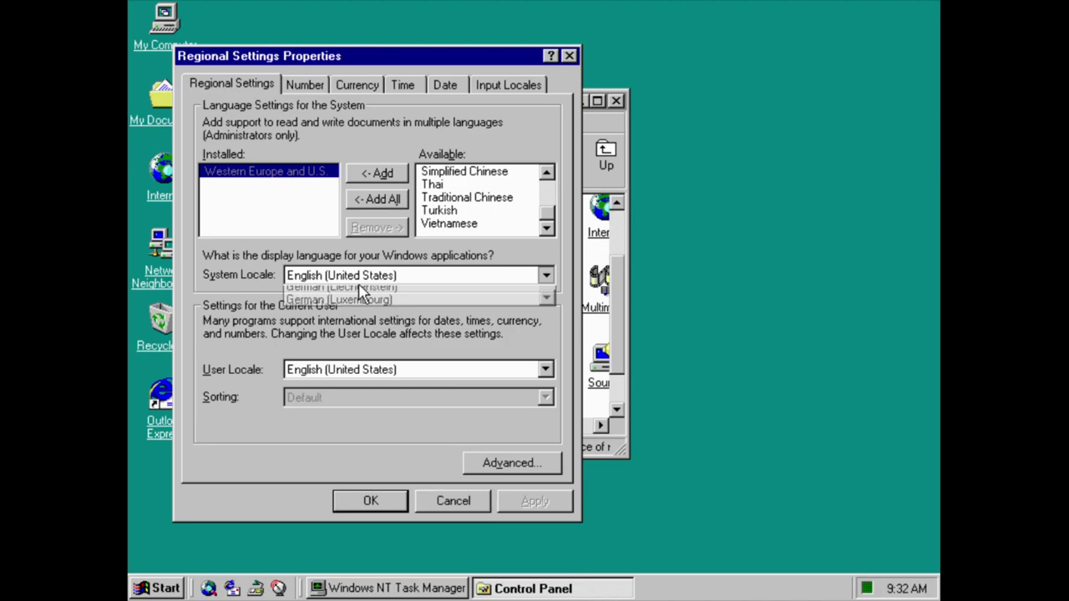
{"action": "left_click_drag", "start_coordinate": [549, 358], "coordinate": [571, 468]}
Browse the available and installed code page conversion tables in the advanced regional settings, and cancel.
{"action": "left_click", "coordinate": [537, 467]}
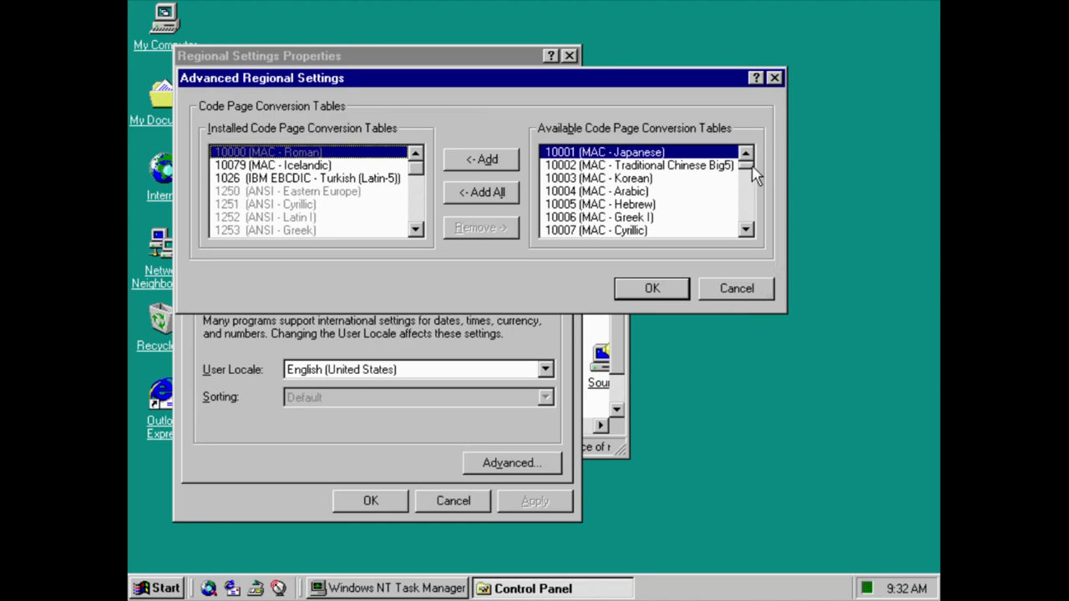
{"action": "left_click_drag", "start_coordinate": [750, 171], "coordinate": [752, 252]}
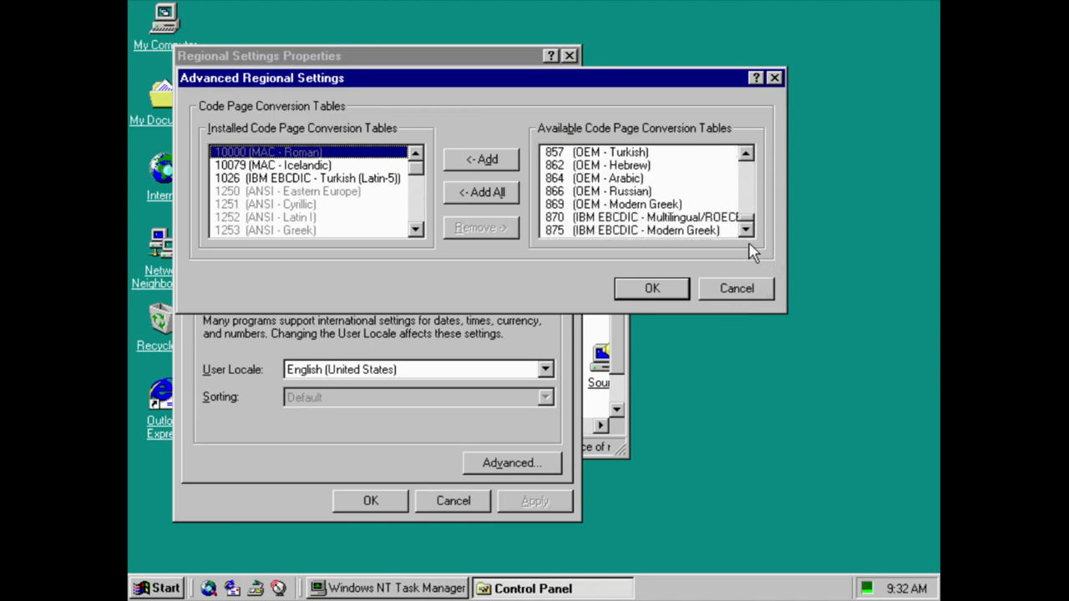
{"action": "left_click_drag", "start_coordinate": [421, 182], "coordinate": [437, 322]}
{"action": "left_click", "coordinate": [745, 296]}
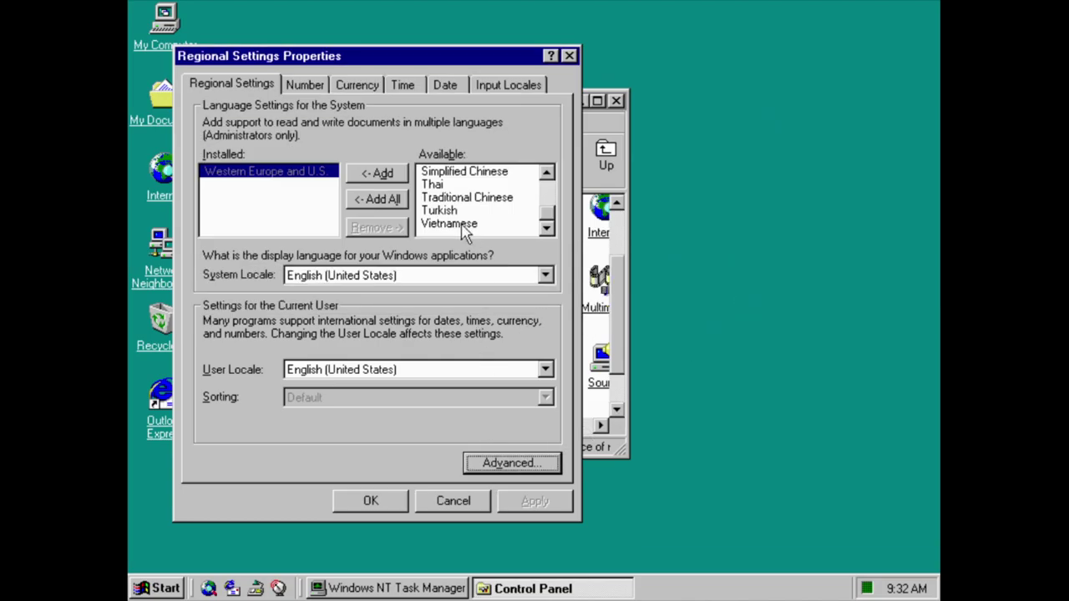
Browse the user locales without choosing another, and check the number and currency formats.
{"action": "left_click", "coordinate": [400, 371]}
{"action": "left_click_drag", "start_coordinate": [547, 436], "coordinate": [548, 558]}
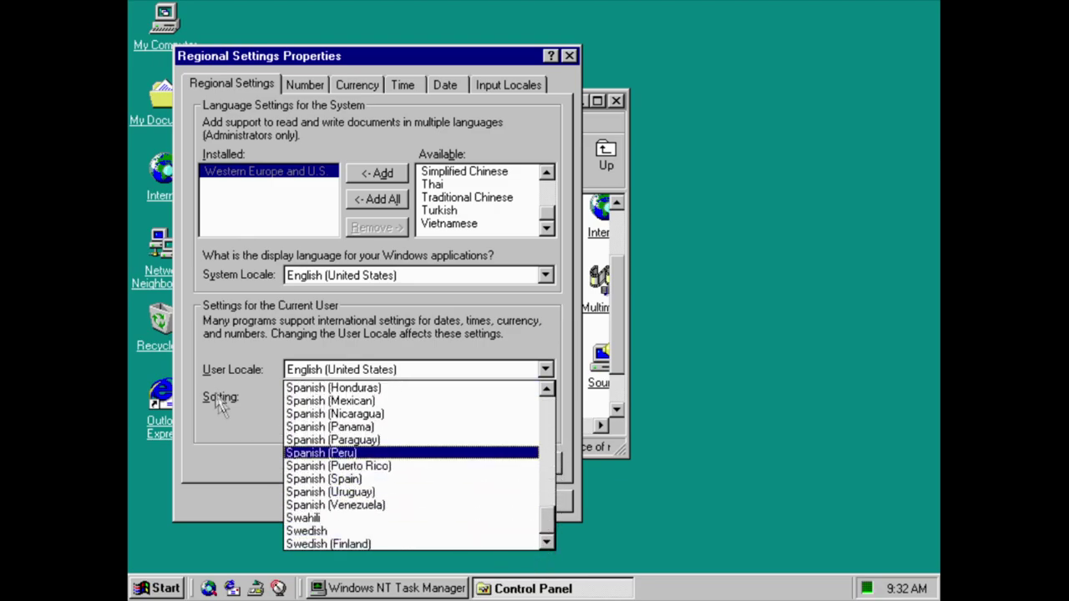
{"action": "left_click", "coordinate": [210, 369]}
{"action": "left_click", "coordinate": [305, 85]}
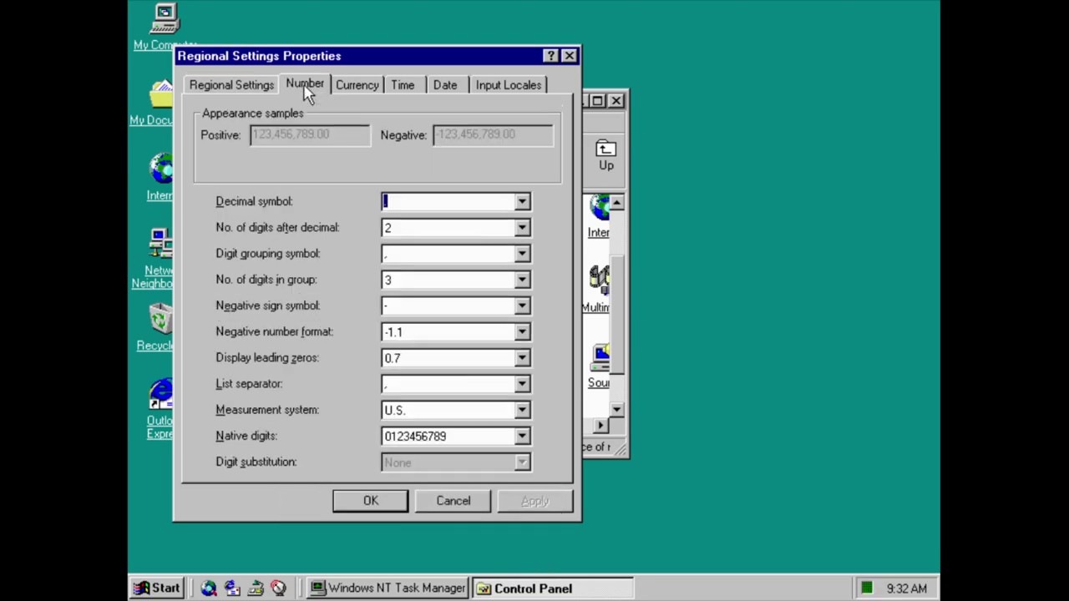
{"action": "left_click", "coordinate": [357, 85]}
Check the long date, short date and date separator options and the input locales, and cancel the Regional Settings.
{"action": "left_click", "coordinate": [436, 88]}
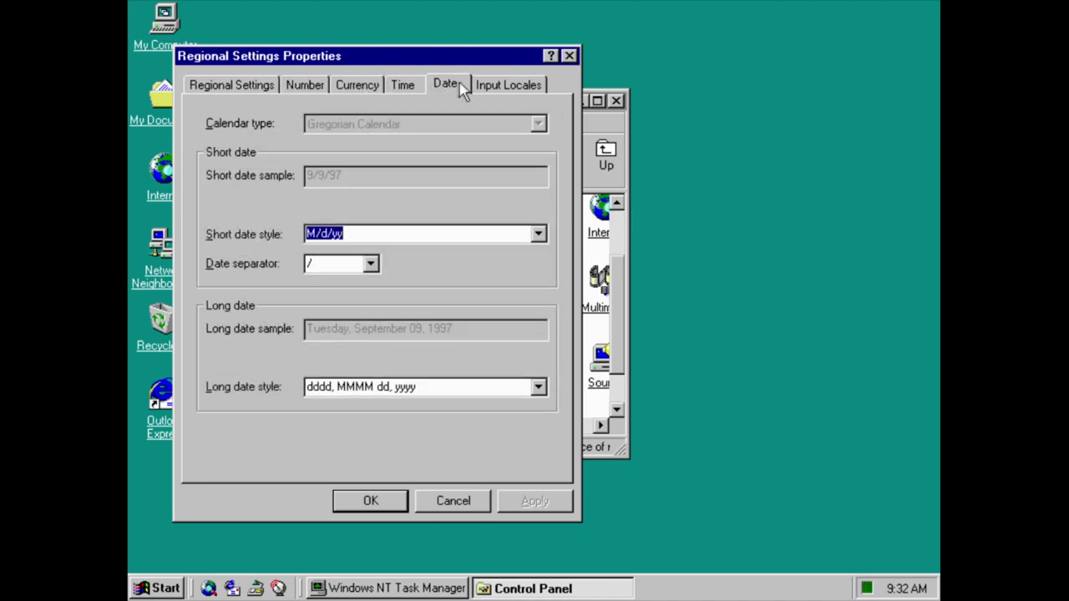
{"action": "left_click", "coordinate": [503, 384]}
{"action": "left_click", "coordinate": [538, 387]}
{"action": "left_click", "coordinate": [540, 389]}
{"action": "left_click", "coordinate": [537, 234]}
{"action": "left_click", "coordinate": [539, 236]}
{"action": "left_click", "coordinate": [361, 263]}
{"action": "left_click", "coordinate": [371, 264]}
{"action": "left_click", "coordinate": [371, 266]}
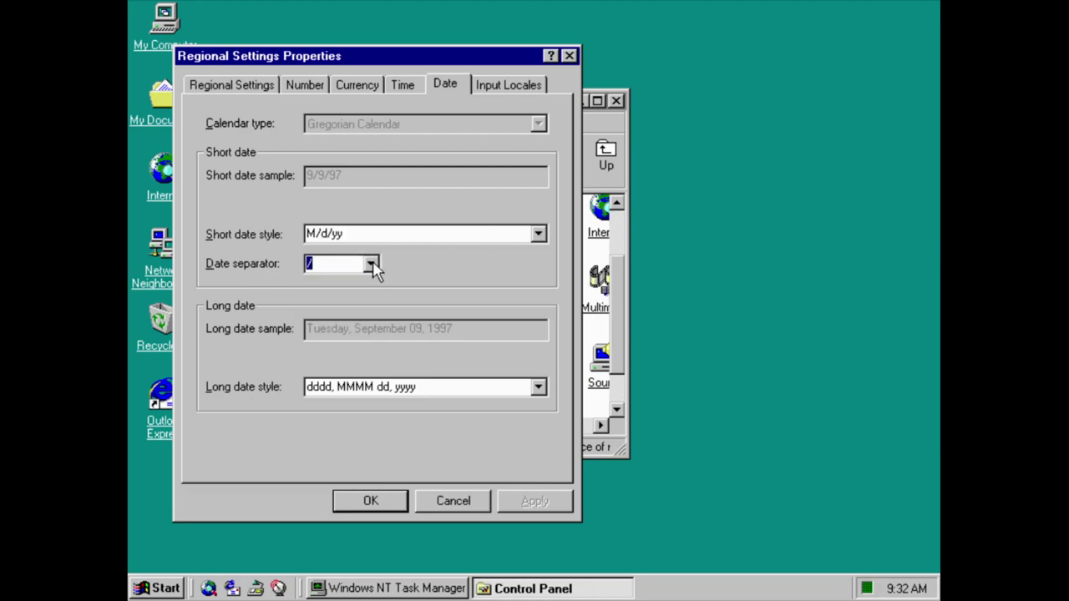
{"action": "left_click", "coordinate": [505, 88]}
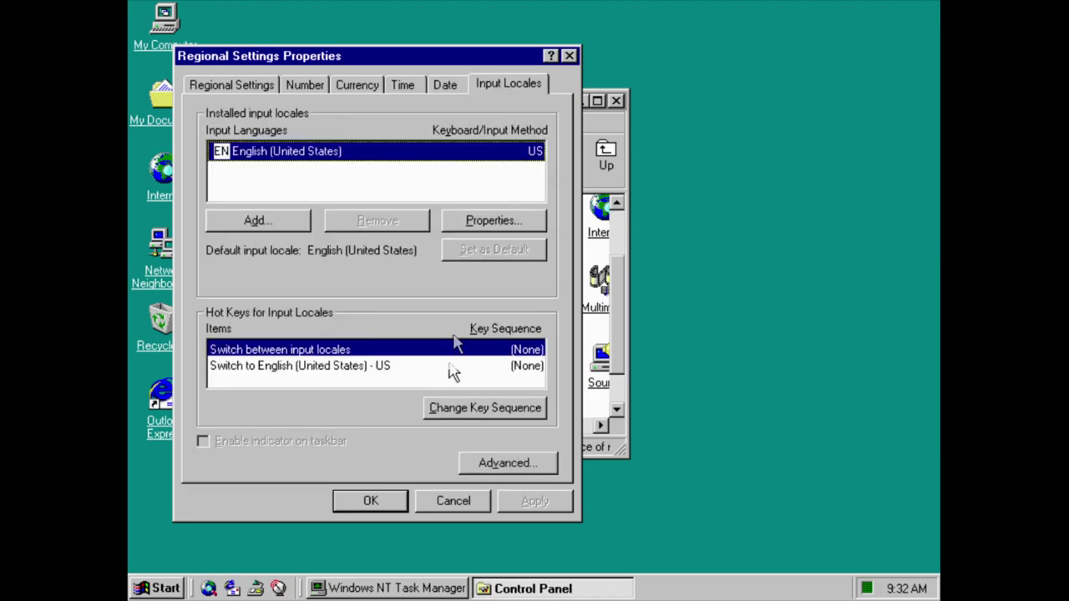
{"action": "left_click", "coordinate": [453, 501]}
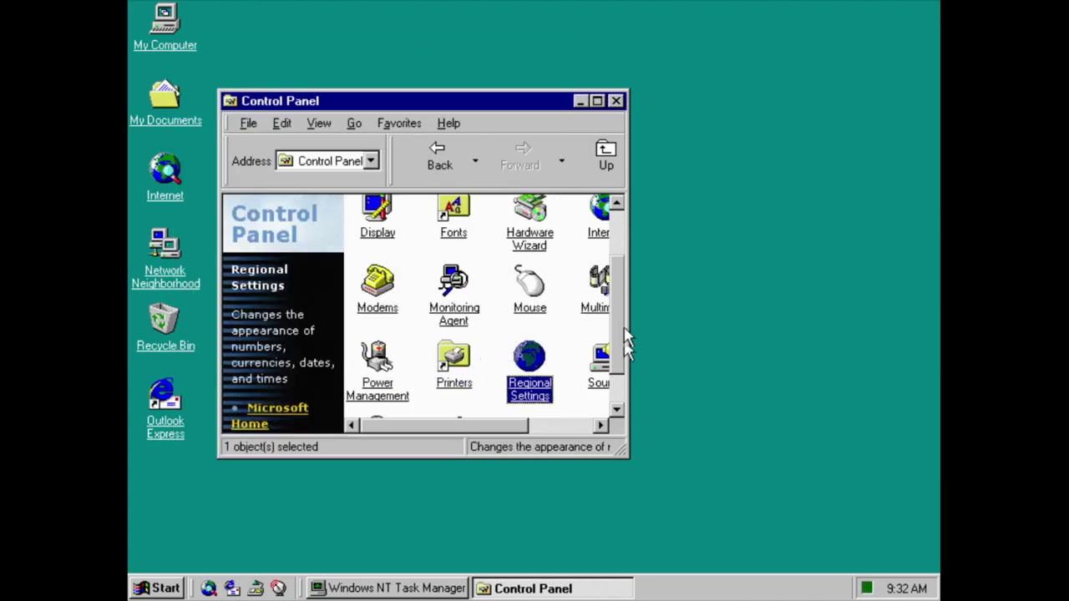
Open the Sounds properties and play the chord sound assigned to the Asterisk event.
{"action": "left_click", "coordinate": [603, 382]}
{"action": "left_click", "coordinate": [271, 170]}
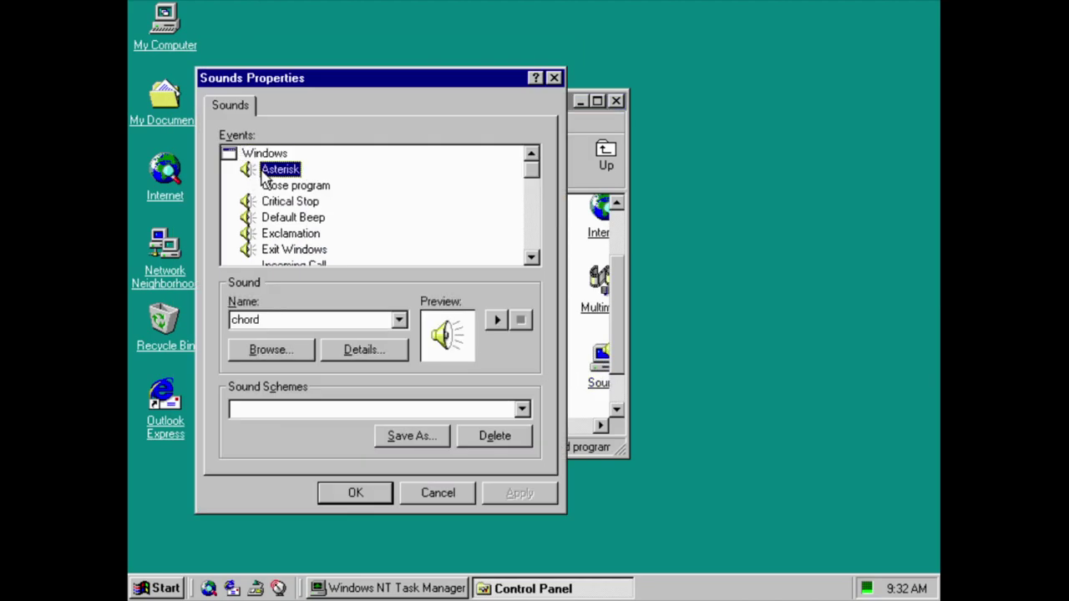
{"action": "left_click", "coordinate": [496, 323]}
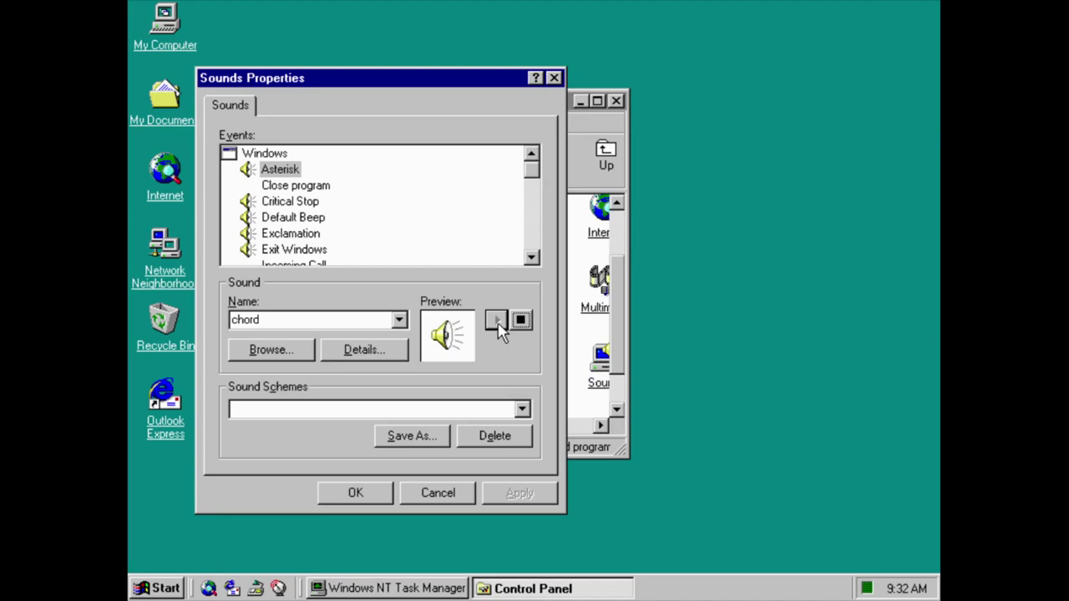
Check the sound assigned to Critical Stop, try to play the Default Beep's ding sound, and dismiss the error.
{"action": "left_click", "coordinate": [316, 205]}
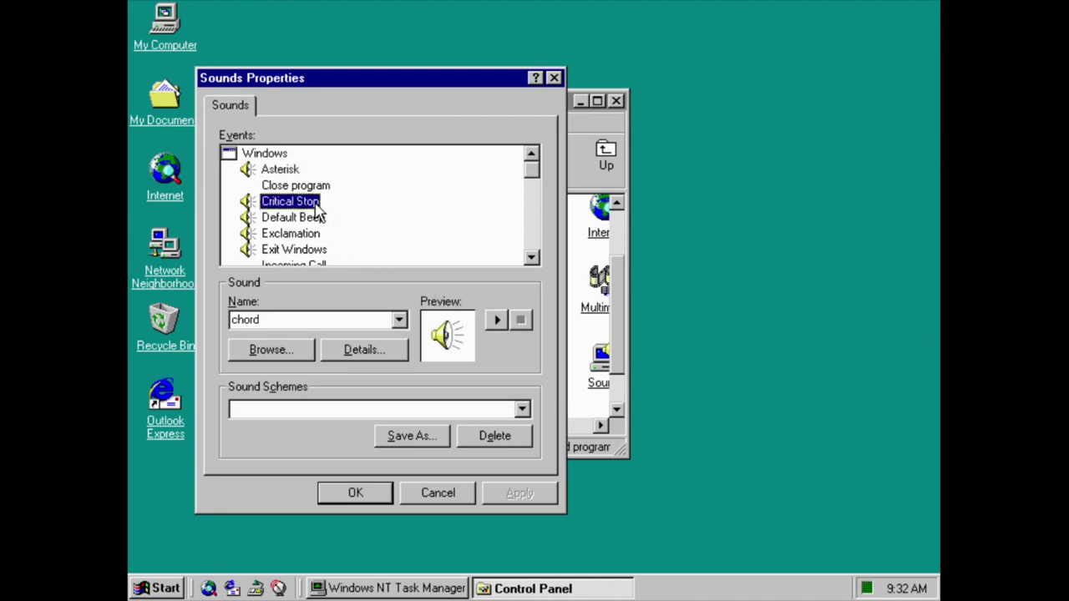
{"action": "left_click", "coordinate": [314, 219]}
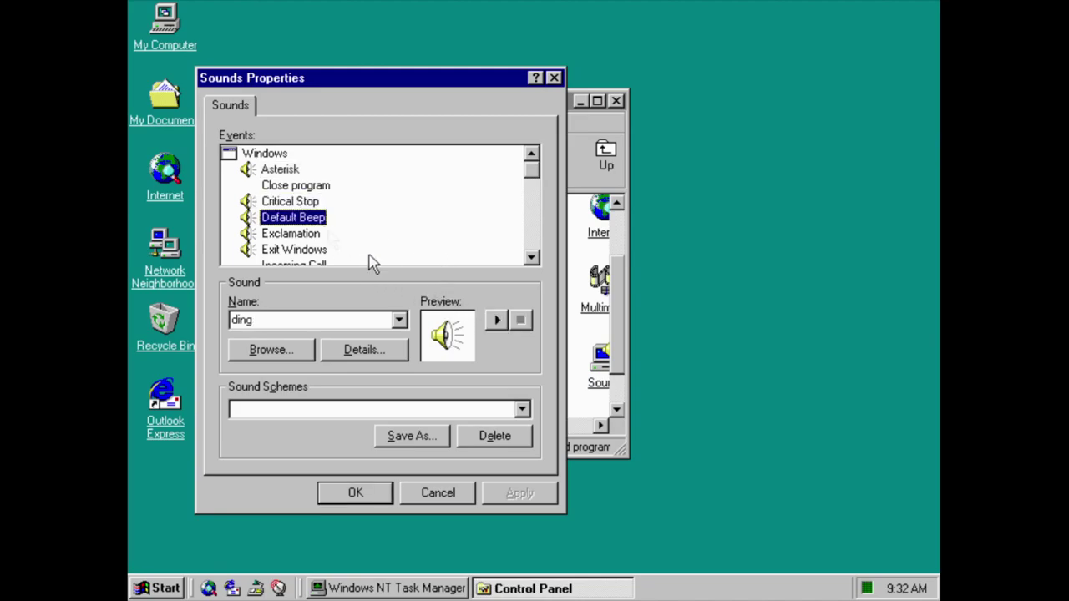
{"action": "left_click", "coordinate": [496, 320]}
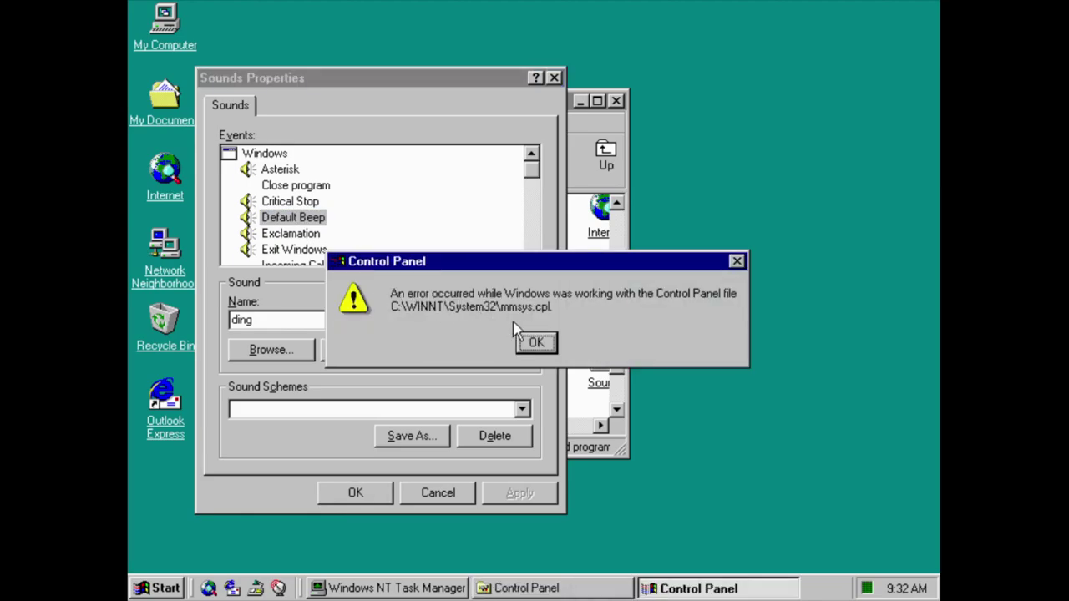
{"action": "left_click", "coordinate": [536, 343]}
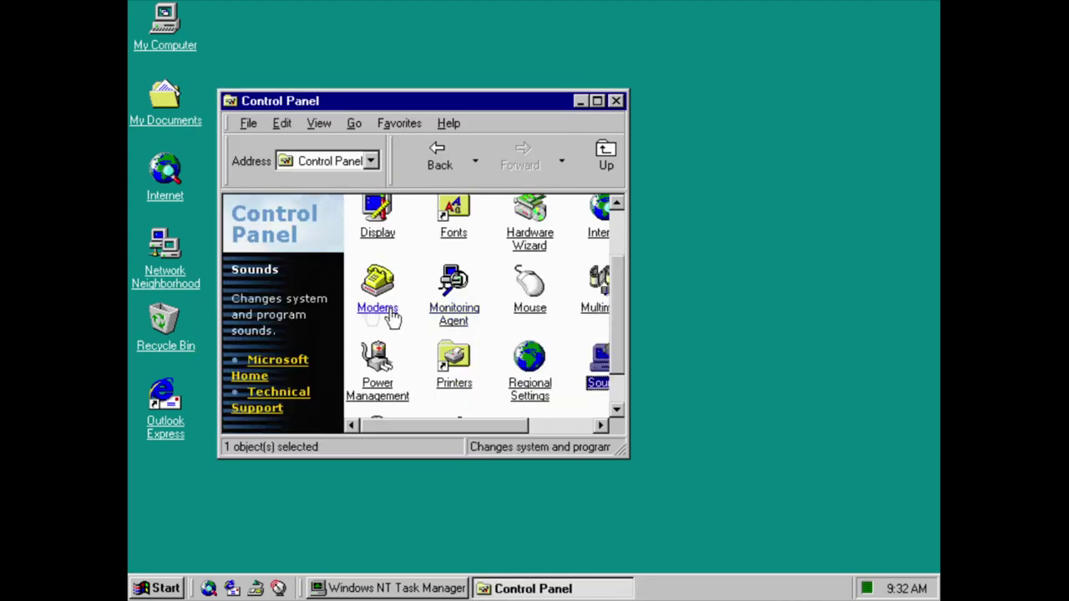
Reopen the Sounds properties and play the ding sound assigned to the Default Beep event.
{"action": "double_click", "coordinate": [600, 357]}
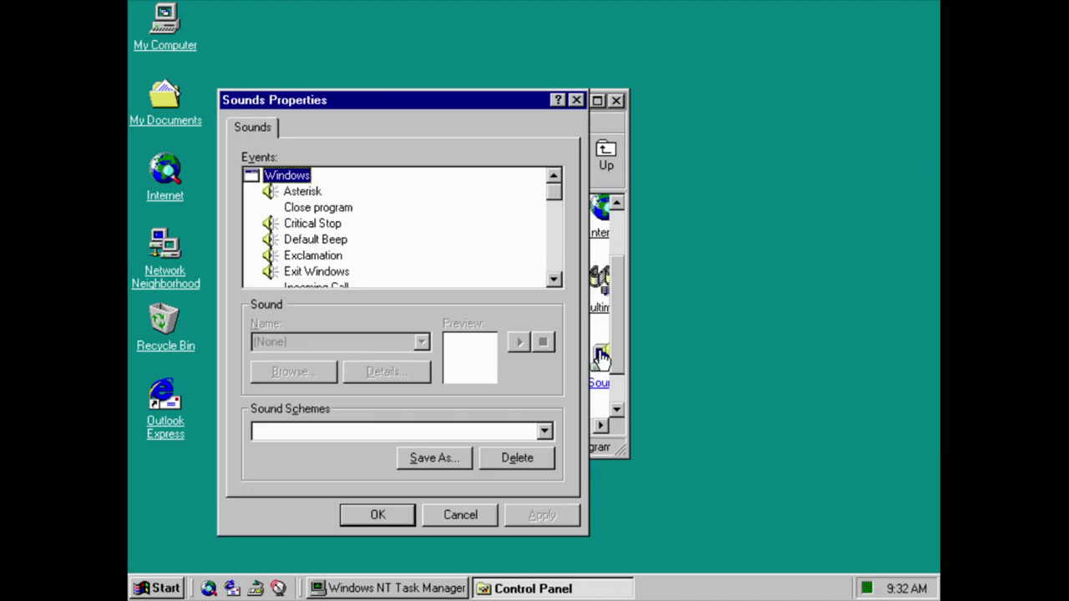
{"action": "left_click", "coordinate": [303, 240]}
{"action": "left_click", "coordinate": [518, 342]}
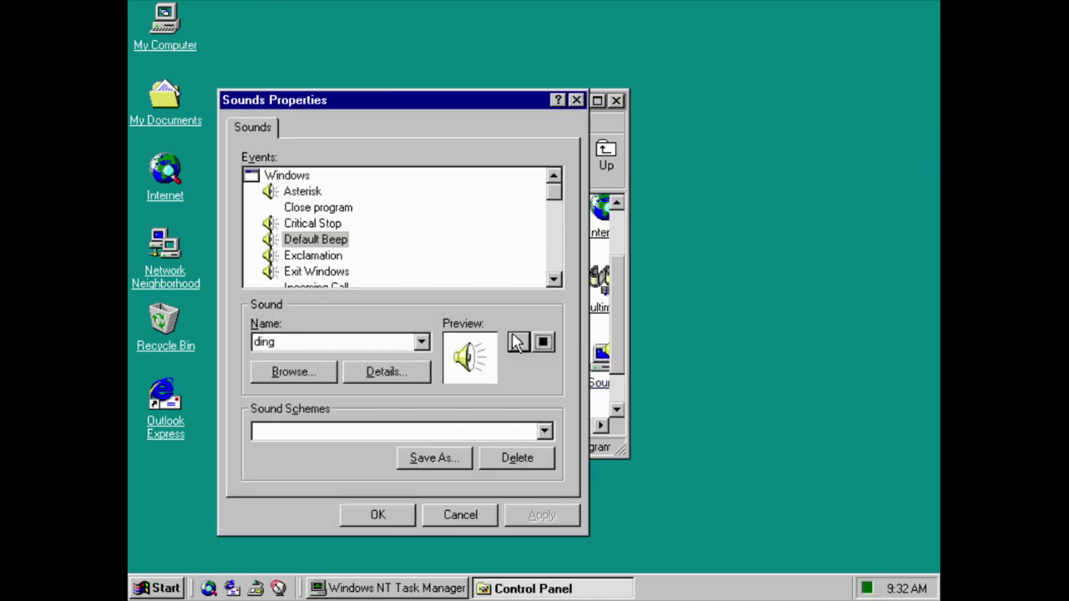
Check the sounds of the Exclamation and Incoming Call events, and play the Windows NT Logoff Sound of Exit Windows.
{"action": "left_click", "coordinate": [322, 257]}
{"action": "left_click", "coordinate": [326, 286]}
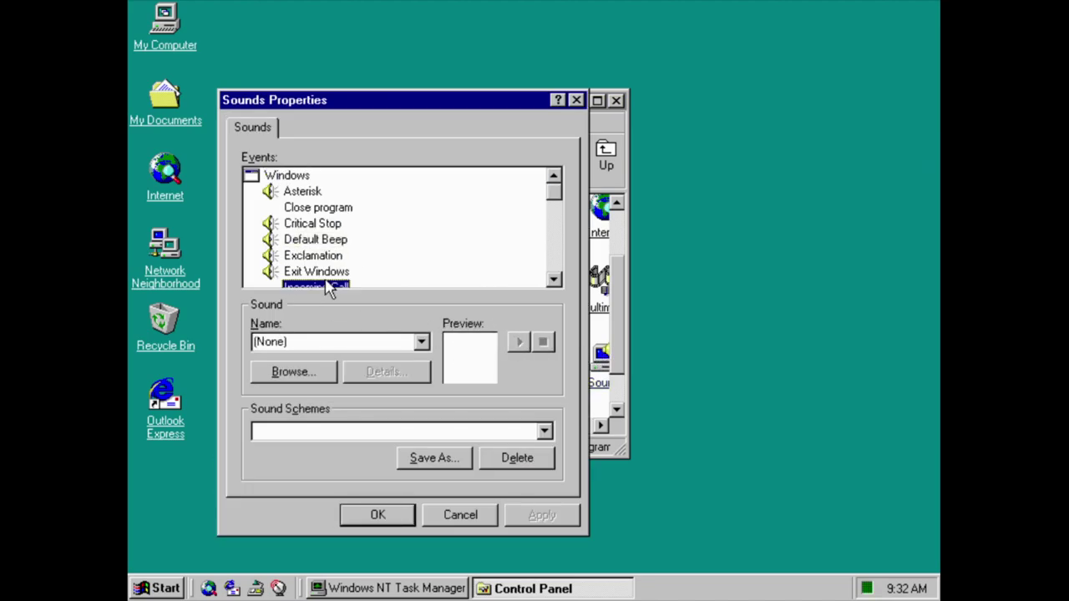
{"action": "left_click", "coordinate": [338, 257]}
{"action": "left_click", "coordinate": [518, 342]}
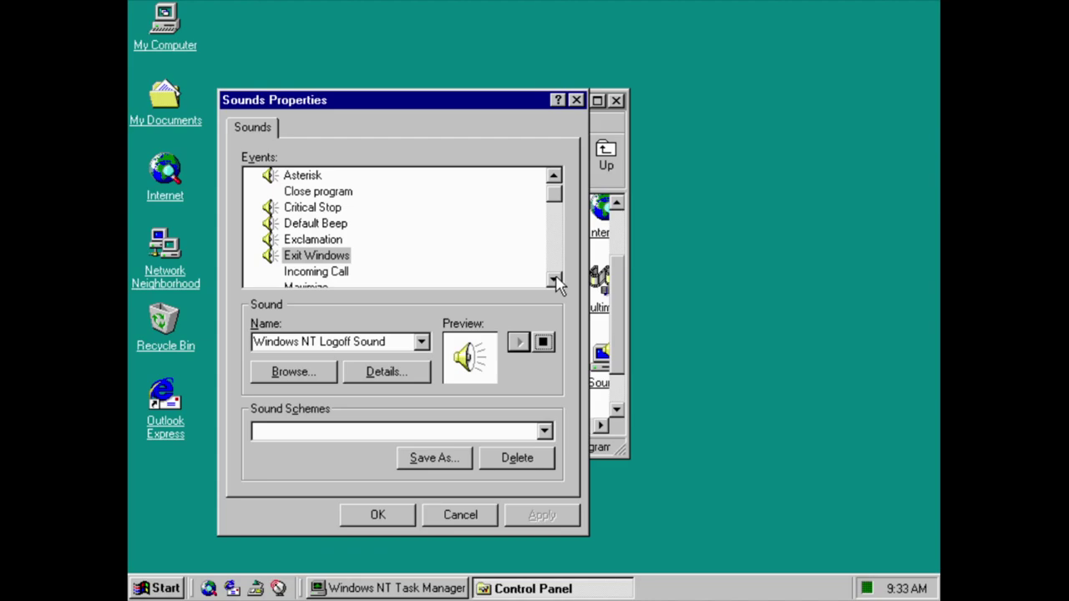
View the general system information in My Computer's properties and close them.
{"action": "right_click", "coordinate": [163, 41]}
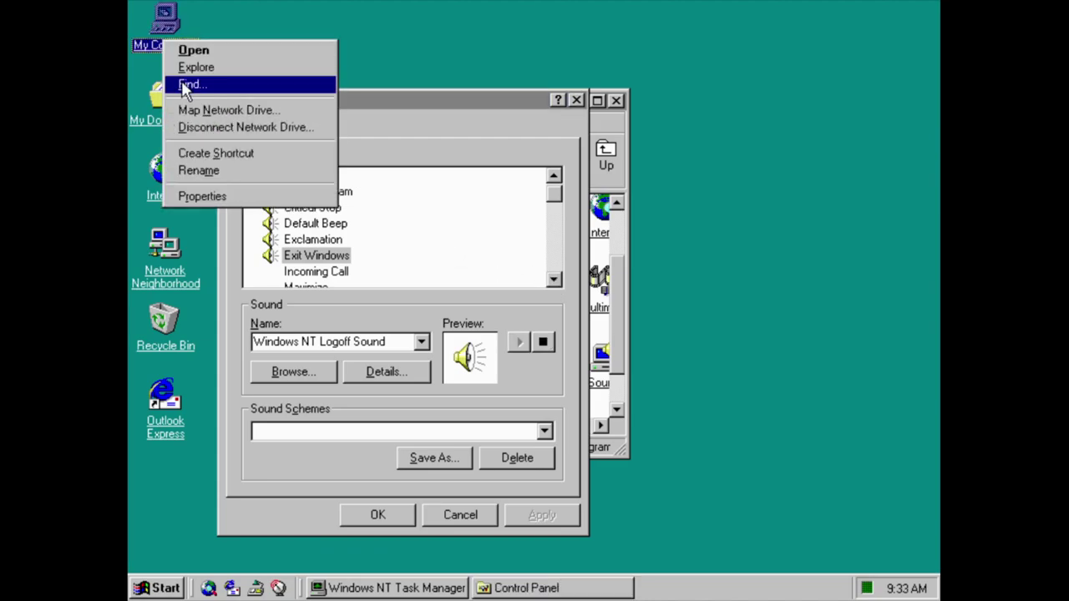
{"action": "left_click", "coordinate": [202, 196]}
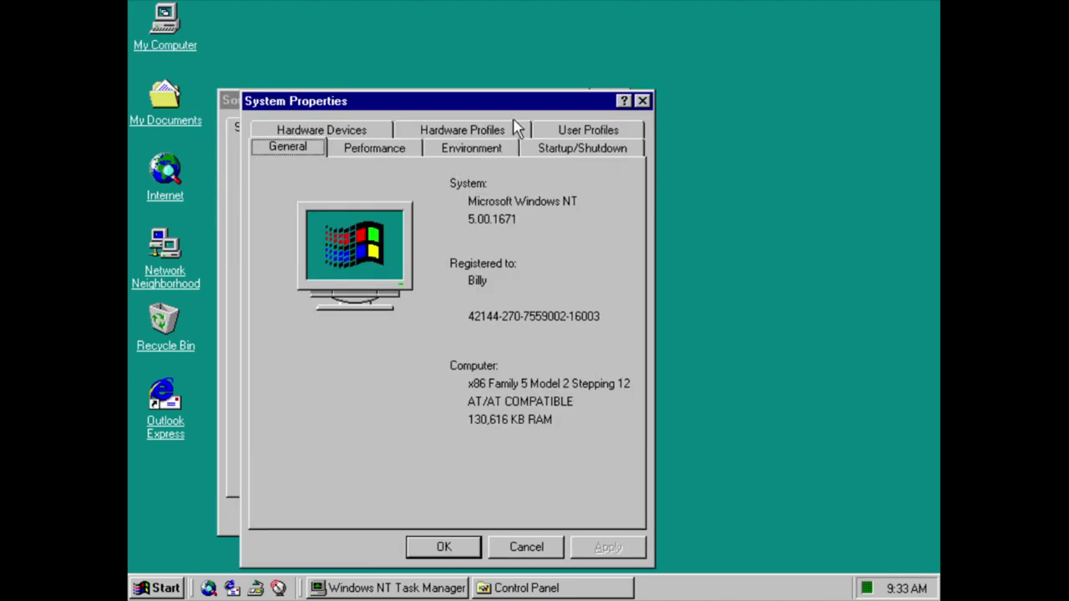
{"action": "left_click_drag", "start_coordinate": [494, 109], "coordinate": [469, 91]}
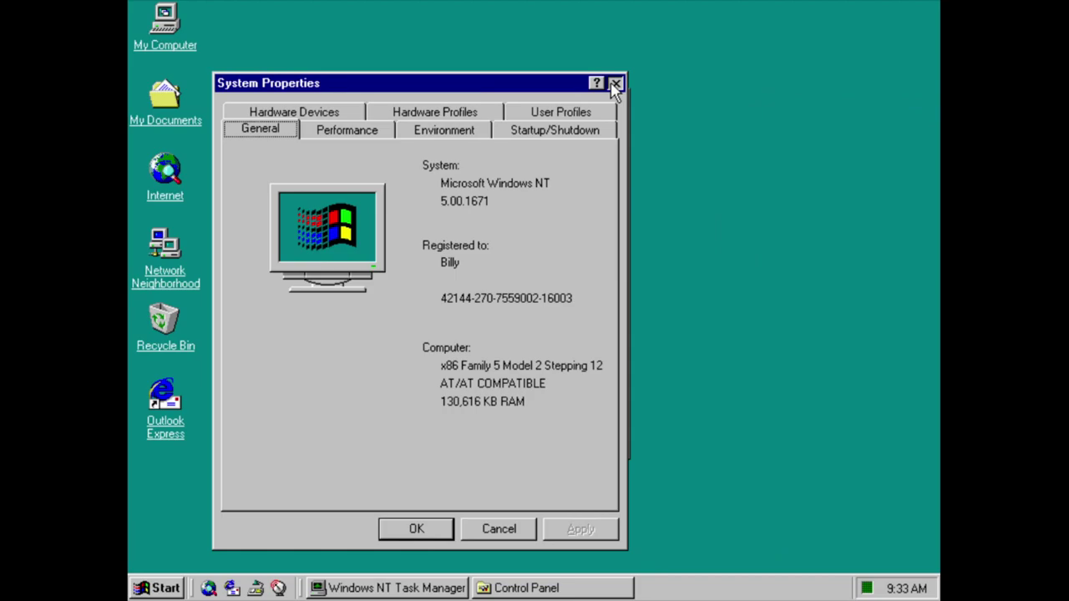
{"action": "left_click", "coordinate": [614, 83]}
Run winver to check the Windows version, and close its window.
{"action": "key", "text": "super+r"}
{"action": "type", "text": "winve"}
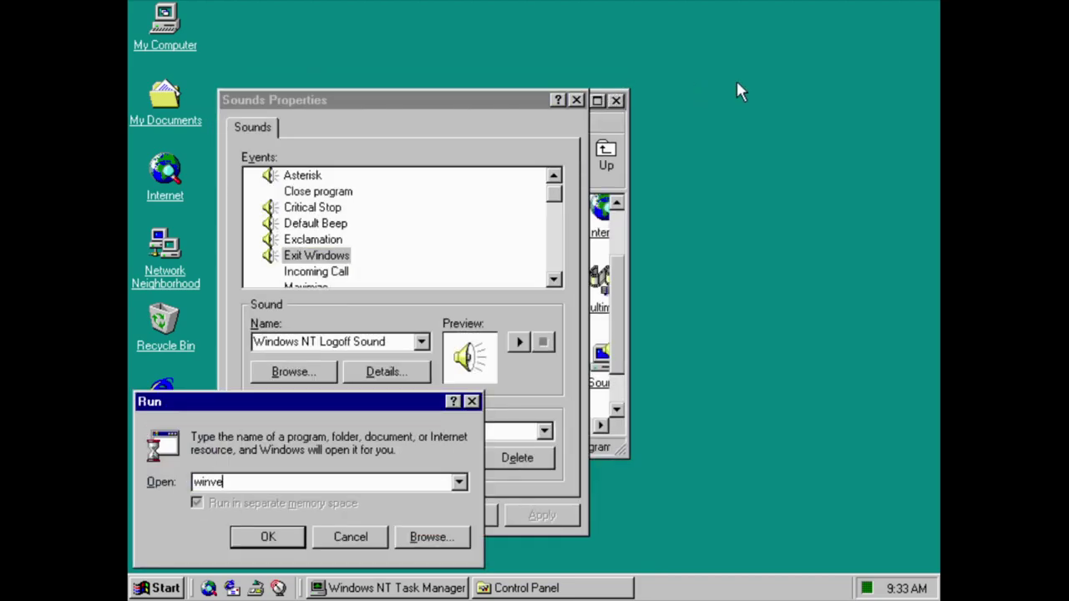
{"action": "type", "text": "r"}
{"action": "key", "text": "Return"}
{"action": "key", "text": "Return"}
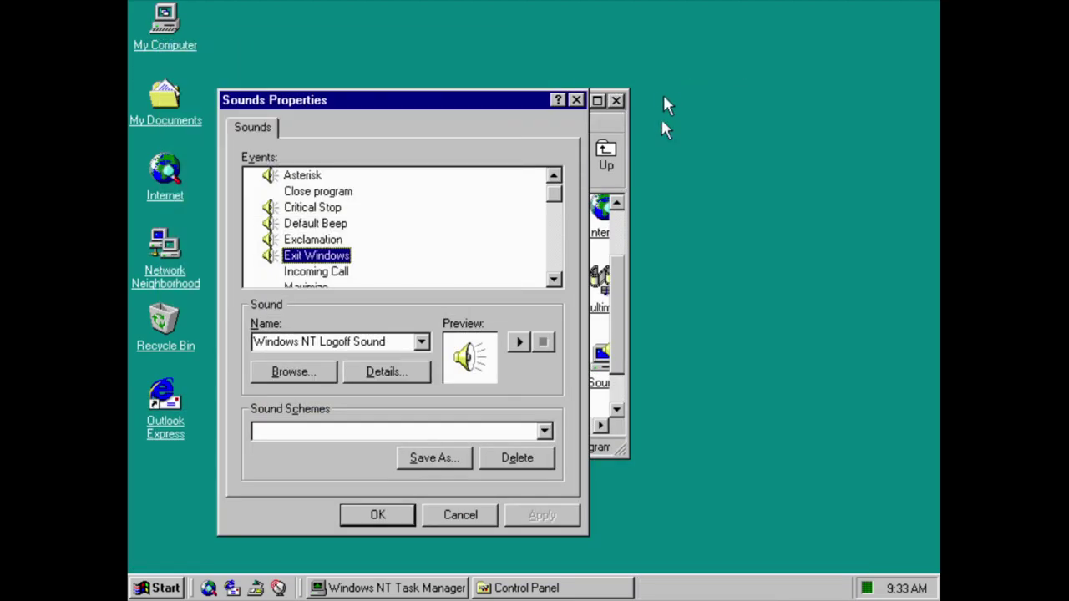
Play the chimes sound assigned to the New Mail Notification event.
{"action": "left_click_drag", "start_coordinate": [561, 200], "coordinate": [566, 217]}
{"action": "left_click", "coordinate": [313, 209]}
{"action": "left_click", "coordinate": [519, 343]}
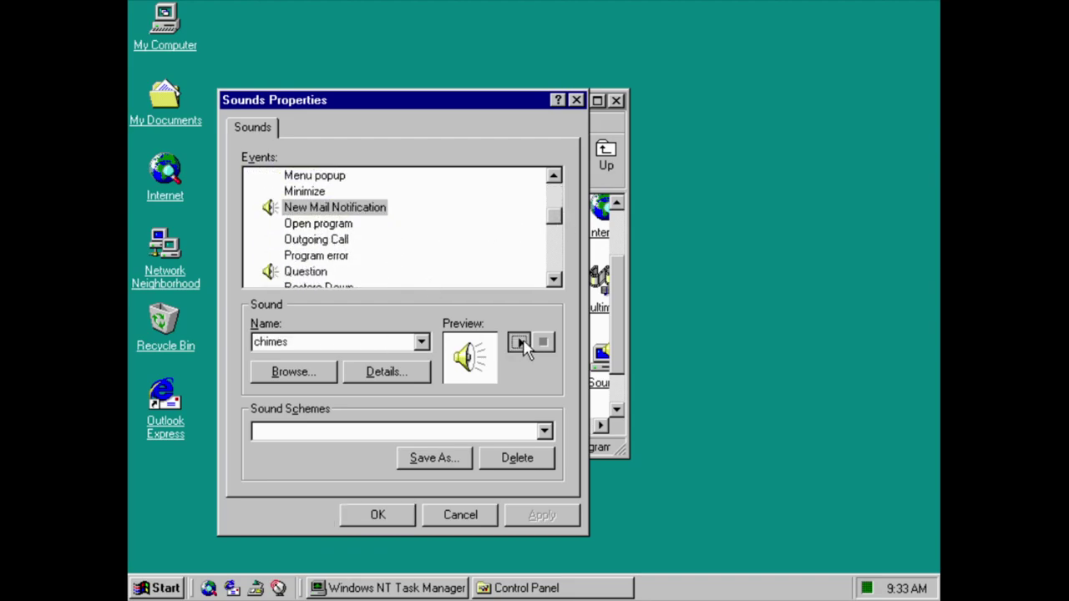
Check the sound of the Question event and play the Windows NT Logon Sound assigned to Start Windows.
{"action": "left_click", "coordinate": [554, 279]}
{"action": "left_click", "coordinate": [554, 280]}
{"action": "scroll", "coordinate": [367, 250], "scroll_direction": "down", "scroll_amount": 2}
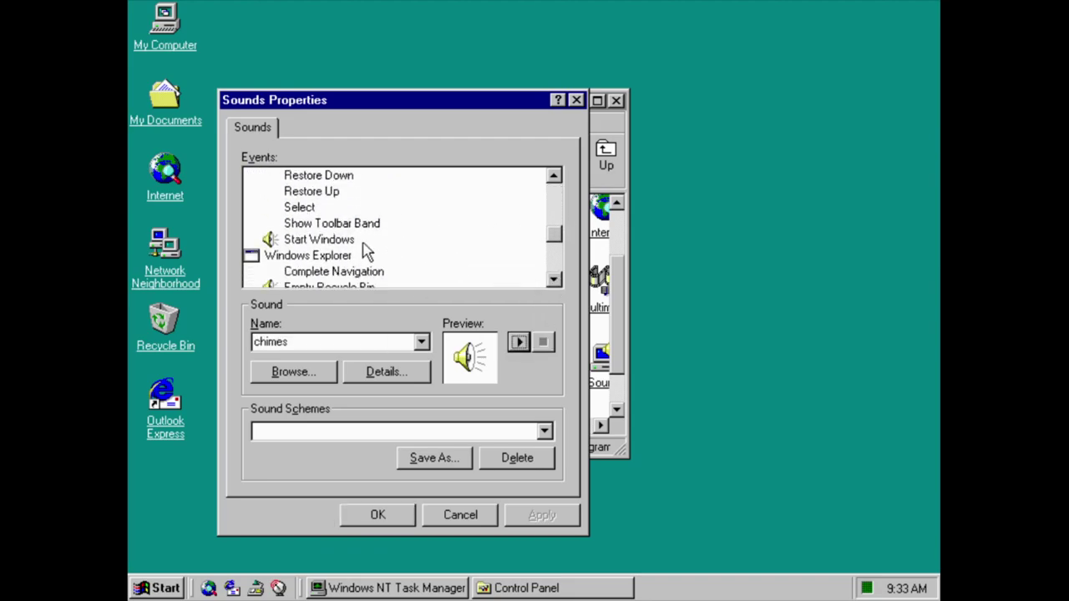
{"action": "scroll", "coordinate": [376, 225], "scroll_direction": "up", "scroll_amount": 2}
{"action": "left_click", "coordinate": [306, 191]}
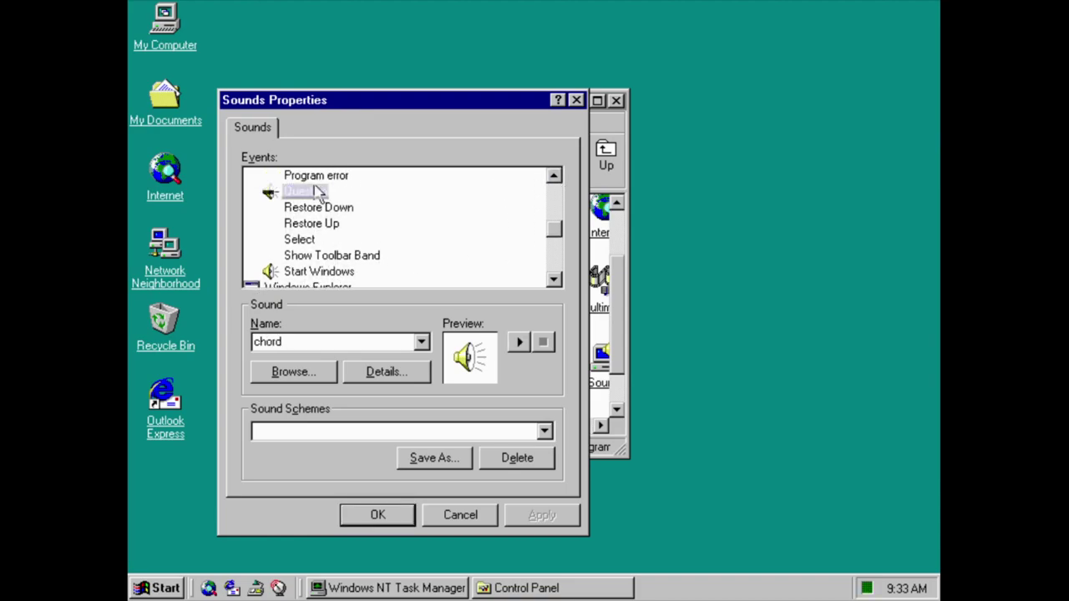
{"action": "left_click", "coordinate": [324, 272]}
{"action": "left_click", "coordinate": [519, 342]}
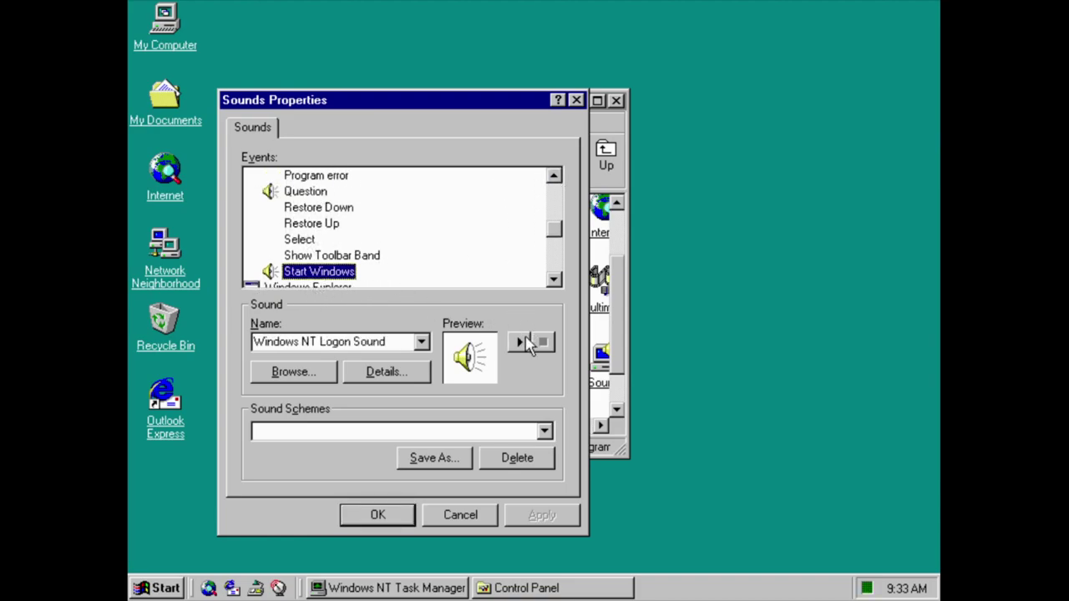
Check the sounds assigned to the Empty Recycle Bin and Critical Battery Alarm events.
{"action": "left_click", "coordinate": [555, 281]}
{"action": "left_click", "coordinate": [554, 281]}
{"action": "scroll", "coordinate": [556, 284], "scroll_direction": "down", "scroll_amount": 2}
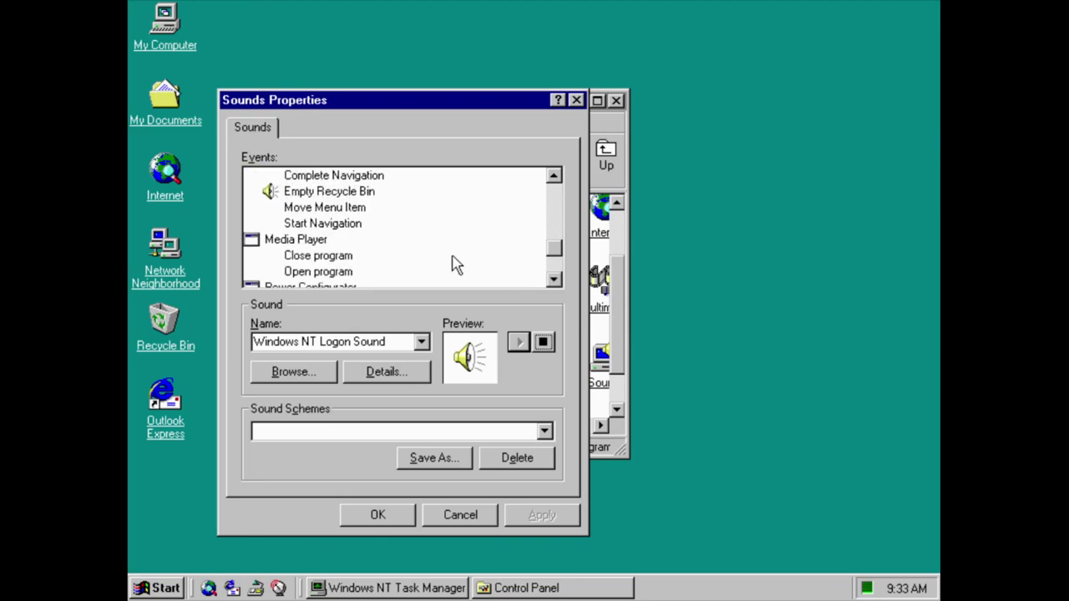
{"action": "left_click", "coordinate": [327, 194]}
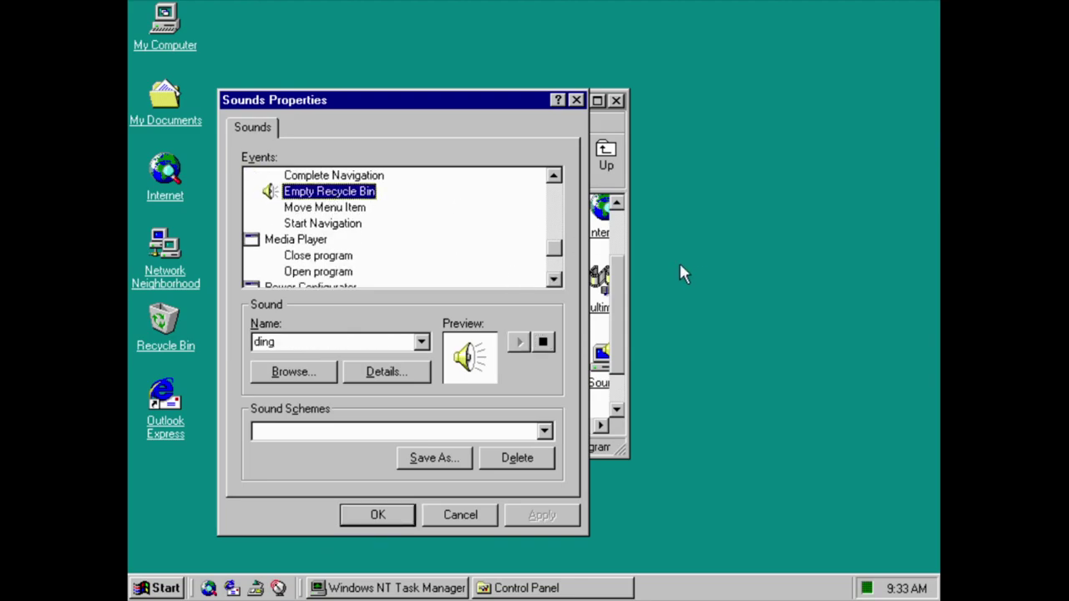
{"action": "left_click", "coordinate": [554, 280]}
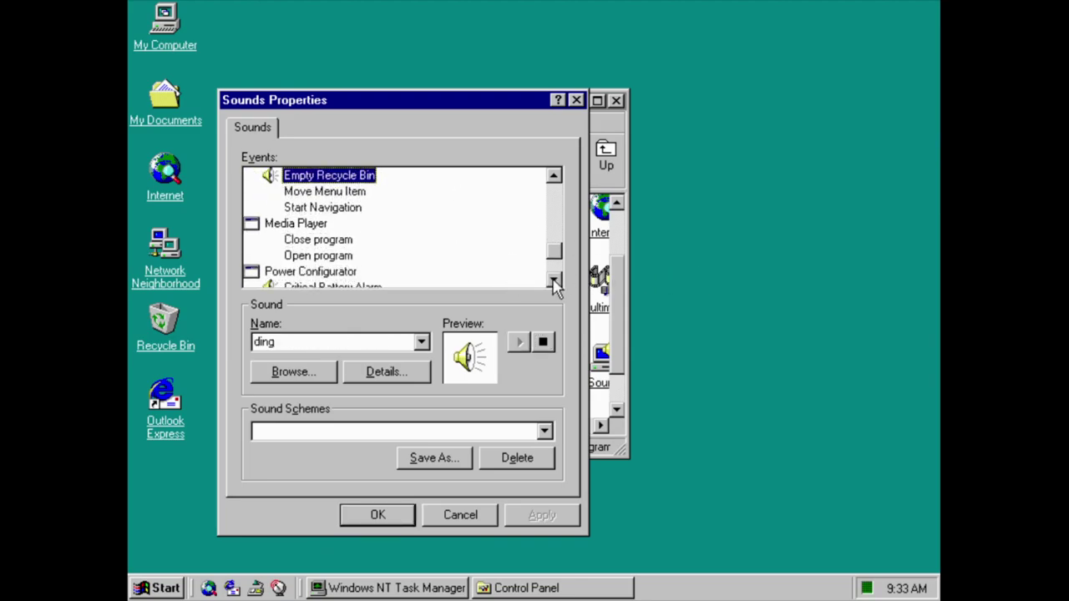
{"action": "left_click", "coordinate": [555, 281]}
{"action": "left_click", "coordinate": [554, 280]}
{"action": "left_click", "coordinate": [554, 281]}
{"action": "left_click", "coordinate": [359, 241]}
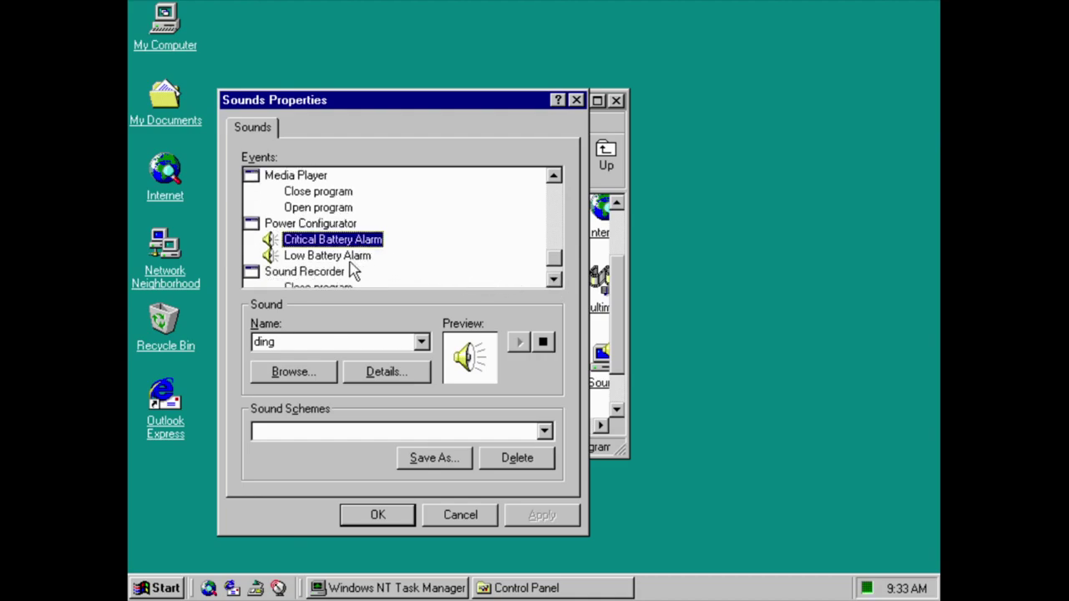
Look through the last sound events, including Low Battery Alarm and Sound Recorder, and leave the sound settings without saving.
{"action": "left_click", "coordinate": [351, 259]}
{"action": "left_click", "coordinate": [554, 281]}
{"action": "left_click", "coordinate": [554, 280]}
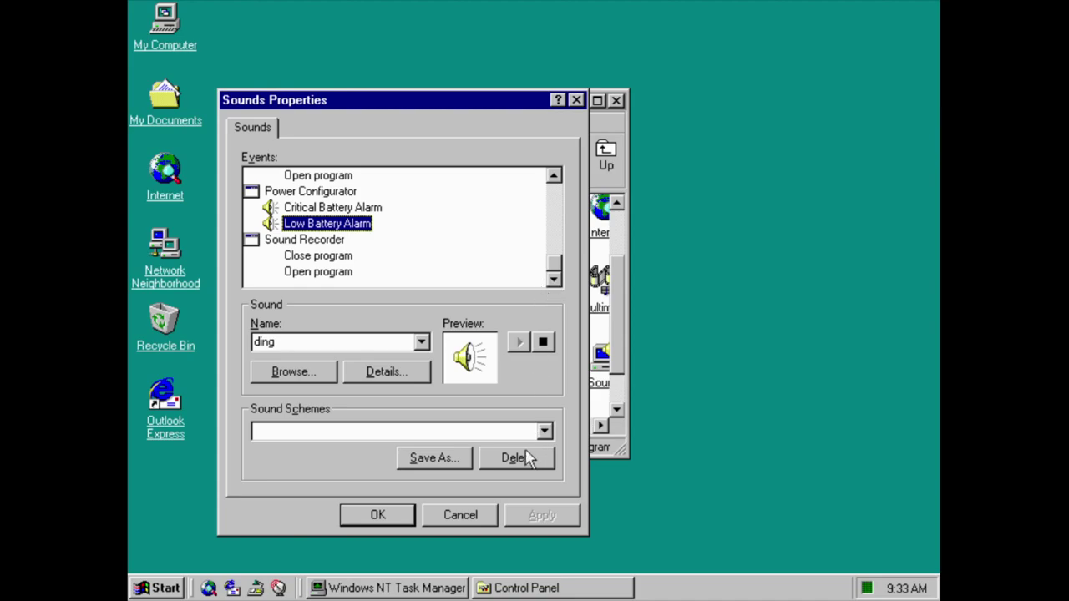
{"action": "left_click", "coordinate": [460, 515]}
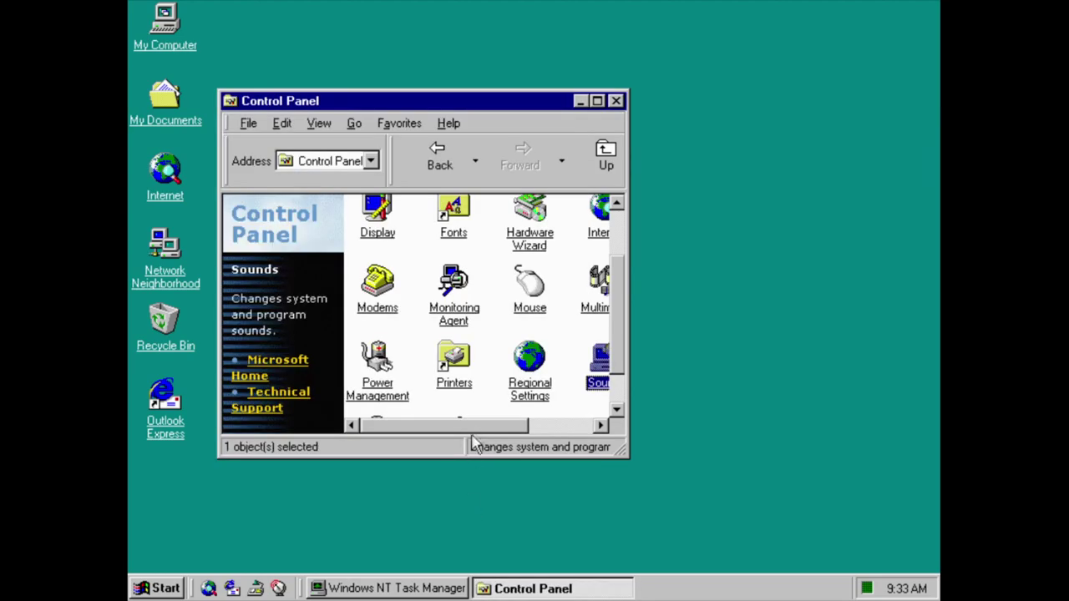
Open the System properties from Control Panel and look through the performance, environment, startup, profile and general pages.
{"action": "left_click_drag", "start_coordinate": [479, 436], "coordinate": [563, 432]}
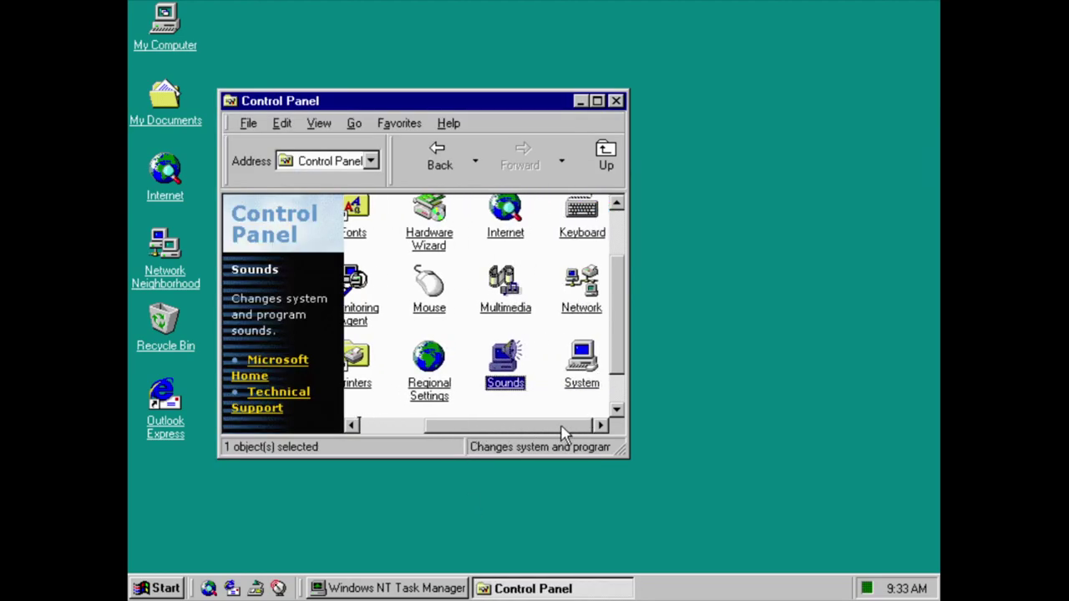
{"action": "left_click", "coordinate": [582, 382]}
{"action": "double_click", "coordinate": [583, 383]}
{"action": "left_click", "coordinate": [393, 149]}
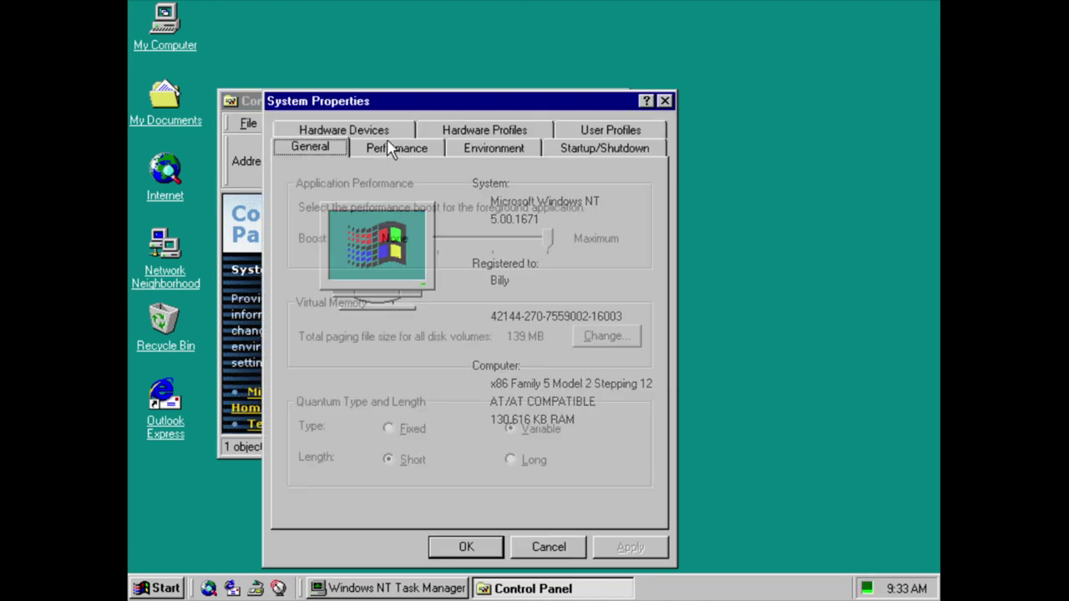
{"action": "left_click", "coordinate": [496, 148]}
{"action": "left_click", "coordinate": [584, 147]}
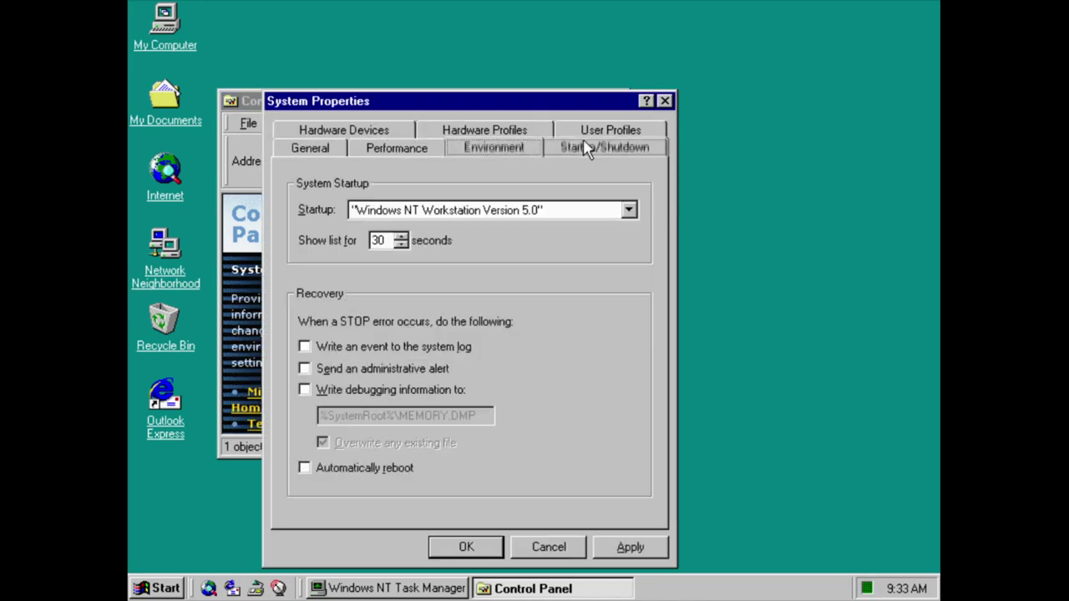
{"action": "left_click", "coordinate": [608, 132]}
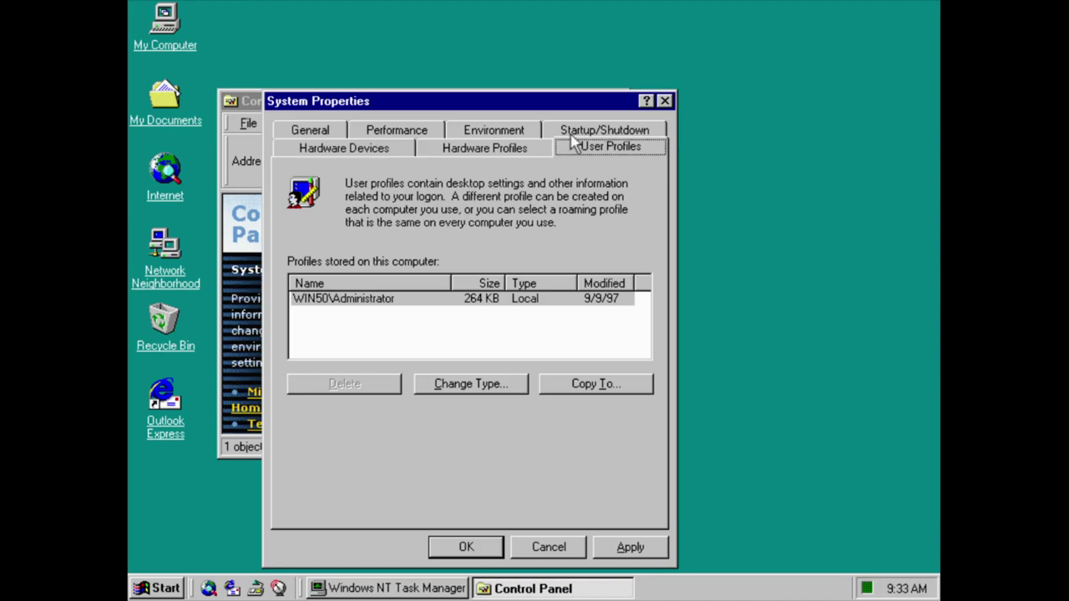
{"action": "left_click", "coordinate": [524, 149]}
{"action": "left_click", "coordinate": [299, 132]}
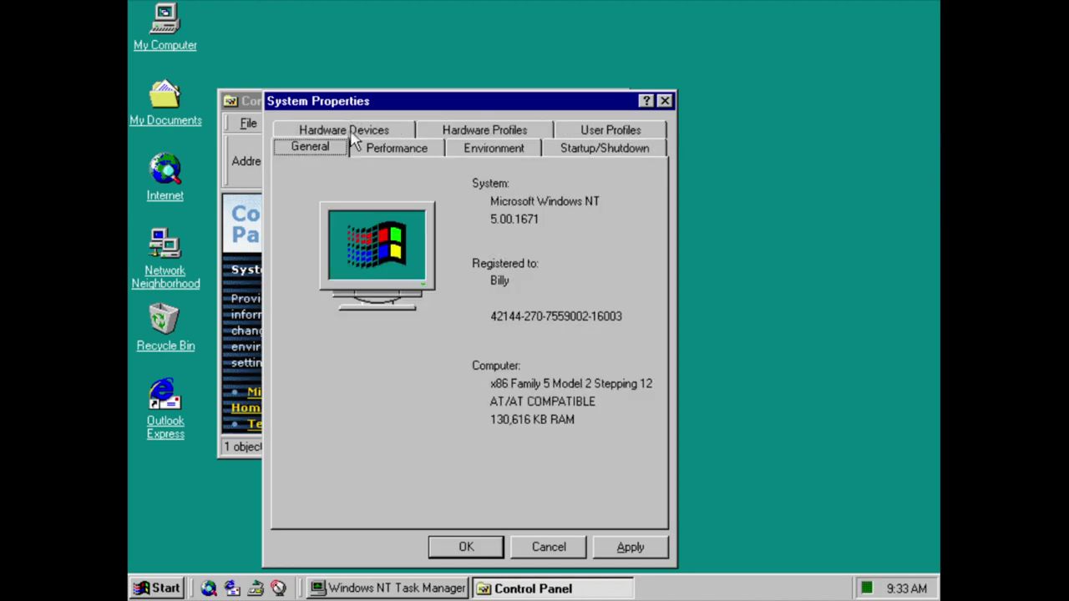
Inspect the Virtual Memory settings for the paging file in the performance options and cancel without changes.
{"action": "left_click", "coordinate": [409, 152]}
{"action": "left_click", "coordinate": [595, 339]}
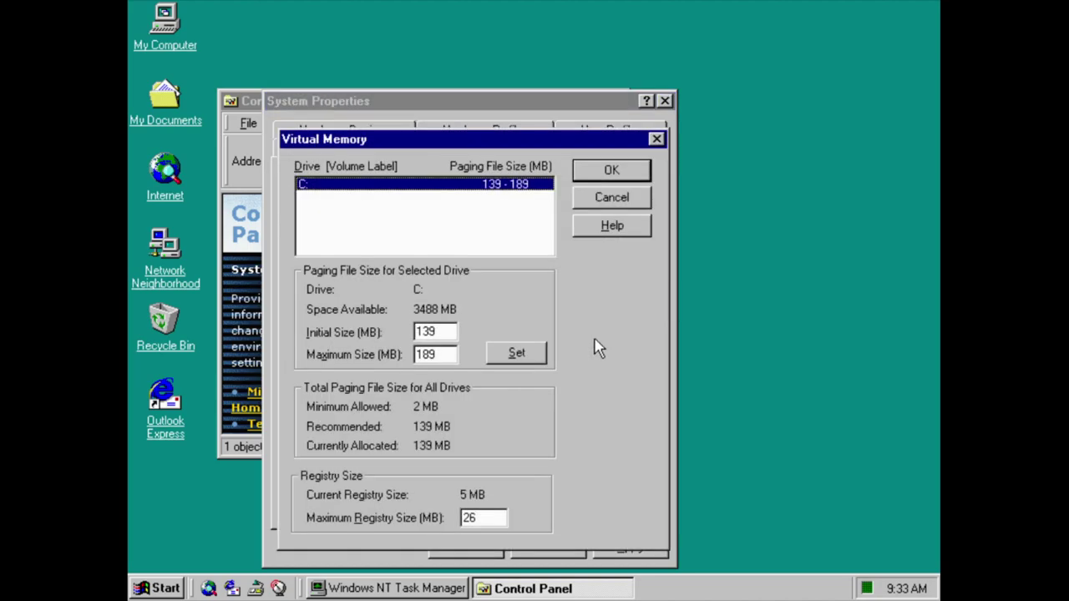
{"action": "left_click_drag", "start_coordinate": [603, 208], "coordinate": [568, 285]}
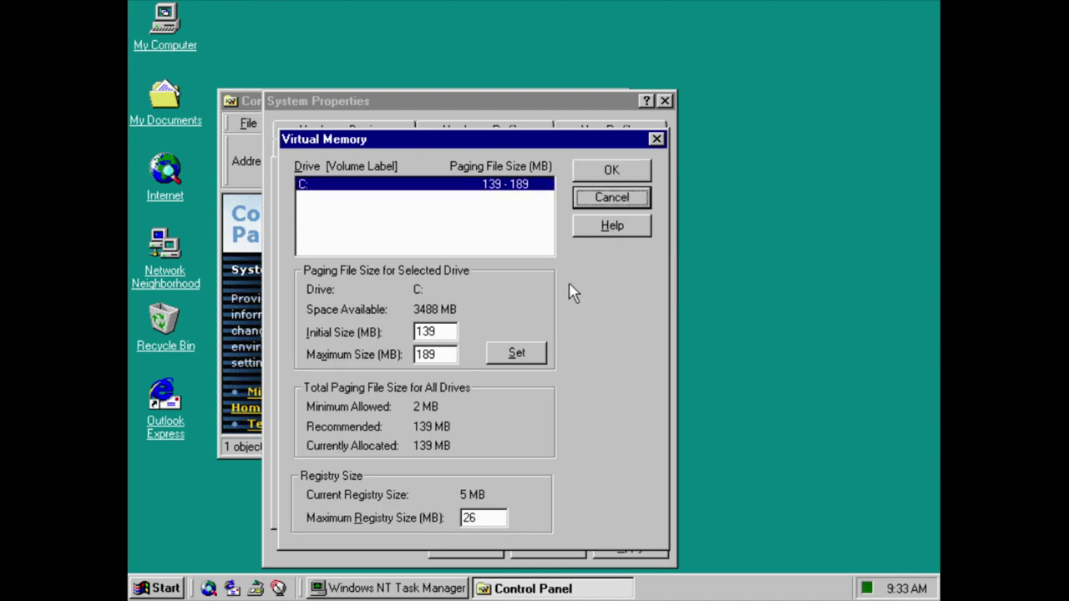
{"action": "left_click", "coordinate": [585, 201]}
Examine the environment variables and the list of startup operating systems in System Properties.
{"action": "left_click", "coordinate": [509, 149]}
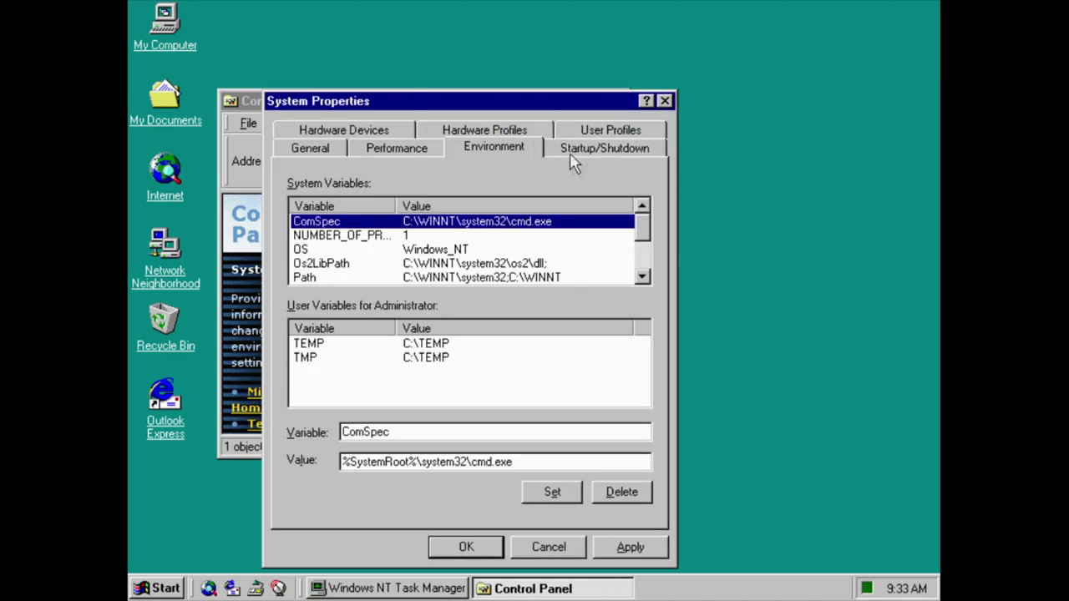
{"action": "left_click", "coordinate": [642, 265]}
{"action": "left_click", "coordinate": [630, 155]}
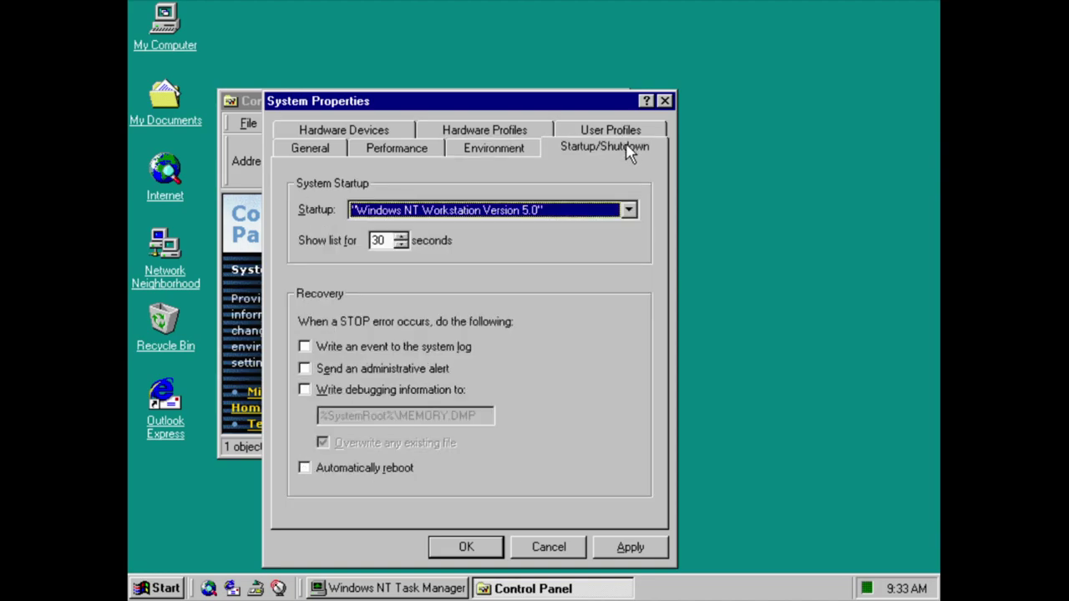
{"action": "left_click", "coordinate": [607, 212]}
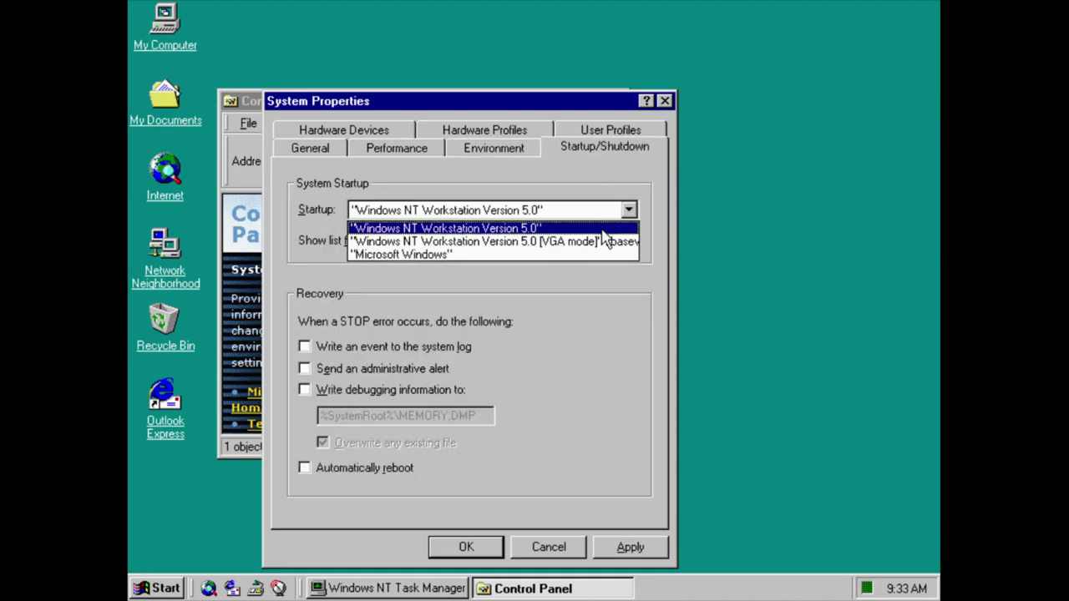
{"action": "left_click", "coordinate": [616, 210]}
Inspect the Administrator user profile's type and copy options, cancelling both dialogs.
{"action": "left_click", "coordinate": [614, 131]}
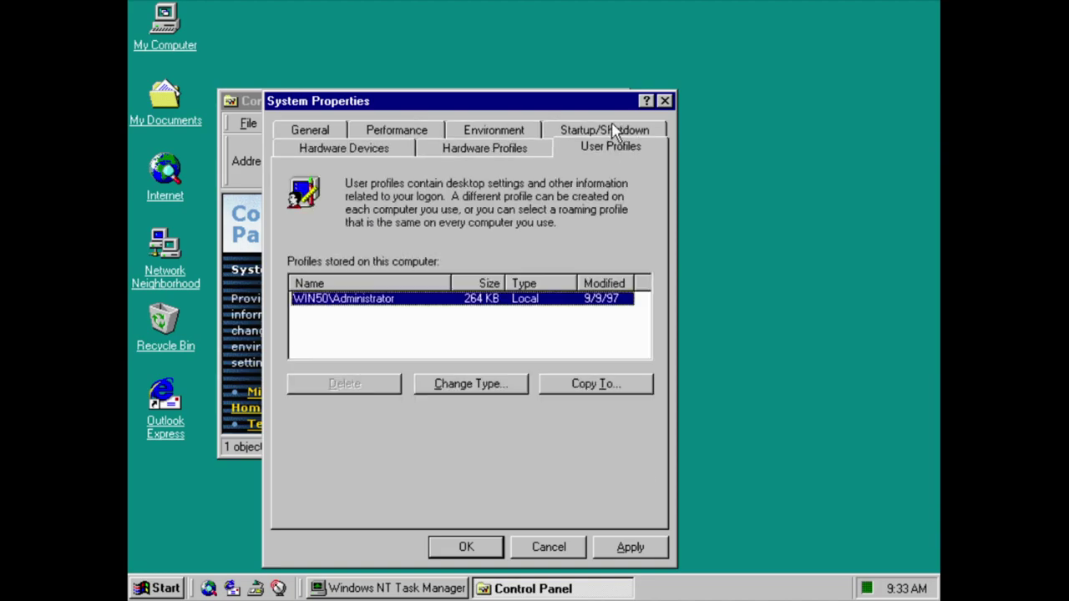
{"action": "left_click", "coordinate": [477, 386]}
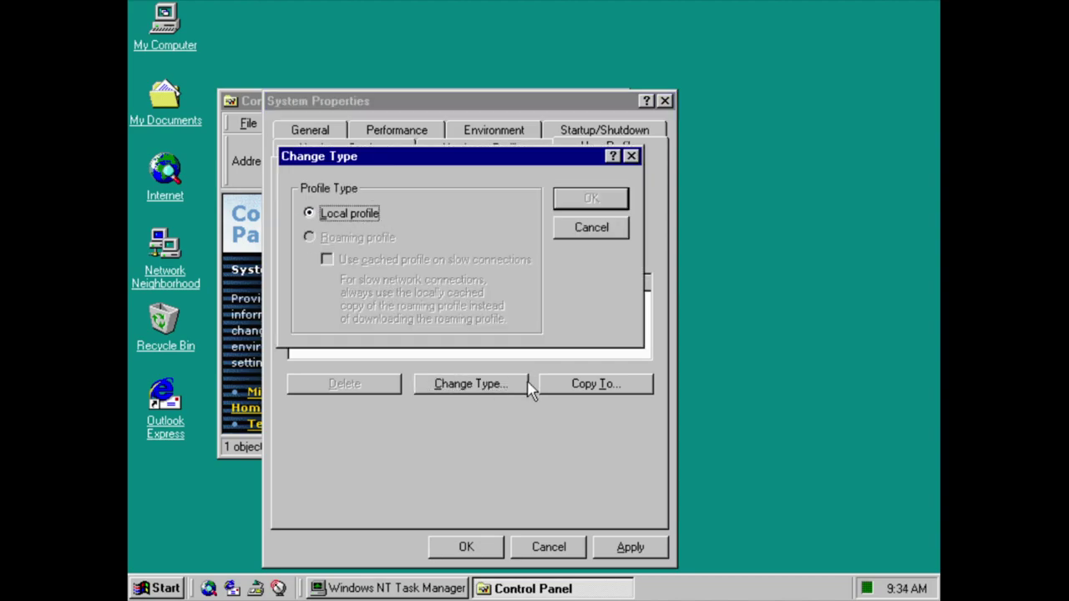
{"action": "left_click", "coordinate": [585, 231]}
{"action": "left_click", "coordinate": [591, 386]}
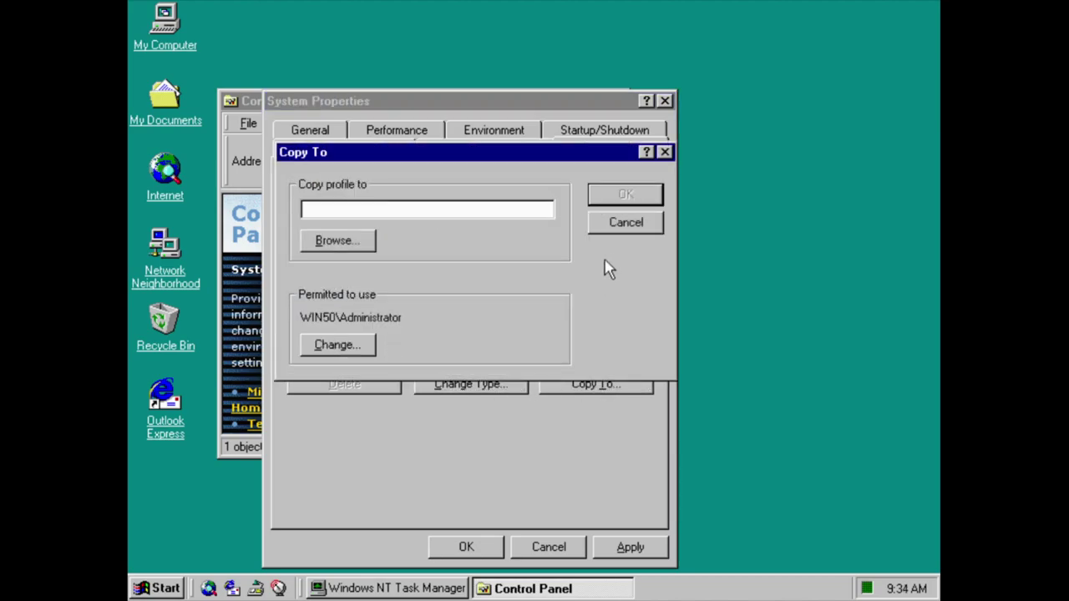
{"action": "left_click", "coordinate": [625, 223]}
View the properties of the Original Configuration hardware profile and close them.
{"action": "left_click", "coordinate": [495, 152]}
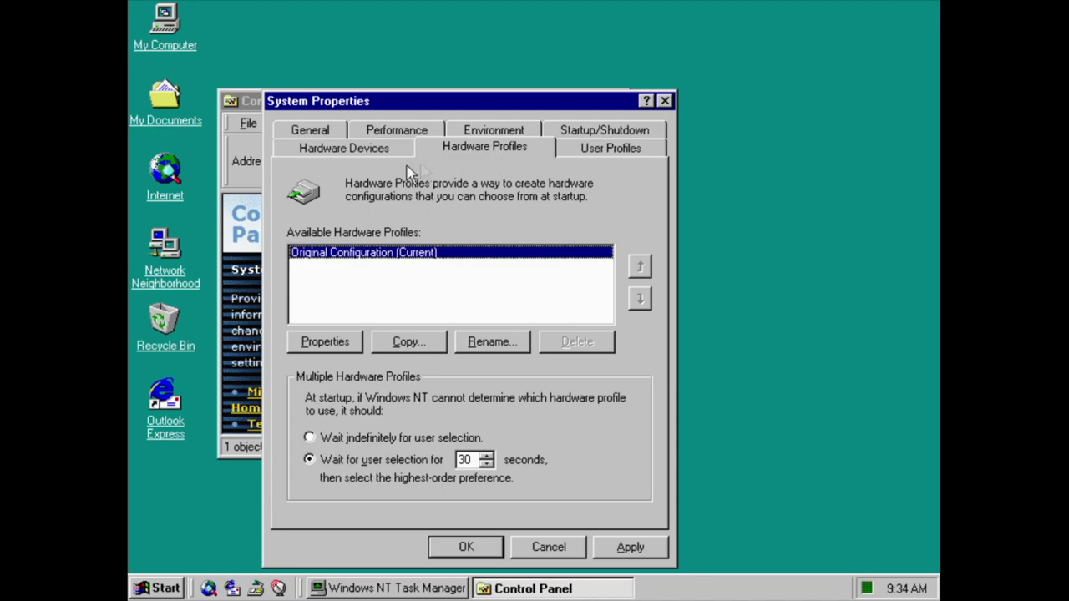
{"action": "left_click", "coordinate": [331, 342]}
{"action": "left_click", "coordinate": [593, 550]}
{"action": "left_click", "coordinate": [596, 555]}
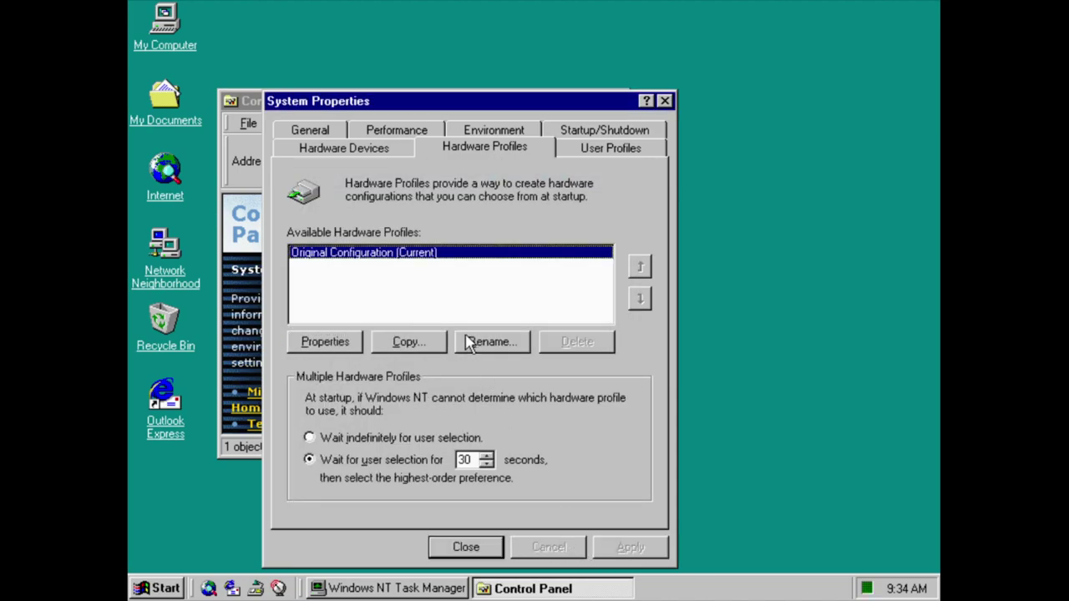
View the Hardware Wizard's welcome page and Device Manager's Device Tree and Resources entries, and close them along with System Properties.
{"action": "left_click", "coordinate": [376, 152]}
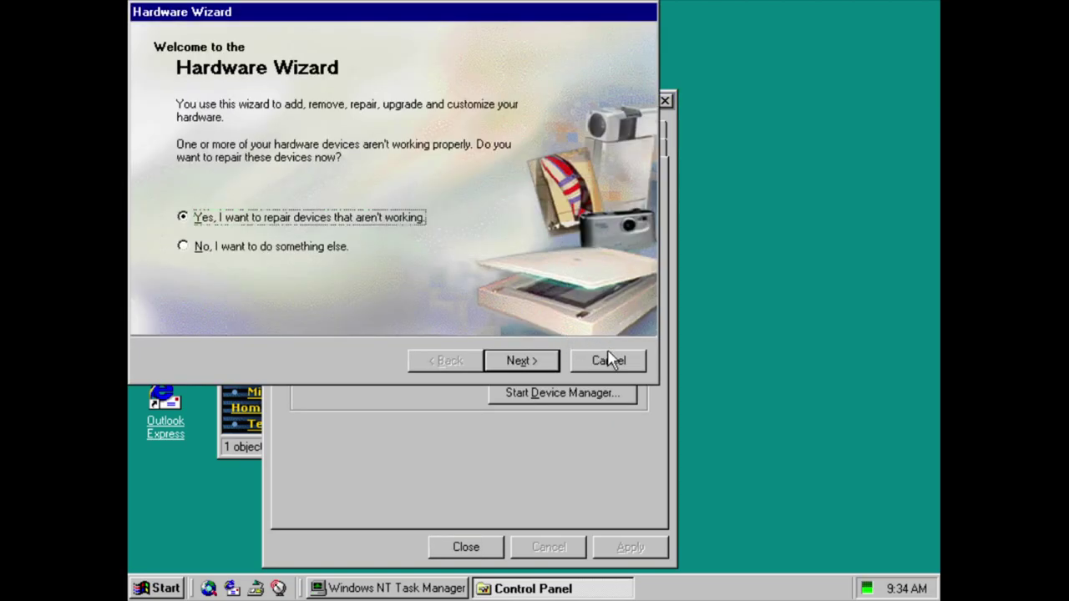
{"action": "left_click", "coordinate": [610, 357]}
{"action": "left_click", "coordinate": [580, 394]}
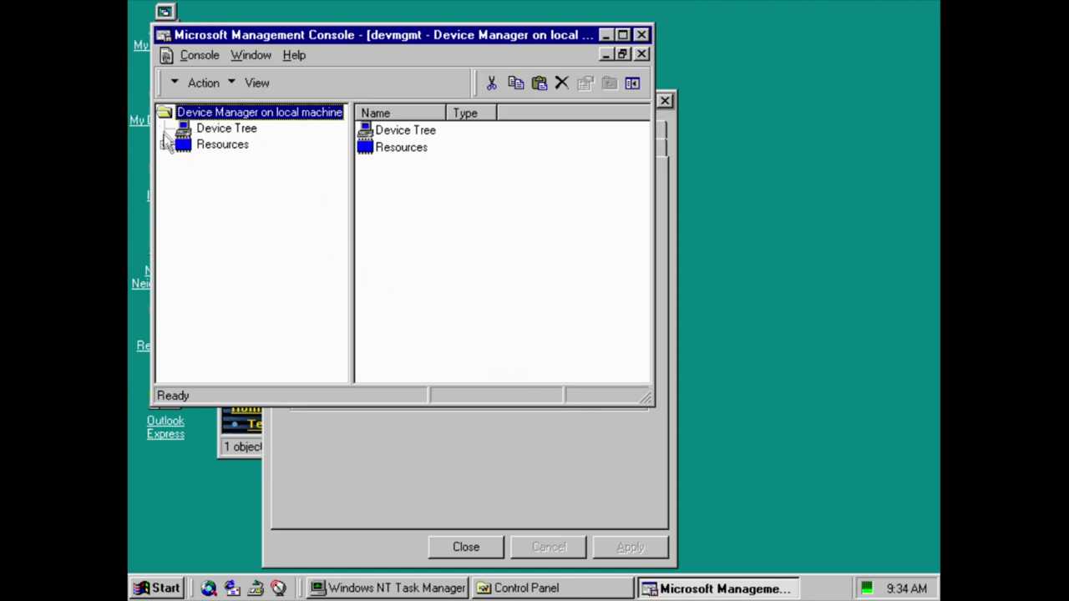
{"action": "left_click", "coordinate": [396, 150]}
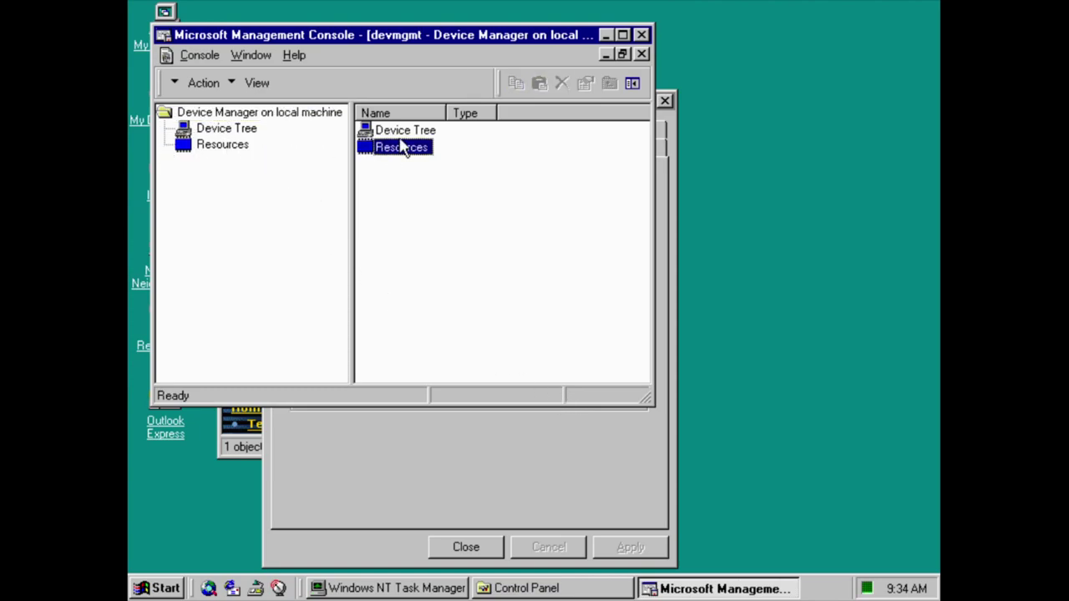
{"action": "left_click", "coordinate": [408, 134]}
{"action": "left_click", "coordinate": [641, 34]}
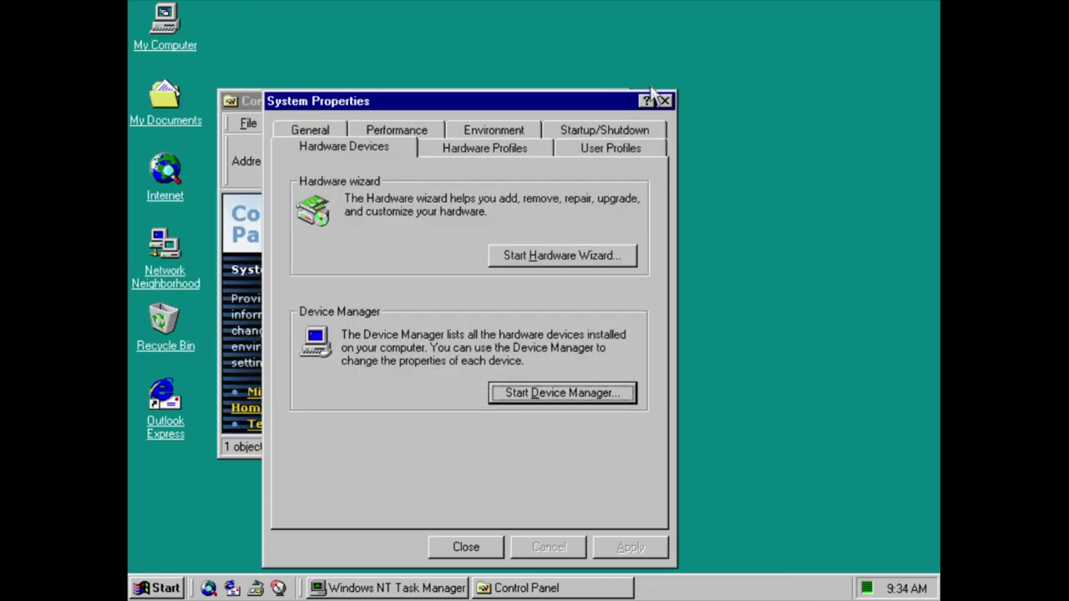
{"action": "left_click", "coordinate": [664, 101]}
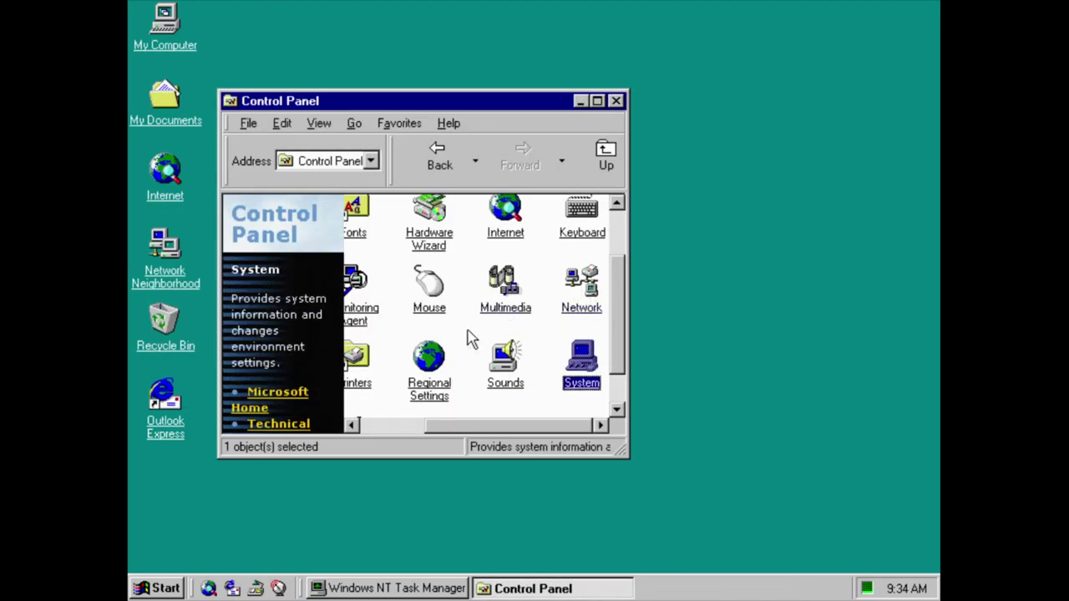
Open the Multimedia device list and expand the audio, MIDI, mixer and line input devices.
{"action": "double_click", "coordinate": [506, 288]}
{"action": "left_click", "coordinate": [488, 85]}
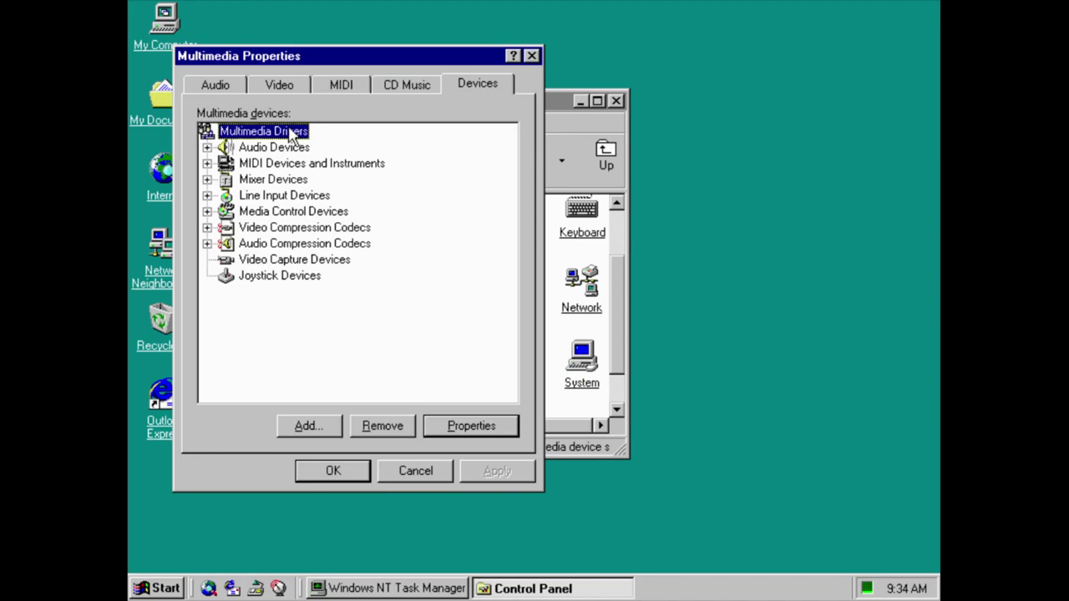
{"action": "left_click", "coordinate": [208, 147]}
{"action": "left_click", "coordinate": [208, 163]}
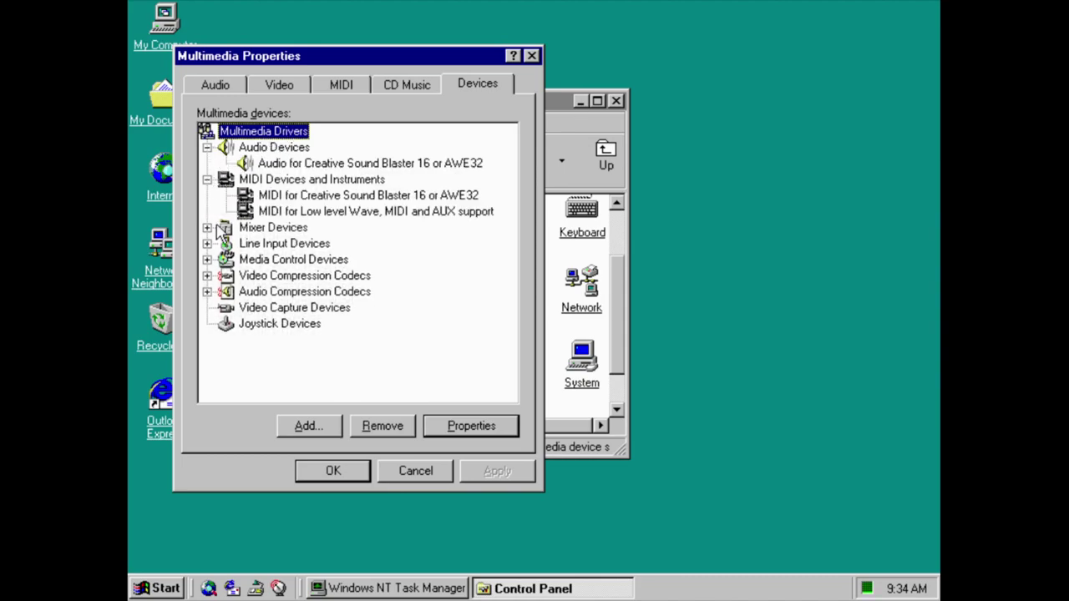
{"action": "left_click", "coordinate": [207, 227]}
{"action": "left_click", "coordinate": [207, 259]}
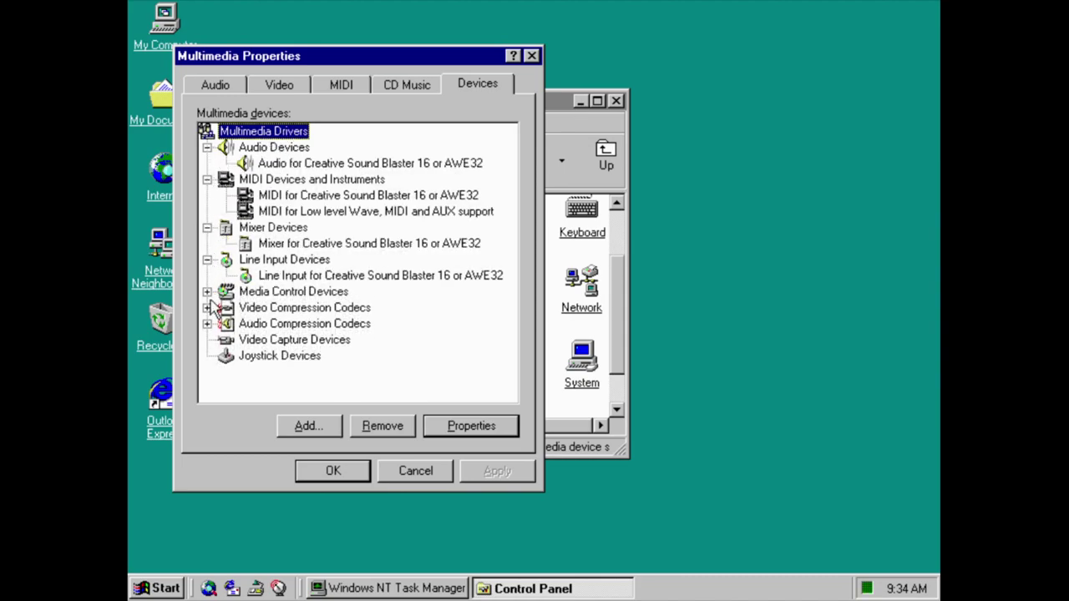
Expand and review the media control devices and the video and audio compression codecs, and cancel the Multimedia properties.
{"action": "left_click", "coordinate": [207, 307]}
{"action": "left_click", "coordinate": [208, 276]}
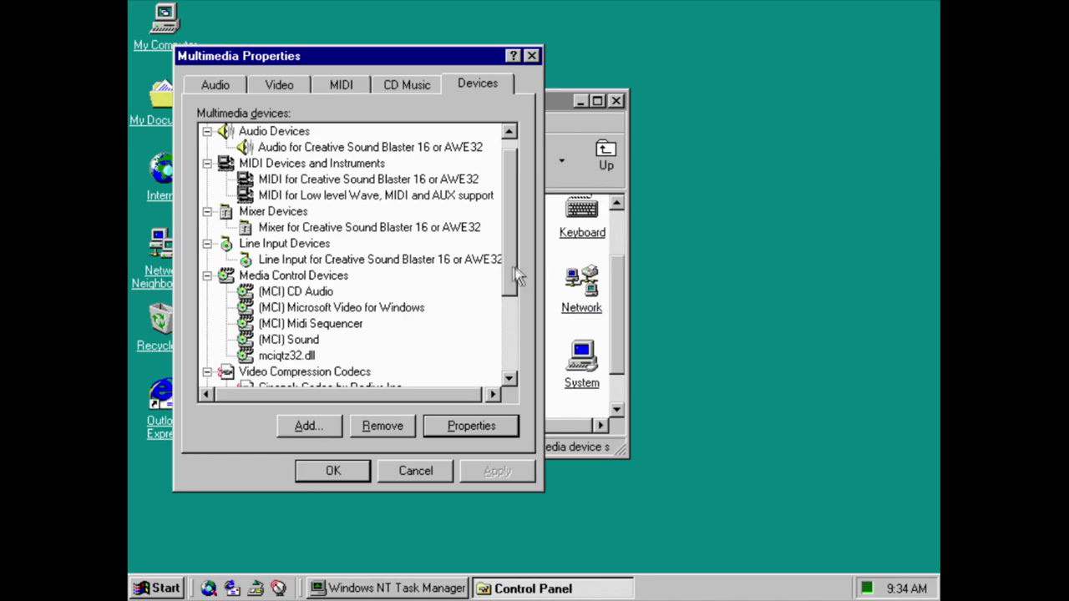
{"action": "left_click", "coordinate": [509, 369]}
{"action": "left_click", "coordinate": [207, 341]}
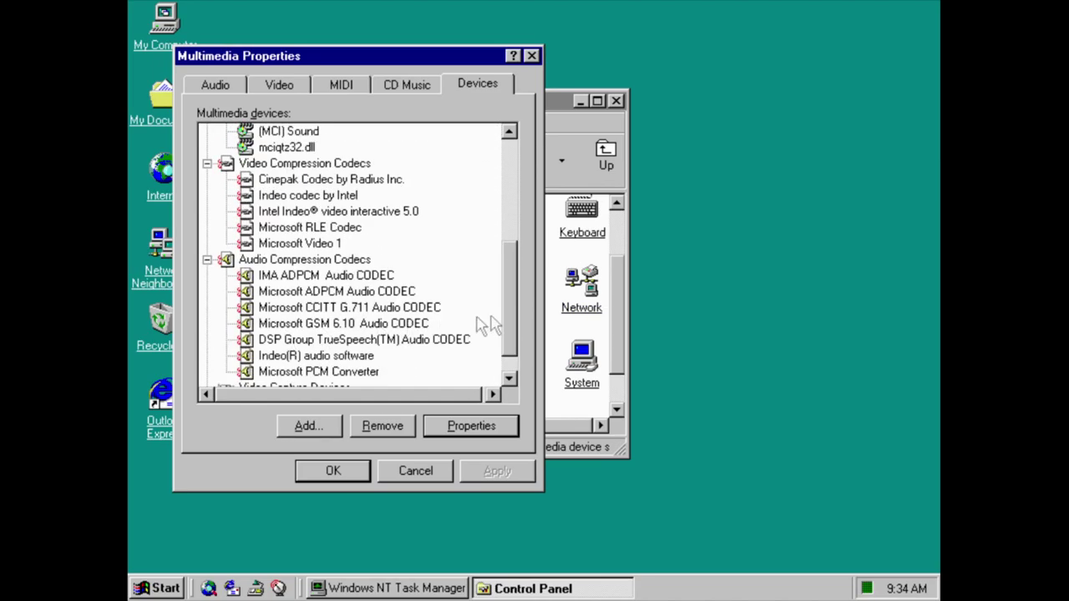
{"action": "scroll", "coordinate": [515, 326], "scroll_direction": "down", "scroll_amount": 3}
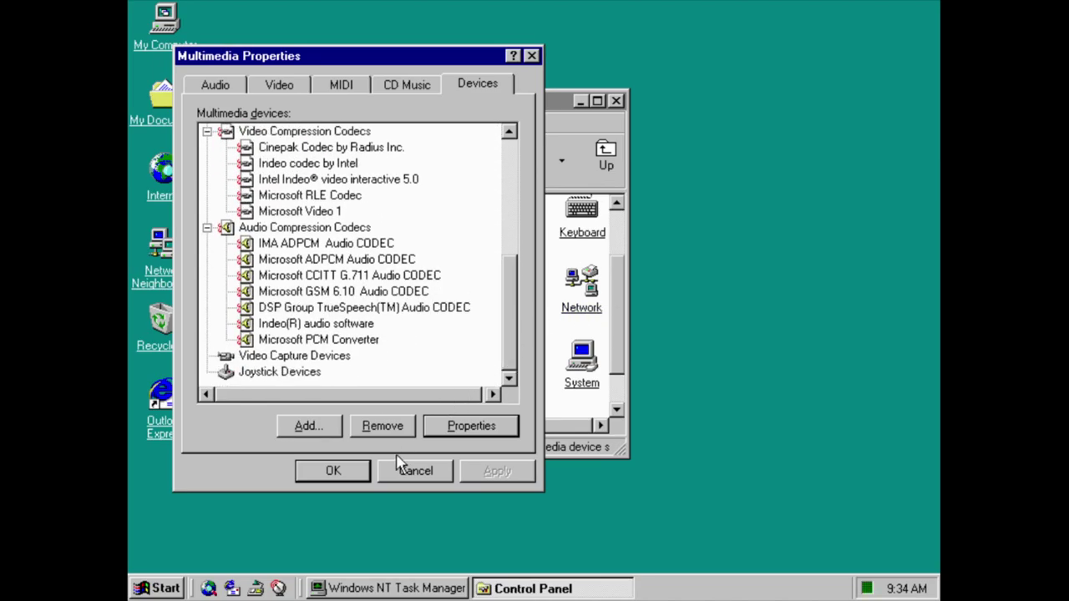
{"action": "left_click", "coordinate": [406, 472]}
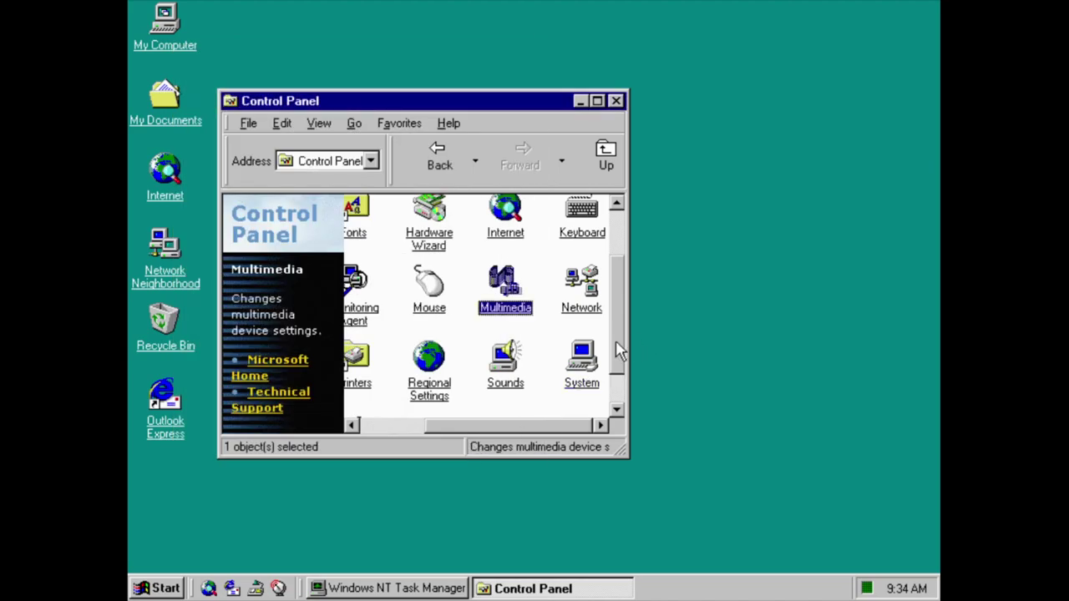
Open the Telephony settings and save a United States of America location with area code 1, outside-line number 1 and tone dialing.
{"action": "left_click", "coordinate": [618, 351]}
{"action": "left_click_drag", "start_coordinate": [563, 427], "coordinate": [431, 428]}
{"action": "double_click", "coordinate": [374, 408]}
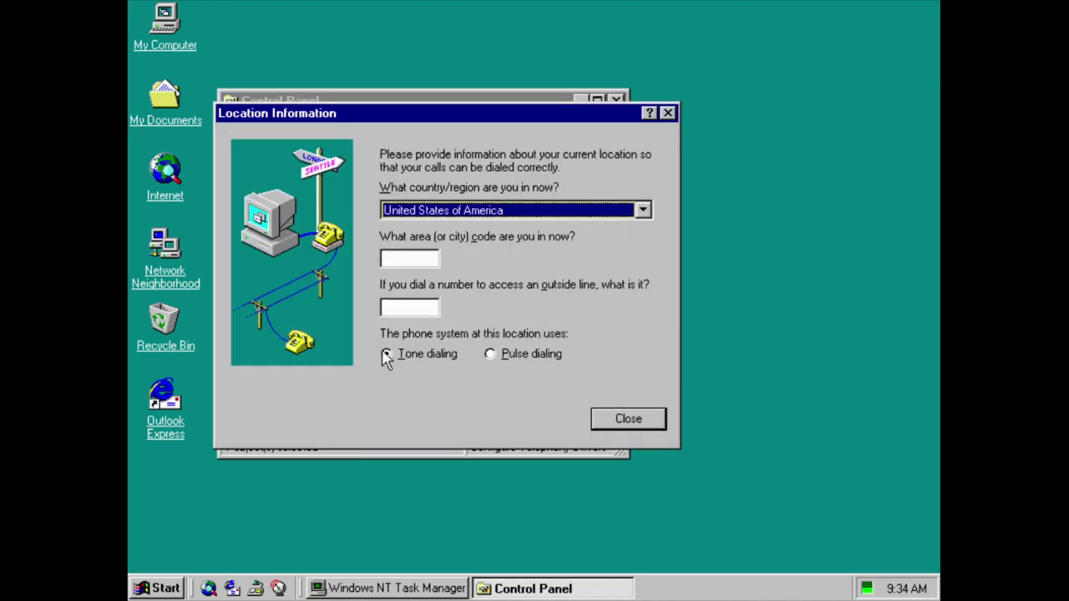
{"action": "left_click", "coordinate": [617, 429]}
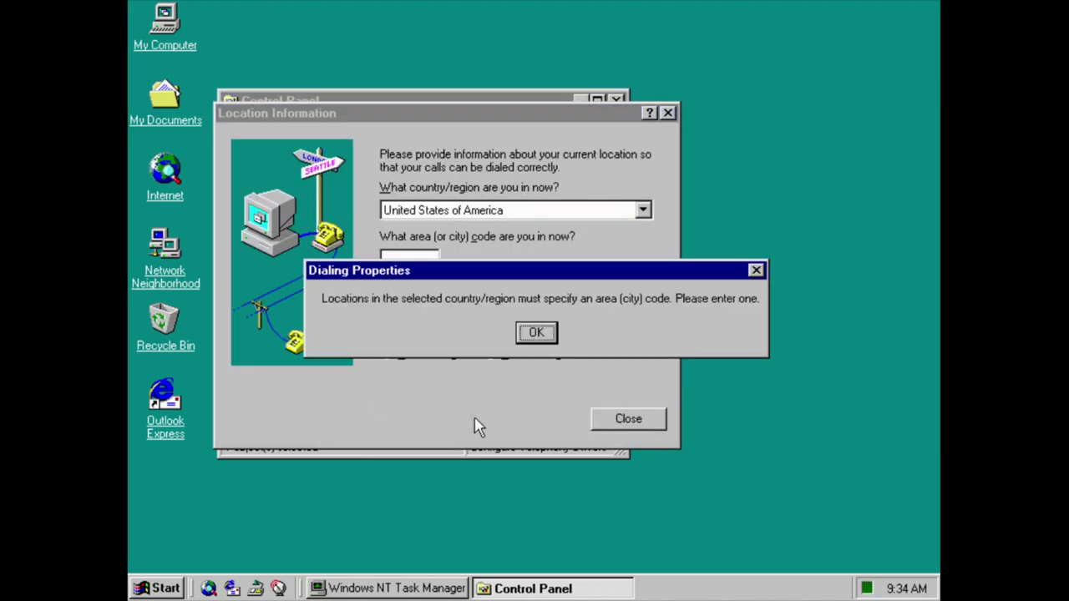
{"action": "left_click", "coordinate": [536, 333]}
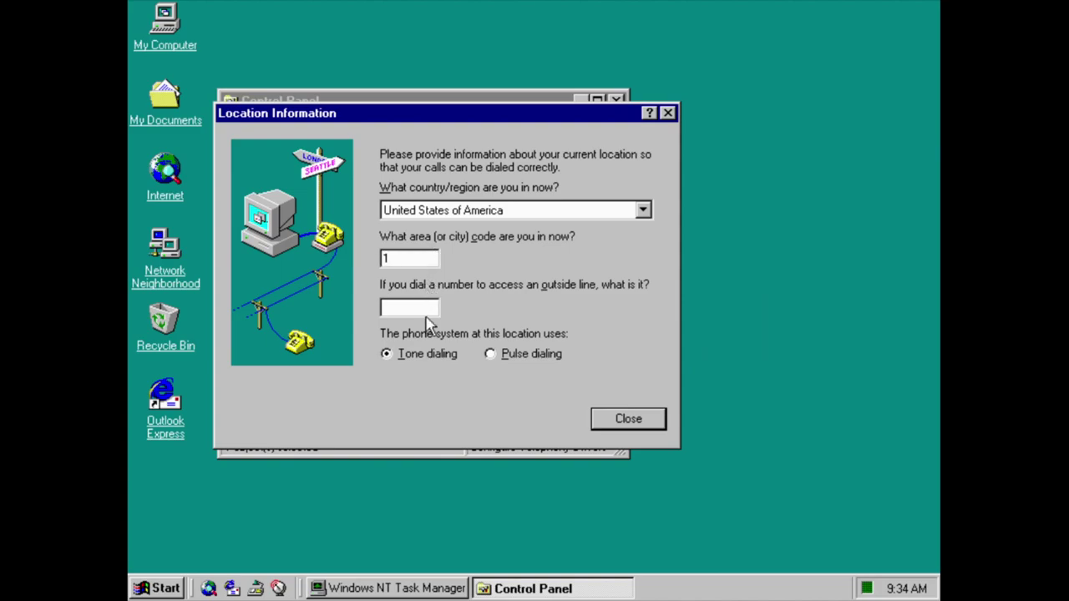
{"action": "left_click", "coordinate": [659, 420]}
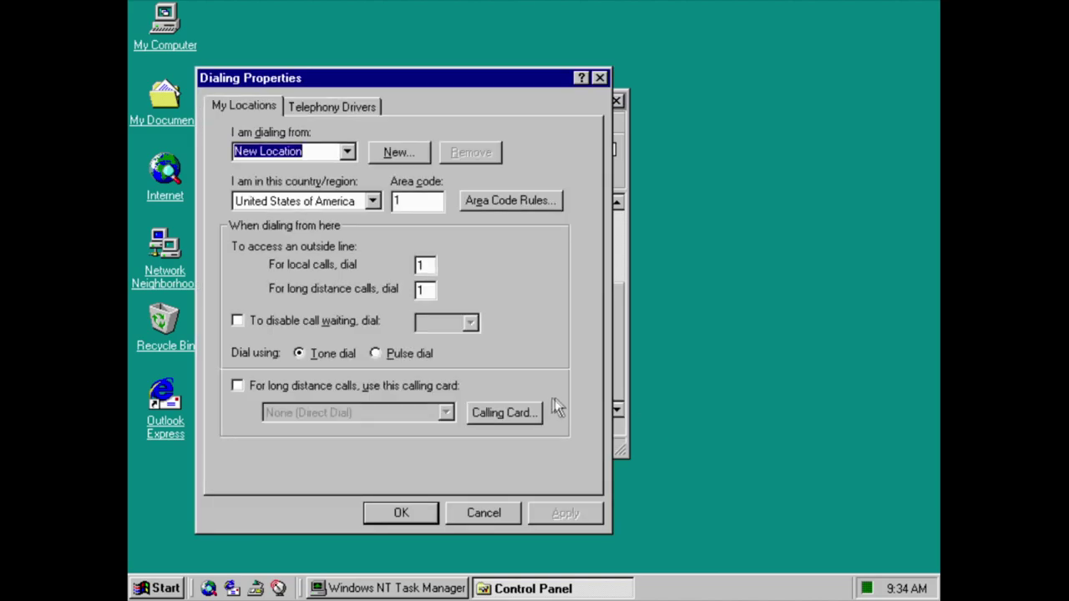
Review the installed telephony drivers and the drivers available to add, and cancel both the driver selection and Dialing Properties.
{"action": "left_click", "coordinate": [362, 108]}
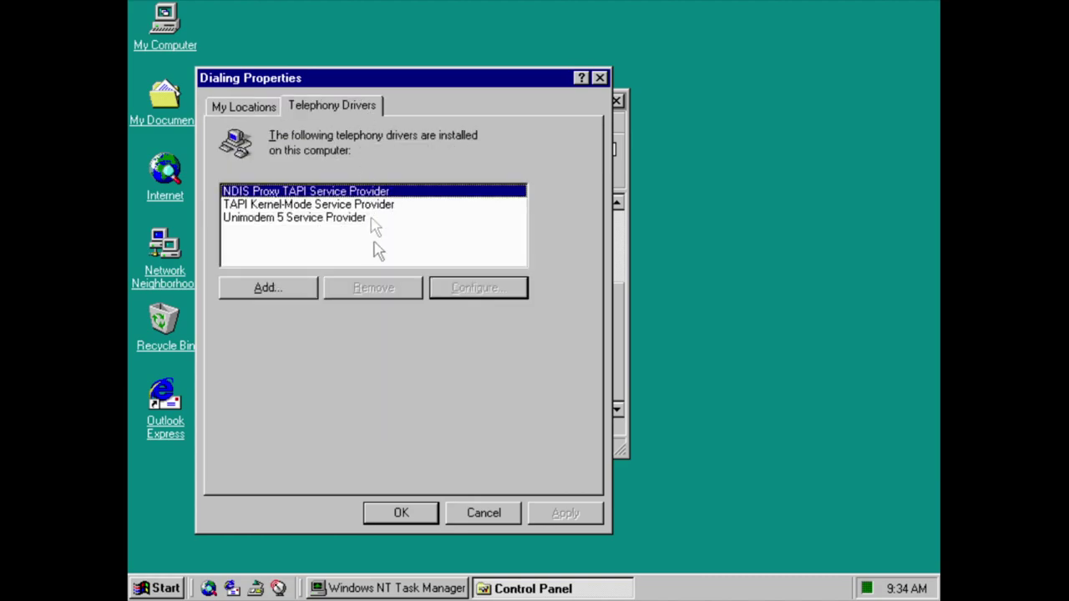
{"action": "left_click", "coordinate": [242, 288]}
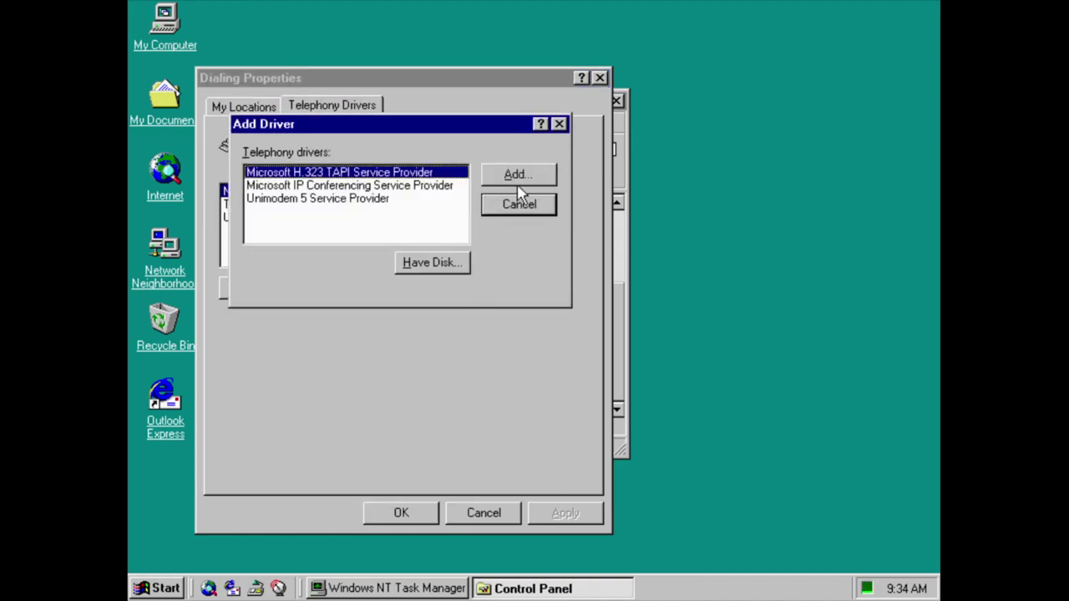
{"action": "left_click", "coordinate": [520, 203]}
{"action": "left_click", "coordinate": [493, 516]}
View the UPS settings, cancel them and close Control Panel.
{"action": "double_click", "coordinate": [467, 379]}
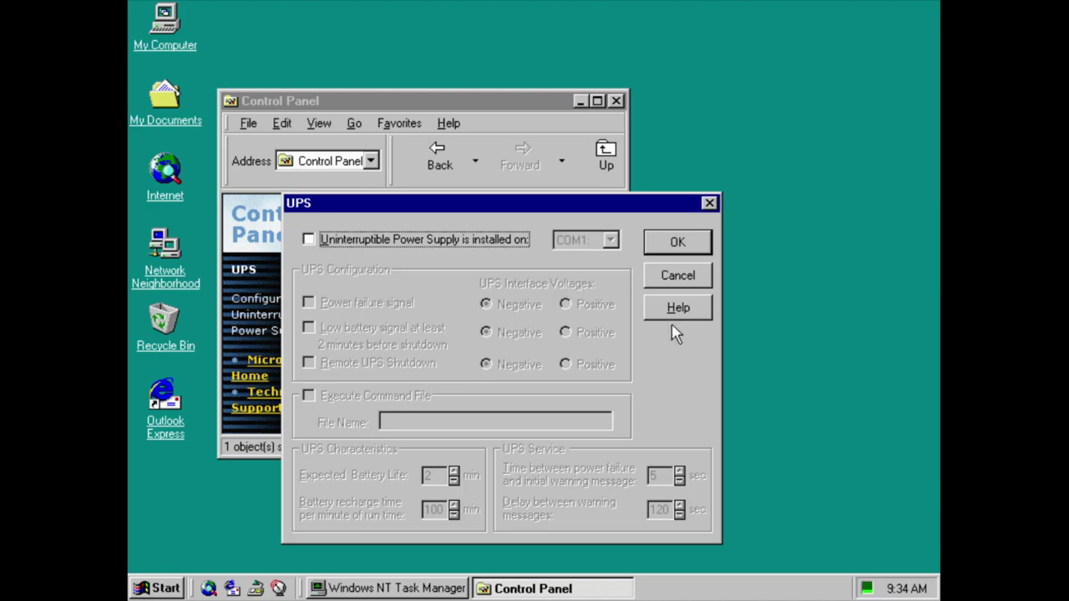
{"action": "left_click", "coordinate": [675, 277]}
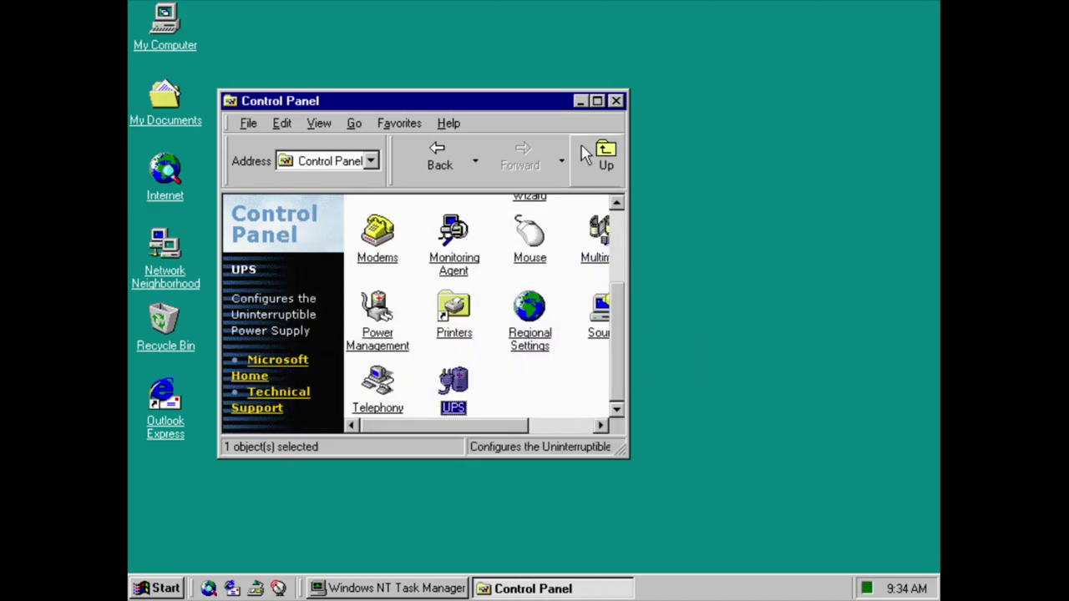
{"action": "left_click", "coordinate": [617, 101]}
Start Internet connection setup for an existing account, choosing the local area network (LAN) connection and no proxy server.
{"action": "double_click", "coordinate": [165, 173]}
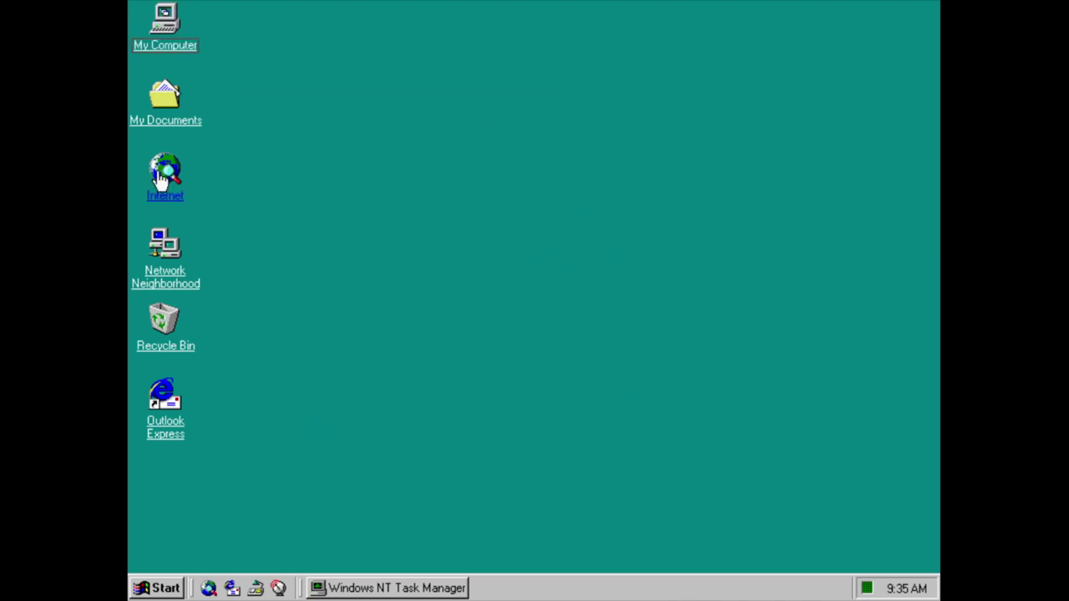
{"action": "left_click", "coordinate": [575, 476]}
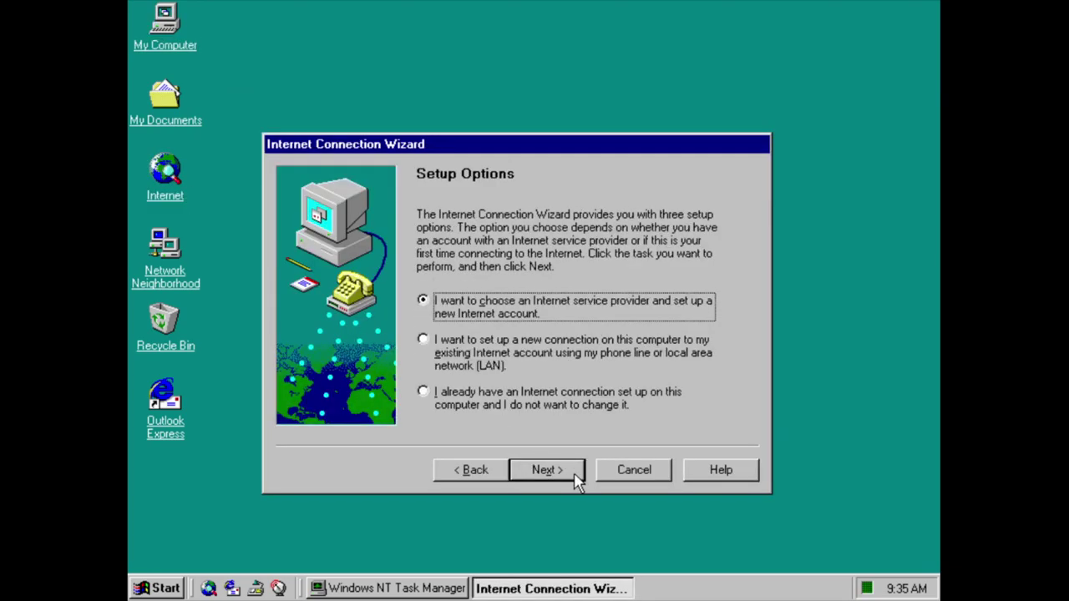
{"action": "left_click", "coordinate": [545, 364]}
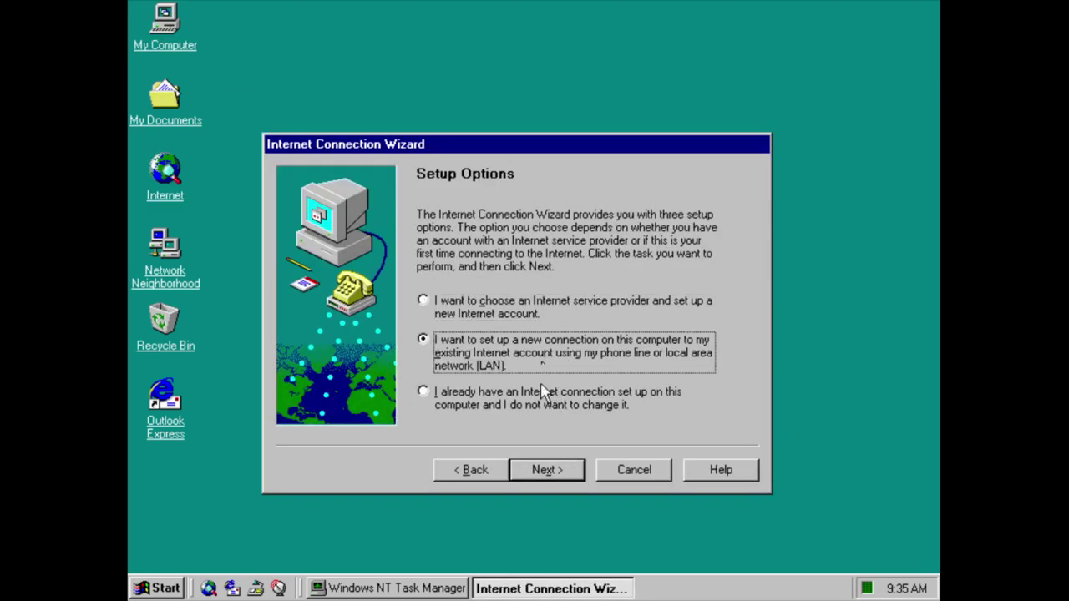
{"action": "left_click", "coordinate": [544, 469]}
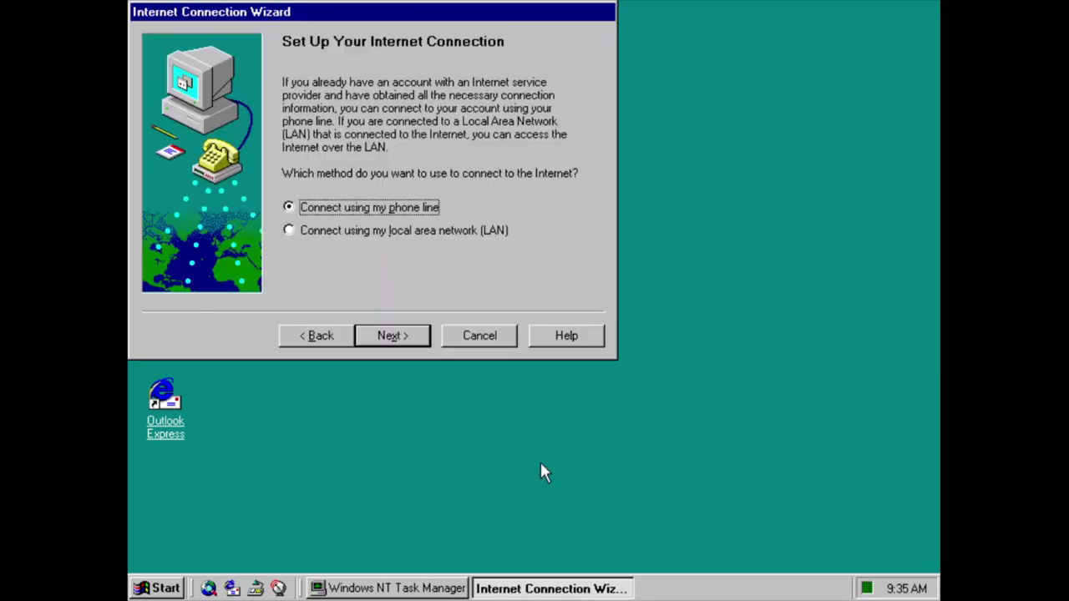
{"action": "left_click", "coordinate": [434, 238]}
{"action": "left_click", "coordinate": [407, 336]}
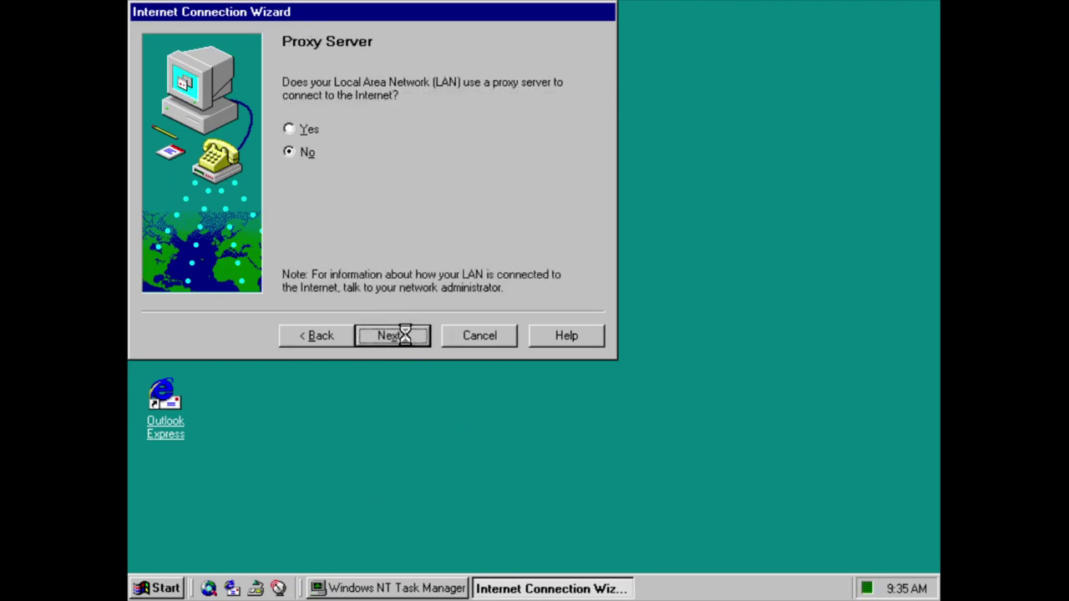
{"action": "left_click", "coordinate": [406, 337]}
Decline setting up Internet mail and news accounts and complete the Internet Connection Wizard.
{"action": "left_click", "coordinate": [306, 256]}
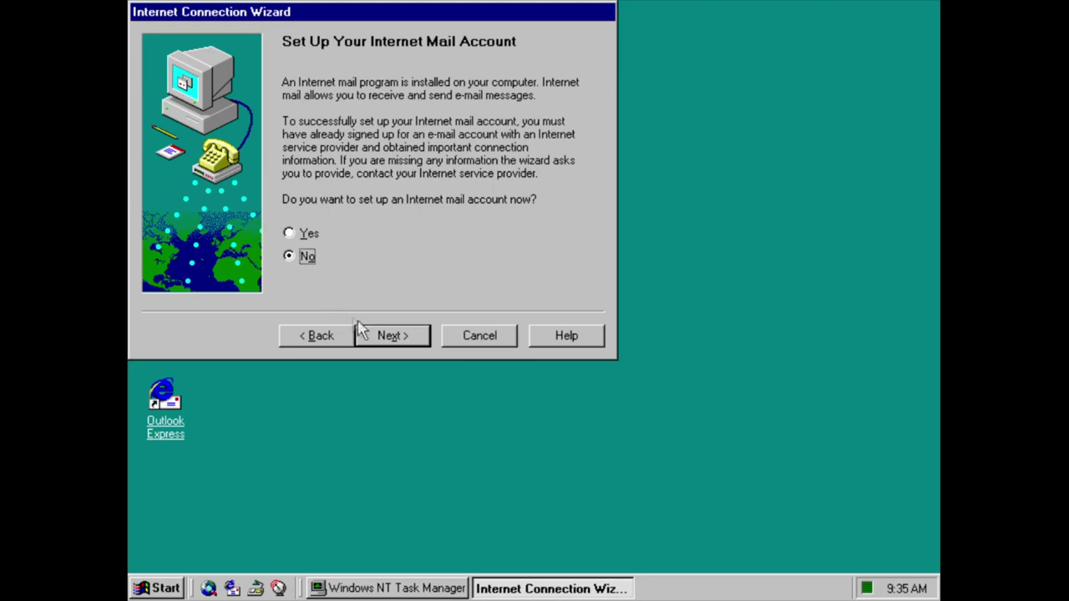
{"action": "left_click", "coordinate": [380, 338]}
{"action": "left_click", "coordinate": [294, 256]}
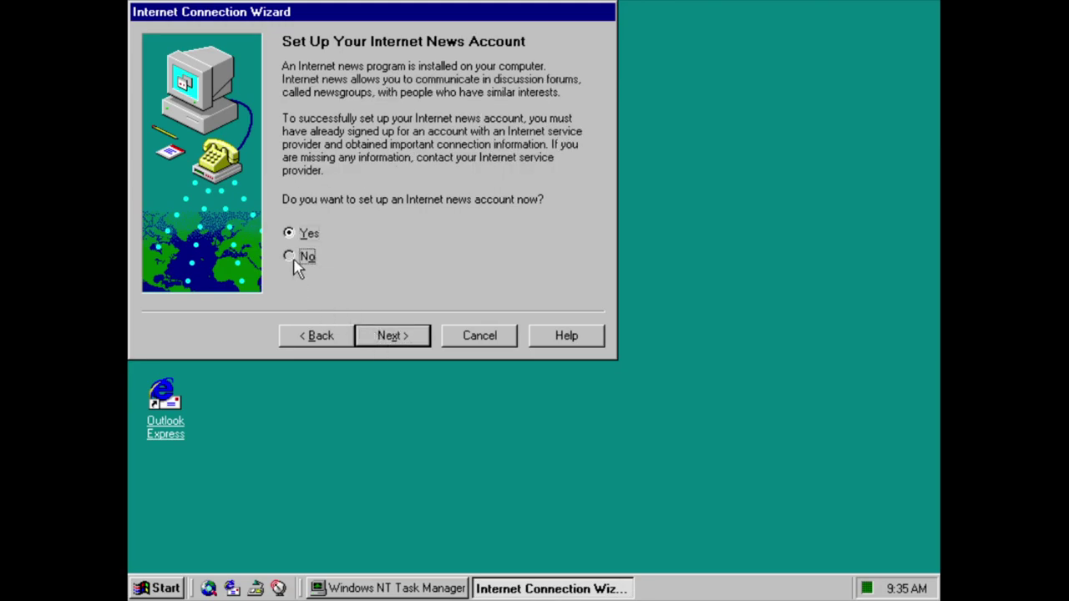
{"action": "left_click", "coordinate": [389, 337]}
{"action": "left_click", "coordinate": [386, 339]}
{"action": "left_click", "coordinate": [385, 337]}
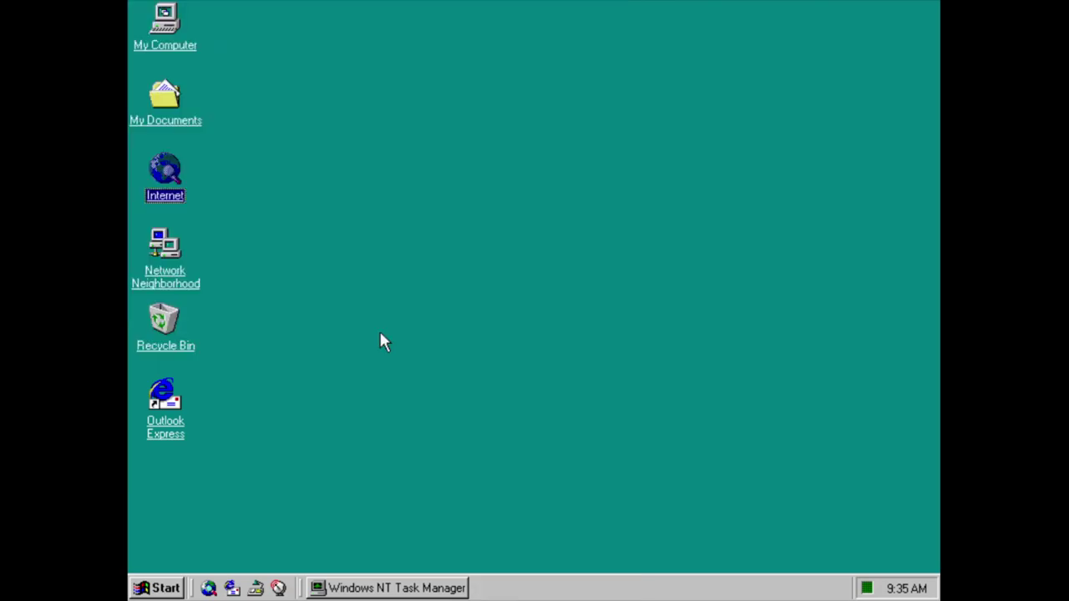
Launch Internet Explorer, dismiss its connection message, and view the browser's version information.
{"action": "left_click_drag", "start_coordinate": [617, 165], "coordinate": [562, 203]}
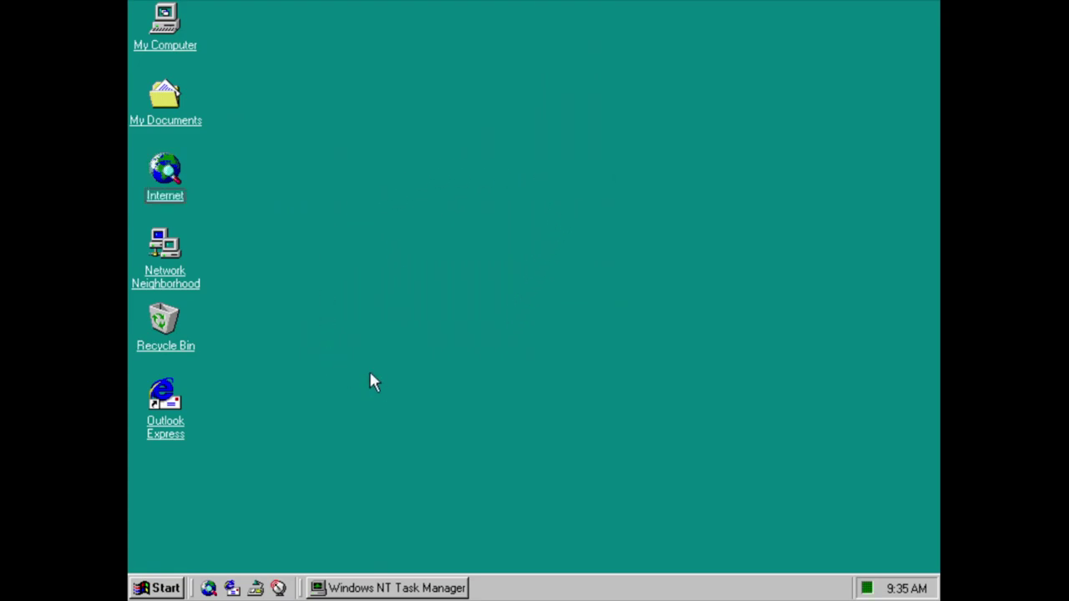
{"action": "left_click", "coordinate": [147, 197]}
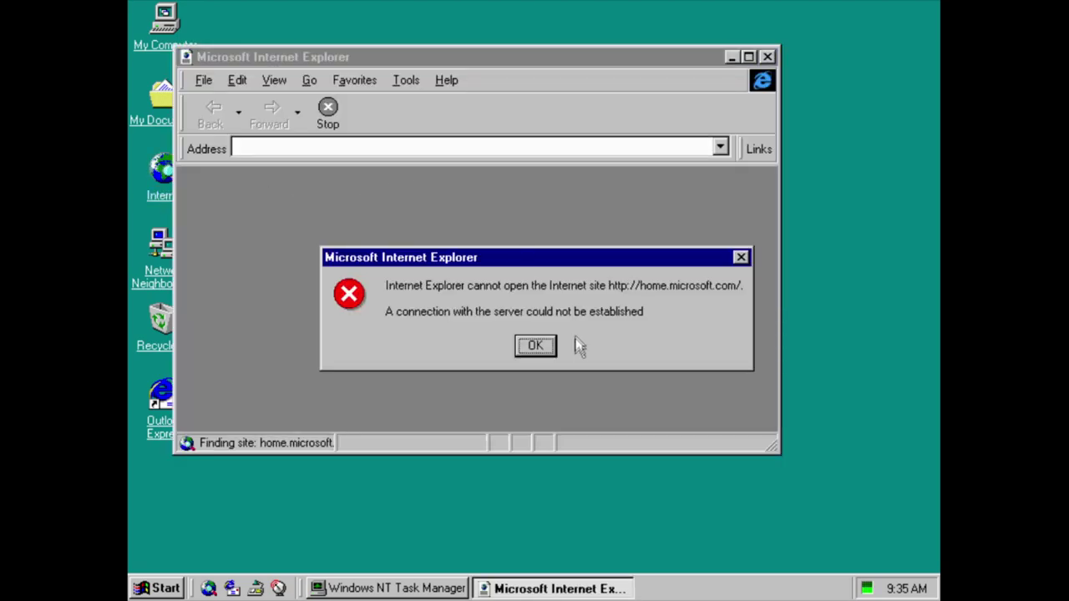
{"action": "left_click", "coordinate": [547, 345]}
{"action": "left_click", "coordinate": [405, 81]}
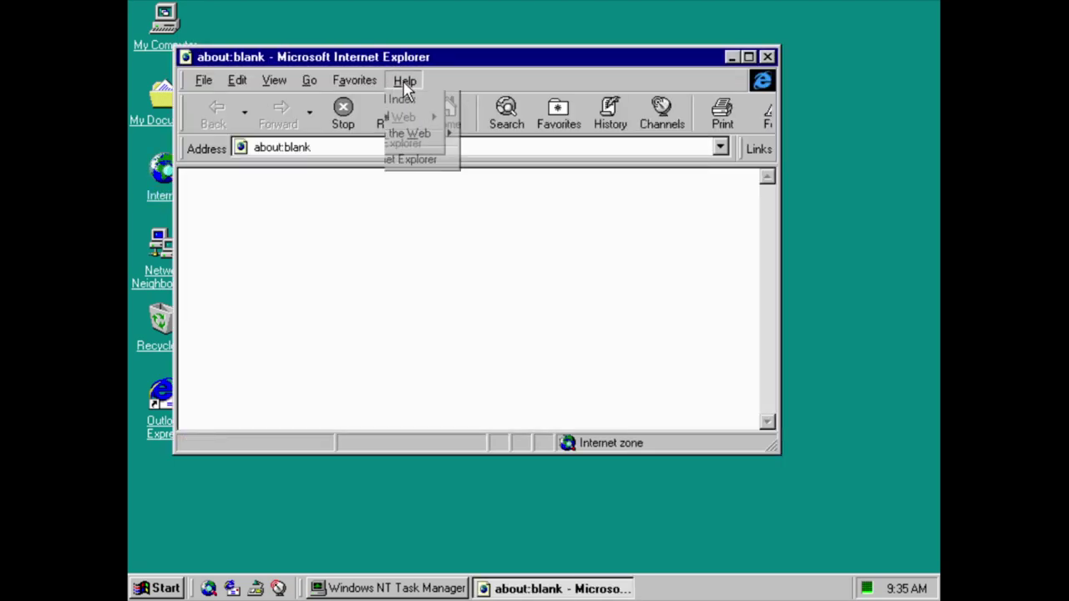
{"action": "left_click", "coordinate": [405, 161]}
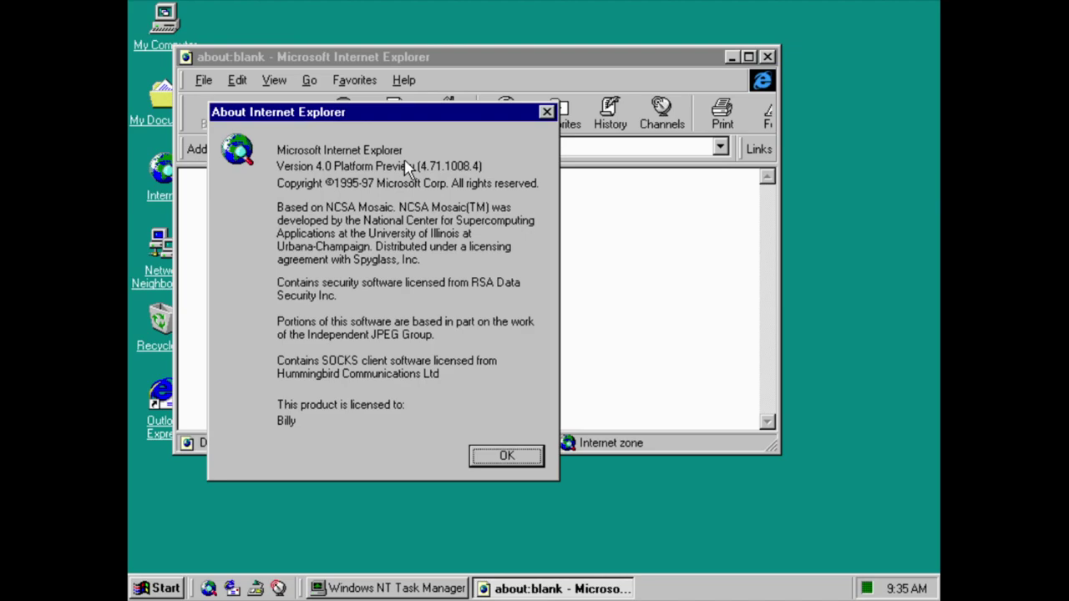
{"action": "left_click", "coordinate": [486, 460]}
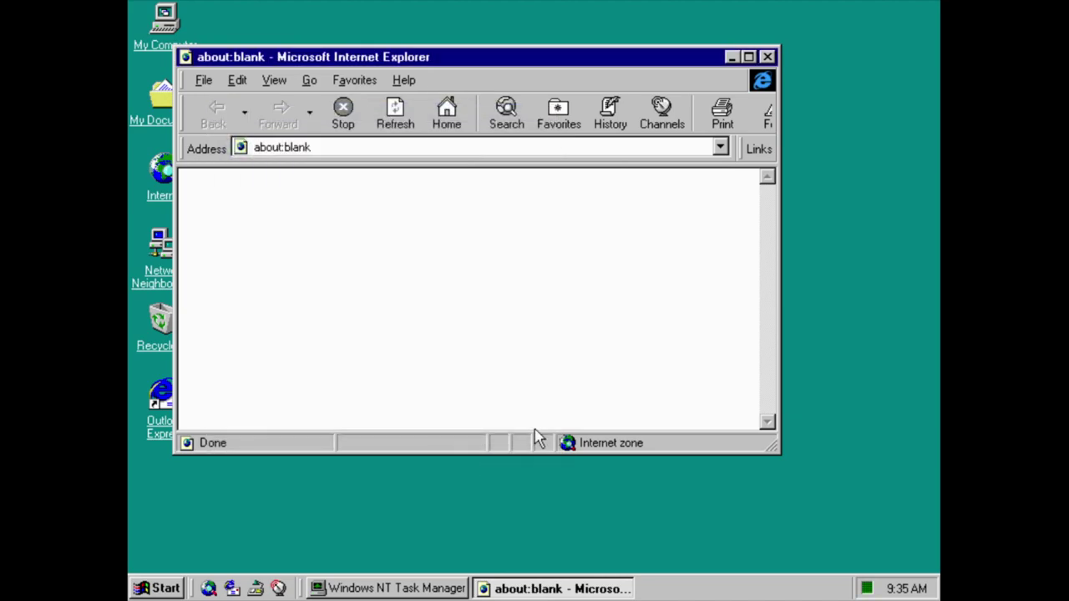
Close Internet Explorer and try to start Outlook Express.
{"action": "left_click", "coordinate": [767, 56]}
{"action": "double_click", "coordinate": [186, 417]}
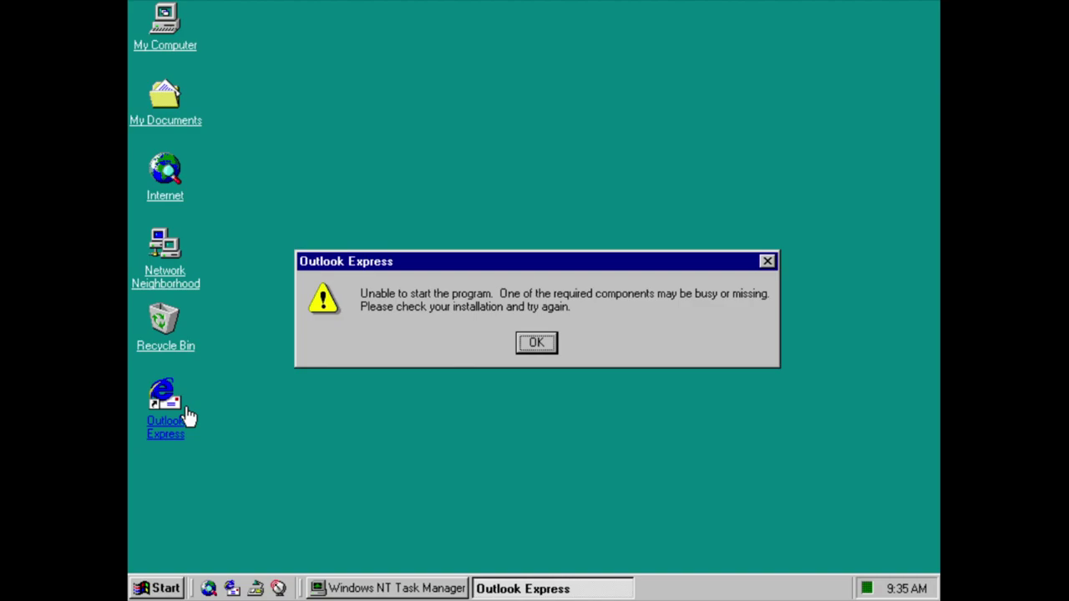
{"action": "left_click", "coordinate": [537, 348]}
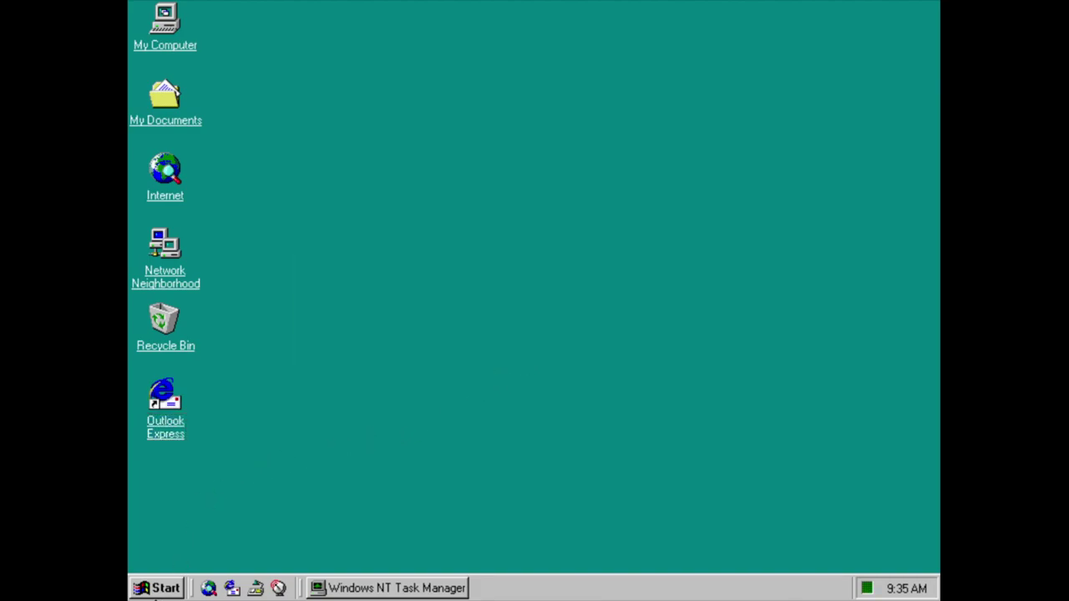
Open the Accessibility Settings Wizard, continue without selecting any options, and exit it choosing to keep changes.
{"action": "left_click", "coordinate": [154, 594]}
{"action": "mouse_move", "coordinate": [239, 298]}
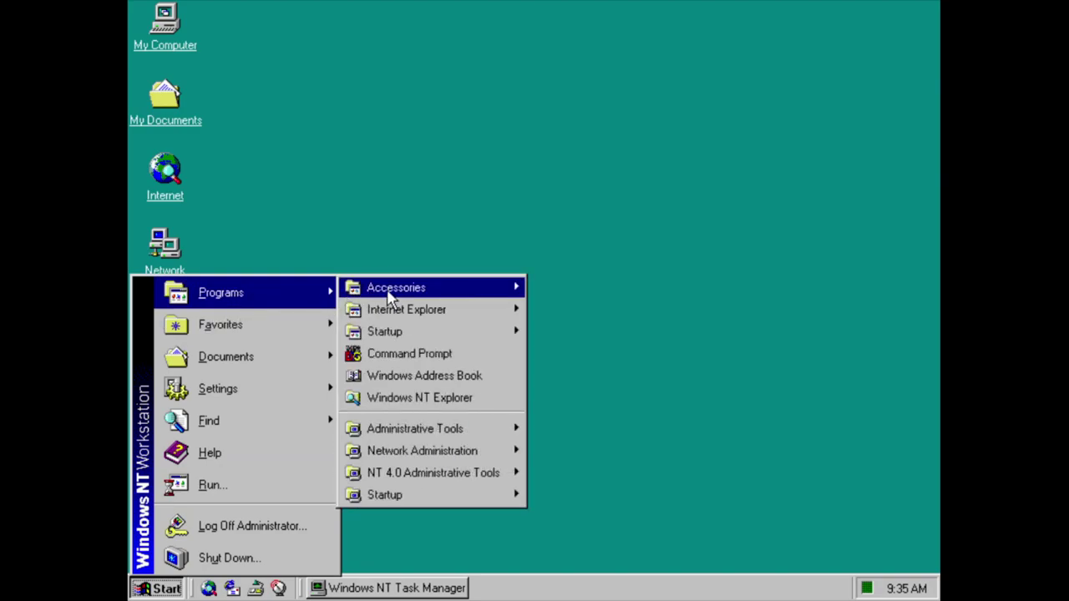
{"action": "mouse_move", "coordinate": [391, 292]}
{"action": "mouse_move", "coordinate": [627, 268]}
{"action": "left_click", "coordinate": [757, 276]}
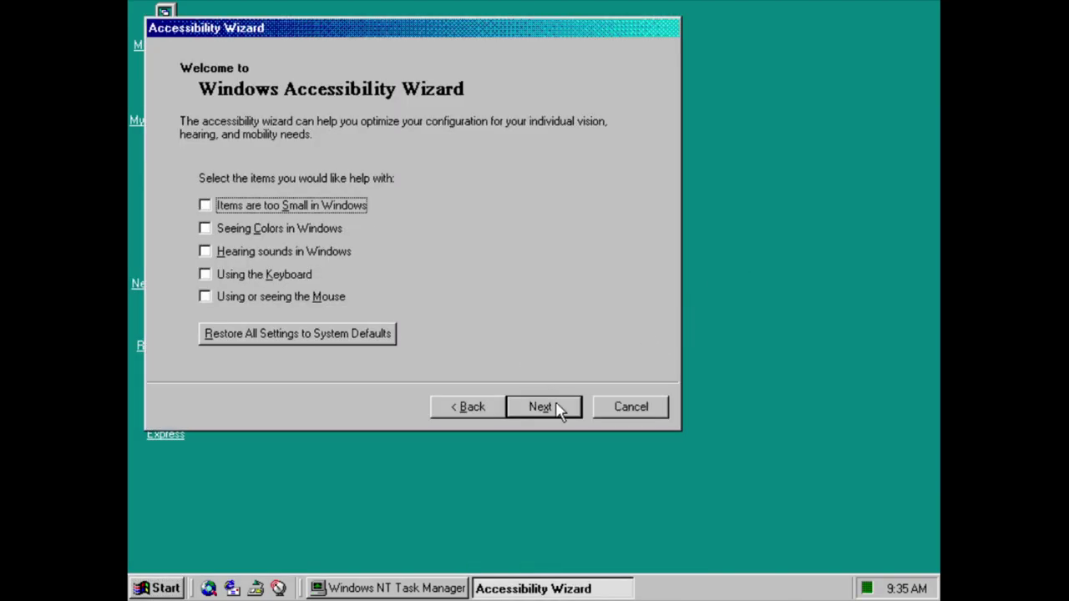
{"action": "left_click", "coordinate": [560, 410]}
{"action": "left_click", "coordinate": [638, 408]}
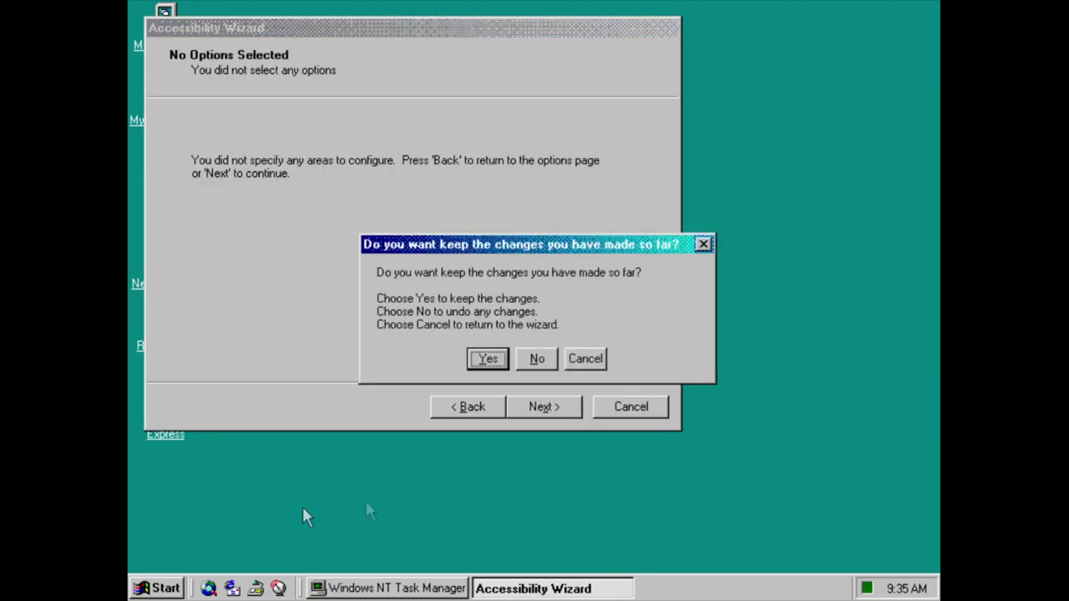
{"action": "left_click", "coordinate": [485, 362]}
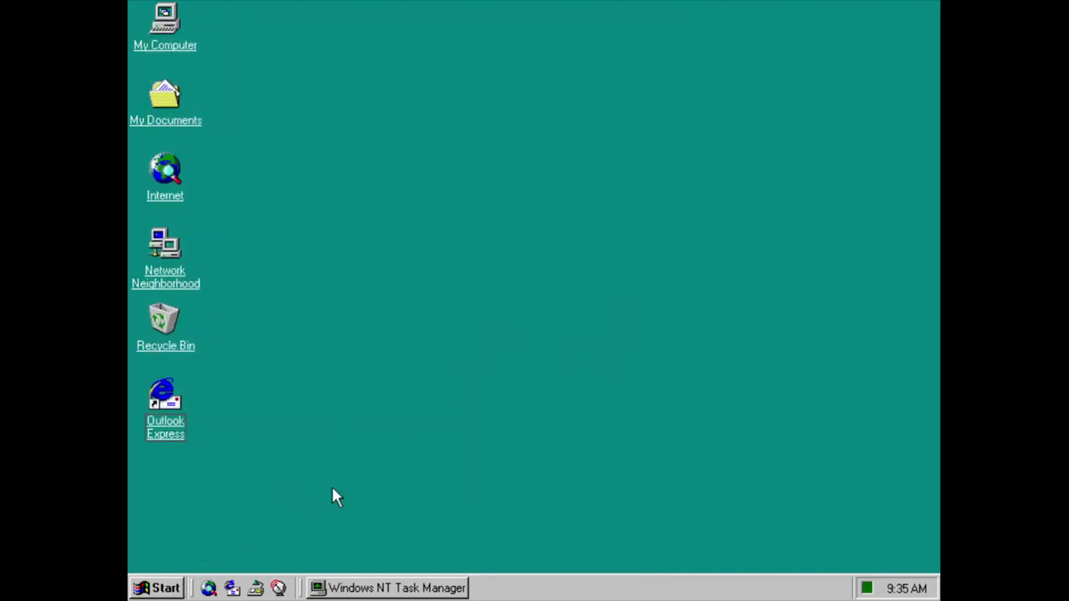
Open the desktop's Display Properties and view the display settings and color management options.
{"action": "right_click", "coordinate": [365, 495]}
{"action": "left_click", "coordinate": [401, 459]}
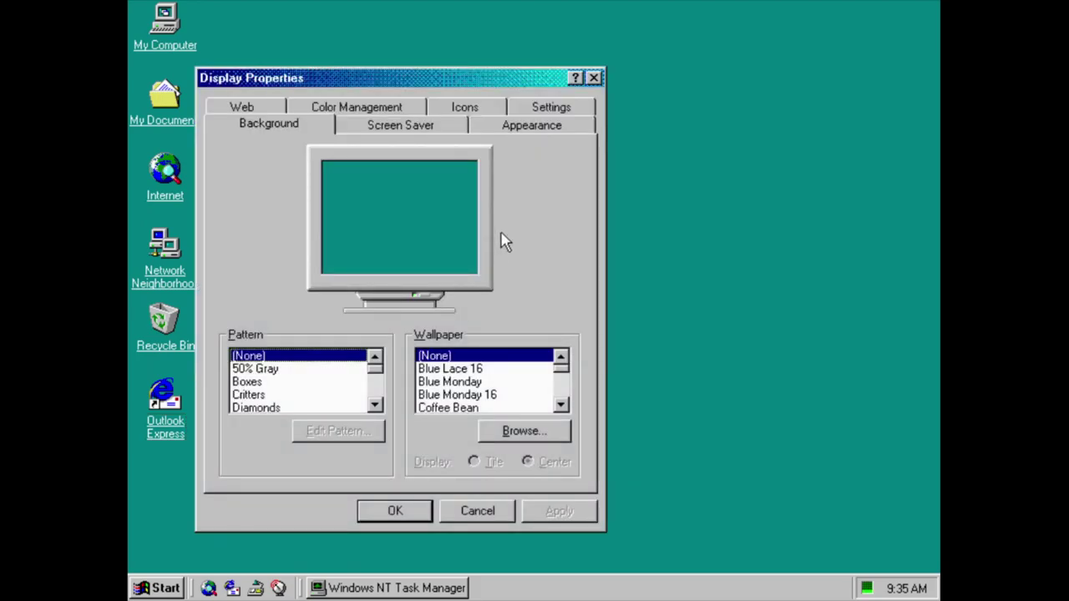
{"action": "left_click", "coordinate": [514, 107]}
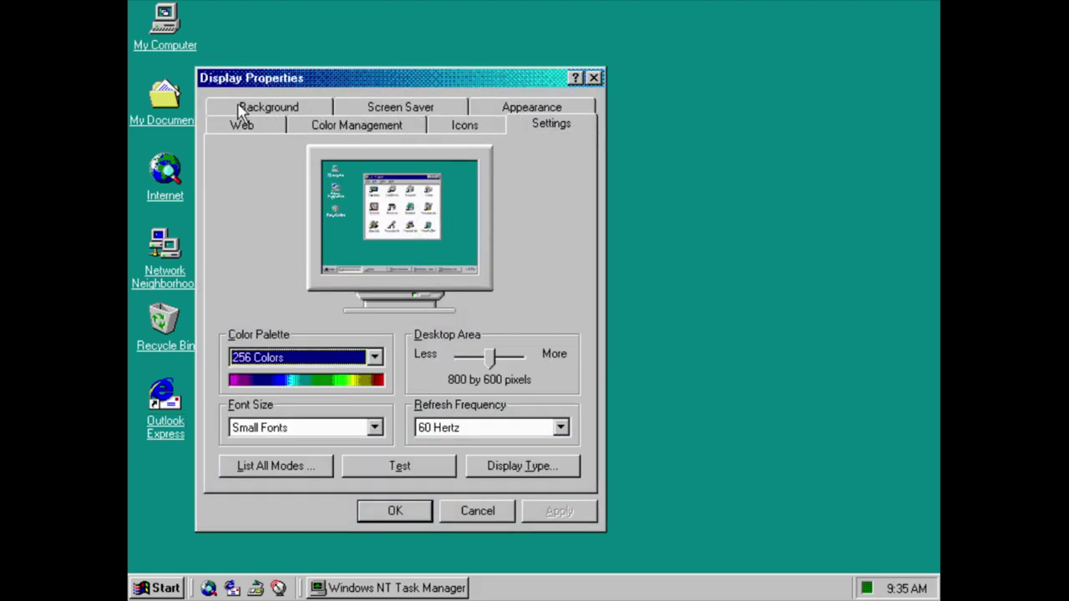
{"action": "left_click", "coordinate": [373, 121]}
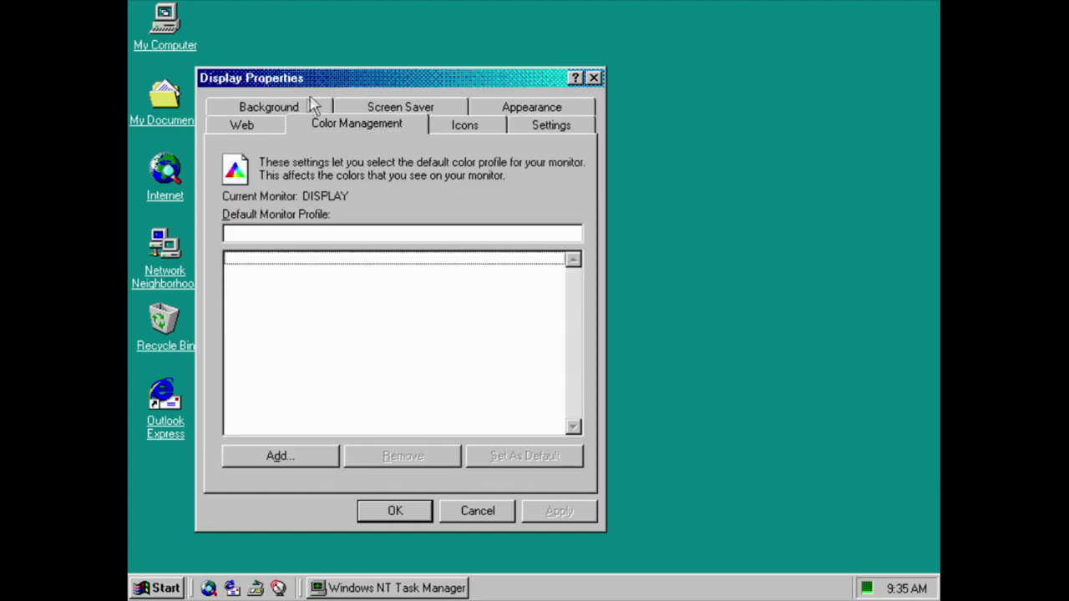
Set the appearance scheme to Windows Standard and save the display properties.
{"action": "left_click", "coordinate": [528, 110]}
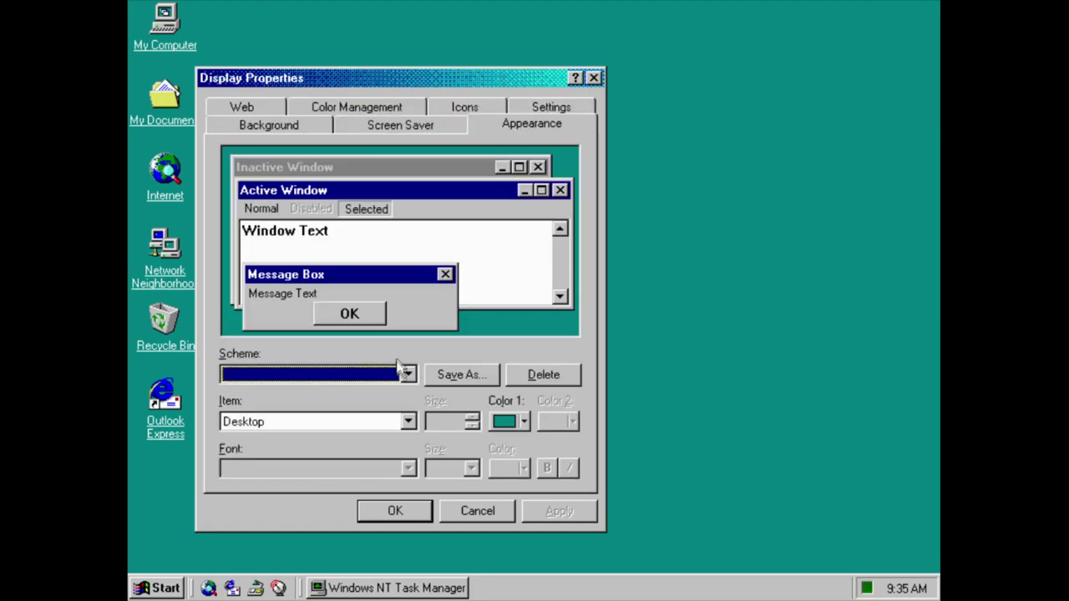
{"action": "left_click", "coordinate": [404, 376]}
{"action": "scroll", "coordinate": [410, 518], "scroll_direction": "down", "scroll_amount": 1}
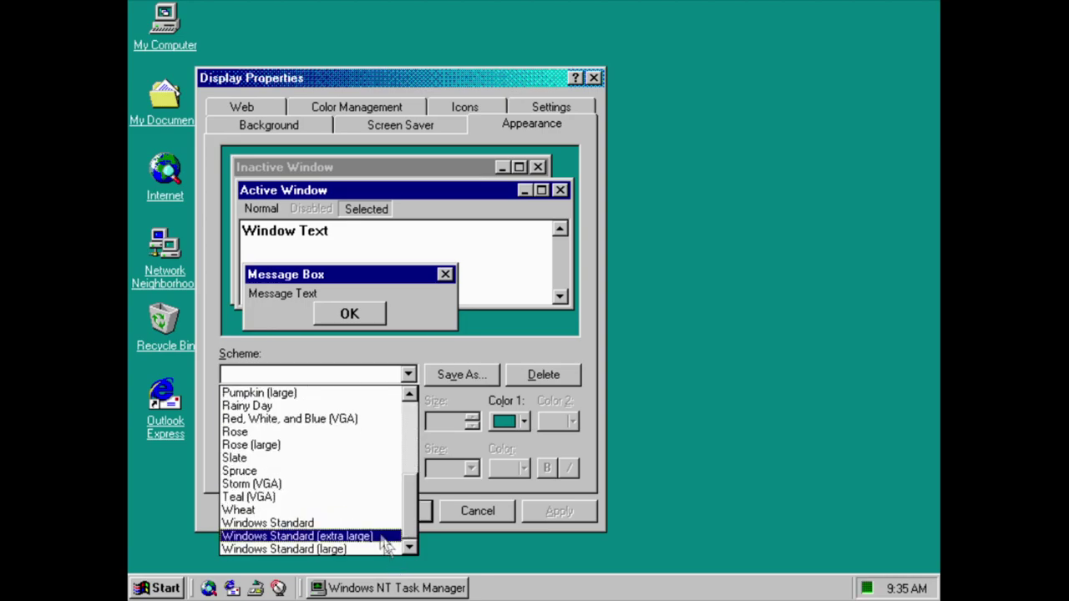
{"action": "left_click", "coordinate": [372, 523]}
{"action": "left_click", "coordinate": [390, 510]}
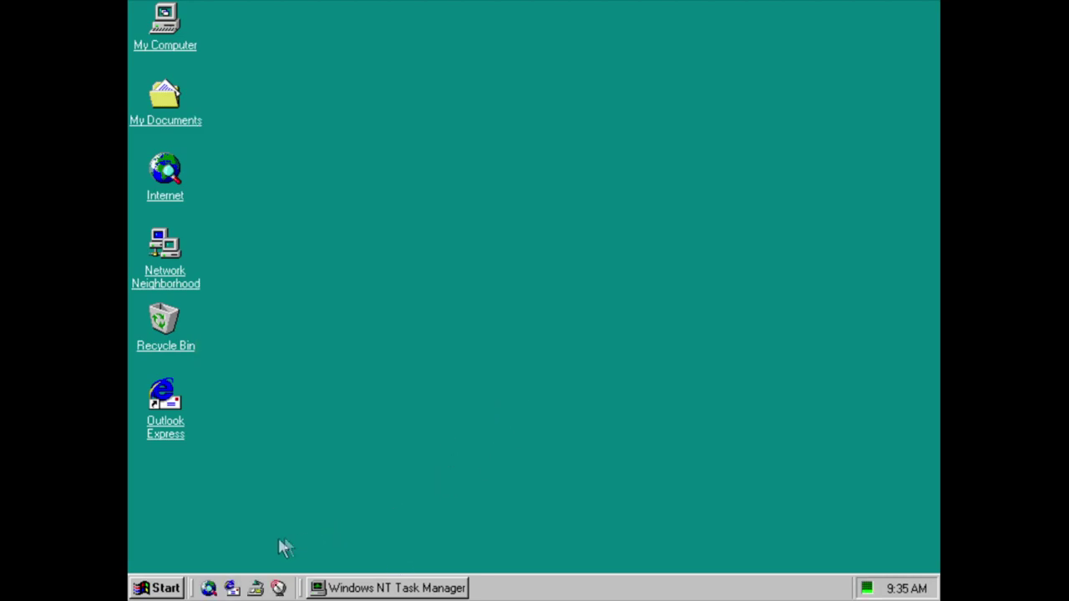
Launch Microsoft Magnifier from the accessibility accessories, view its magnification options, and exit it.
{"action": "left_click", "coordinate": [155, 588]}
{"action": "mouse_move", "coordinate": [301, 292]}
{"action": "mouse_move", "coordinate": [378, 292]}
{"action": "mouse_move", "coordinate": [596, 270]}
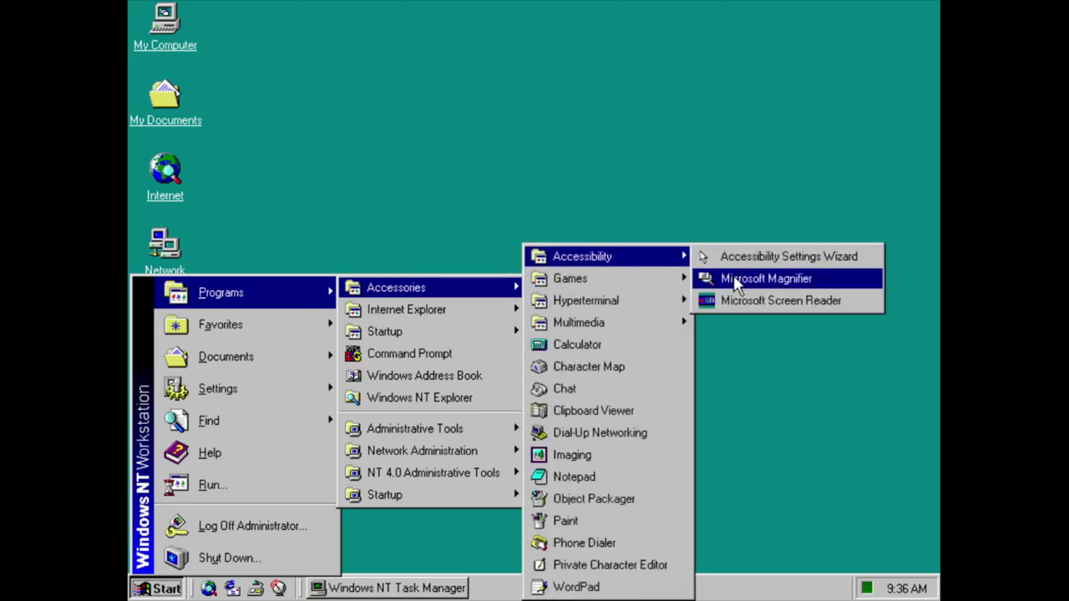
{"action": "left_click", "coordinate": [715, 274]}
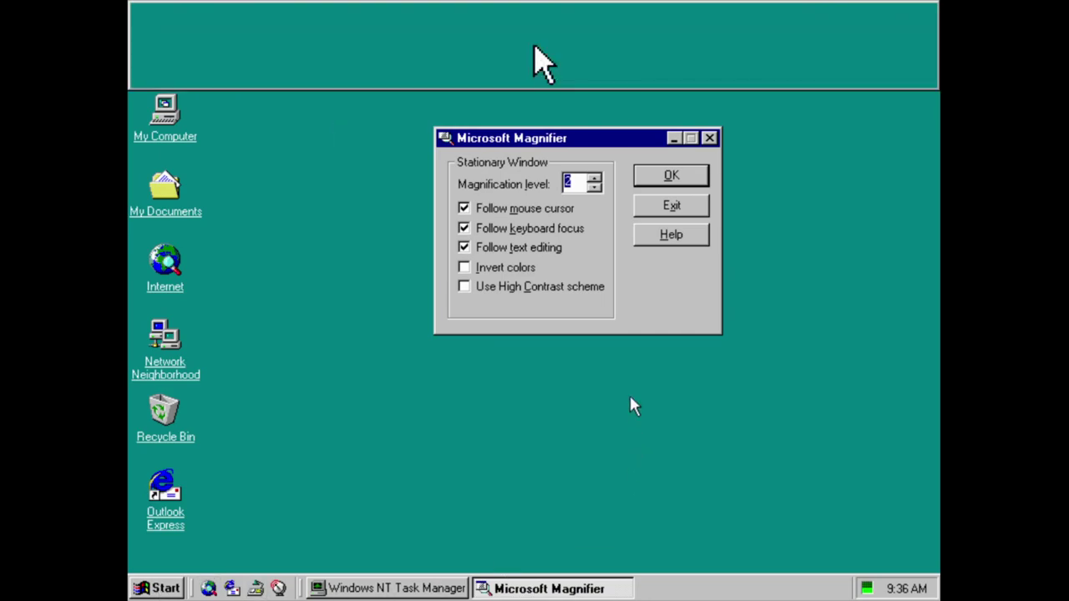
{"action": "left_click", "coordinate": [670, 207]}
Launch Microsoft Screen Reader from the accessibility accessories and move its MSR window toward the middle of the desktop.
{"action": "left_click", "coordinate": [157, 588]}
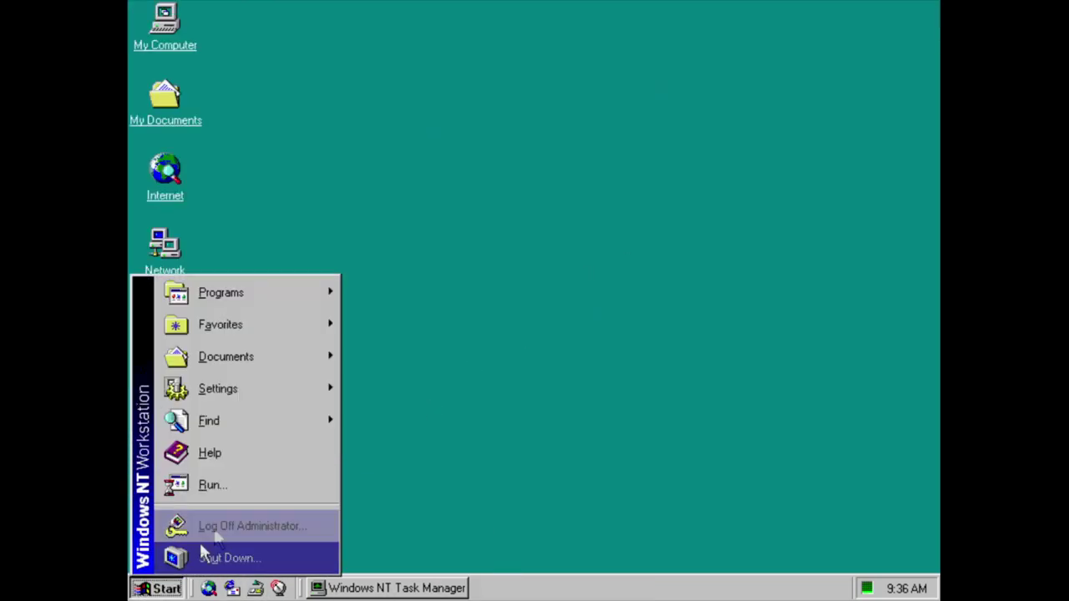
{"action": "mouse_move", "coordinate": [291, 288]}
{"action": "mouse_move", "coordinate": [410, 284]}
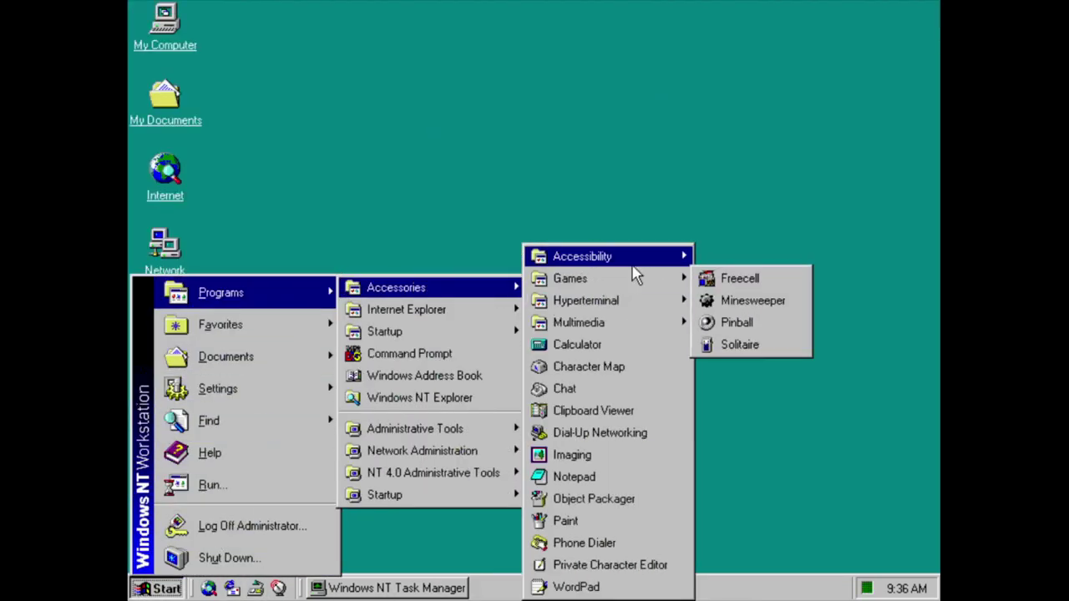
{"action": "mouse_move", "coordinate": [639, 258]}
{"action": "left_click", "coordinate": [775, 301]}
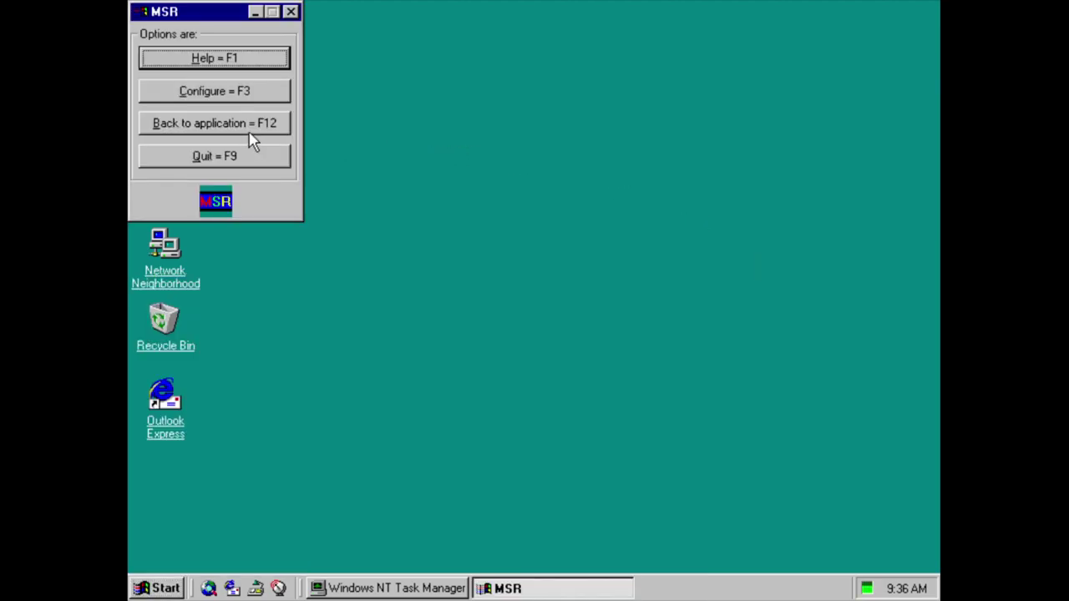
{"action": "left_click_drag", "start_coordinate": [205, 14], "coordinate": [592, 132]}
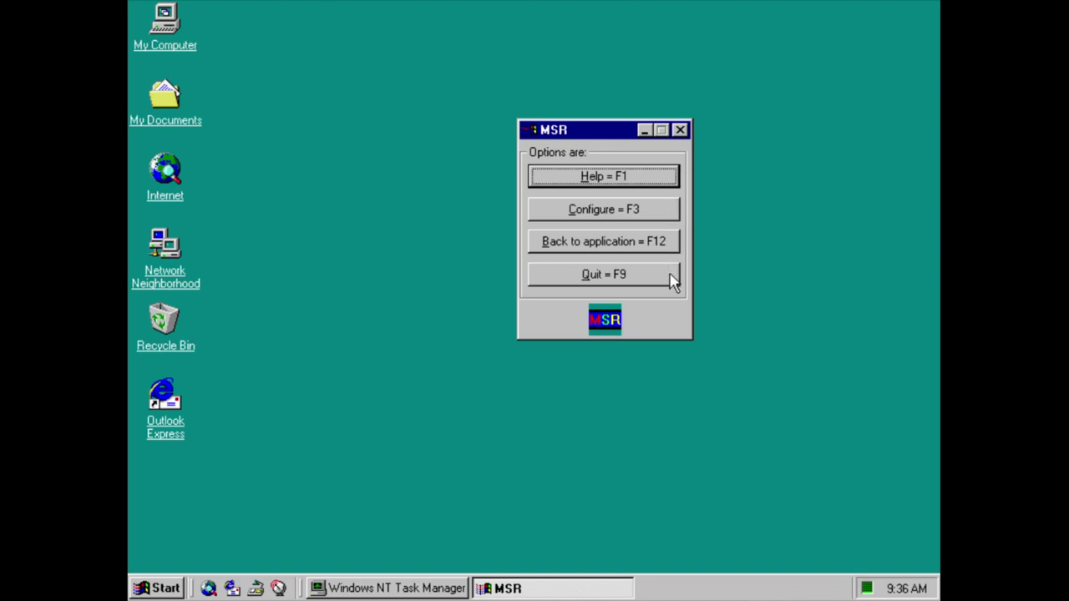
Exit Microsoft Screen Reader and confirm closing it.
{"action": "left_click", "coordinate": [681, 131]}
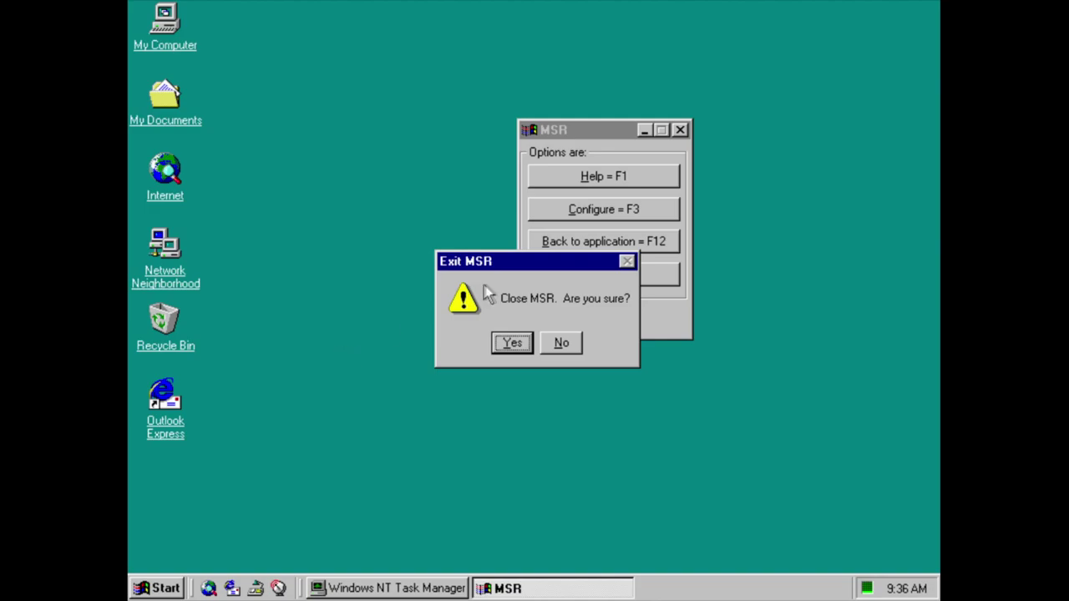
{"action": "left_click", "coordinate": [513, 343]}
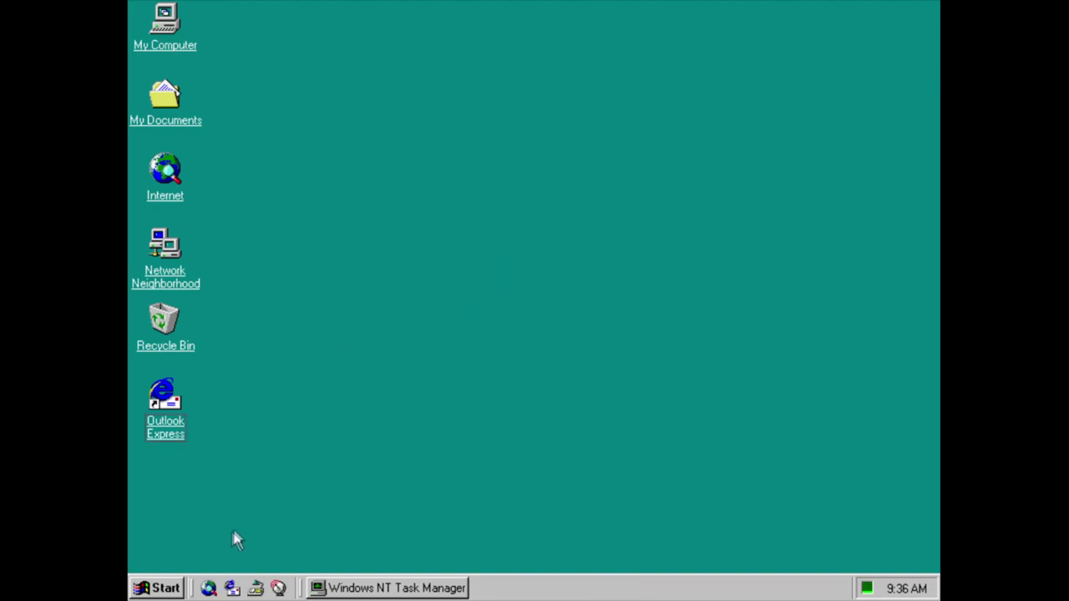
Launch FreeCell from the games accessories and move its window higher on the desktop.
{"action": "left_click", "coordinate": [167, 588]}
{"action": "mouse_move", "coordinate": [256, 307]}
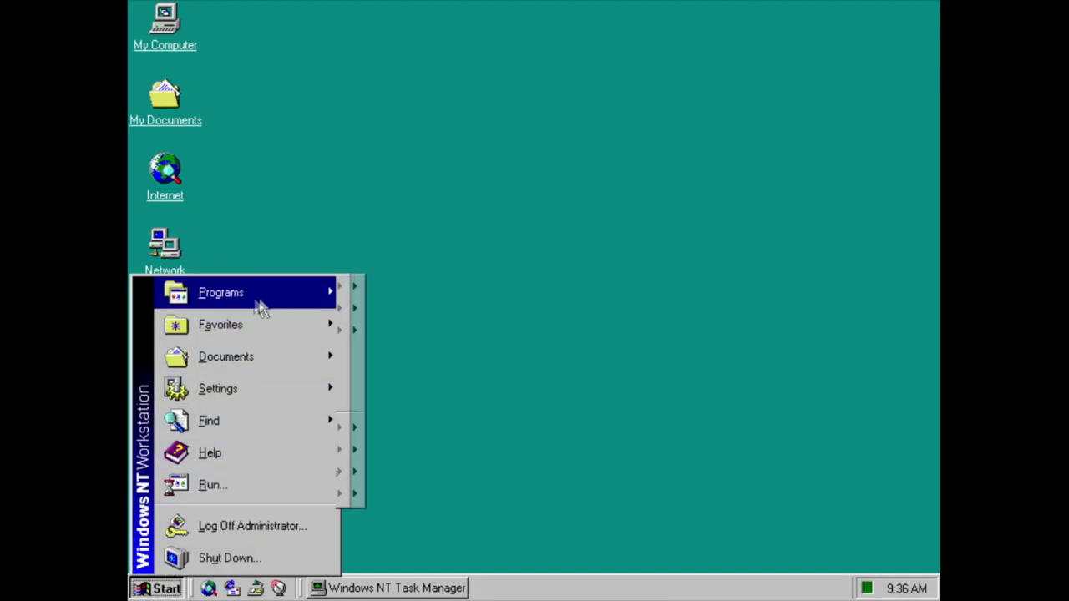
{"action": "mouse_move", "coordinate": [394, 291]}
{"action": "mouse_move", "coordinate": [608, 257]}
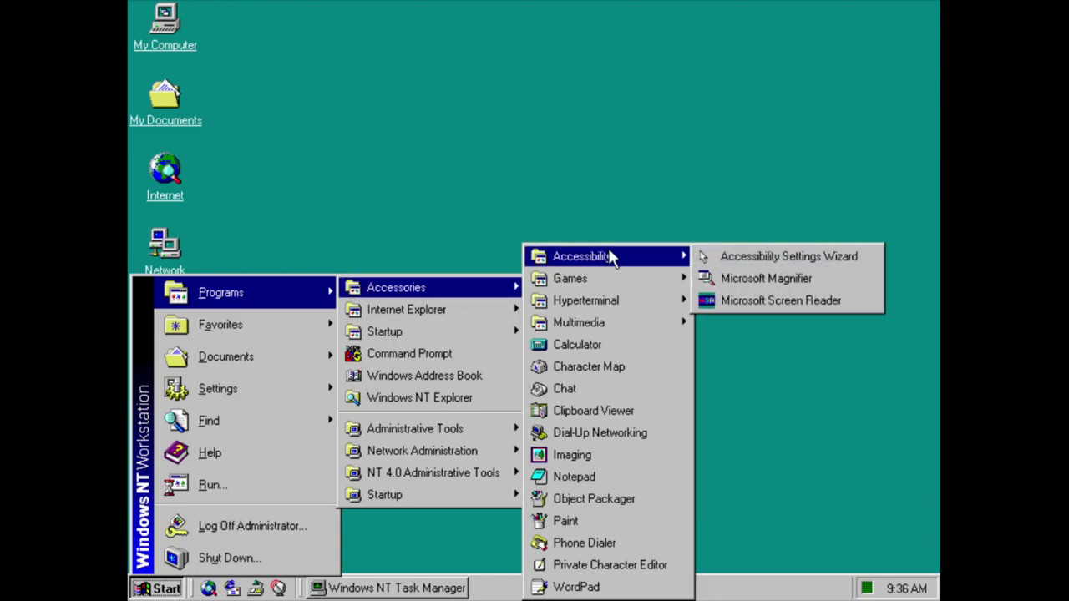
{"action": "mouse_move", "coordinate": [639, 281]}
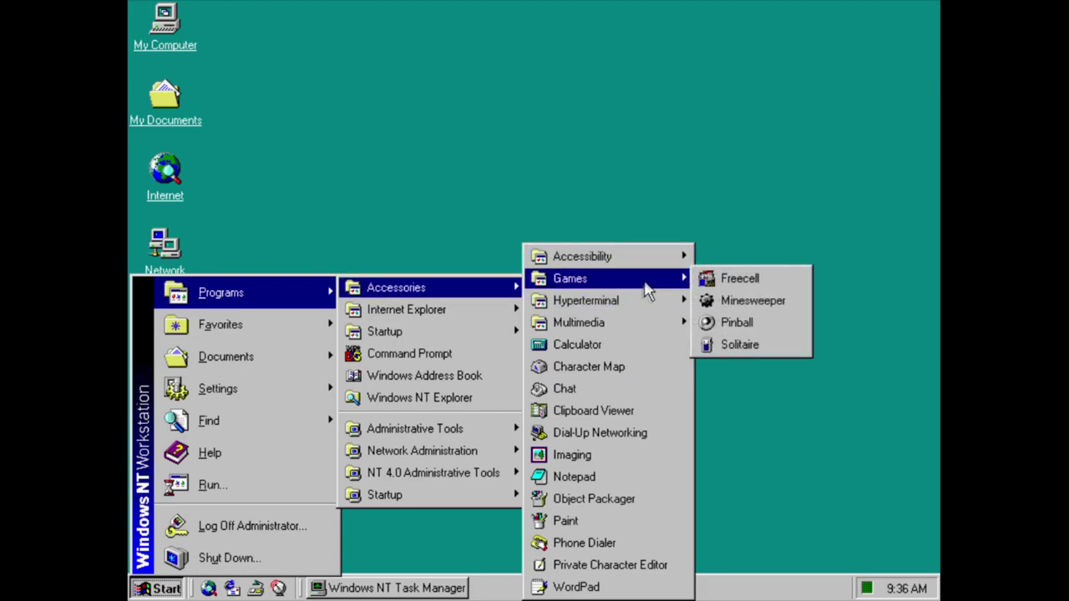
{"action": "left_click", "coordinate": [709, 281]}
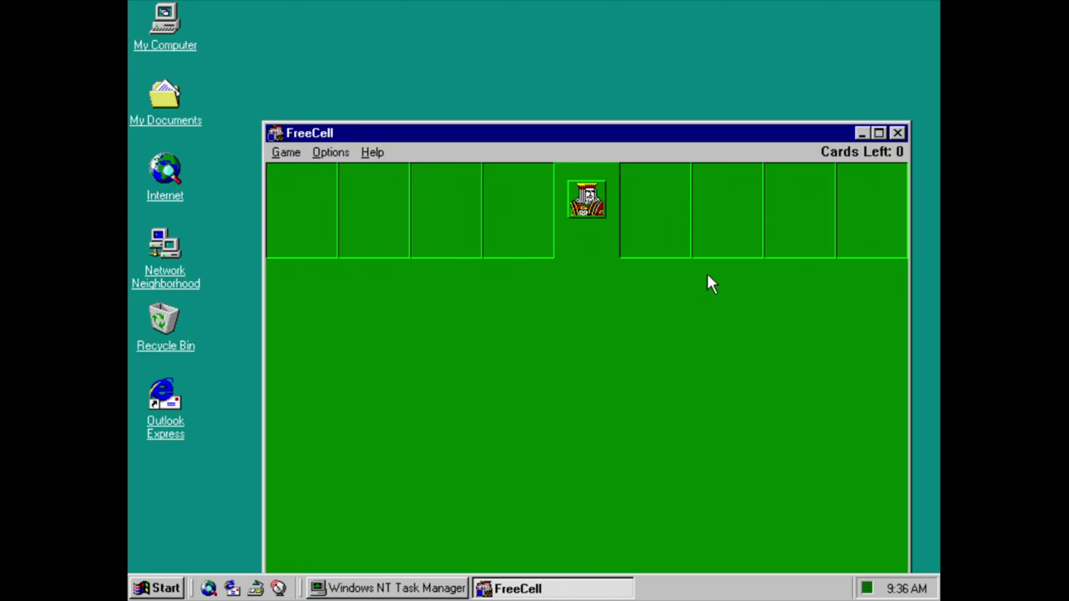
{"action": "left_click_drag", "start_coordinate": [574, 136], "coordinate": [553, 80]}
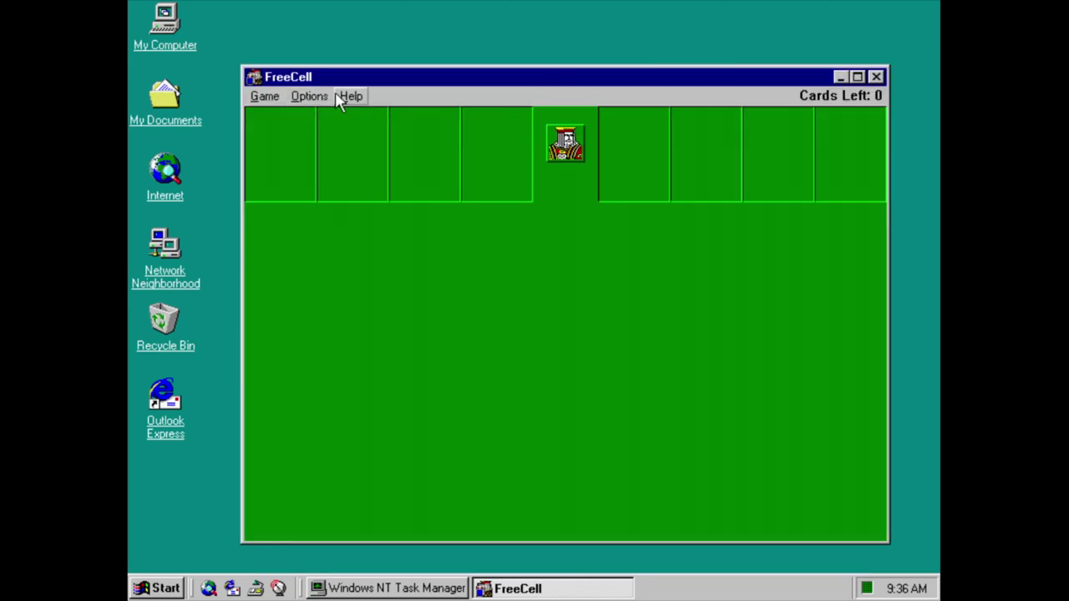
View FreeCell's version information and close the game.
{"action": "left_click", "coordinate": [344, 96]}
{"action": "left_click", "coordinate": [361, 176]}
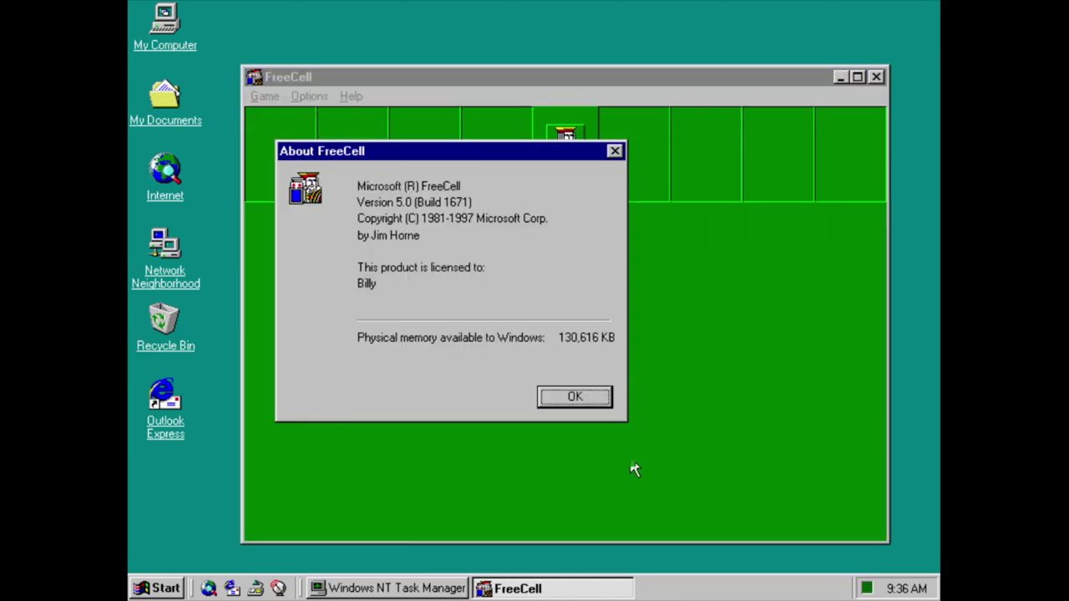
{"action": "left_click", "coordinate": [575, 398]}
{"action": "left_click", "coordinate": [876, 77]}
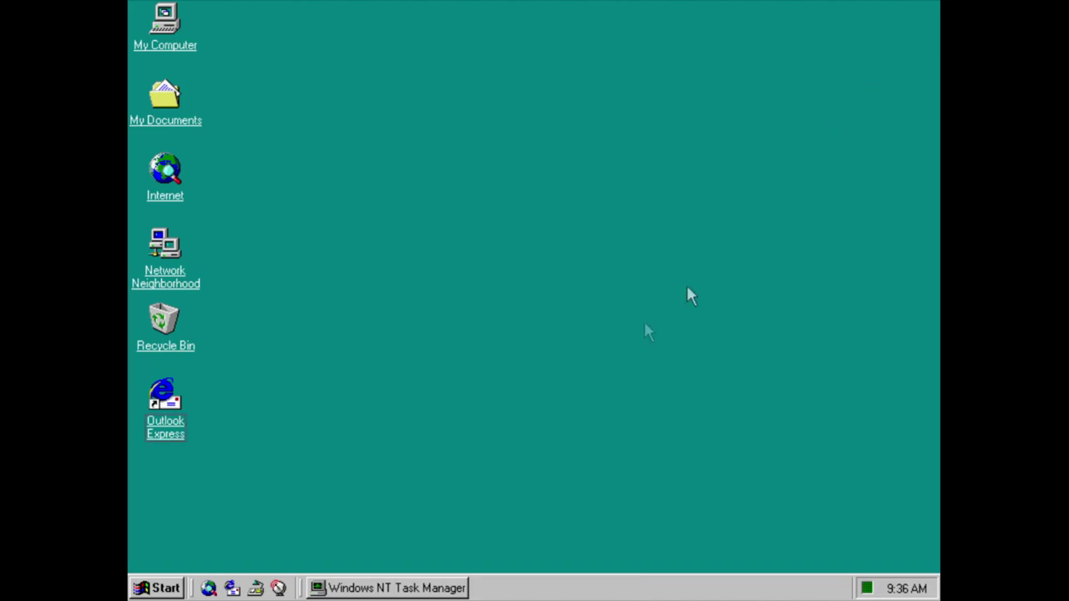
Launch Minesweeper from the games accessories.
{"action": "left_click", "coordinate": [165, 587]}
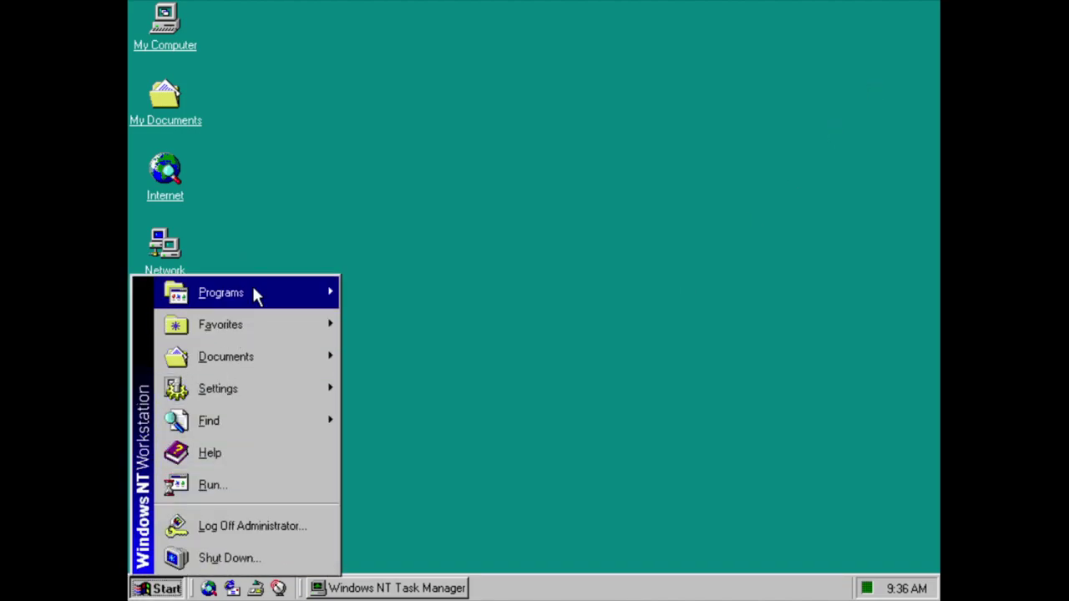
{"action": "mouse_move", "coordinate": [254, 292]}
{"action": "mouse_move", "coordinate": [451, 289]}
{"action": "mouse_move", "coordinate": [678, 279]}
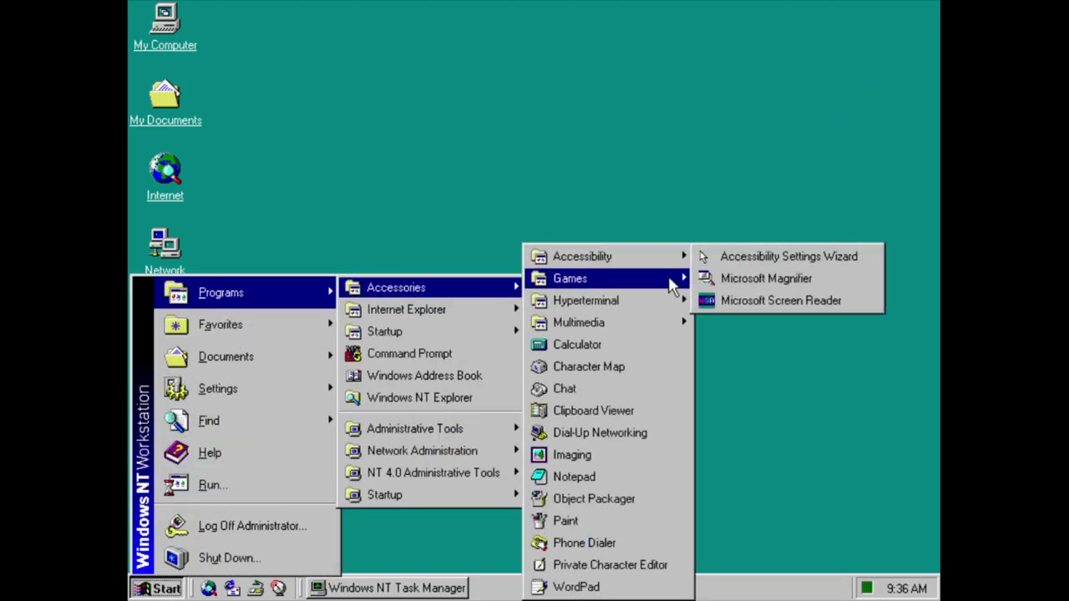
{"action": "left_click", "coordinate": [735, 299]}
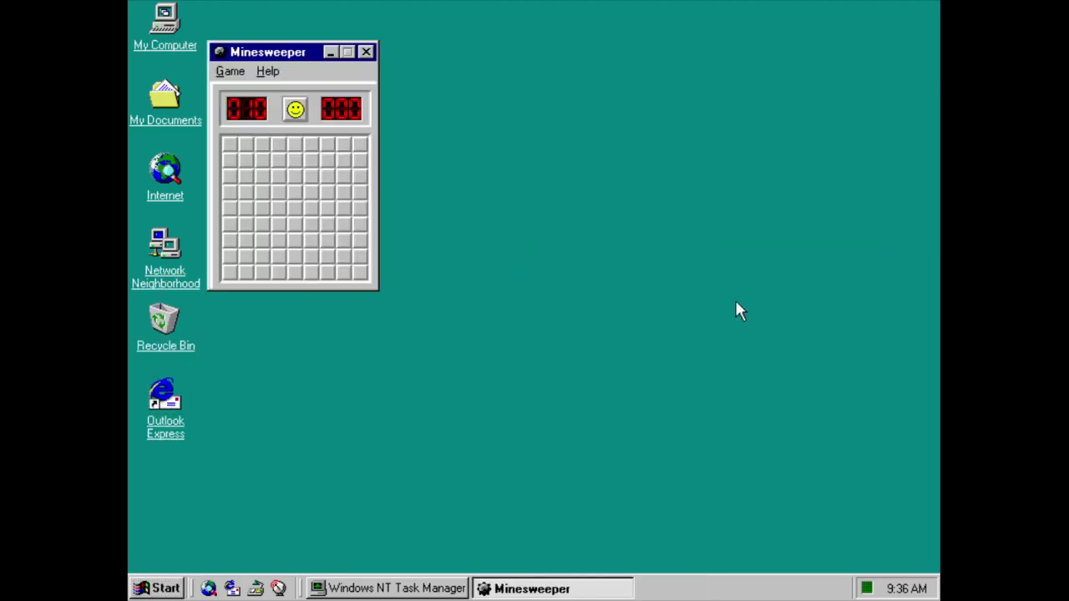
Uncover three squares along the edges of the Minesweeper board and close the game.
{"action": "left_click", "coordinate": [355, 269]}
{"action": "left_click", "coordinate": [259, 142]}
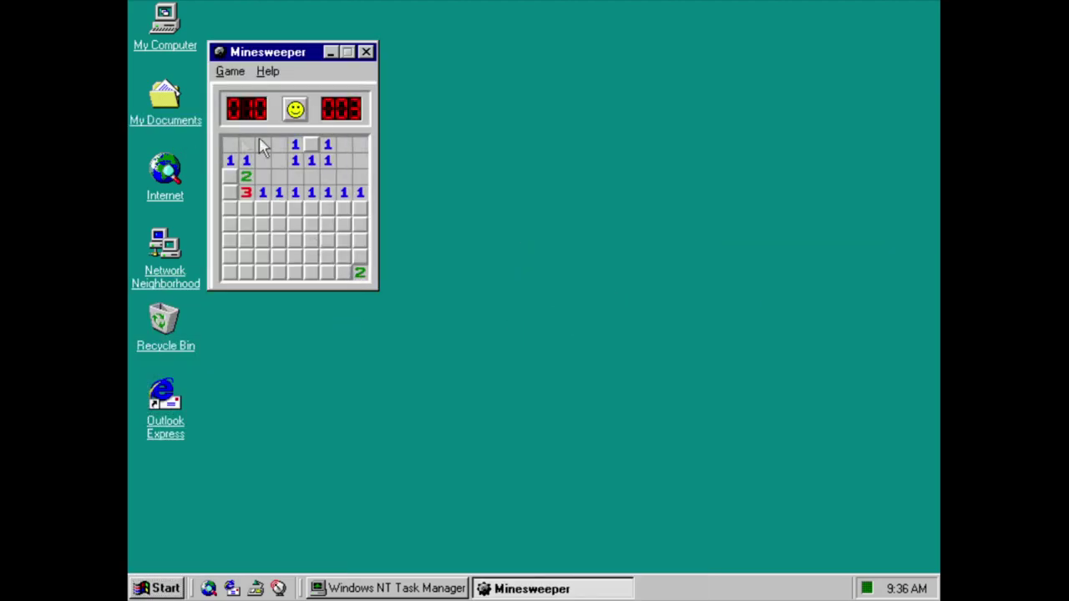
{"action": "left_click", "coordinate": [225, 271]}
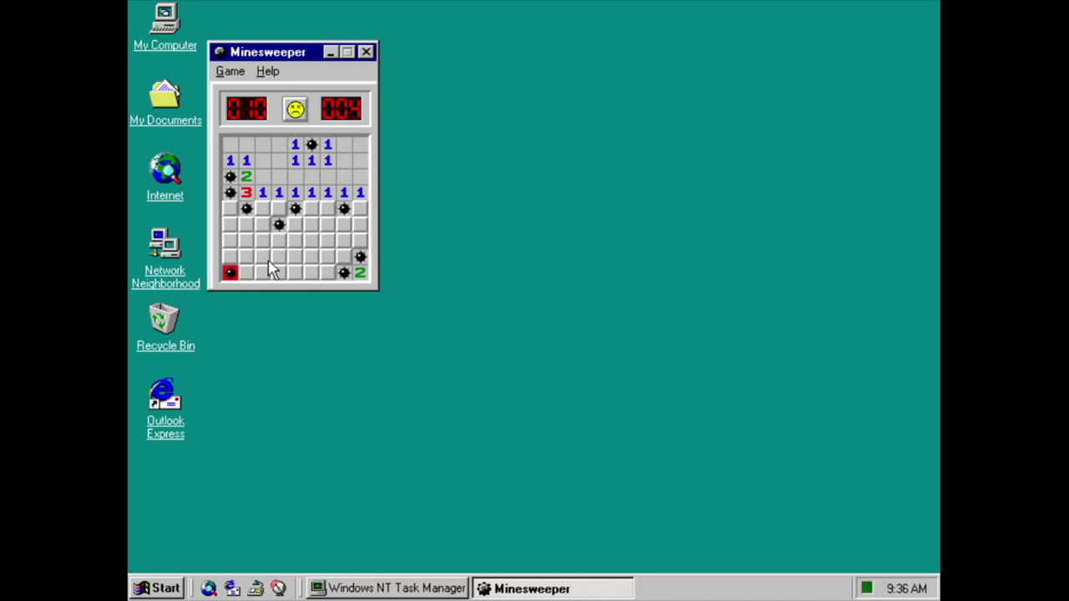
{"action": "left_click", "coordinate": [365, 52]}
Launch Pinball from the games accessories, view the Space Cadet table, and close the game.
{"action": "left_click", "coordinate": [174, 582]}
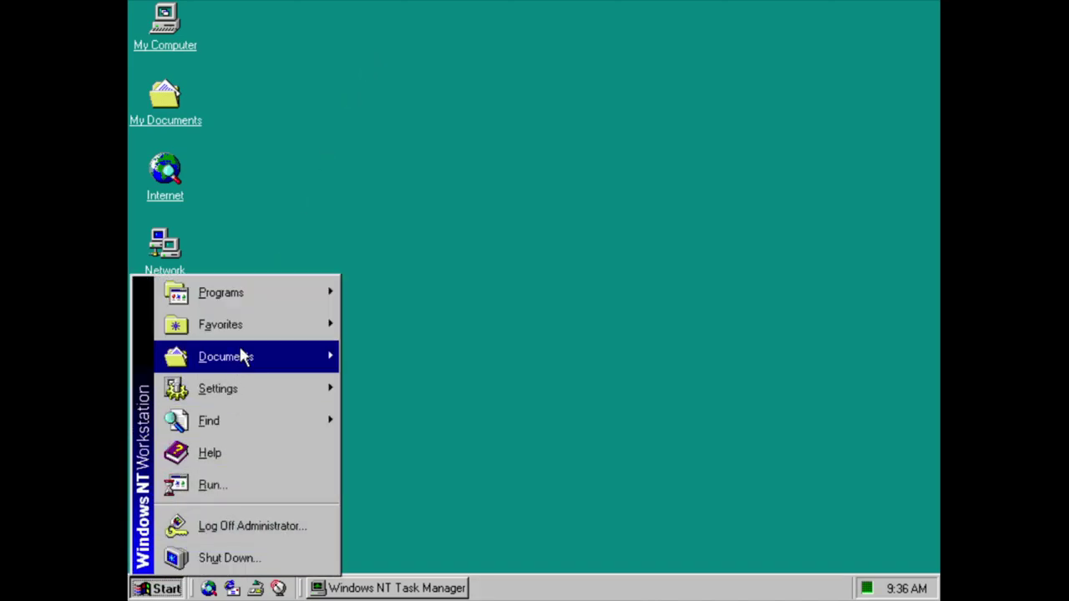
{"action": "mouse_move", "coordinate": [241, 292]}
{"action": "mouse_move", "coordinate": [396, 287]}
{"action": "mouse_move", "coordinate": [616, 276]}
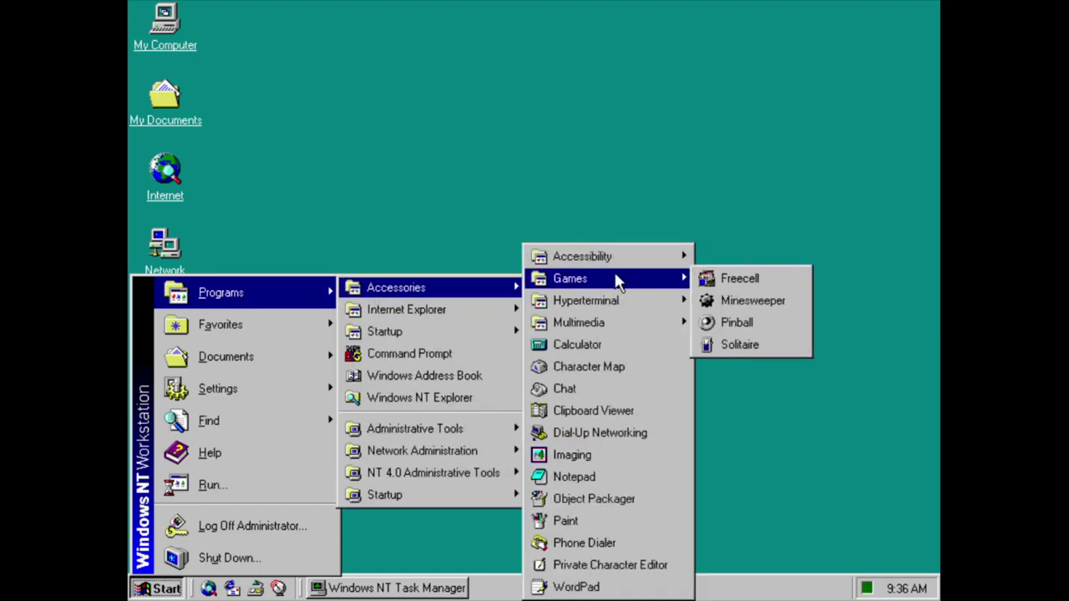
{"action": "left_click", "coordinate": [748, 301]}
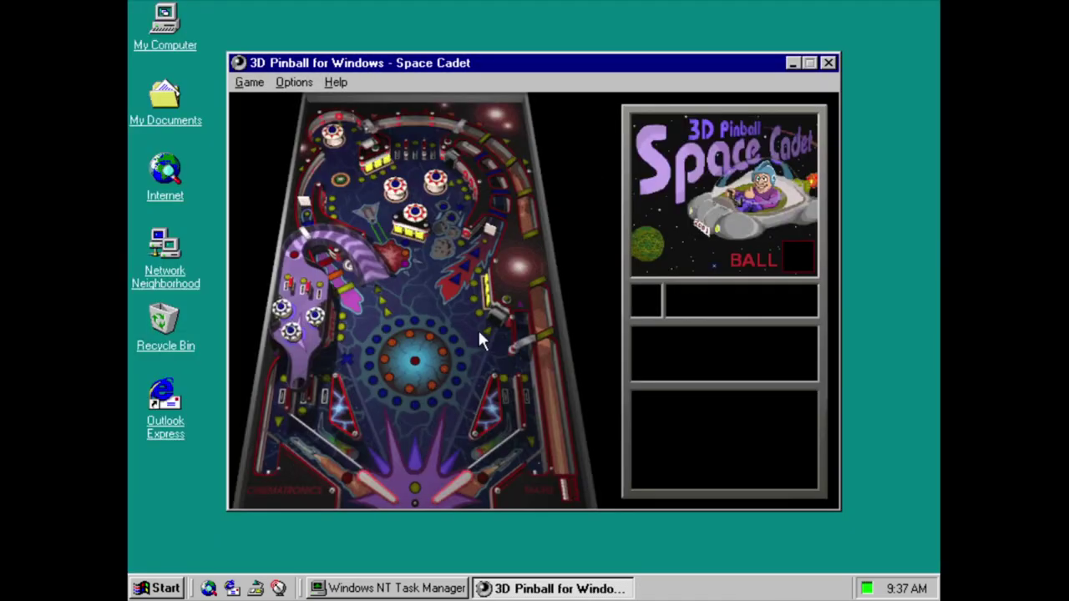
{"action": "left_click", "coordinate": [831, 63]}
Launch Solitaire from the games accessories and close it.
{"action": "left_click", "coordinate": [152, 587]}
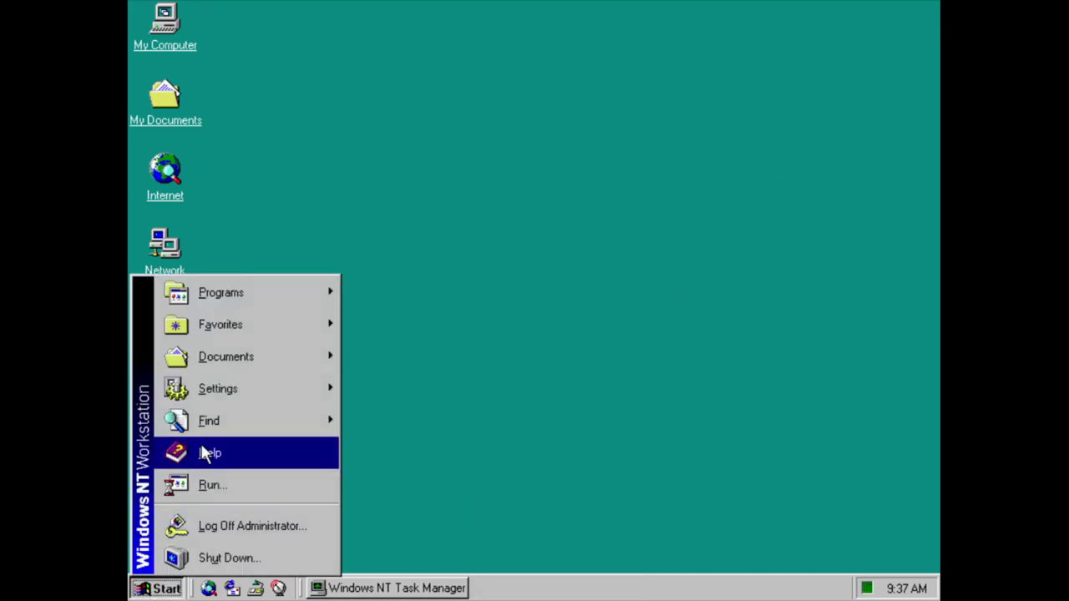
{"action": "mouse_move", "coordinate": [232, 291]}
{"action": "mouse_move", "coordinate": [406, 290]}
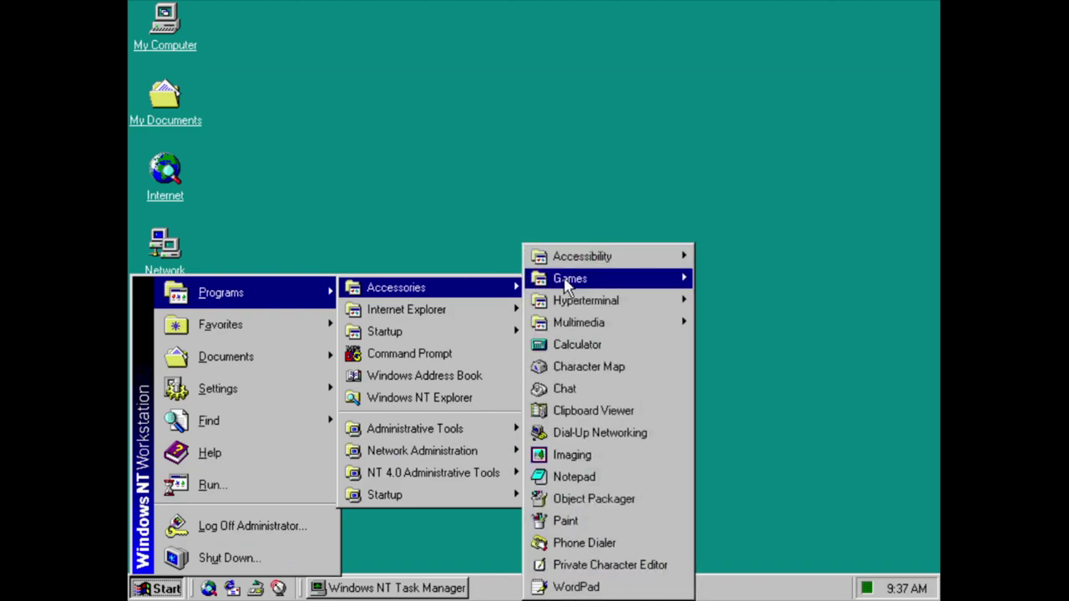
{"action": "mouse_move", "coordinate": [567, 279]}
{"action": "left_click", "coordinate": [764, 345]}
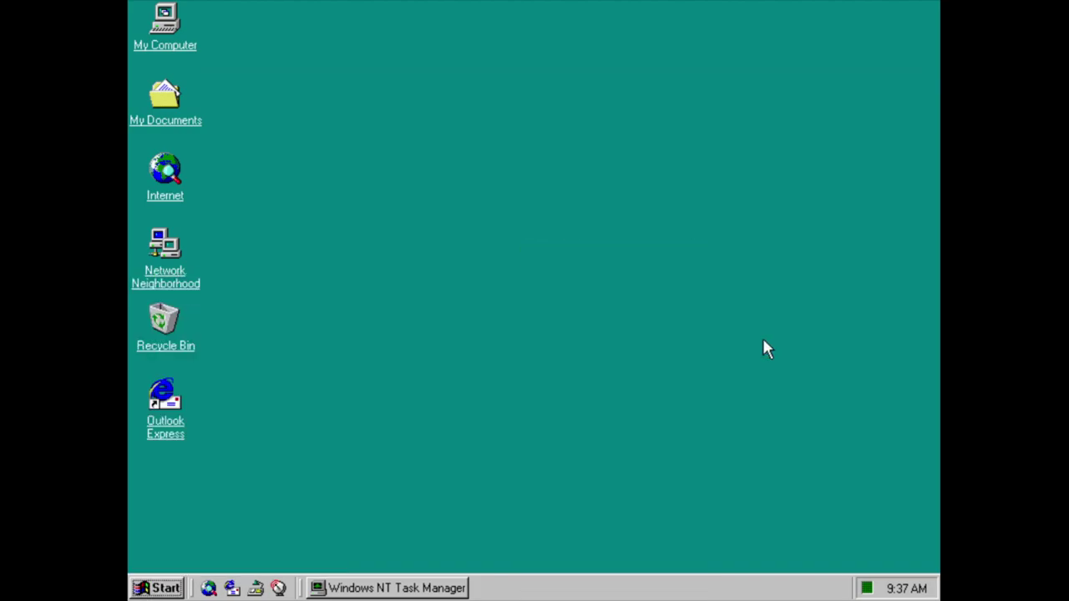
{"action": "left_click", "coordinate": [715, 13]}
Try to open the AT&T Mail connection in HyperTerminal, dismissing the messages and cancelling the new connection setup.
{"action": "left_click", "coordinate": [167, 588]}
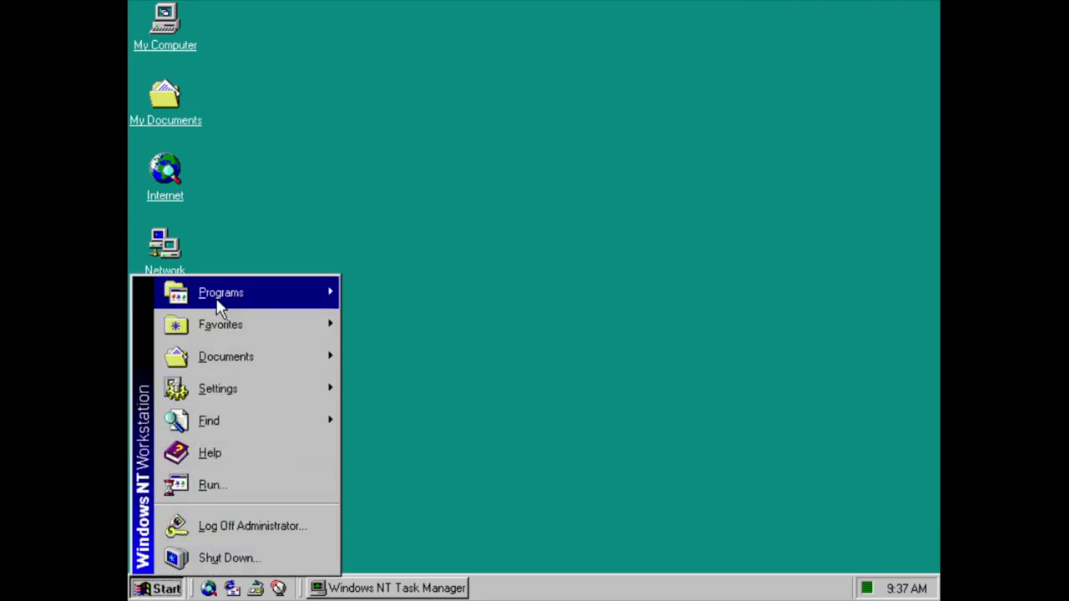
{"action": "mouse_move", "coordinate": [221, 296]}
{"action": "mouse_move", "coordinate": [490, 298]}
{"action": "mouse_move", "coordinate": [576, 301]}
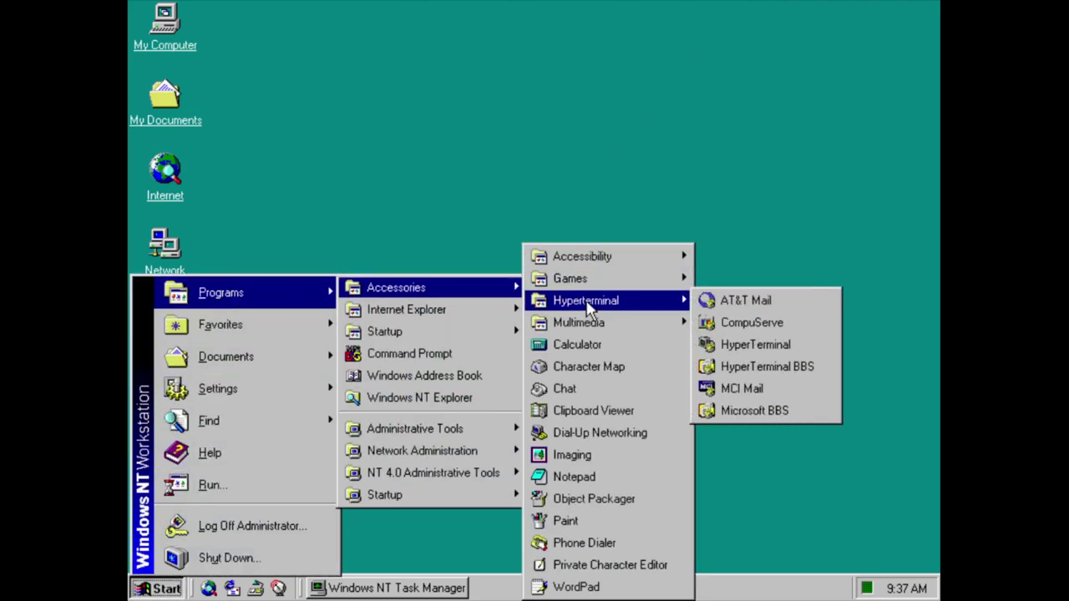
{"action": "left_click", "coordinate": [756, 308]}
{"action": "left_click", "coordinate": [552, 333]}
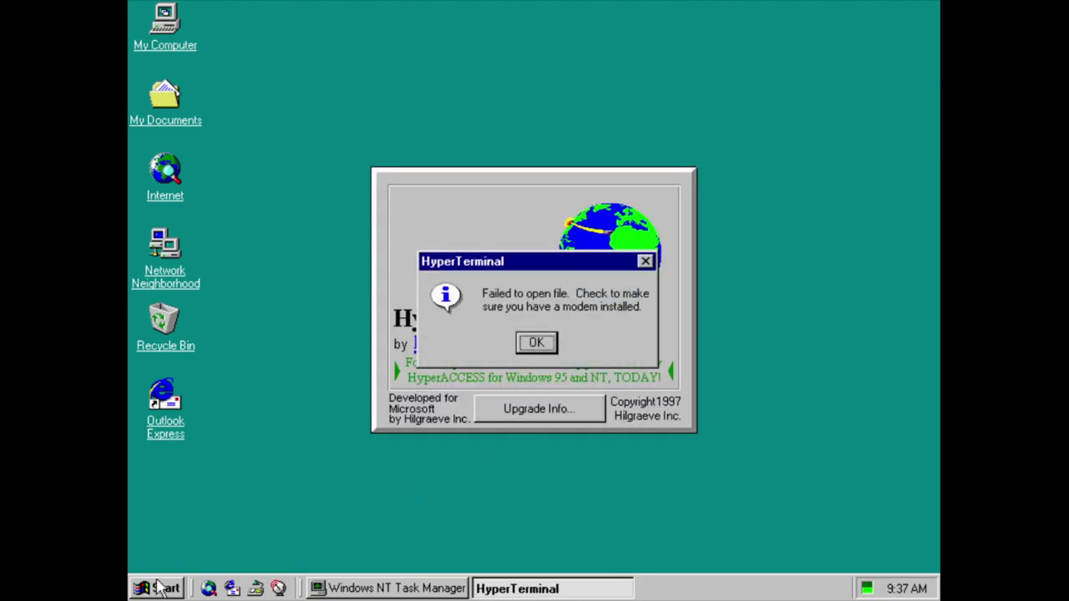
{"action": "left_click", "coordinate": [544, 349]}
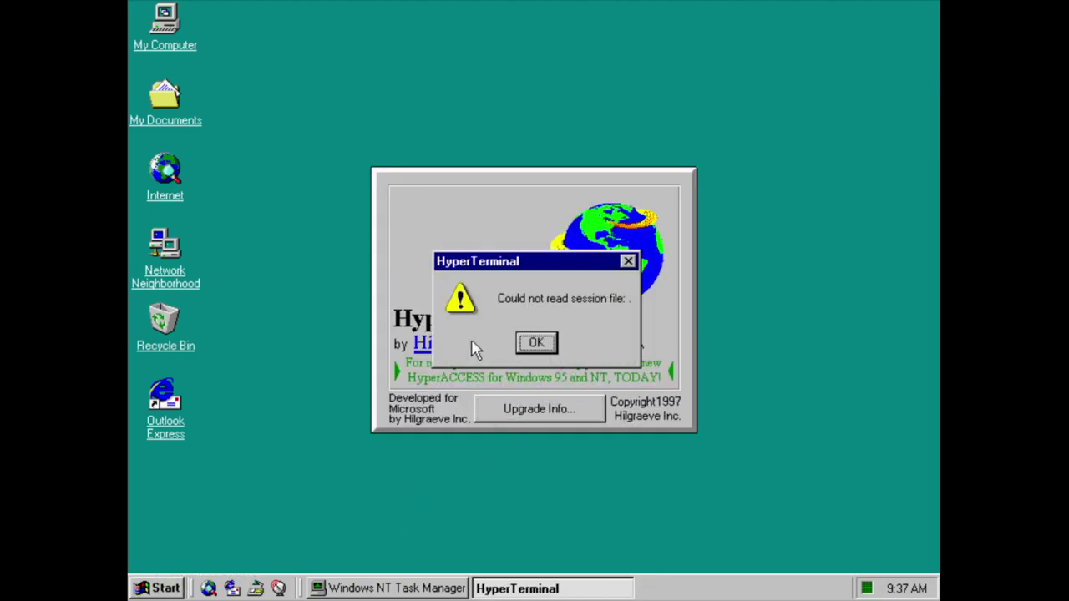
{"action": "left_click", "coordinate": [536, 346]}
{"action": "left_click", "coordinate": [560, 342]}
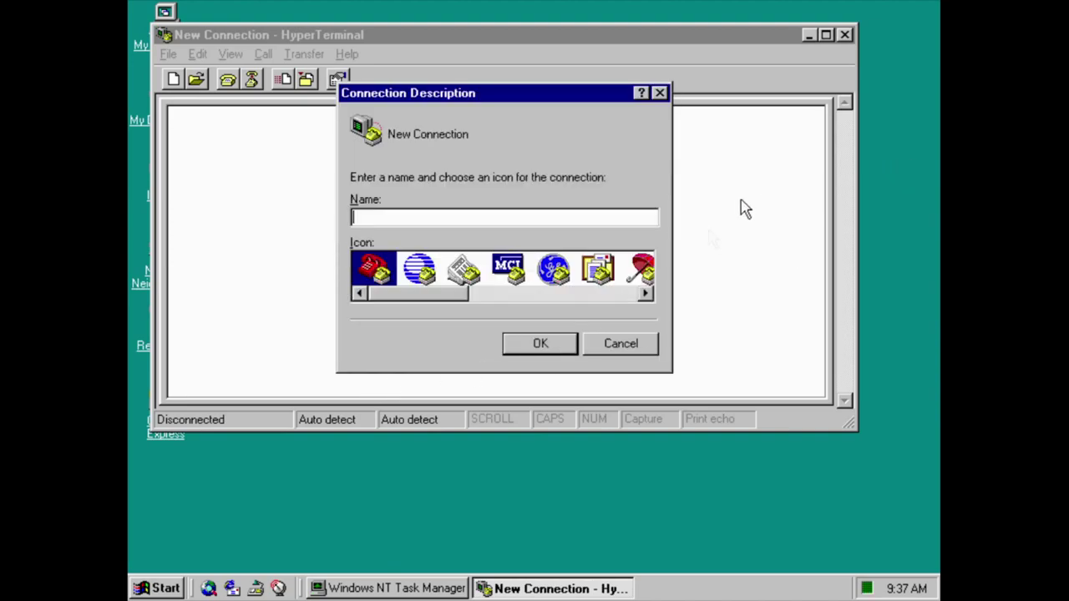
{"action": "left_click", "coordinate": [593, 344]}
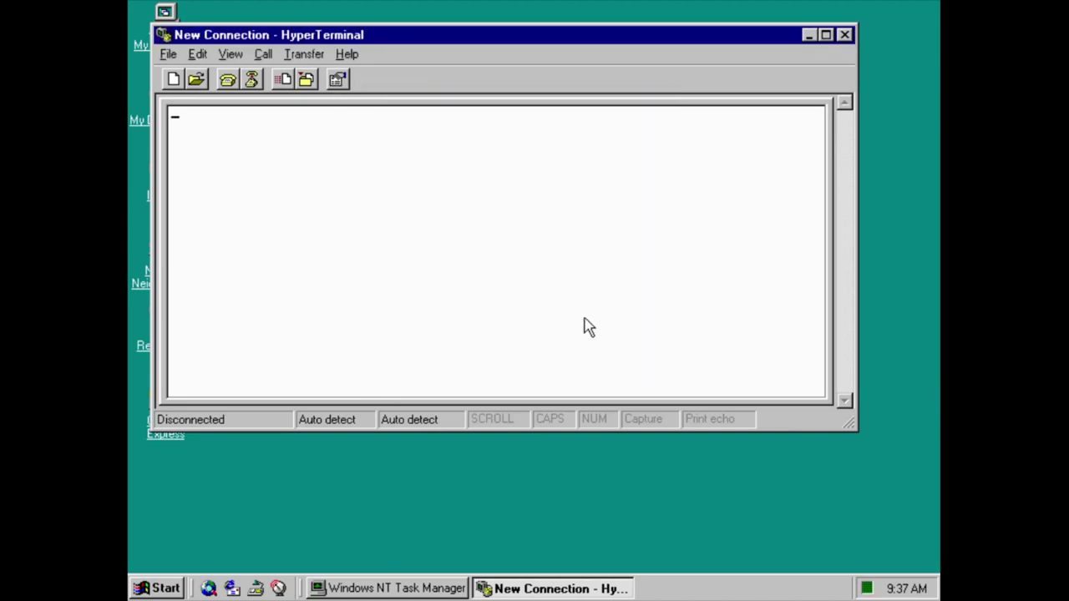
View HyperTerminal's About information and close the program.
{"action": "left_click", "coordinate": [347, 54]}
{"action": "left_click", "coordinate": [360, 102]}
{"action": "left_click", "coordinate": [459, 449]}
{"action": "left_click", "coordinate": [845, 35]}
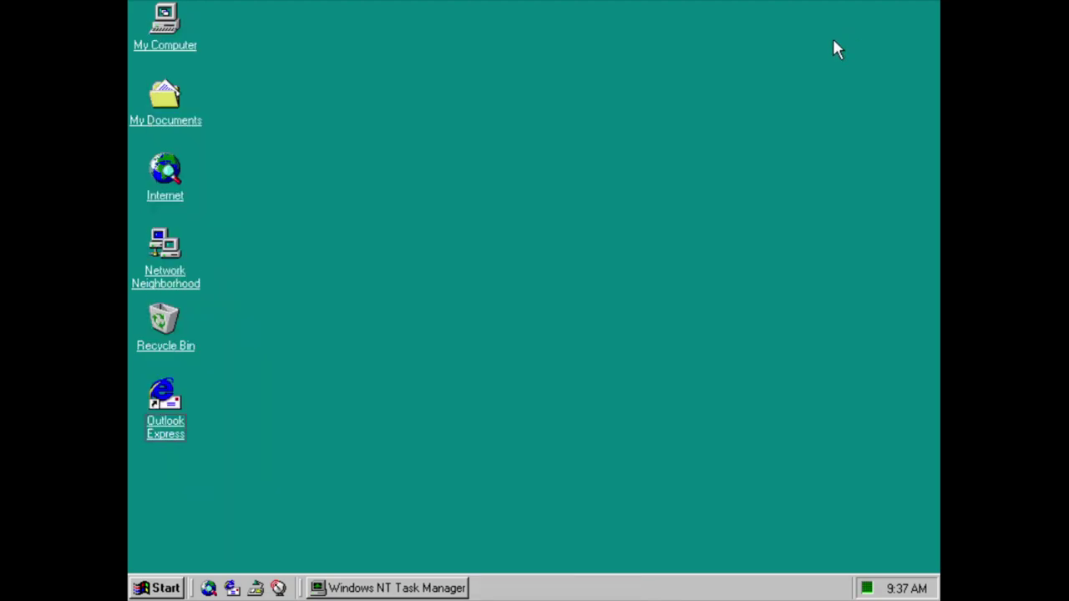
Try to open the CompuServe connection in HyperTerminal, cancel the new connection setup, and close the program.
{"action": "left_click", "coordinate": [134, 582]}
{"action": "mouse_move", "coordinate": [274, 291]}
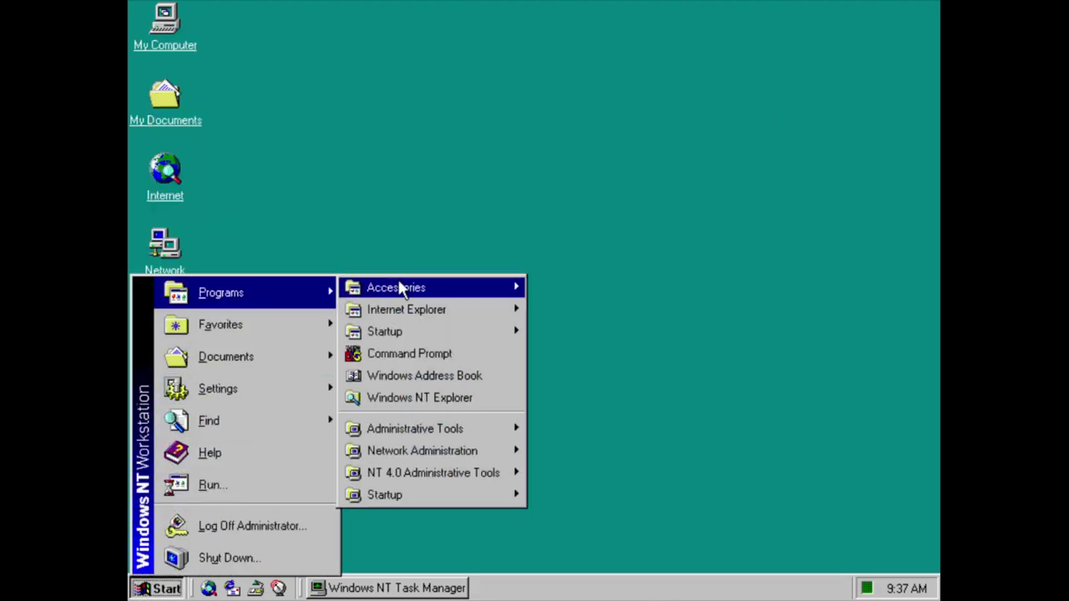
{"action": "mouse_move", "coordinate": [434, 287]}
{"action": "mouse_move", "coordinate": [639, 299]}
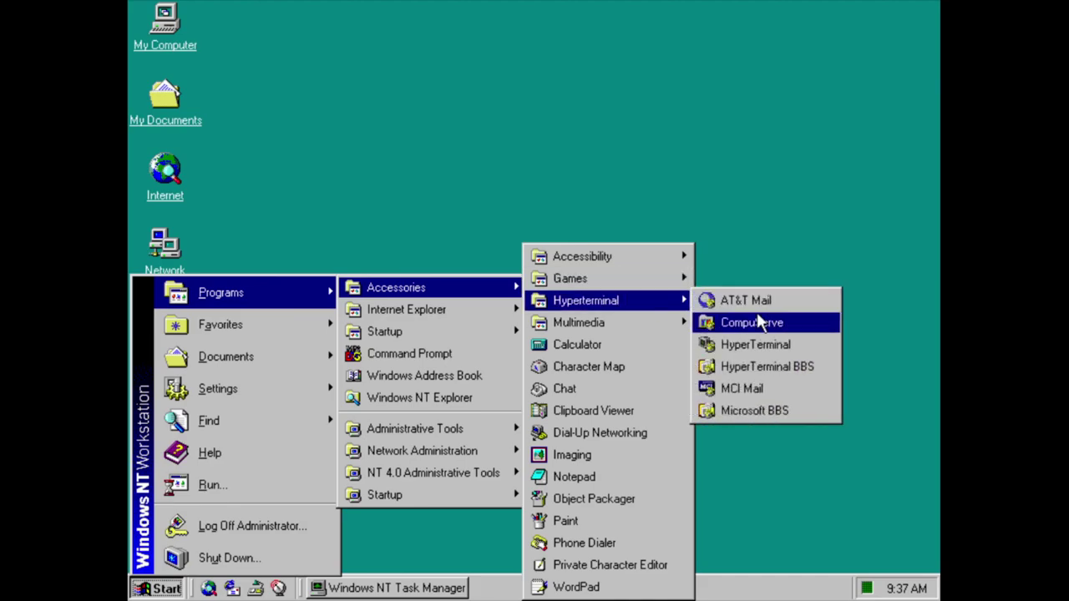
{"action": "left_click", "coordinate": [760, 326]}
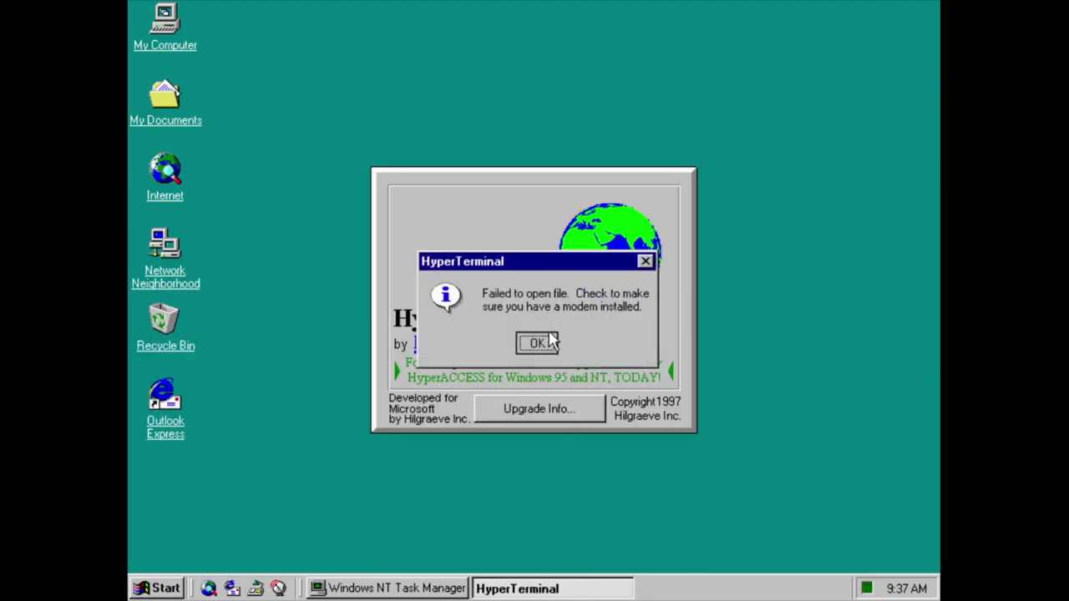
{"action": "left_click", "coordinate": [538, 342]}
{"action": "left_click", "coordinate": [536, 343]}
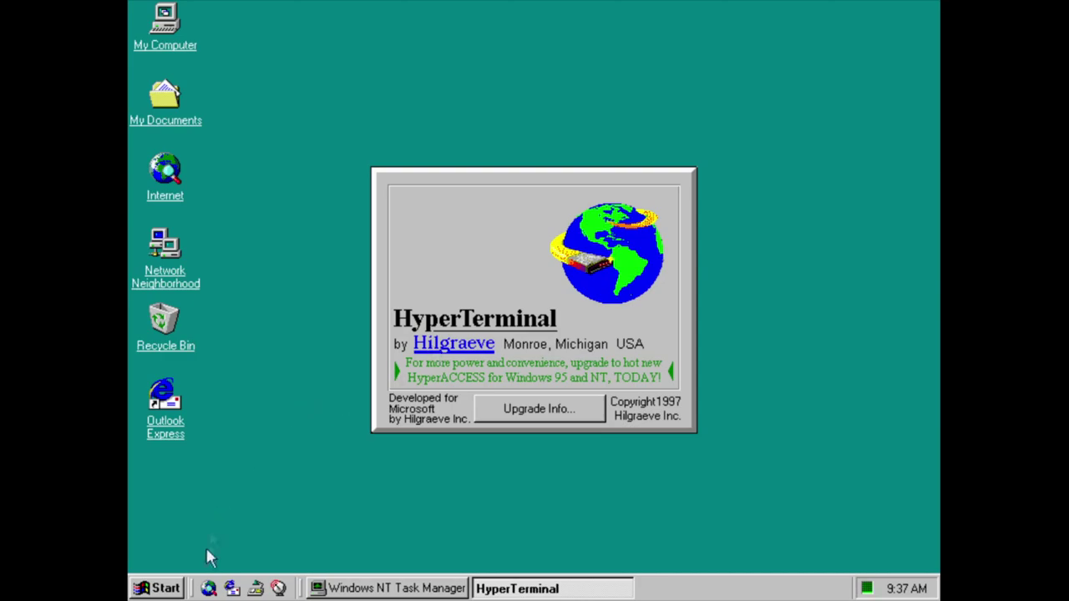
{"action": "left_click", "coordinate": [157, 588]}
{"action": "left_click", "coordinate": [555, 342]}
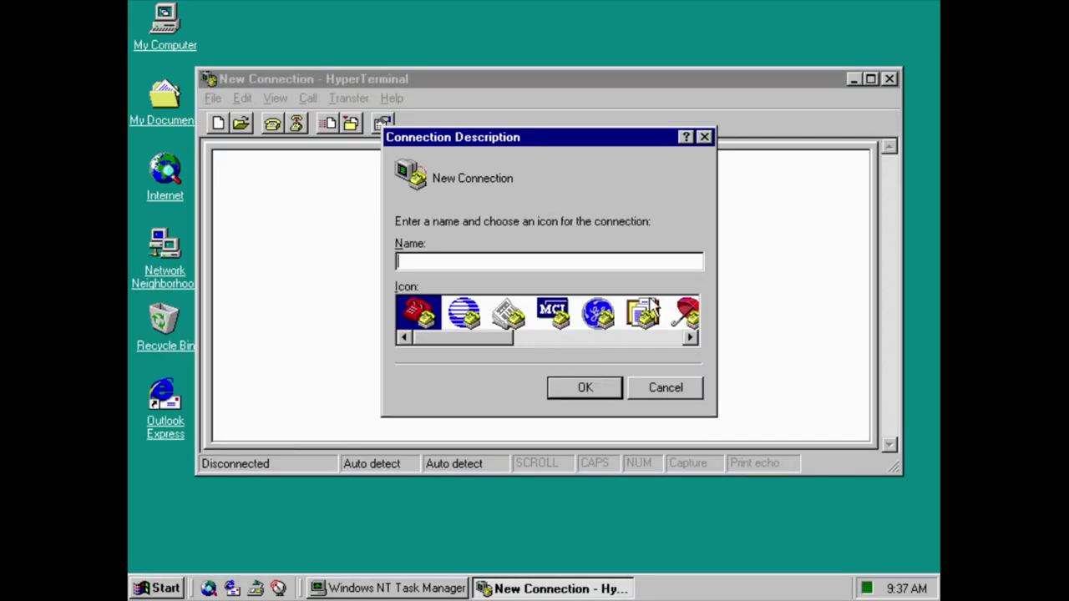
{"action": "left_click", "coordinate": [696, 396]}
{"action": "left_click", "coordinate": [889, 79]}
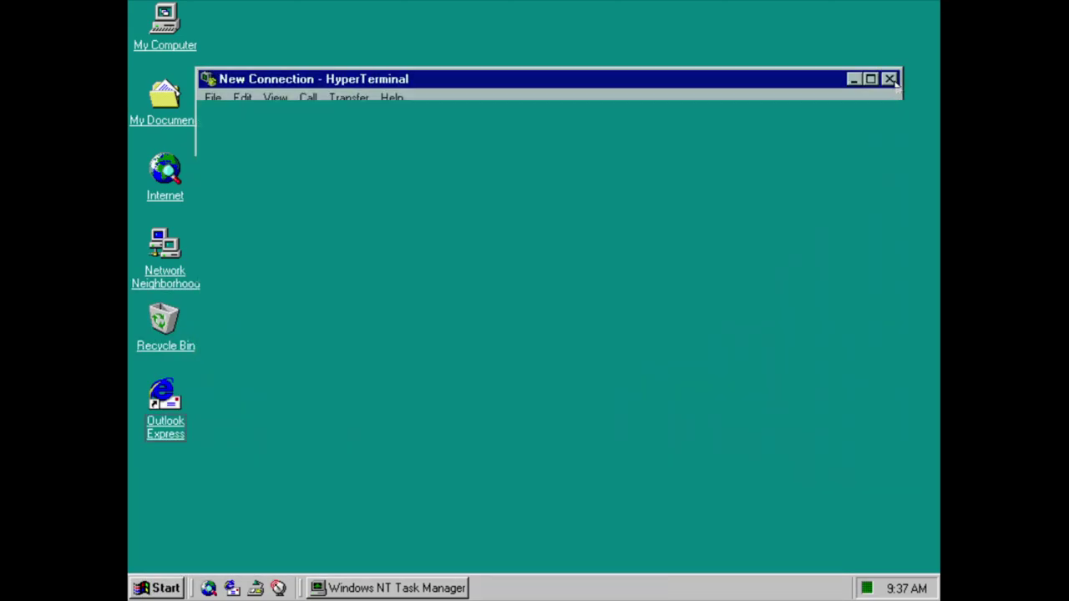
Try to open the MCI Mail connection in HyperTerminal, cancel the new connection setup, and close the program.
{"action": "left_click", "coordinate": [157, 588]}
{"action": "mouse_move", "coordinate": [306, 284]}
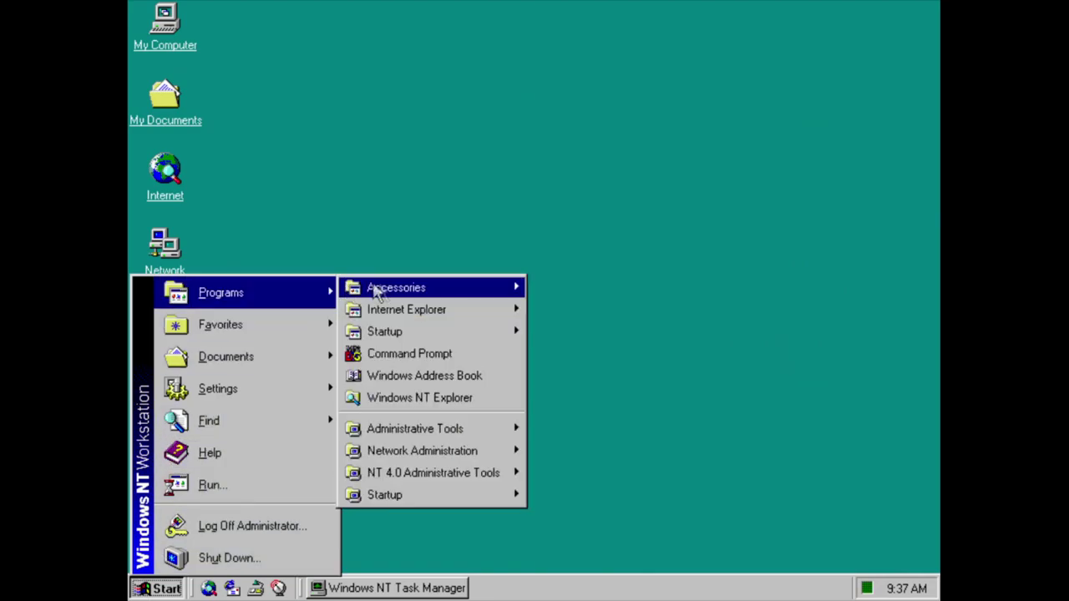
{"action": "mouse_move", "coordinate": [392, 287]}
{"action": "mouse_move", "coordinate": [605, 300]}
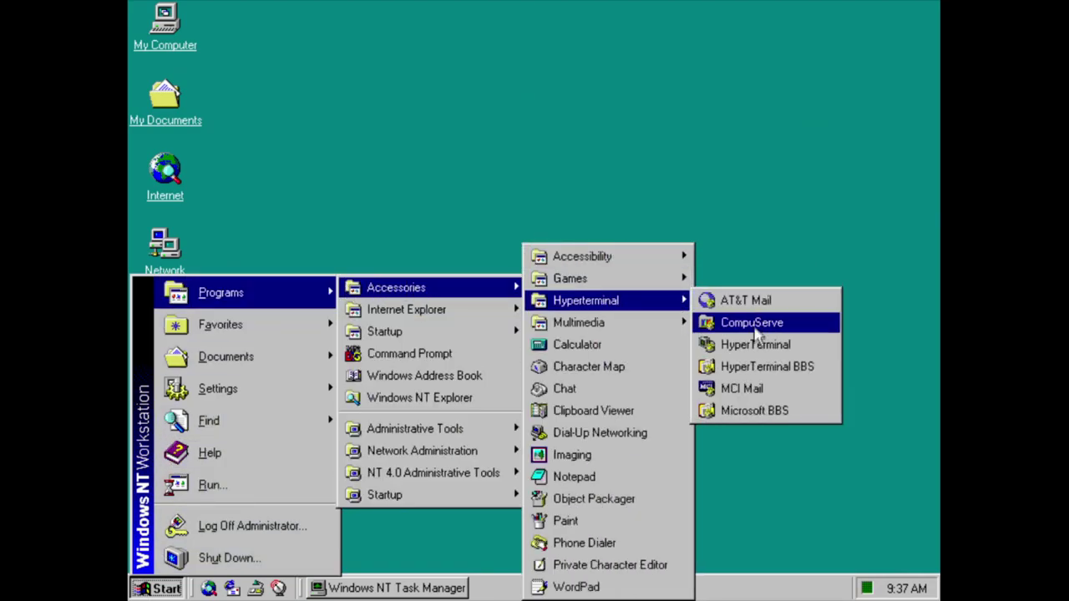
{"action": "left_click", "coordinate": [770, 381]}
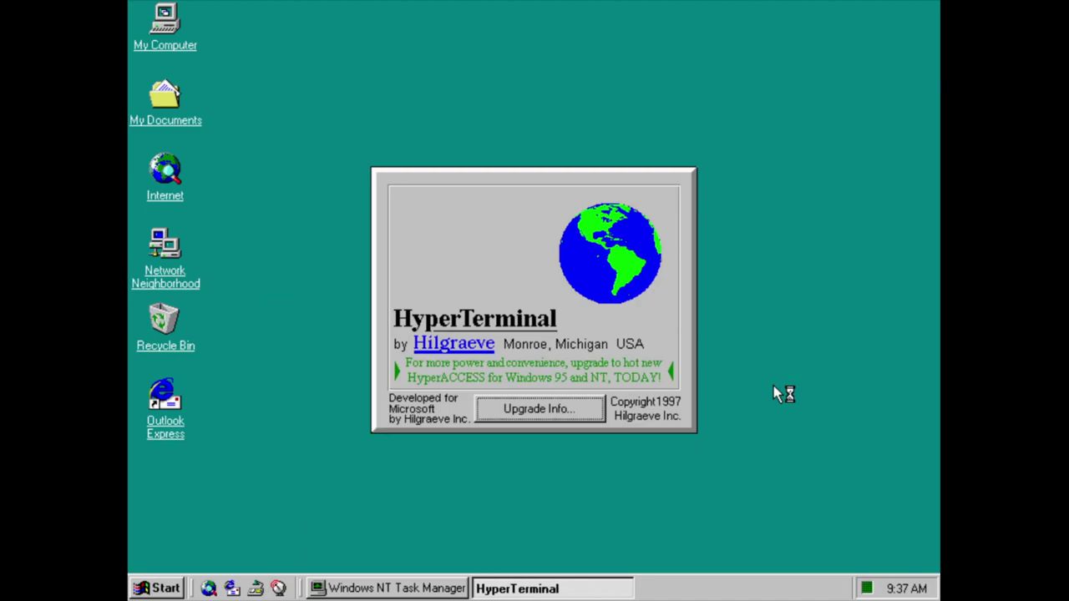
{"action": "left_click", "coordinate": [551, 350]}
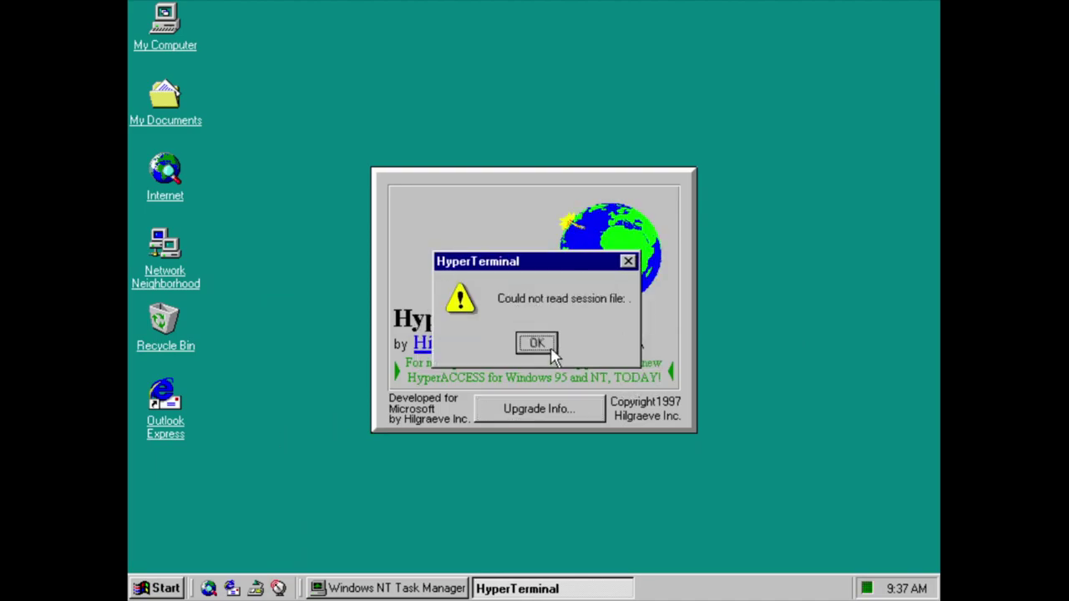
{"action": "left_click", "coordinate": [551, 351]}
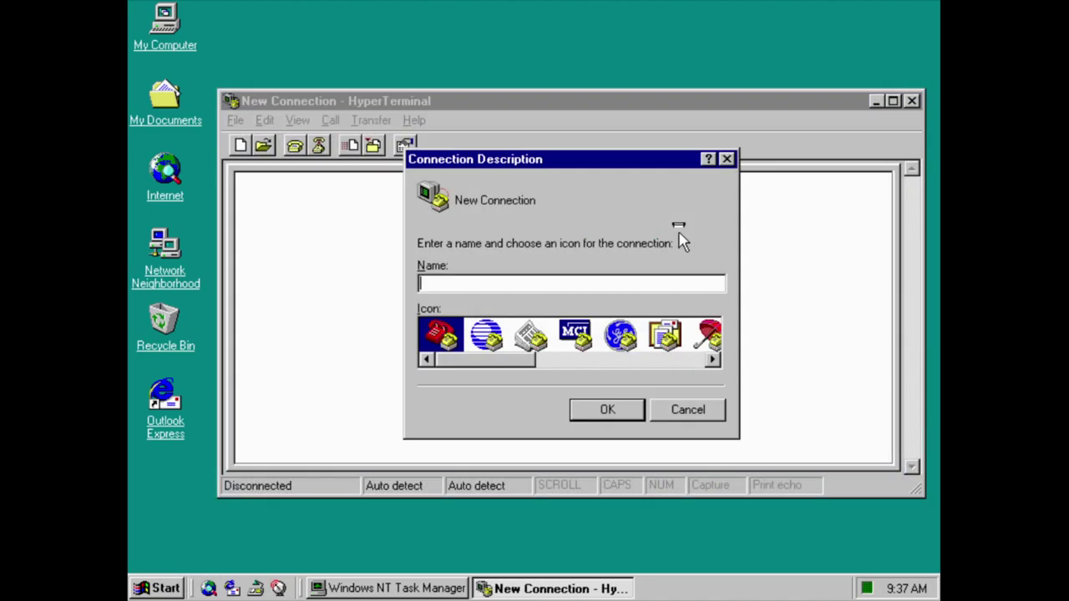
{"action": "left_click", "coordinate": [726, 160]}
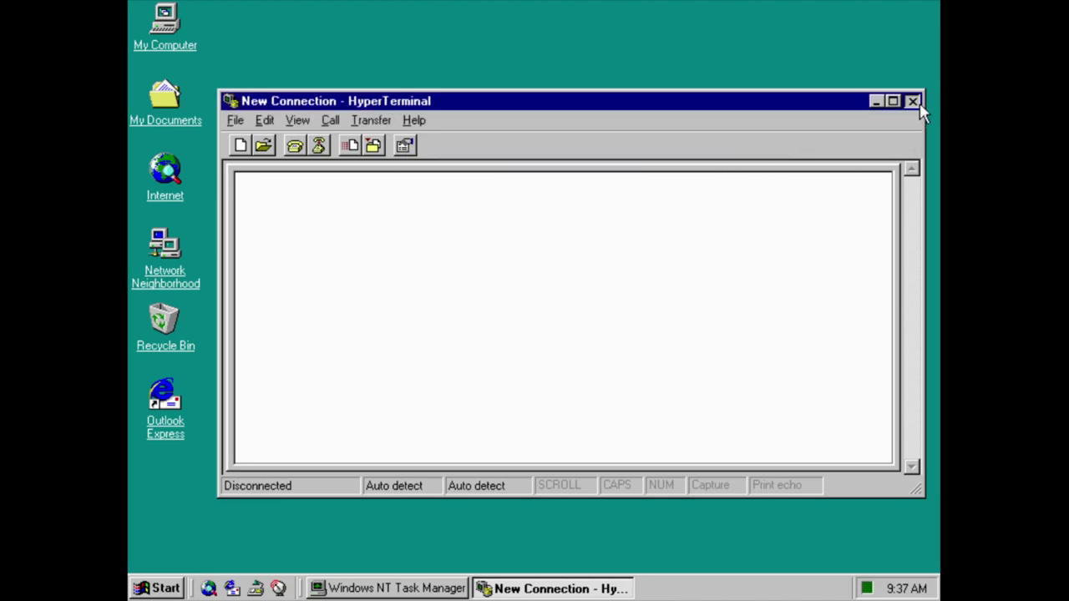
{"action": "left_click", "coordinate": [913, 101]}
Try to open the Microsoft BBS connection in HyperTerminal, cancel the new connection setup, and close the program.
{"action": "left_click", "coordinate": [167, 588]}
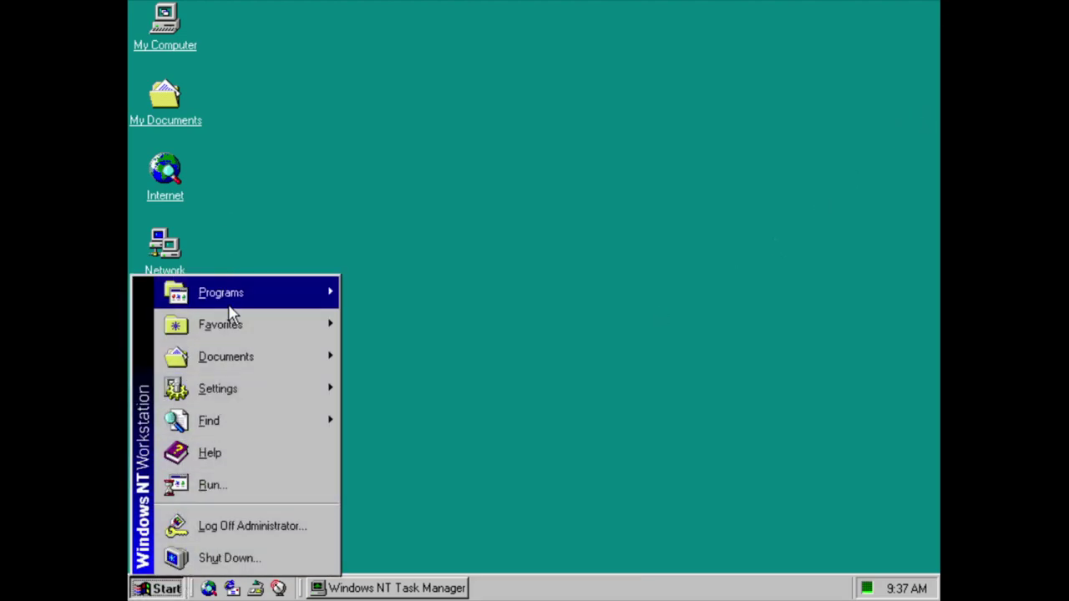
{"action": "mouse_move", "coordinate": [225, 296]}
{"action": "mouse_move", "coordinate": [391, 289]}
{"action": "mouse_move", "coordinate": [629, 310]}
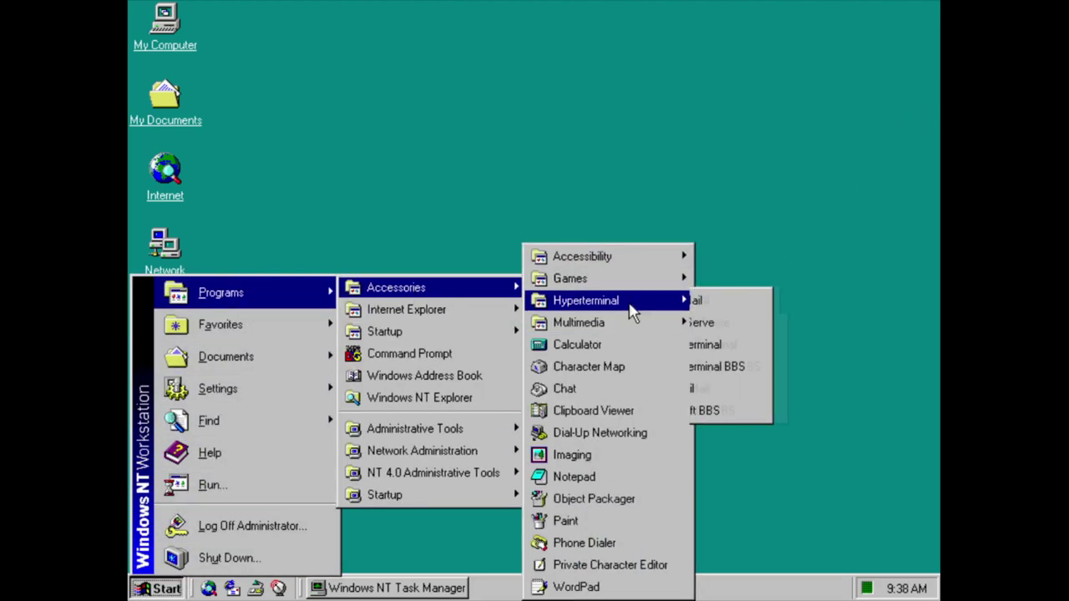
{"action": "left_click", "coordinate": [723, 411]}
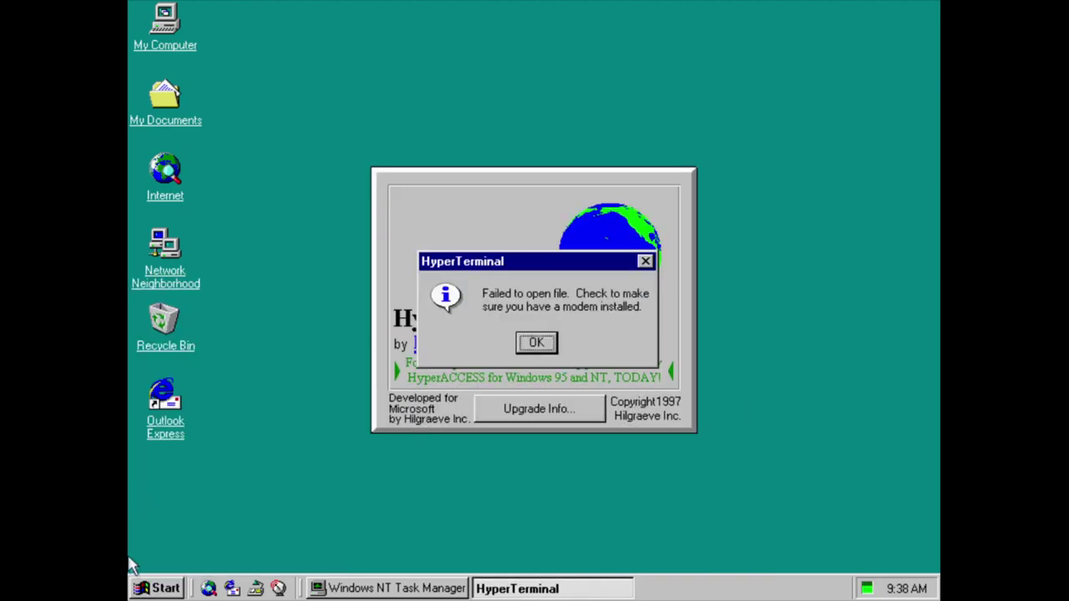
{"action": "left_click", "coordinate": [524, 347]}
{"action": "left_click", "coordinate": [522, 348]}
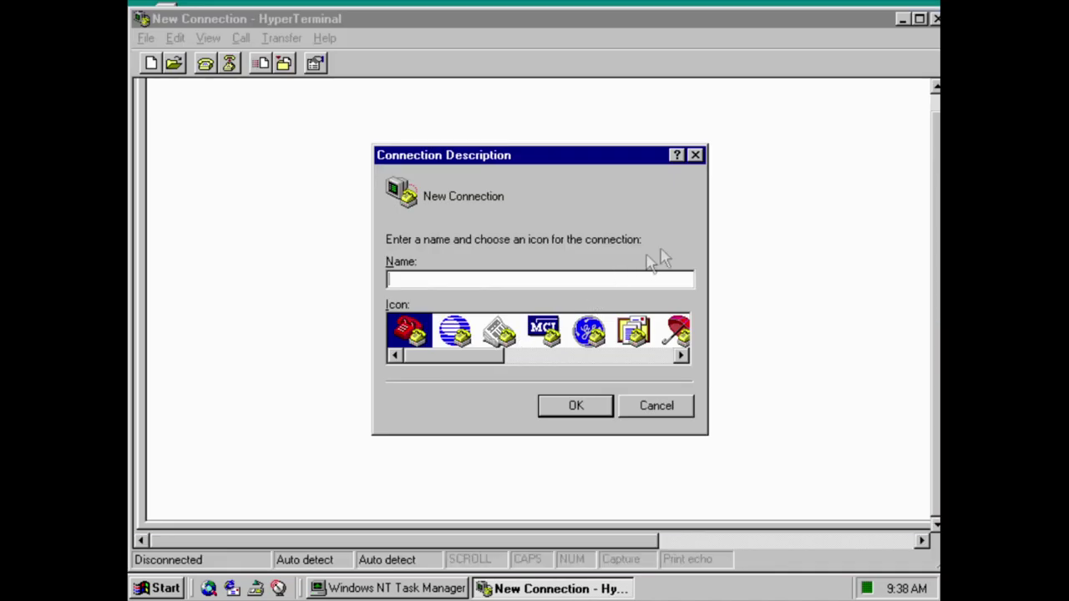
{"action": "left_click", "coordinate": [696, 156]}
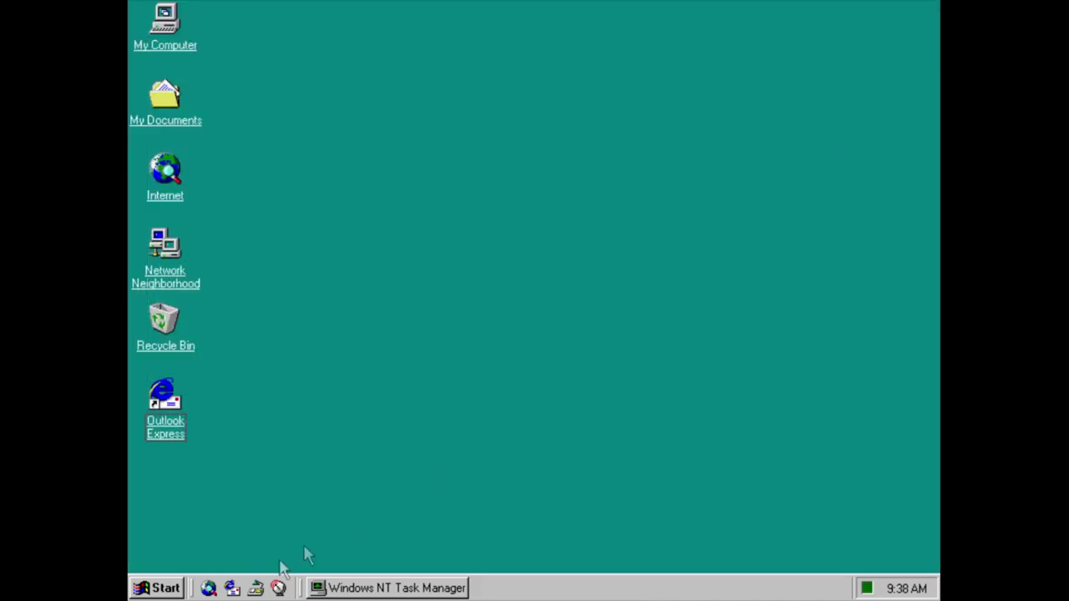
Try to open the HyperTerminal BBS connection, cancel the new connection setup, and close the program.
{"action": "left_click", "coordinate": [177, 588]}
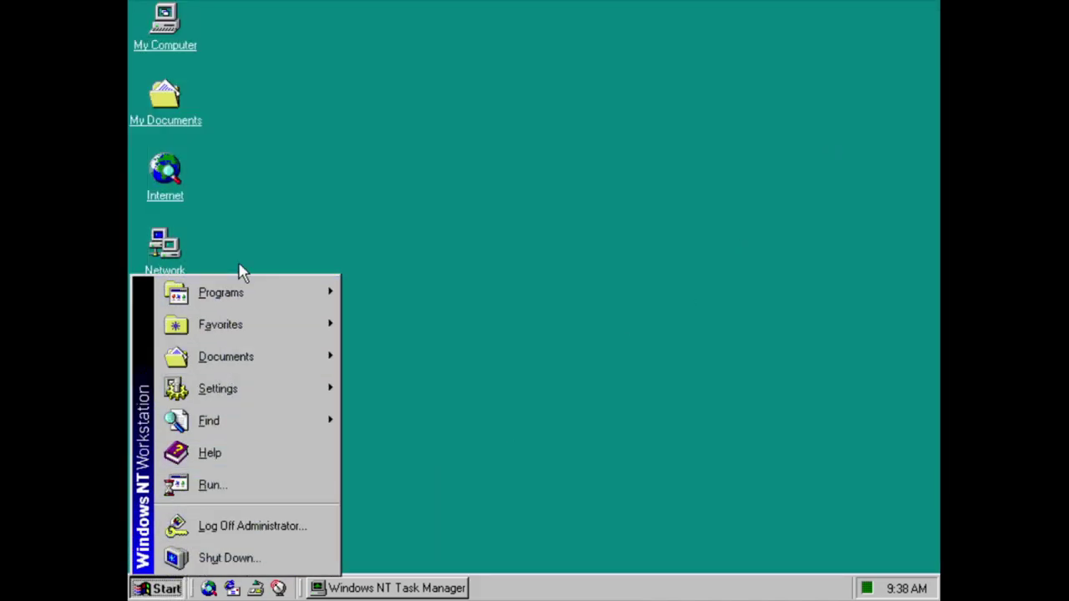
{"action": "mouse_move", "coordinate": [246, 296]}
{"action": "mouse_move", "coordinate": [482, 290]}
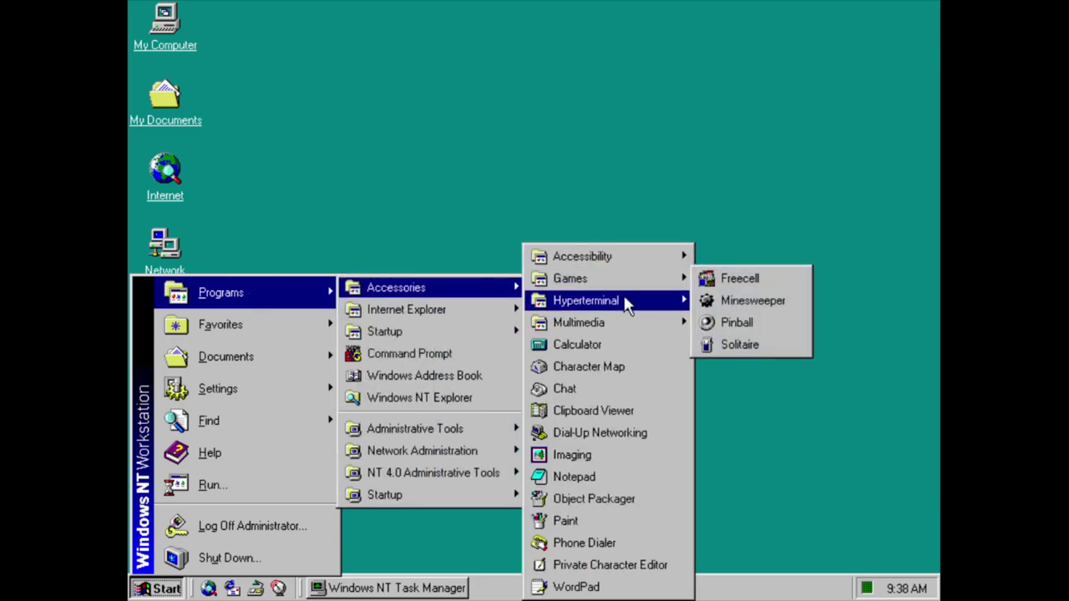
{"action": "mouse_move", "coordinate": [624, 301]}
{"action": "left_click", "coordinate": [749, 367]}
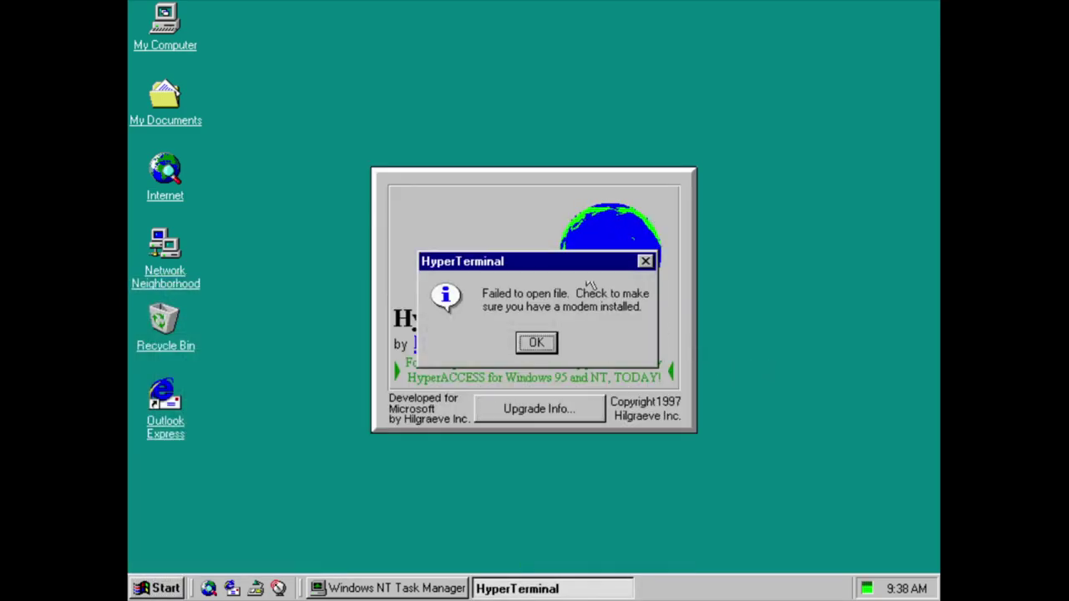
{"action": "left_click", "coordinate": [539, 342]}
{"action": "left_click", "coordinate": [538, 343]}
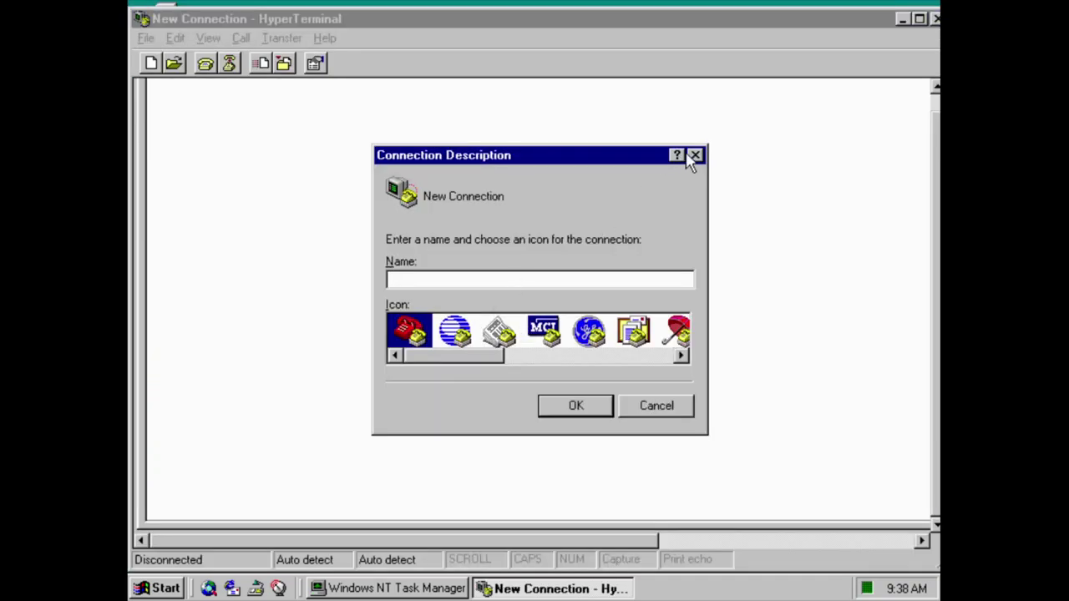
{"action": "left_click", "coordinate": [697, 156]}
{"action": "left_click", "coordinate": [934, 19]}
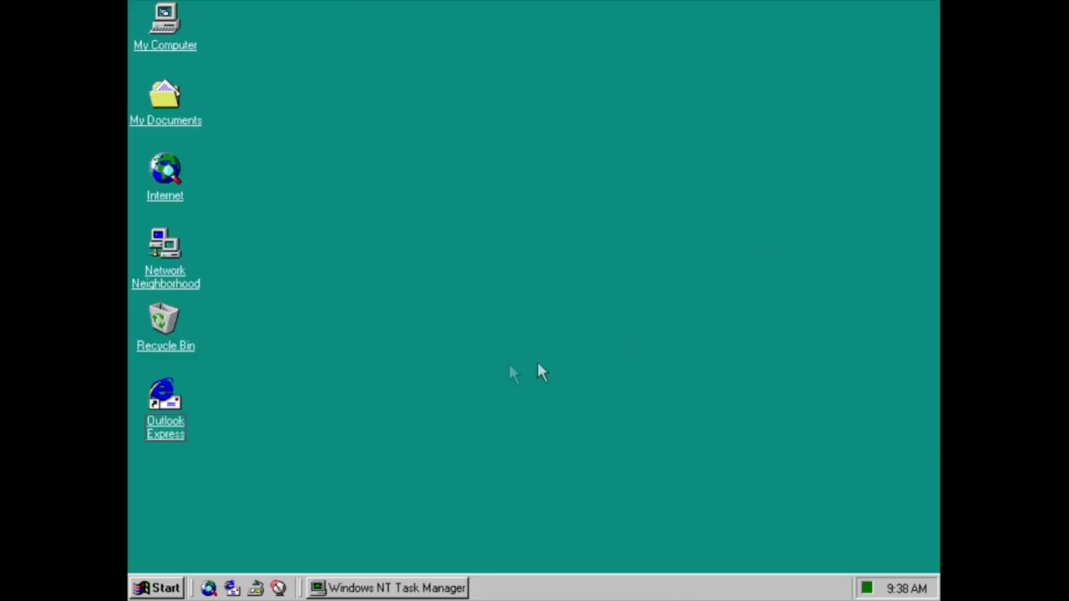
Launch ActiveMovie Control from the multimedia accessories and cancel its file selection.
{"action": "left_click", "coordinate": [158, 589]}
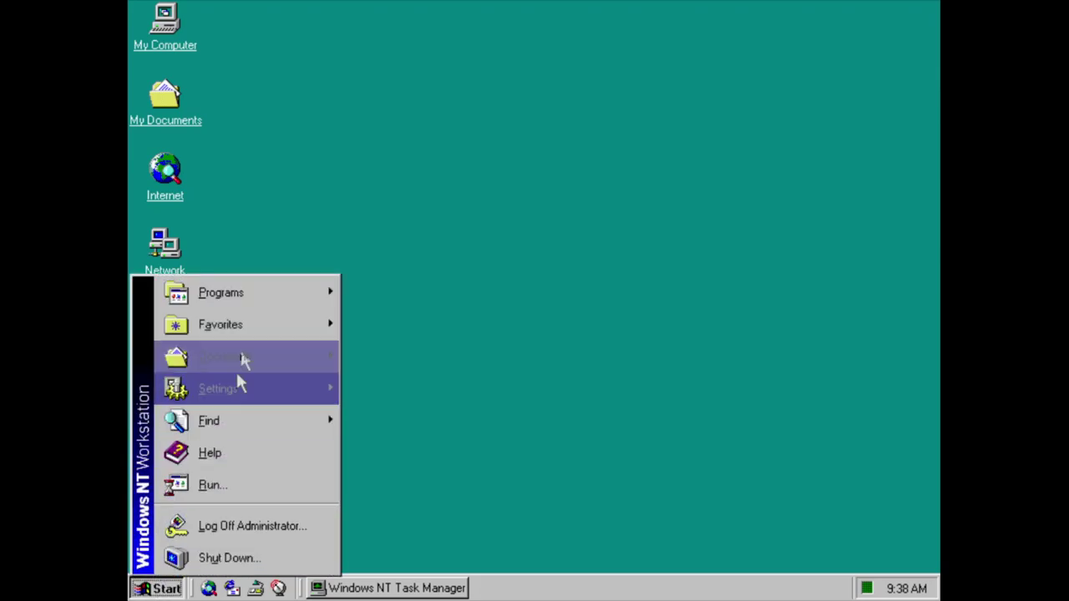
{"action": "mouse_move", "coordinate": [256, 292]}
{"action": "mouse_move", "coordinate": [443, 286]}
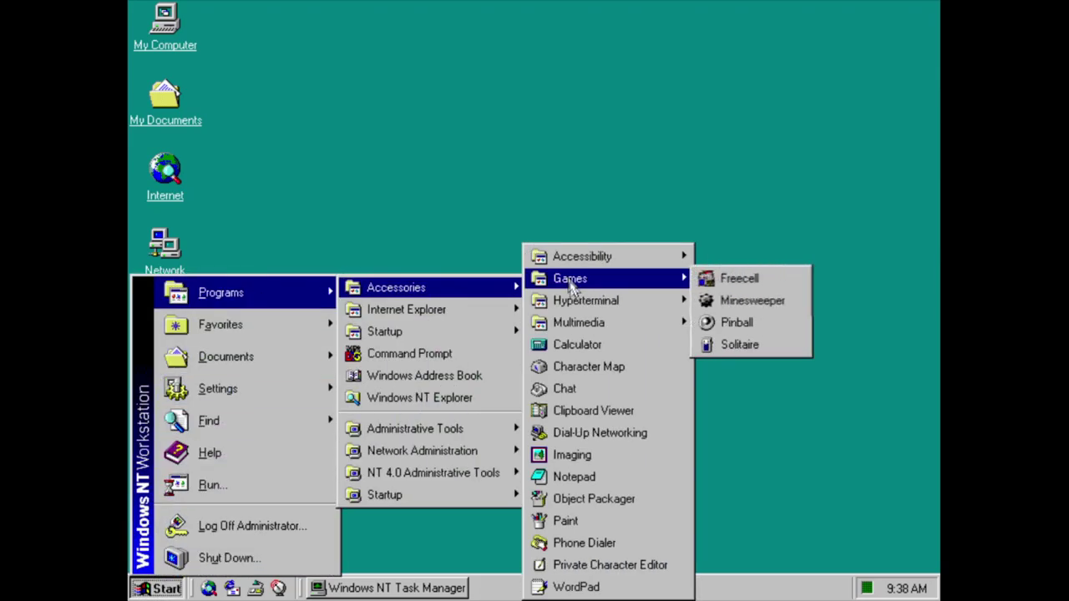
{"action": "mouse_move", "coordinate": [584, 322]}
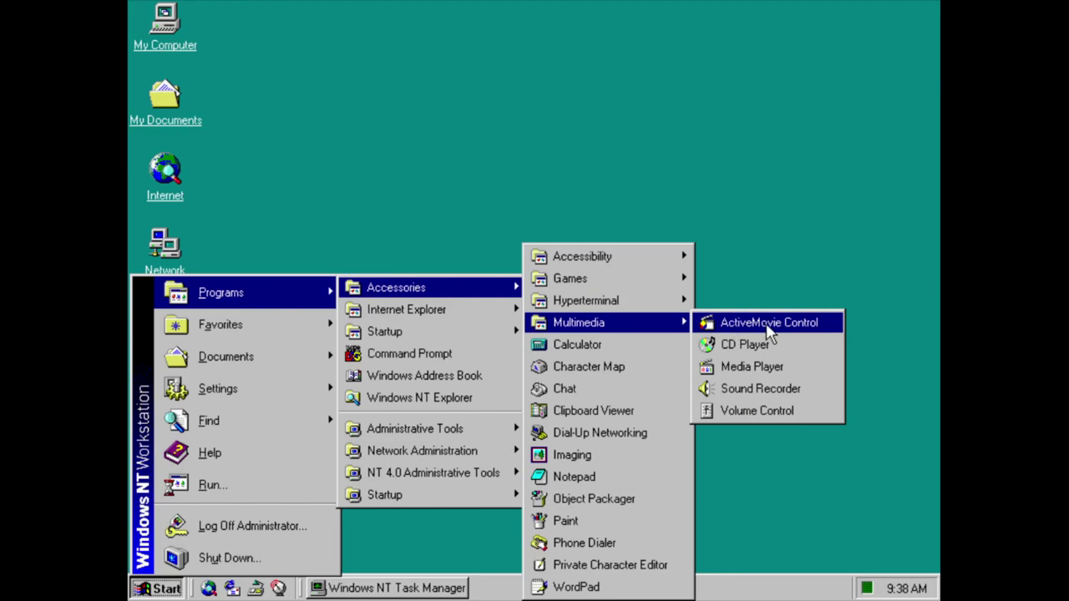
{"action": "left_click", "coordinate": [767, 324]}
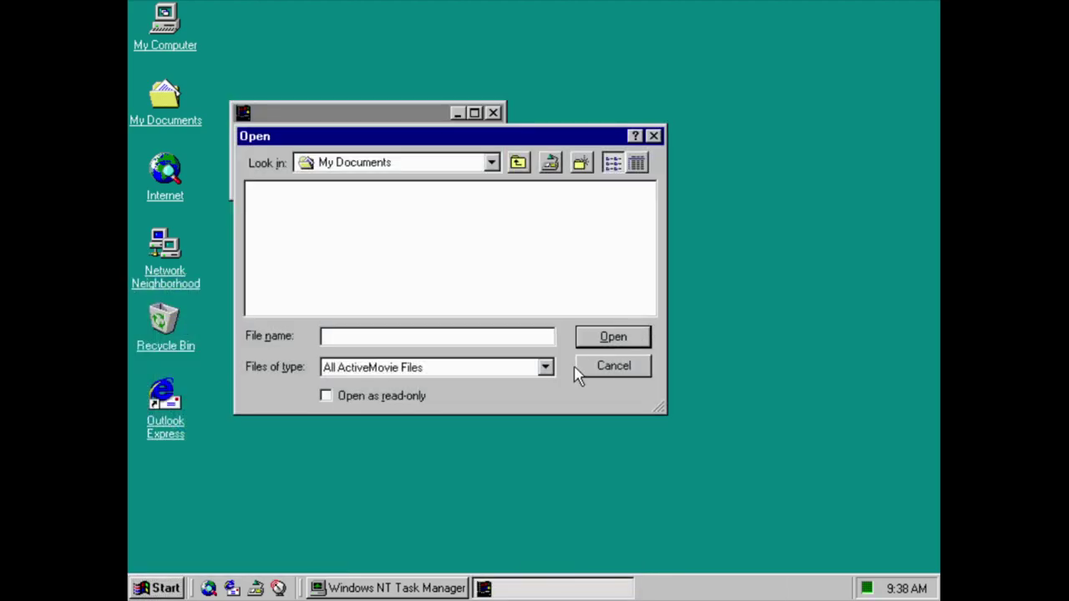
{"action": "left_click", "coordinate": [582, 367]}
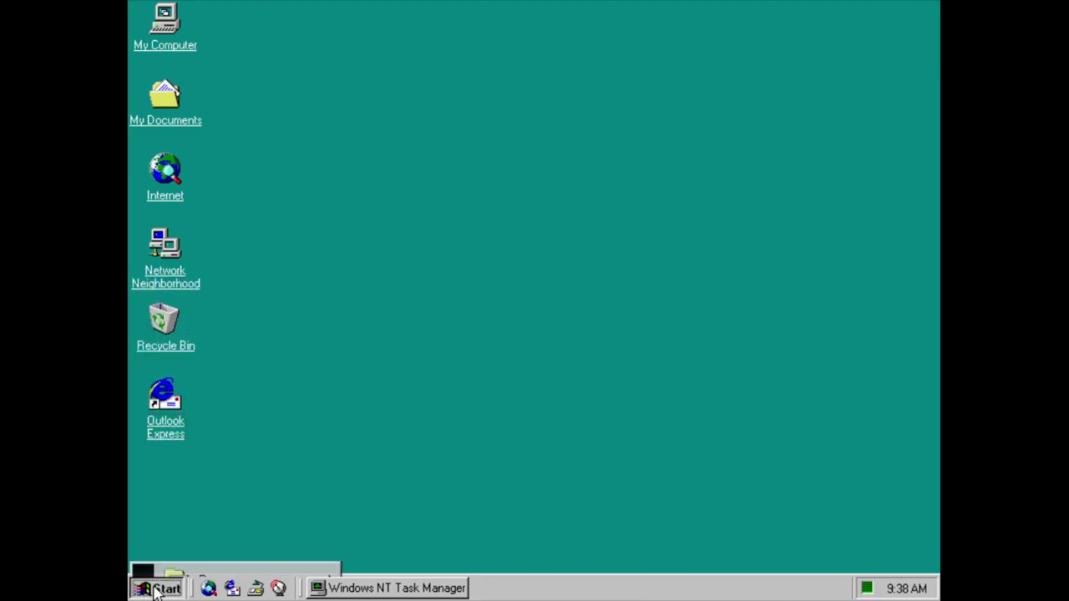
Launch CD Player from the multimedia accessories.
{"action": "left_click", "coordinate": [155, 588]}
{"action": "mouse_move", "coordinate": [258, 301]}
{"action": "mouse_move", "coordinate": [395, 299]}
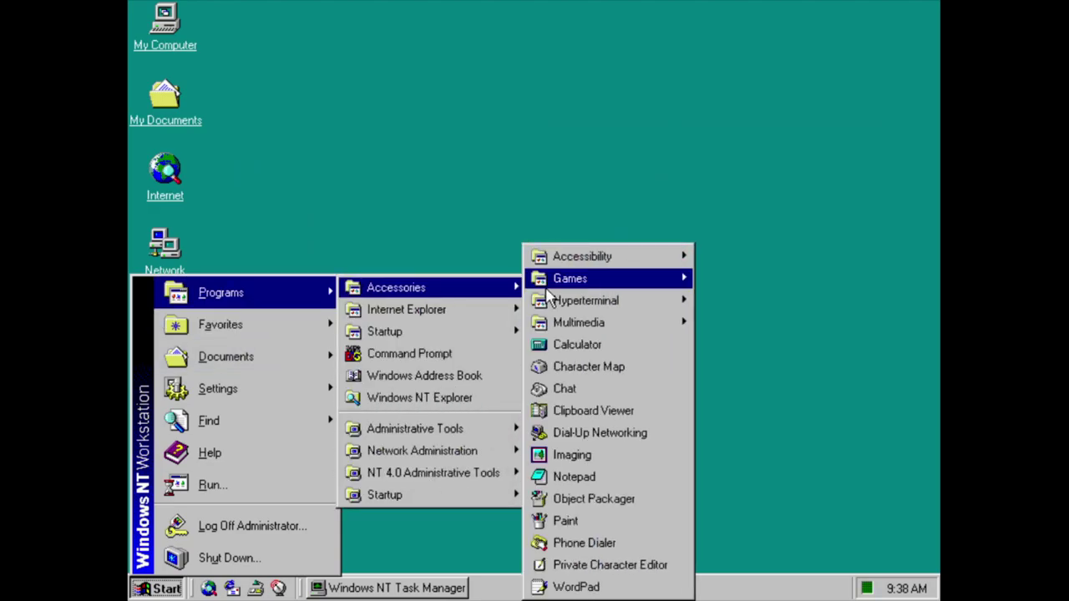
{"action": "mouse_move", "coordinate": [573, 323]}
{"action": "left_click", "coordinate": [756, 345]}
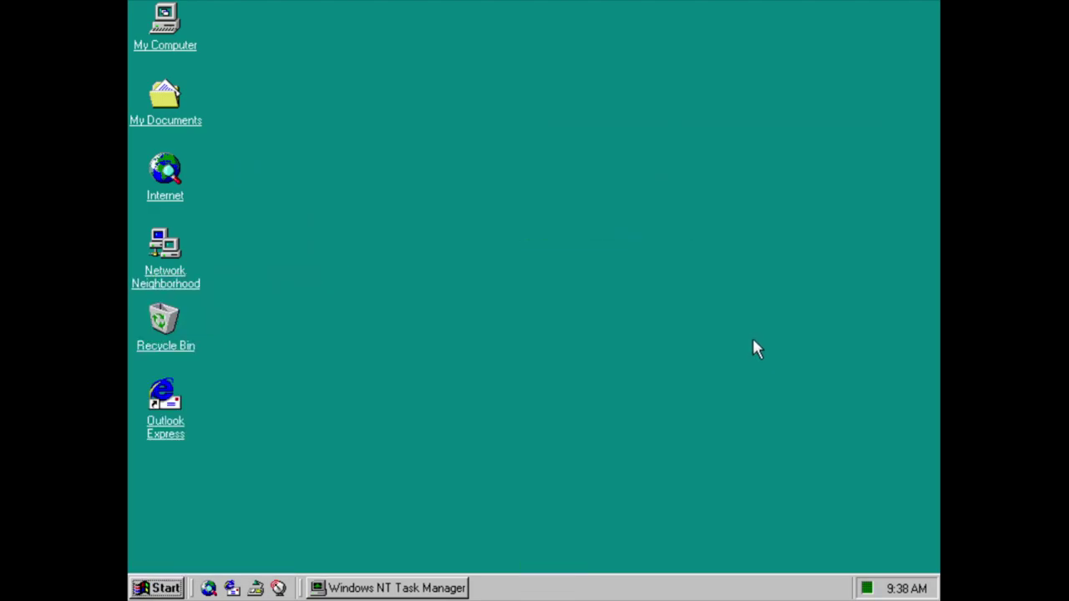
View CD Player's About information and close the program.
{"action": "left_click", "coordinate": [267, 31]}
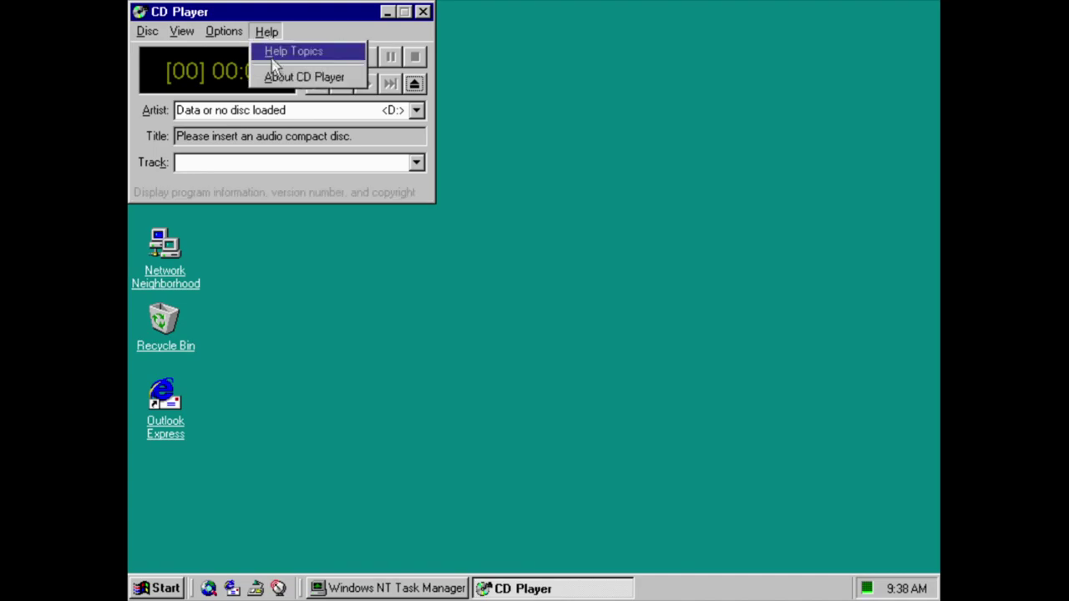
{"action": "left_click", "coordinate": [286, 79]}
{"action": "left_click", "coordinate": [501, 86]}
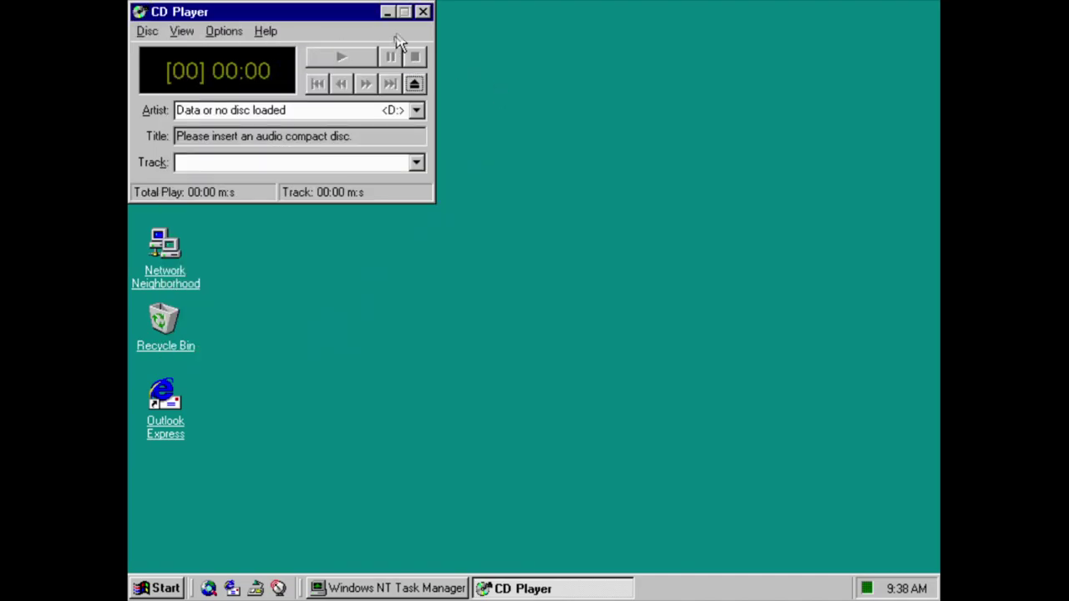
{"action": "left_click", "coordinate": [422, 12]}
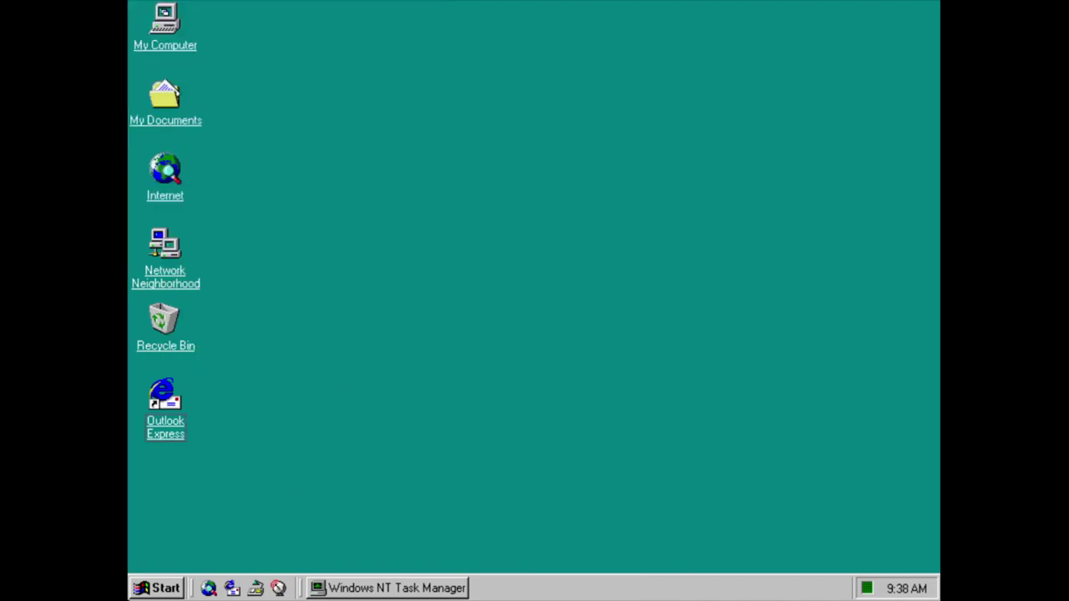
Launch Media Player from the multimedia accessories.
{"action": "left_click", "coordinate": [165, 587]}
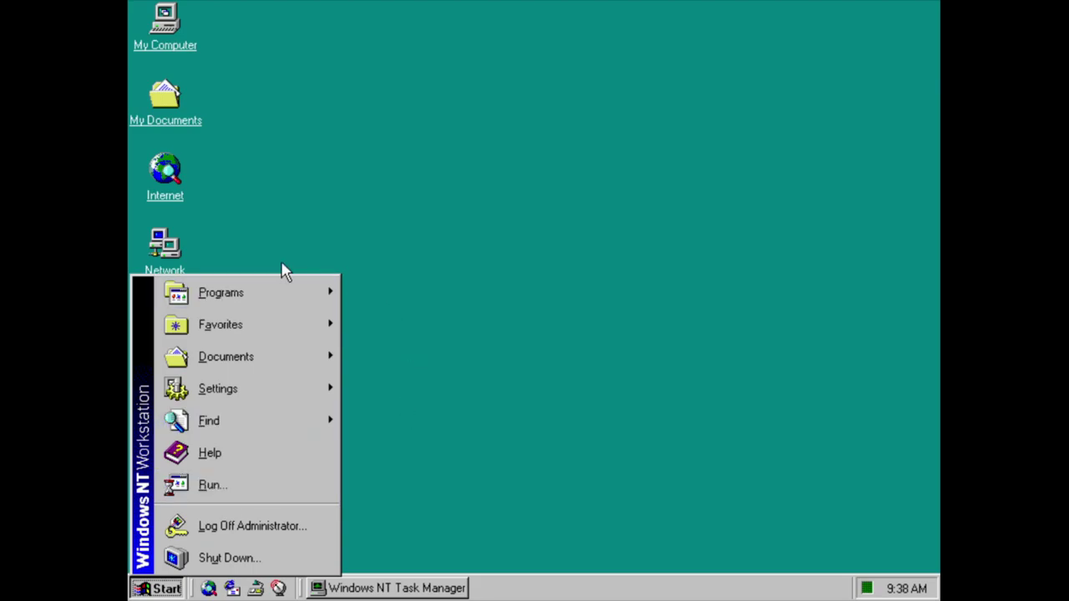
{"action": "mouse_move", "coordinate": [334, 301]}
{"action": "mouse_move", "coordinate": [398, 288]}
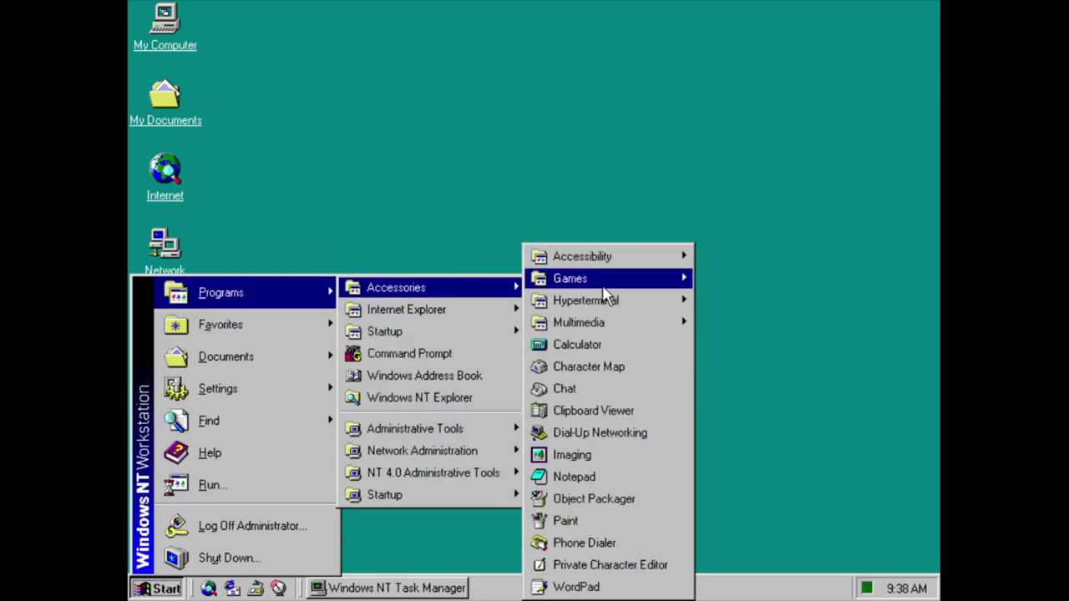
{"action": "mouse_move", "coordinate": [610, 322]}
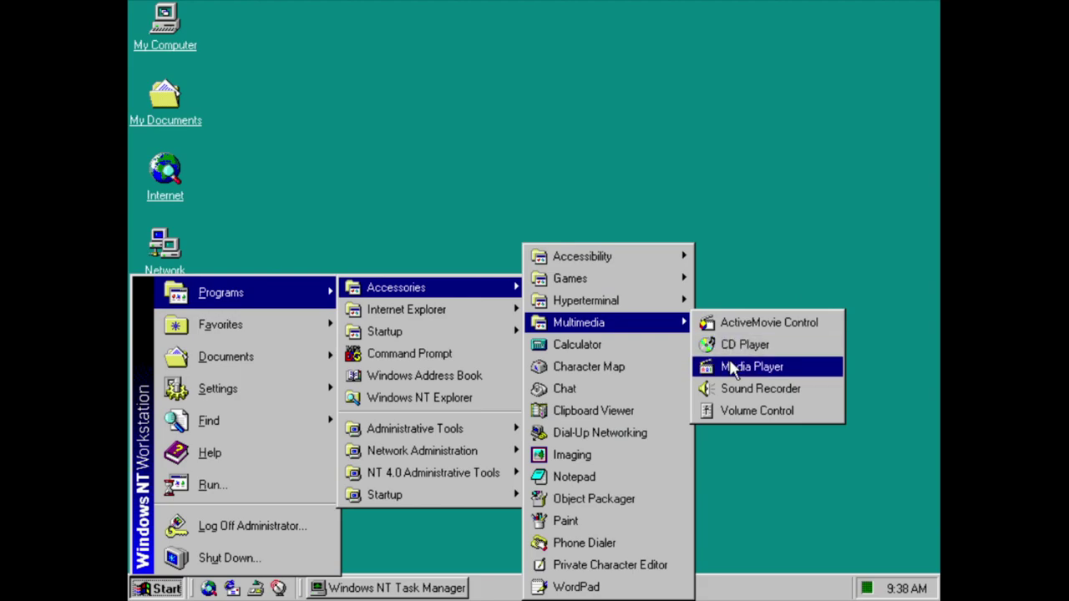
{"action": "left_click", "coordinate": [731, 366]}
{"action": "left_click", "coordinate": [237, 55]}
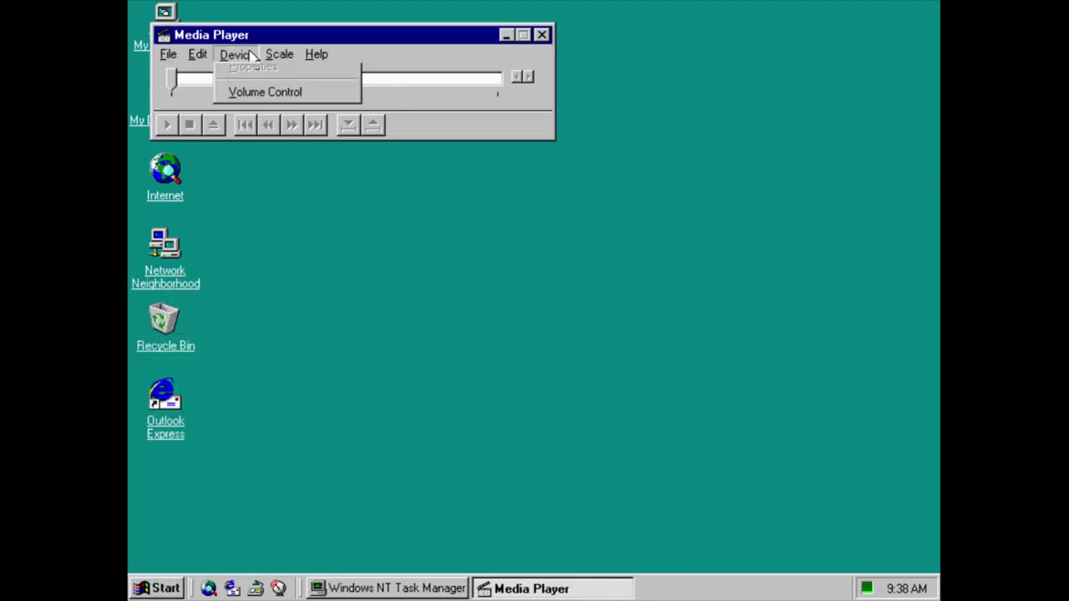
{"action": "mouse_move", "coordinate": [317, 53]}
{"action": "left_click", "coordinate": [317, 101]}
{"action": "key", "text": "Return"}
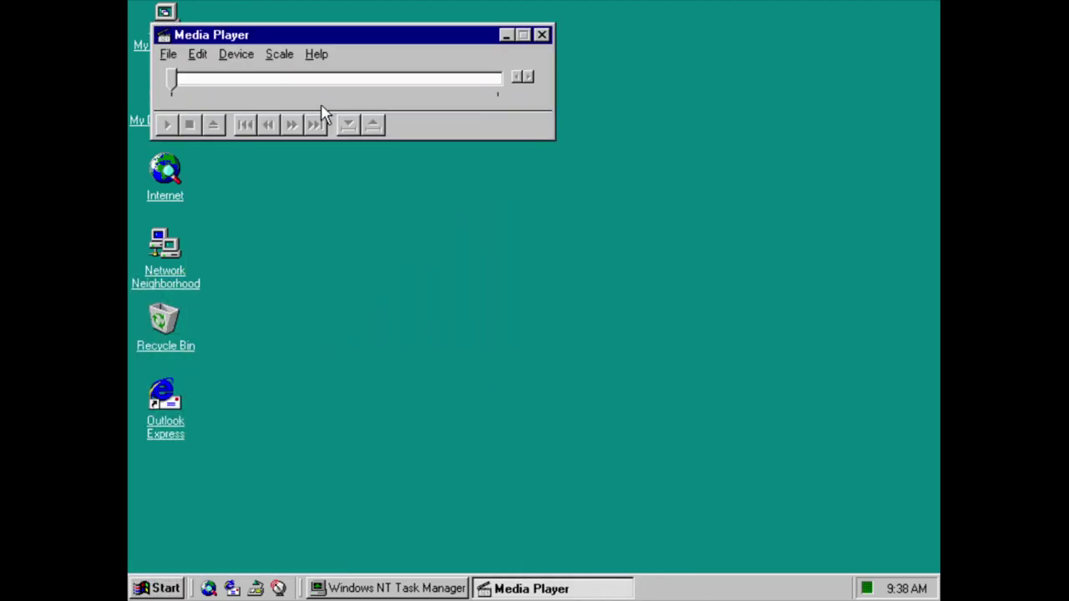
{"action": "left_click", "coordinate": [541, 34]}
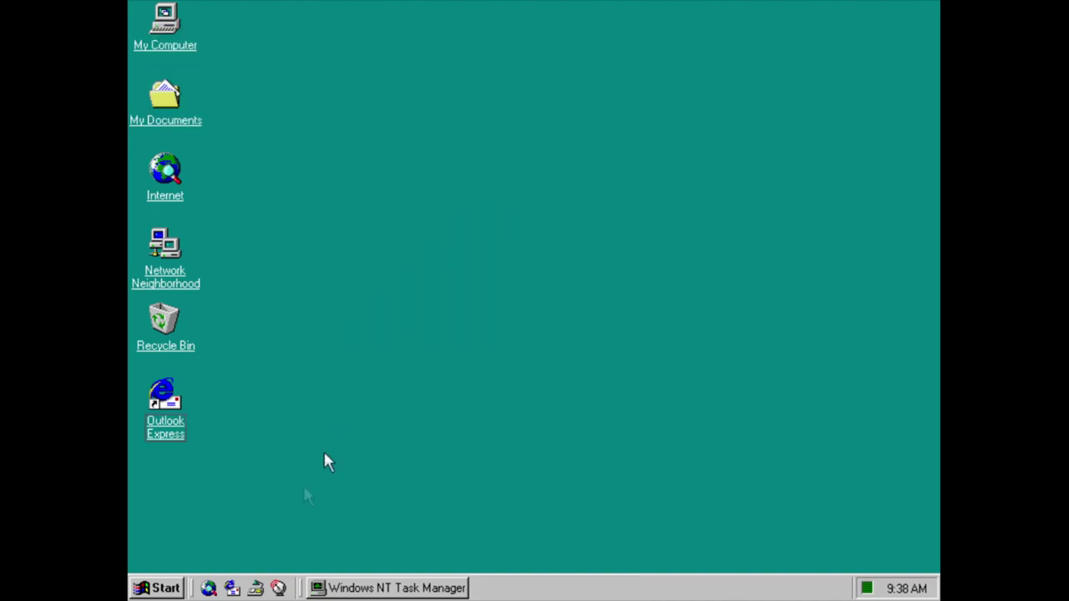
Launch Sound Recorder from the multimedia accessories and decline the offer to fix its changed settings.
{"action": "left_click", "coordinate": [176, 581]}
{"action": "mouse_move", "coordinate": [251, 291]}
{"action": "mouse_move", "coordinate": [467, 290]}
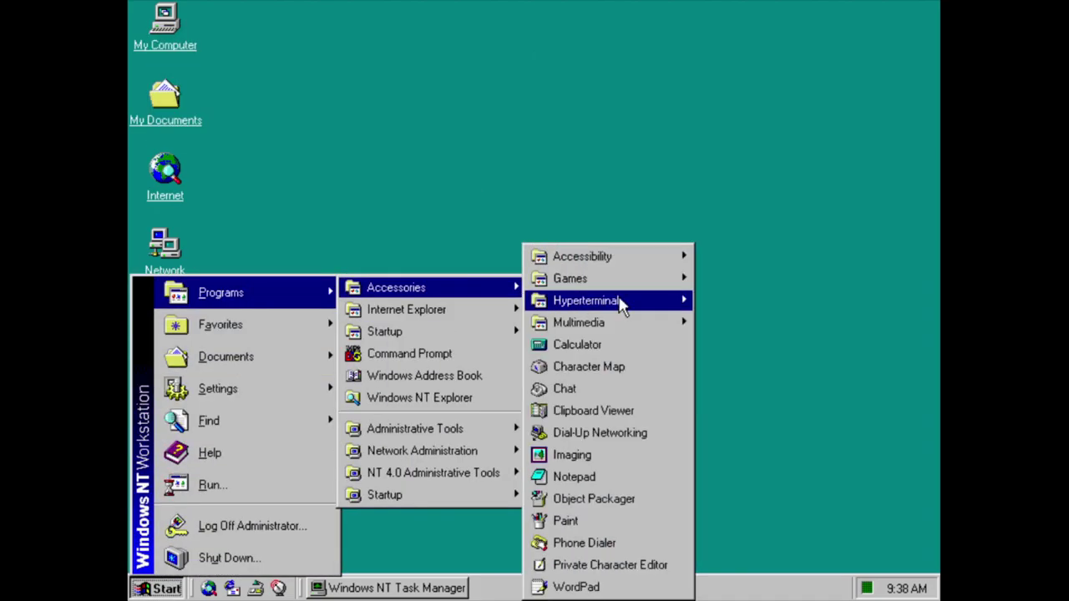
{"action": "mouse_move", "coordinate": [632, 310]}
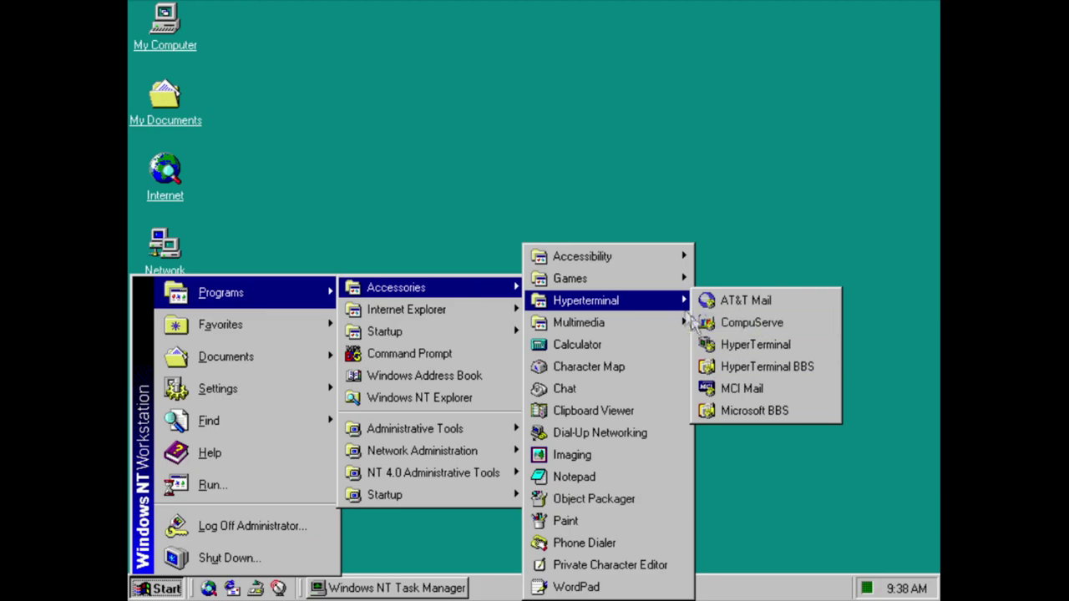
{"action": "mouse_move", "coordinate": [687, 324]}
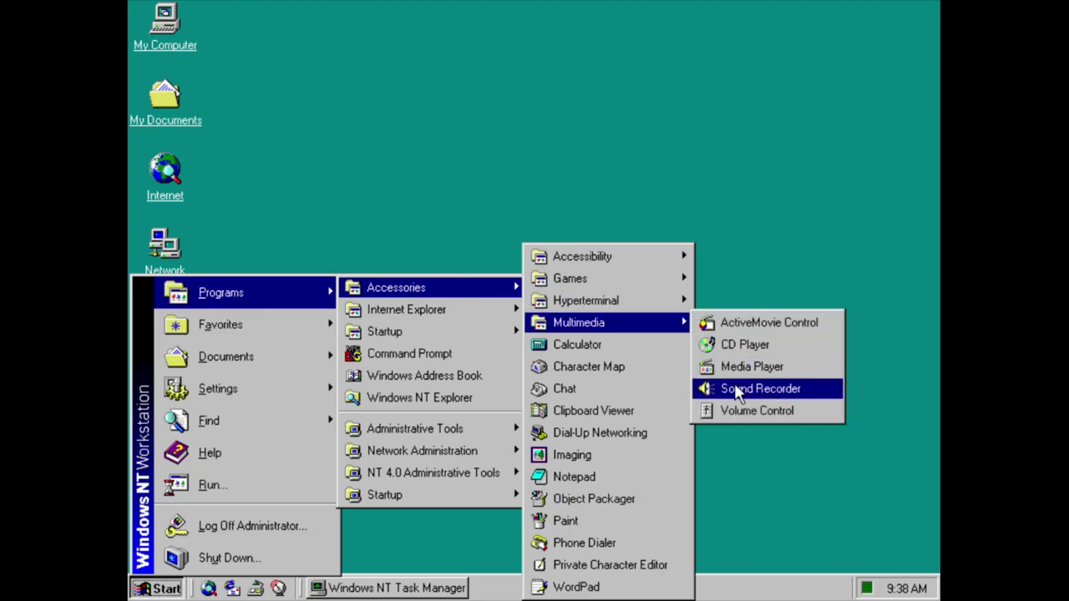
{"action": "left_click", "coordinate": [737, 389]}
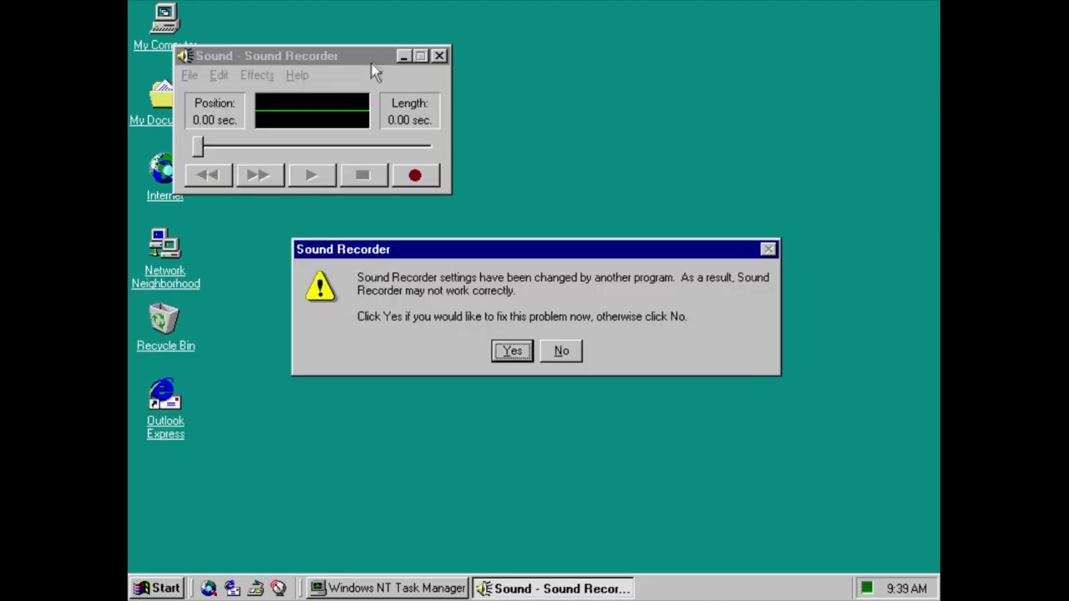
{"action": "left_click", "coordinate": [573, 351]}
View Sound Recorder's About information and close the program.
{"action": "left_click", "coordinate": [300, 77]}
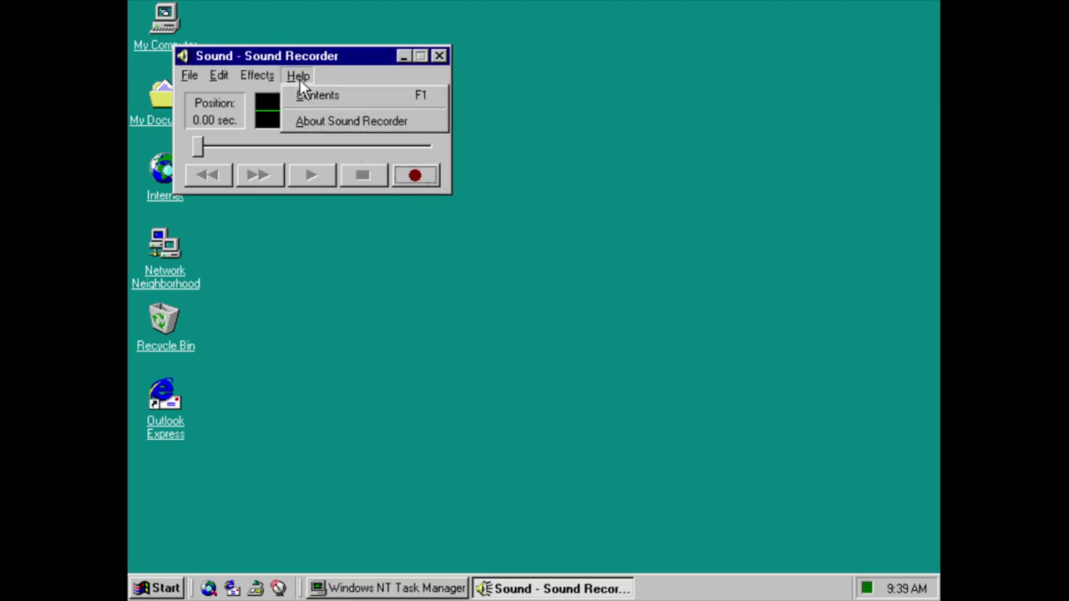
{"action": "left_click", "coordinate": [308, 123]}
{"action": "left_click", "coordinate": [473, 376]}
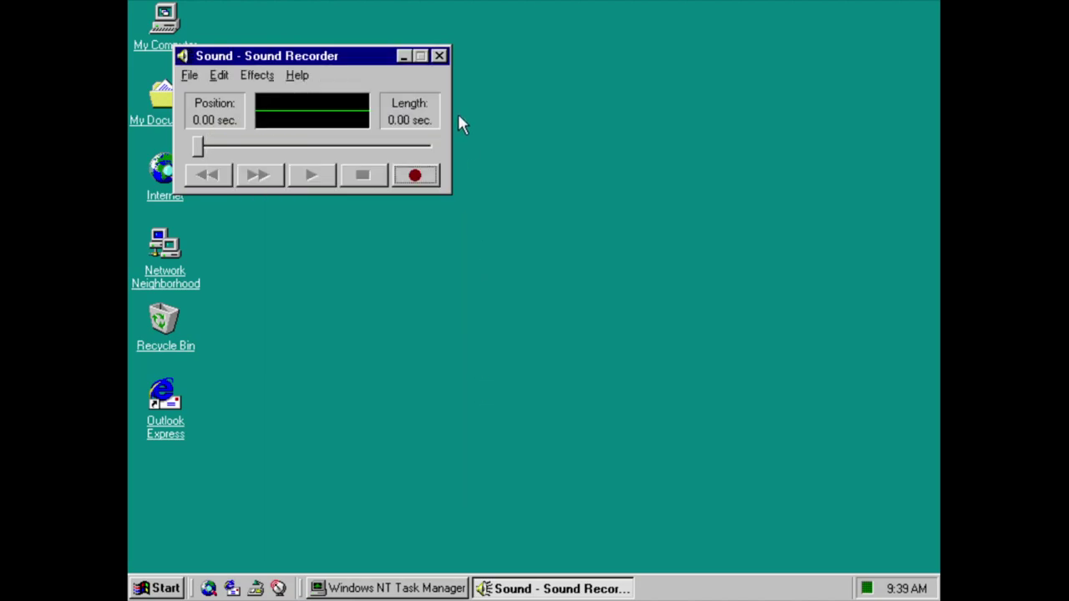
{"action": "left_click", "coordinate": [439, 55]}
Launch Volume Control from the multimedia accessories.
{"action": "key", "text": "super"}
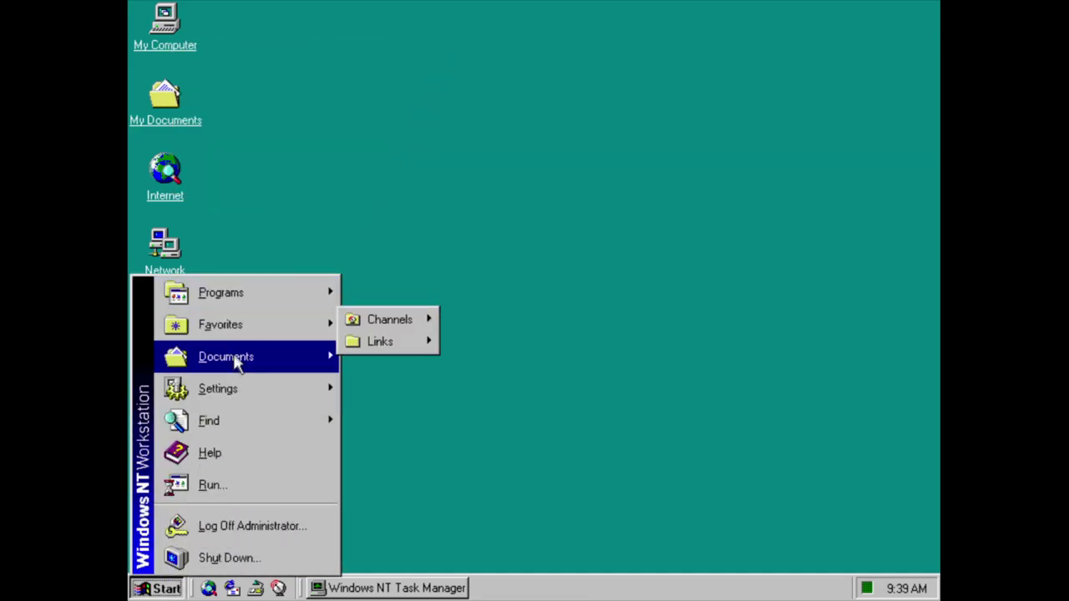
{"action": "mouse_move", "coordinate": [230, 381]}
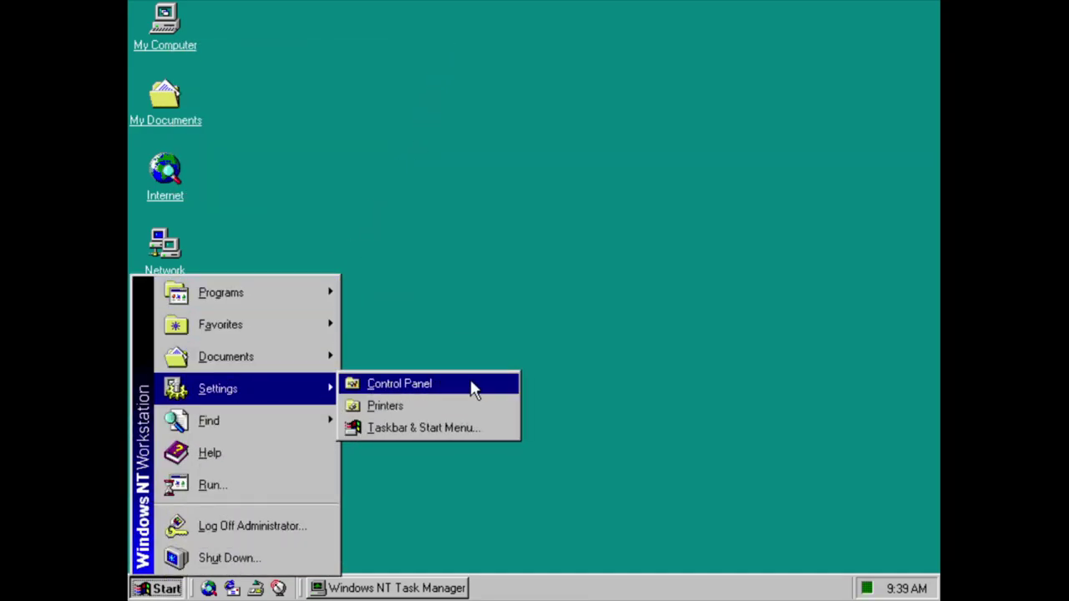
{"action": "mouse_move", "coordinate": [318, 290]}
{"action": "mouse_move", "coordinate": [419, 288]}
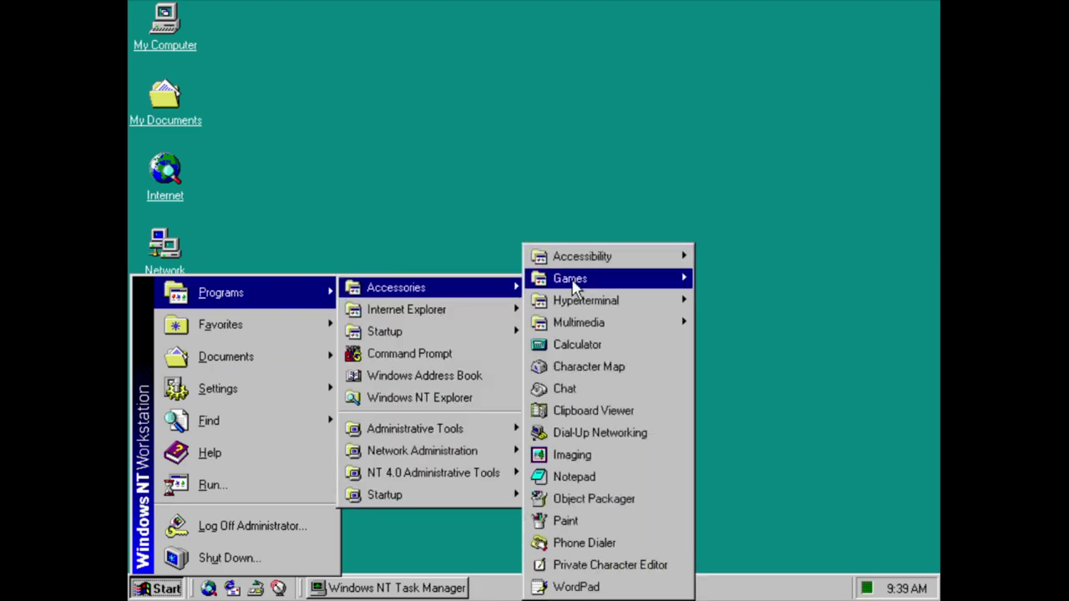
{"action": "mouse_move", "coordinate": [590, 326]}
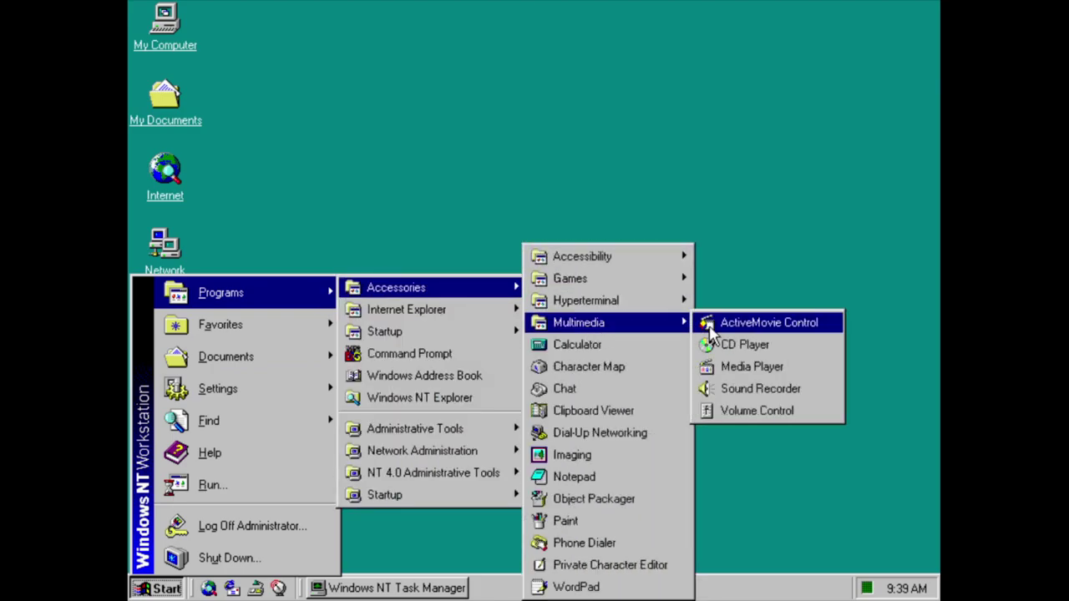
{"action": "left_click", "coordinate": [776, 410]}
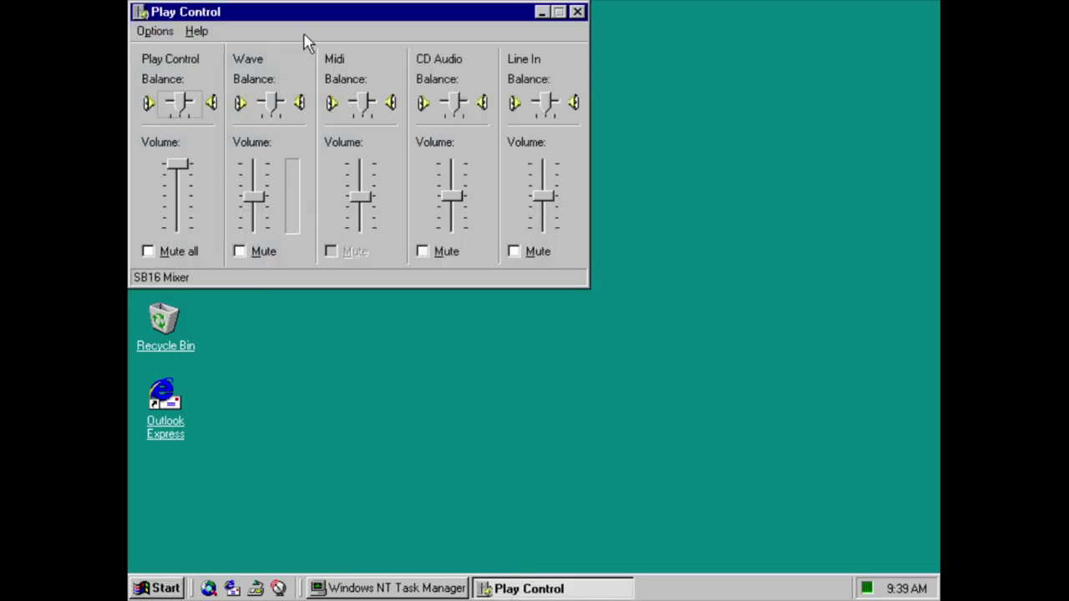
View Volume Control's About information and close the mixer.
{"action": "left_click", "coordinate": [197, 31]}
{"action": "left_click", "coordinate": [258, 76]}
{"action": "key", "text": "Escape"}
{"action": "left_click", "coordinate": [577, 12]}
Open Control Panel and select the explorer.exe process in Task Manager.
{"action": "key", "text": "ctrl+Escape"}
{"action": "mouse_move", "coordinate": [306, 383]}
{"action": "left_click", "coordinate": [351, 385]}
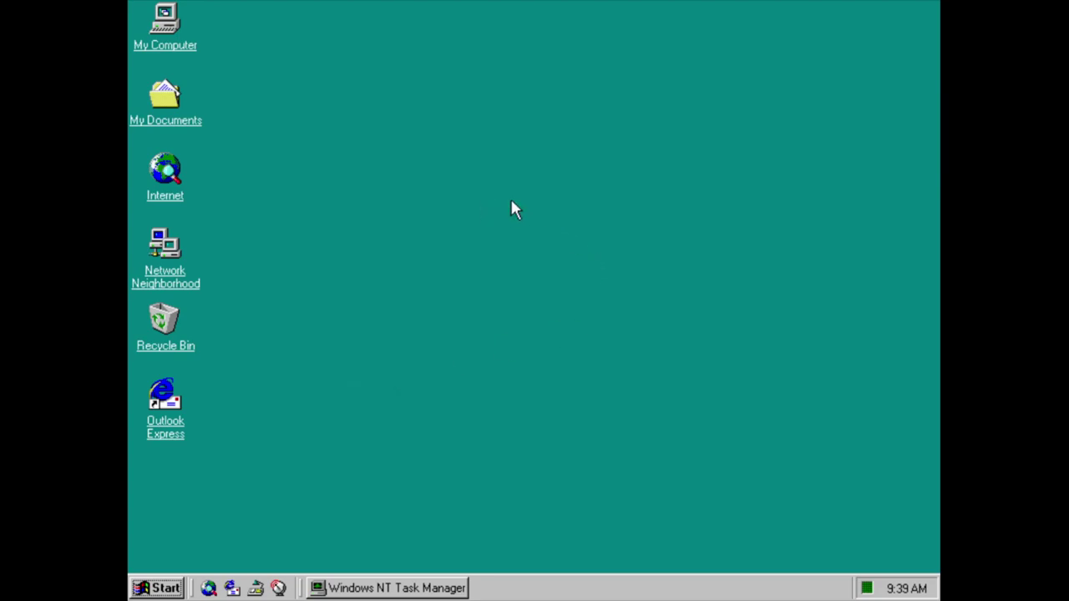
{"action": "key", "text": "ctrl+shift+Escape"}
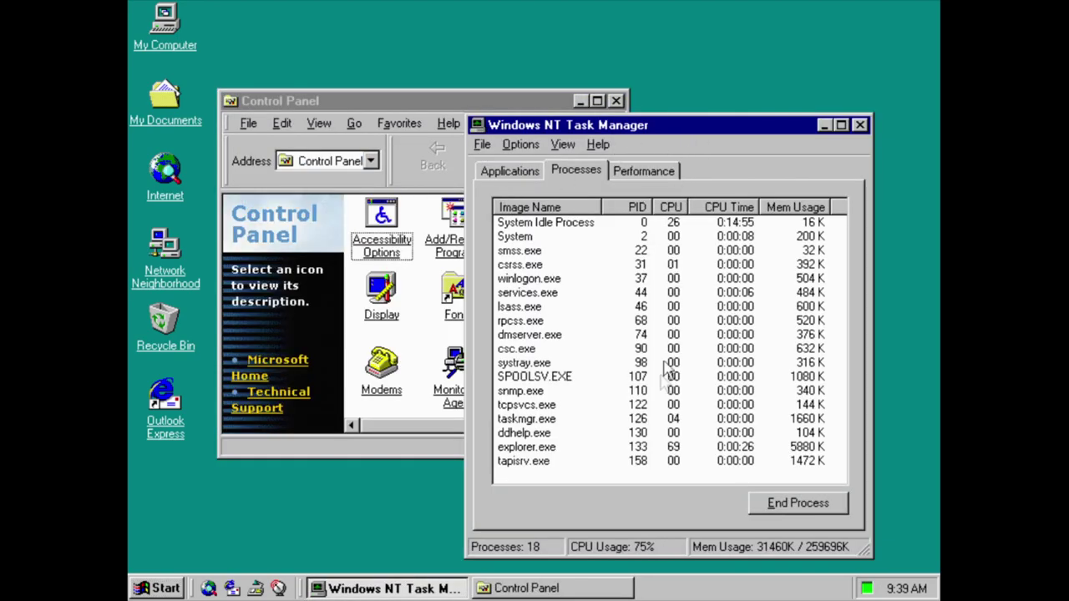
{"action": "left_click", "coordinate": [509, 448]}
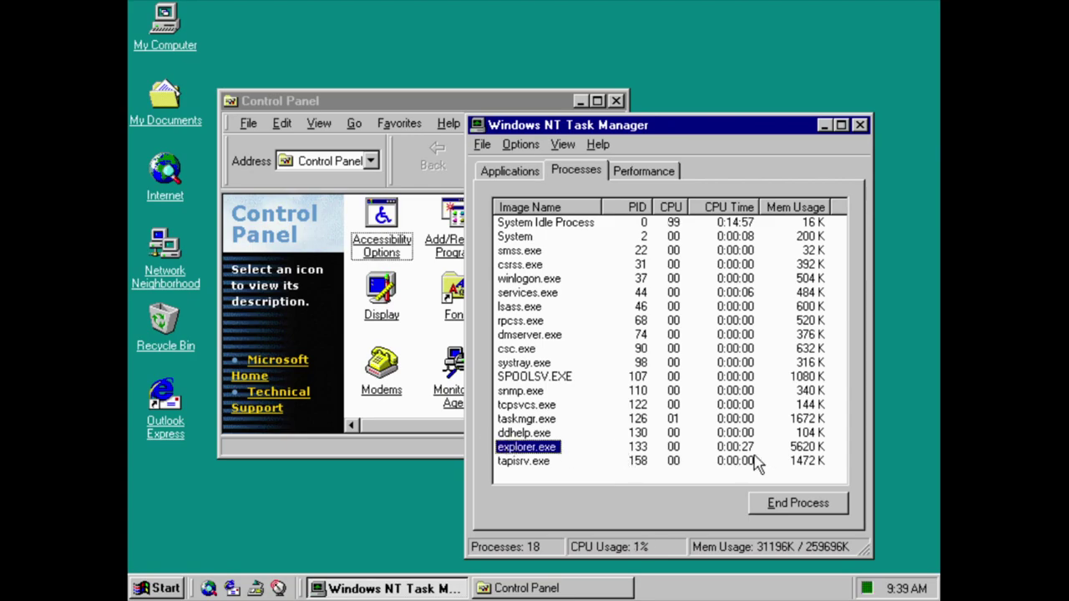
Launch Calculator from the accessories and close Task Manager.
{"action": "left_click", "coordinate": [154, 589]}
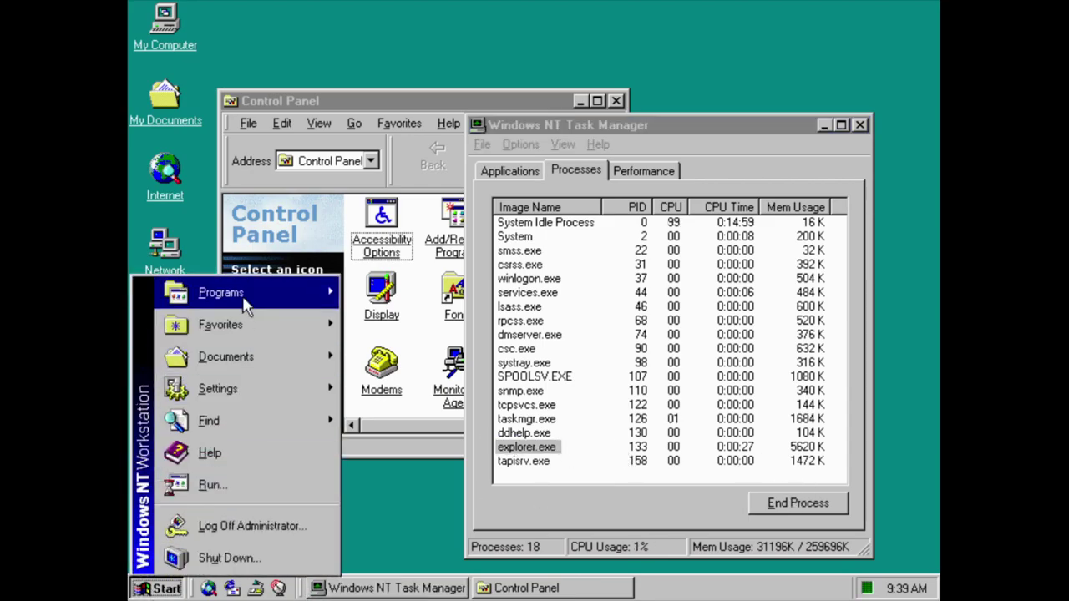
{"action": "mouse_move", "coordinate": [243, 296]}
{"action": "mouse_move", "coordinate": [470, 294]}
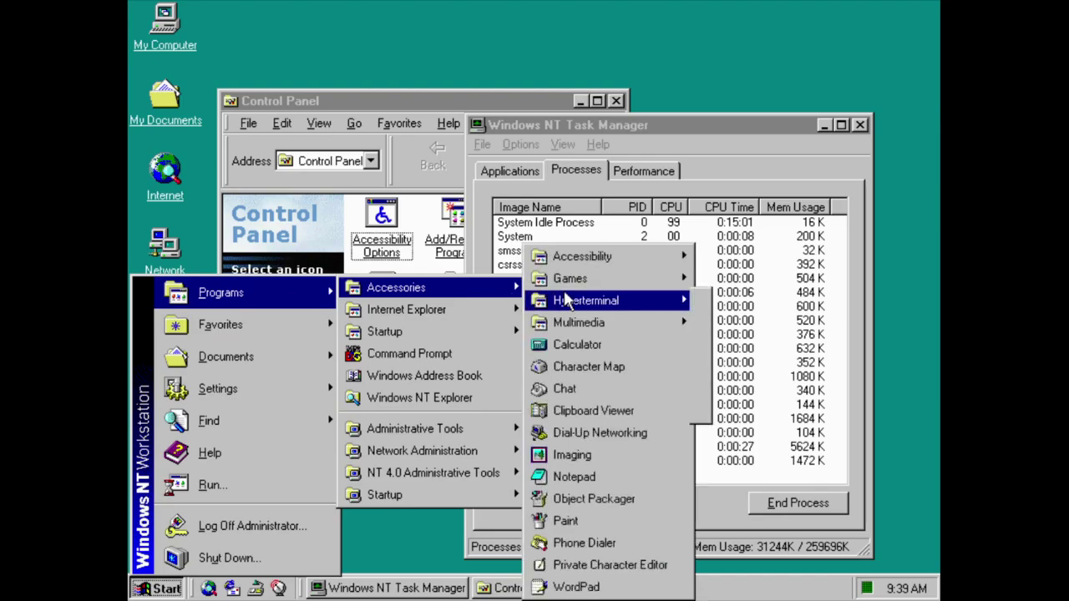
{"action": "left_click", "coordinate": [602, 342]}
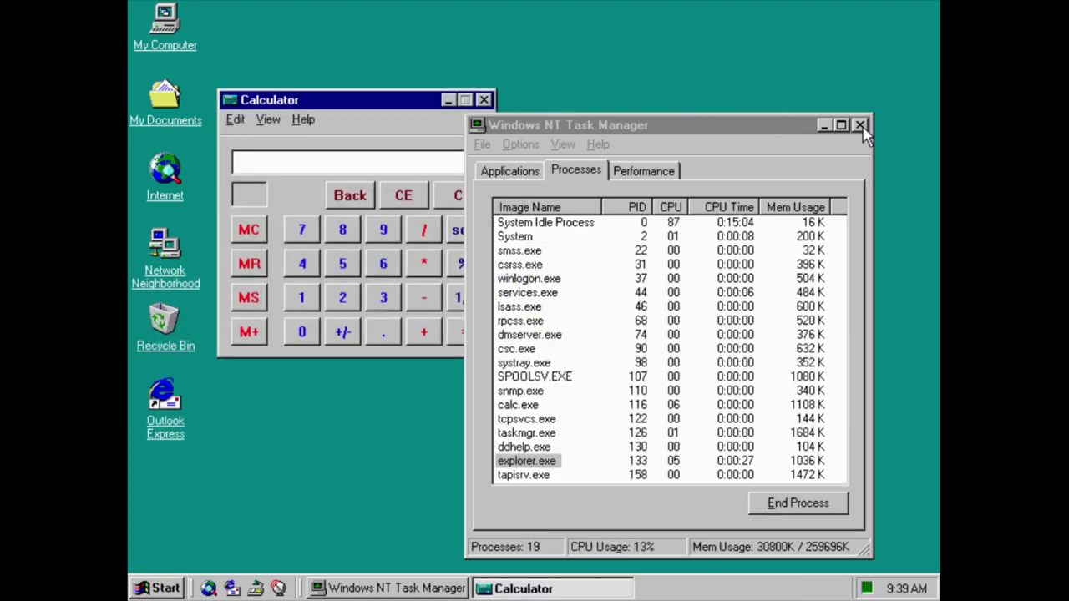
{"action": "left_click", "coordinate": [860, 125]}
View Calculator's About information and close the program.
{"action": "left_click", "coordinate": [304, 120]}
{"action": "left_click", "coordinate": [324, 165]}
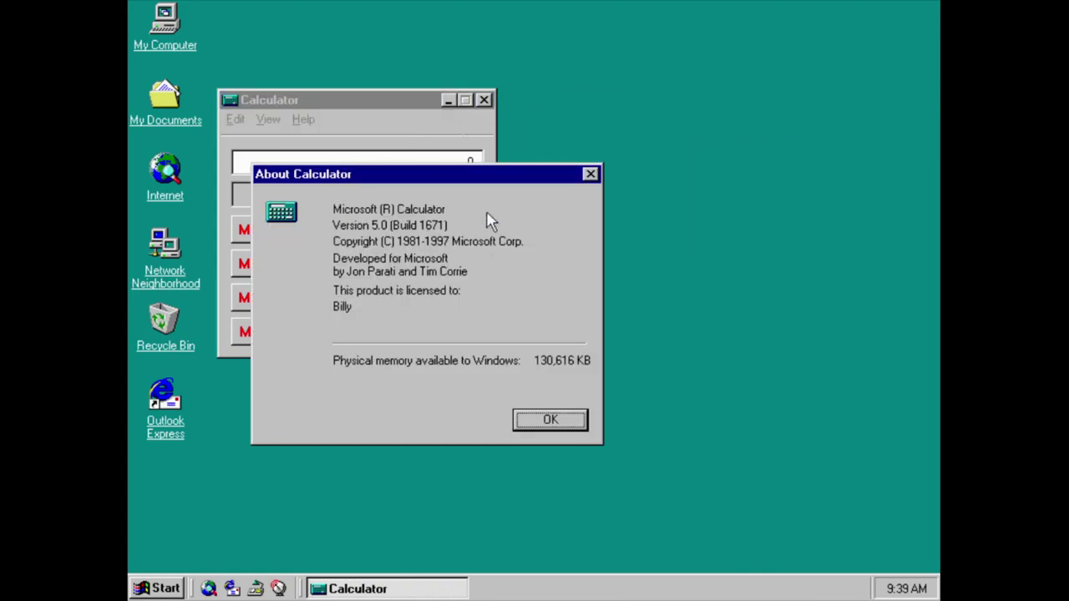
{"action": "left_click", "coordinate": [528, 422]}
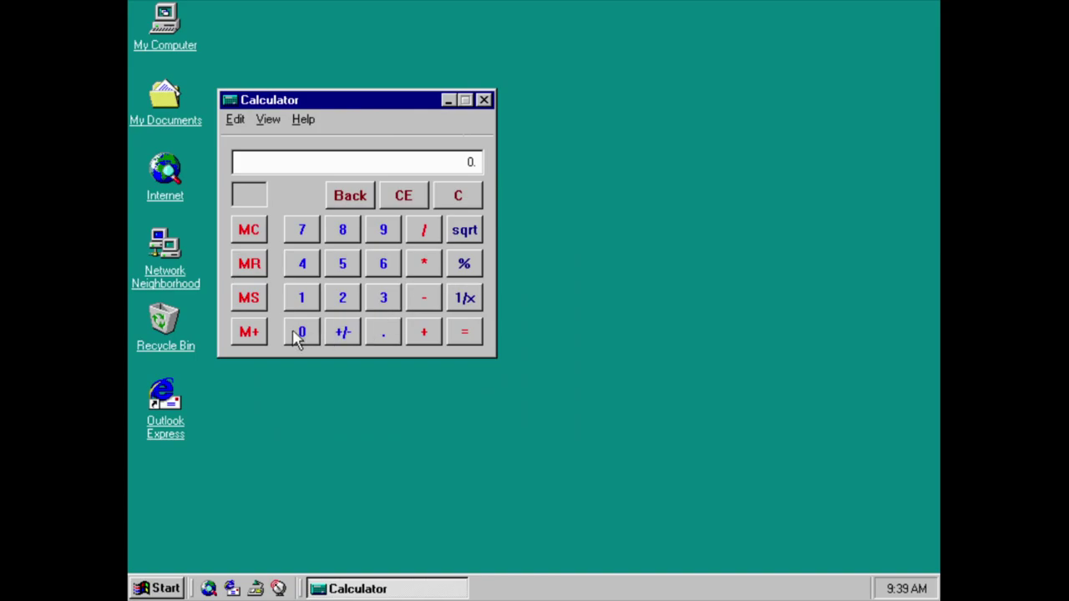
{"action": "left_click", "coordinate": [458, 338]}
{"action": "left_click", "coordinate": [484, 100]}
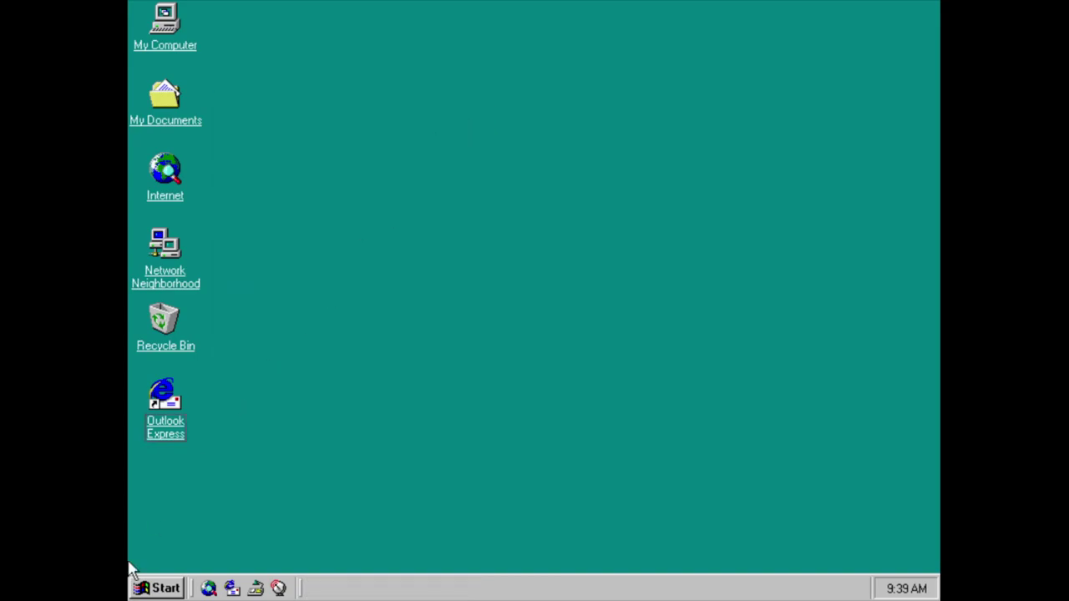
Launch Character Map from the accessories, look over its Symbol font characters, and close it.
{"action": "left_click", "coordinate": [163, 588]}
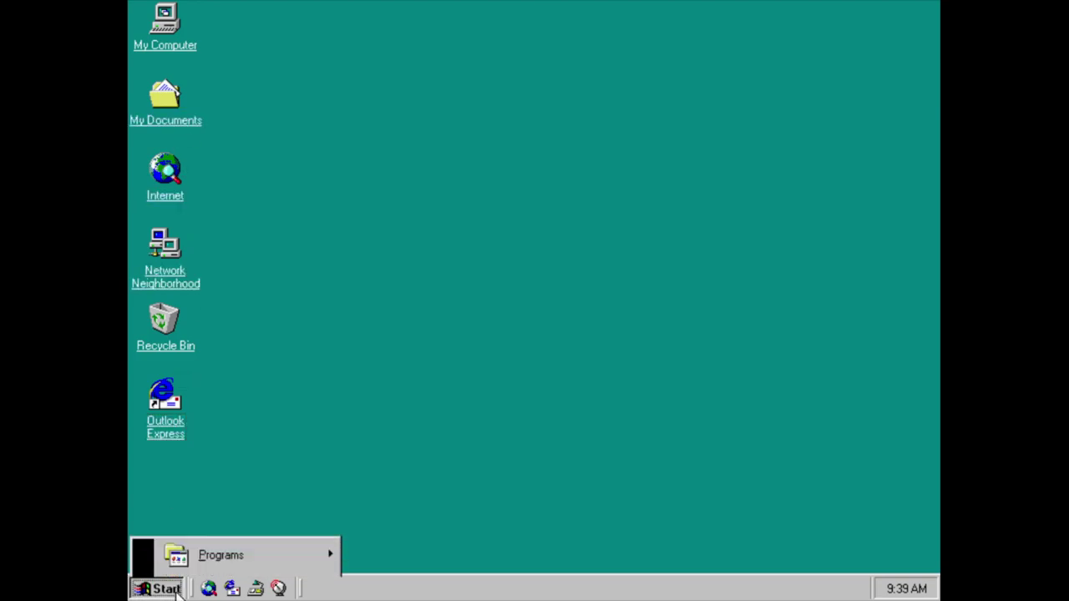
{"action": "mouse_move", "coordinate": [243, 292]}
{"action": "mouse_move", "coordinate": [412, 288]}
{"action": "left_click", "coordinate": [615, 365]}
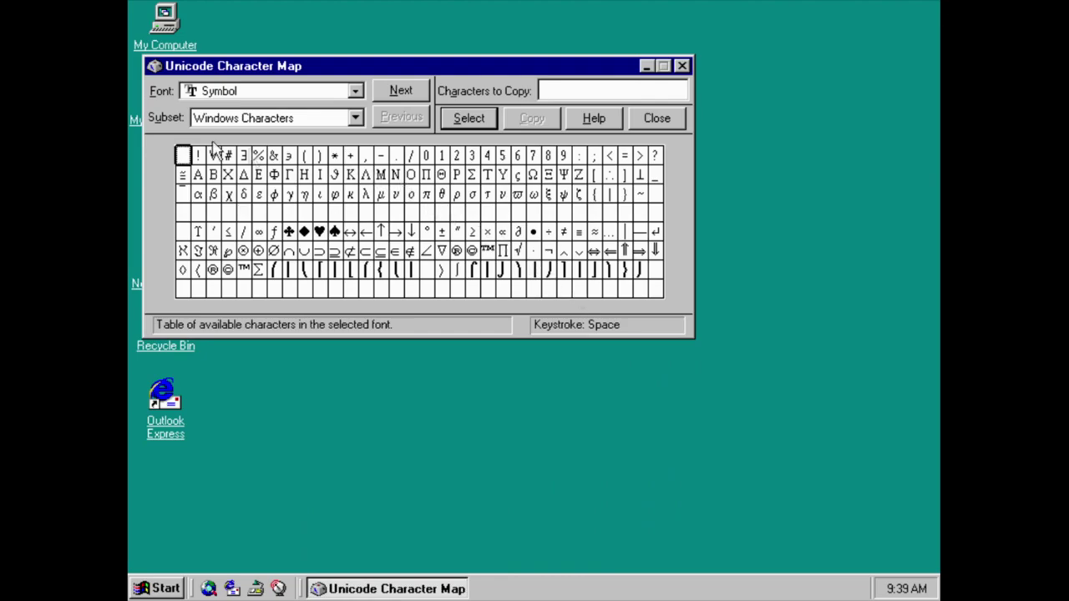
{"action": "left_click", "coordinate": [682, 66]}
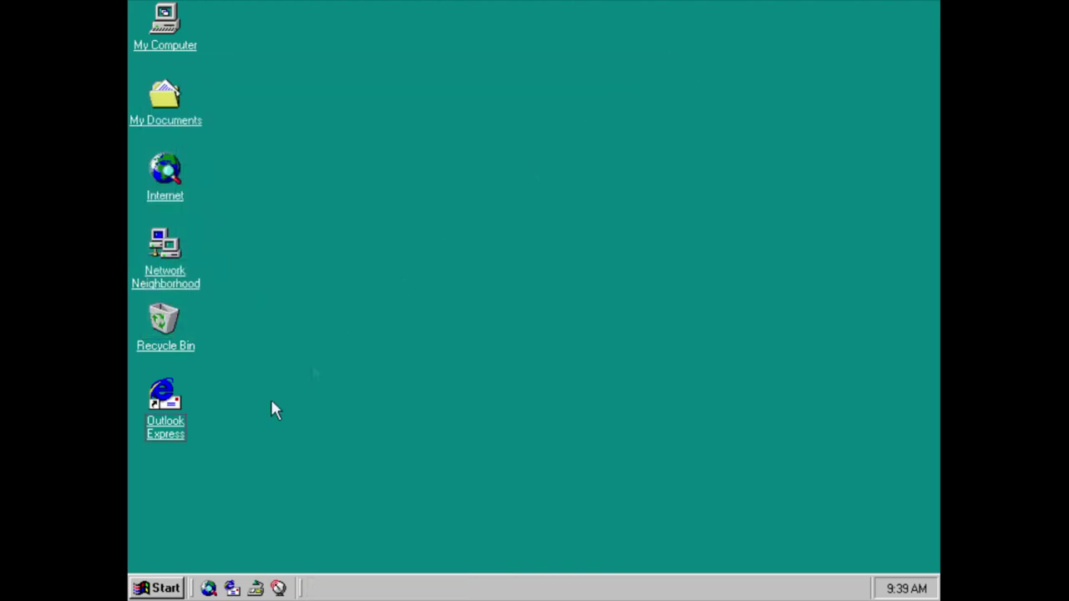
Launch Chat from the accessories.
{"action": "left_click", "coordinate": [157, 589]}
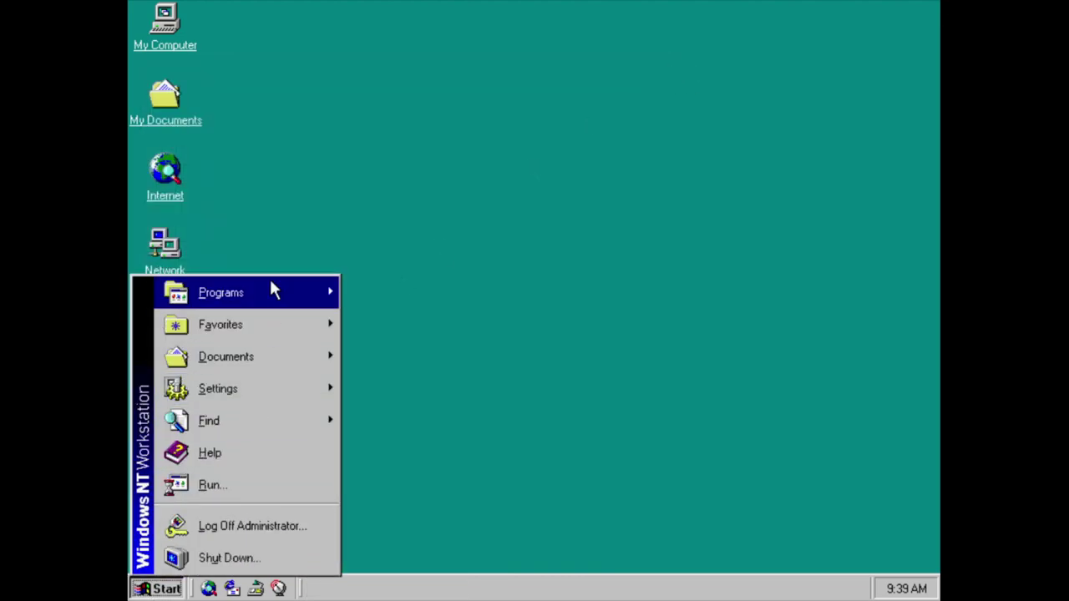
{"action": "mouse_move", "coordinate": [303, 293]}
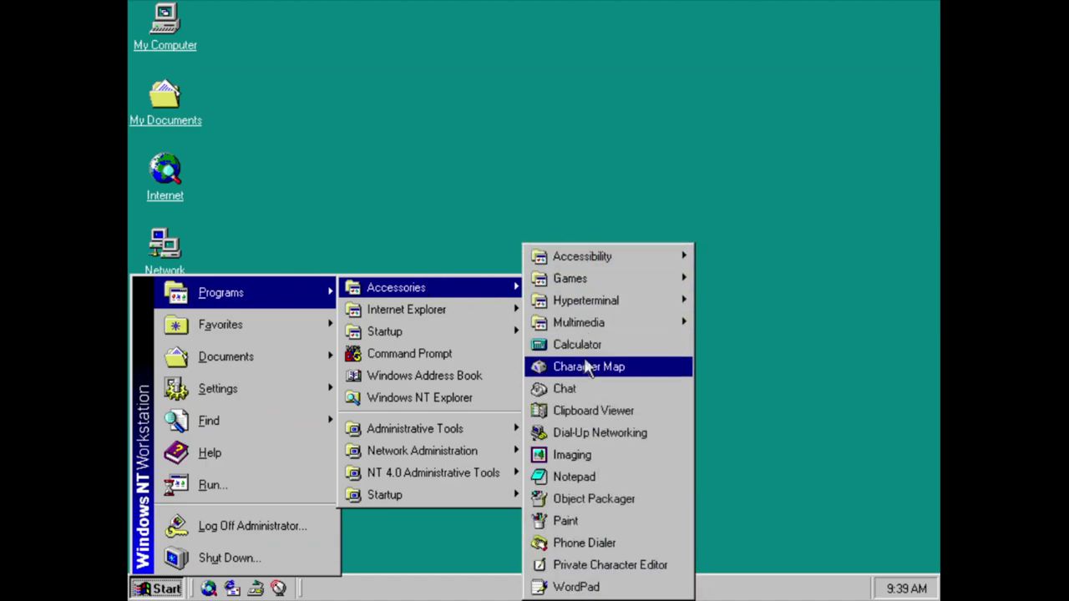
{"action": "left_click", "coordinate": [576, 386]}
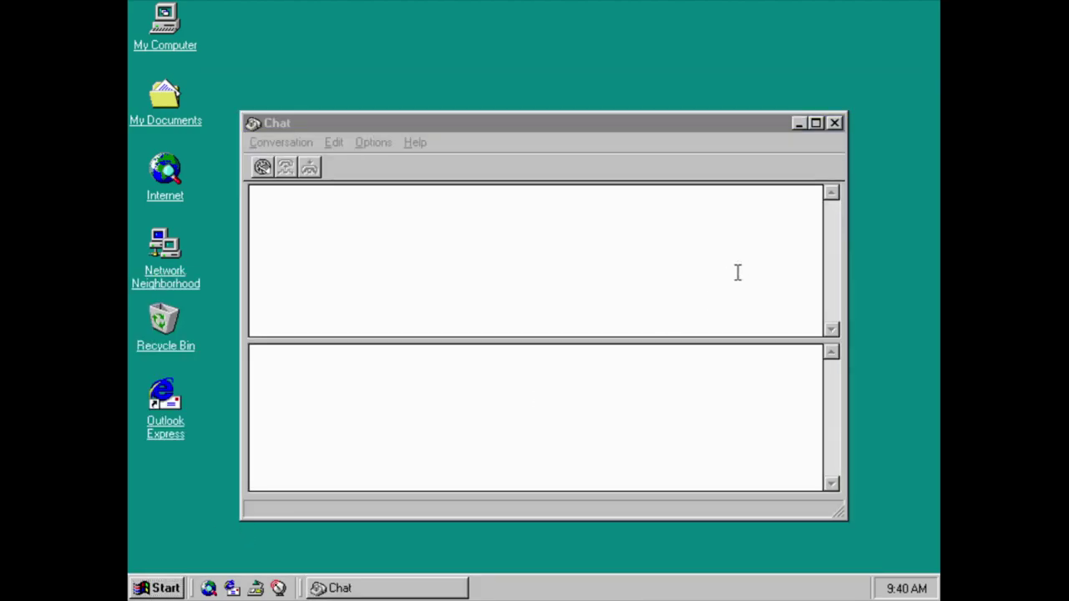
View Chat's About information and close the program.
{"action": "left_click", "coordinate": [417, 143]}
{"action": "left_click", "coordinate": [455, 222]}
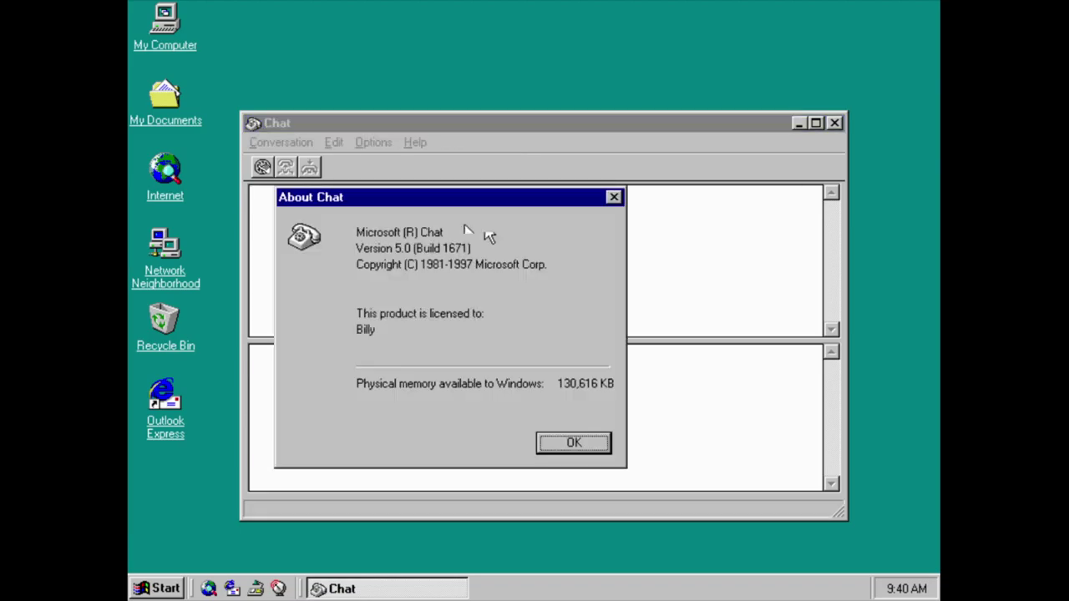
{"action": "left_click", "coordinate": [614, 197]}
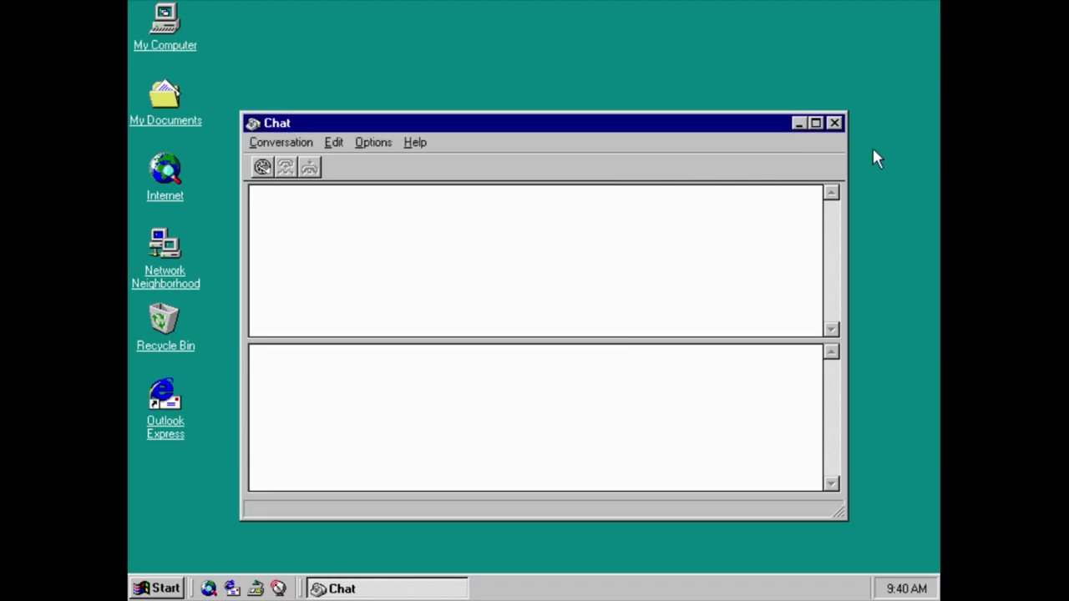
{"action": "left_click", "coordinate": [834, 122]}
Launch Clipboard Viewer from the accessories.
{"action": "left_click", "coordinate": [159, 589]}
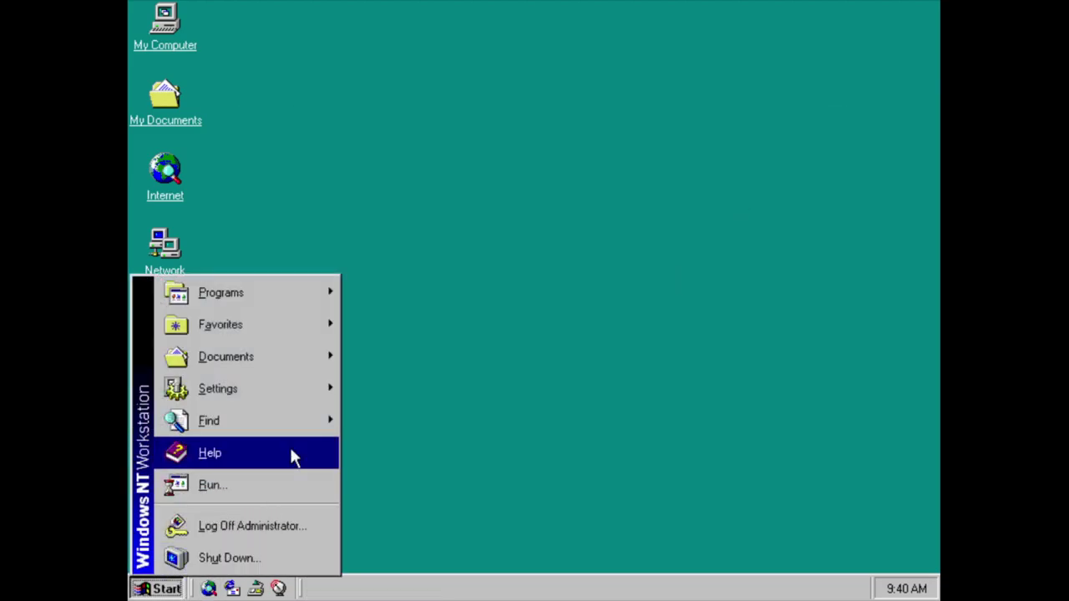
{"action": "mouse_move", "coordinate": [303, 297]}
{"action": "mouse_move", "coordinate": [393, 289]}
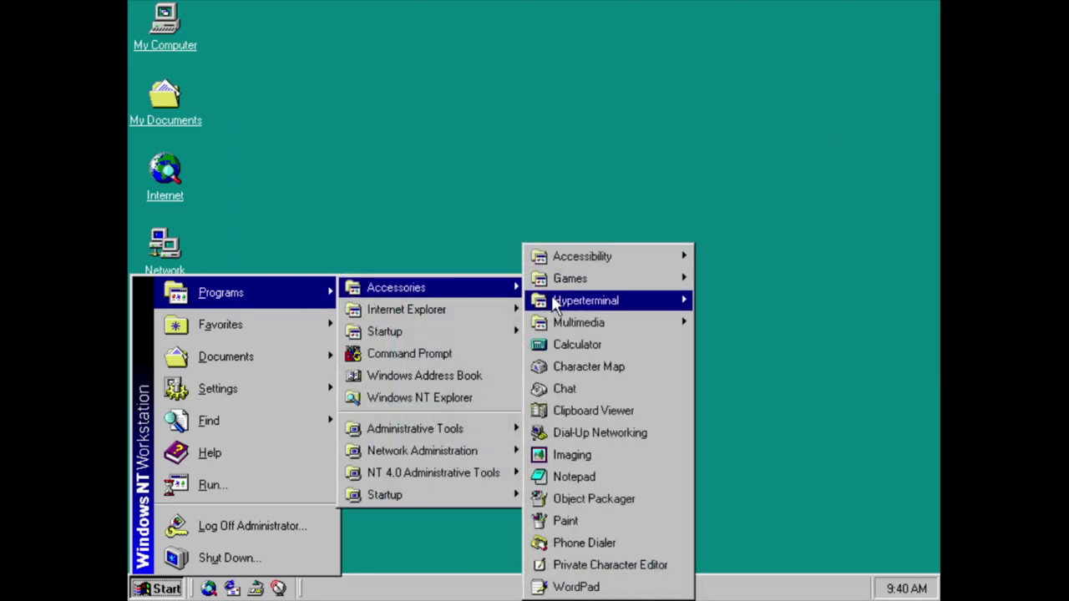
{"action": "left_click", "coordinate": [580, 410]}
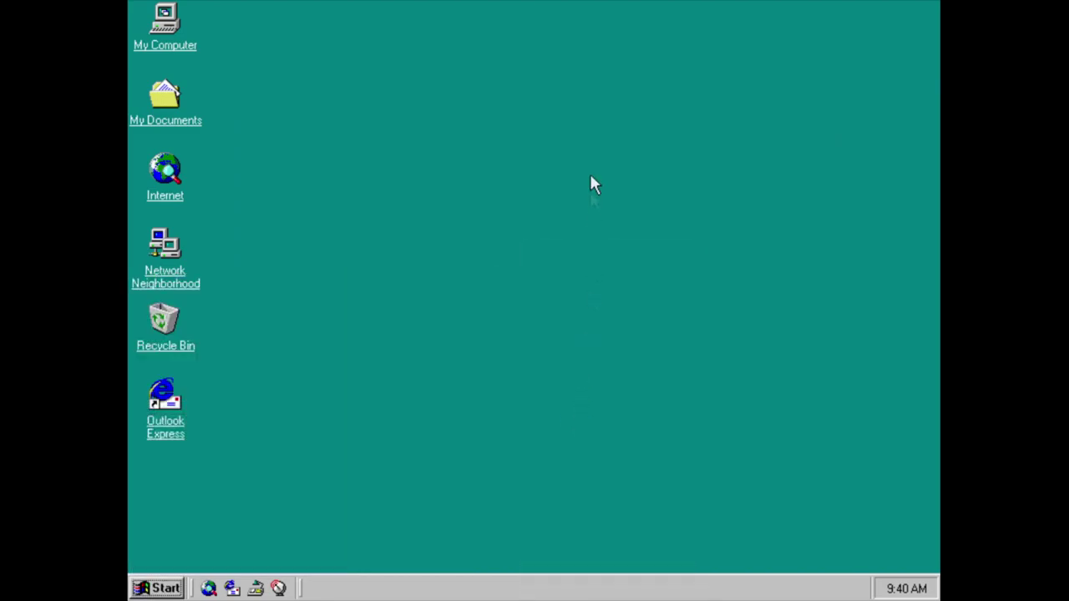
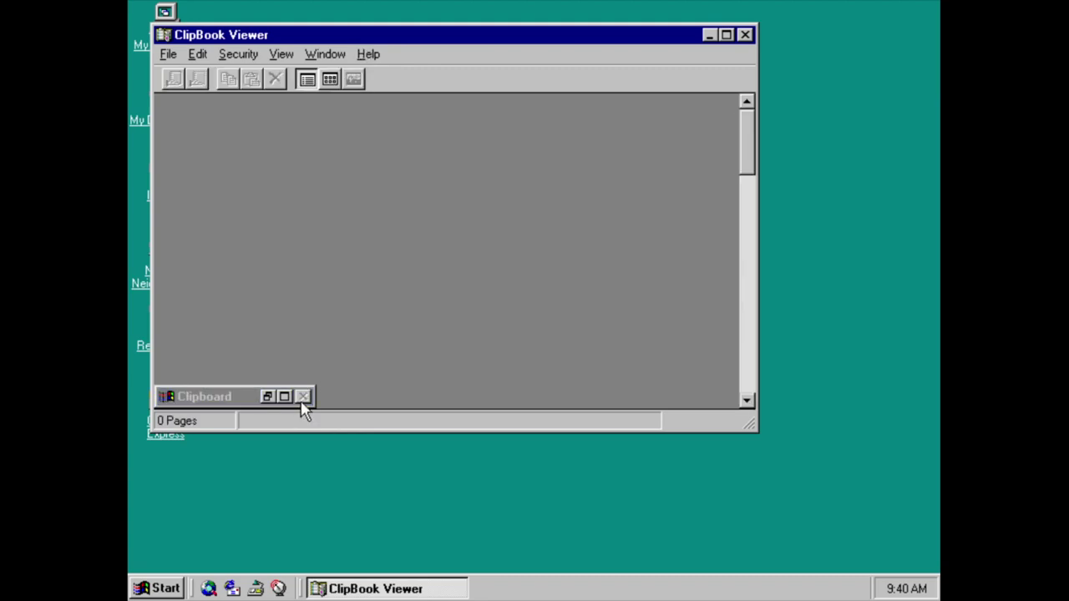
View ClipBook Viewer's About information and close the program.
{"action": "left_click", "coordinate": [368, 53]}
{"action": "left_click", "coordinate": [389, 133]}
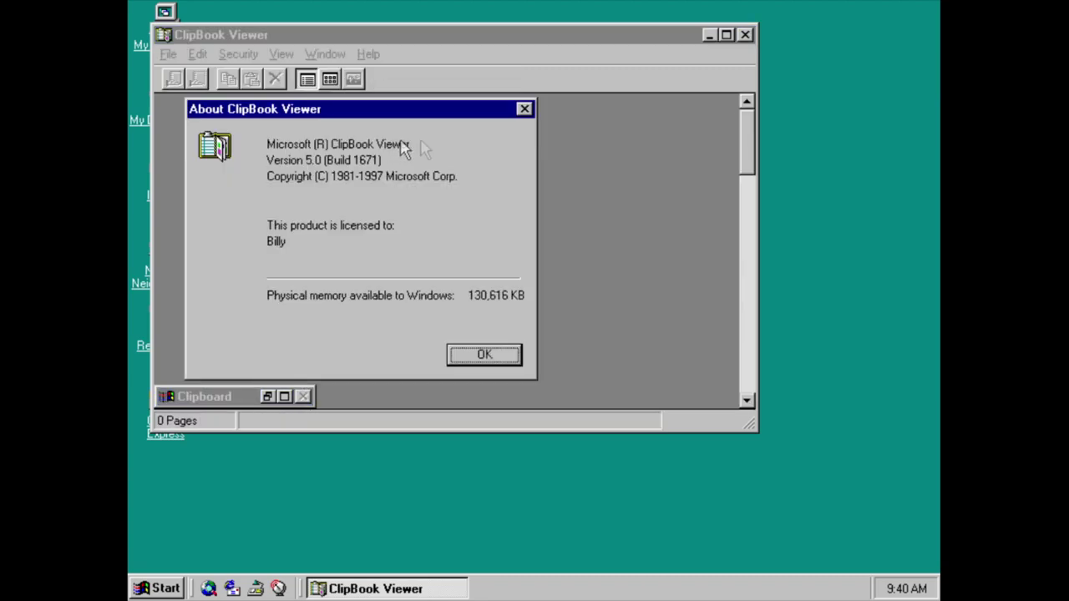
{"action": "left_click", "coordinate": [525, 109]}
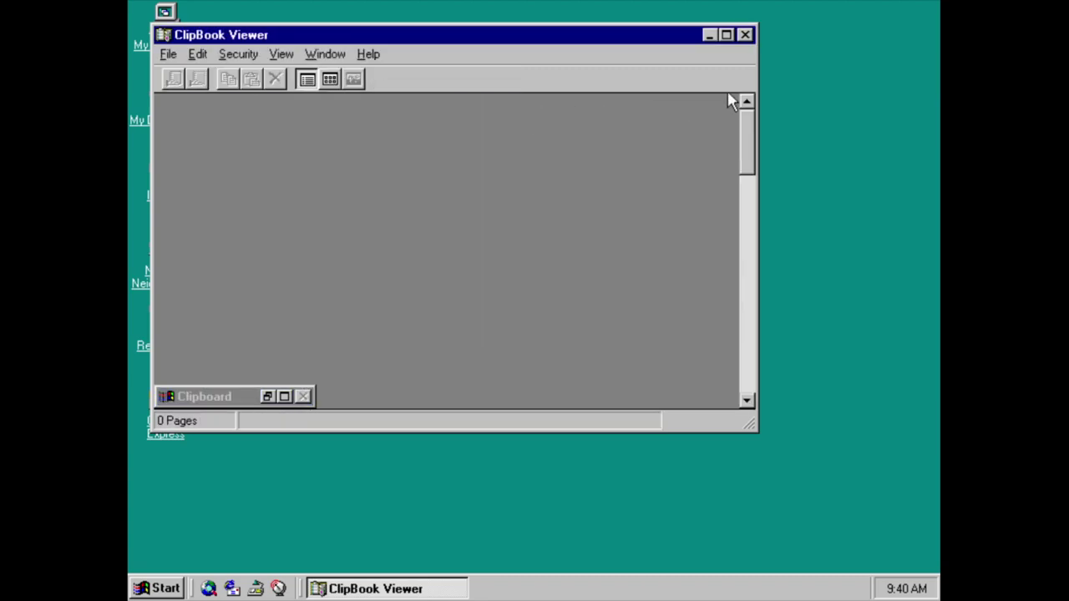
{"action": "left_click", "coordinate": [745, 34]}
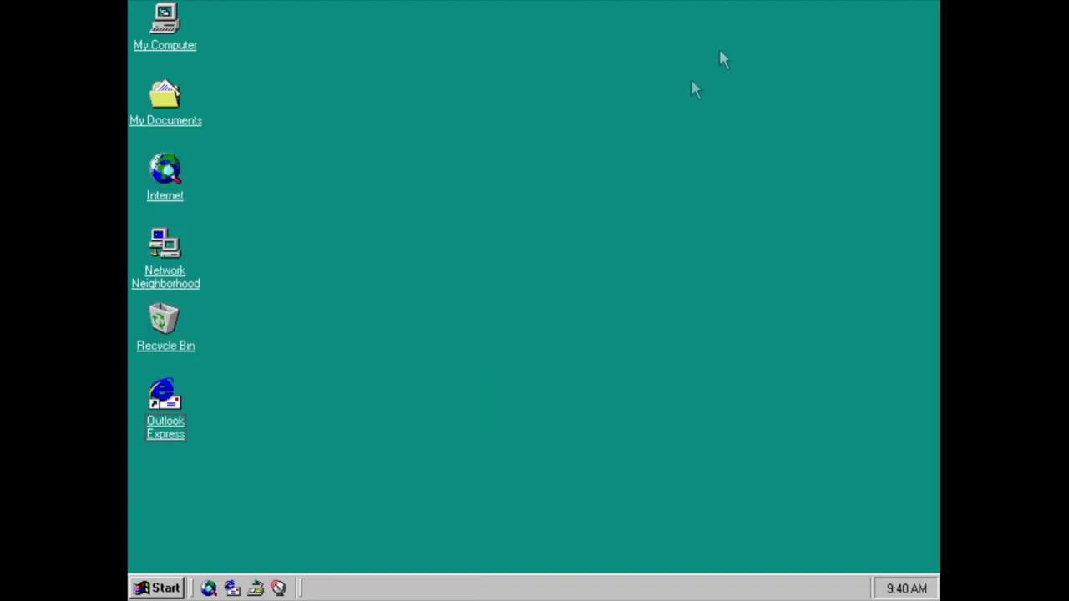
Launch Dial-Up Networking from the accessories and start its installation.
{"action": "left_click", "coordinate": [180, 589]}
{"action": "mouse_move", "coordinate": [256, 288]}
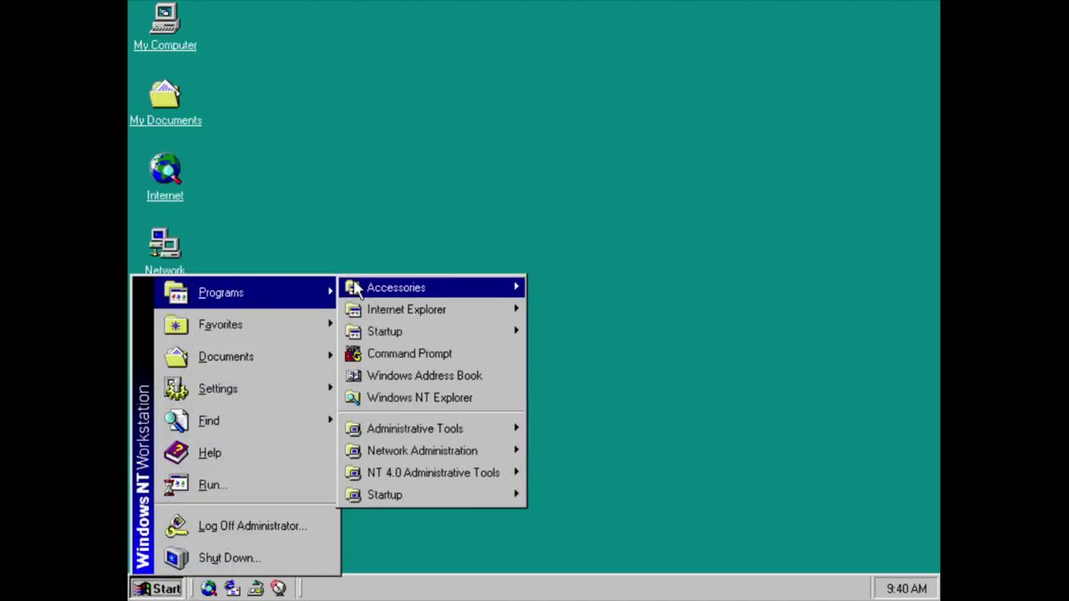
{"action": "mouse_move", "coordinate": [356, 288]}
{"action": "left_click", "coordinate": [656, 427]}
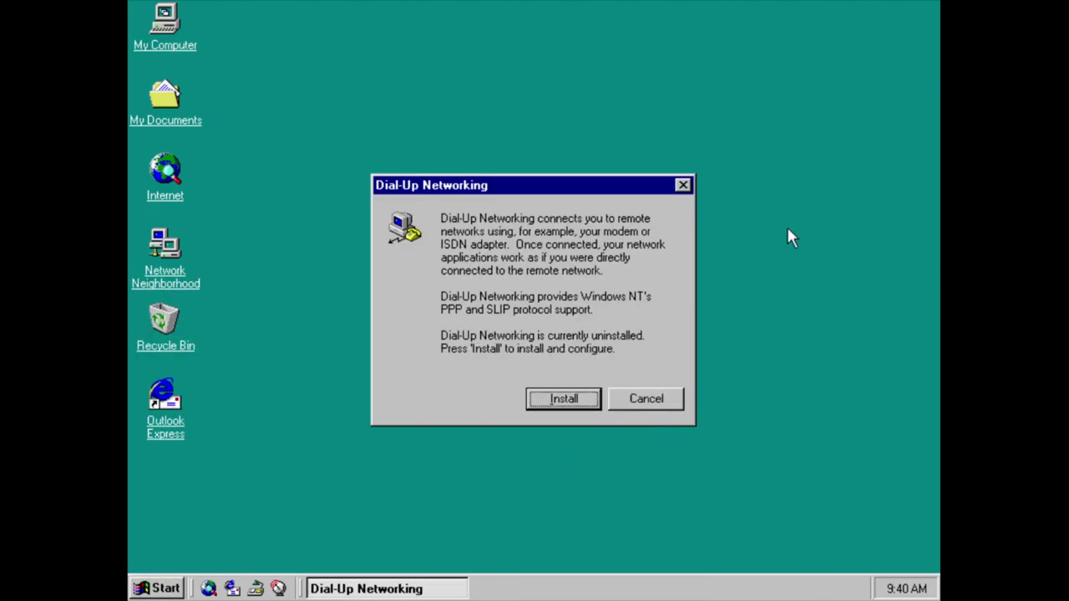
{"action": "left_click", "coordinate": [564, 400]}
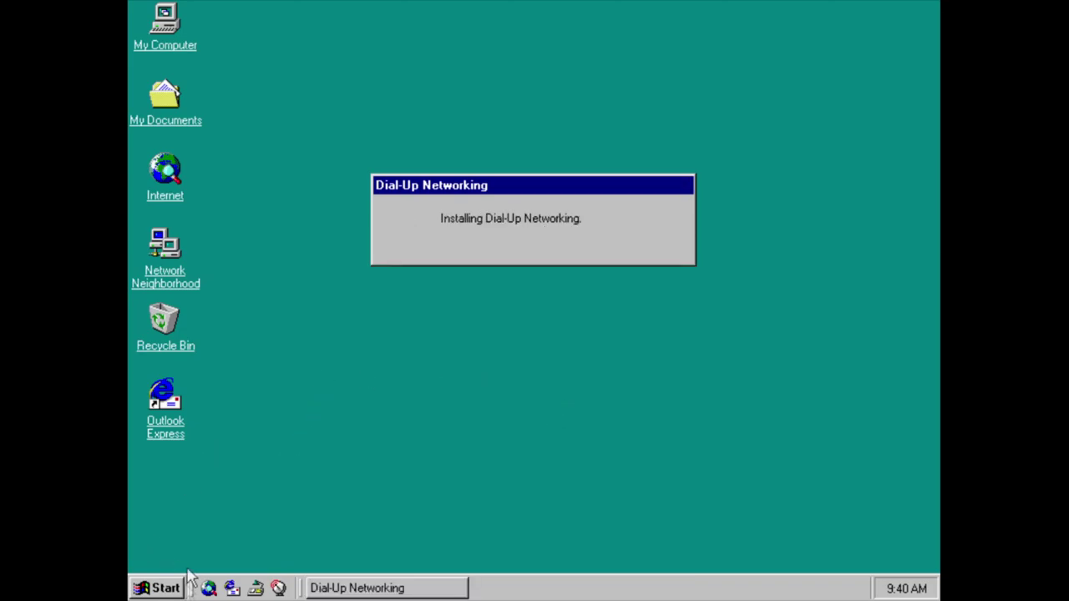
Launch Imaging from the accessories.
{"action": "left_click", "coordinate": [157, 588]}
{"action": "mouse_move", "coordinate": [255, 302]}
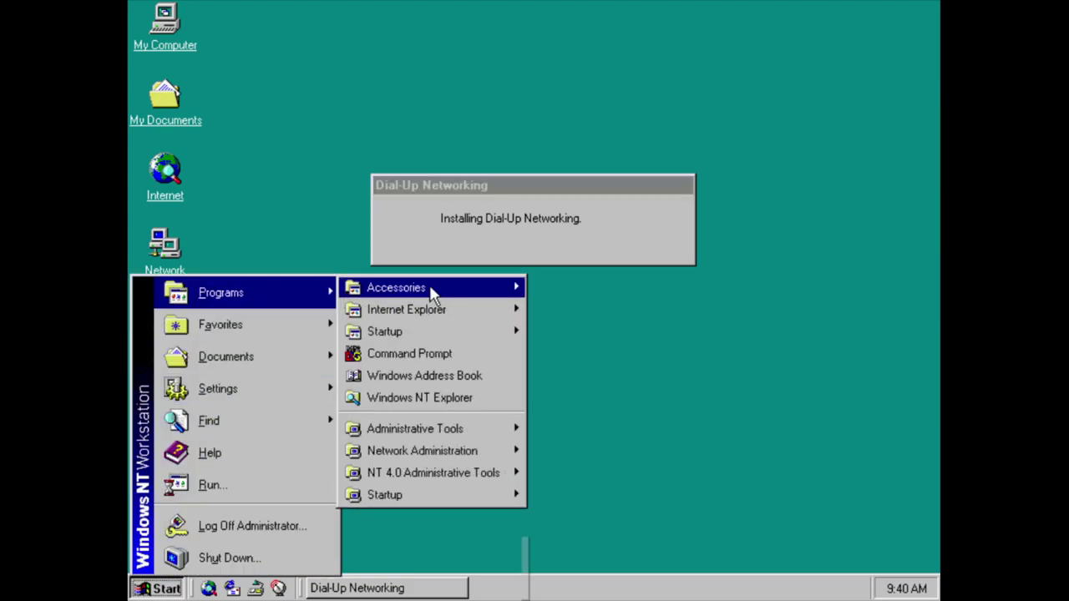
{"action": "mouse_move", "coordinate": [417, 287]}
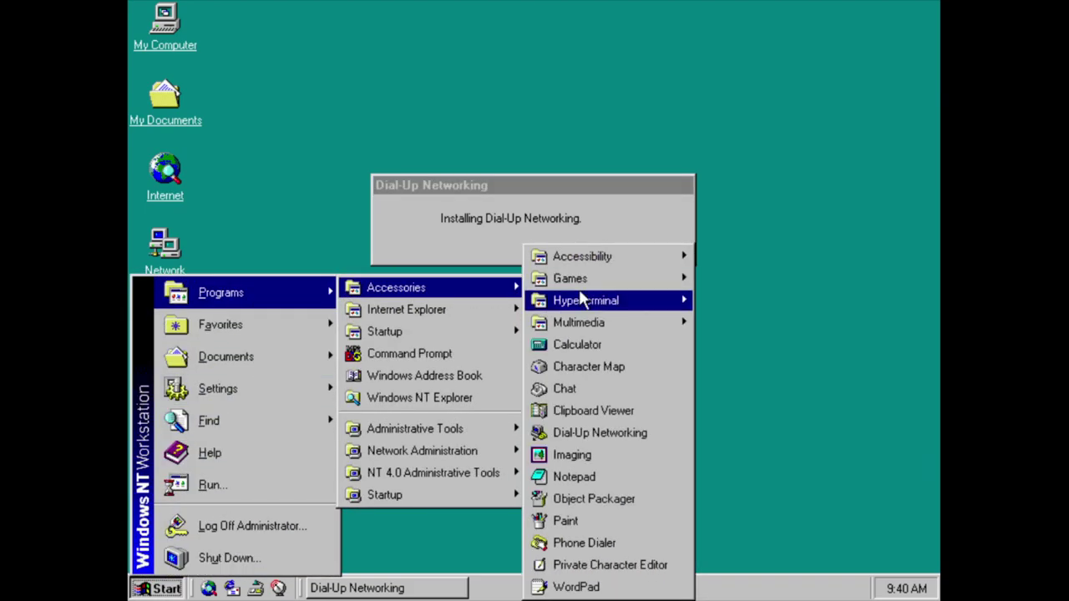
{"action": "left_click", "coordinate": [584, 454]}
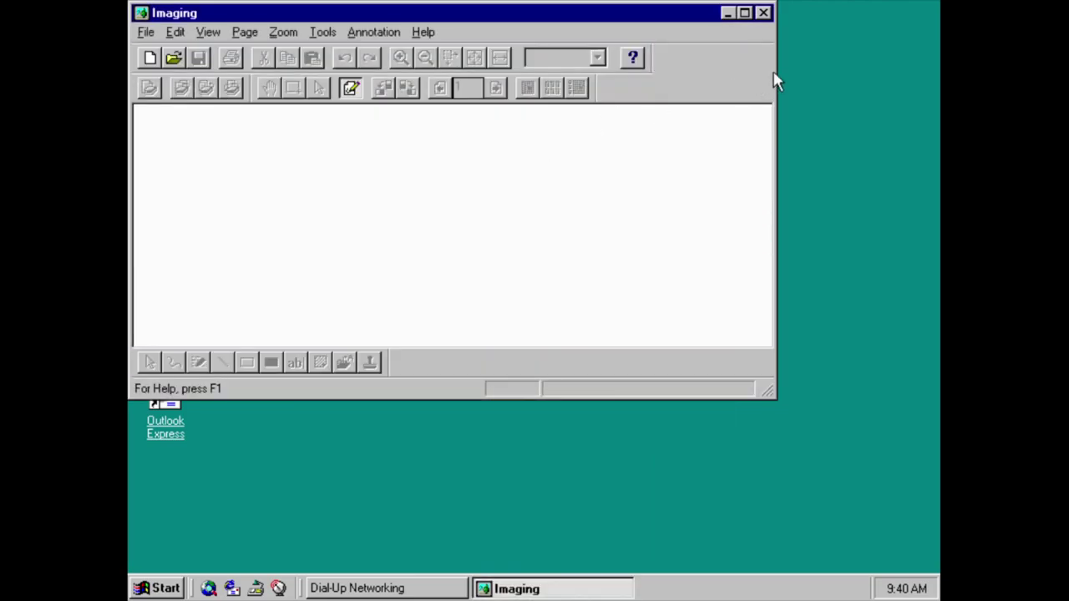
View Imaging's About information and close the program.
{"action": "left_click", "coordinate": [423, 32]}
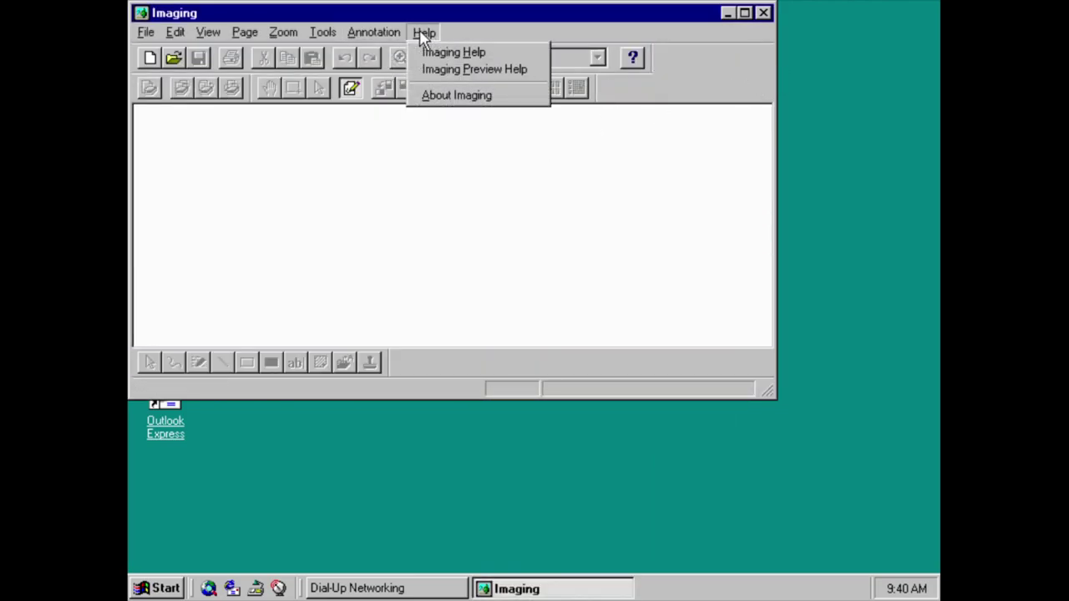
{"action": "left_click", "coordinate": [431, 95]}
{"action": "left_click", "coordinate": [594, 82]}
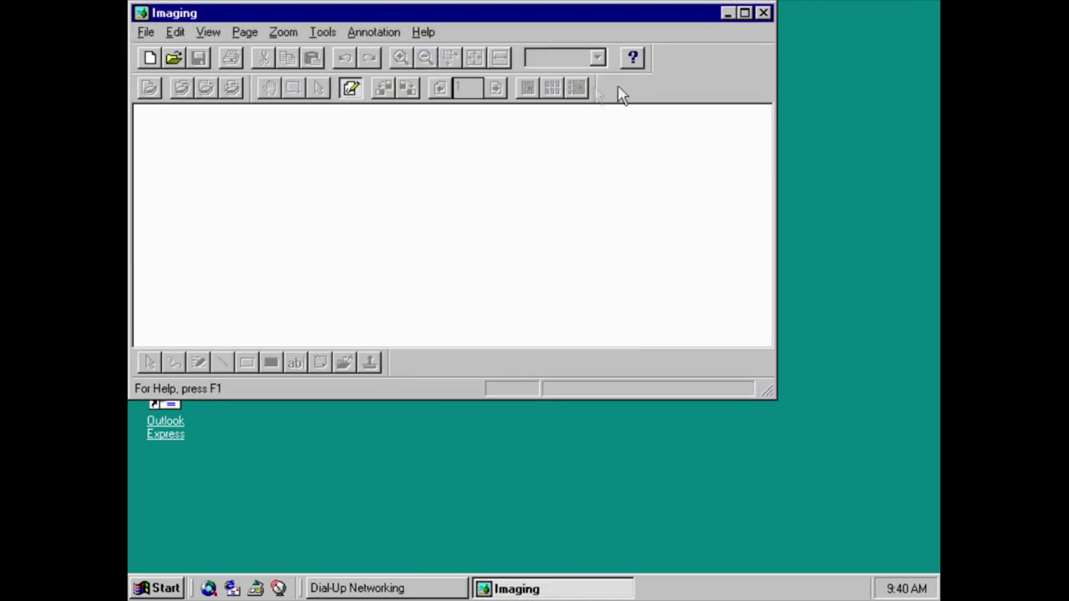
{"action": "left_click", "coordinate": [763, 12]}
Launch Notepad from the accessories and enter the text "fdffgdfgdff" in the blank document.
{"action": "left_click", "coordinate": [154, 588]}
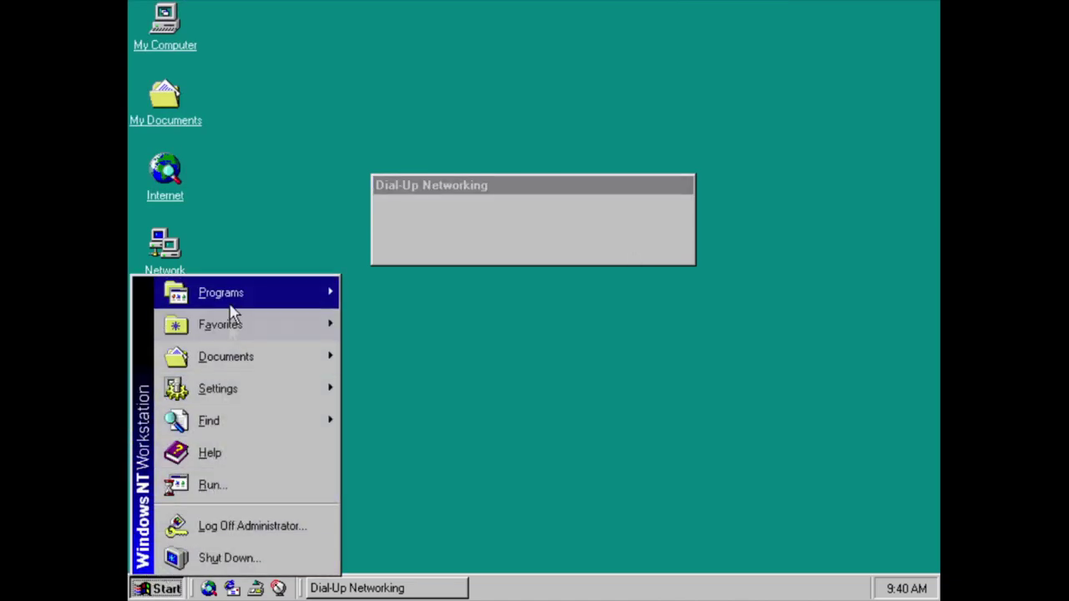
{"action": "mouse_move", "coordinate": [231, 291]}
{"action": "mouse_move", "coordinate": [388, 289]}
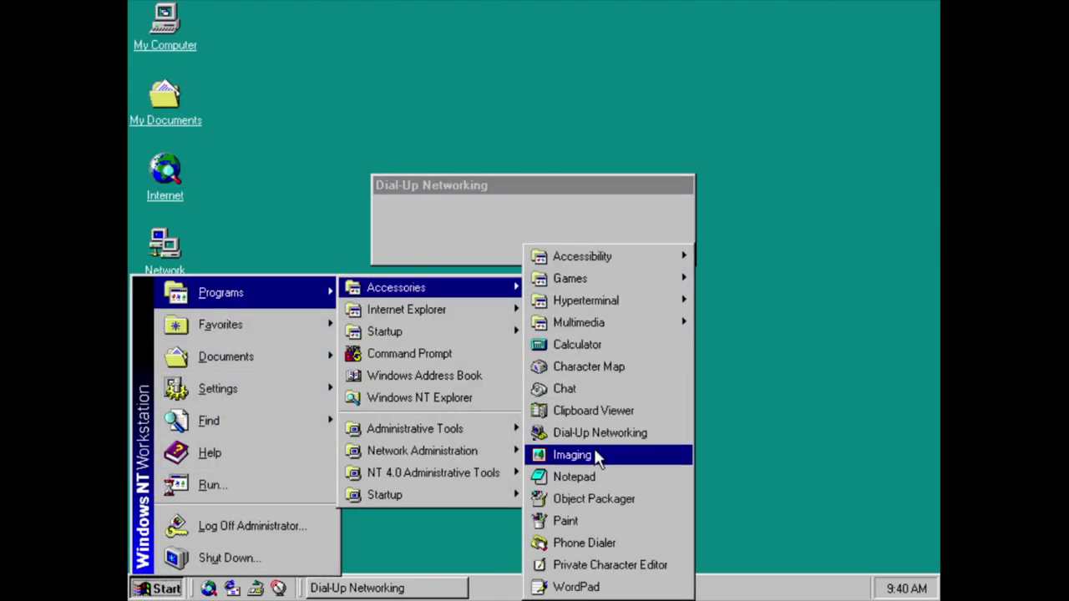
{"action": "left_click", "coordinate": [585, 477]}
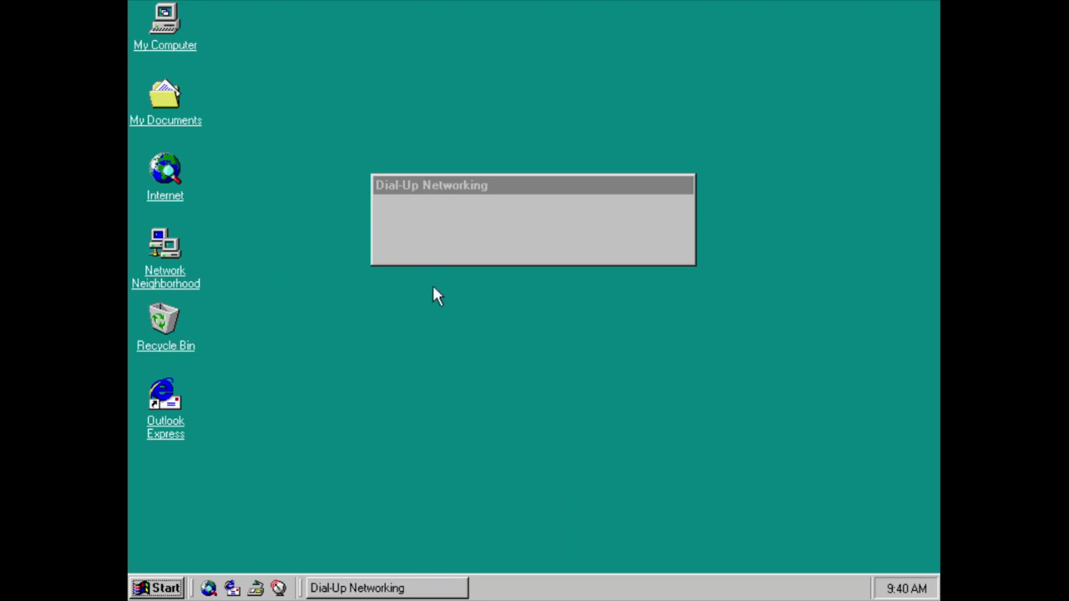
{"action": "type", "text": "fdffgdfgdff"}
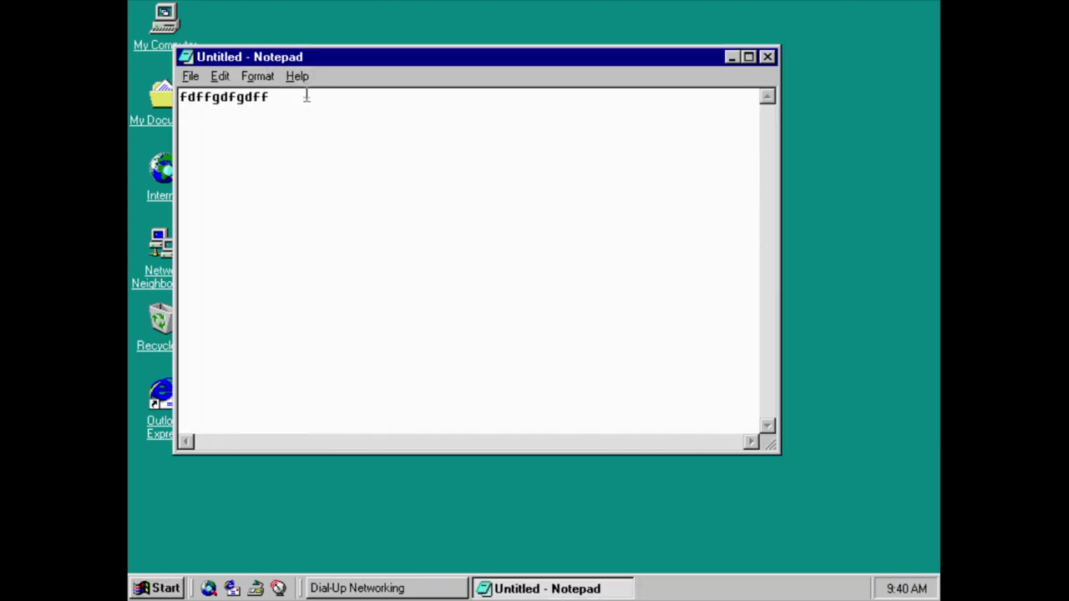
View Notepad's About information and close the program without saving the text.
{"action": "left_click", "coordinate": [298, 76]}
{"action": "left_click", "coordinate": [351, 125]}
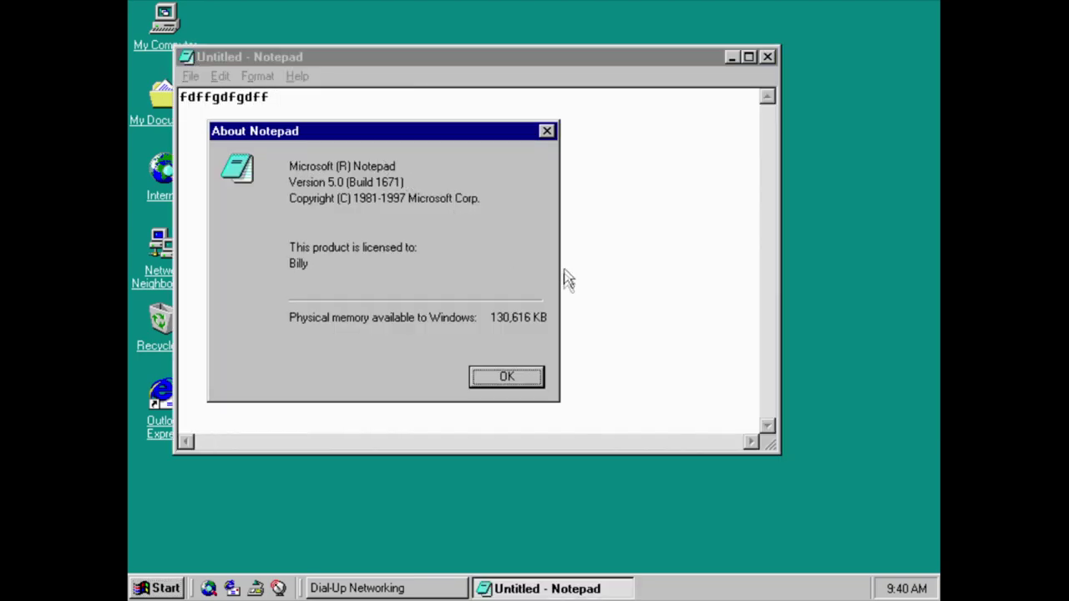
{"action": "left_click", "coordinate": [493, 378]}
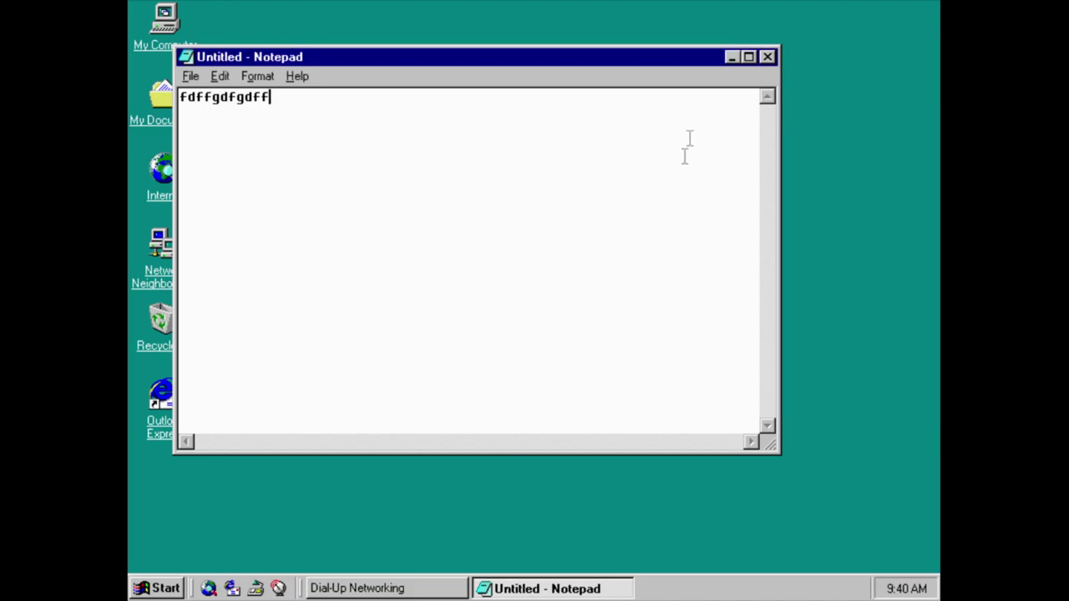
{"action": "left_click", "coordinate": [768, 57]}
{"action": "left_click", "coordinate": [534, 351]}
Launch Object Packager from the accessories.
{"action": "left_click", "coordinate": [171, 589]}
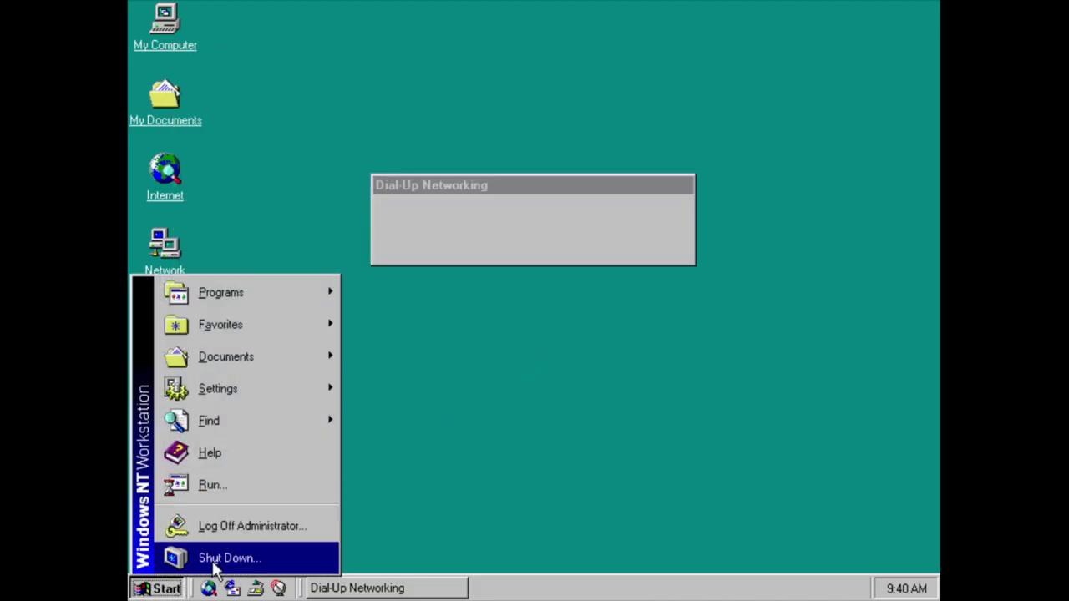
{"action": "mouse_move", "coordinate": [286, 297]}
{"action": "mouse_move", "coordinate": [418, 289]}
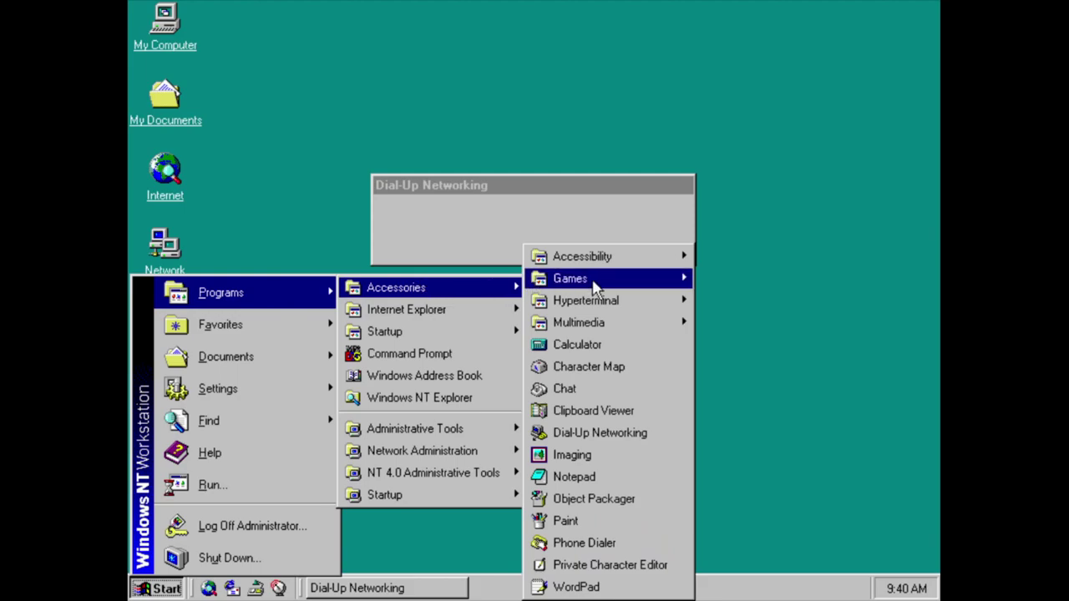
{"action": "left_click", "coordinate": [591, 499]}
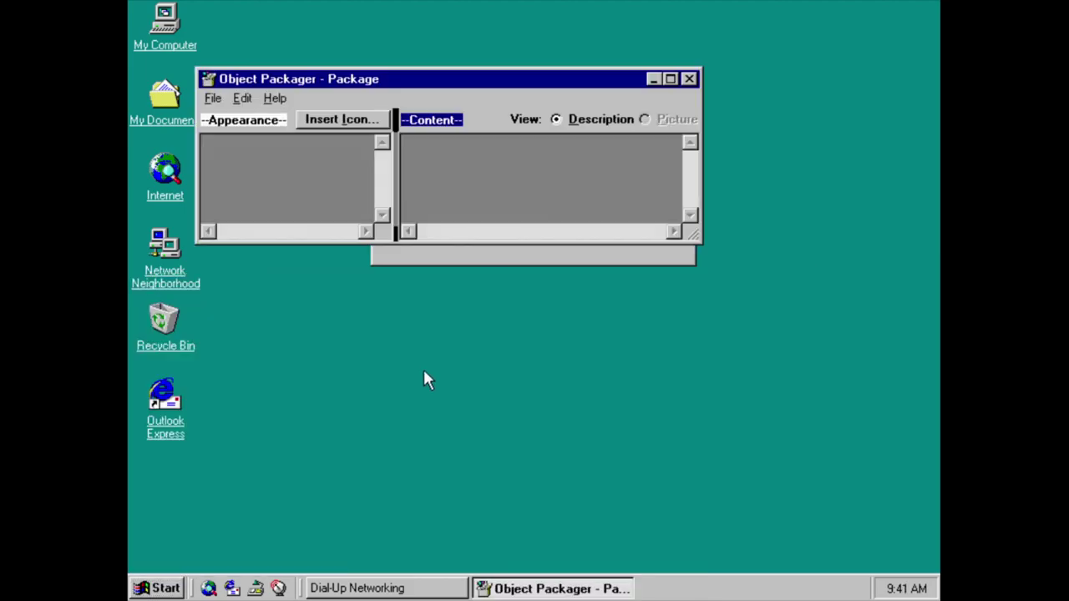
View Object Packager's About information and close the program.
{"action": "left_click", "coordinate": [274, 98]}
{"action": "left_click", "coordinate": [358, 144]}
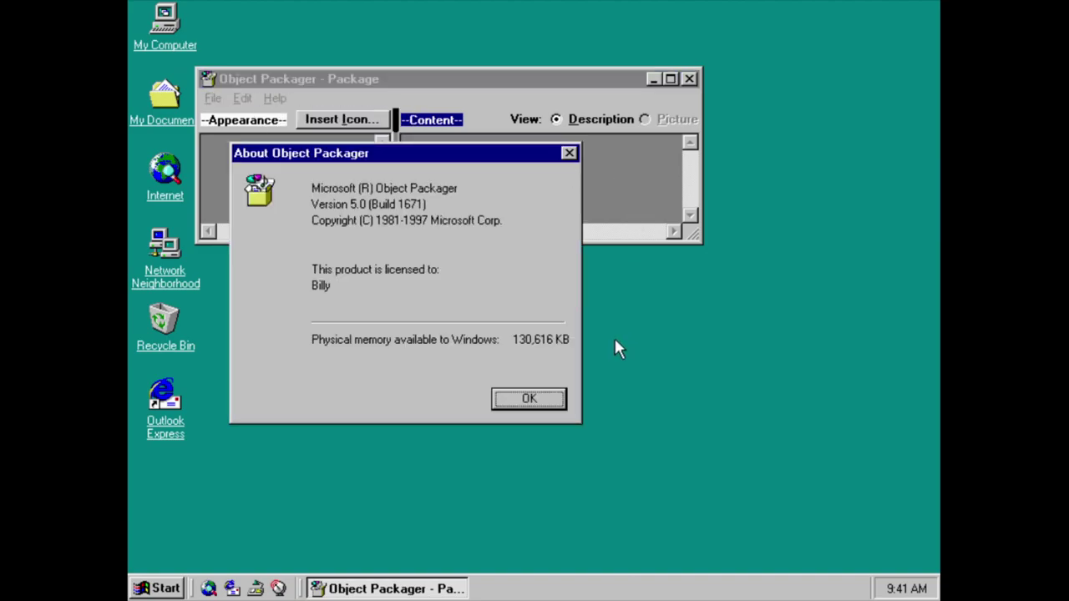
{"action": "key", "text": "Return"}
{"action": "left_click", "coordinate": [688, 80]}
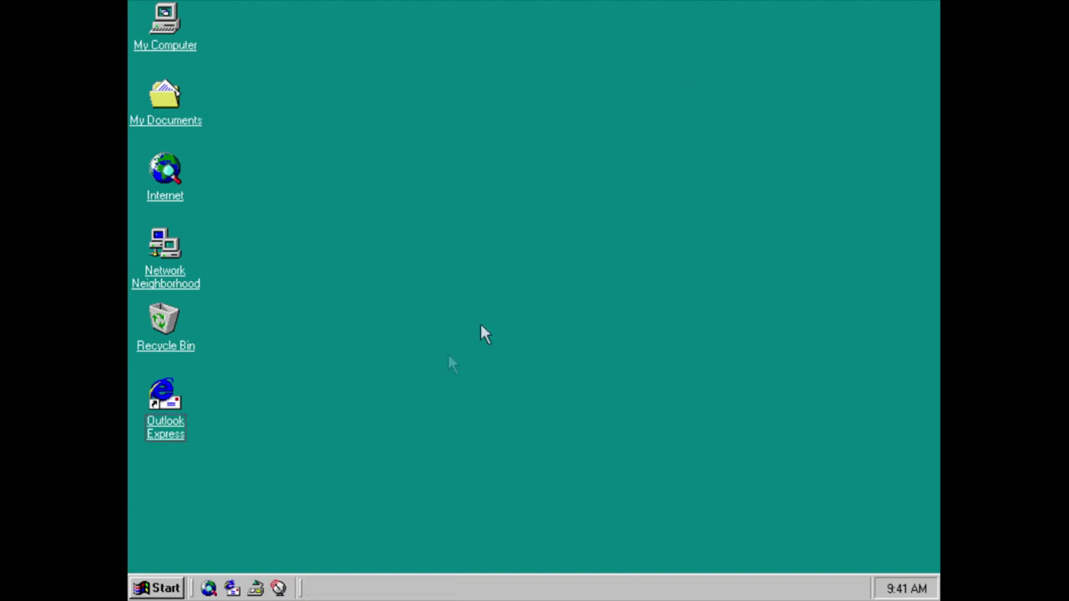
Launch Paint from the accessories and scribble freehand black pencil lines across the canvas.
{"action": "left_click", "coordinate": [166, 589]}
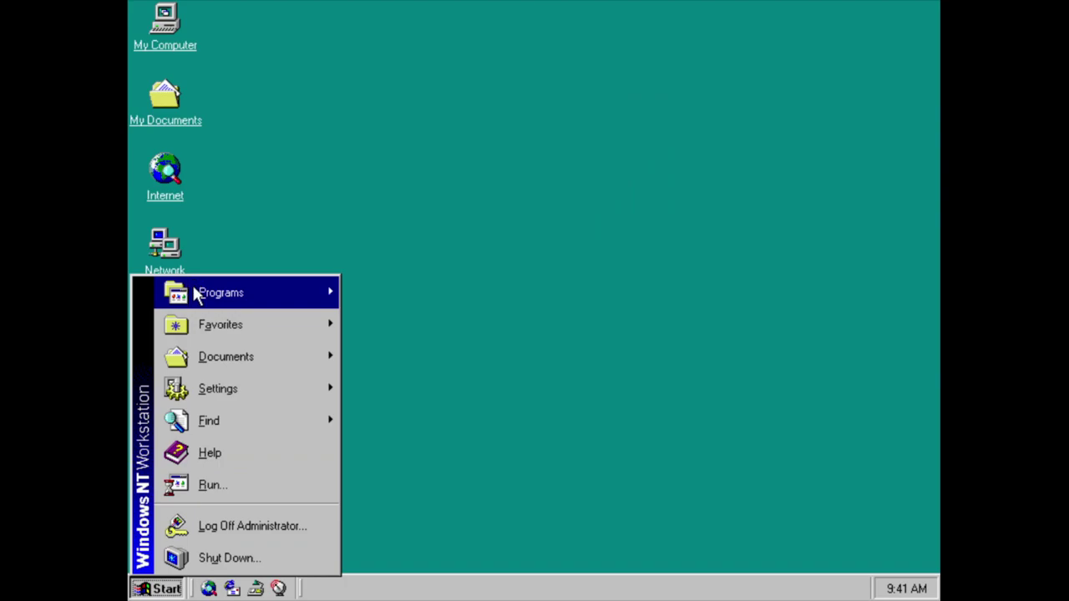
{"action": "mouse_move", "coordinate": [200, 293]}
{"action": "mouse_move", "coordinate": [441, 292]}
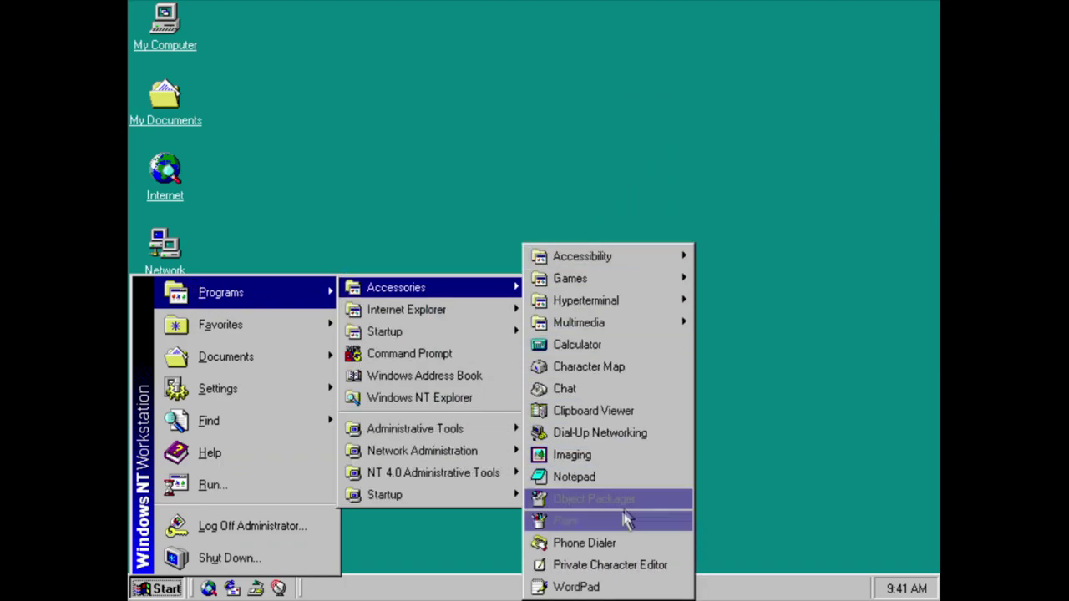
{"action": "left_click", "coordinate": [620, 473]}
{"action": "mouse_move", "coordinate": [282, 134]}
{"action": "left_mouse_down"}
{"action": "mouse_move", "coordinate": [410, 232]}
{"action": "mouse_move", "coordinate": [129, 139]}
{"action": "mouse_move", "coordinate": [269, 78]}
{"action": "left_mouse_up"}
View Paint's About information and close the program without saving the drawing.
{"action": "left_click", "coordinate": [329, 35]}
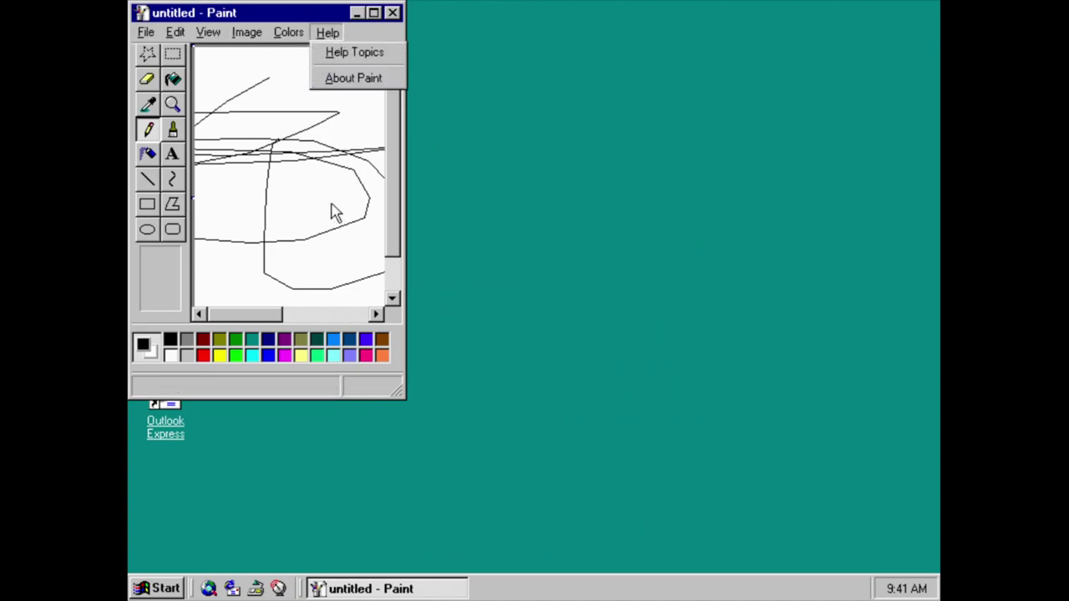
{"action": "left_click", "coordinate": [341, 76]}
{"action": "key", "text": "Return"}
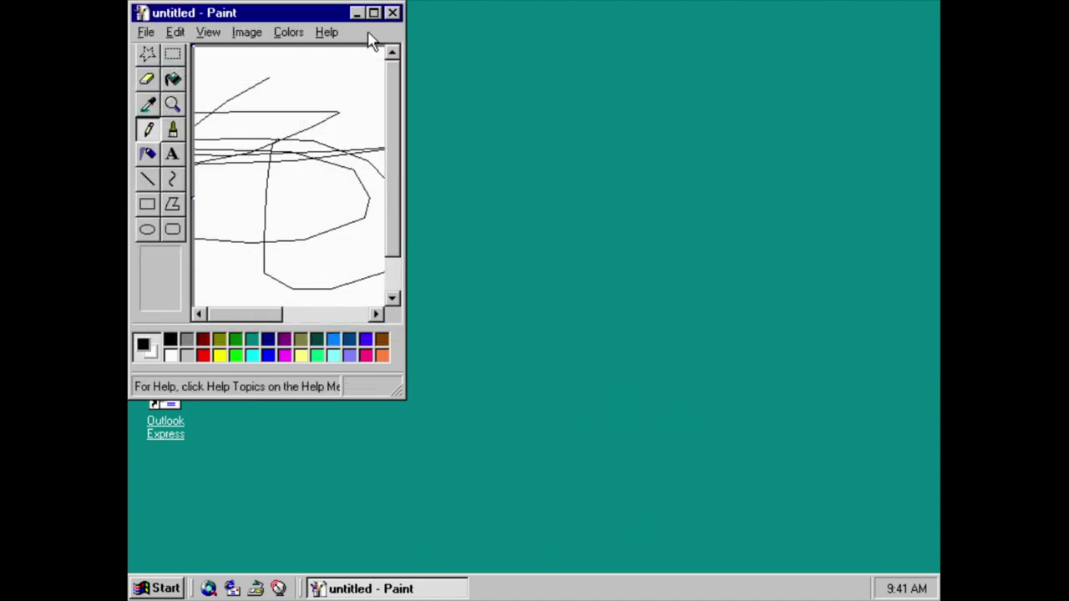
{"action": "left_click", "coordinate": [392, 12]}
{"action": "left_click", "coordinate": [231, 242]}
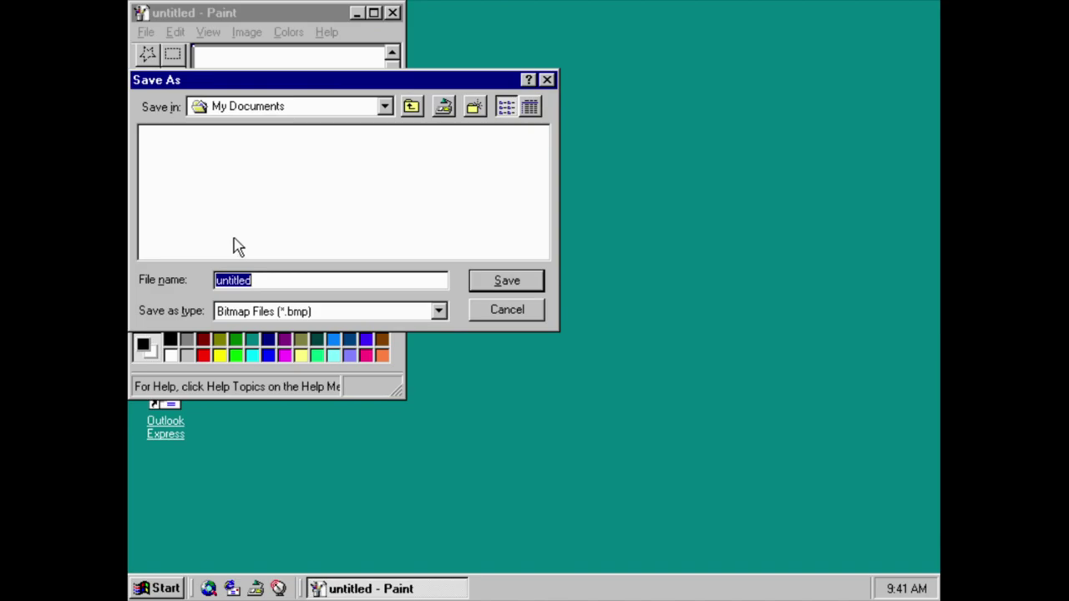
{"action": "left_click", "coordinate": [494, 307]}
{"action": "left_click", "coordinate": [392, 13]}
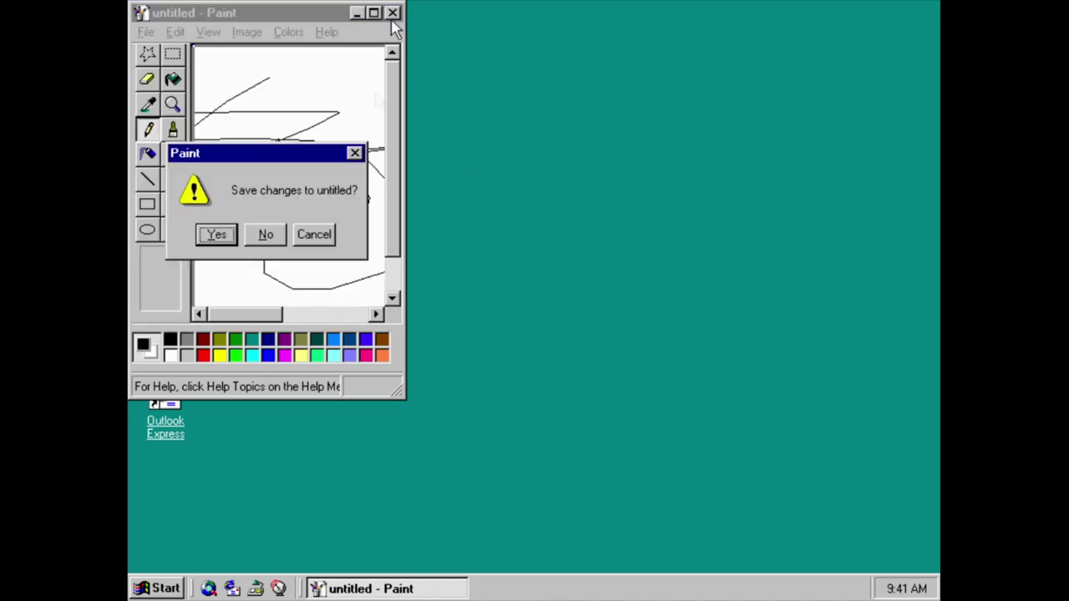
{"action": "left_click", "coordinate": [266, 234]}
Launch Phone Dialer from the accessories.
{"action": "key", "text": "super"}
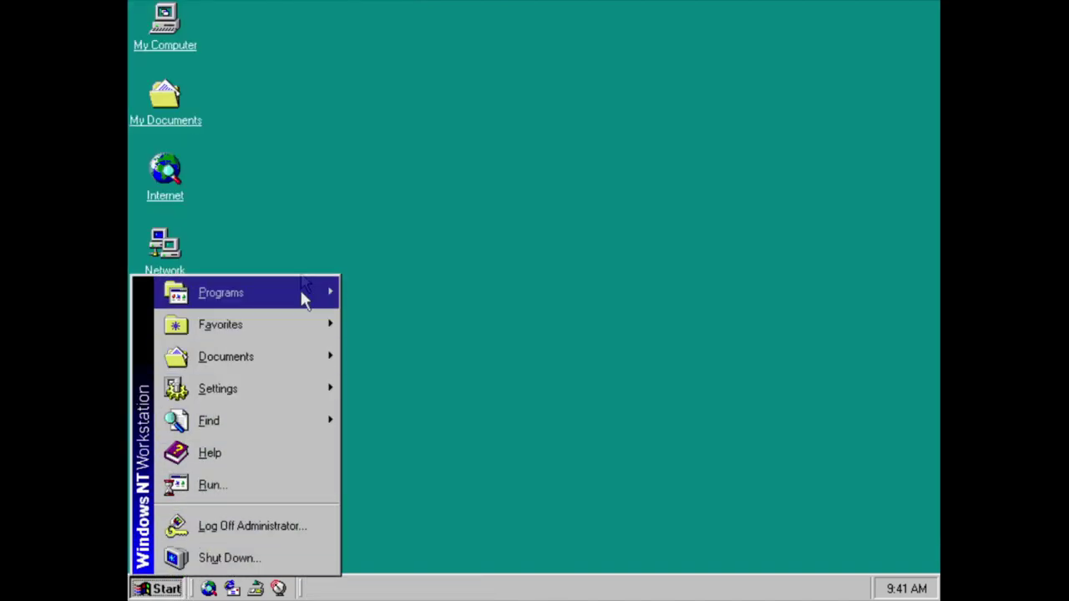
{"action": "mouse_move", "coordinate": [296, 293]}
{"action": "mouse_move", "coordinate": [401, 283]}
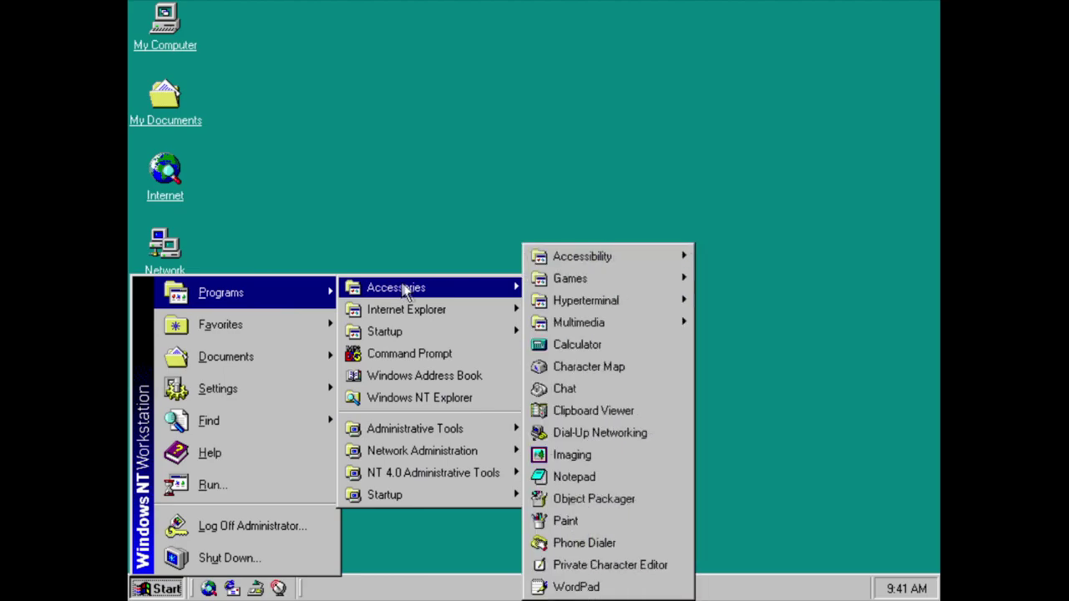
{"action": "left_click", "coordinate": [608, 542]}
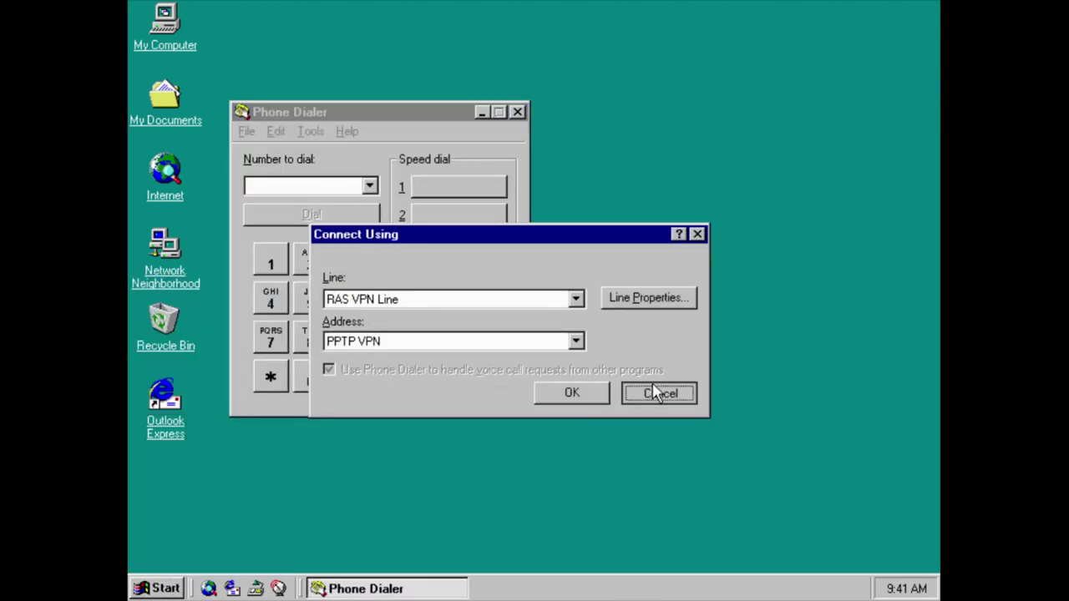
Examine the available lines, addresses and line properties in Phone Dialer's Connect Using dialog, then dismiss it without changes.
{"action": "left_click", "coordinate": [510, 344]}
{"action": "left_click", "coordinate": [505, 299]}
{"action": "left_click", "coordinate": [505, 299]}
{"action": "left_click", "coordinate": [496, 302]}
{"action": "left_click", "coordinate": [676, 409]}
{"action": "left_click", "coordinate": [567, 303]}
{"action": "left_click", "coordinate": [563, 315]}
{"action": "left_click_drag", "start_coordinate": [673, 389], "coordinate": [647, 334]}
{"action": "left_click", "coordinate": [640, 301]}
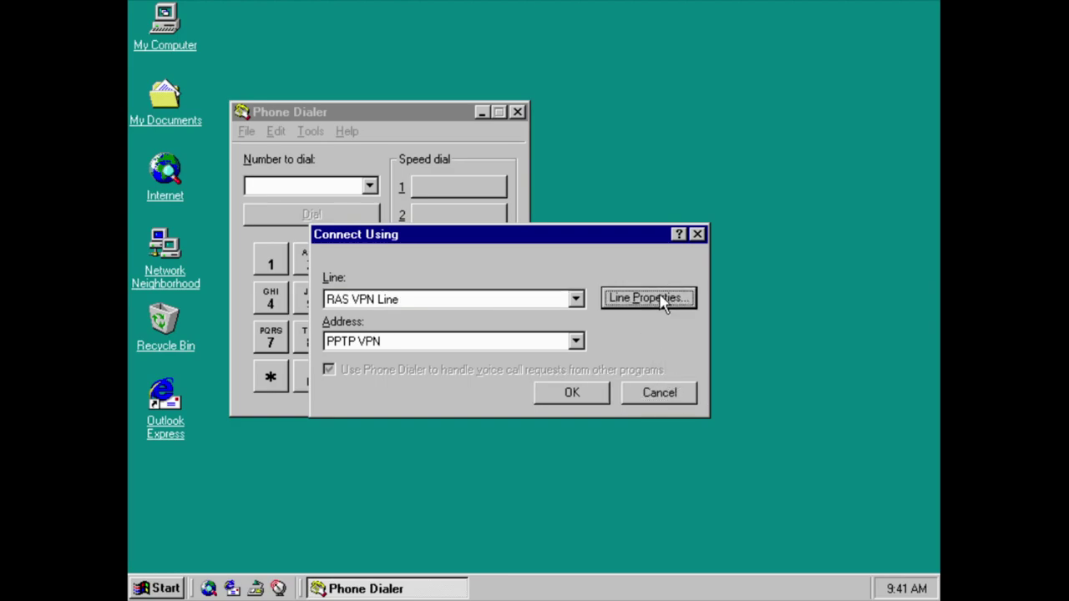
{"action": "left_click", "coordinate": [652, 397]}
Enter a test phone number on Phone Dialer's keypad and try to dial it.
{"action": "left_click", "coordinate": [281, 267]}
{"action": "left_click", "coordinate": [280, 268]}
{"action": "left_click", "coordinate": [281, 269]}
{"action": "left_click", "coordinate": [281, 269]}
{"action": "left_click", "coordinate": [305, 185]}
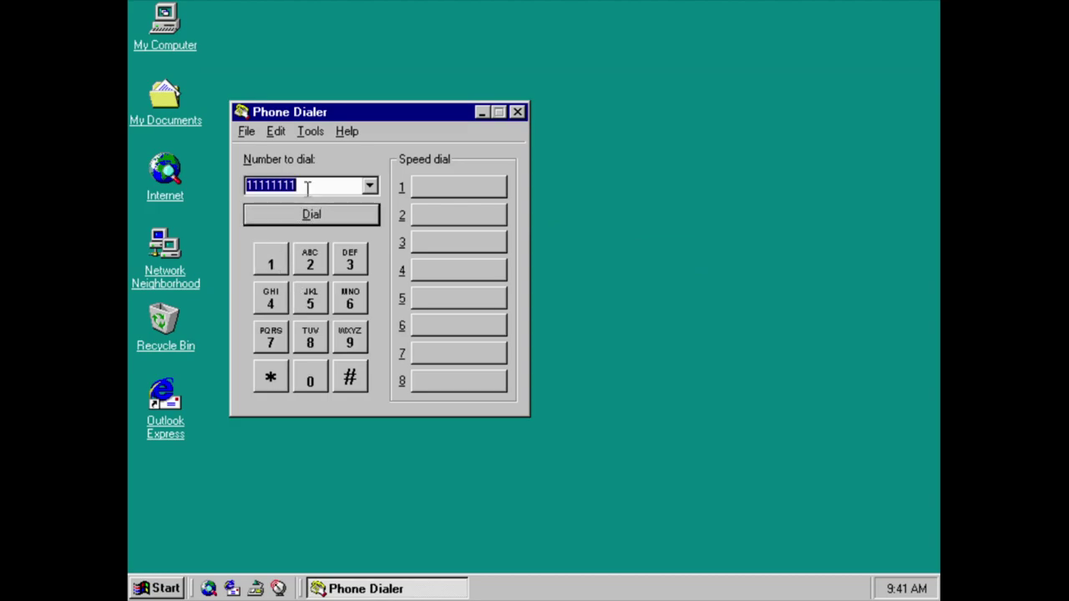
{"action": "left_click", "coordinate": [310, 214]}
{"action": "left_click", "coordinate": [660, 403]}
View Phone Dialer's About information and close the program.
{"action": "left_click", "coordinate": [347, 132]}
{"action": "left_click", "coordinate": [362, 199]}
{"action": "key", "text": "Escape"}
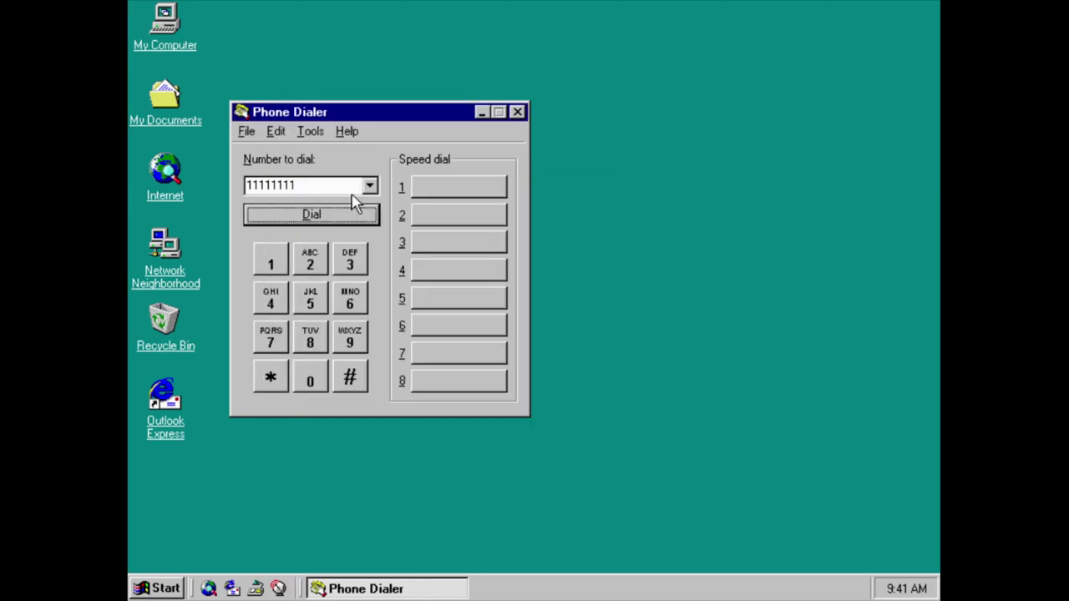
{"action": "left_click", "coordinate": [517, 112]}
Launch Private Character Editor from the accessories.
{"action": "key", "text": "ctrl+Escape"}
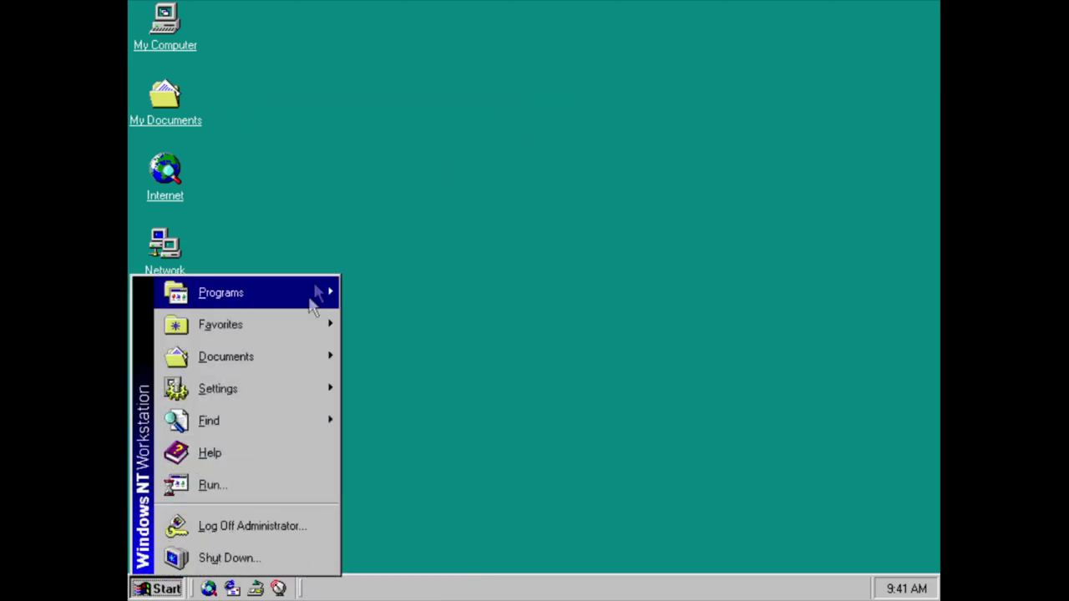
{"action": "mouse_move", "coordinate": [307, 305]}
{"action": "mouse_move", "coordinate": [467, 288]}
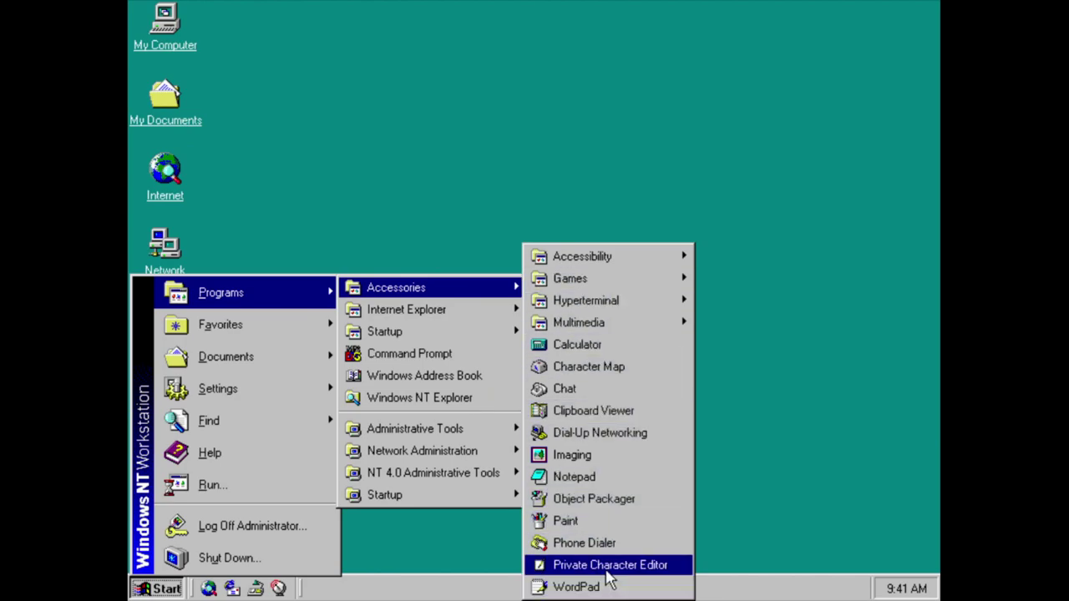
{"action": "left_click", "coordinate": [607, 579]}
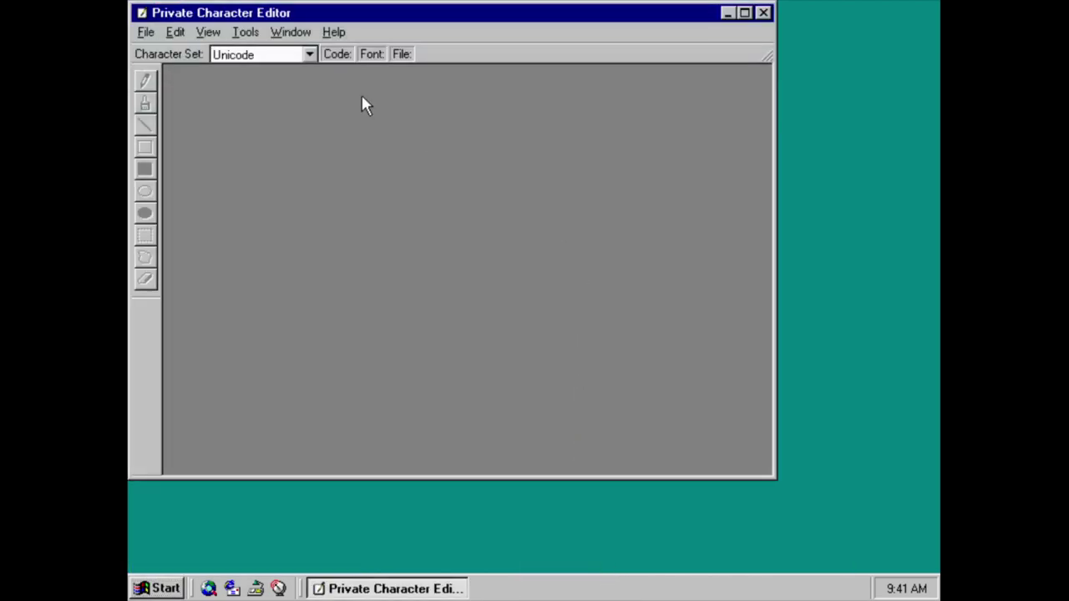
View Private Character Editor's About information and maximize its window.
{"action": "left_click", "coordinate": [335, 32]}
{"action": "left_click", "coordinate": [355, 77]}
{"action": "key", "text": "Return"}
{"action": "left_click", "coordinate": [750, 14]}
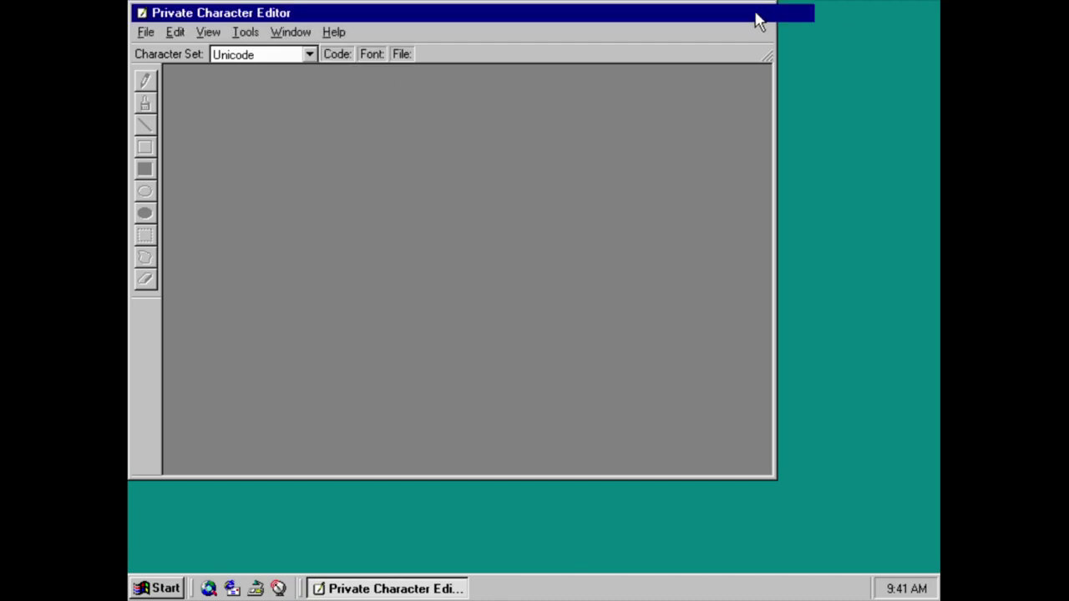
Close Private Character Editor and enter the text gfdsgfffg in a new WordPad document opened from the accessories.
{"action": "left_click", "coordinate": [923, 10]}
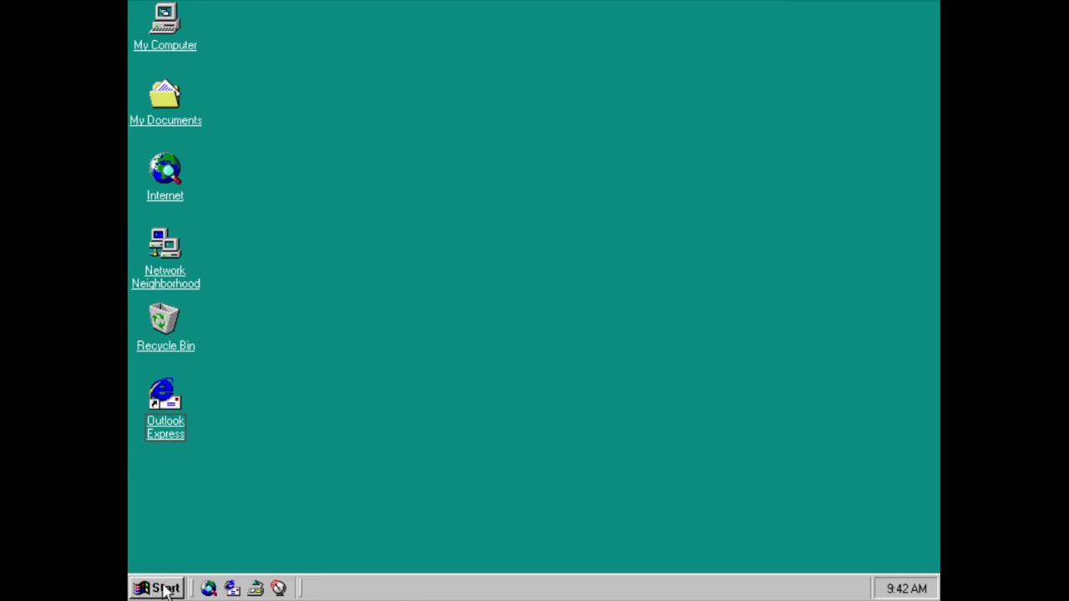
{"action": "left_click", "coordinate": [164, 588]}
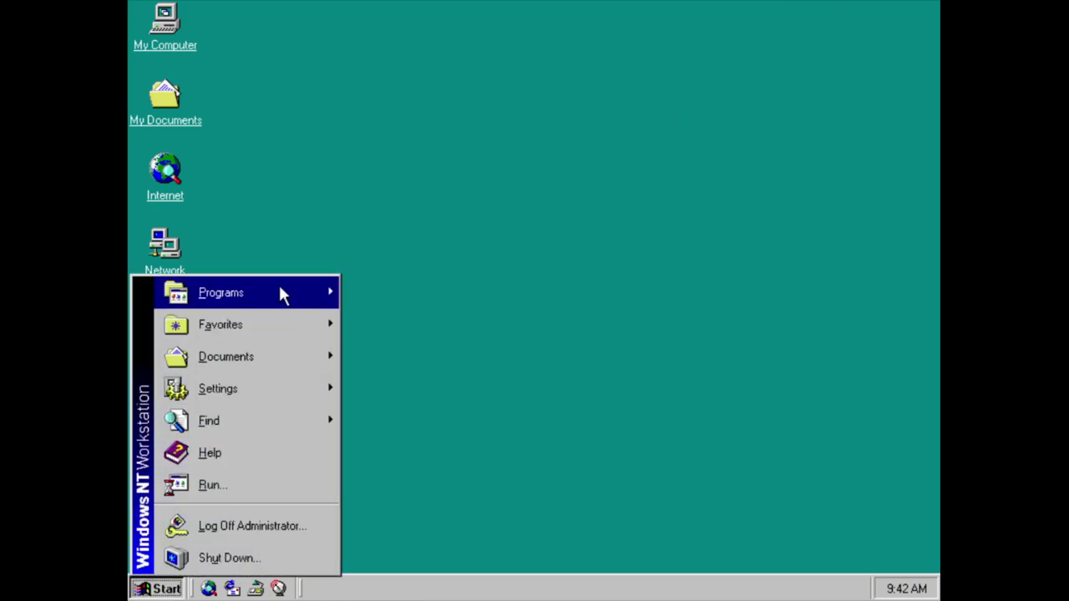
{"action": "mouse_move", "coordinate": [282, 293]}
{"action": "mouse_move", "coordinate": [428, 288]}
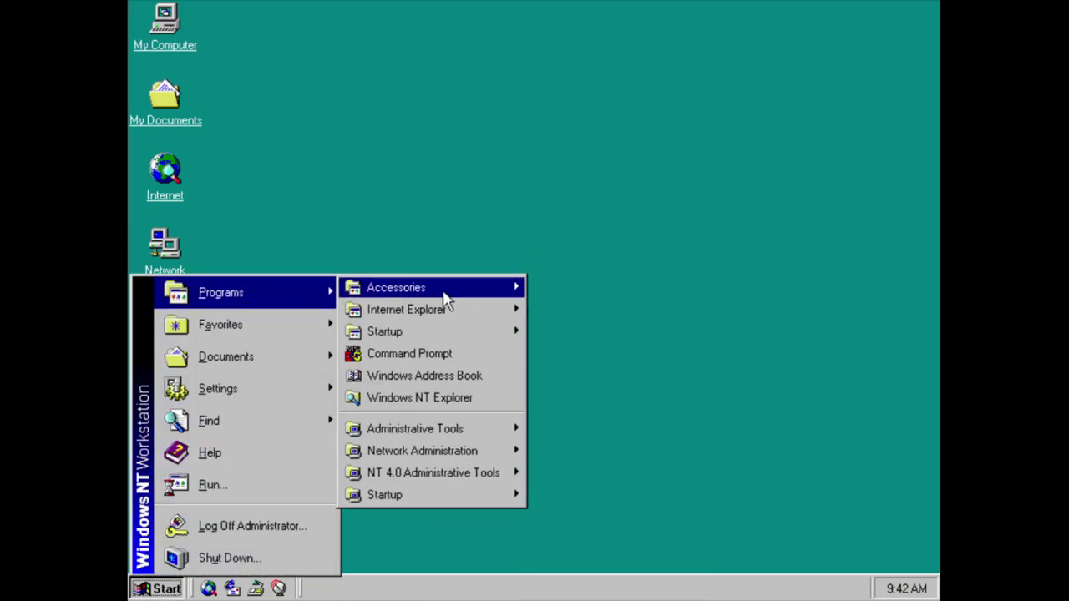
{"action": "left_click", "coordinate": [614, 589]}
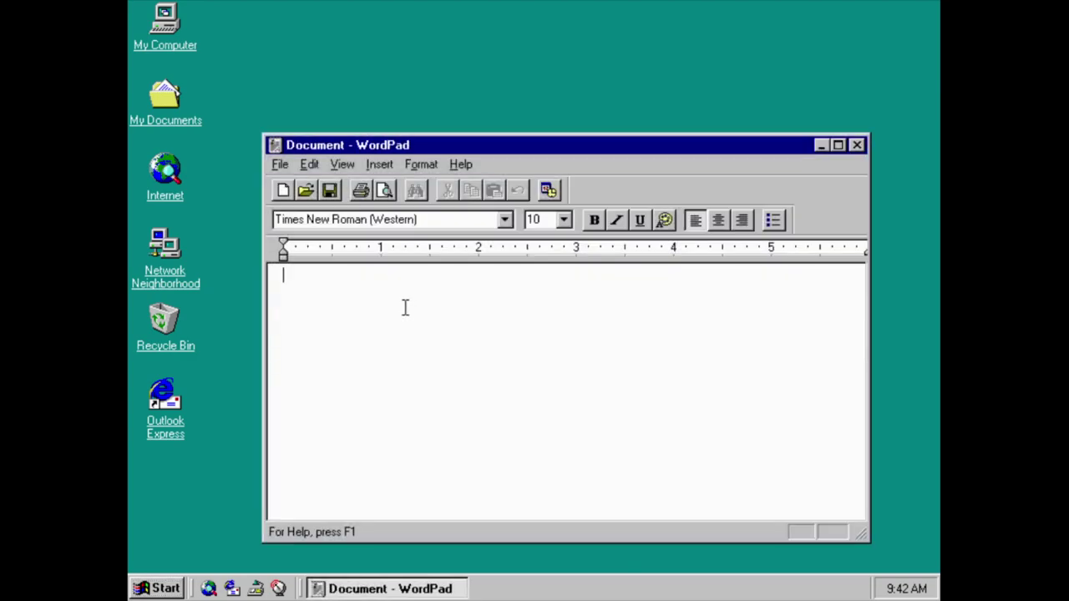
{"action": "type", "text": "gfdsgfffg"}
View WordPad's About information and close the program without saving the document.
{"action": "left_click", "coordinate": [462, 164]}
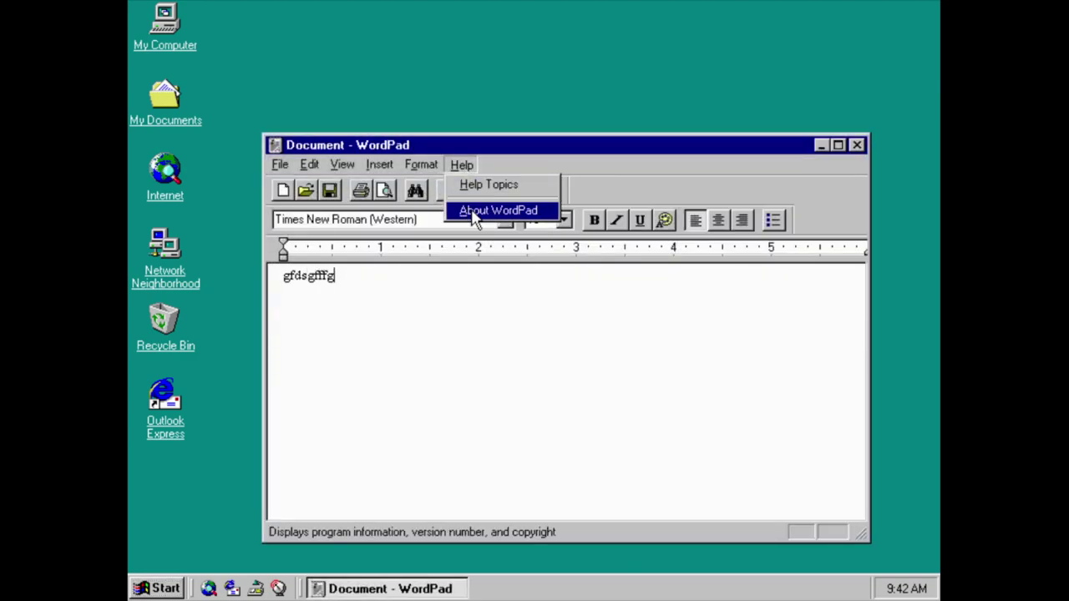
{"action": "left_click", "coordinate": [476, 213]}
{"action": "left_click", "coordinate": [676, 457]}
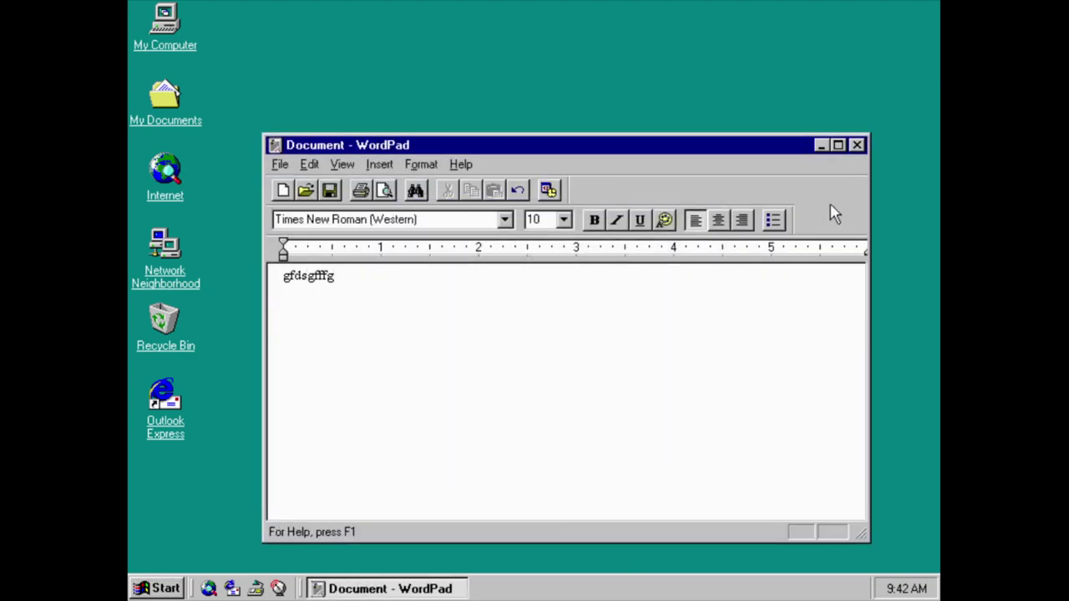
{"action": "left_click", "coordinate": [857, 145]}
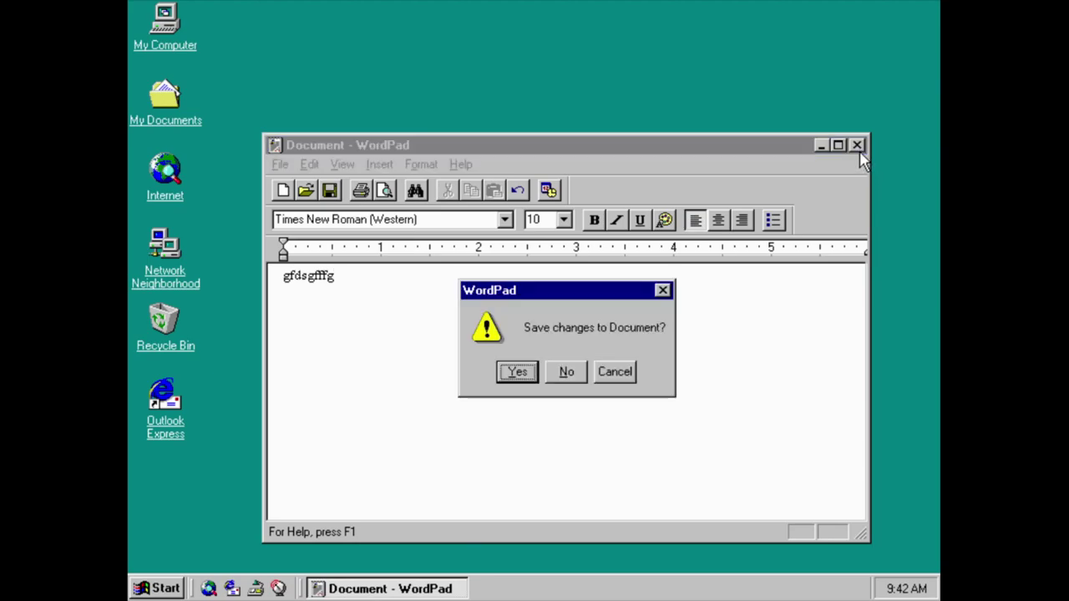
{"action": "left_click", "coordinate": [583, 374]}
Examine the contents of the Internet Explorer program group.
{"action": "key", "text": "super"}
{"action": "mouse_move", "coordinate": [261, 284]}
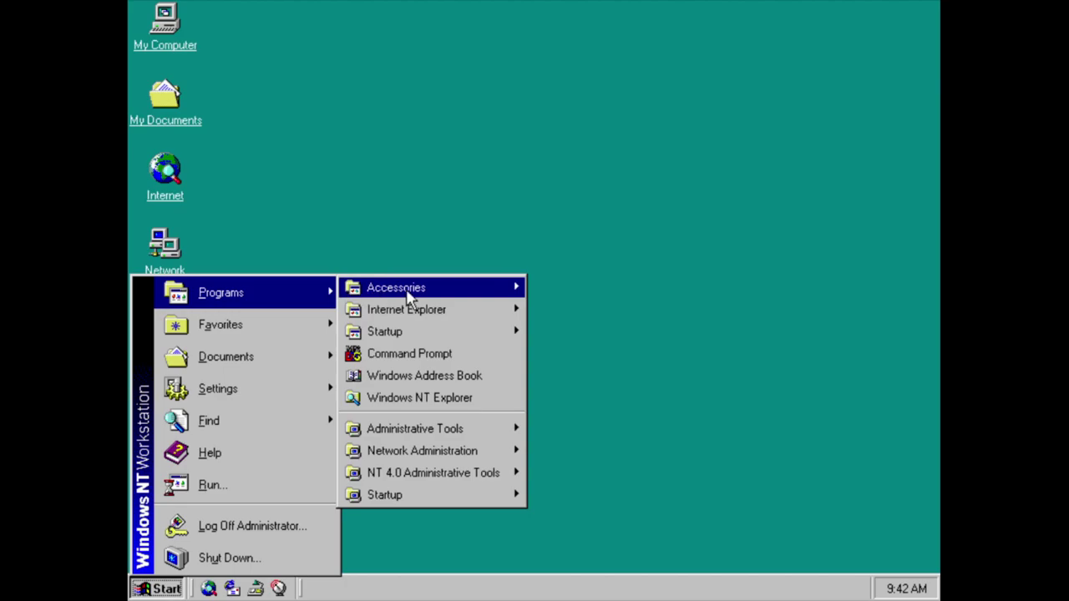
{"action": "mouse_move", "coordinate": [415, 310]}
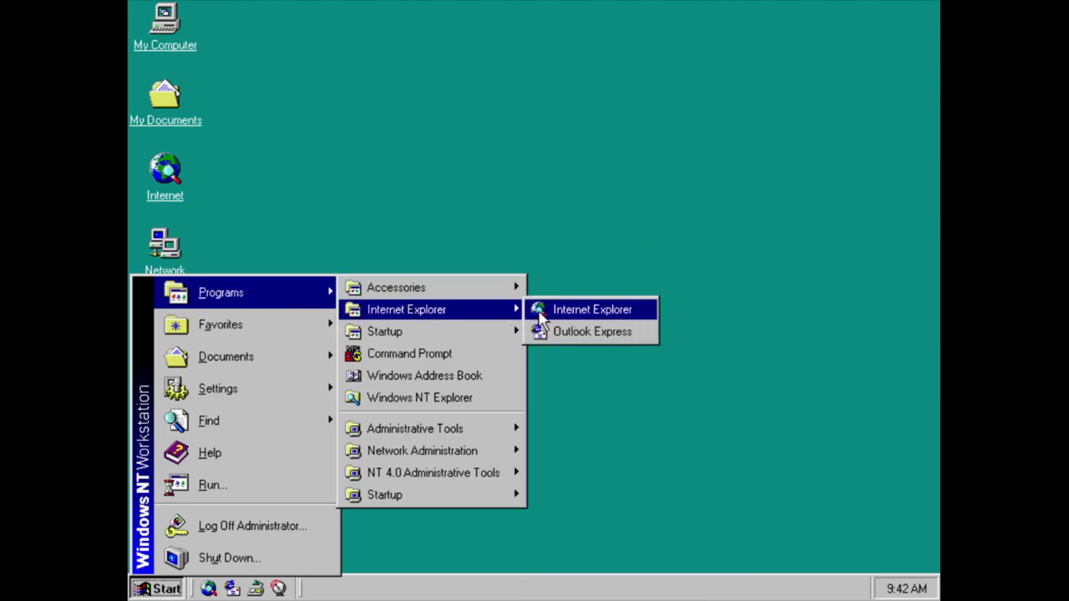
{"action": "left_click", "coordinate": [550, 336]}
{"action": "left_click", "coordinate": [535, 342]}
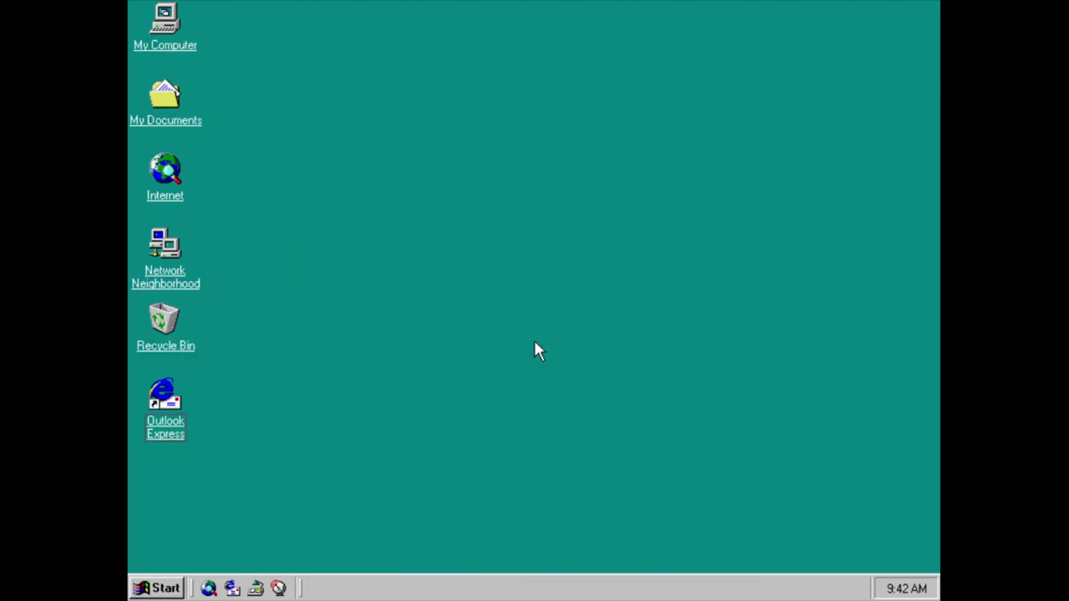
Launch Command Prompt from the installed programs.
{"action": "key", "text": "ctrl+Escape"}
{"action": "mouse_move", "coordinate": [275, 306]}
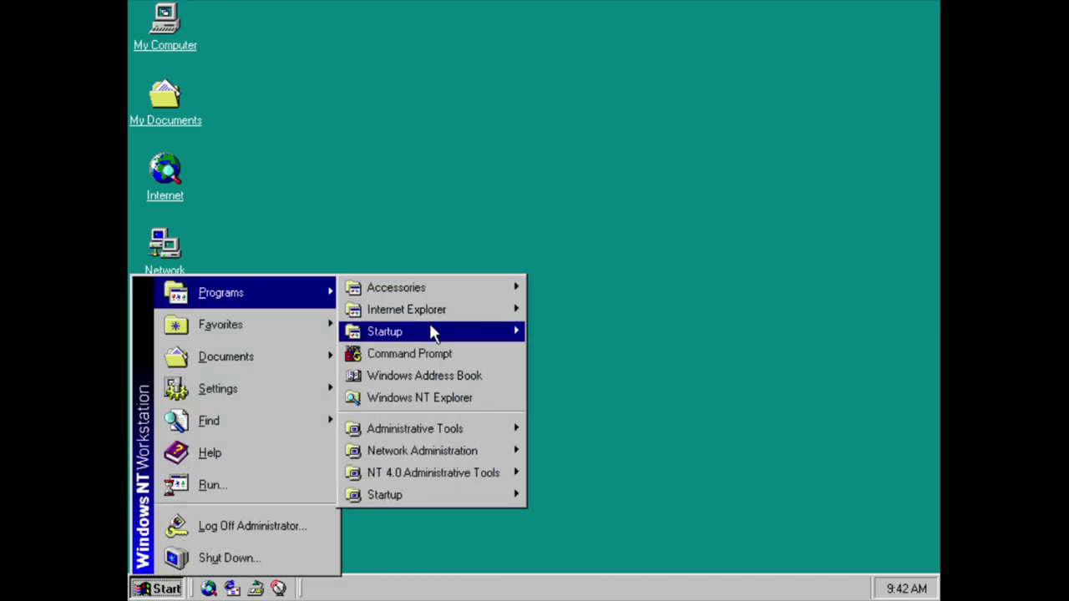
{"action": "mouse_move", "coordinate": [430, 325]}
{"action": "left_click", "coordinate": [424, 353]}
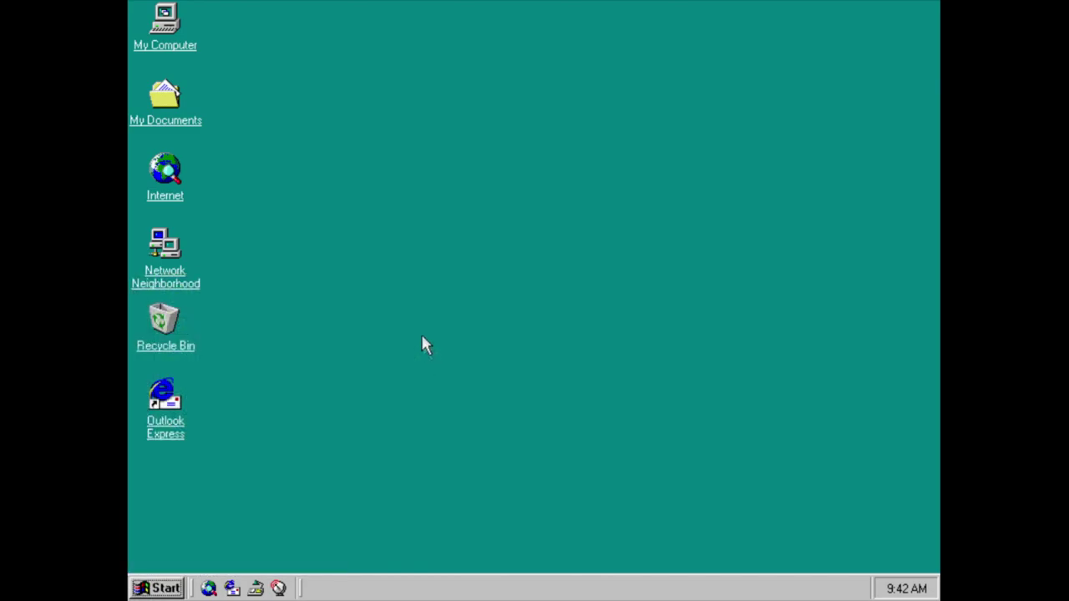
Launch Windows Address Book from the installed programs.
{"action": "left_click", "coordinate": [180, 591]}
{"action": "mouse_move", "coordinate": [239, 296]}
{"action": "mouse_move", "coordinate": [474, 295]}
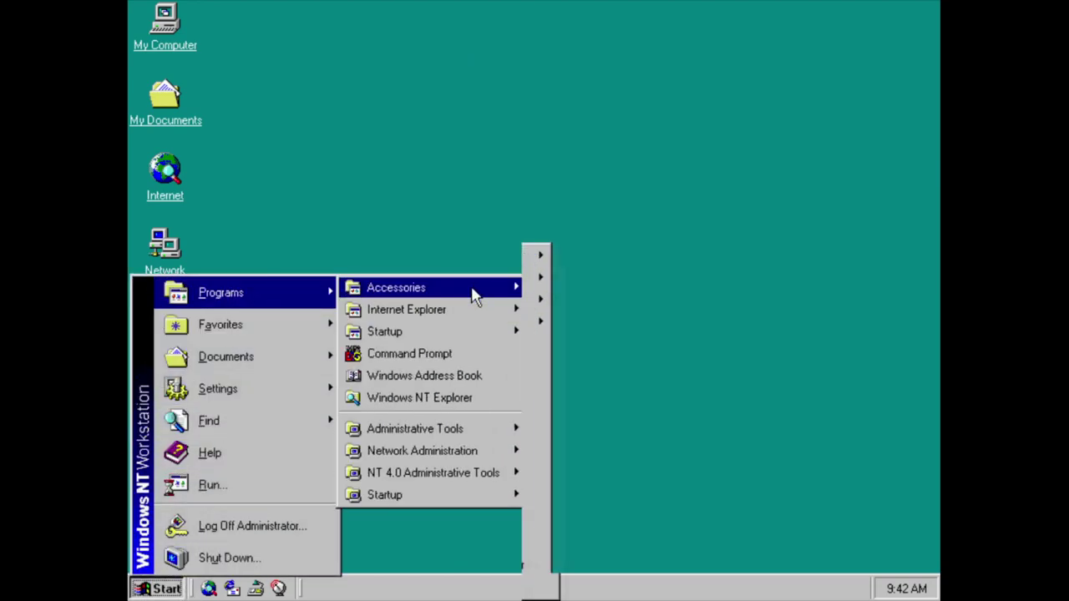
{"action": "mouse_move", "coordinate": [468, 333]}
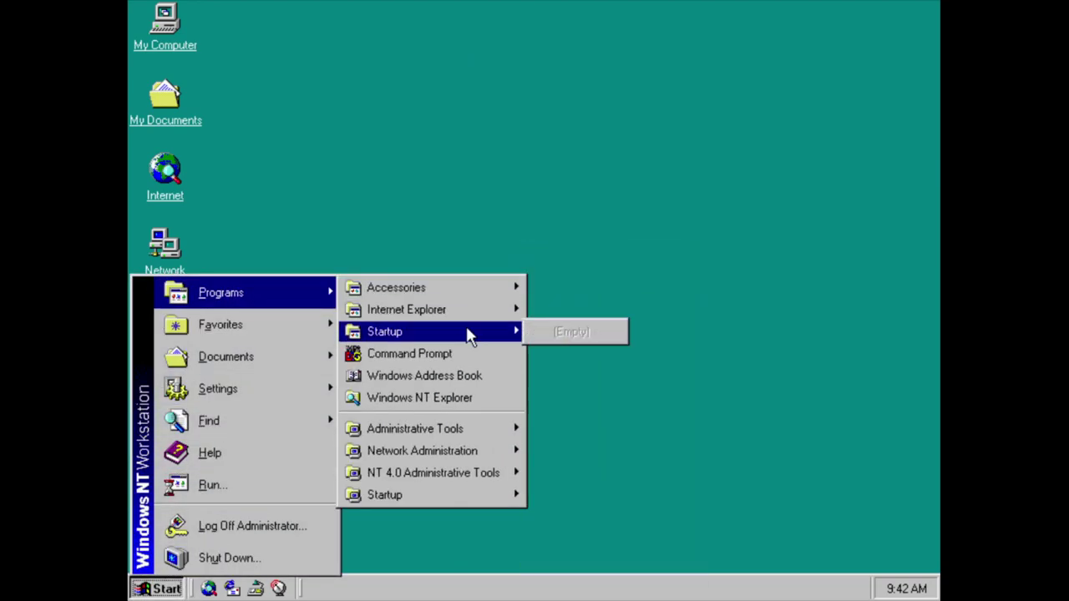
{"action": "left_click", "coordinate": [457, 378]}
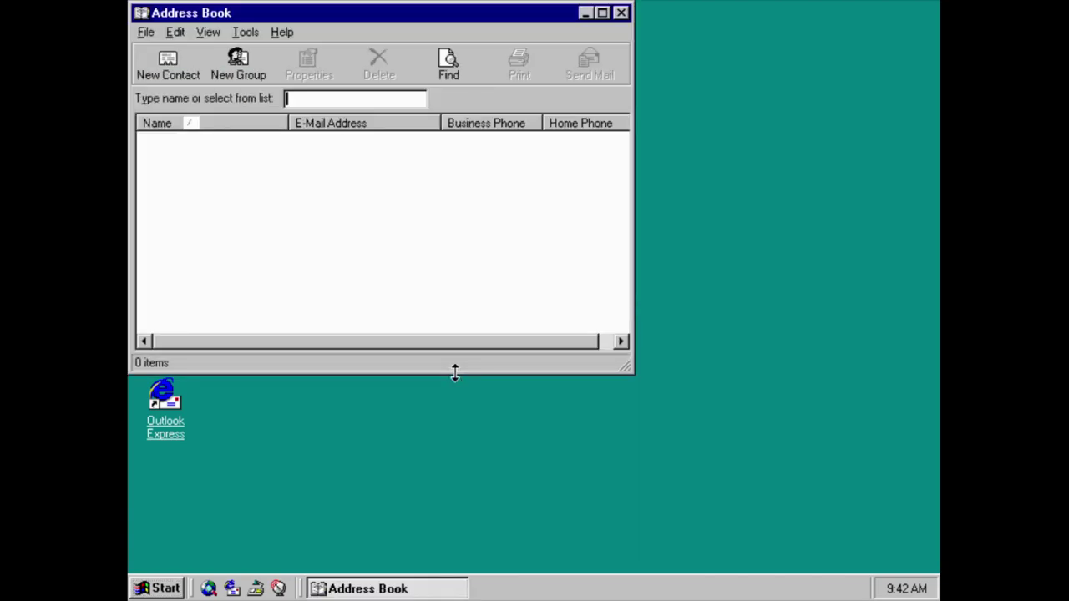
View Address Book's About information and close the program.
{"action": "left_click", "coordinate": [283, 32]}
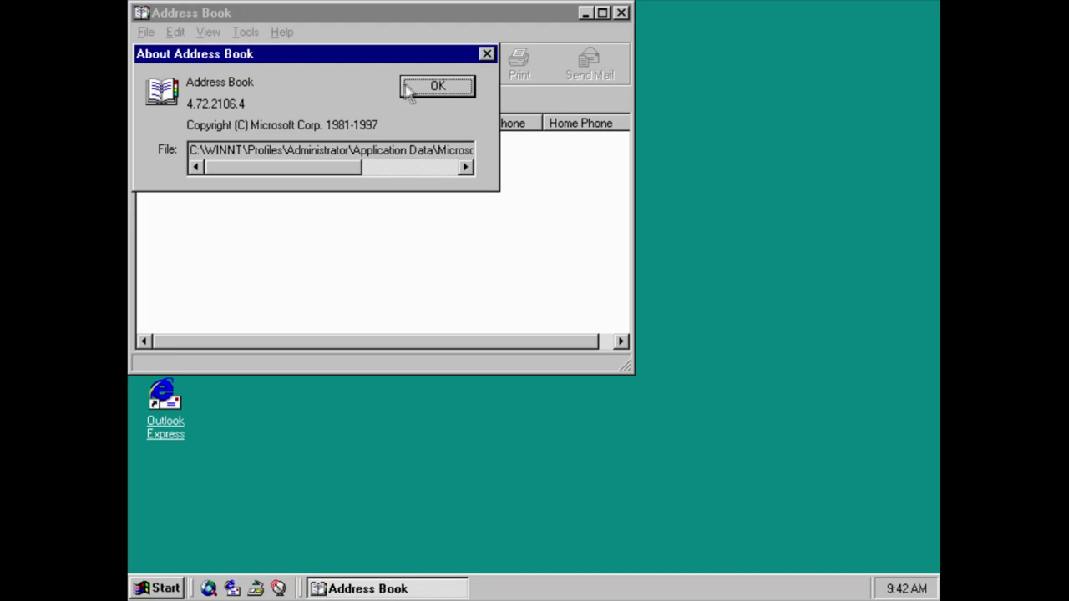
{"action": "left_click", "coordinate": [408, 90]}
{"action": "left_click", "coordinate": [621, 12]}
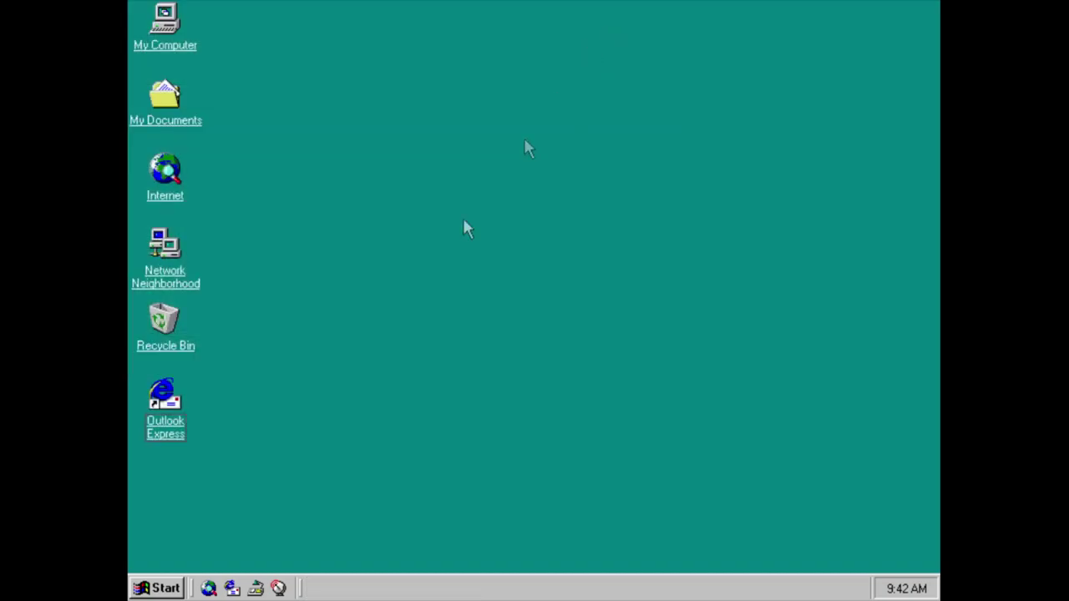
Open Windows NT Explorer to view the C: drive and close it again.
{"action": "left_click", "coordinate": [158, 590]}
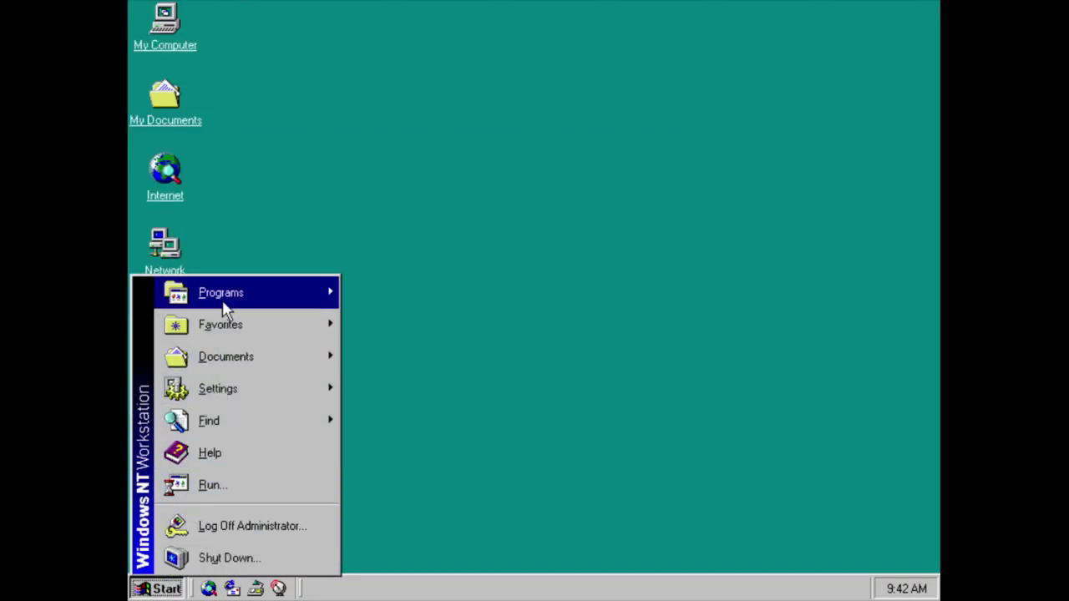
{"action": "key", "text": "Escape"}
{"action": "key", "text": "super"}
{"action": "mouse_move", "coordinate": [236, 309]}
{"action": "mouse_move", "coordinate": [437, 311]}
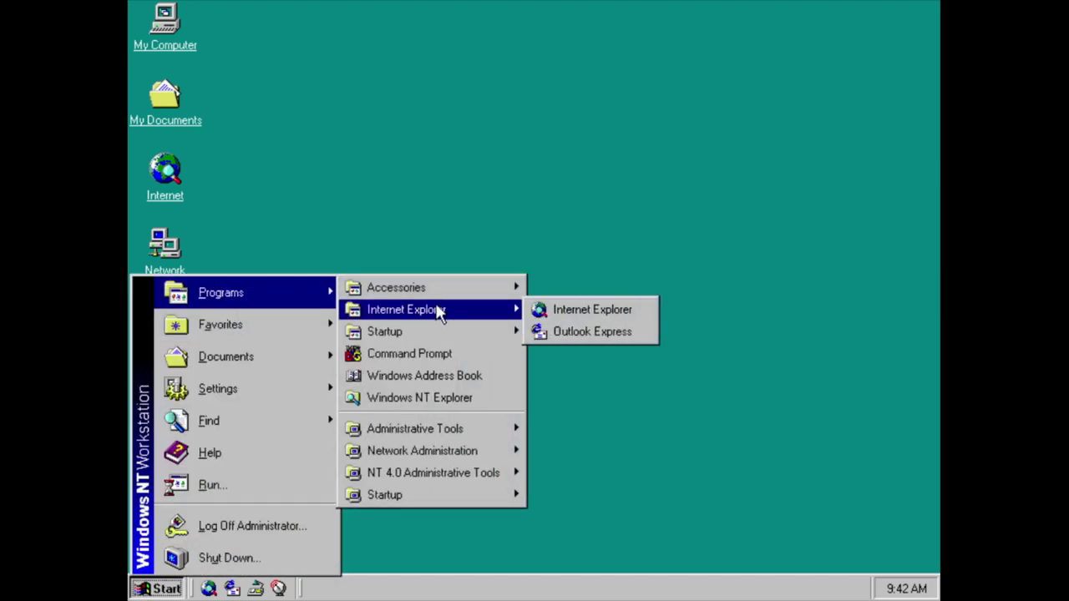
{"action": "left_click", "coordinate": [449, 401]}
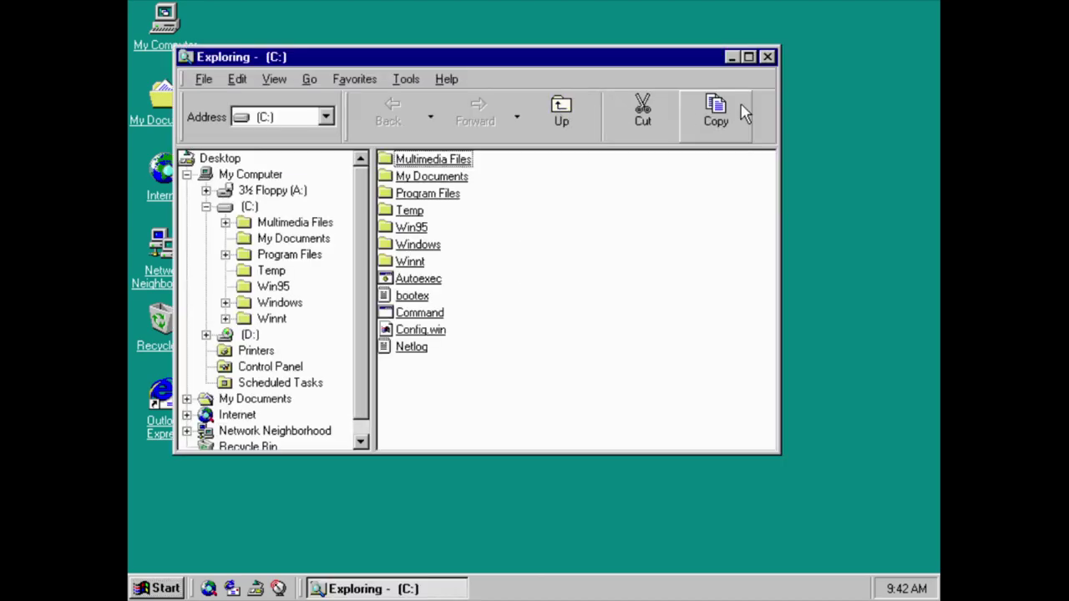
{"action": "left_click", "coordinate": [767, 57]}
Open Computer Management from the administrative tools and dismiss the Tip of the Day.
{"action": "key", "text": "super"}
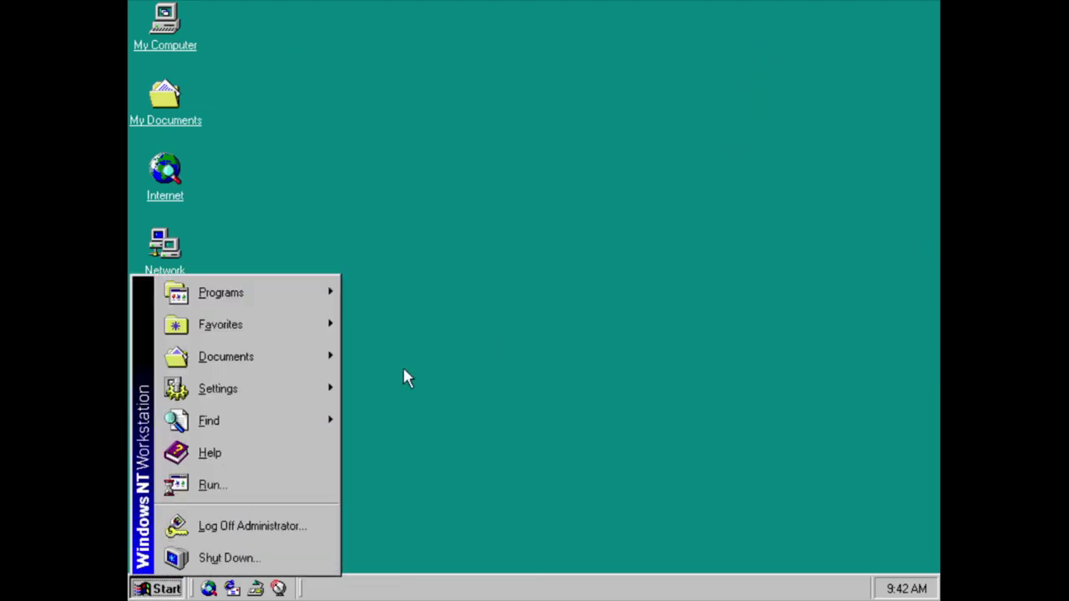
{"action": "mouse_move", "coordinate": [294, 303]}
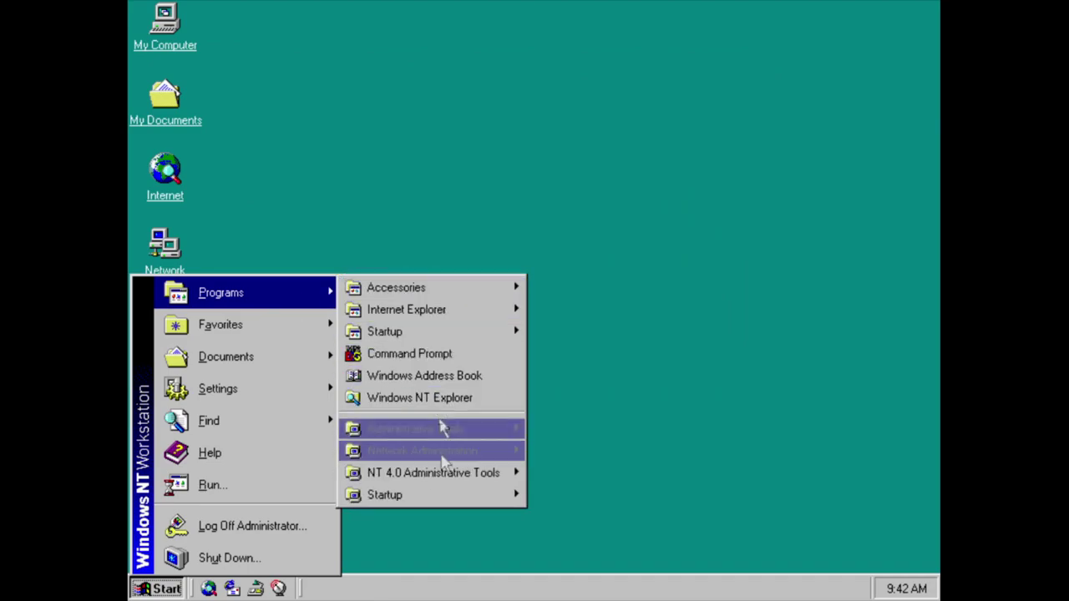
{"action": "mouse_move", "coordinate": [470, 434]}
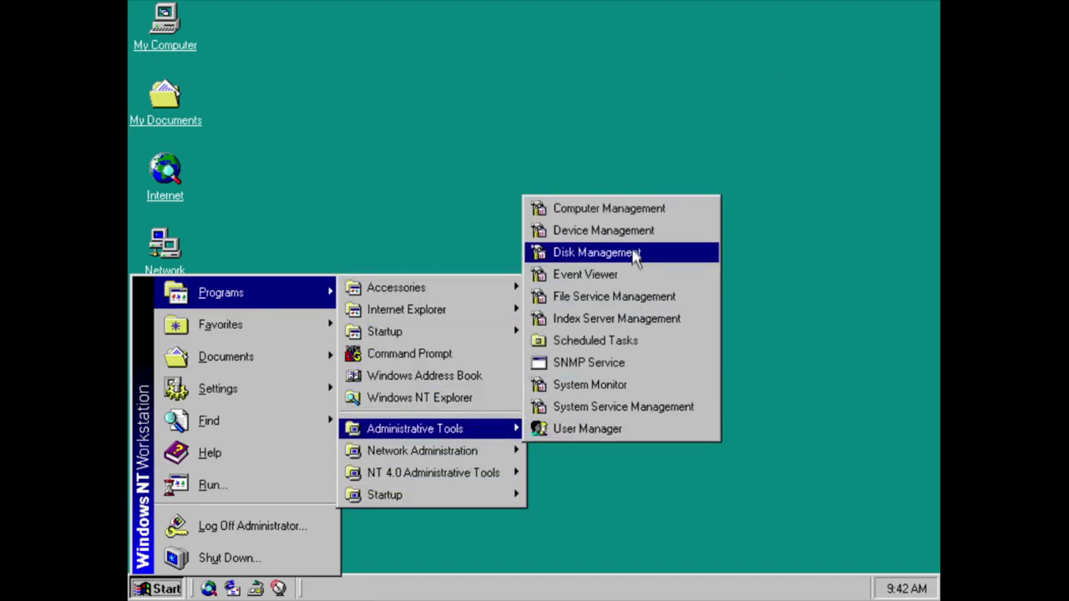
{"action": "left_click", "coordinate": [644, 214]}
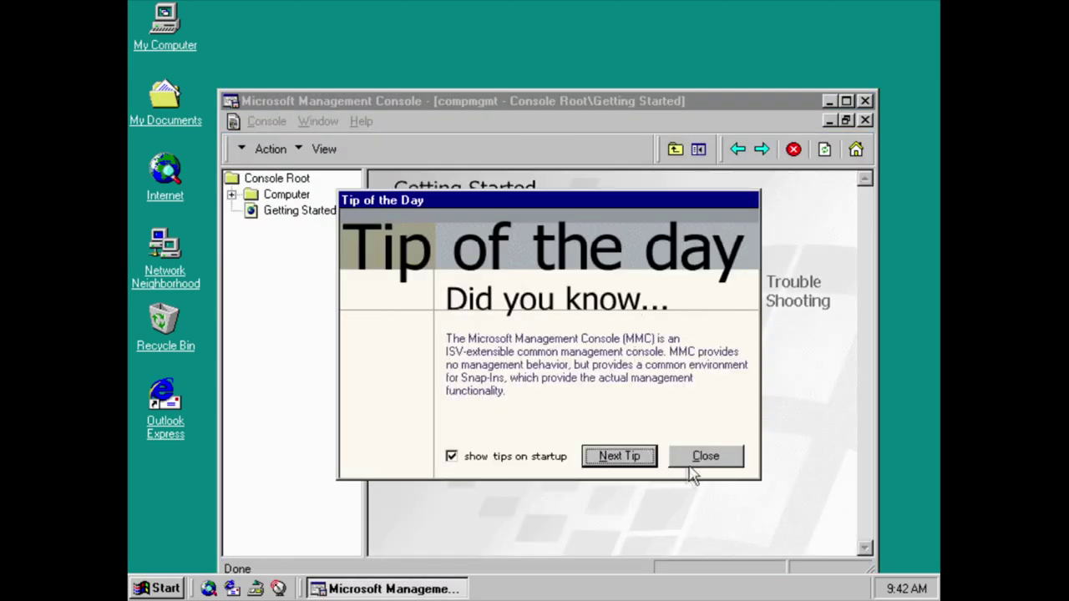
{"action": "left_click", "coordinate": [697, 457]}
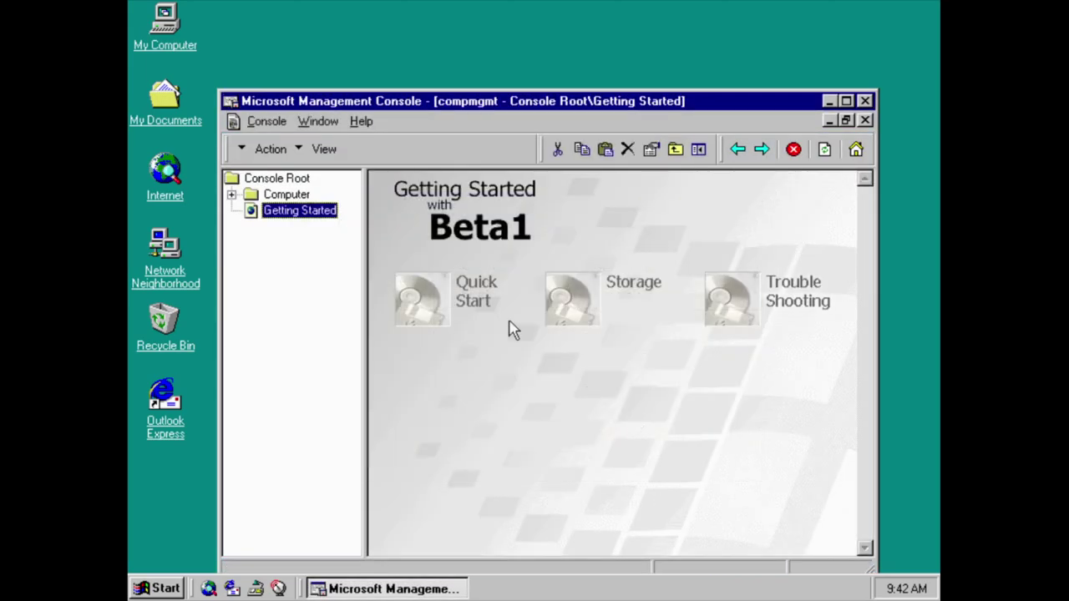
View the About information of Microsoft Management Console and dismiss it.
{"action": "left_click", "coordinate": [362, 122]}
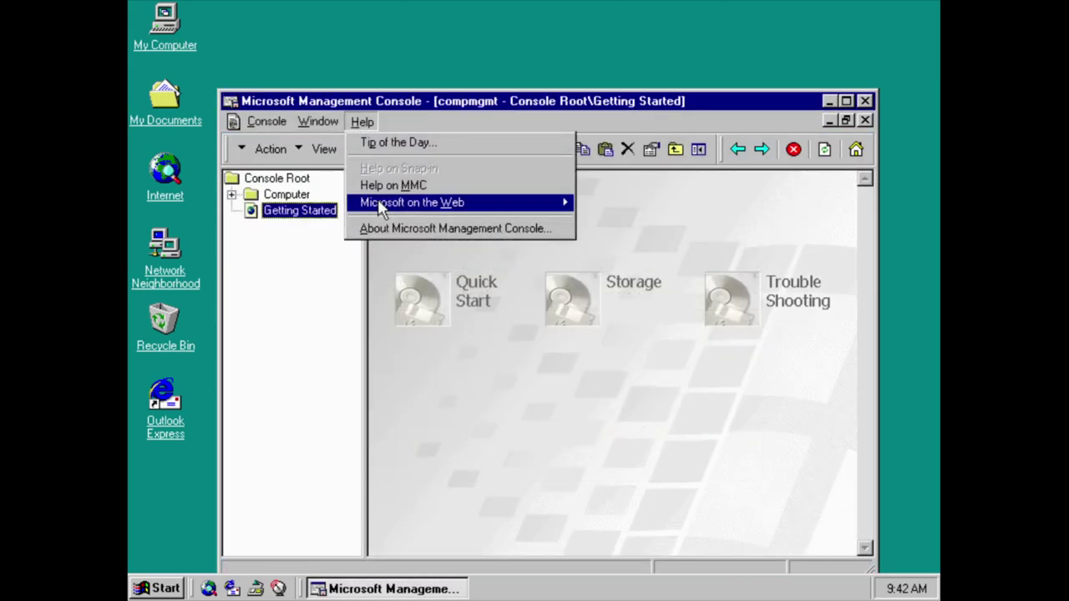
{"action": "left_click", "coordinate": [381, 229]}
{"action": "key", "text": "Return"}
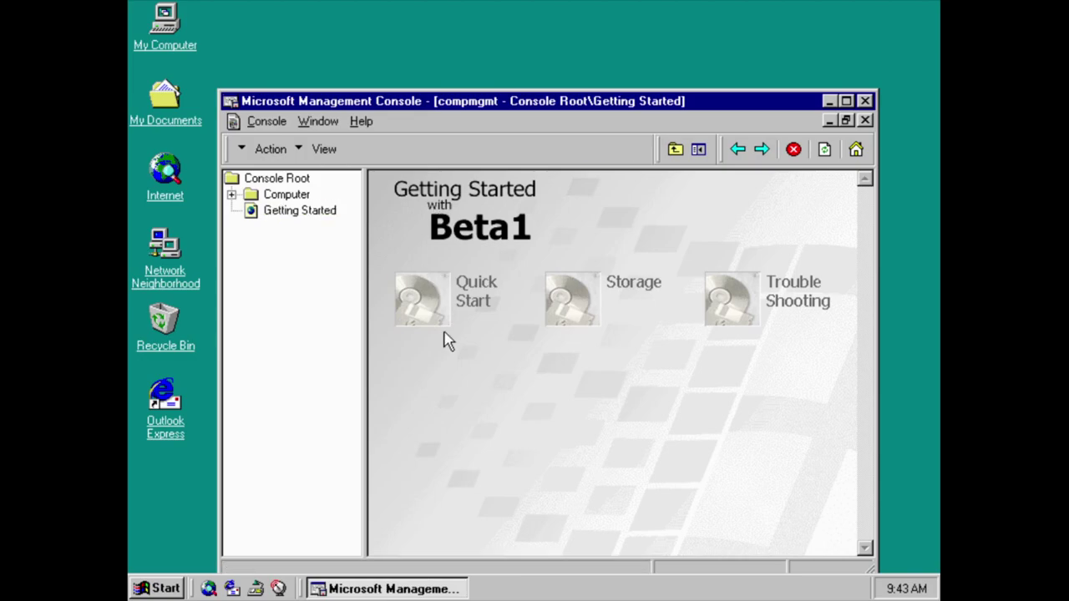
View the Quick Start, Storage and Trouble Shooting pages of Getting Started and close the console.
{"action": "left_click", "coordinate": [426, 299]}
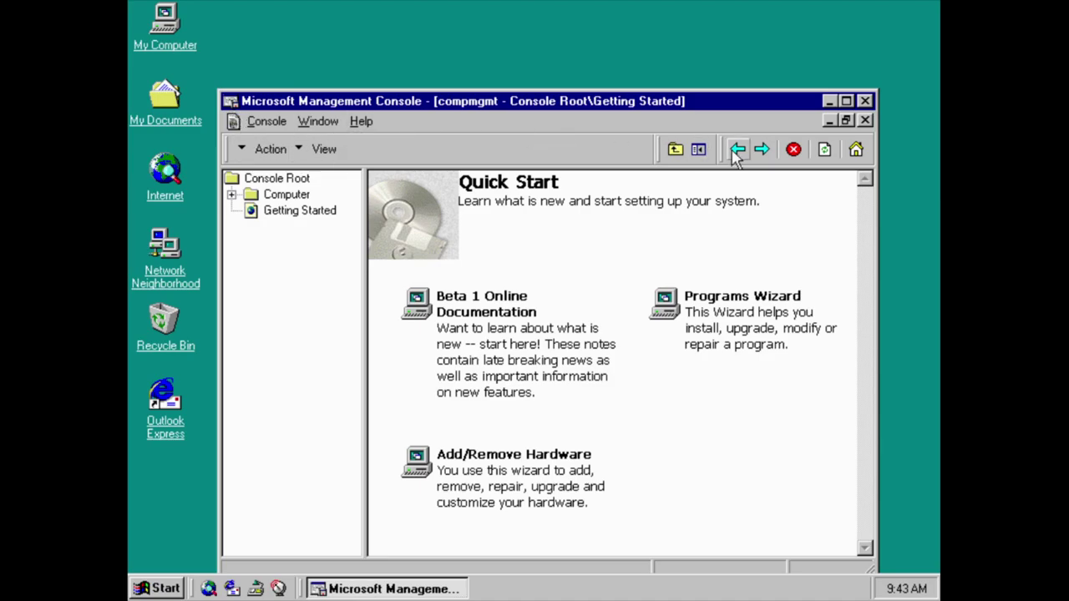
{"action": "left_click", "coordinate": [739, 153]}
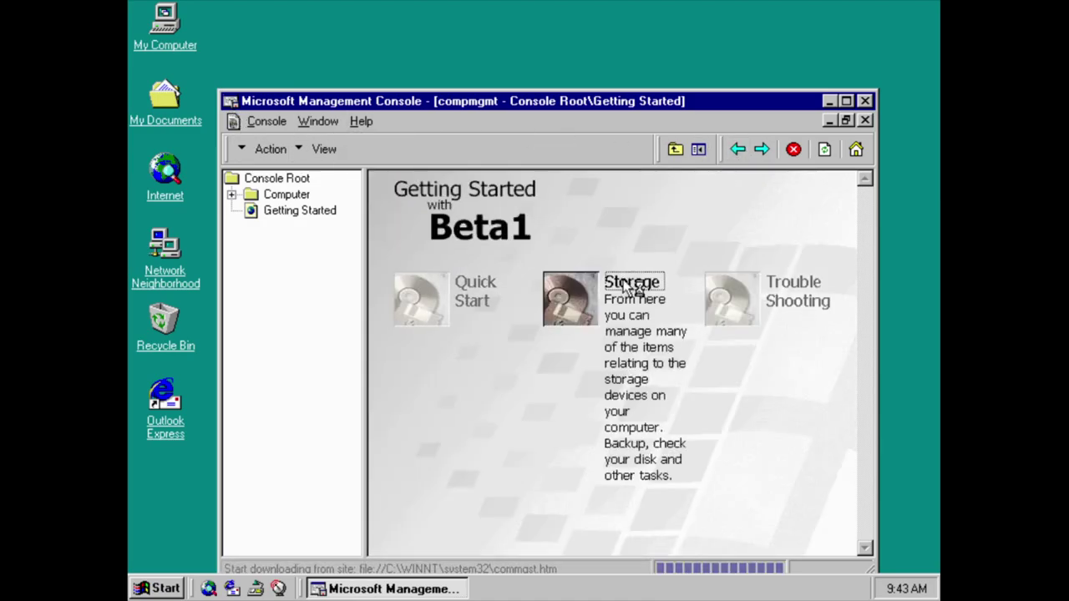
{"action": "left_click", "coordinate": [635, 284]}
{"action": "left_click", "coordinate": [740, 151]}
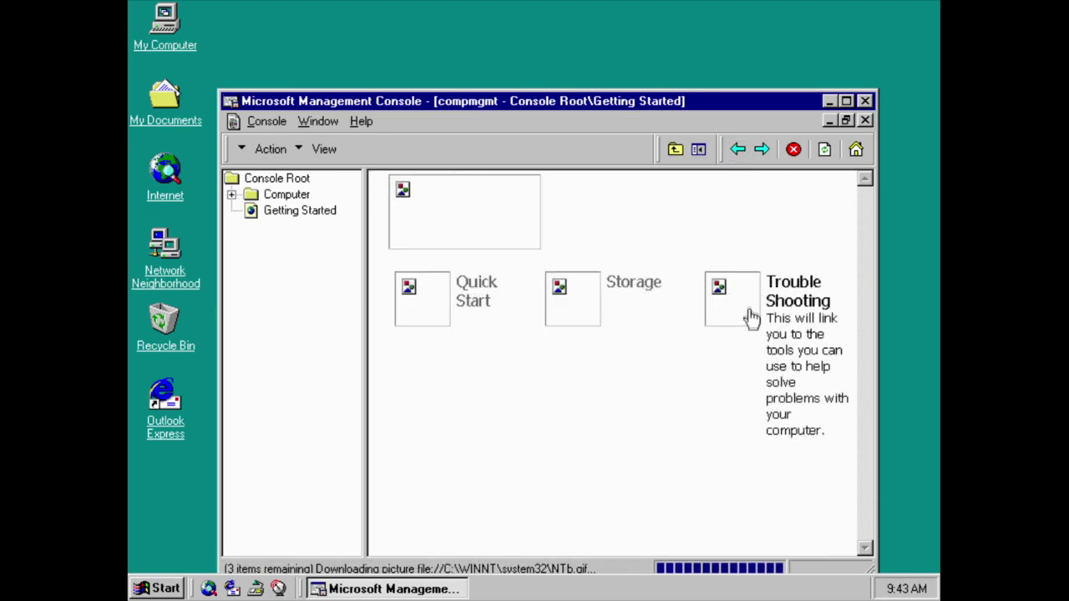
{"action": "left_click", "coordinate": [764, 260]}
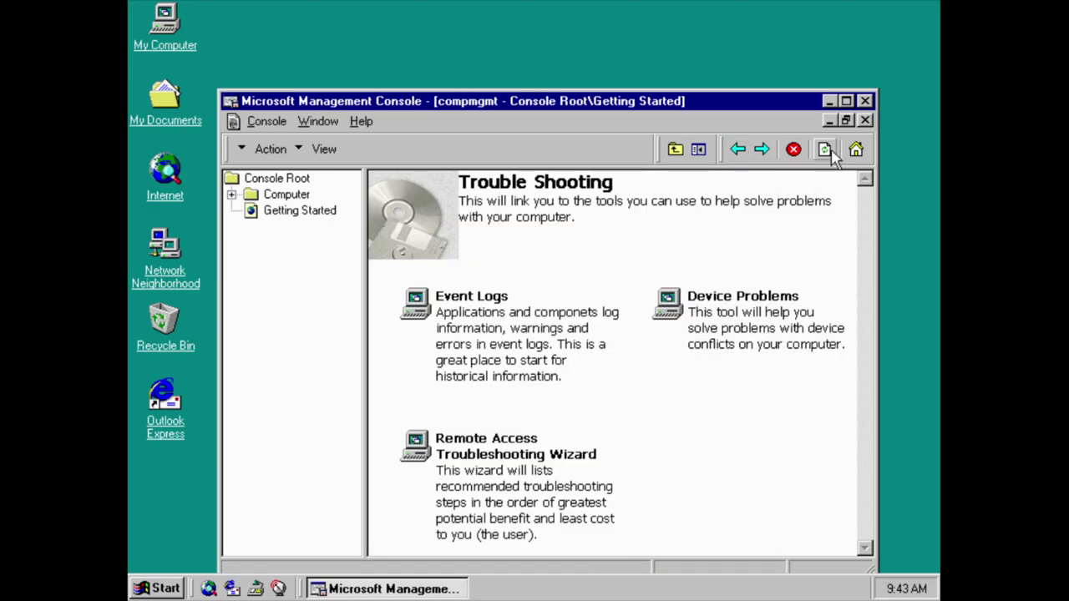
{"action": "left_click", "coordinate": [865, 101]}
Open Device Management from the administrative tools.
{"action": "left_click", "coordinate": [163, 588]}
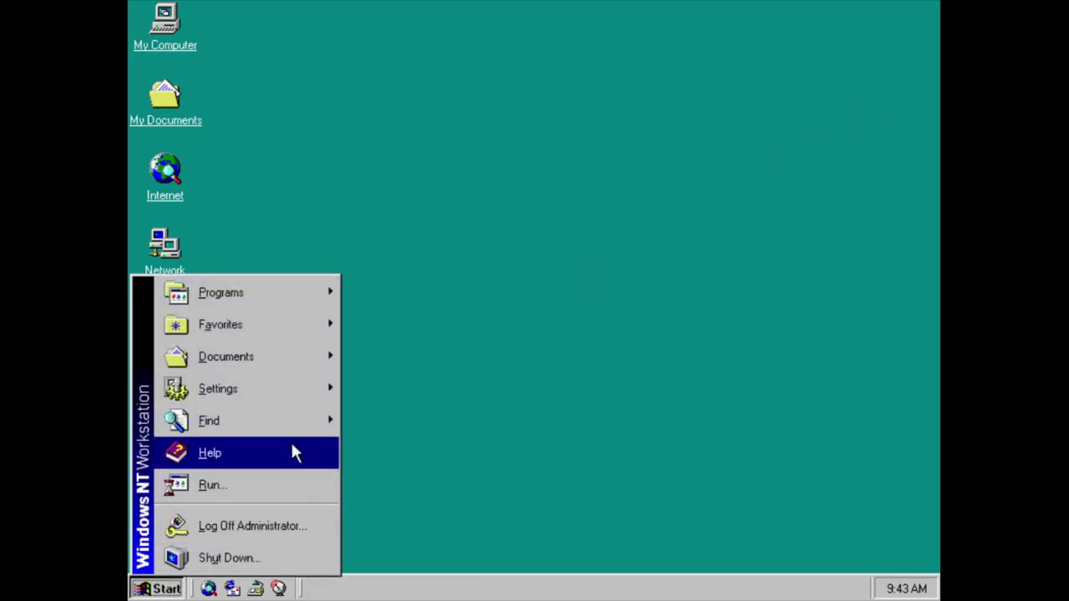
{"action": "mouse_move", "coordinate": [309, 305]}
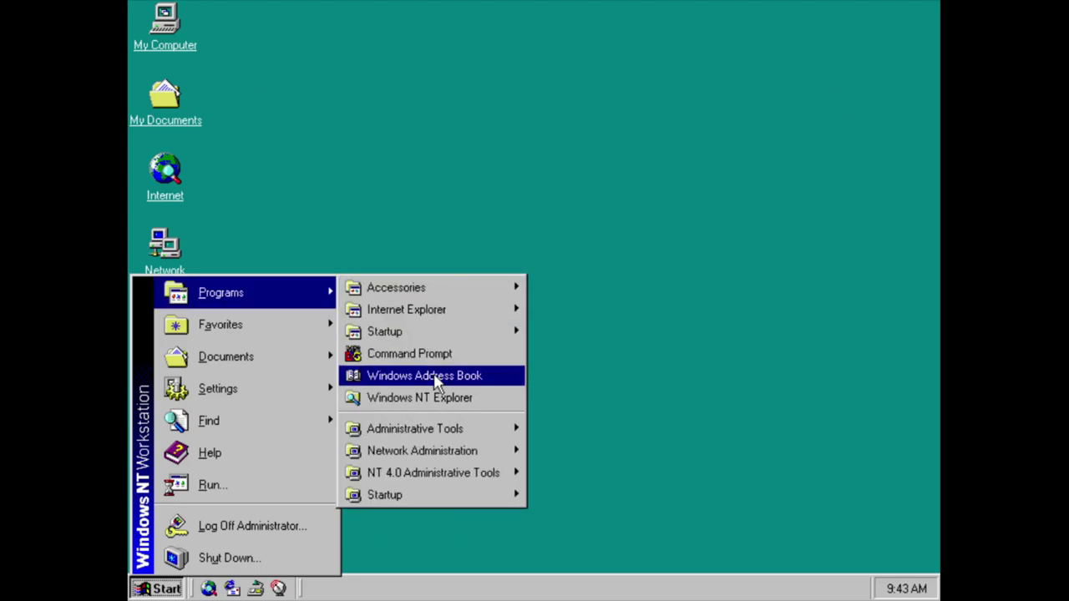
{"action": "mouse_move", "coordinate": [436, 431]}
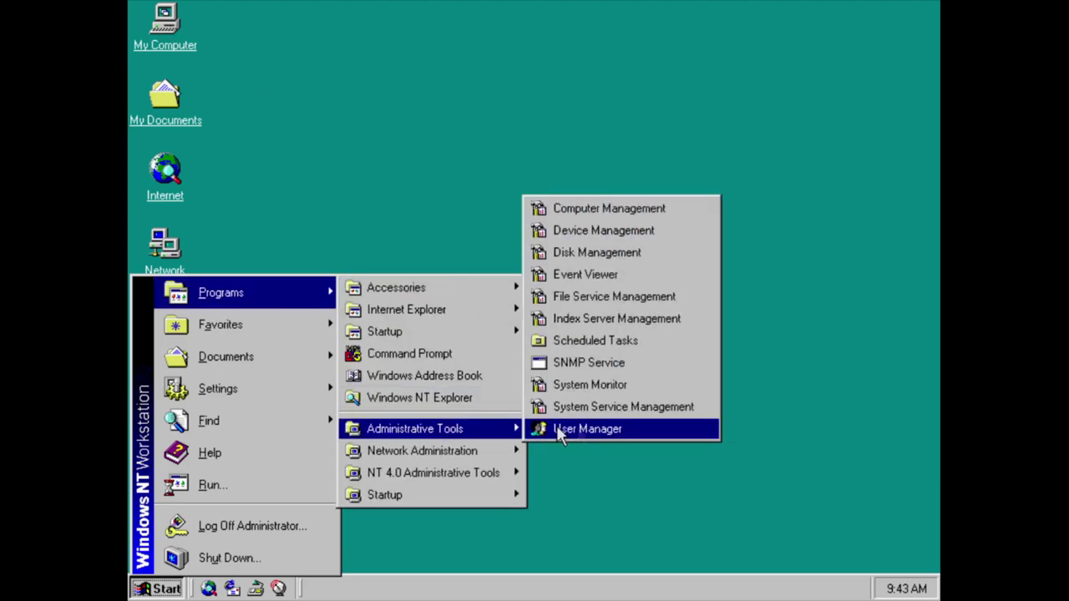
{"action": "left_click", "coordinate": [639, 230]}
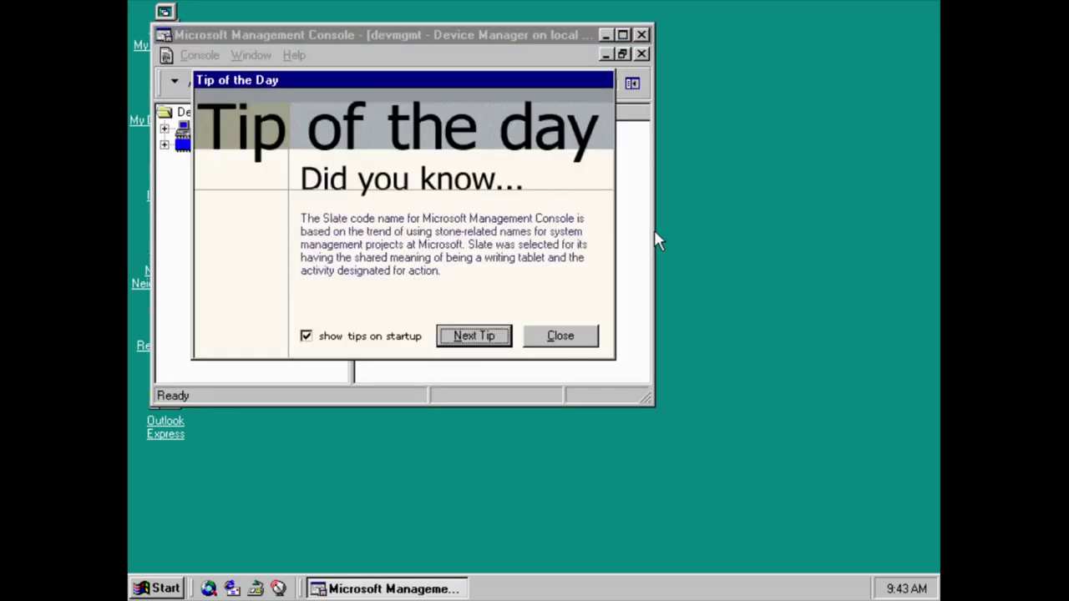
Close the Device Manager console and open Event Viewer from the administrative tools, dismissing each Tip of the Day.
{"action": "left_click", "coordinate": [557, 335]}
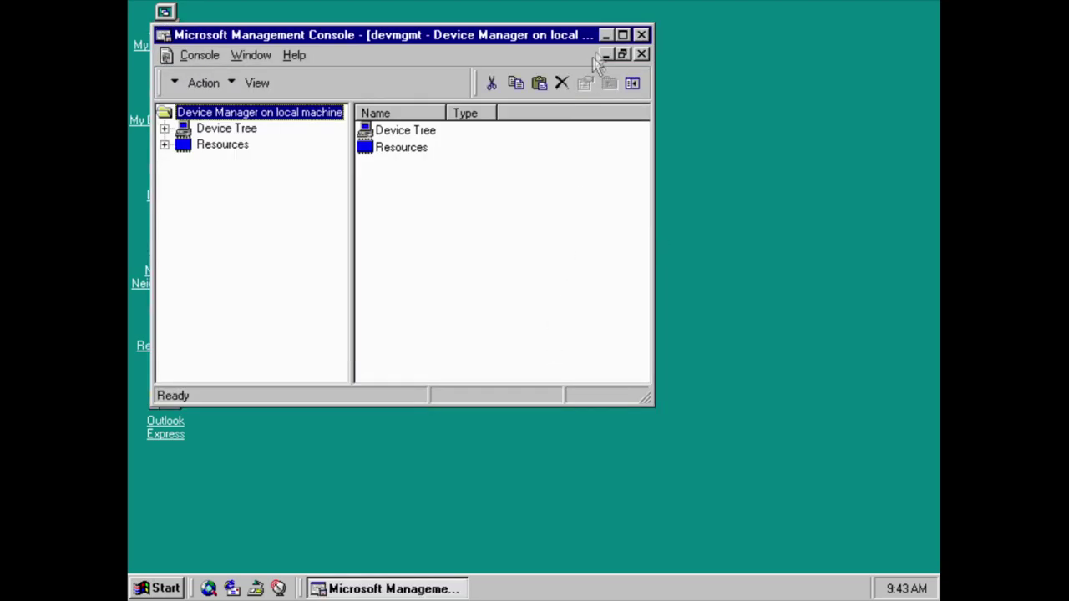
{"action": "left_click", "coordinate": [641, 35]}
{"action": "key", "text": "super"}
{"action": "mouse_move", "coordinate": [268, 294]}
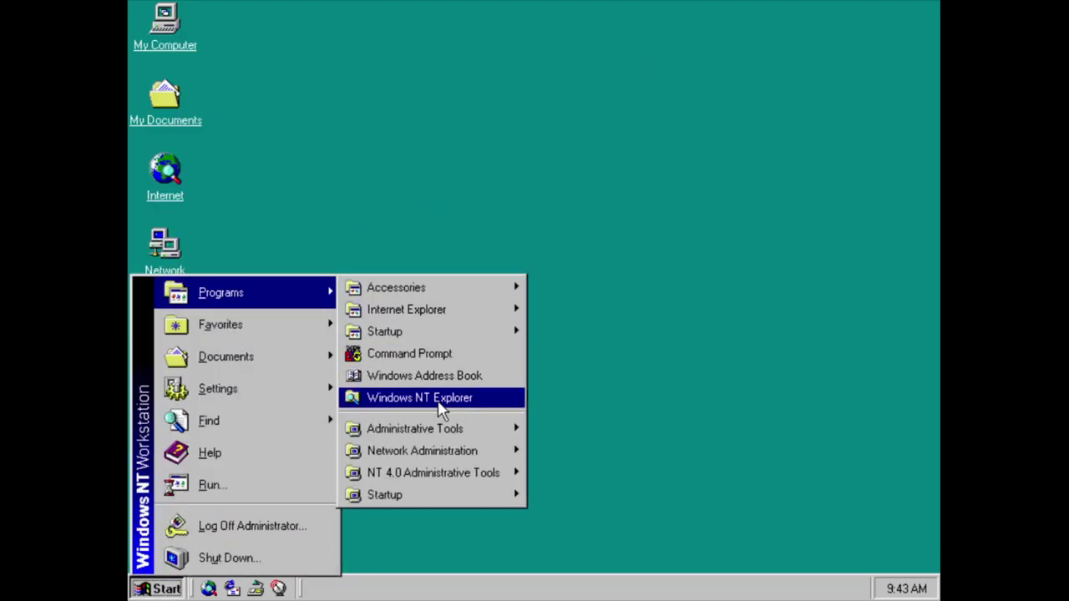
{"action": "mouse_move", "coordinate": [477, 432]}
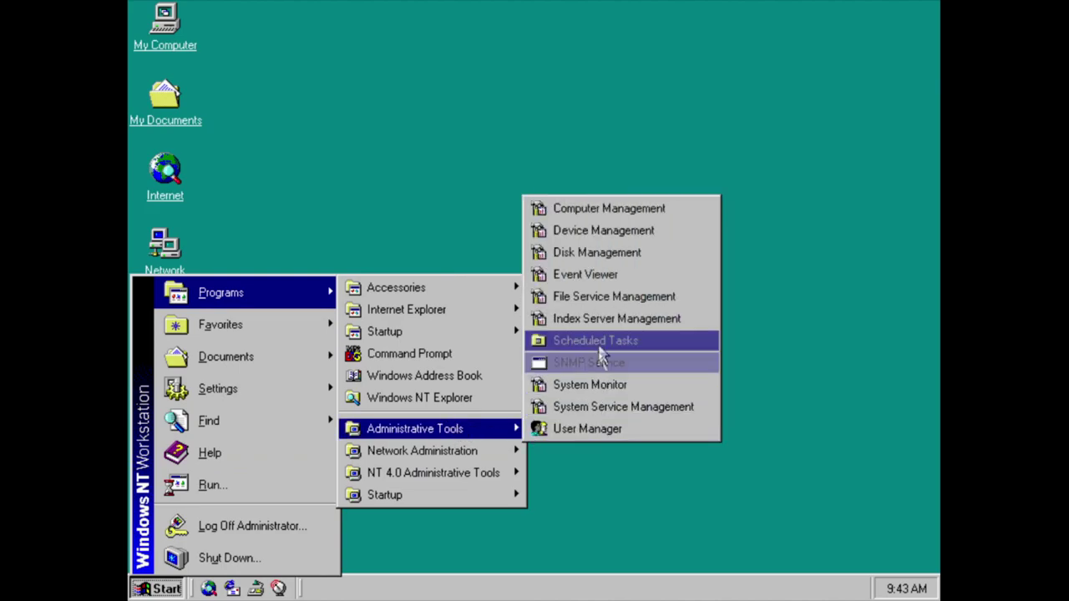
{"action": "left_click", "coordinate": [605, 284]}
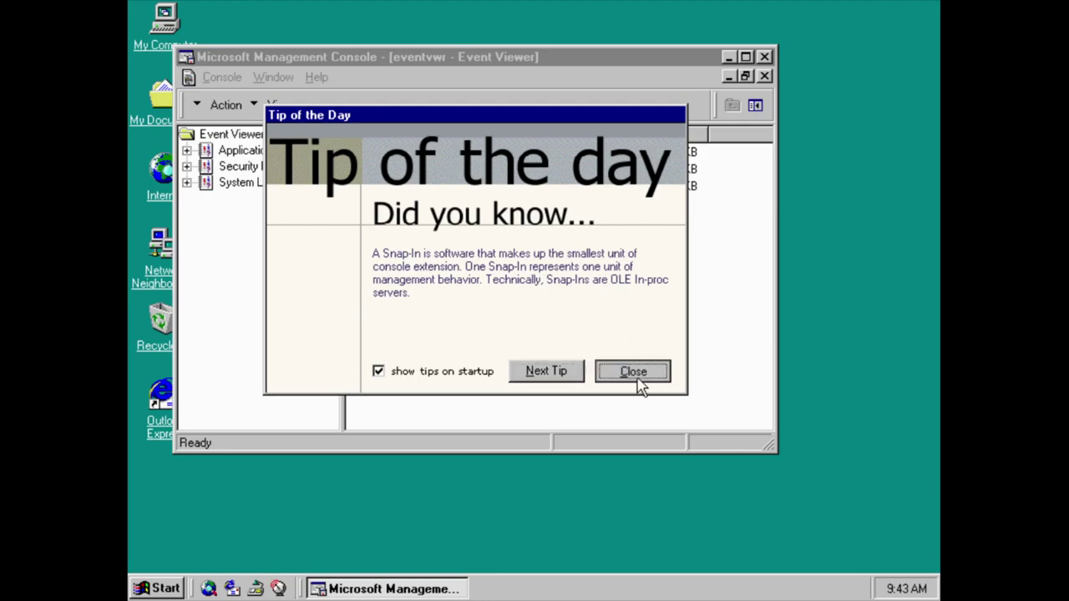
{"action": "left_click", "coordinate": [635, 373]}
Close Event Viewer without saving its console settings, and view Disk Management from the administrative tools before closing it.
{"action": "key", "text": "super"}
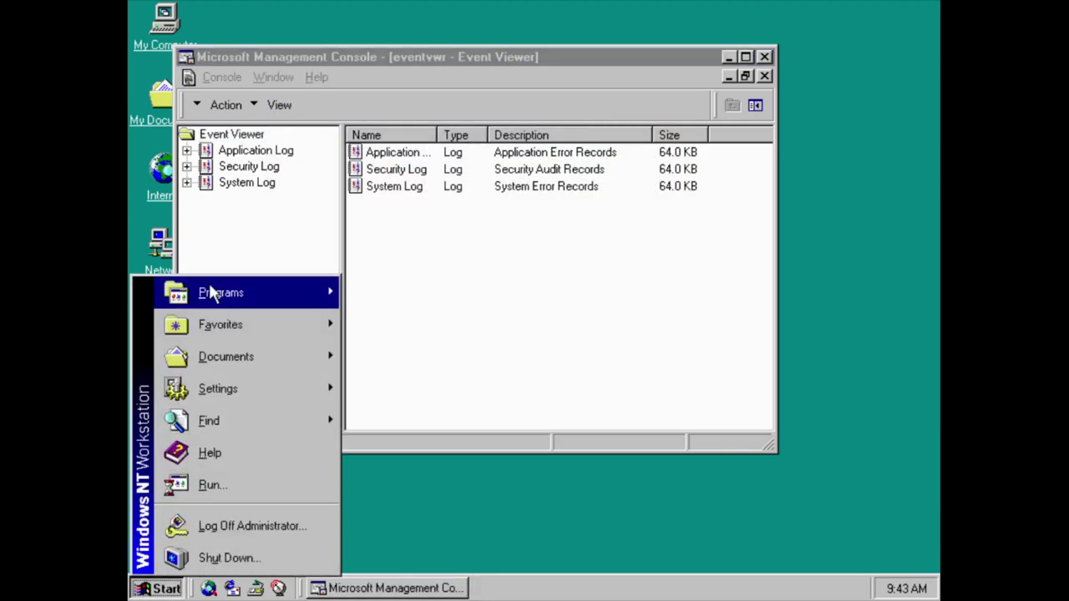
{"action": "mouse_move", "coordinate": [208, 288]}
{"action": "mouse_move", "coordinate": [415, 428]}
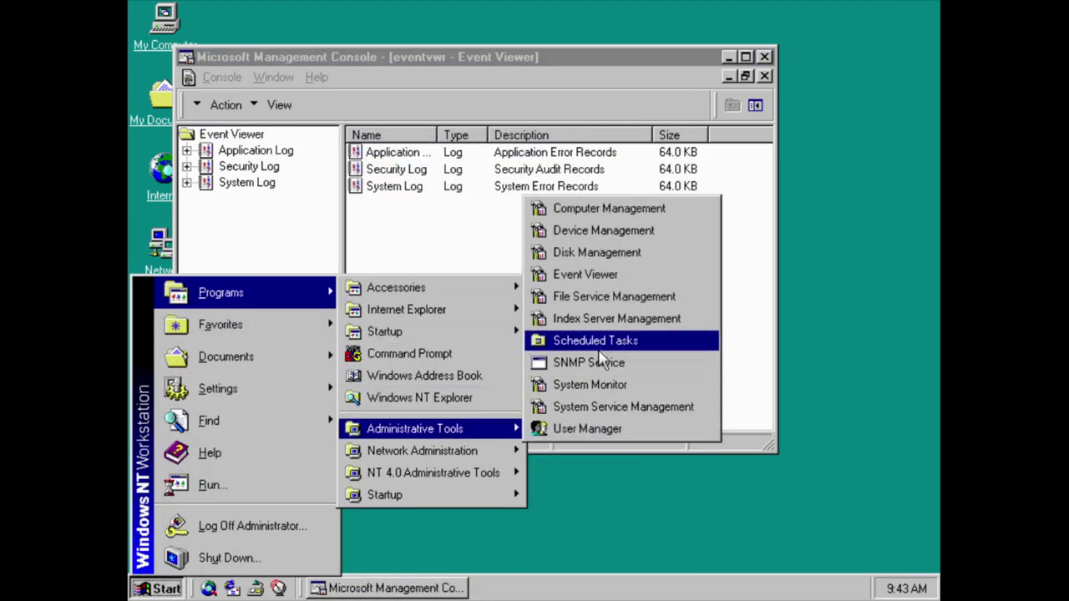
{"action": "left_click", "coordinate": [594, 251]}
{"action": "left_click", "coordinate": [765, 57]}
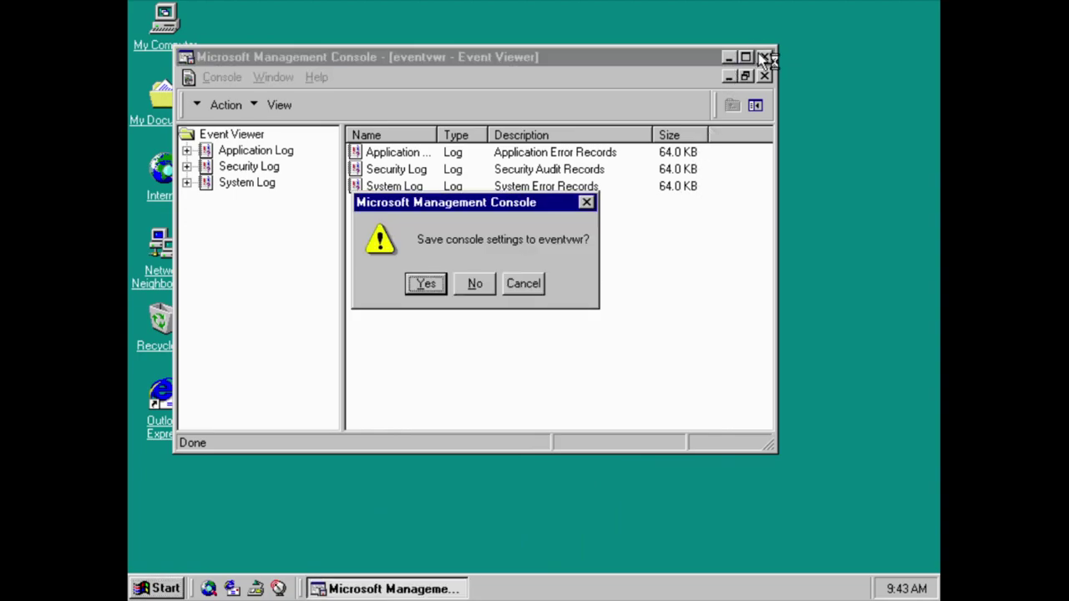
{"action": "left_click", "coordinate": [474, 283]}
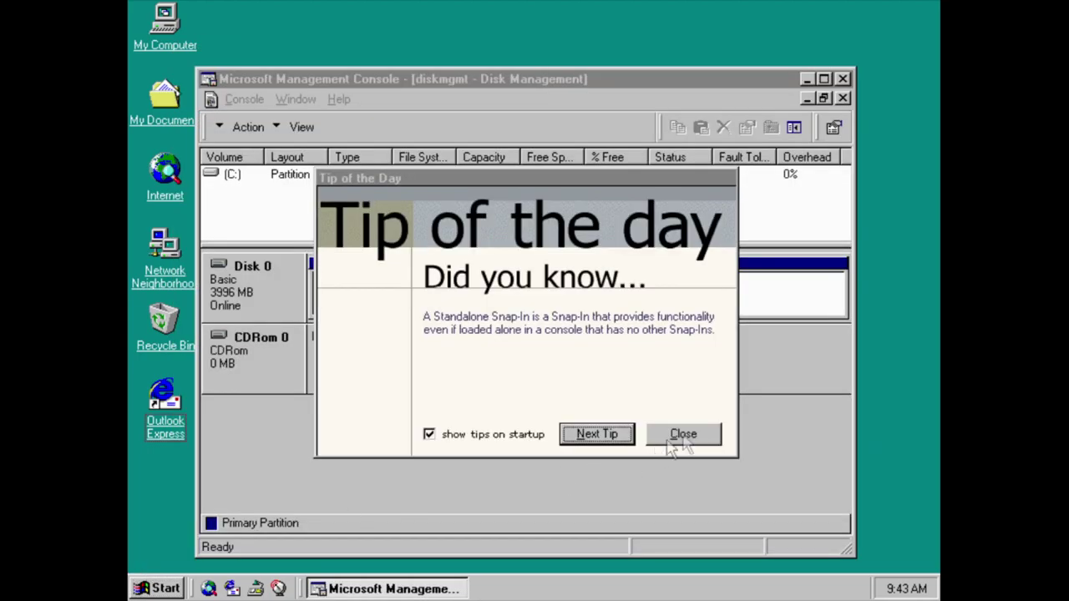
{"action": "left_click", "coordinate": [680, 436]}
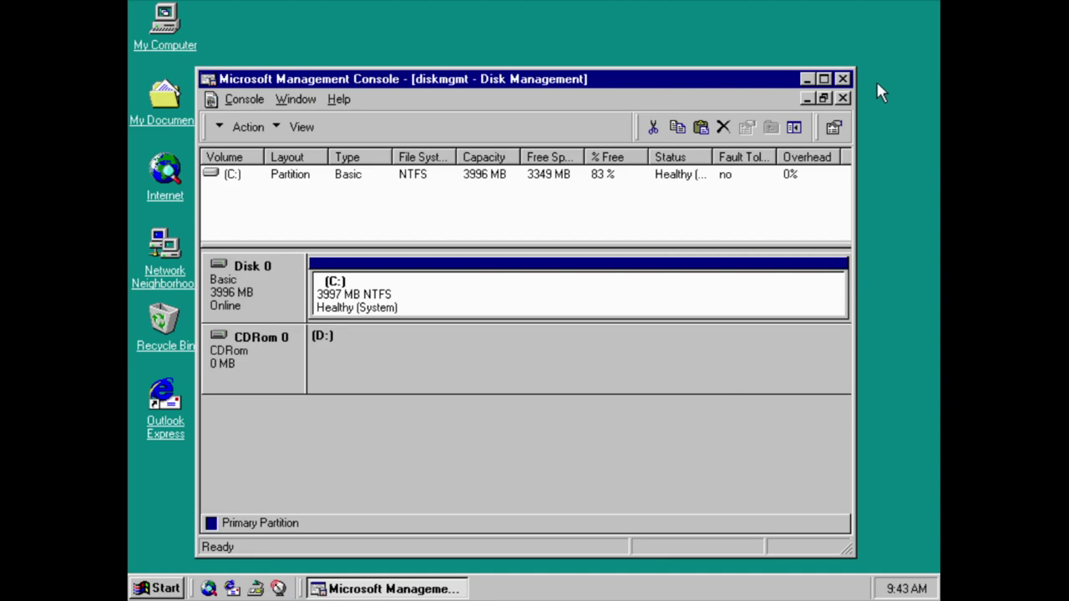
{"action": "left_click", "coordinate": [843, 79]}
Open File Service Management from the administrative tools, dismiss the Tip of the Day and close the console.
{"action": "key", "text": "super"}
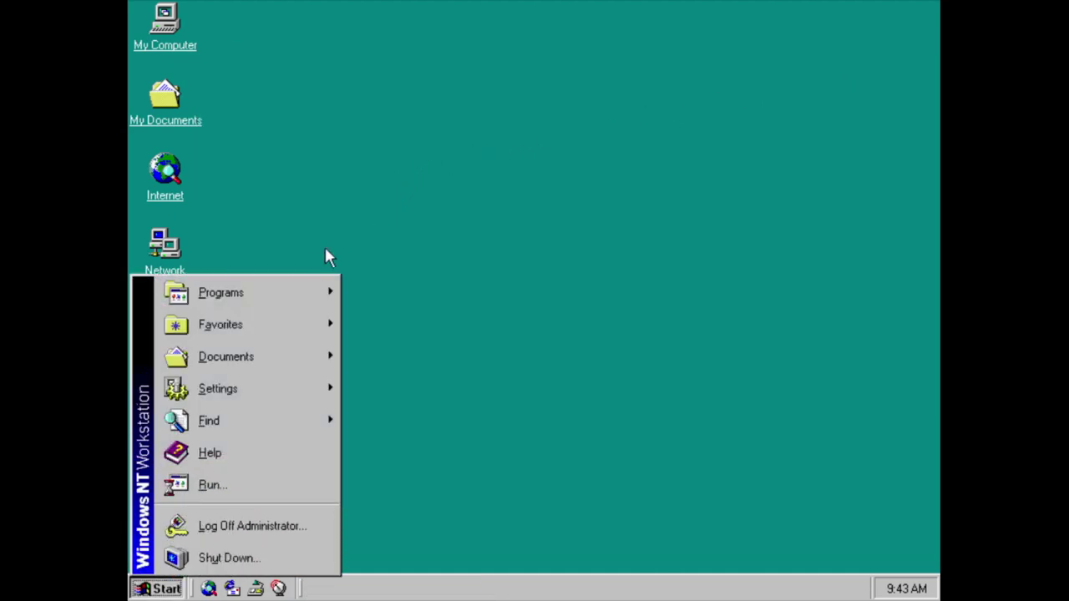
{"action": "mouse_move", "coordinate": [284, 290]}
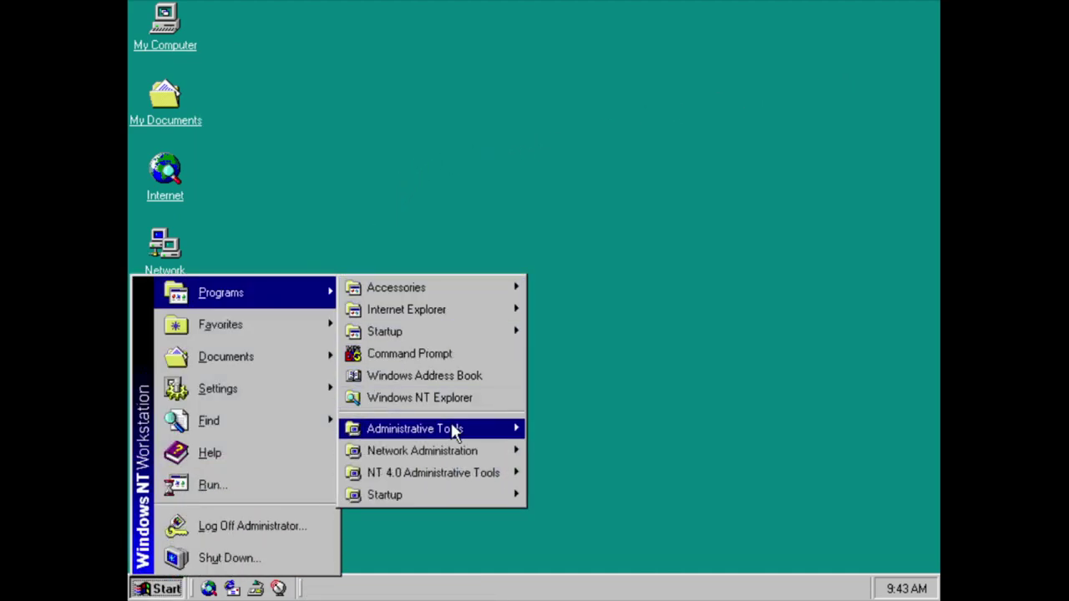
{"action": "mouse_move", "coordinate": [454, 432]}
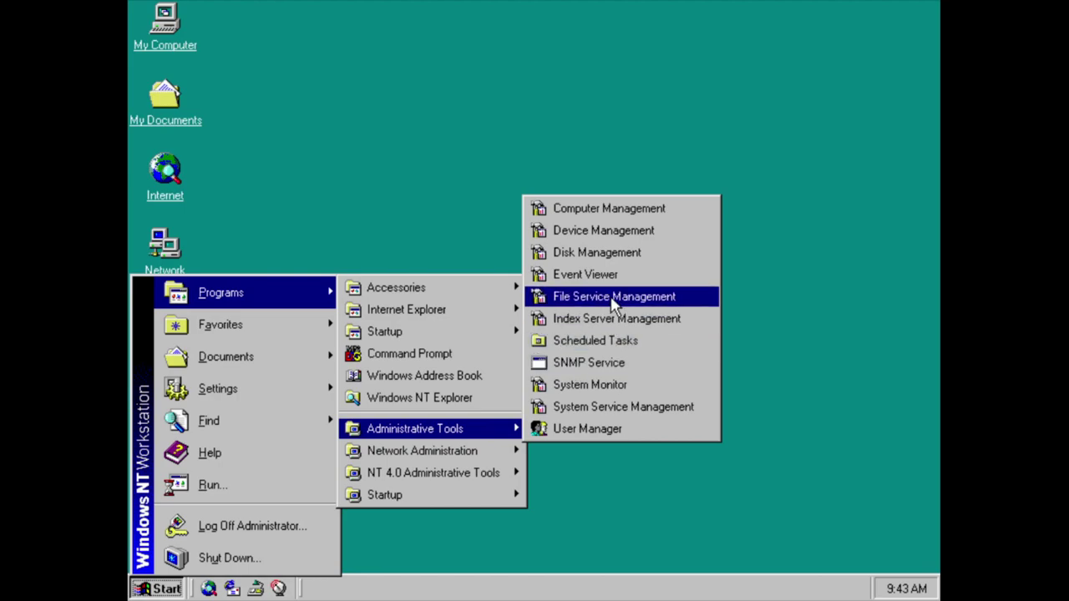
{"action": "left_click", "coordinate": [610, 298]}
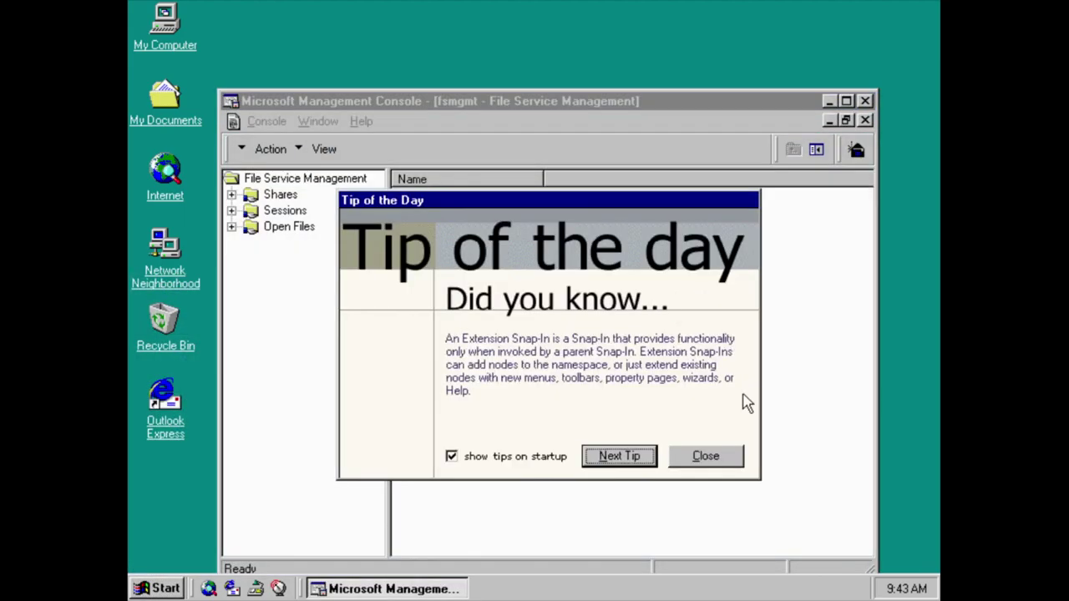
{"action": "left_click", "coordinate": [722, 444]}
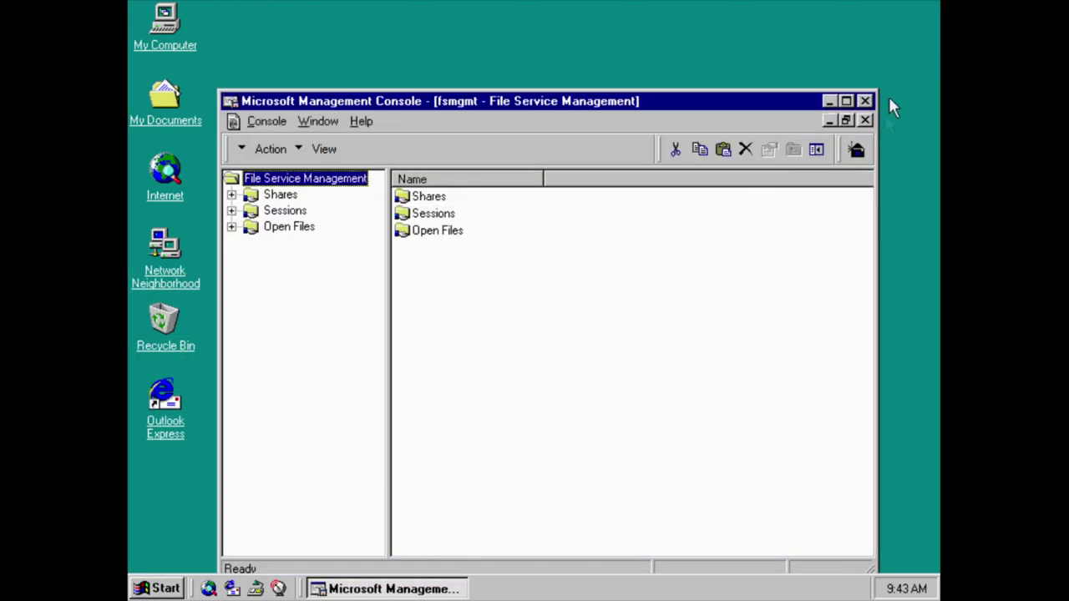
{"action": "left_click", "coordinate": [865, 101]}
Open Index Server Management from the administrative tools and dismiss the Tip of the Day.
{"action": "key", "text": "super"}
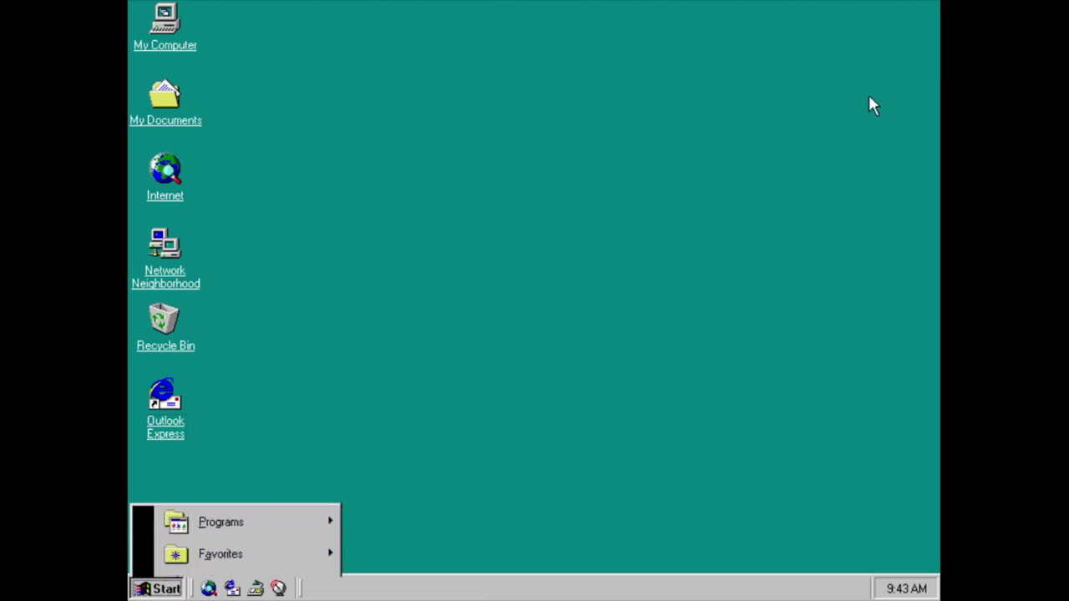
{"action": "mouse_move", "coordinate": [248, 276]}
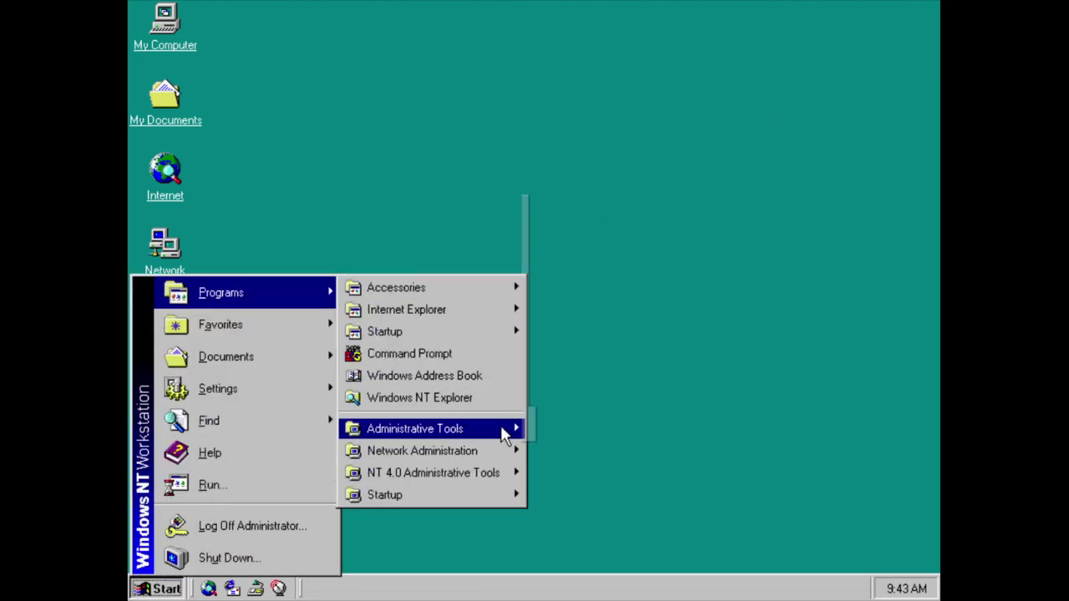
{"action": "mouse_move", "coordinate": [507, 430]}
{"action": "left_click", "coordinate": [573, 322]}
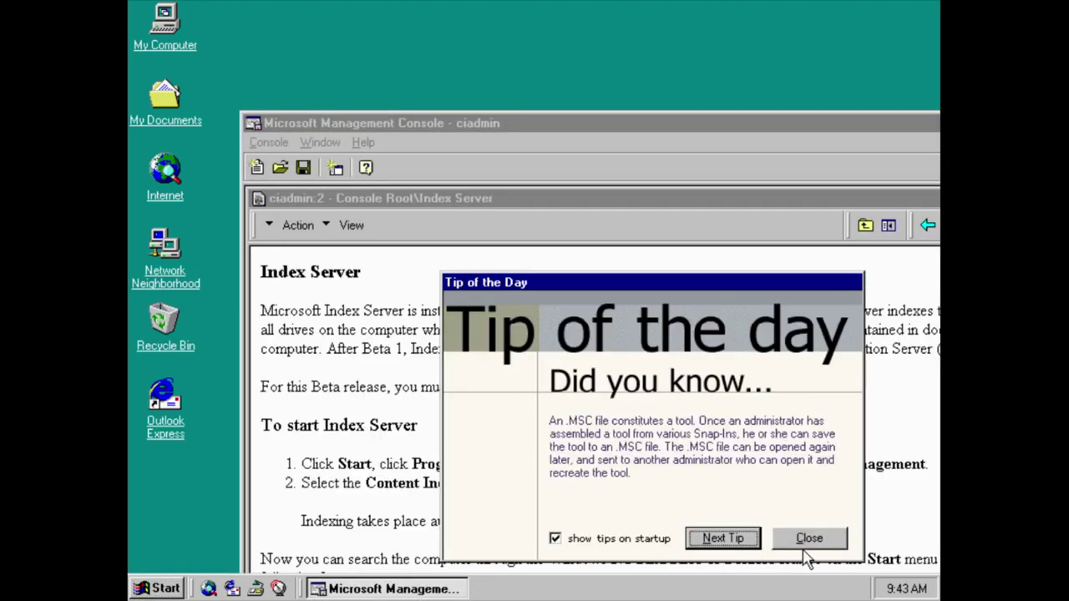
{"action": "left_click", "coordinate": [807, 538]}
Reposition the console and its Index Server page to fit the screen, and examine the page down to the query form.
{"action": "left_click_drag", "start_coordinate": [649, 131], "coordinate": [463, 64]}
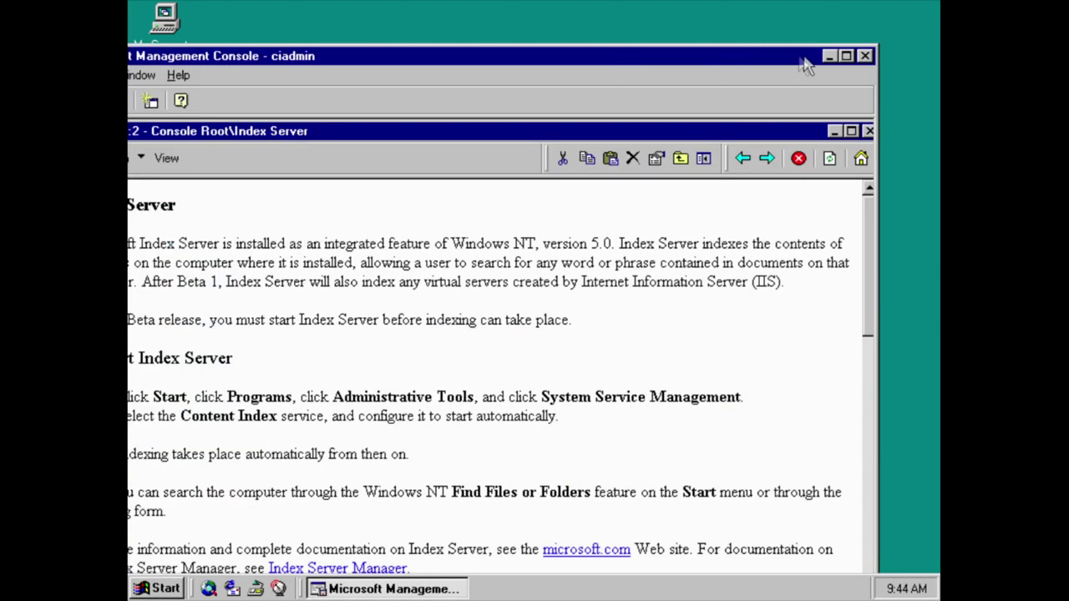
{"action": "left_click_drag", "start_coordinate": [700, 60], "coordinate": [775, 24]}
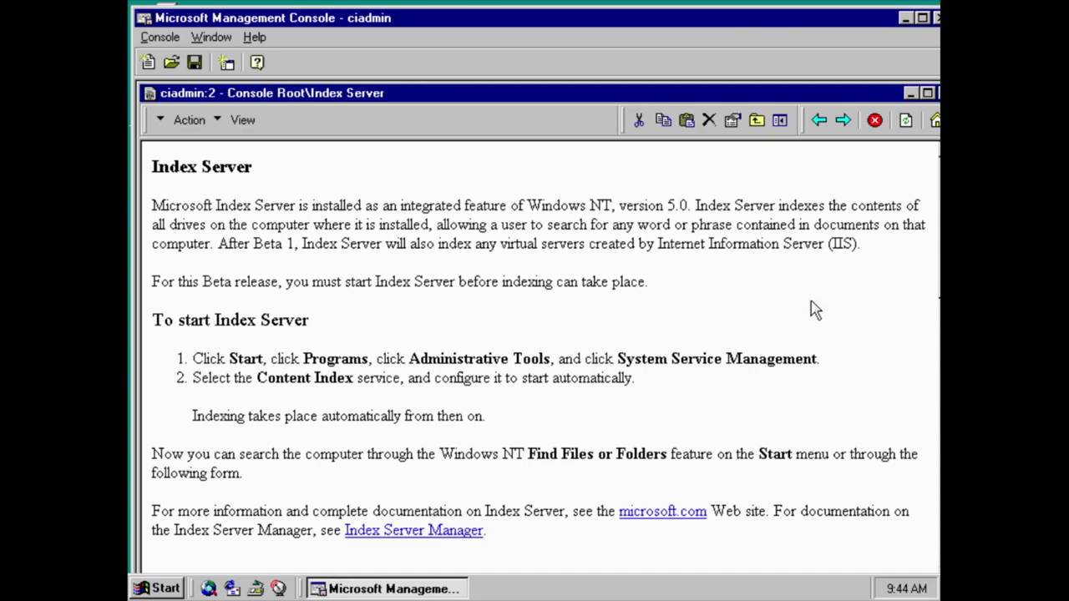
{"action": "left_click_drag", "start_coordinate": [754, 92], "coordinate": [698, 90]}
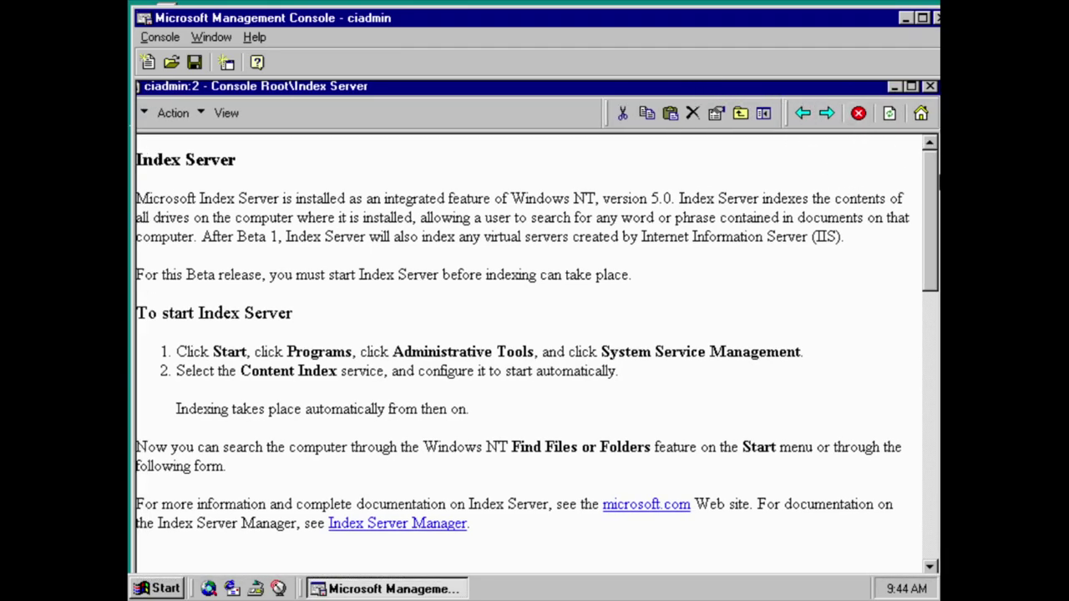
{"action": "left_click_drag", "start_coordinate": [934, 186], "coordinate": [890, 232]}
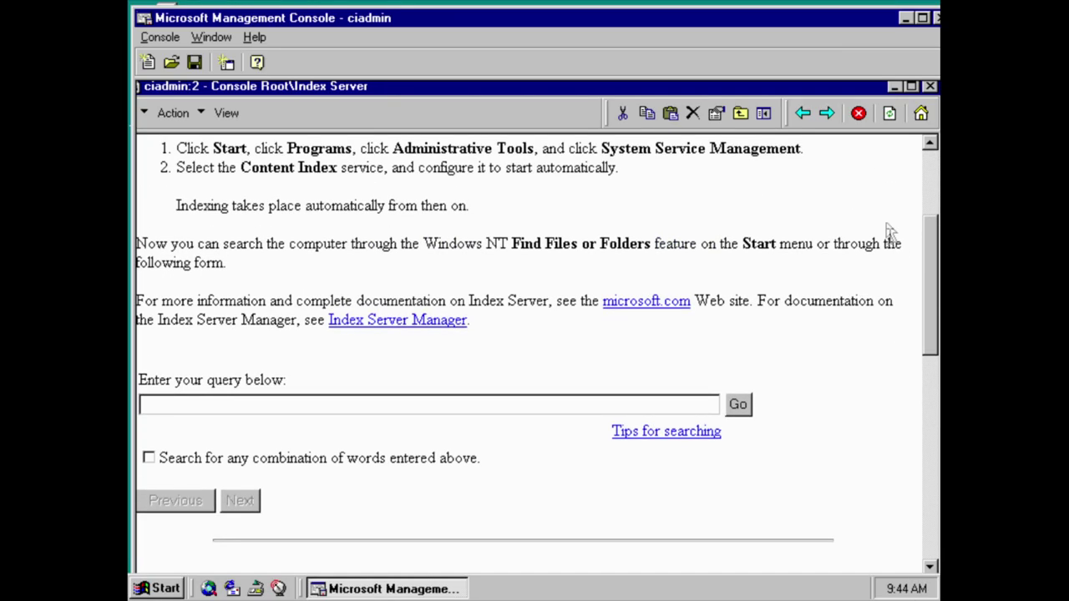
Enter 1 in the Index Server query form and close the Index Server console.
{"action": "left_click", "coordinate": [695, 402]}
{"action": "key", "text": "Tab"}
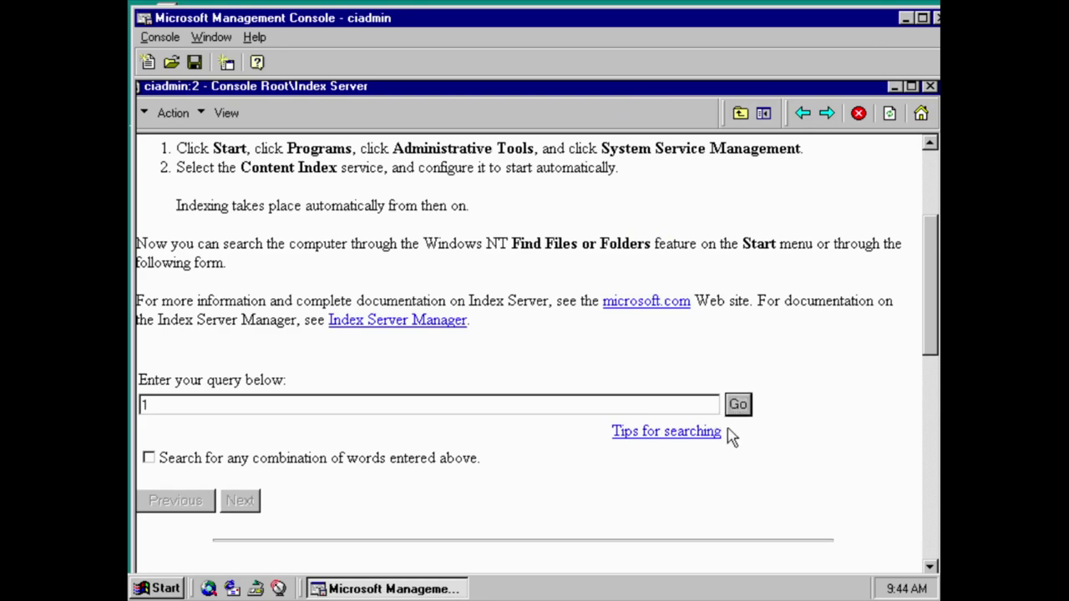
{"action": "left_click", "coordinate": [930, 87]}
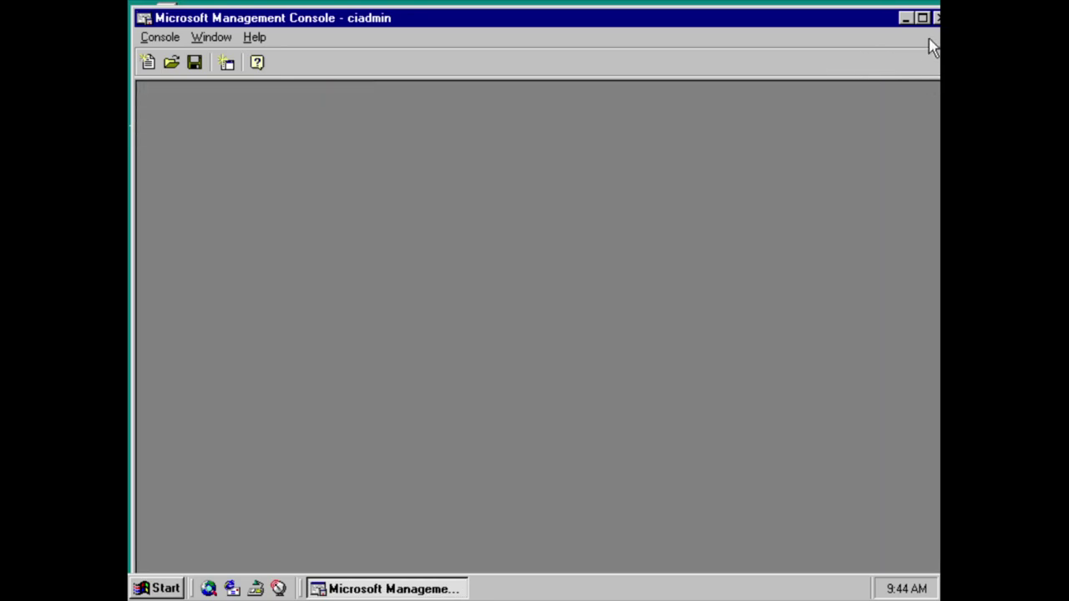
{"action": "left_click", "coordinate": [545, 338]}
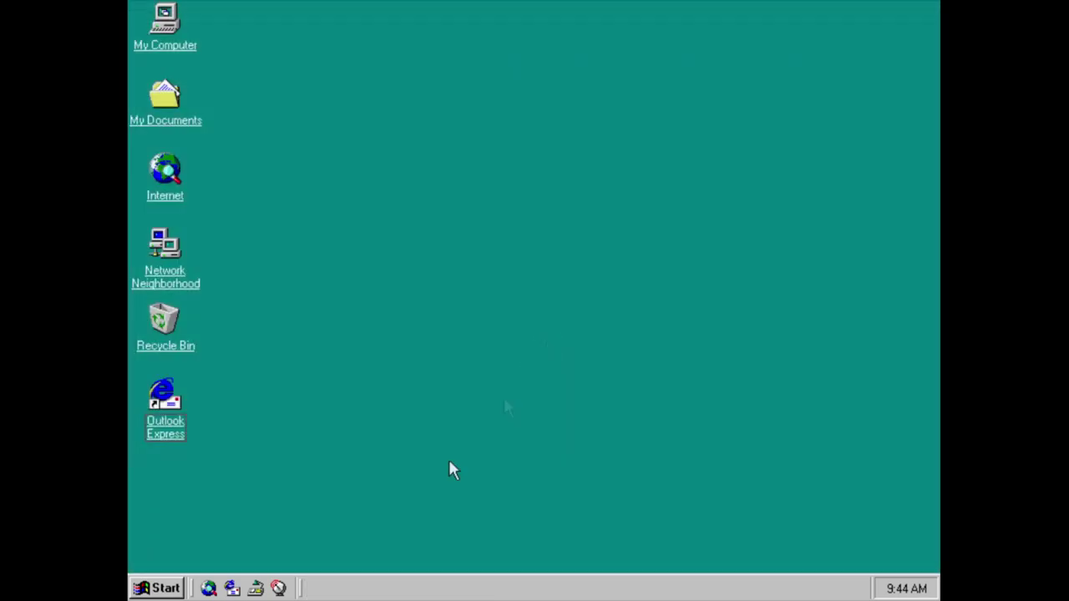
Open Scheduled Tasks from the administrative tools and close its window.
{"action": "left_click", "coordinate": [157, 588]}
{"action": "mouse_move", "coordinate": [261, 291]}
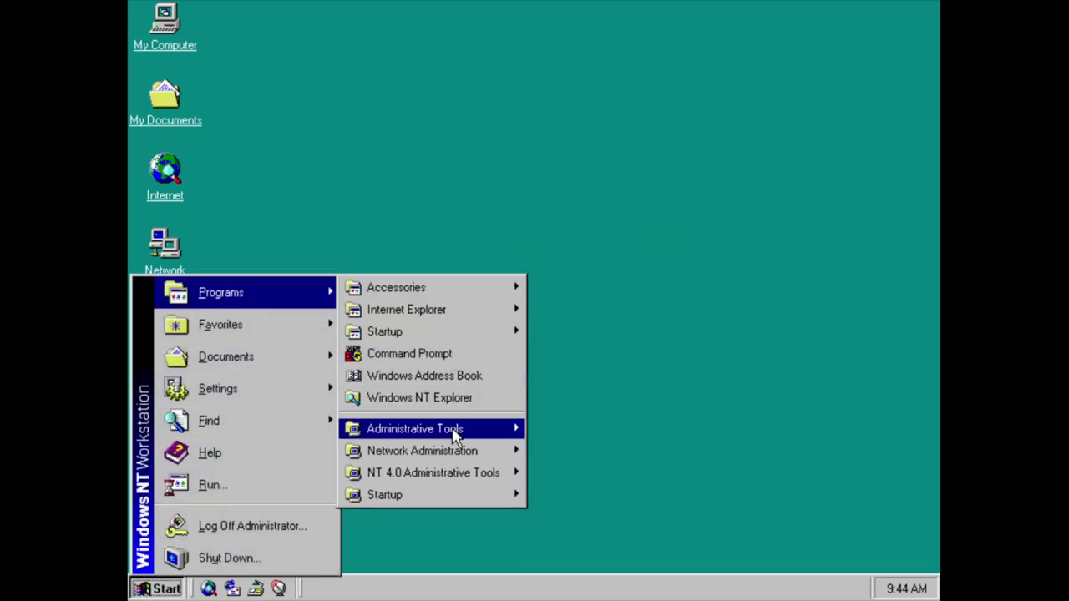
{"action": "mouse_move", "coordinate": [454, 431]}
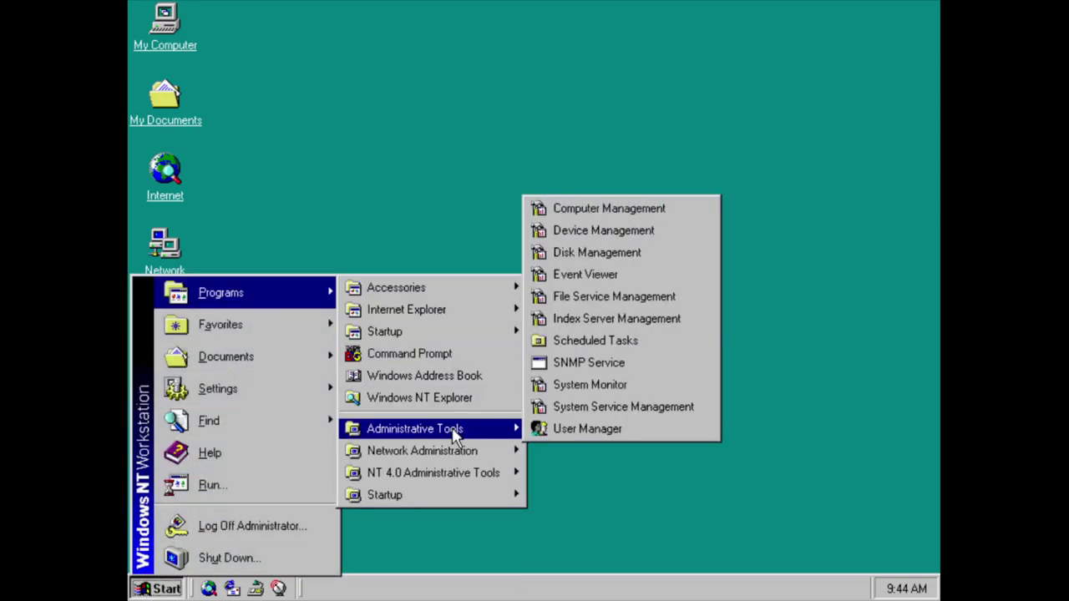
{"action": "left_click", "coordinate": [598, 341]}
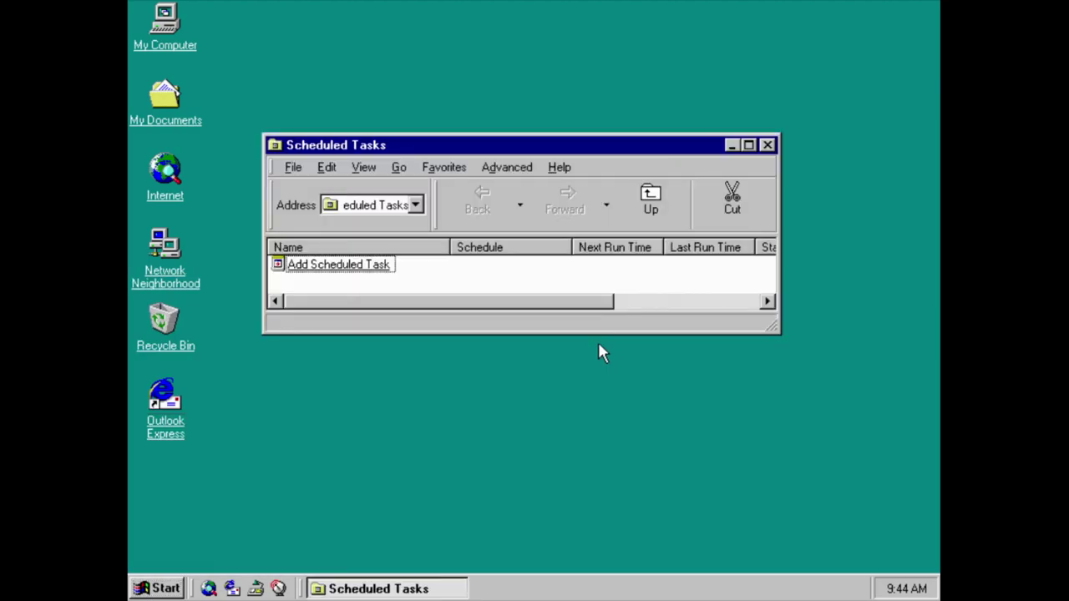
{"action": "left_click", "coordinate": [767, 145]}
Open SNMP Service from the administrative tools and view the Traps and Security pages of its properties.
{"action": "key", "text": "super"}
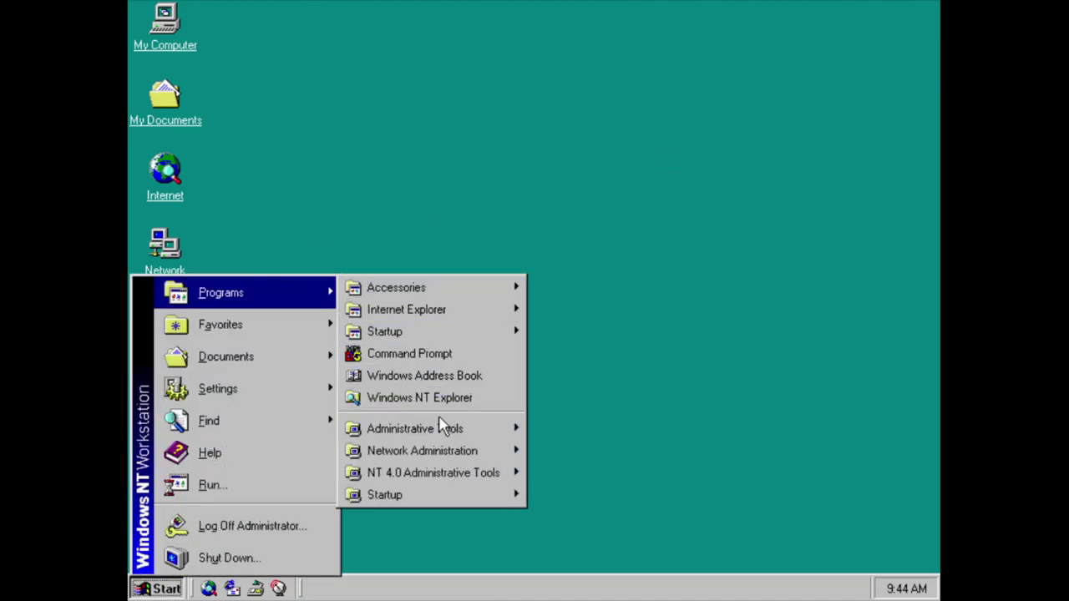
{"action": "mouse_move", "coordinate": [441, 429]}
{"action": "left_click", "coordinate": [585, 364]}
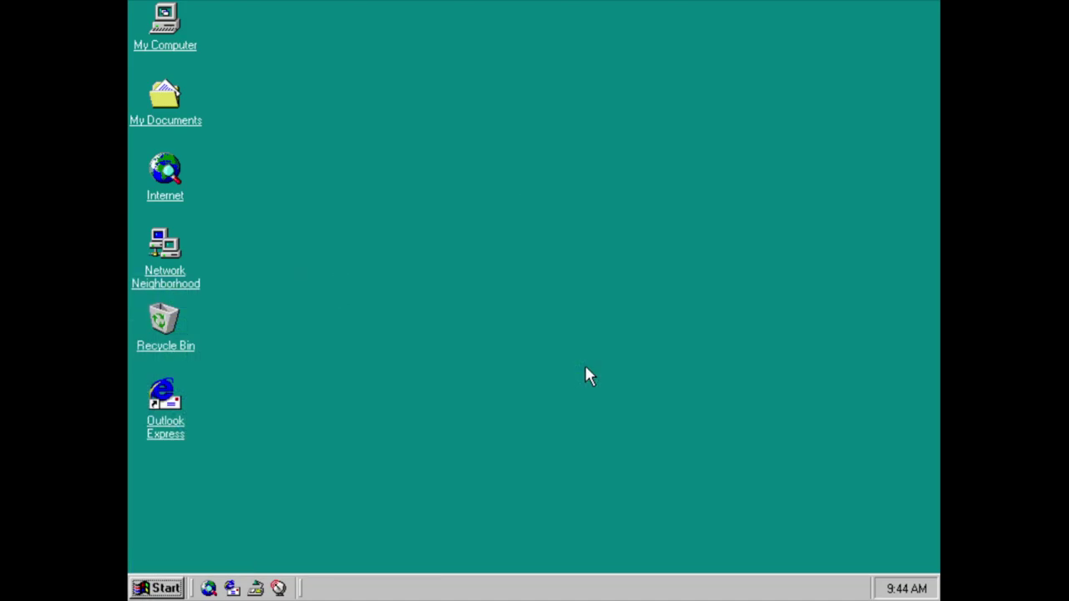
{"action": "key", "text": "super"}
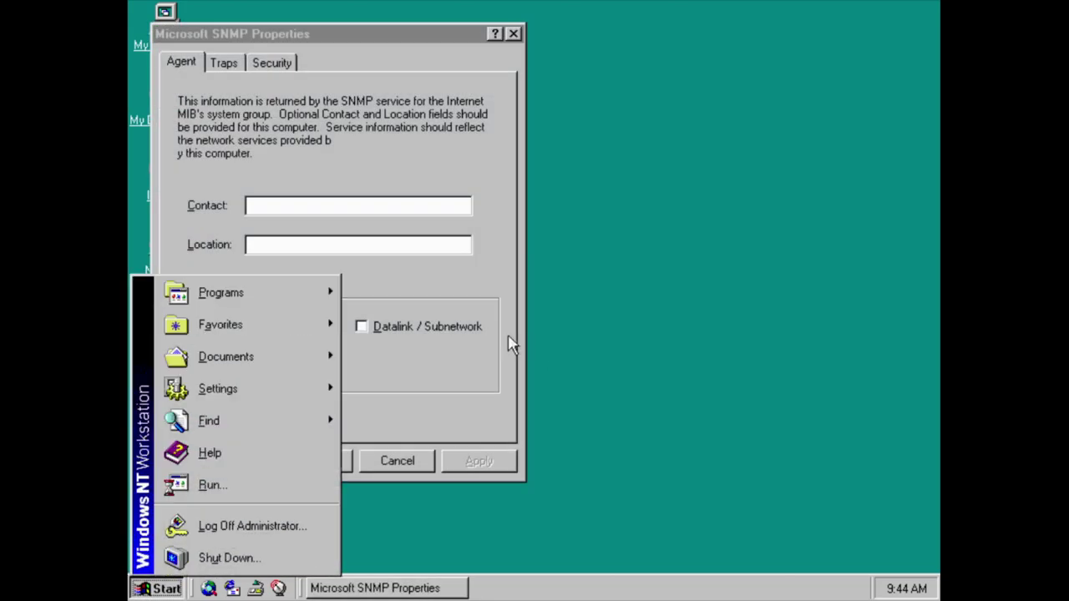
{"action": "left_click", "coordinate": [221, 66]}
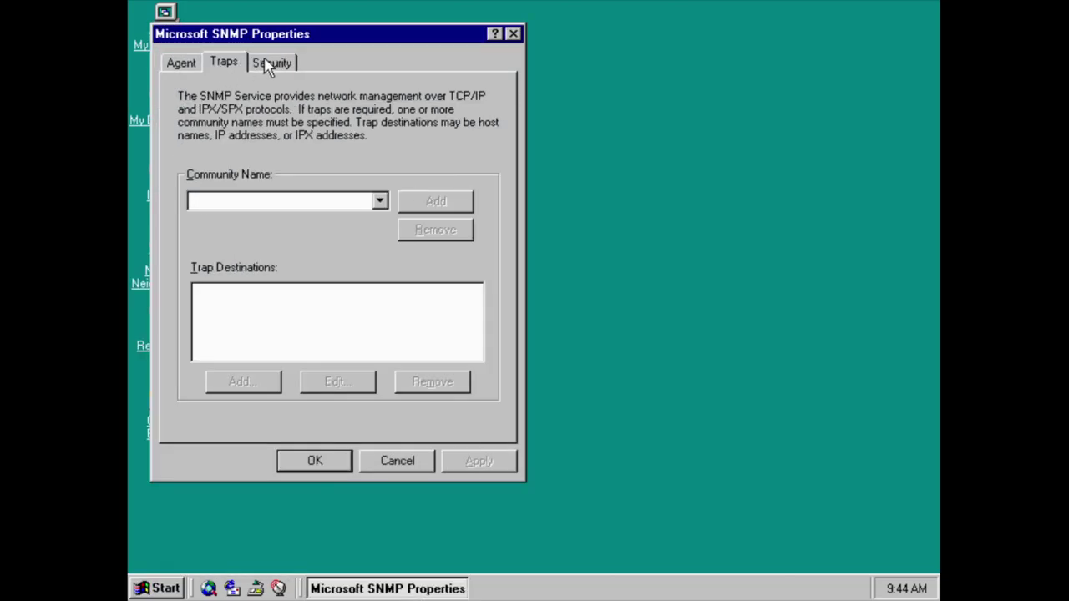
{"action": "left_click", "coordinate": [276, 62]}
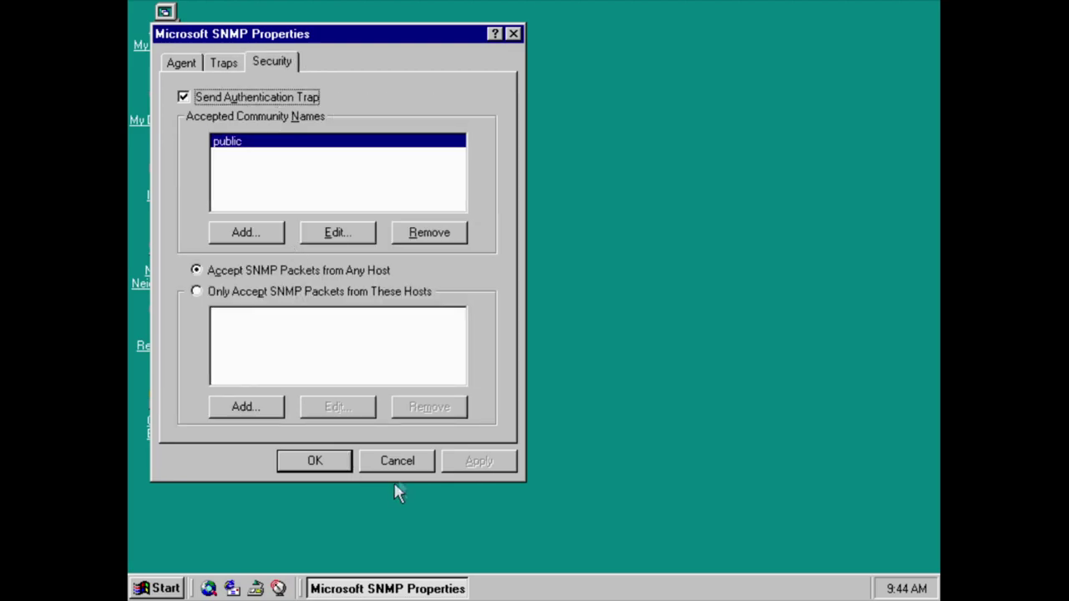
View the dialogs for adding and editing accepted SNMP community names, cancelling each one.
{"action": "left_click", "coordinate": [263, 232]}
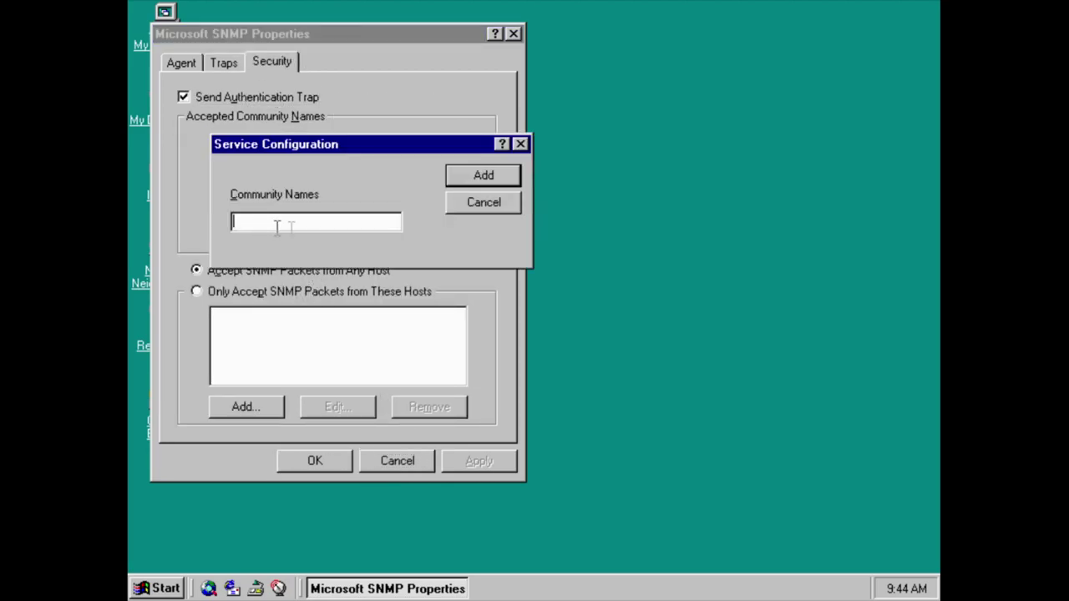
{"action": "left_click", "coordinate": [482, 208]}
{"action": "left_click", "coordinate": [372, 237]}
{"action": "left_click", "coordinate": [499, 205]}
Remove the public entry from the accepted SNMP community names and return to the Agent page.
{"action": "left_click", "coordinate": [429, 237]}
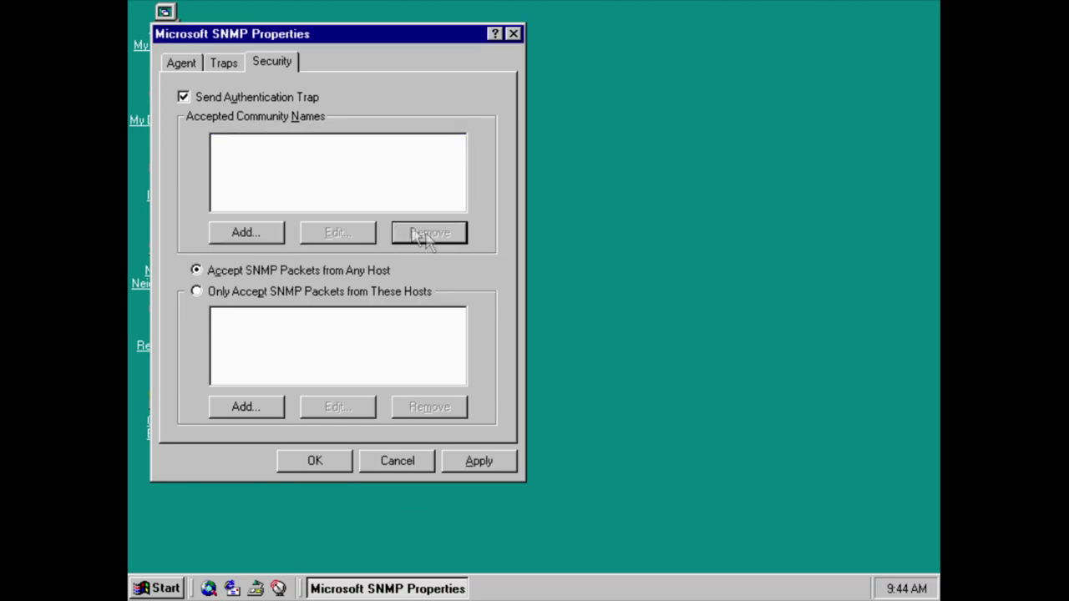
{"action": "left_click", "coordinate": [202, 66]}
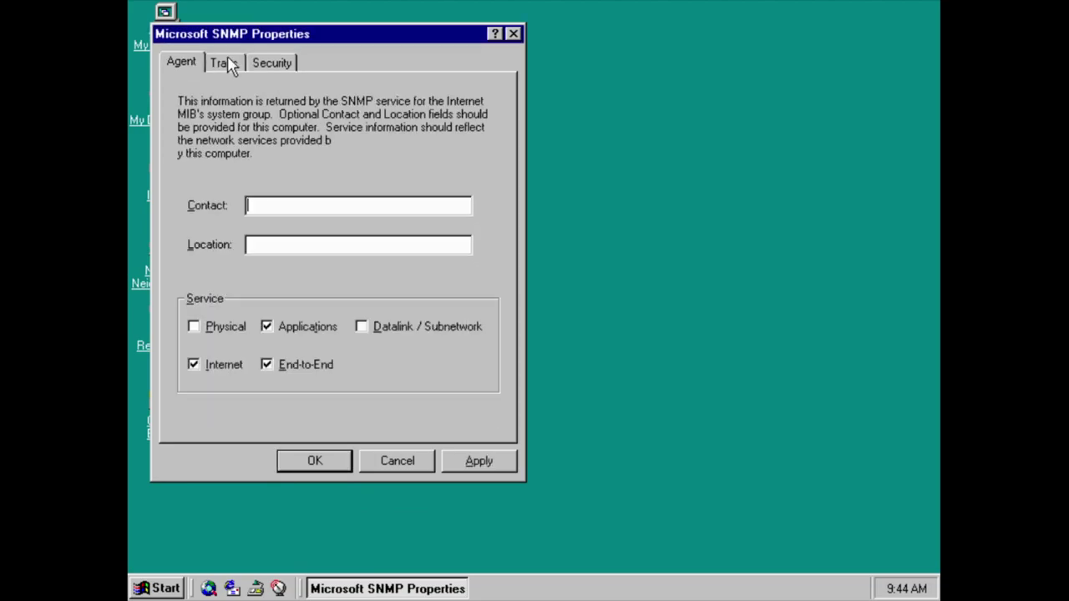
View the Traps page of the SNMP properties and cancel the dialog without applying anything.
{"action": "left_click", "coordinate": [231, 67]}
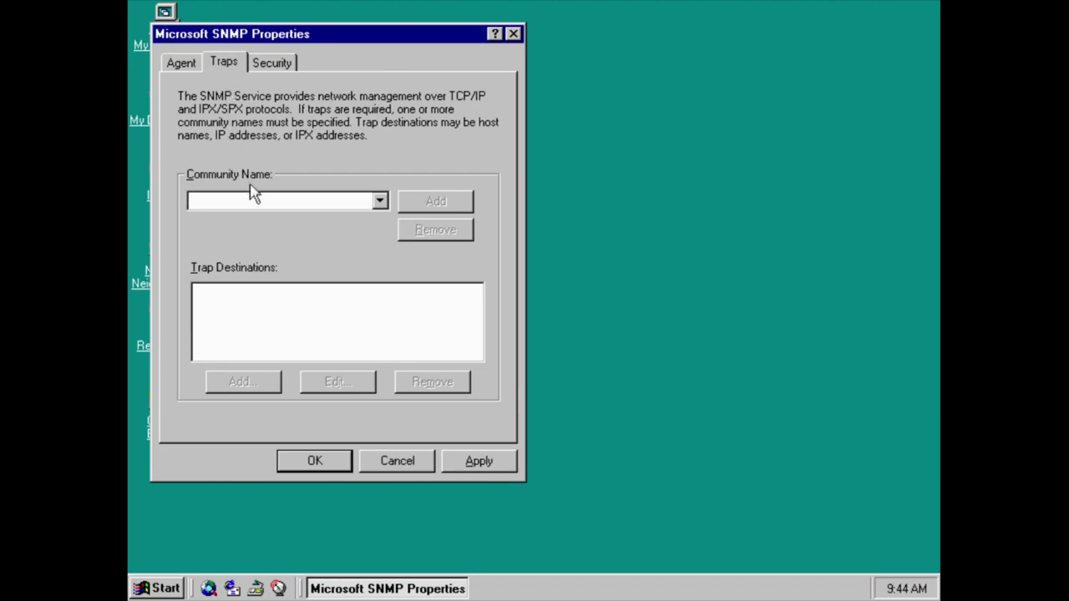
{"action": "left_click", "coordinate": [399, 461]}
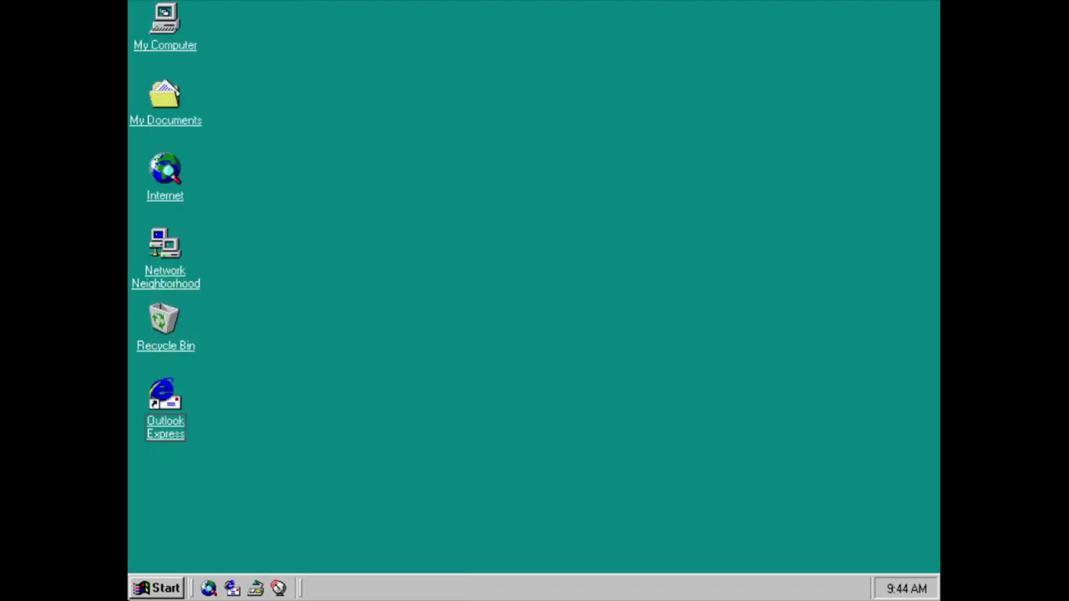
Open System Monitor from the administrative tools, dismiss the tip of the day, view the graph and close the console.
{"action": "left_click", "coordinate": [157, 589]}
{"action": "mouse_move", "coordinate": [222, 292]}
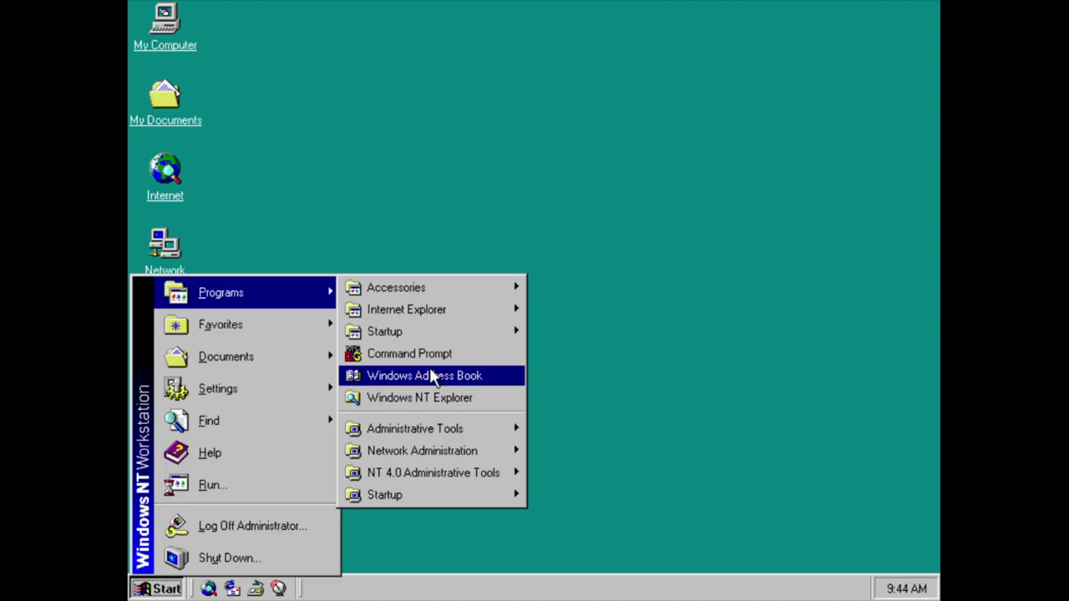
{"action": "mouse_move", "coordinate": [452, 437]}
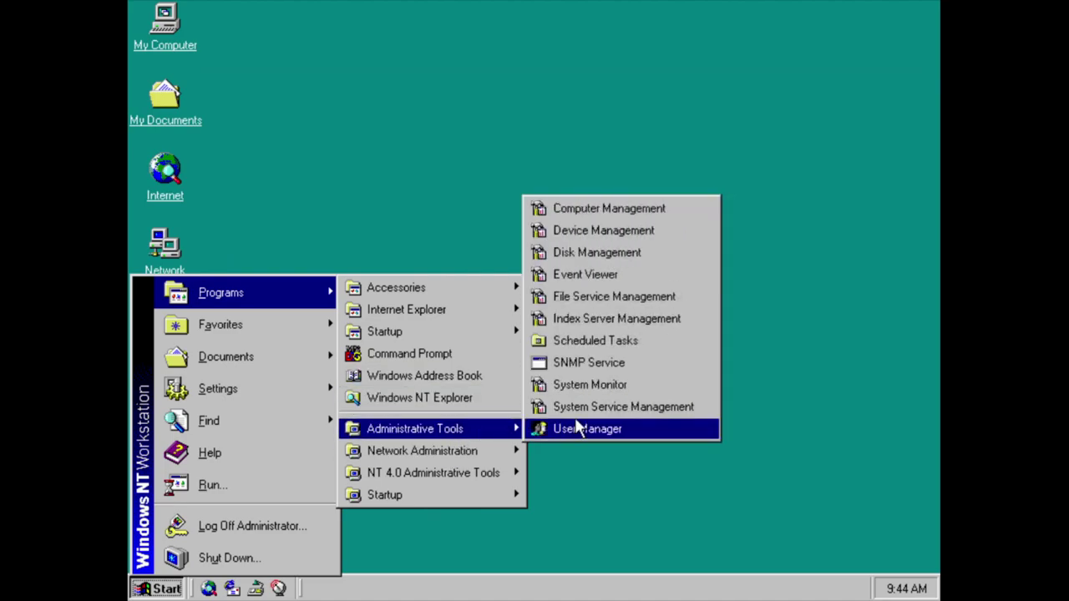
{"action": "left_click", "coordinate": [584, 390]}
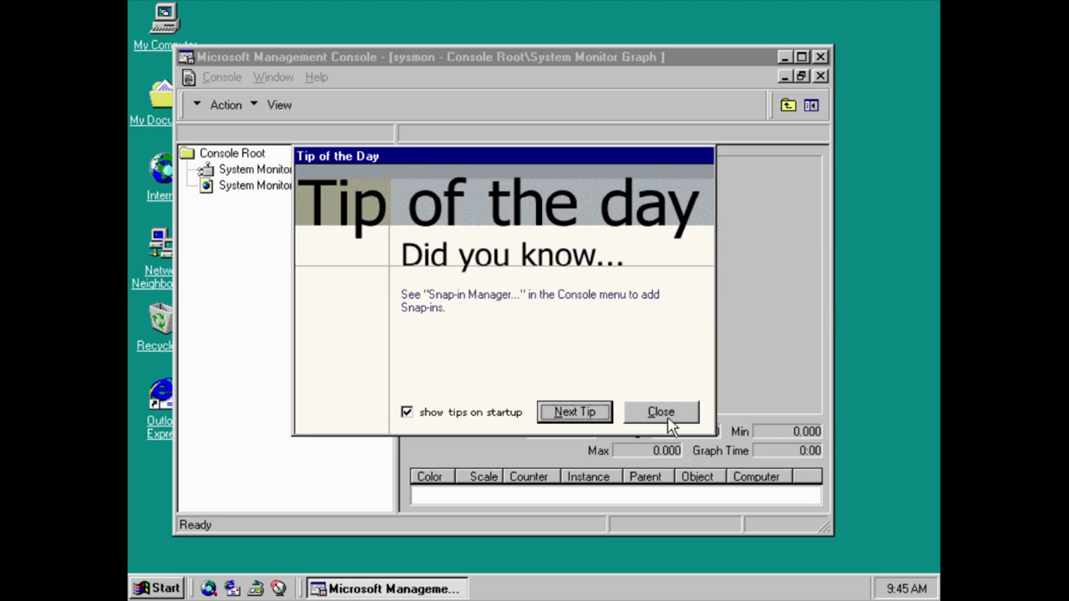
{"action": "left_click", "coordinate": [660, 413]}
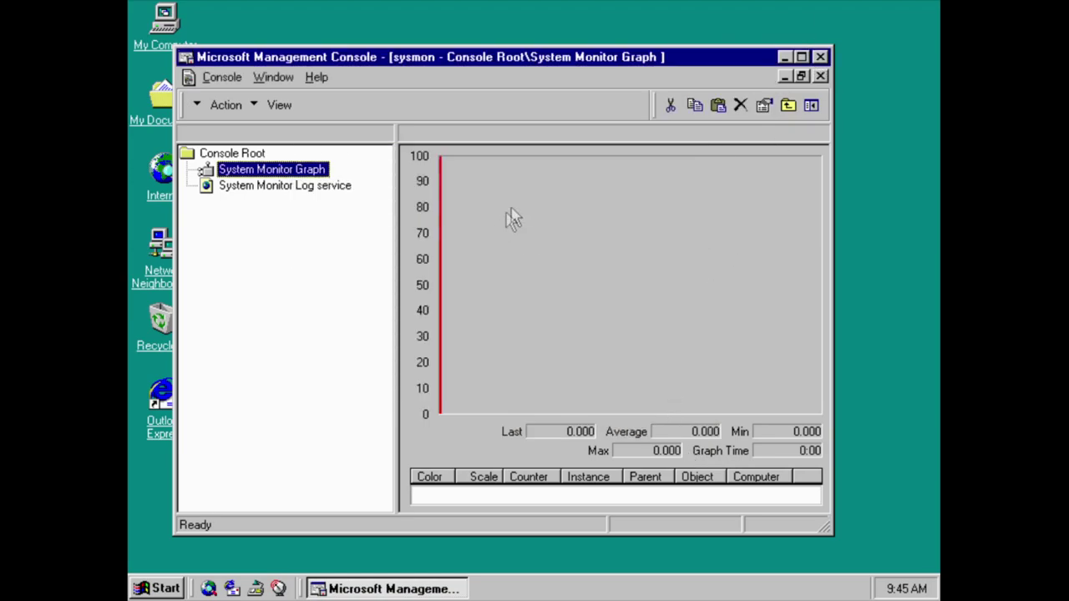
{"action": "left_click", "coordinate": [821, 58]}
Open System Service Management from the administrative tools, dismiss the tip, view the services list and close the console.
{"action": "left_click", "coordinate": [157, 588]}
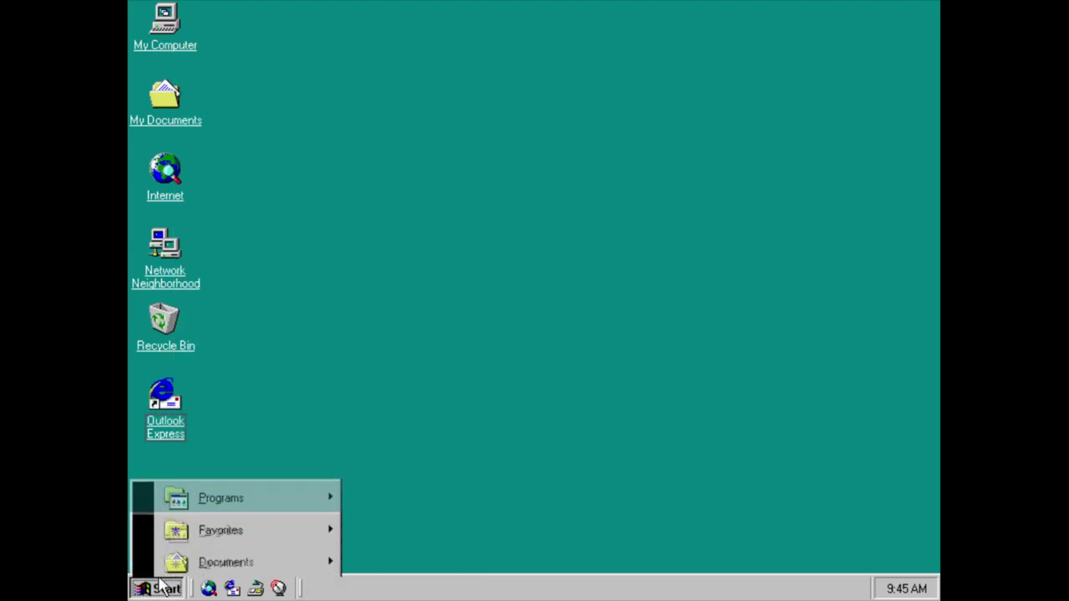
{"action": "mouse_move", "coordinate": [220, 289]}
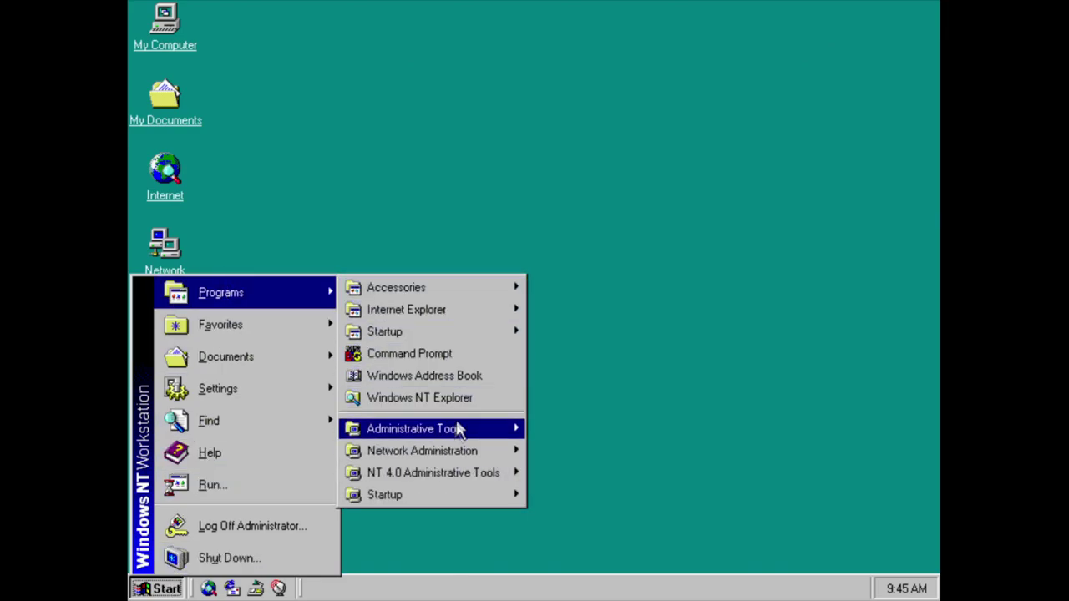
{"action": "mouse_move", "coordinate": [458, 428]}
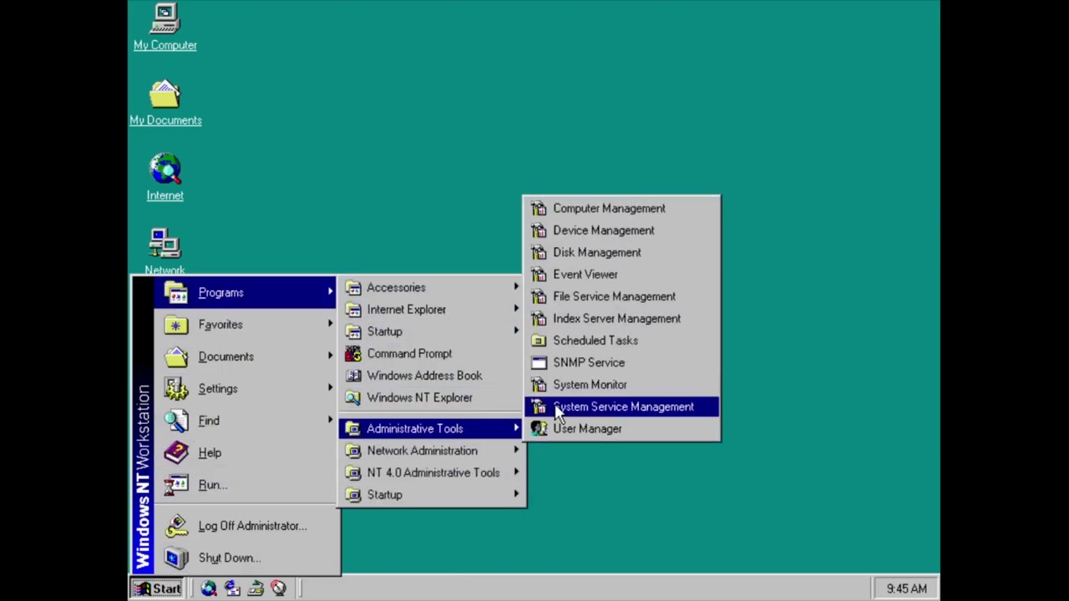
{"action": "left_click", "coordinate": [557, 407]}
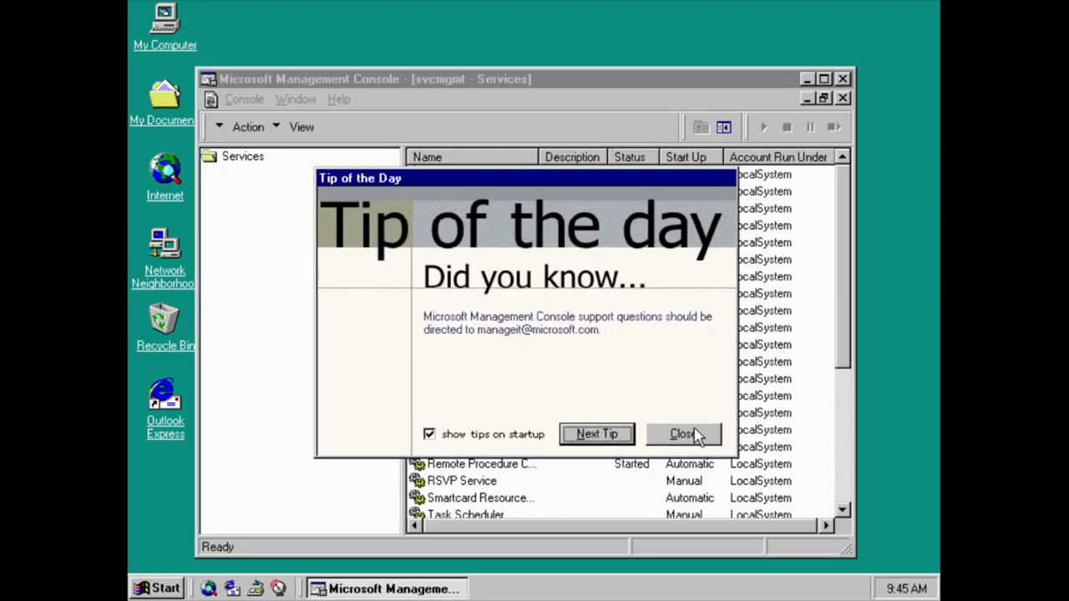
{"action": "left_click", "coordinate": [682, 434]}
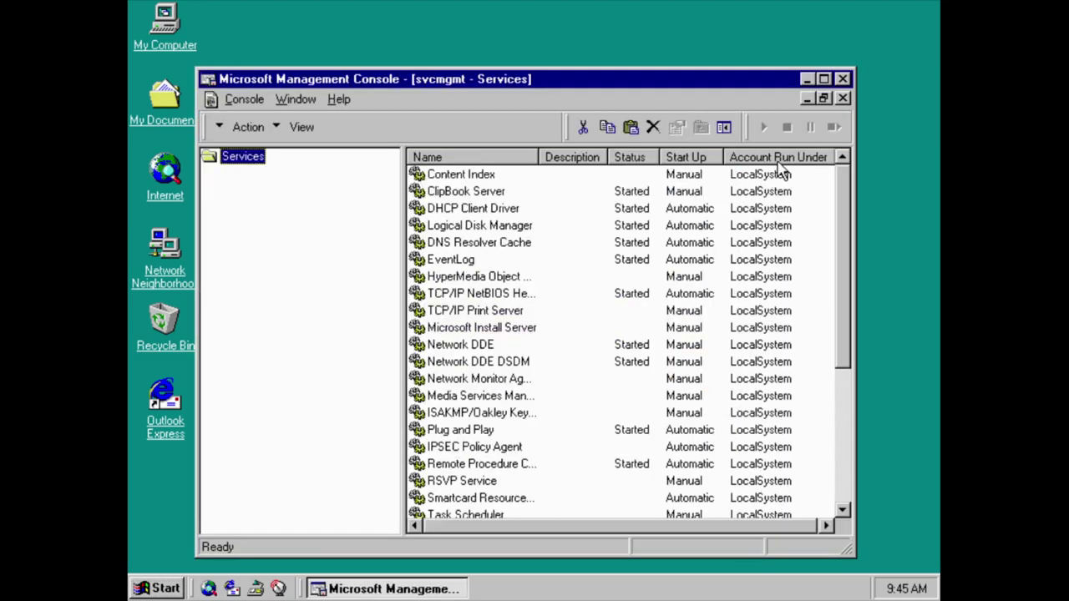
{"action": "left_click", "coordinate": [843, 78]}
Open User Manager from the administrative tools, view the users and groups, and close it.
{"action": "key", "text": "super"}
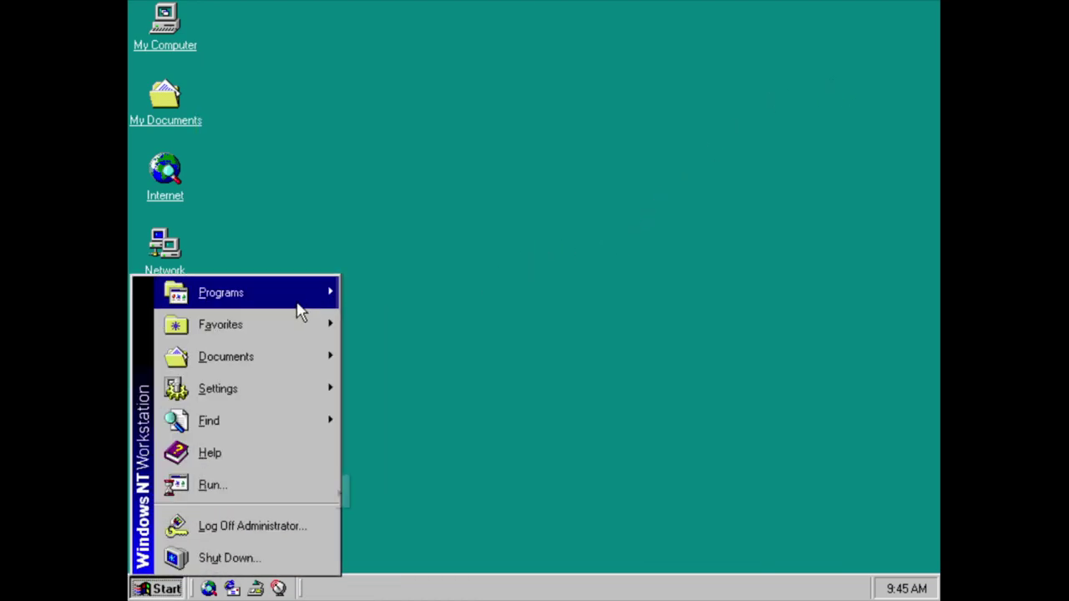
{"action": "mouse_move", "coordinate": [299, 306]}
{"action": "mouse_move", "coordinate": [420, 430]}
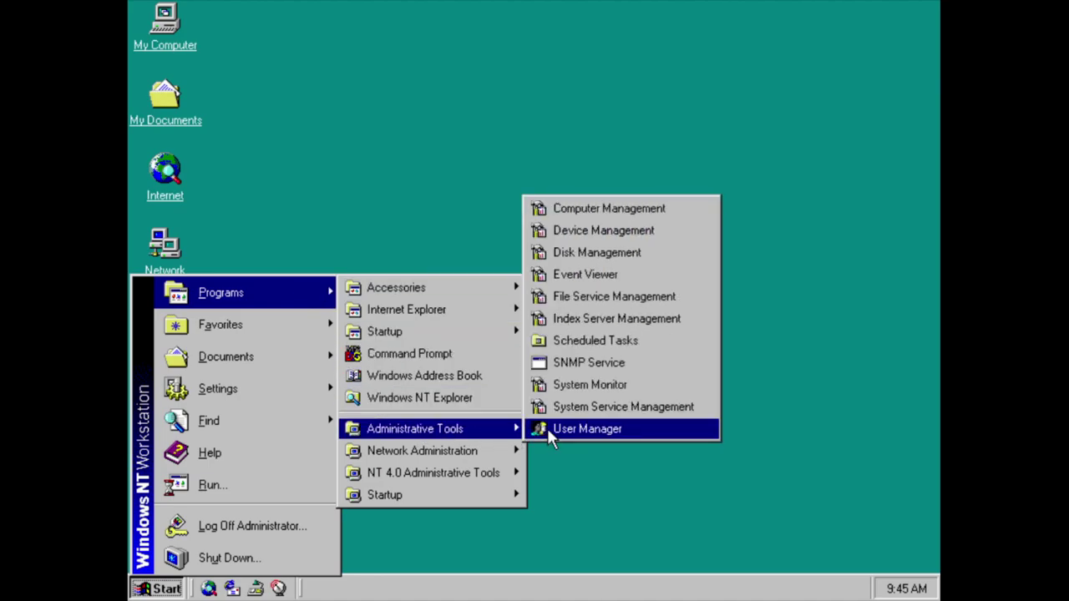
{"action": "left_click", "coordinate": [550, 432]}
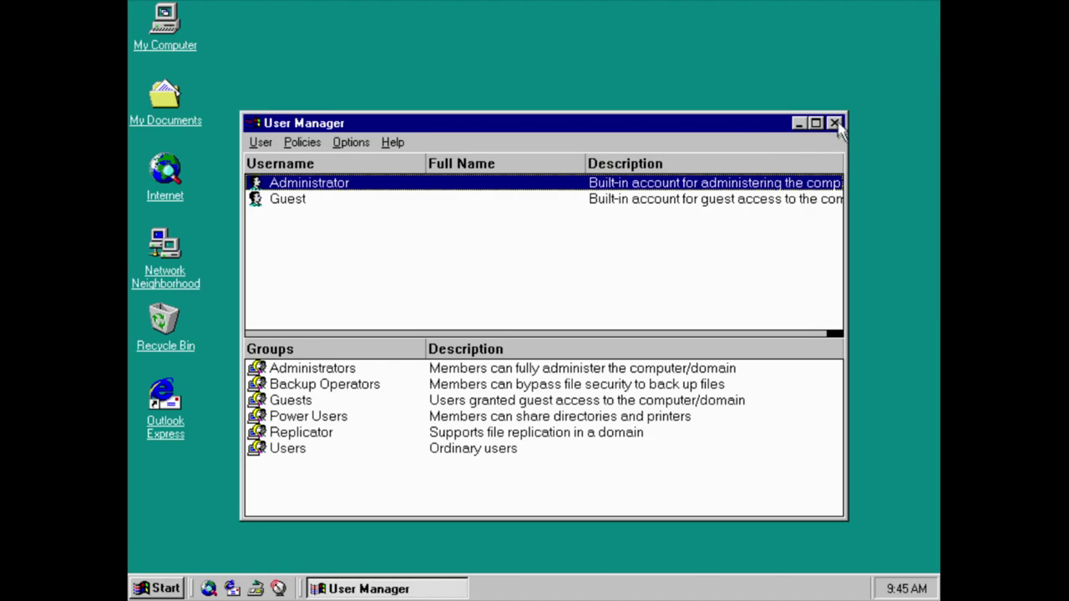
{"action": "left_click", "coordinate": [835, 124]}
Open Microsoft Network Monitor Tools from the network administration programs, view the capture window and close it.
{"action": "key", "text": "super"}
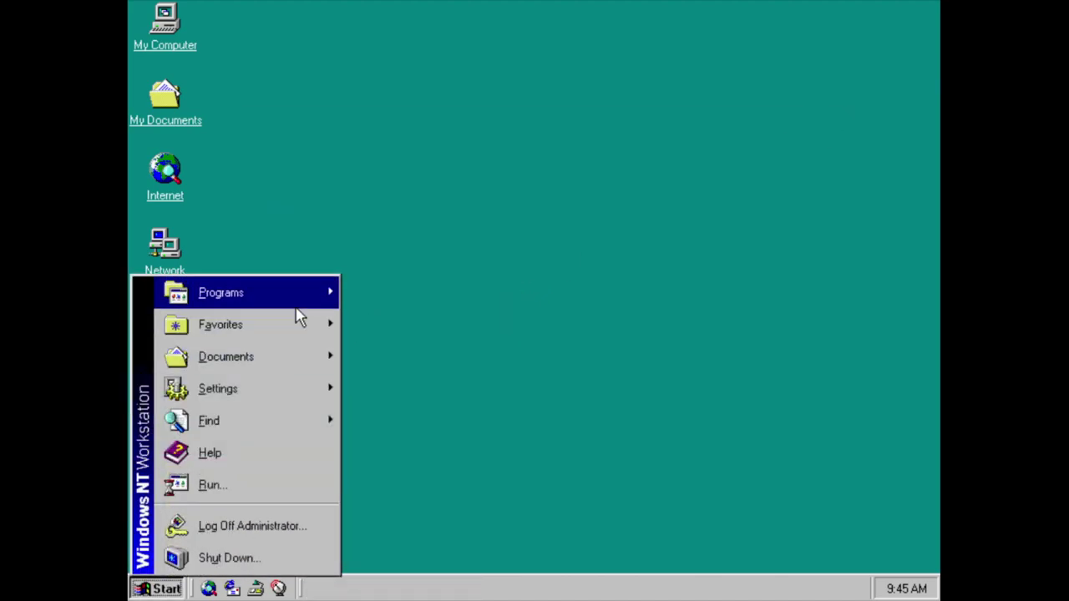
{"action": "mouse_move", "coordinate": [322, 301]}
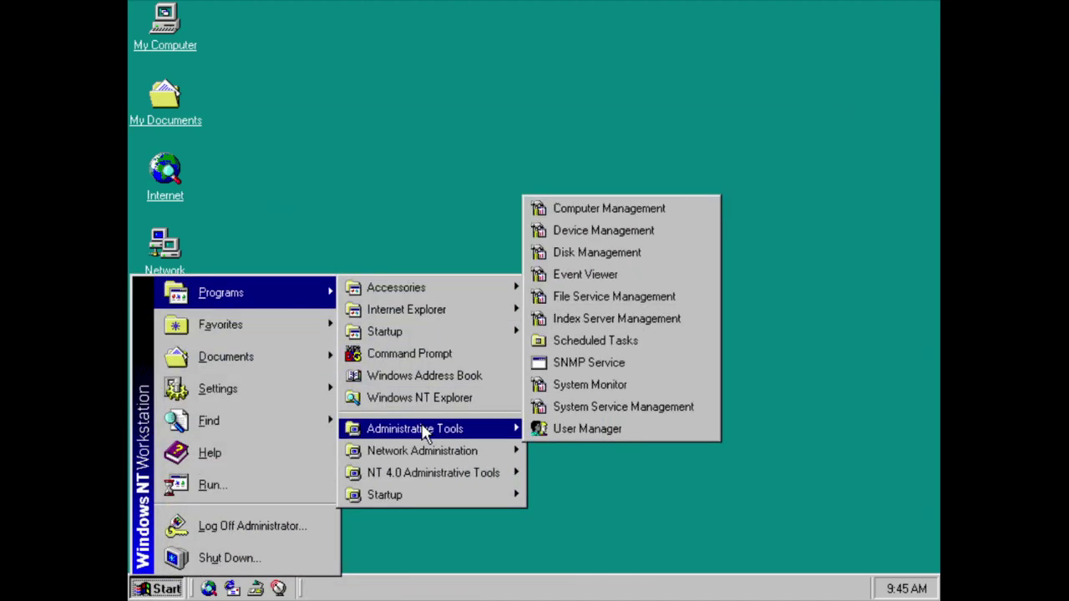
{"action": "mouse_move", "coordinate": [432, 448]}
{"action": "left_click", "coordinate": [611, 449]}
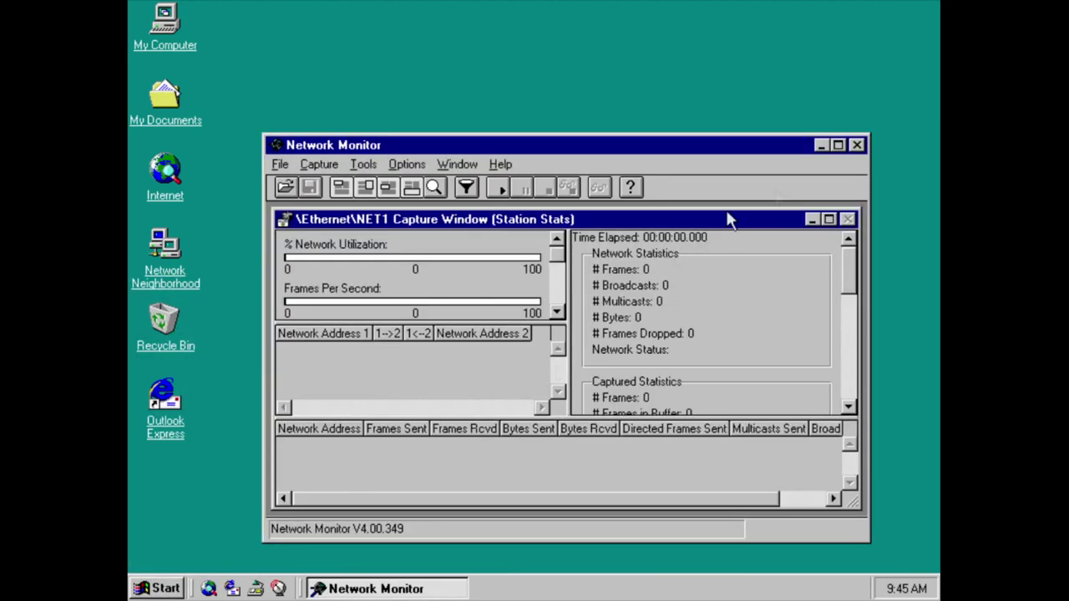
{"action": "left_click", "coordinate": [857, 146]}
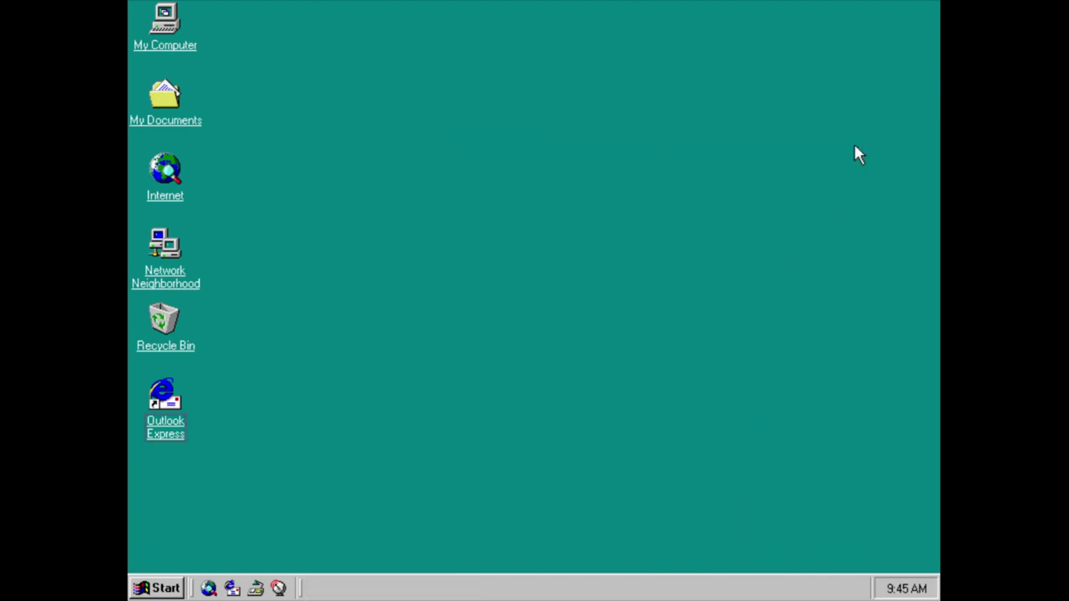
Open Backup from the NT 4.0 administrative tools.
{"action": "left_click", "coordinate": [158, 588]}
{"action": "mouse_move", "coordinate": [251, 294]}
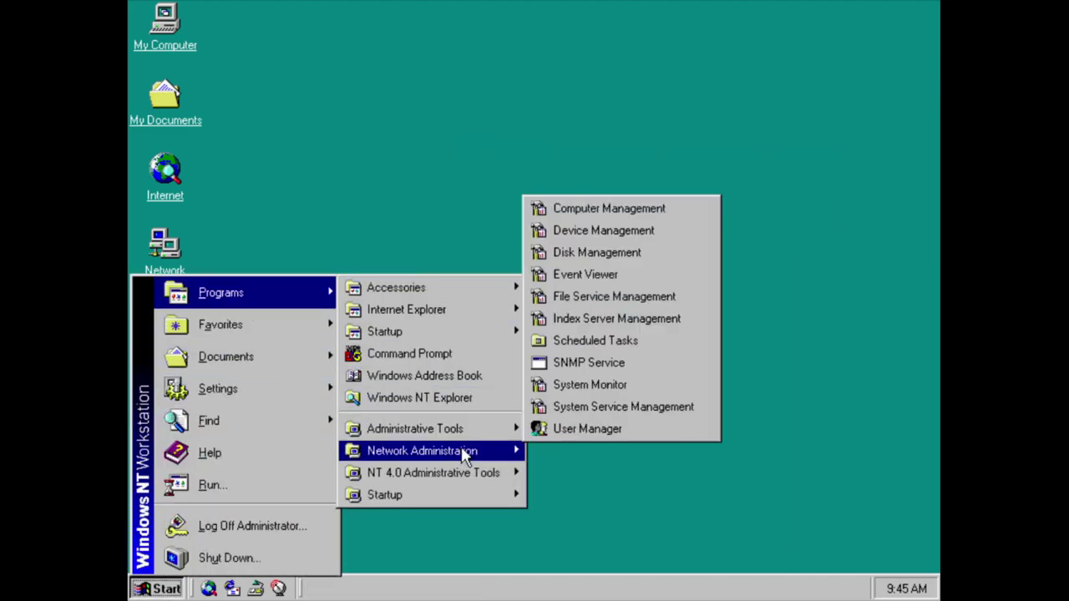
{"action": "mouse_move", "coordinate": [505, 473]}
{"action": "left_click", "coordinate": [556, 473]}
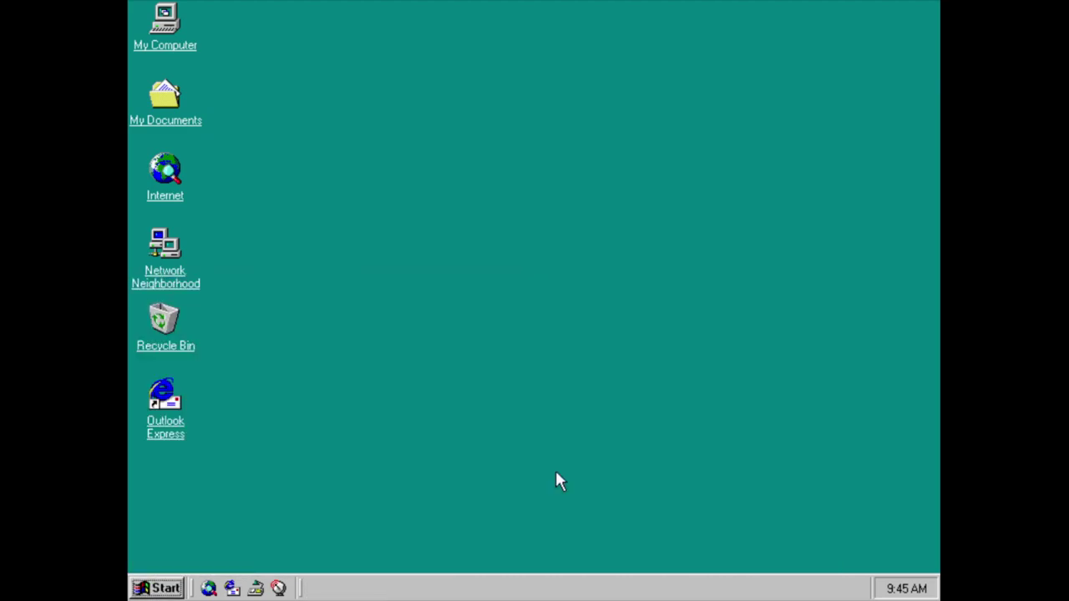
{"action": "left_click", "coordinate": [535, 358]}
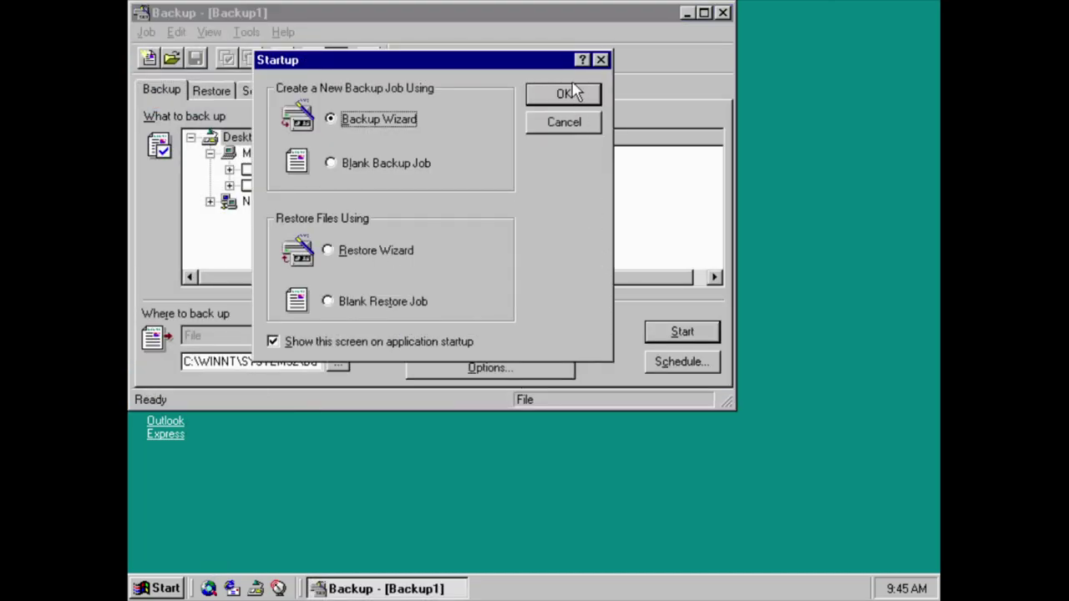
Start the Backup Wizard, step through its what-to-back-up and where-to-back-up pages, and cancel it.
{"action": "left_click", "coordinate": [573, 91]}
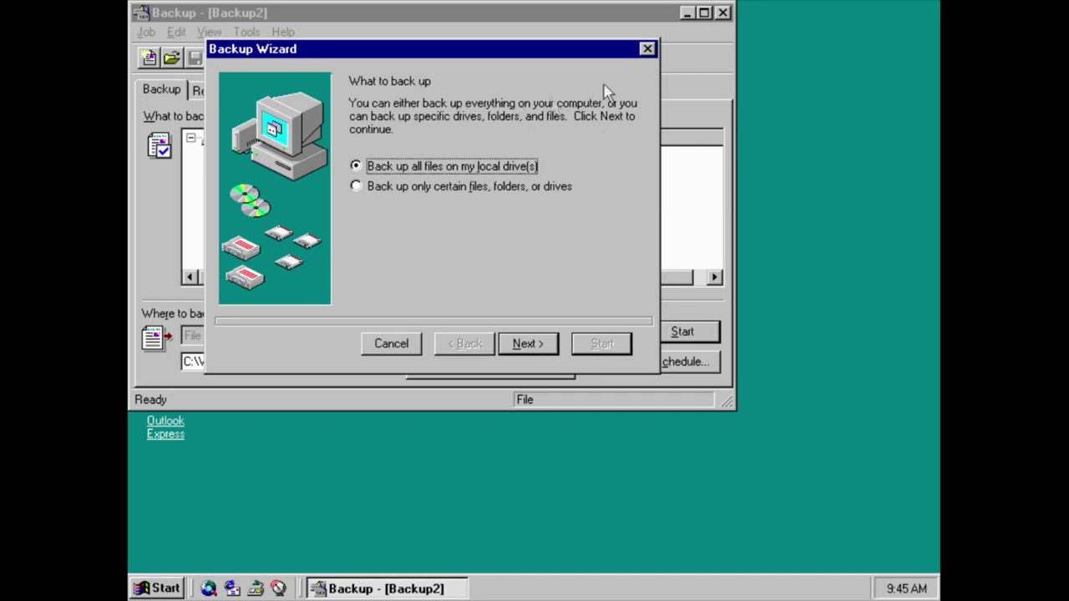
{"action": "left_click", "coordinate": [518, 343]}
{"action": "left_click", "coordinate": [529, 342]}
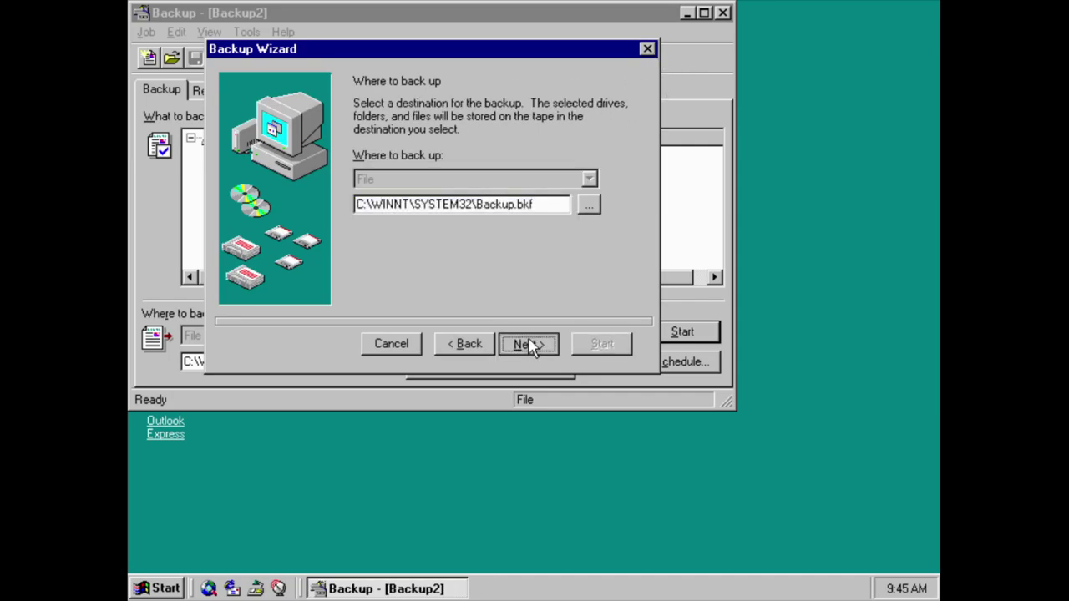
{"action": "left_click", "coordinate": [392, 344]}
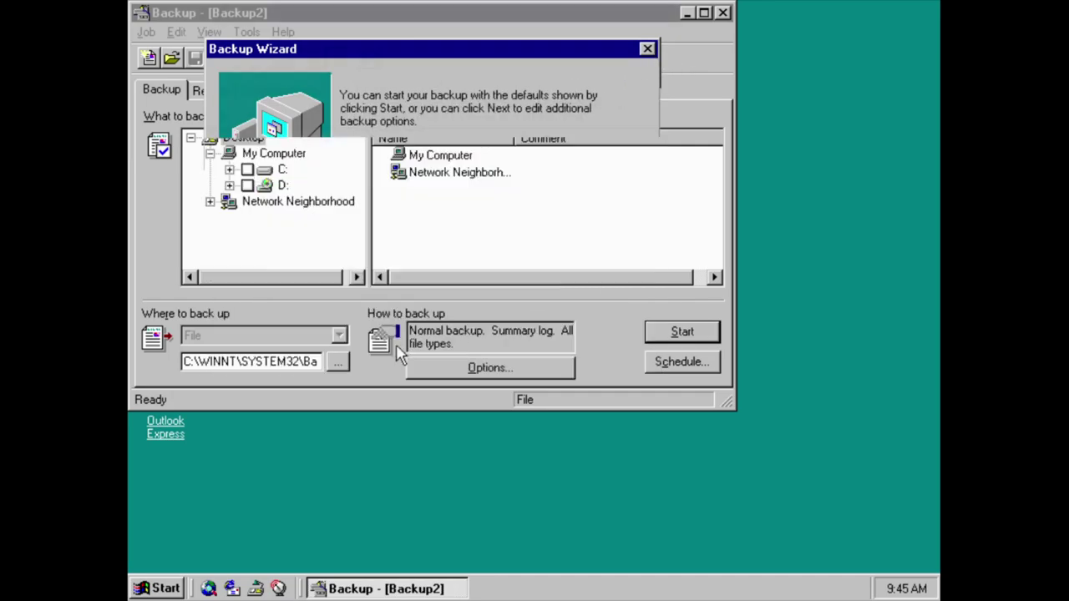
View the Scheduled Jobs calendar in Backup and close the program.
{"action": "left_click", "coordinate": [203, 89]}
{"action": "left_click", "coordinate": [309, 92]}
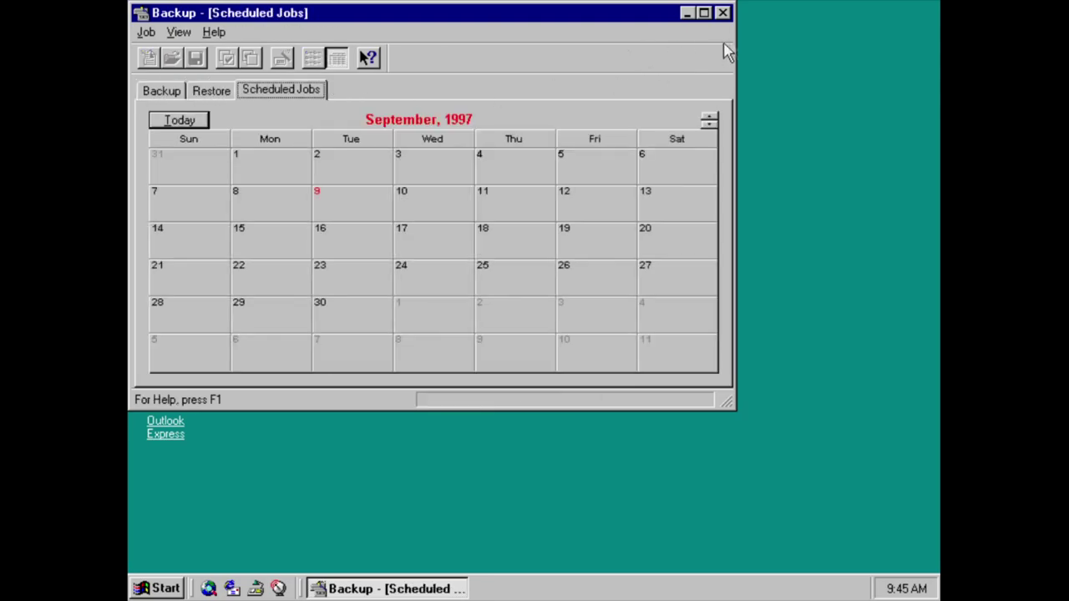
{"action": "left_click", "coordinate": [722, 13]}
Open Performance Monitor from the NT 4.0 administrative tools, view its chart and close it.
{"action": "left_click", "coordinate": [138, 589]}
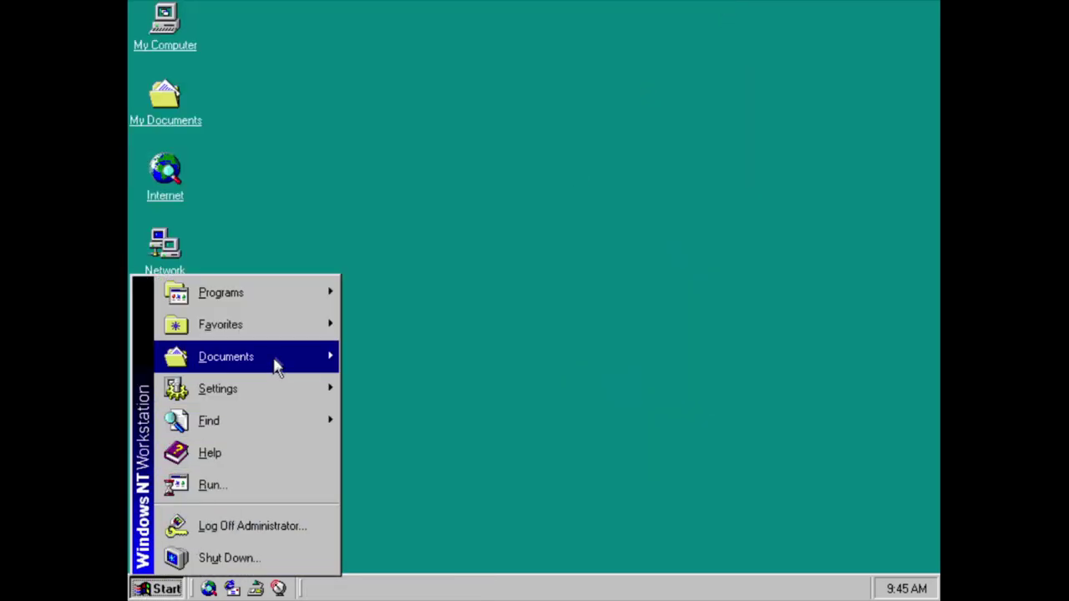
{"action": "mouse_move", "coordinate": [286, 286]}
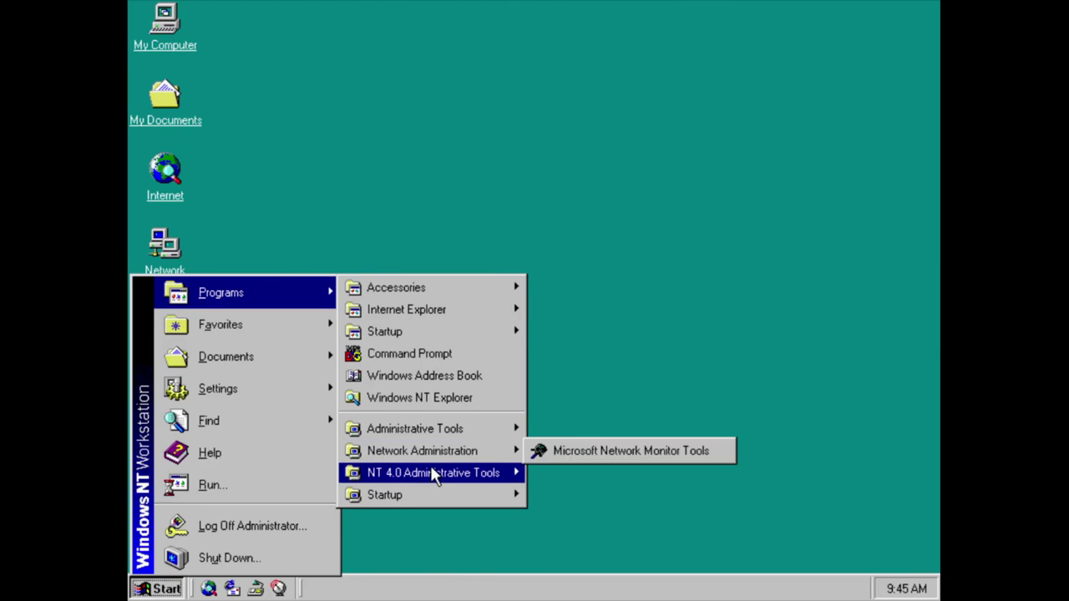
{"action": "mouse_move", "coordinate": [431, 470]}
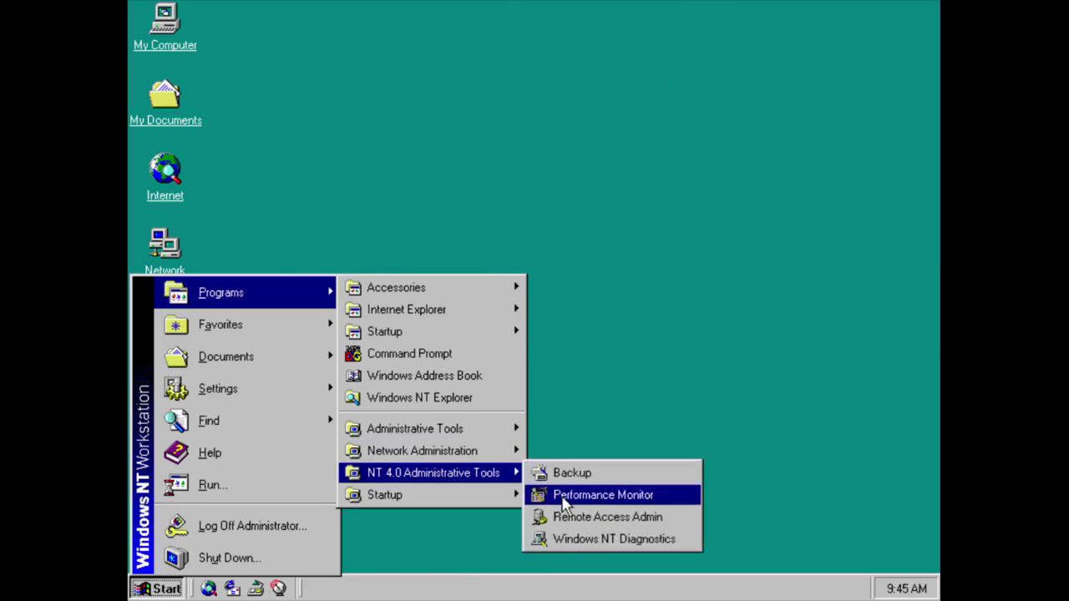
{"action": "left_click", "coordinate": [563, 500]}
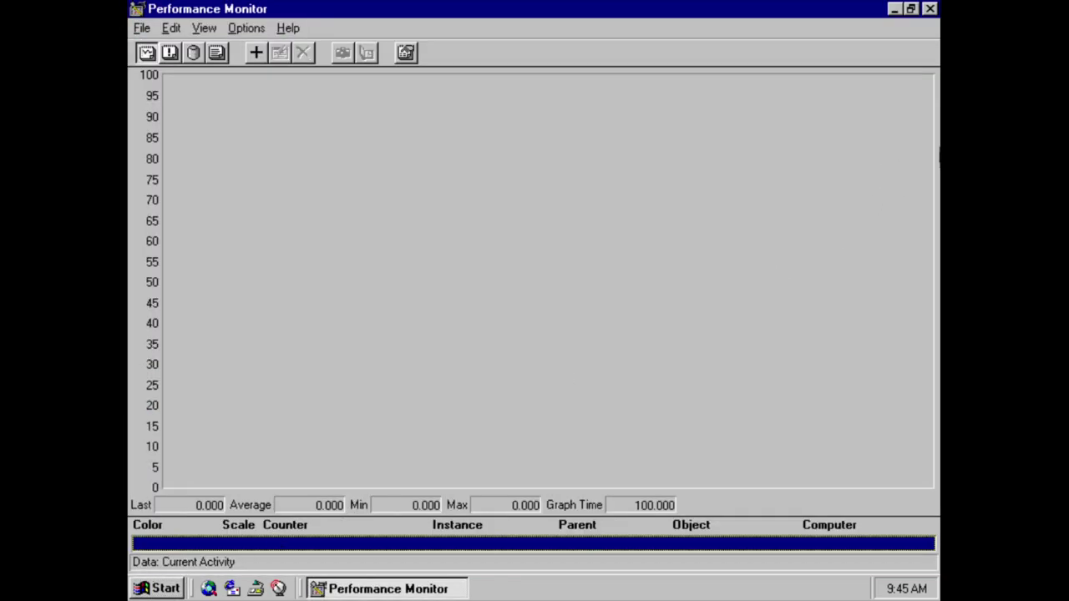
{"action": "left_click", "coordinate": [929, 8]}
Try to open Remote Access Admin from the NT 4.0 administrative tools and dismiss its message.
{"action": "key", "text": "super"}
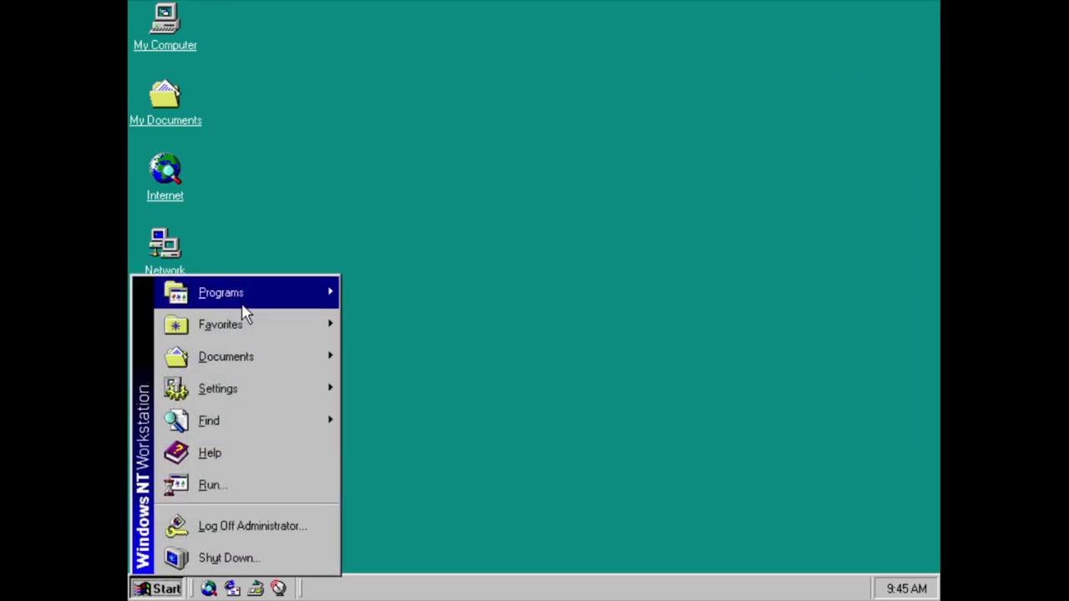
{"action": "mouse_move", "coordinate": [241, 306]}
{"action": "mouse_move", "coordinate": [454, 463]}
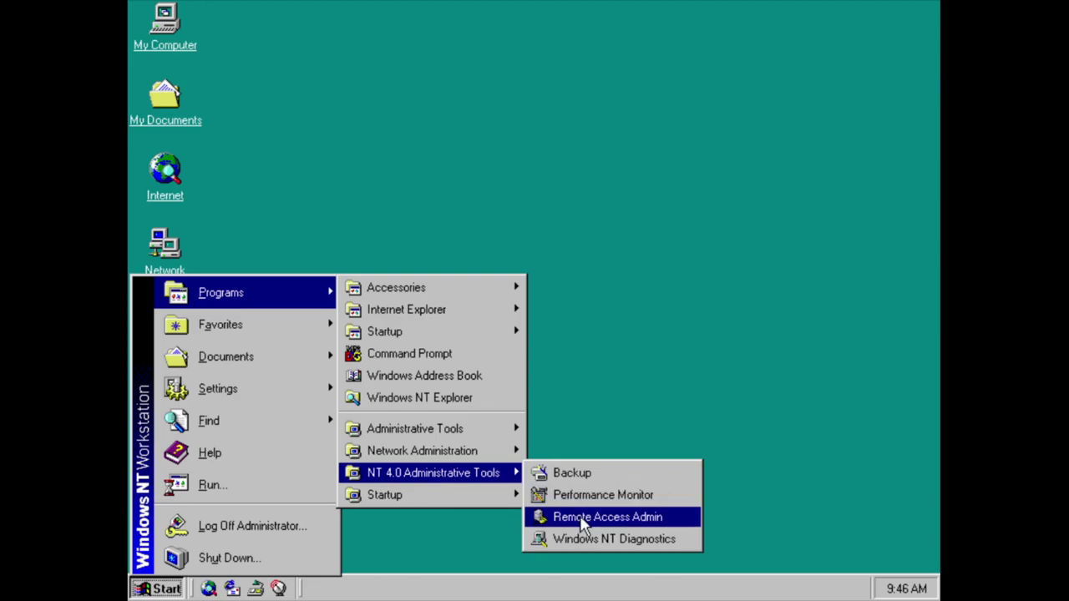
{"action": "left_click", "coordinate": [582, 519]}
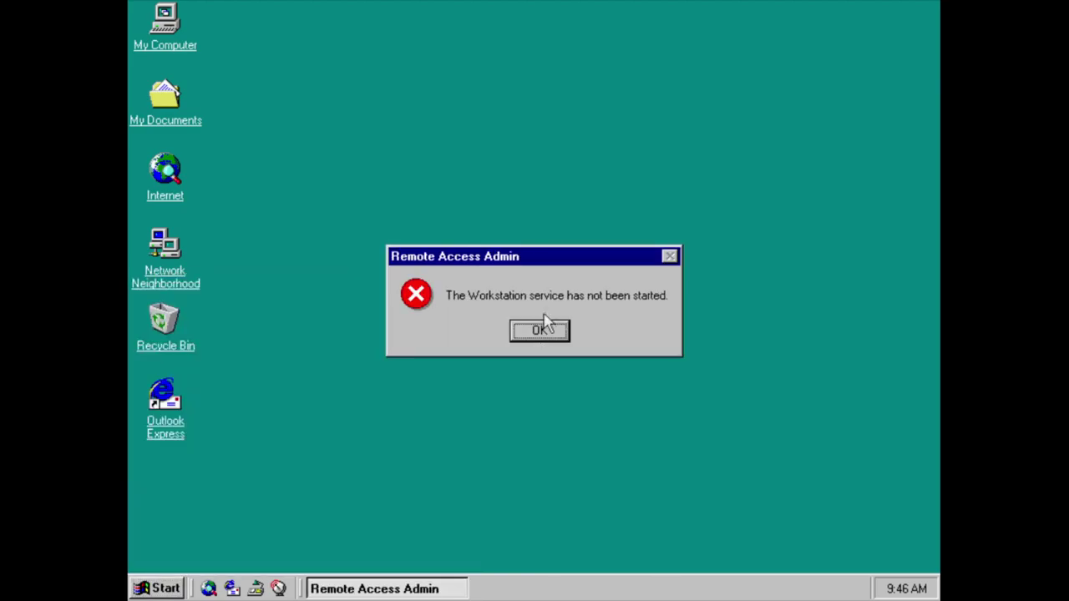
{"action": "left_click", "coordinate": [540, 331]}
Try once more to open Remote Access Admin and close its message.
{"action": "key", "text": "super"}
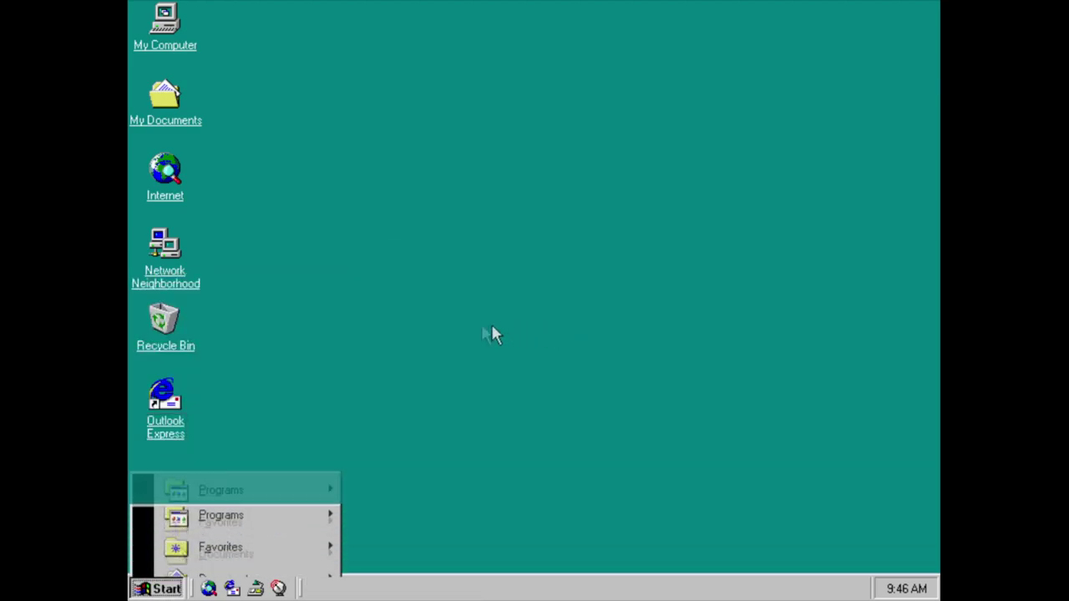
{"action": "mouse_move", "coordinate": [293, 305]}
{"action": "mouse_move", "coordinate": [444, 474]}
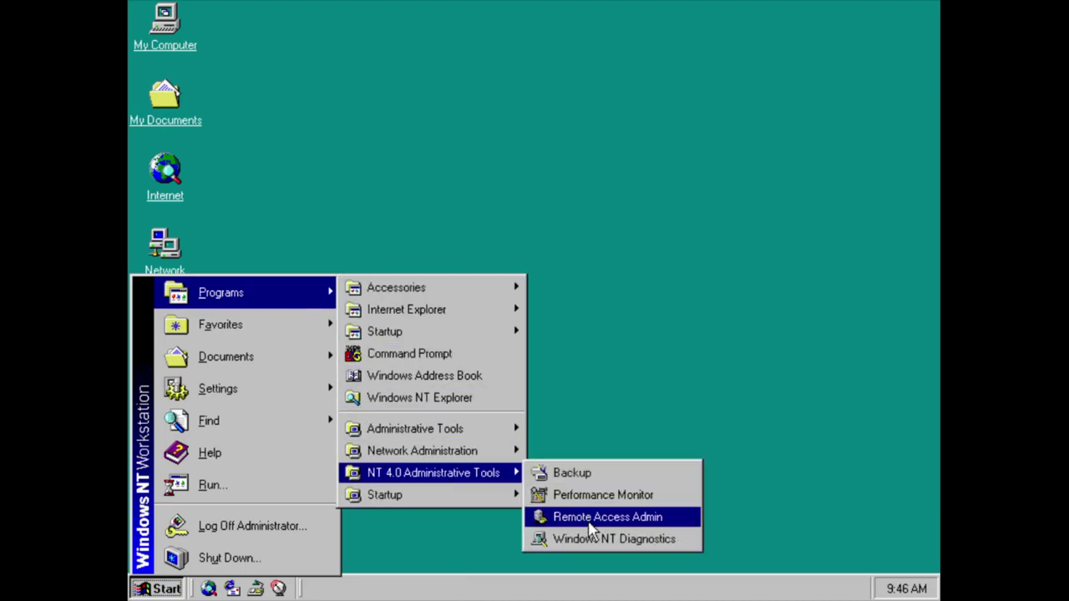
{"action": "left_click", "coordinate": [589, 522]}
{"action": "key", "text": "ctrl+Escape"}
{"action": "key", "text": "Escape"}
{"action": "left_click", "coordinate": [541, 330]}
Open Windows NT Diagnostics from the NT 4.0 administrative tools and view its system, display, drives and memory information.
{"action": "key", "text": "ctrl+Escape"}
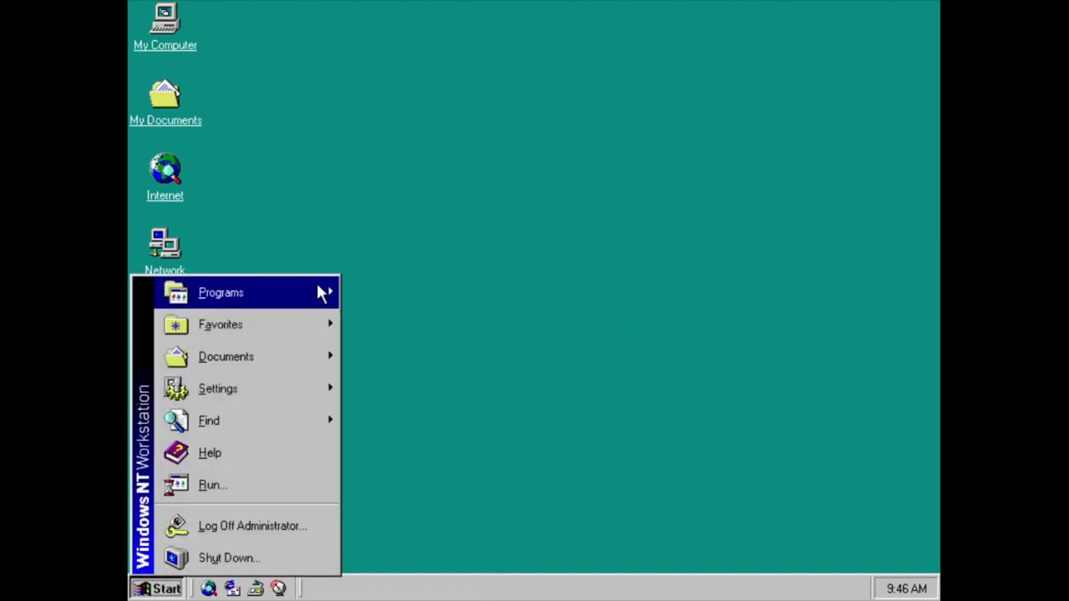
{"action": "mouse_move", "coordinate": [320, 292]}
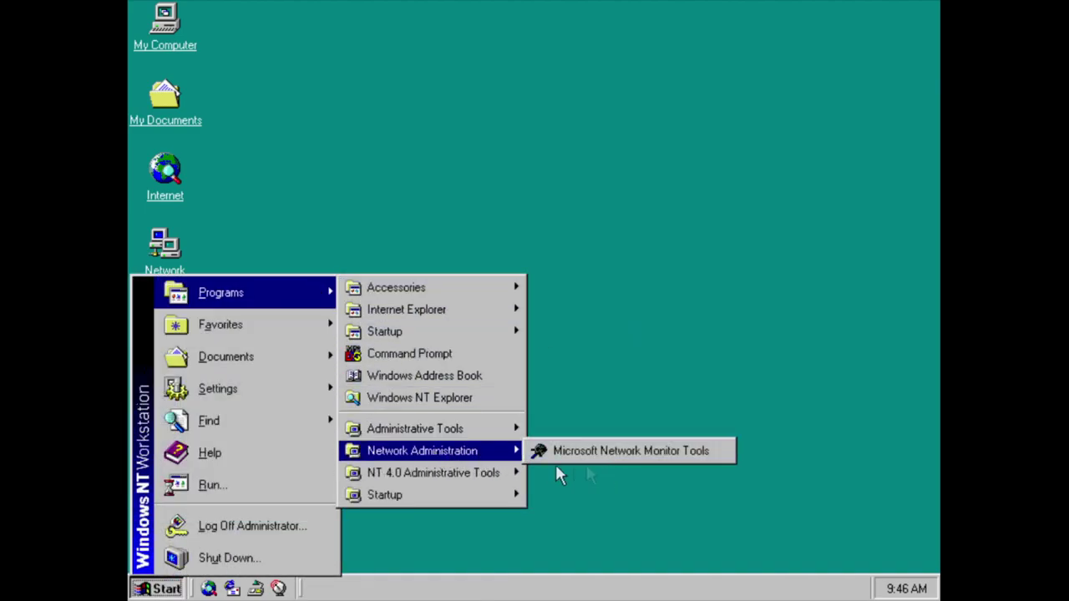
{"action": "mouse_move", "coordinate": [499, 472]}
{"action": "left_click", "coordinate": [570, 540]}
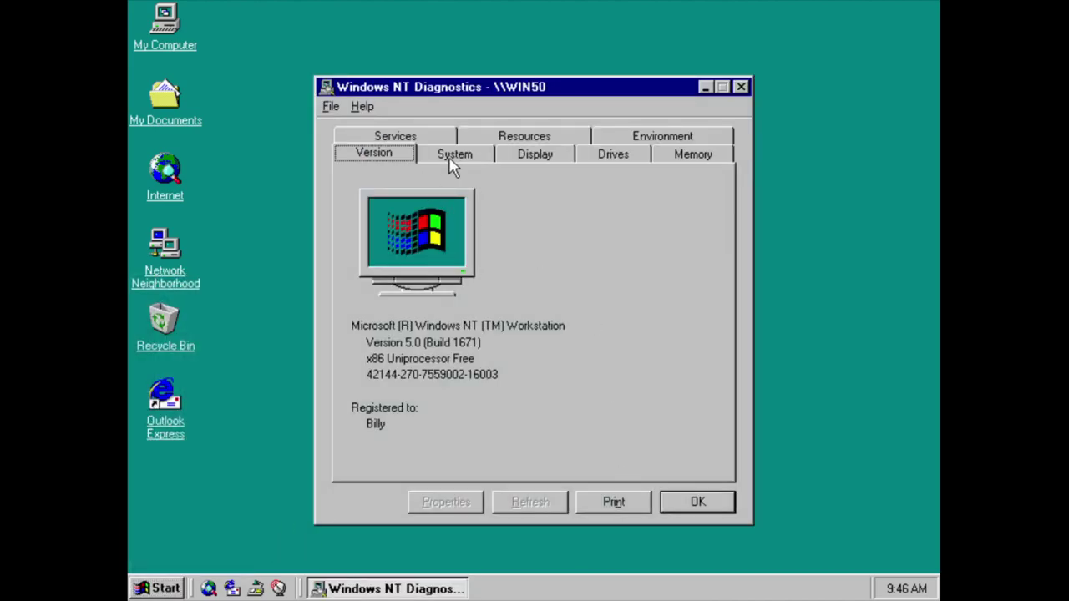
{"action": "left_click", "coordinate": [451, 161]}
{"action": "left_click", "coordinate": [553, 163]}
{"action": "left_click", "coordinate": [637, 160]}
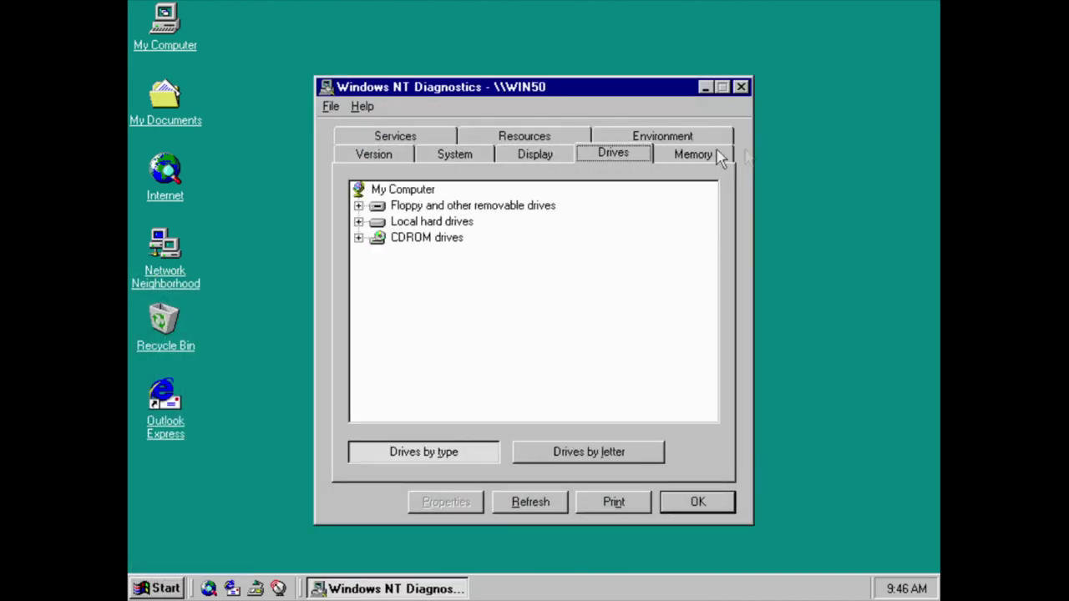
{"action": "left_click", "coordinate": [568, 159]}
{"action": "left_click", "coordinate": [704, 158]}
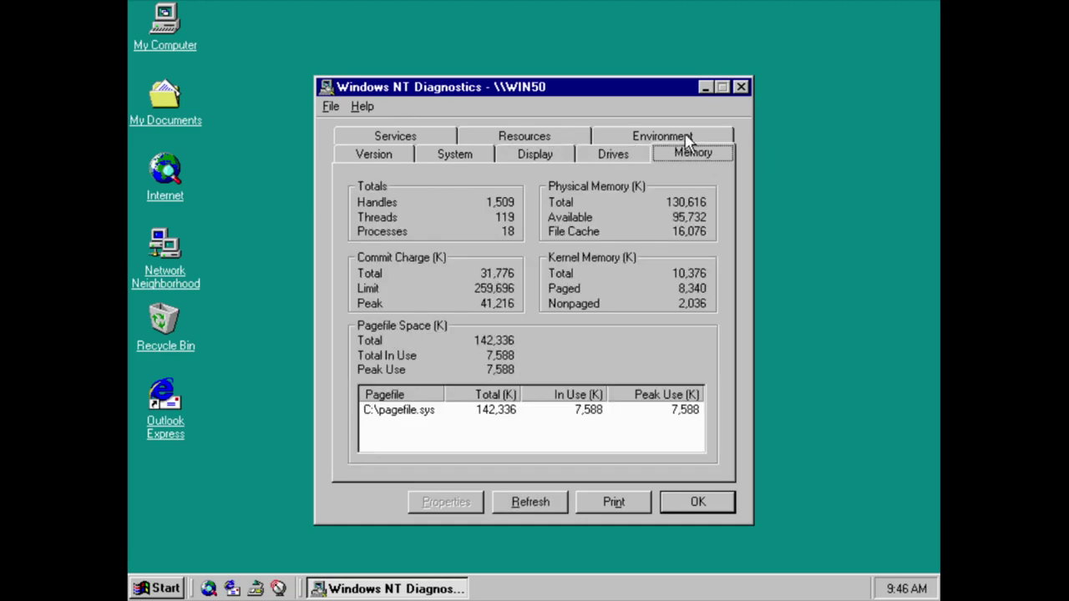
View the environment, resources, services and devices information in Windows NT Diagnostics, reading both state lists to their ends, and close it.
{"action": "left_click", "coordinate": [687, 142]}
{"action": "left_click", "coordinate": [573, 153]}
{"action": "left_click", "coordinate": [451, 157]}
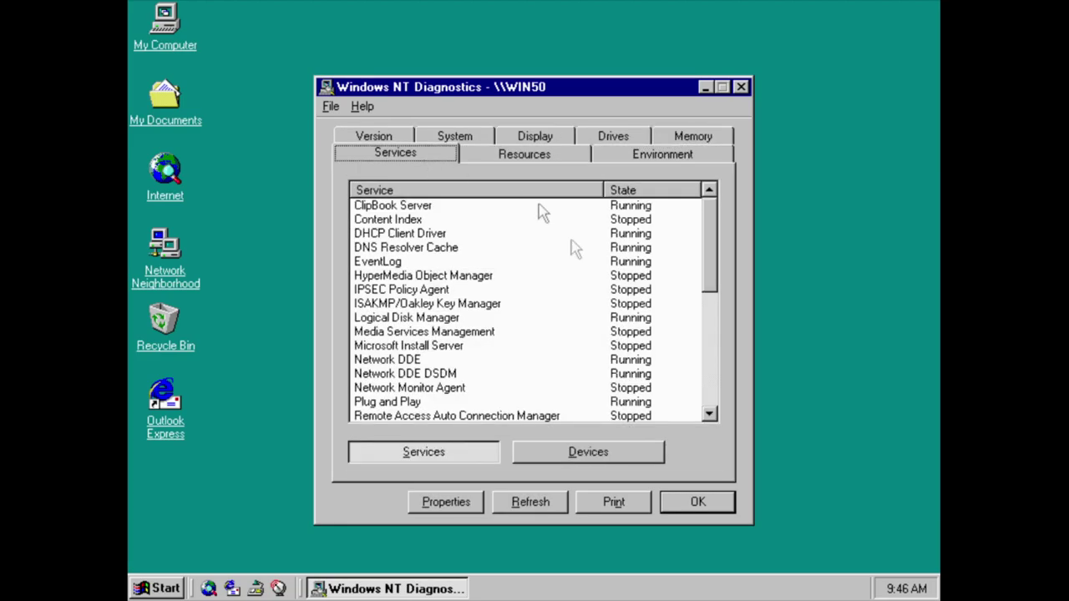
{"action": "left_click_drag", "start_coordinate": [706, 228], "coordinate": [700, 442]}
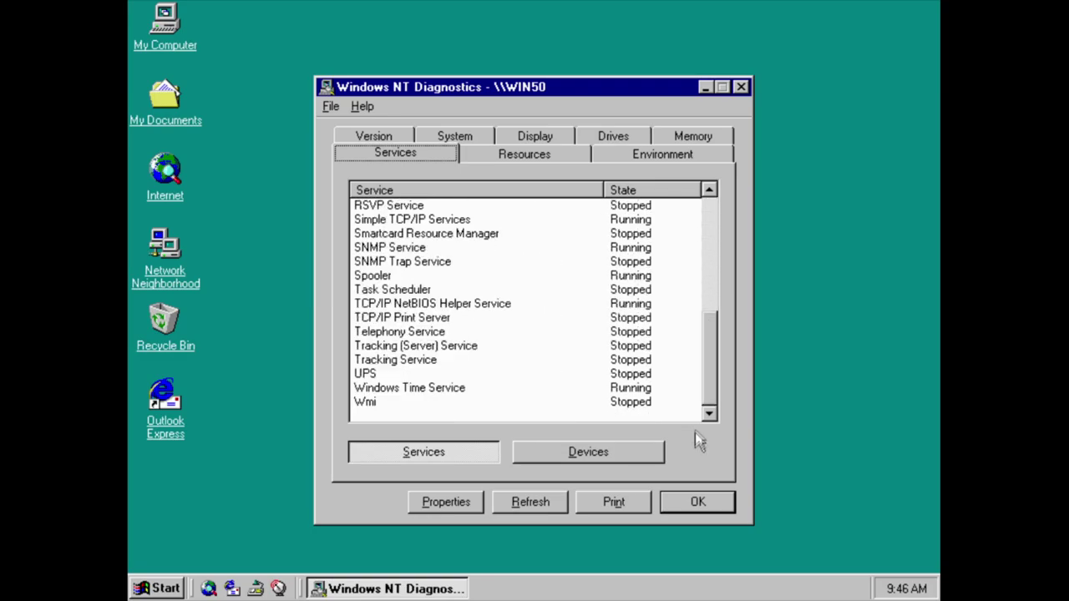
{"action": "left_click", "coordinate": [655, 455]}
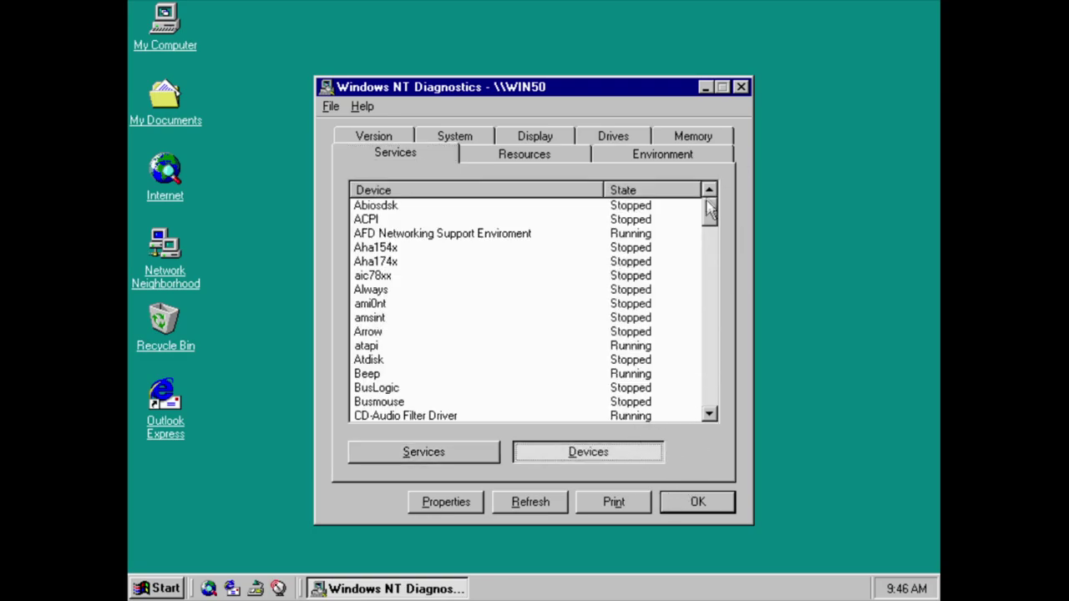
{"action": "left_click_drag", "start_coordinate": [708, 207], "coordinate": [706, 444]}
{"action": "left_click", "coordinate": [727, 502]}
{"action": "left_click", "coordinate": [157, 588]}
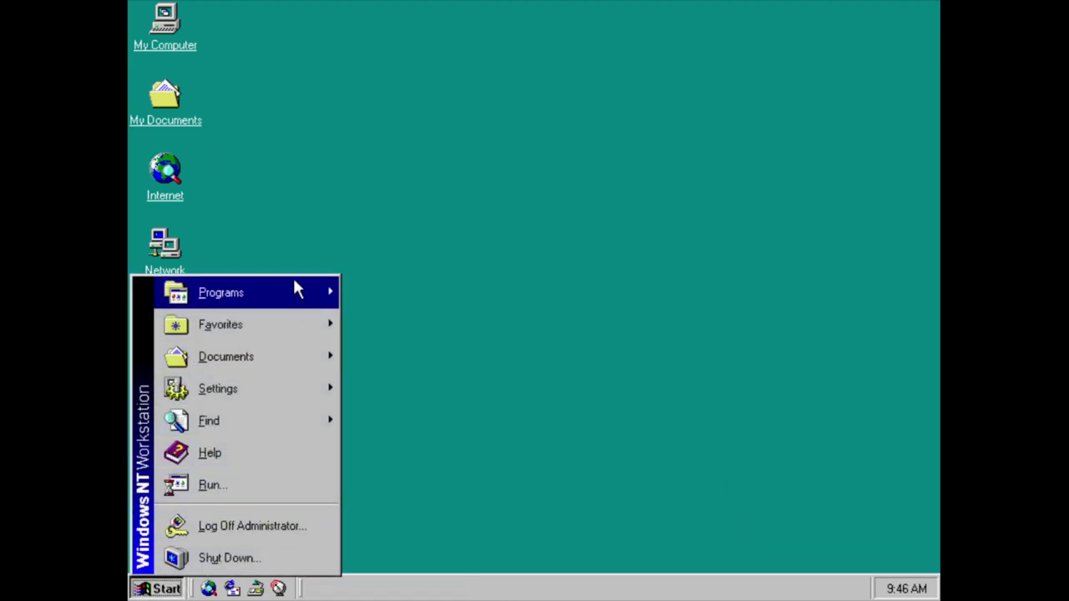
{"action": "mouse_move", "coordinate": [296, 290]}
{"action": "mouse_move", "coordinate": [412, 473]}
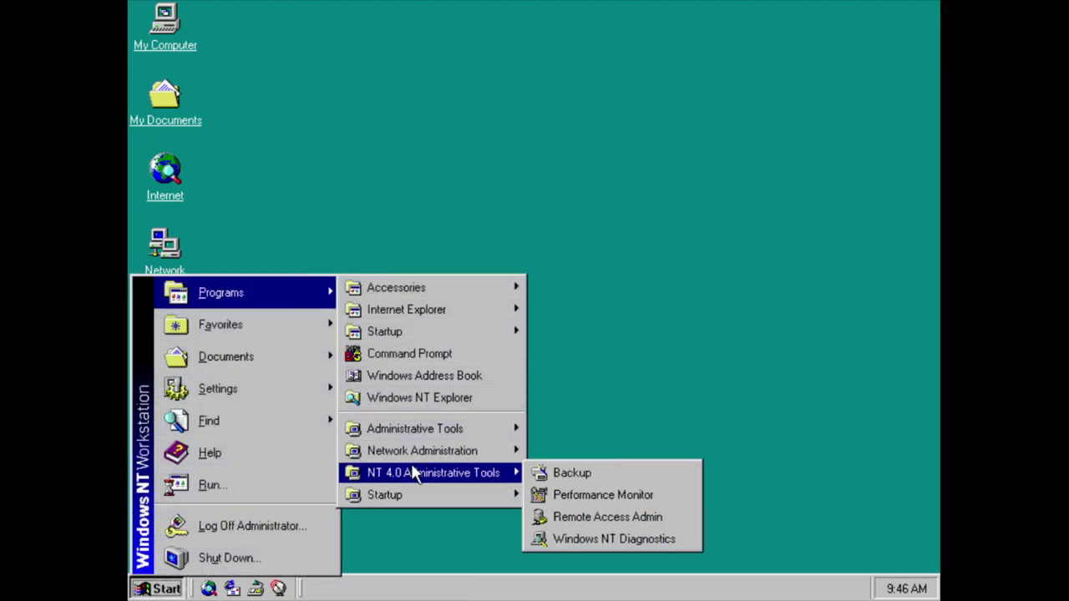
{"action": "mouse_move", "coordinate": [420, 494]}
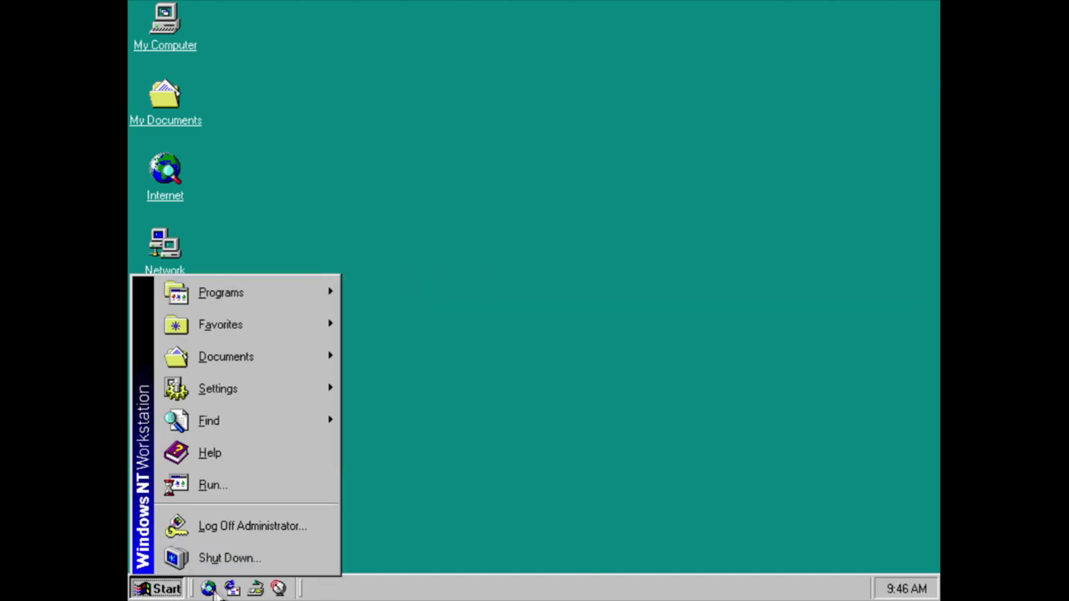
Show the desktop, open the Active Channel Viewer to view its welcome page, and close it.
{"action": "left_click", "coordinate": [257, 589]}
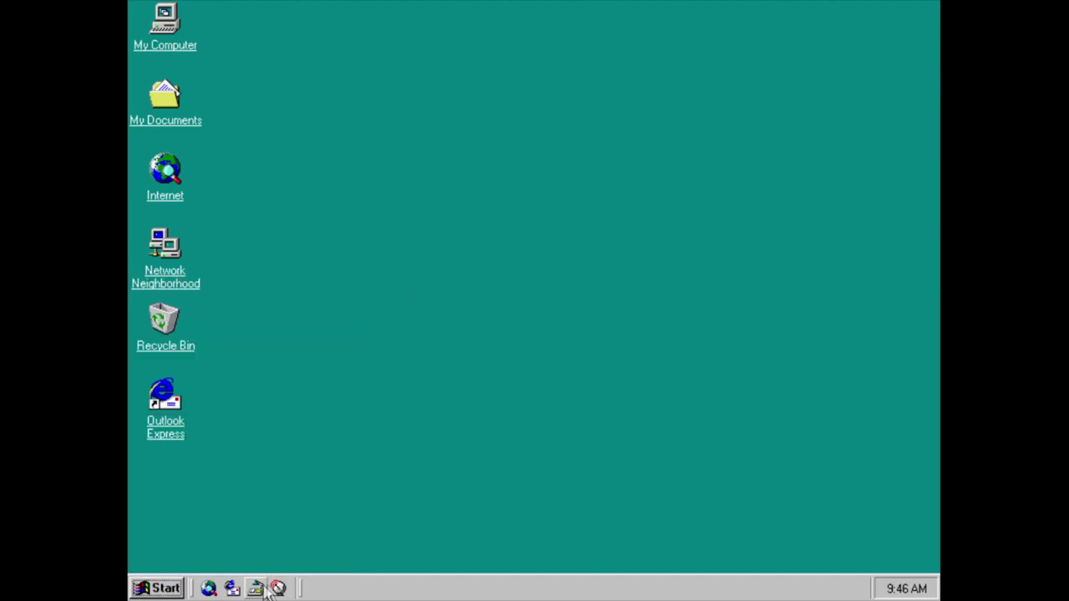
{"action": "left_click", "coordinate": [279, 589]}
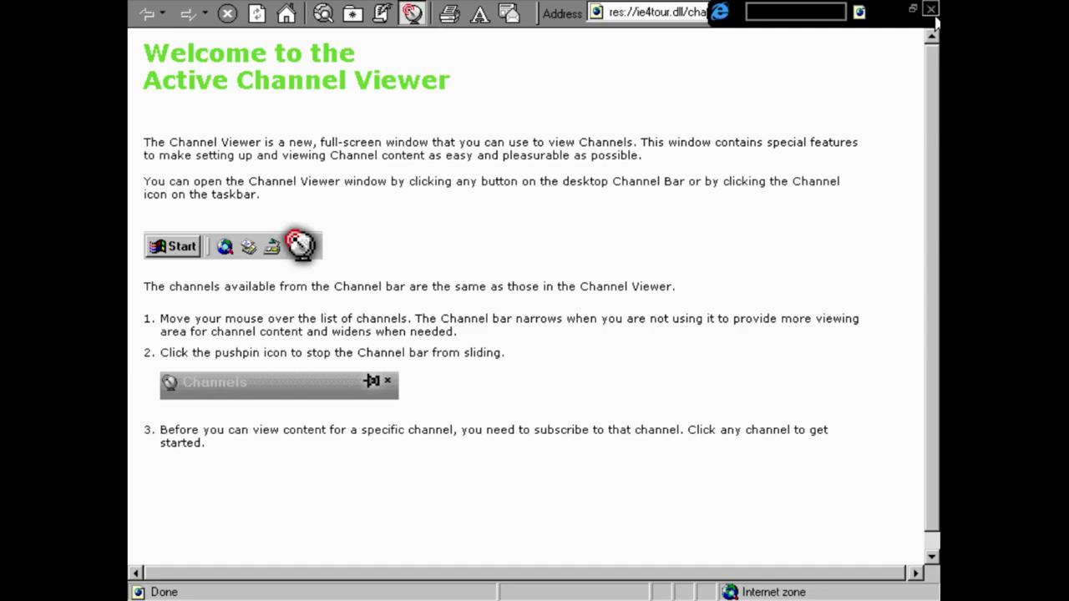
{"action": "left_click", "coordinate": [932, 10]}
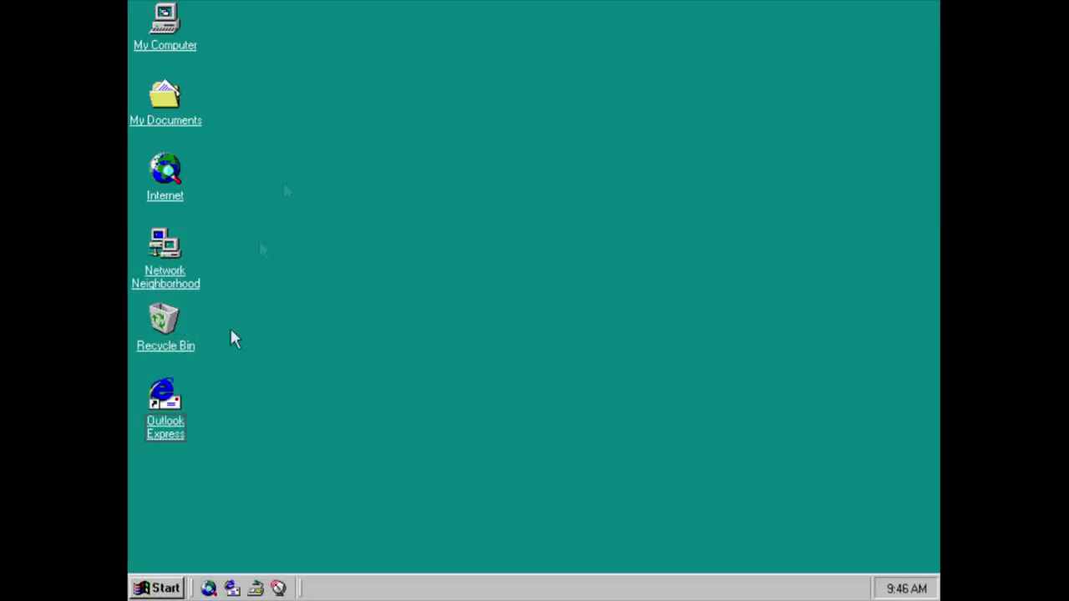
Shut down the computer, choosing the Shut down option instead of Restart.
{"action": "left_click", "coordinate": [164, 589]}
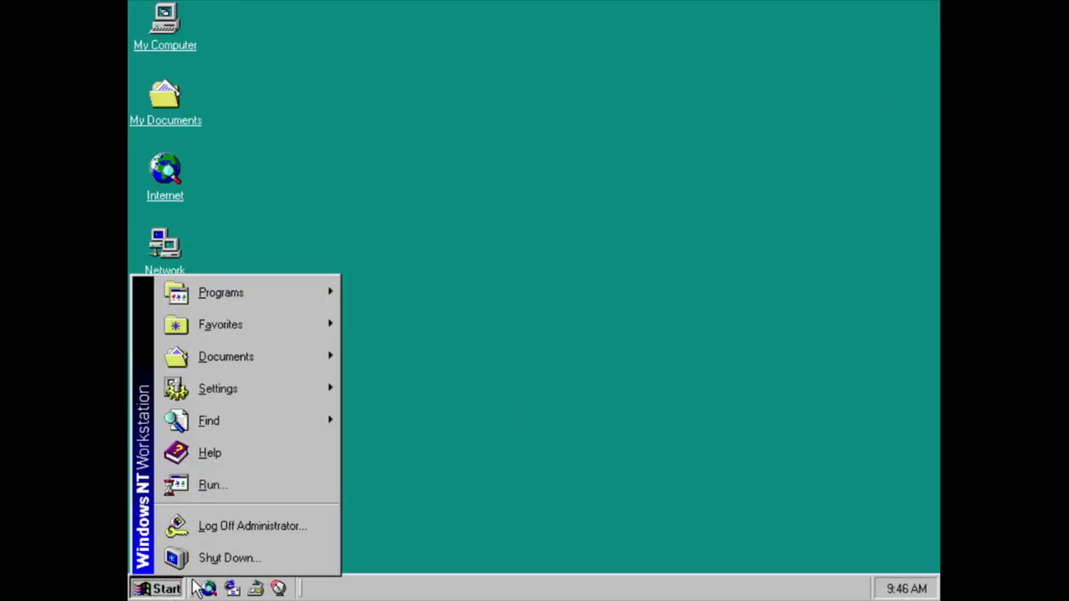
{"action": "left_click", "coordinate": [213, 558]}
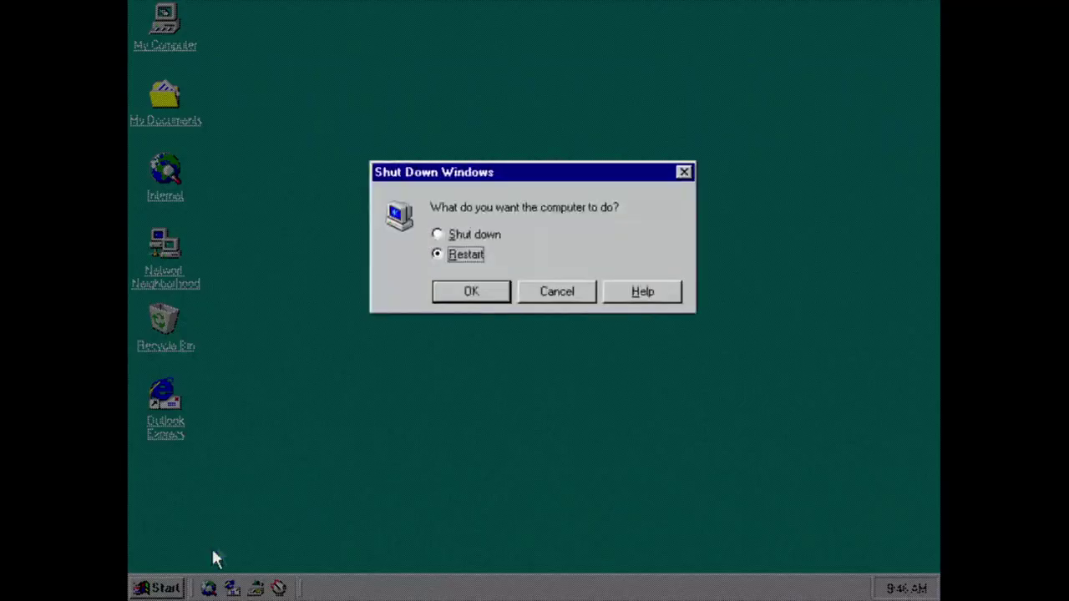
{"action": "left_click", "coordinate": [495, 237]}
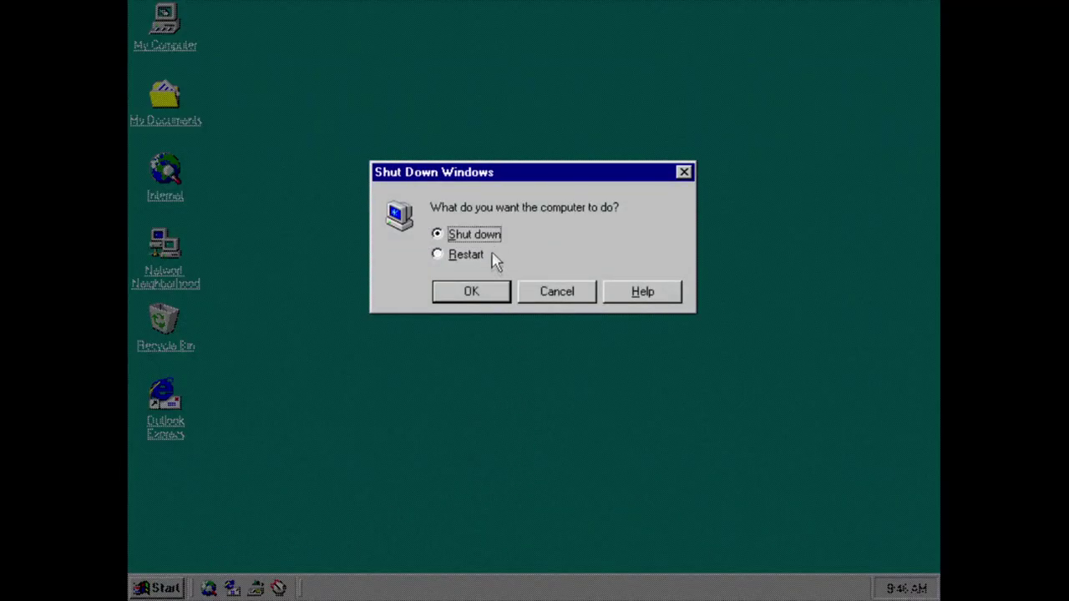
{"action": "left_click", "coordinate": [480, 299]}
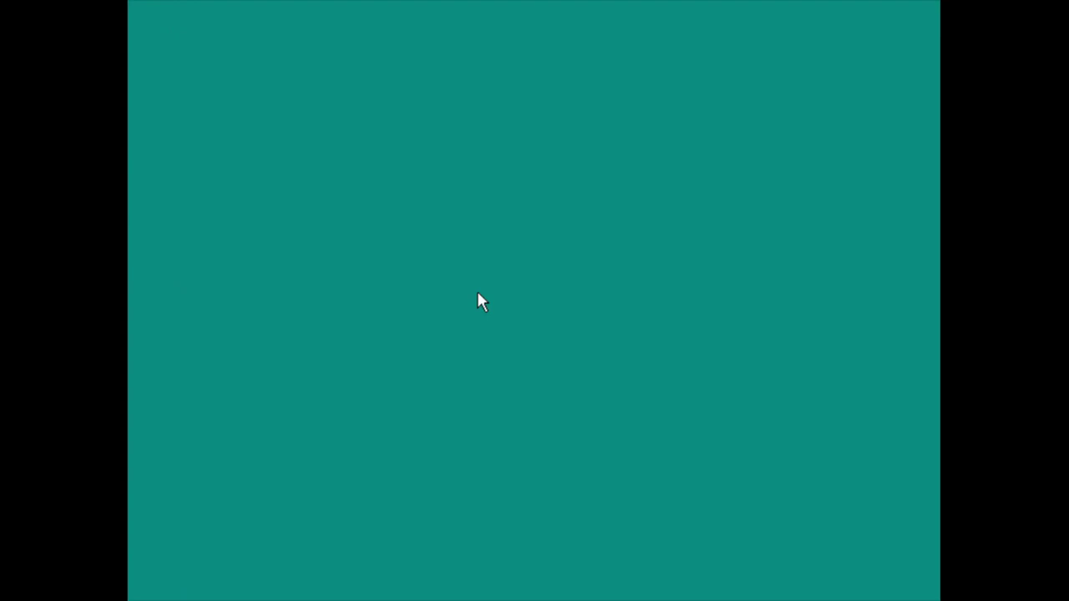